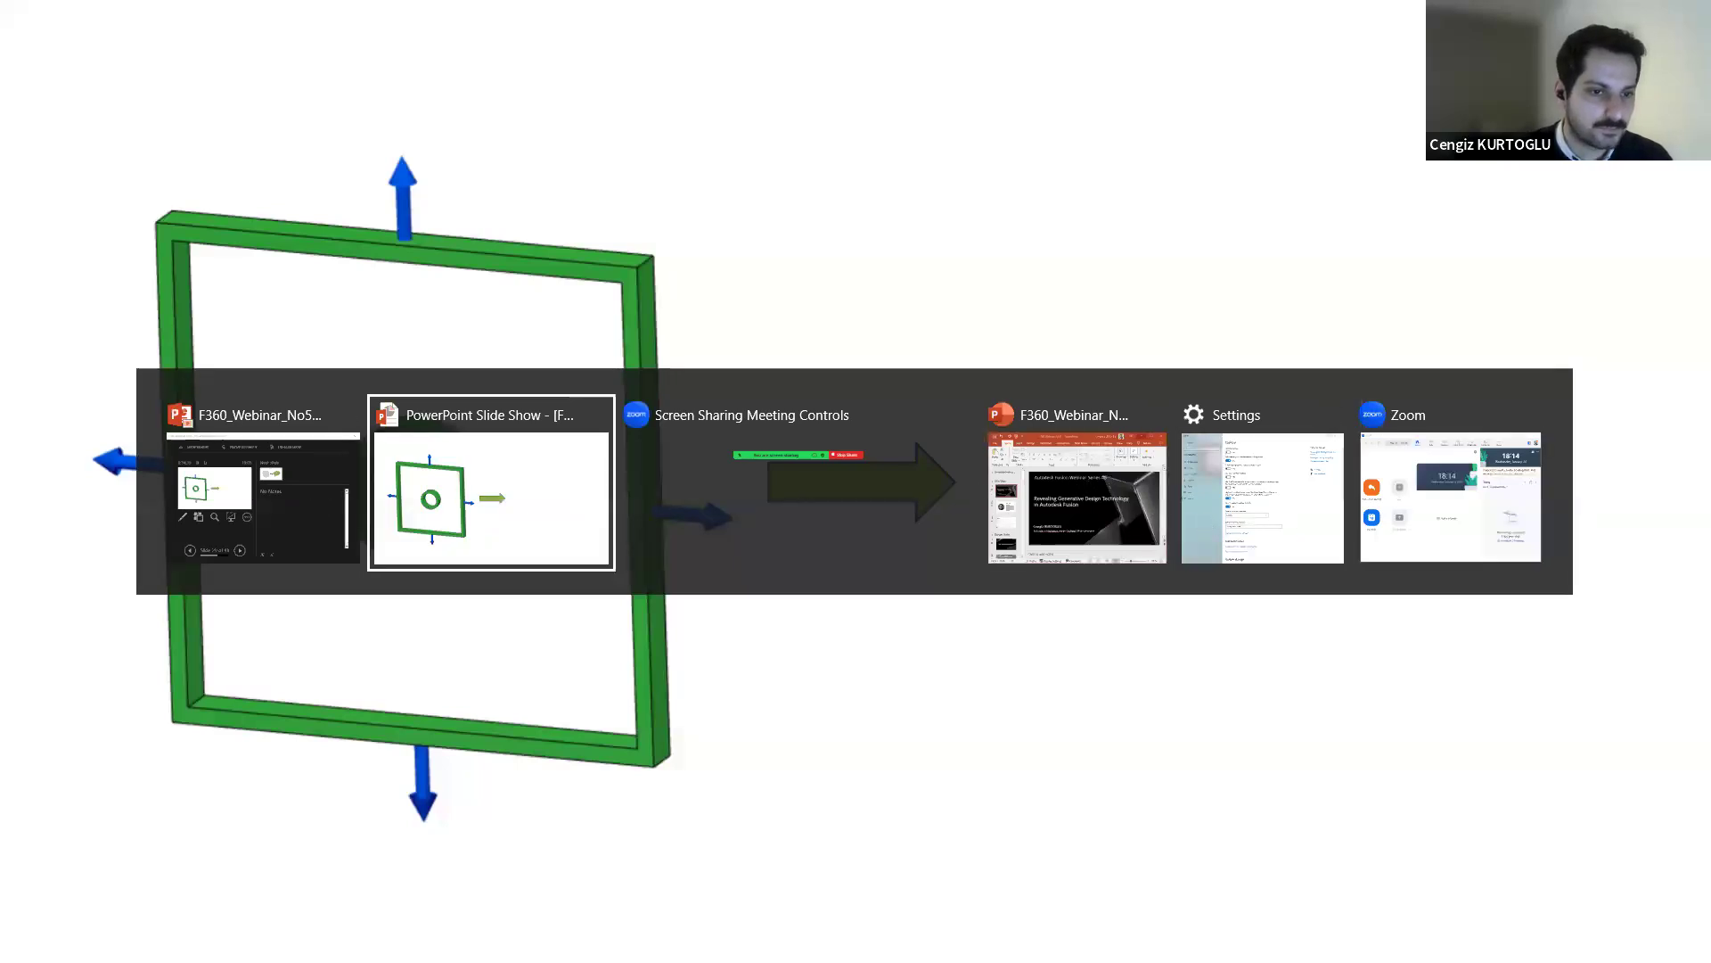
{"action": "key", "text": "alt+Tab"}
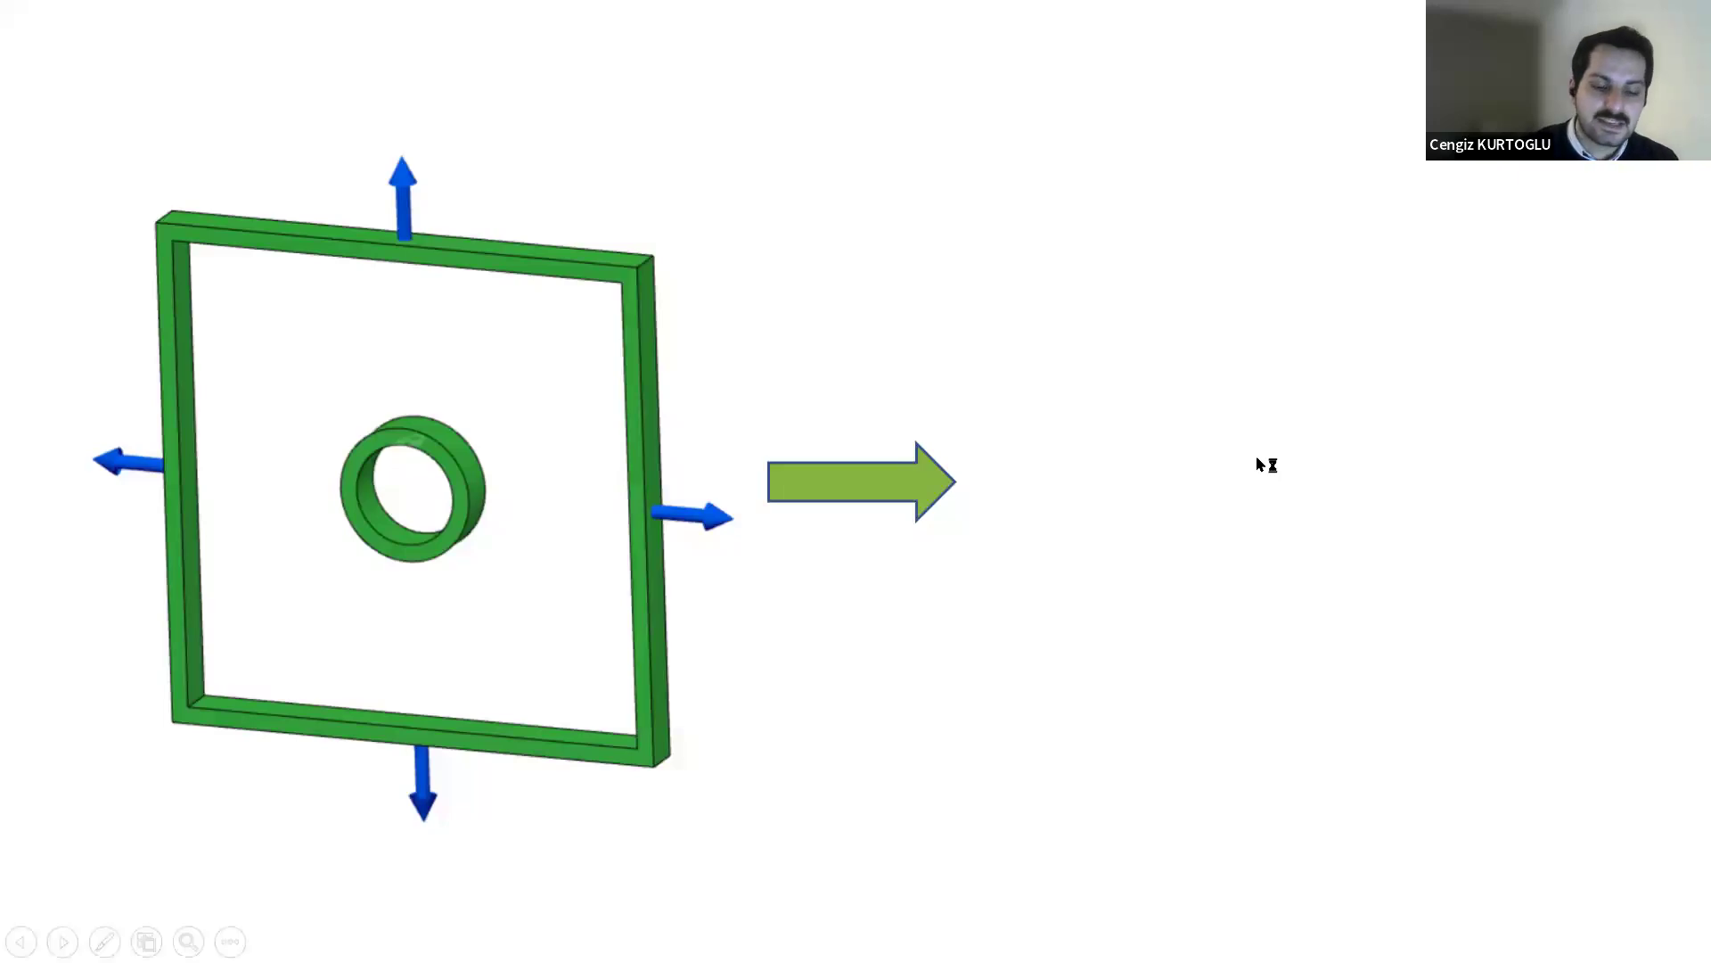
{"action": "left_click", "coordinate": [1281, 469]}
{"action": "left_click", "coordinate": [1068, 467]}
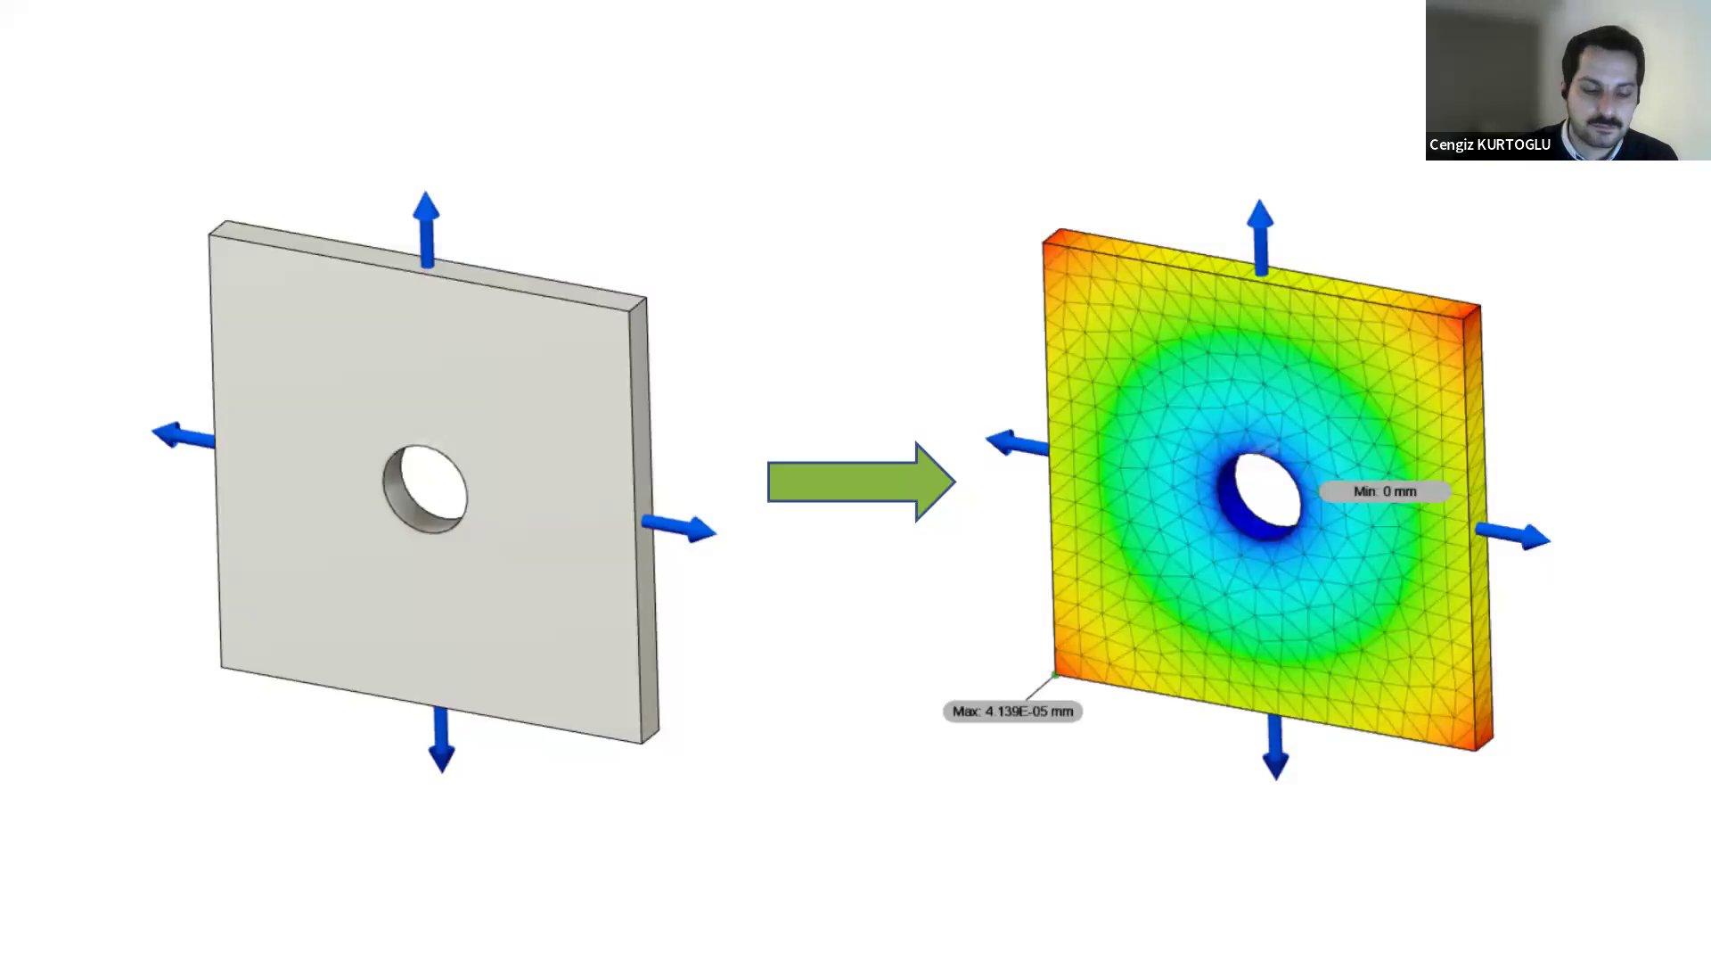
{"action": "key", "text": "Right"}
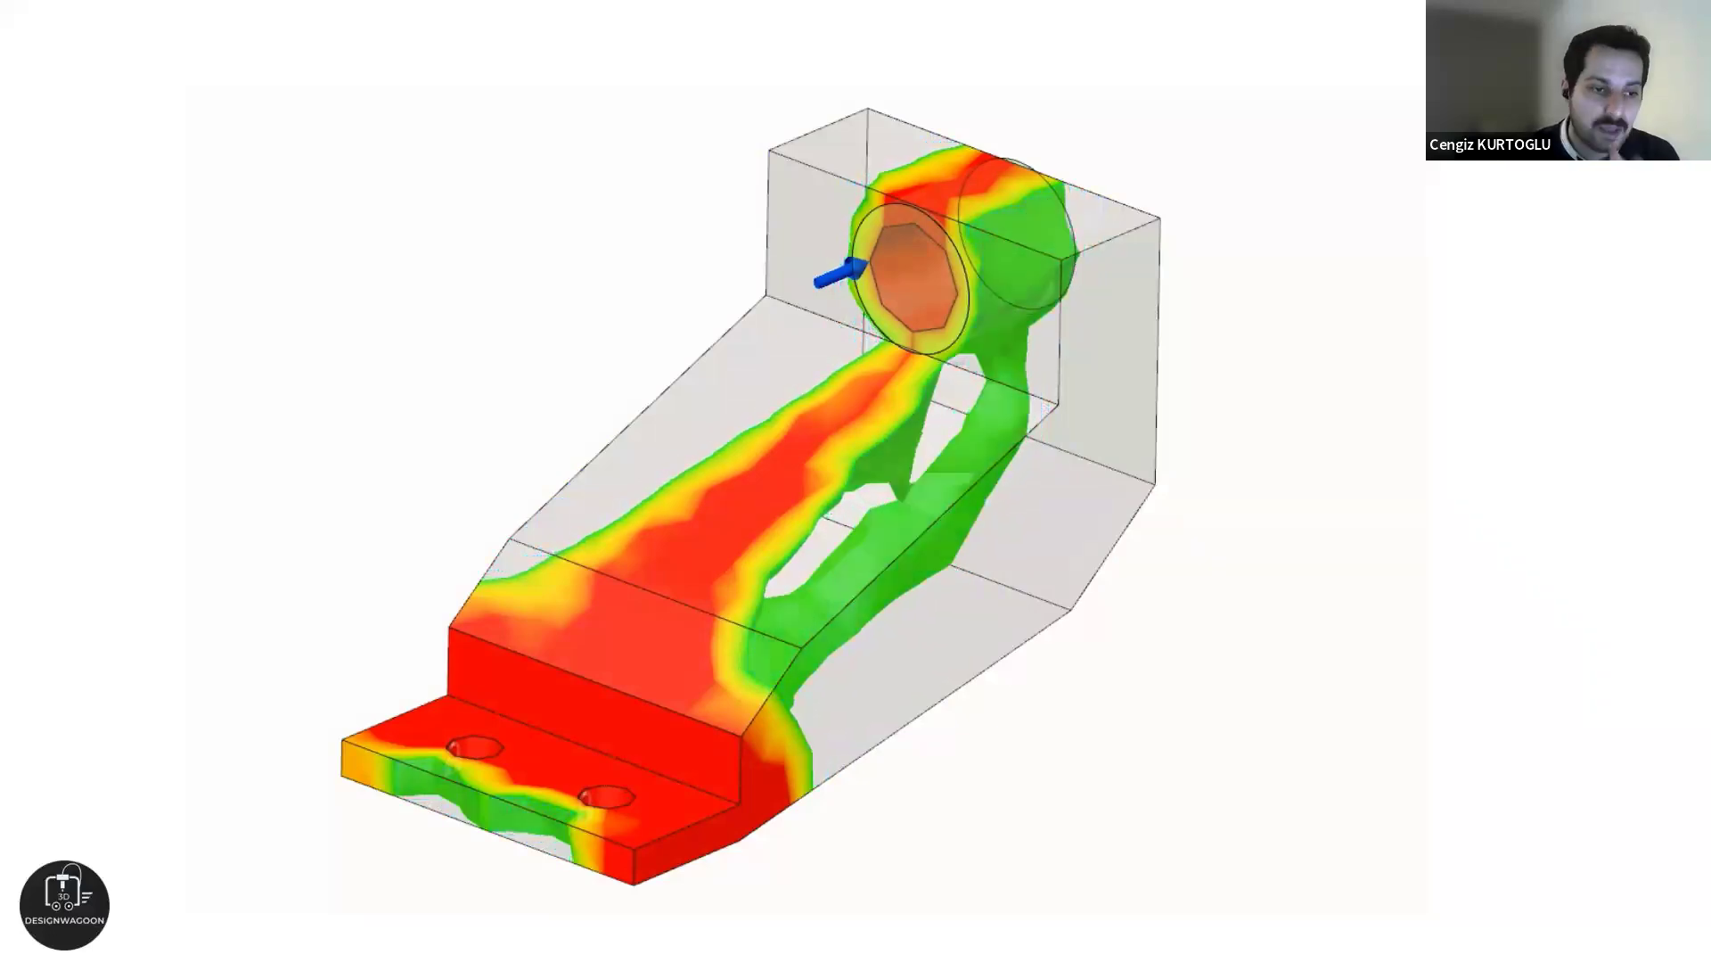
{"action": "key", "text": "alt+Tab"}
{"action": "key", "text": "alt+Tab"}
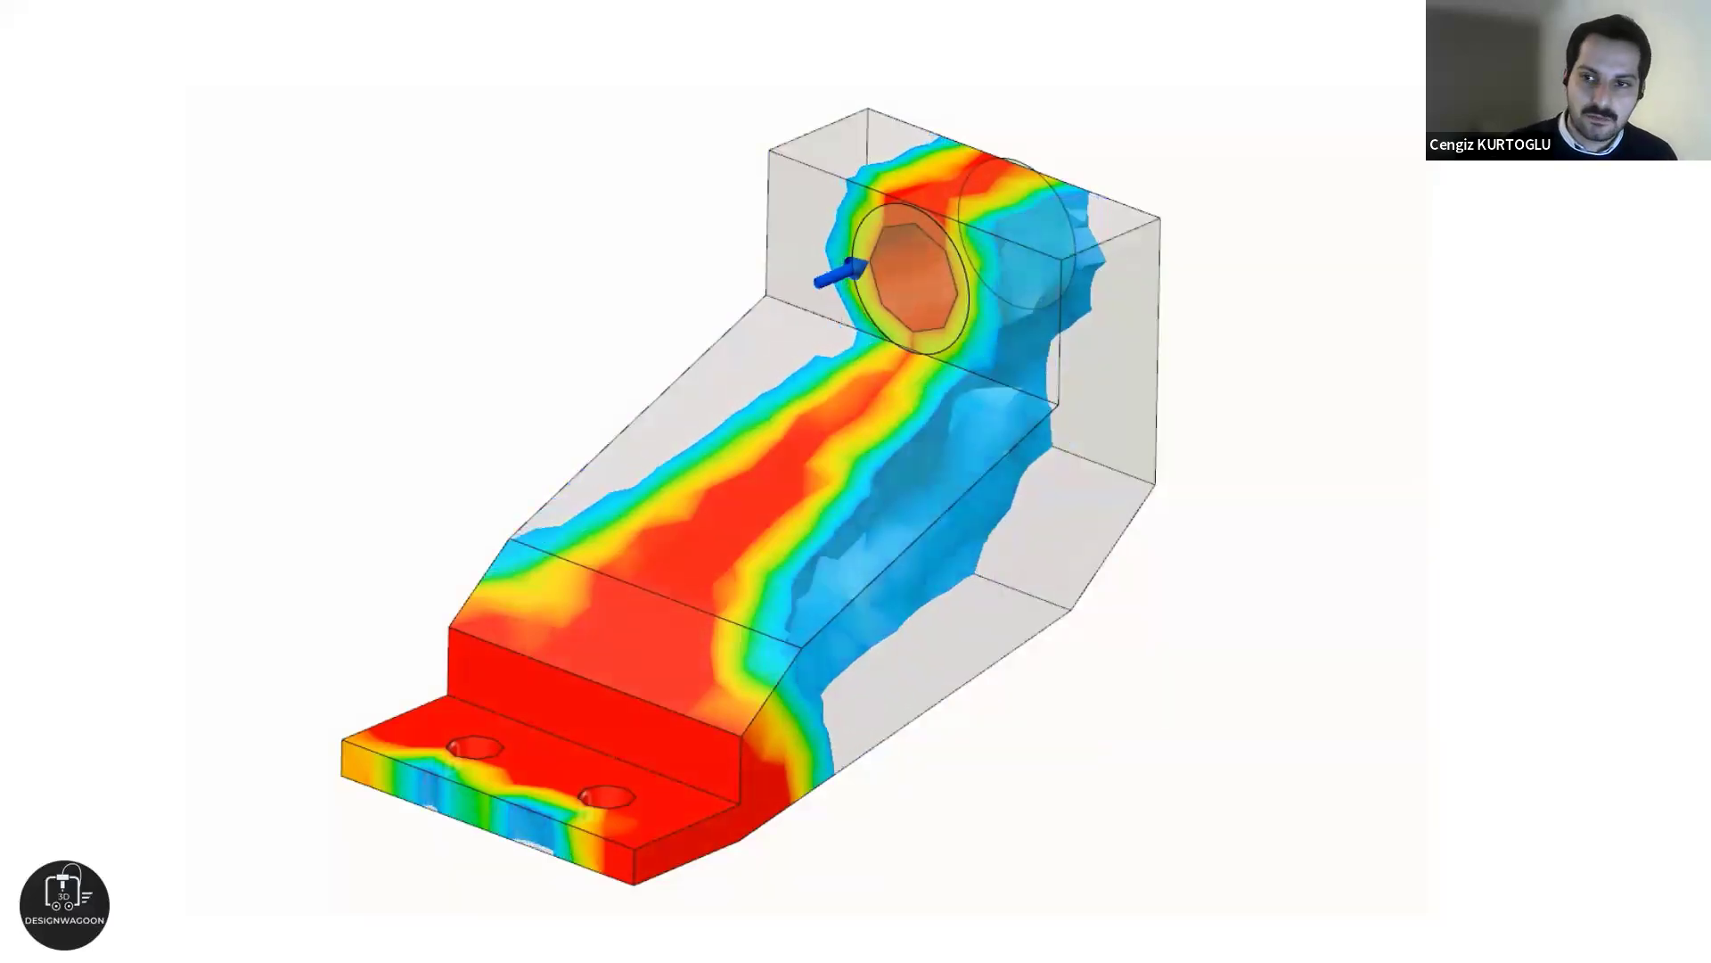
{"action": "key", "text": "Right"}
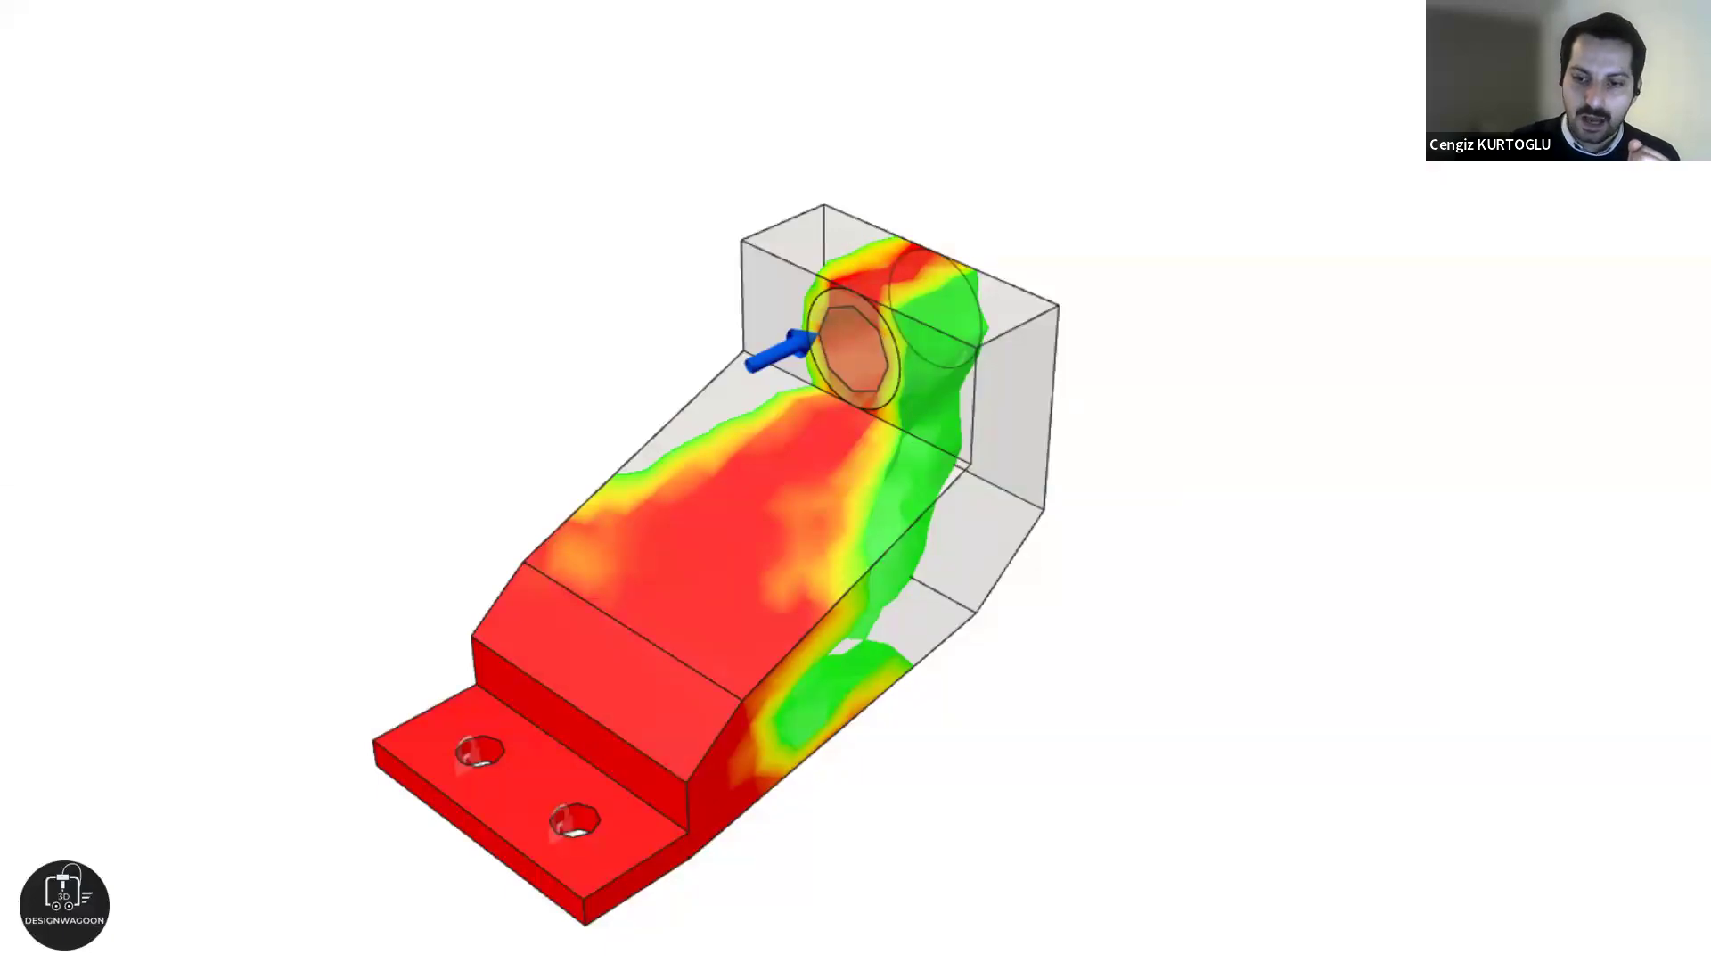
- Switch to Autodesk Fusion 360 and clear the workspace by postponing the Fusion Team upgrade and closing the data panel
{"action": "key", "text": "alt+Tab"}
{"action": "left_click", "coordinate": [1185, 802]}
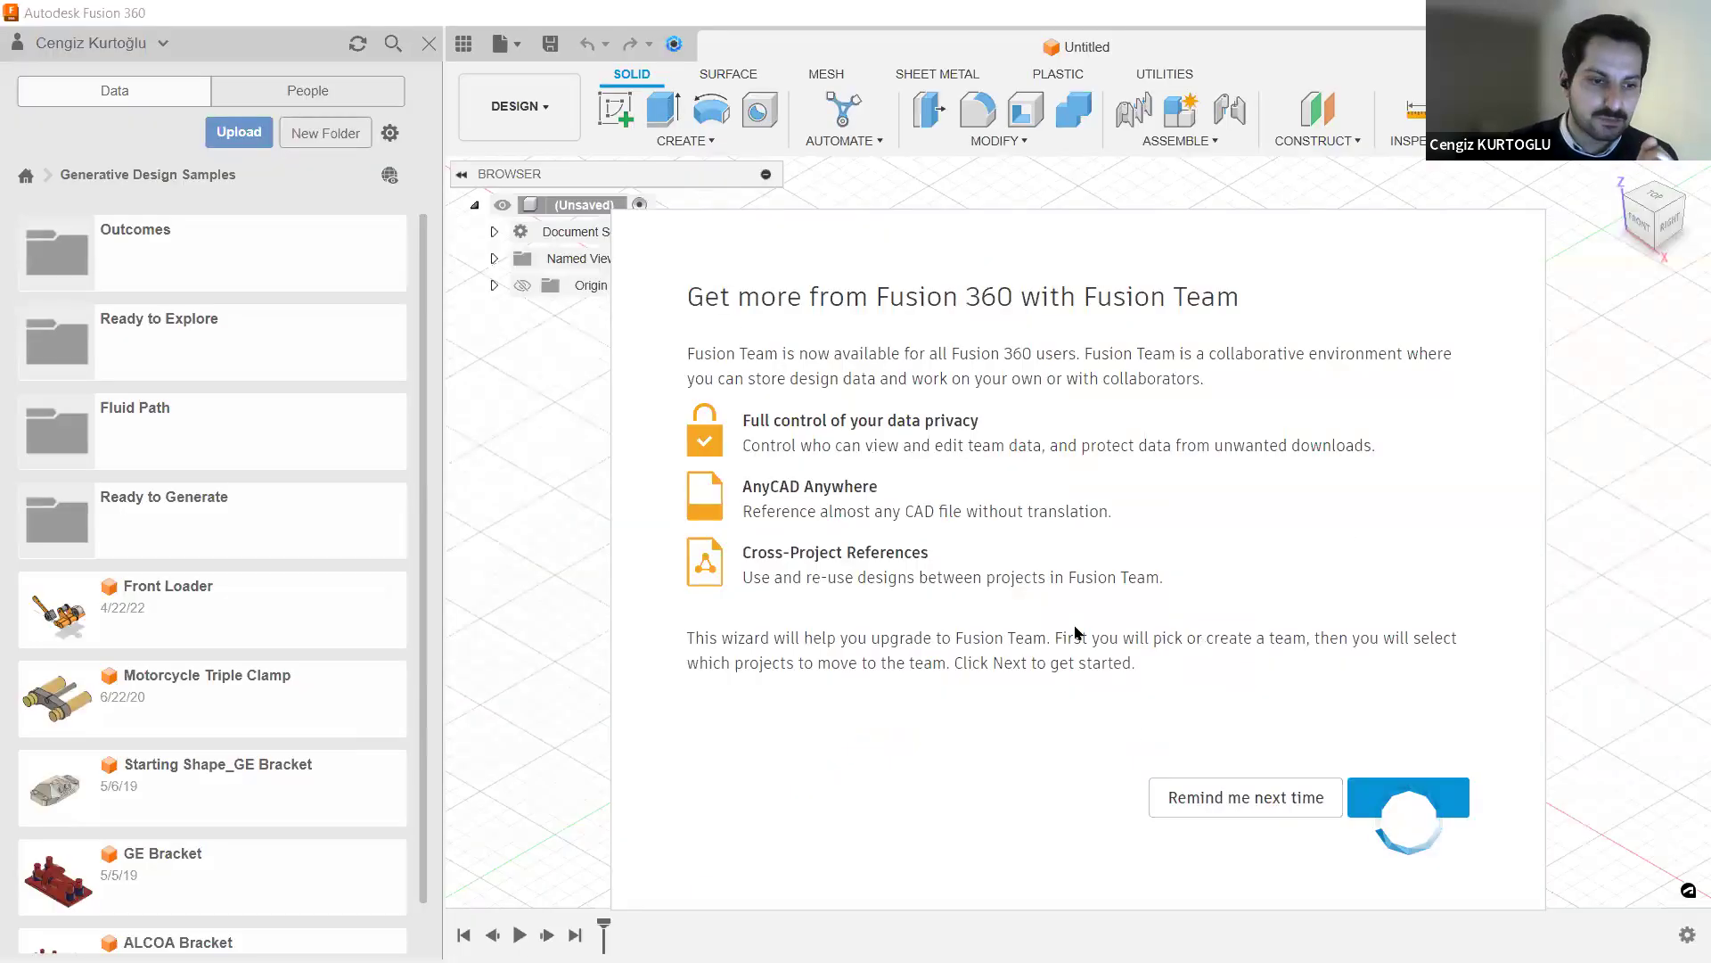
{"action": "left_click", "coordinate": [428, 44]}
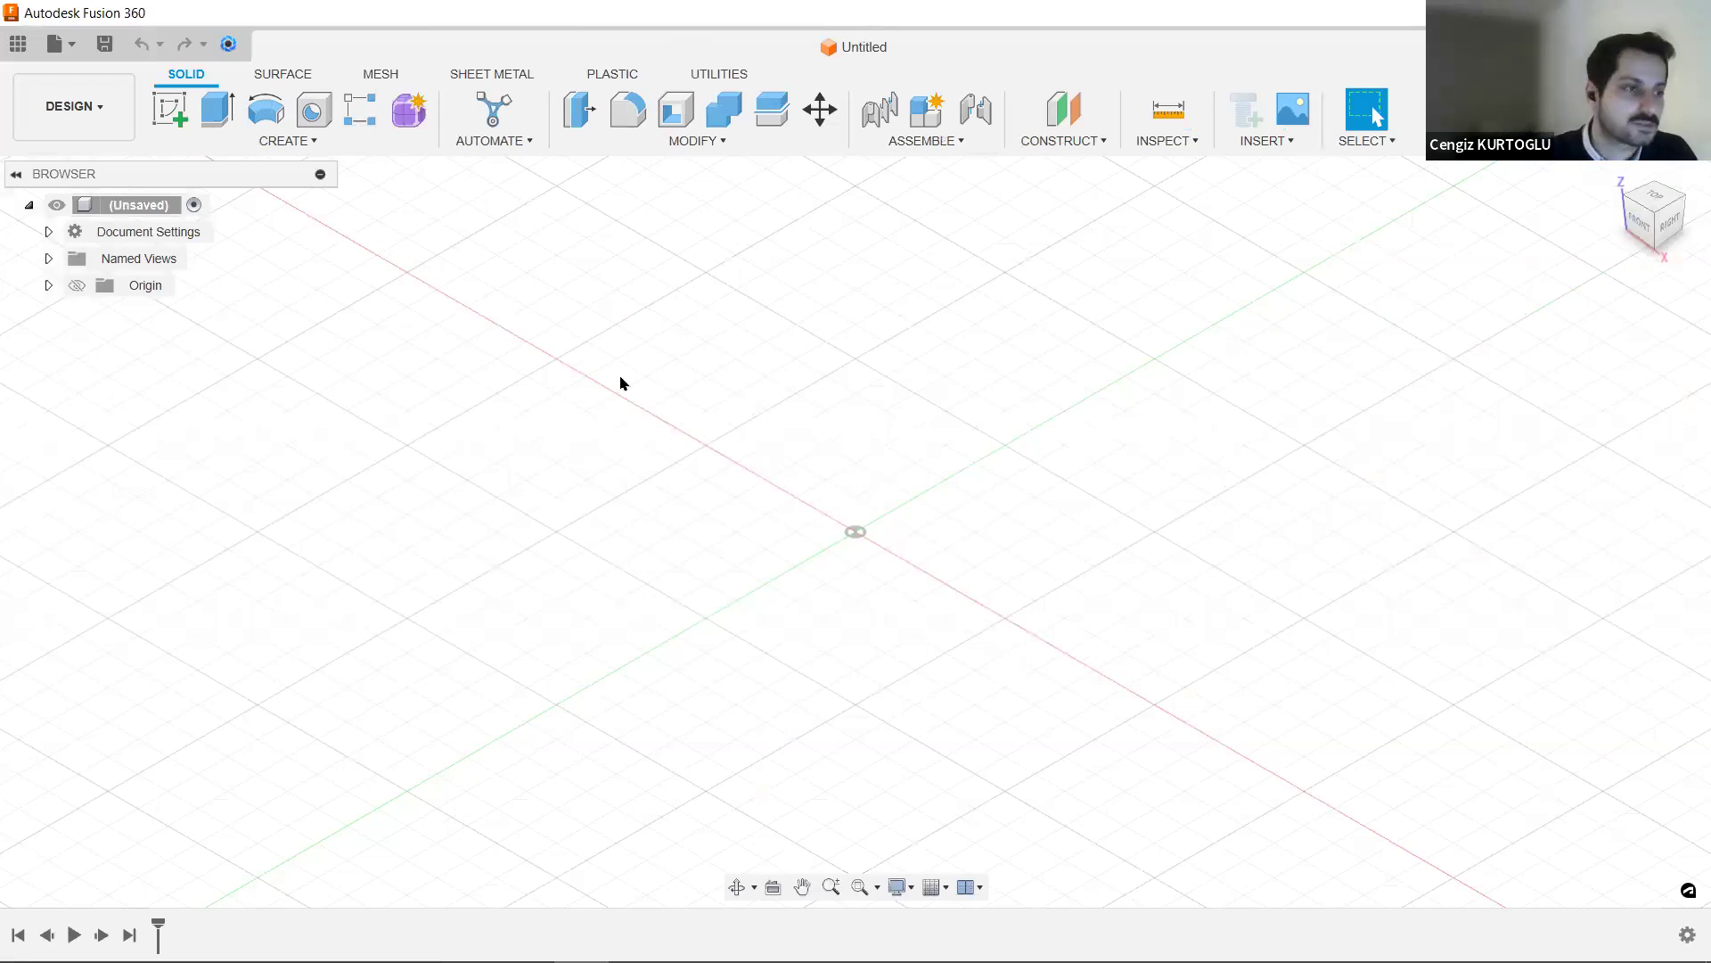
- Start a new sketch on the vertical front (XZ) origin plane
{"action": "left_click", "coordinate": [282, 141]}
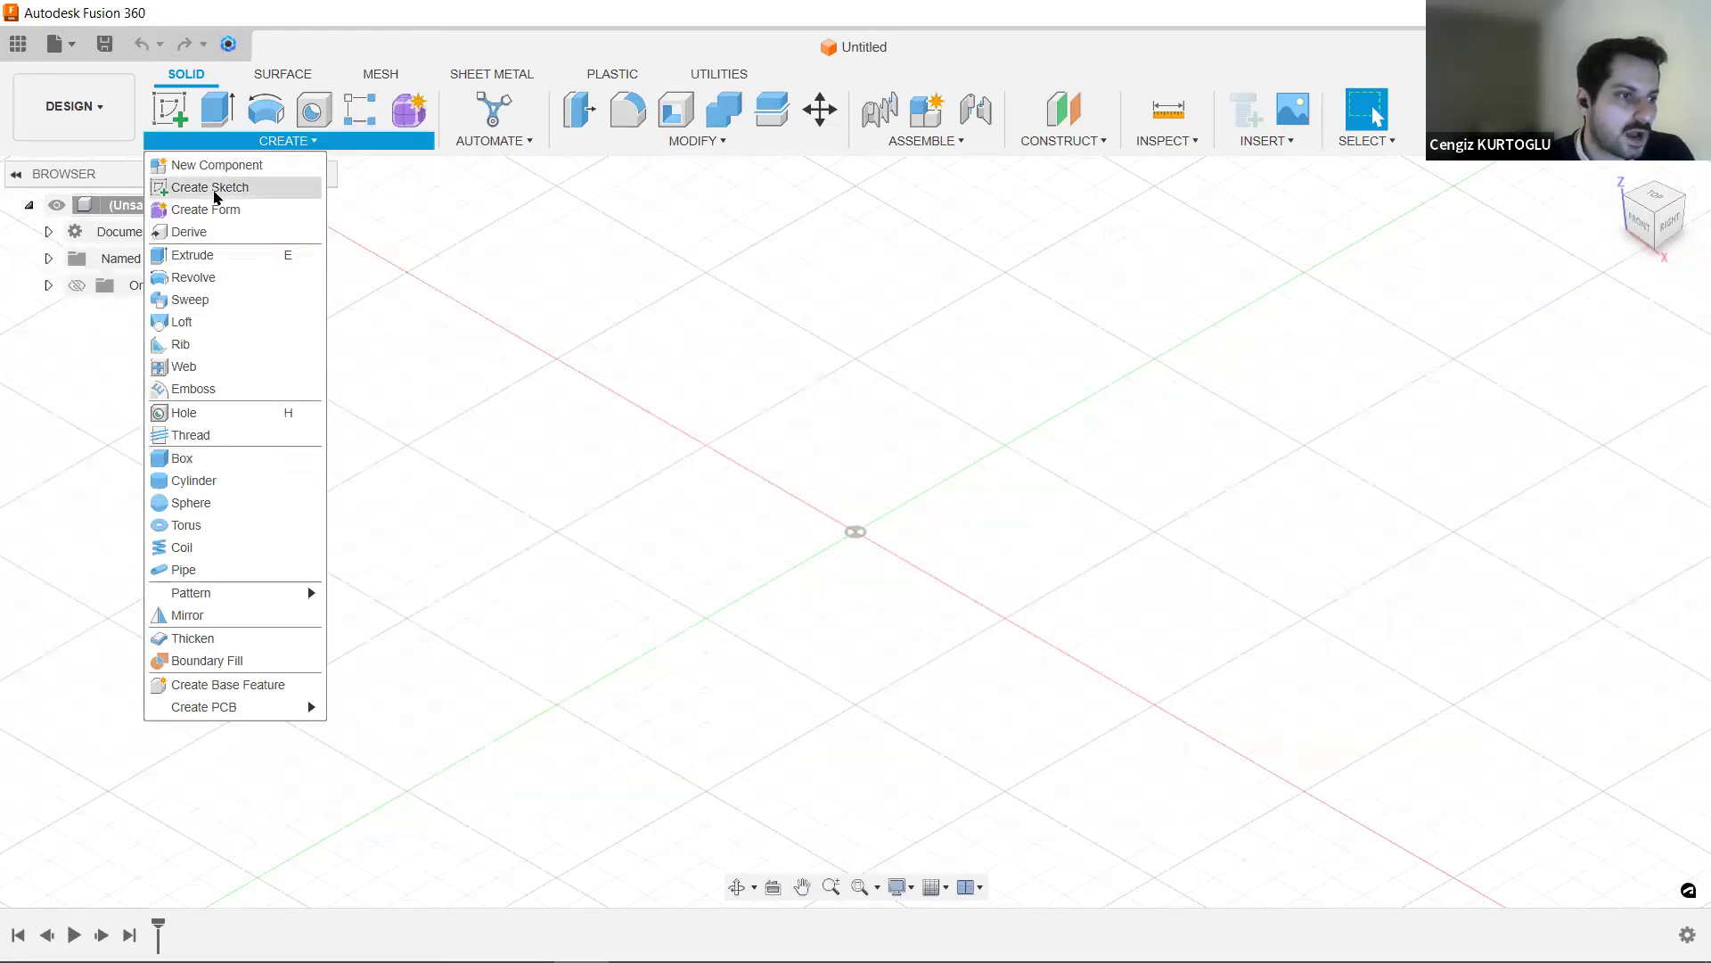
{"action": "left_click", "coordinate": [215, 189]}
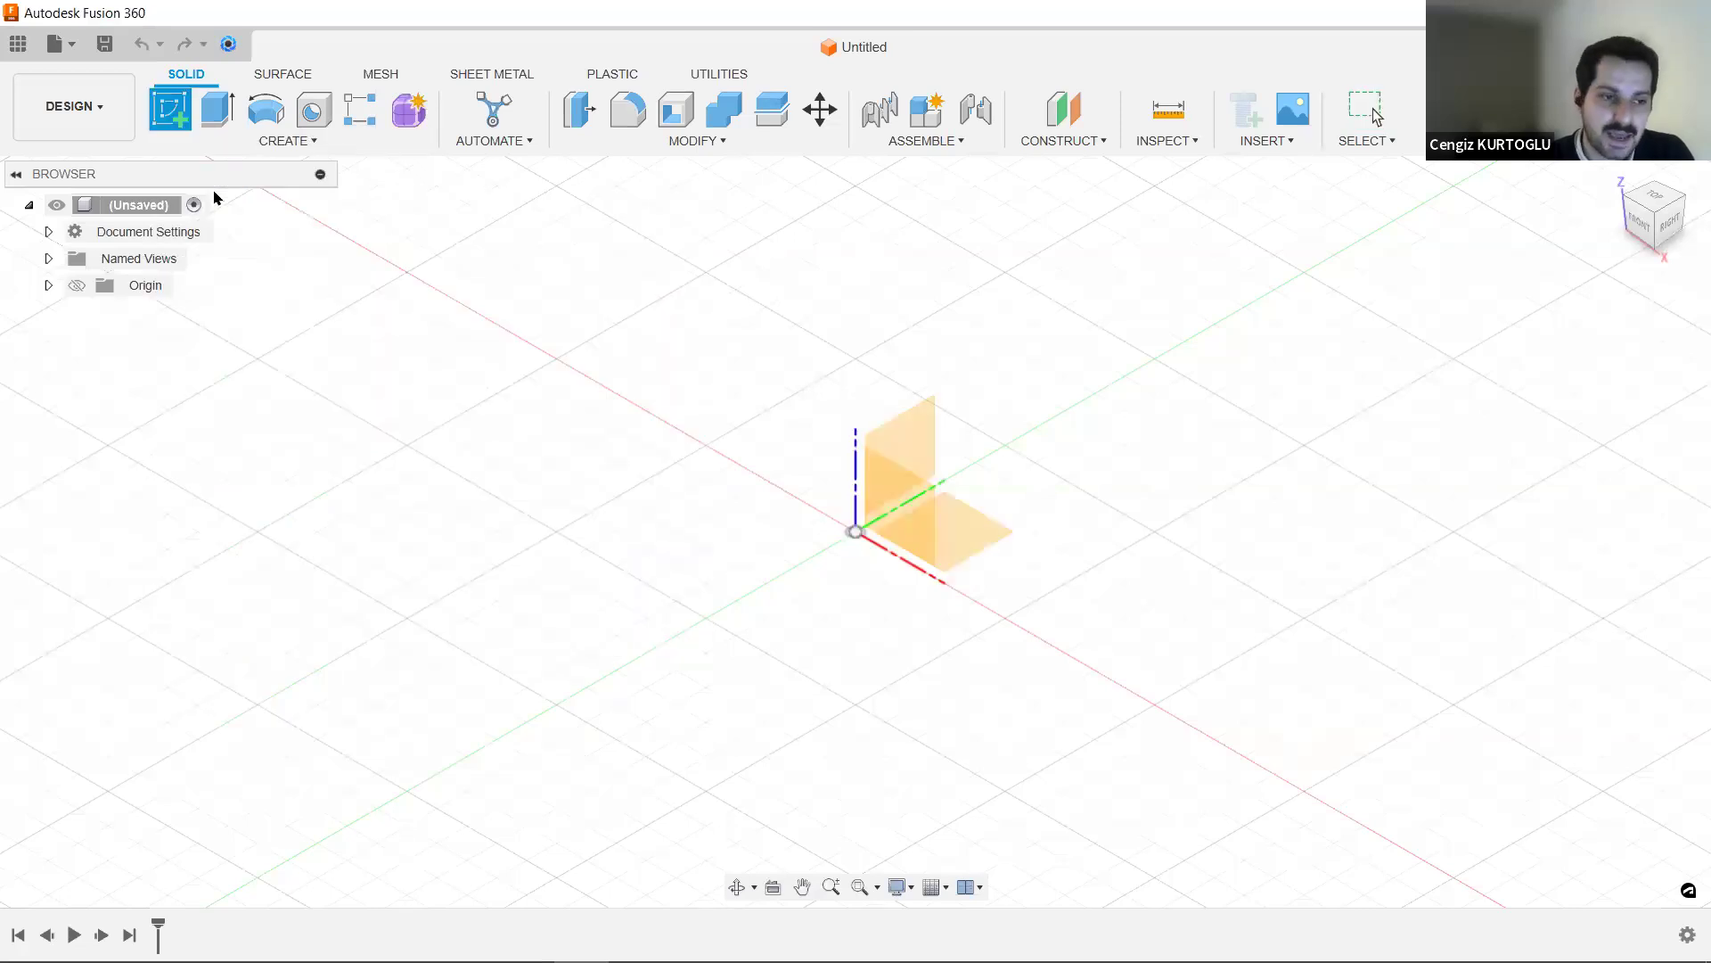
{"action": "left_click", "coordinate": [893, 507]}
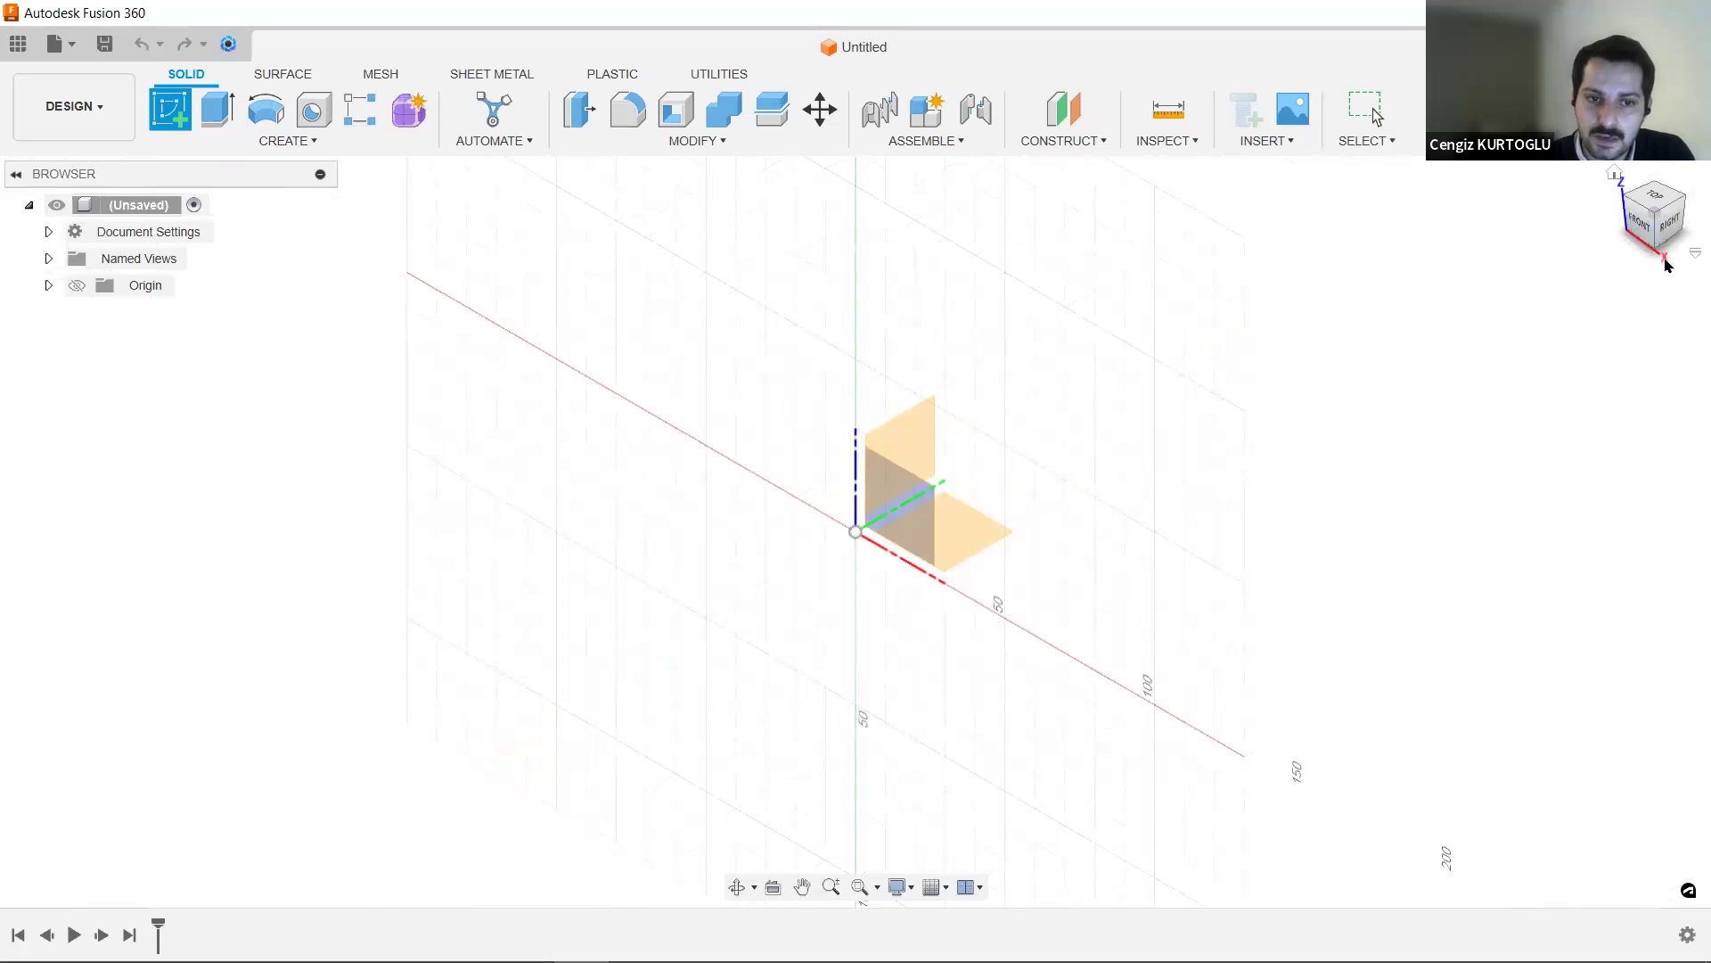
{"action": "left_click", "coordinate": [903, 506]}
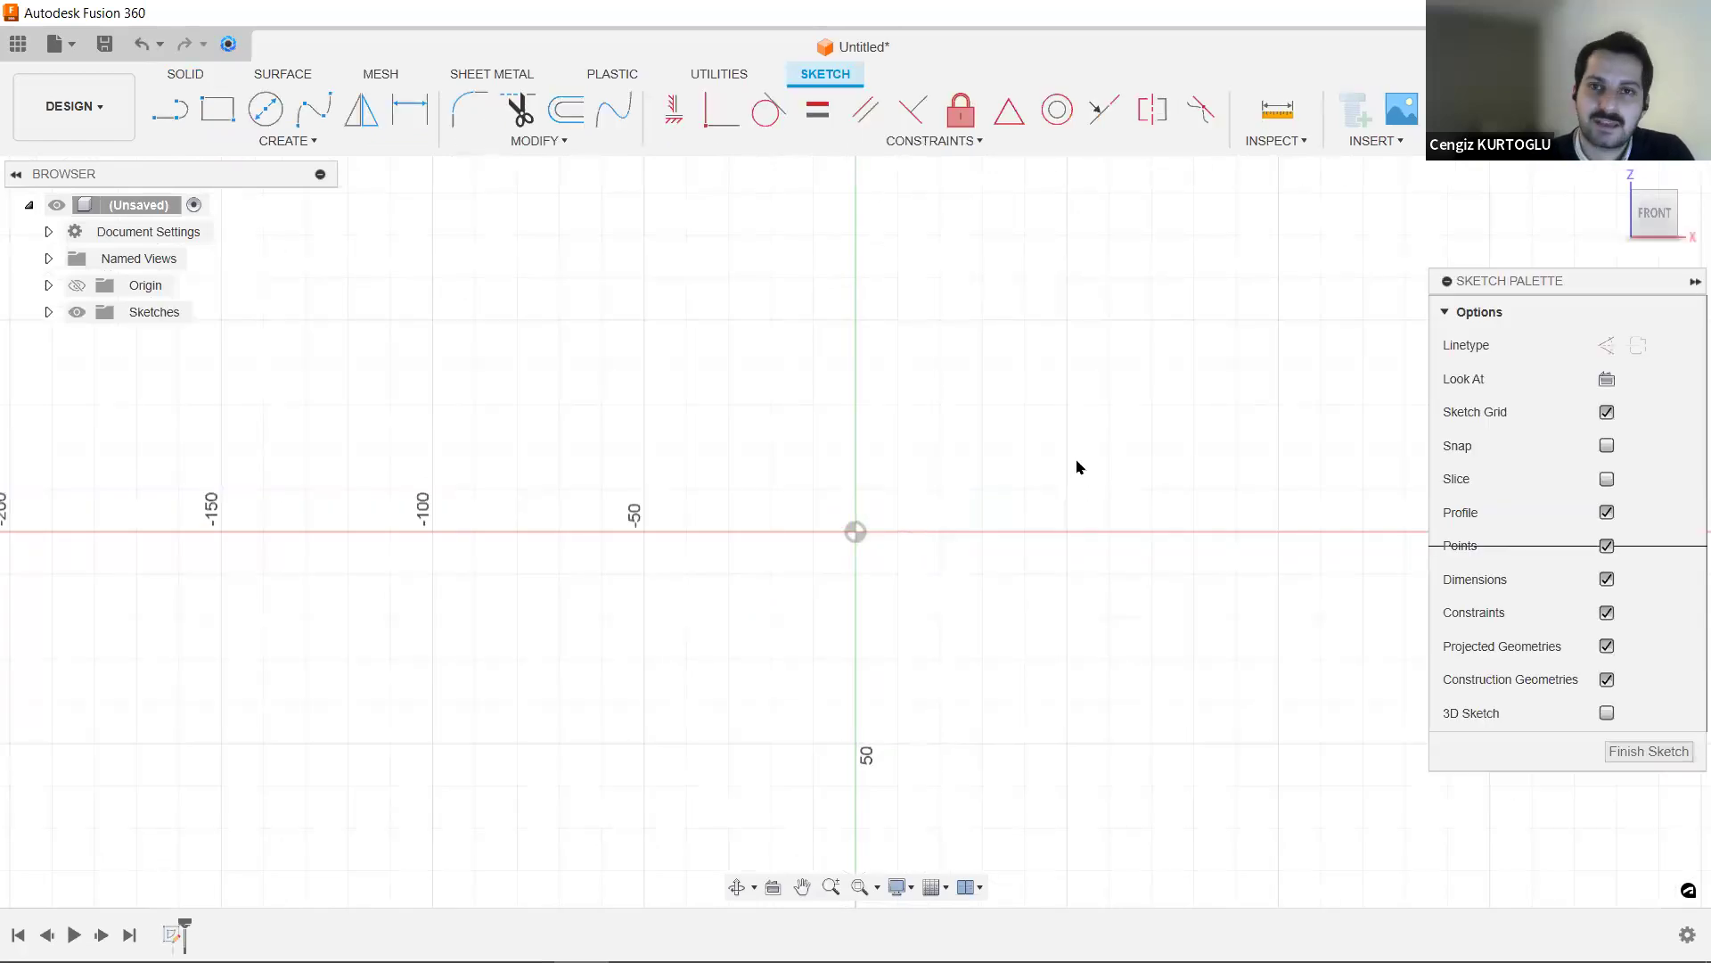
- Sketch a center rectangle about 134 mm wide and 123 mm high, centred on the origin
{"action": "left_click", "coordinate": [217, 111]}
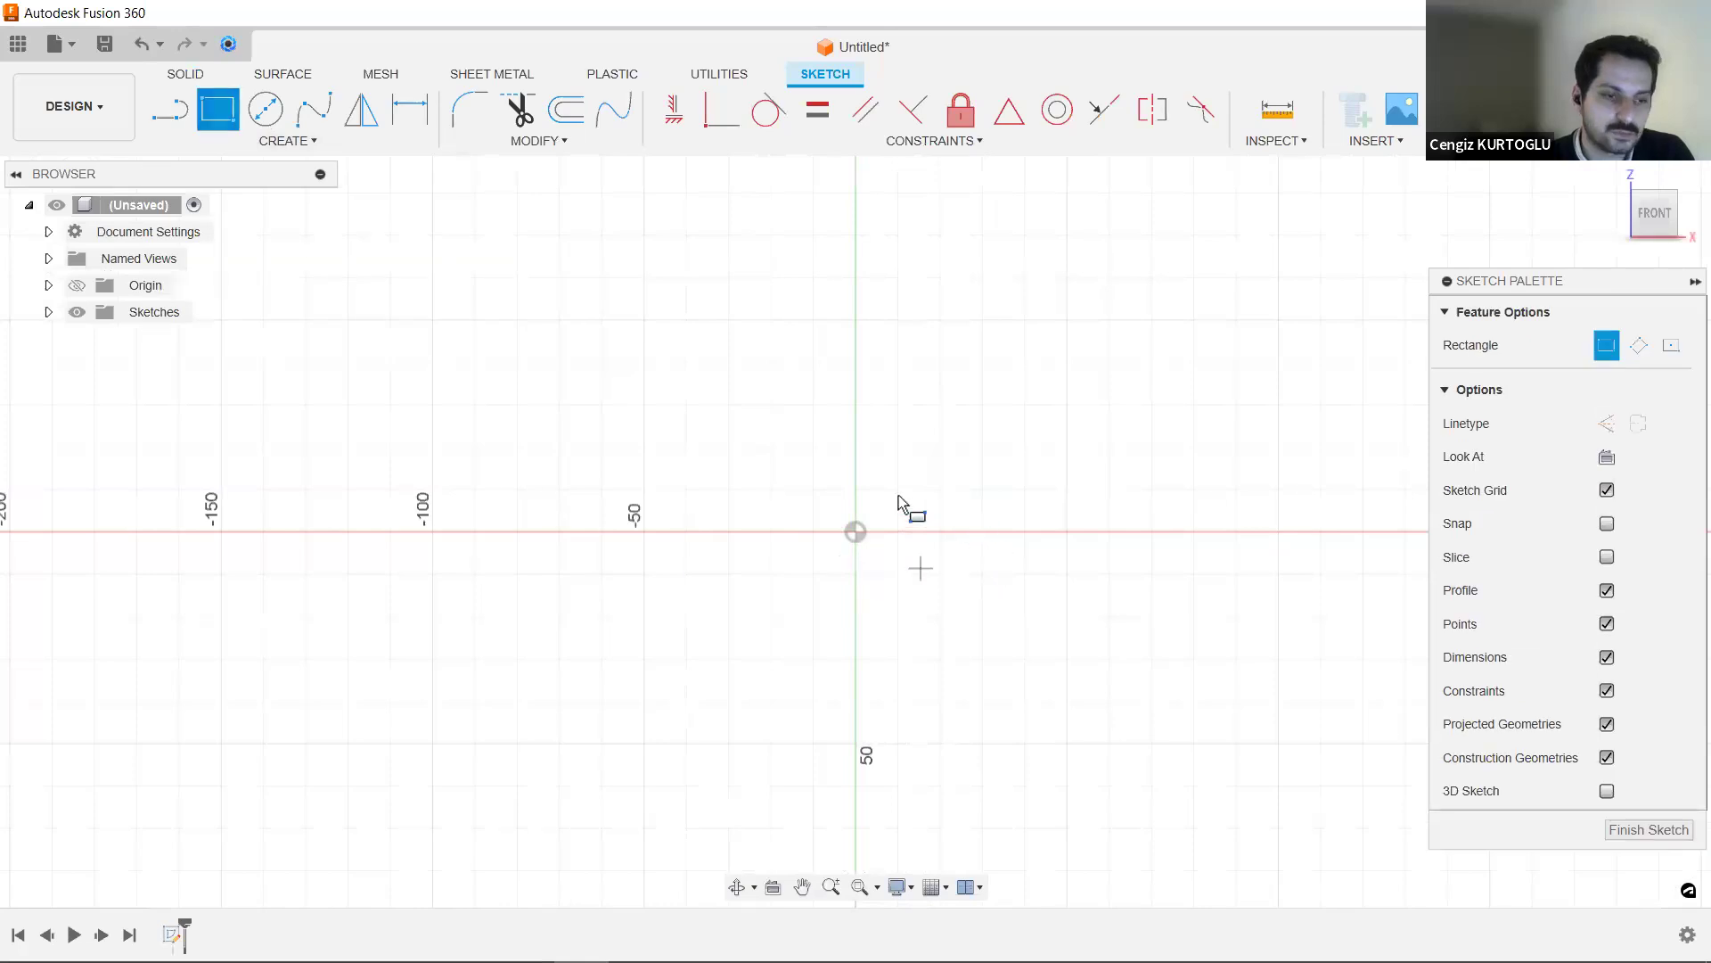
{"action": "middle_click_drag", "start_coordinate": [821, 455], "coordinate": [818, 449]}
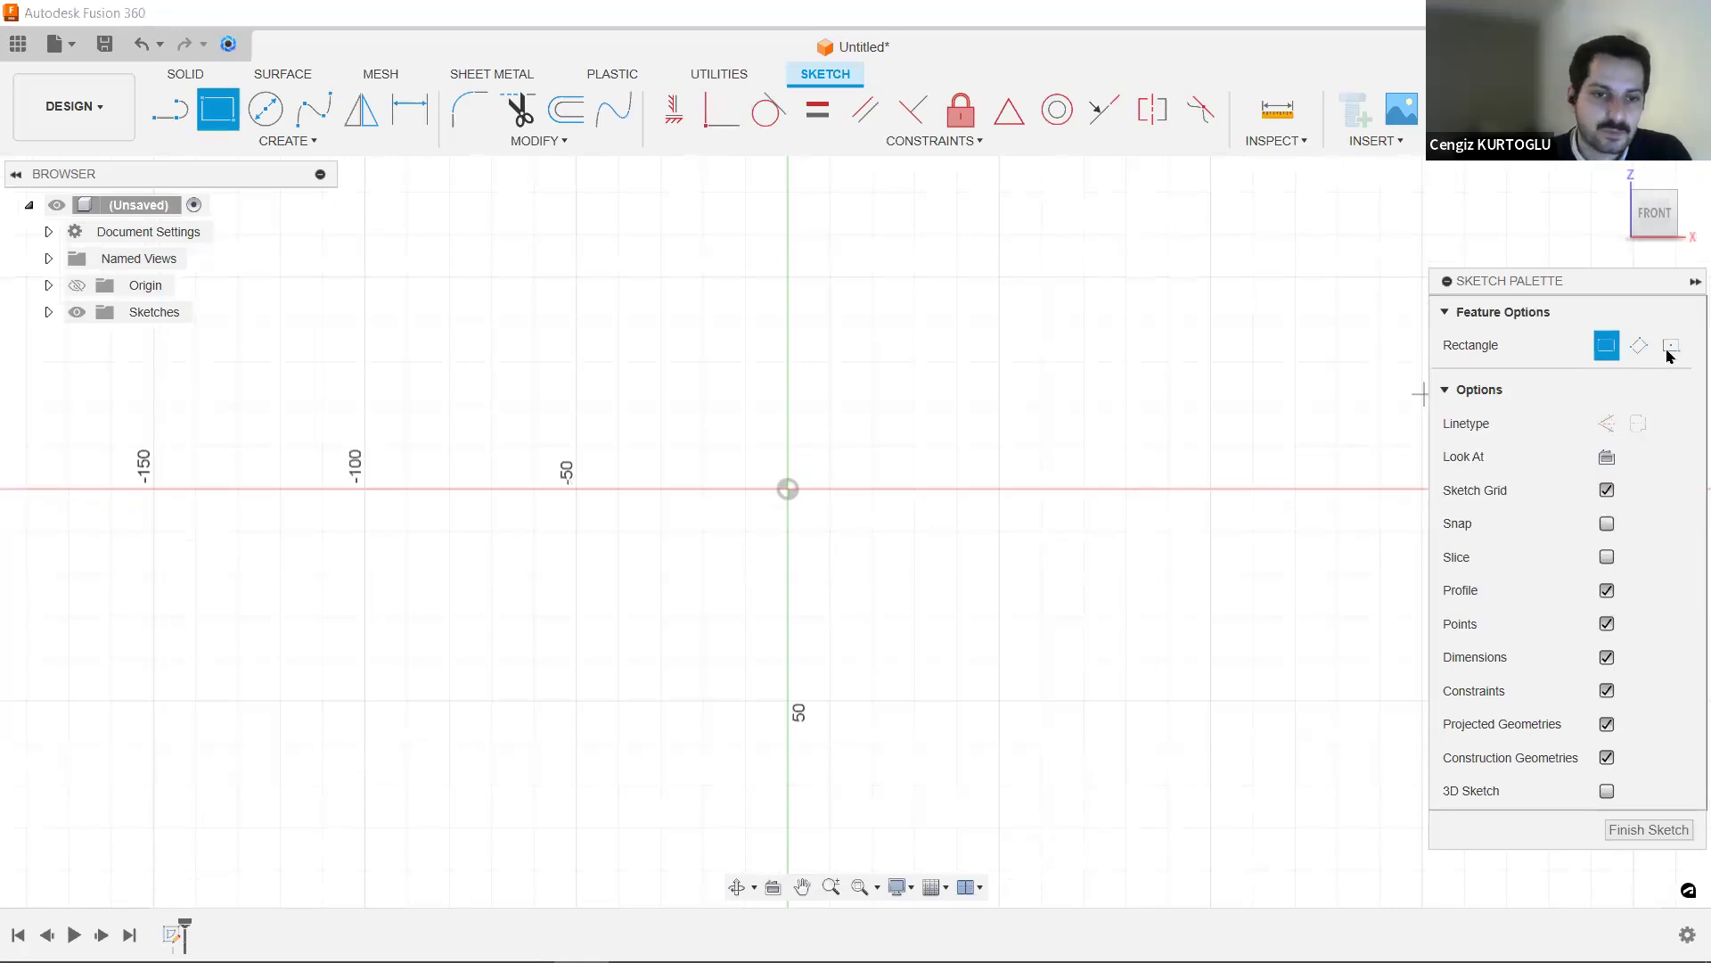
{"action": "left_click", "coordinate": [1671, 346]}
{"action": "left_click", "coordinate": [777, 491]}
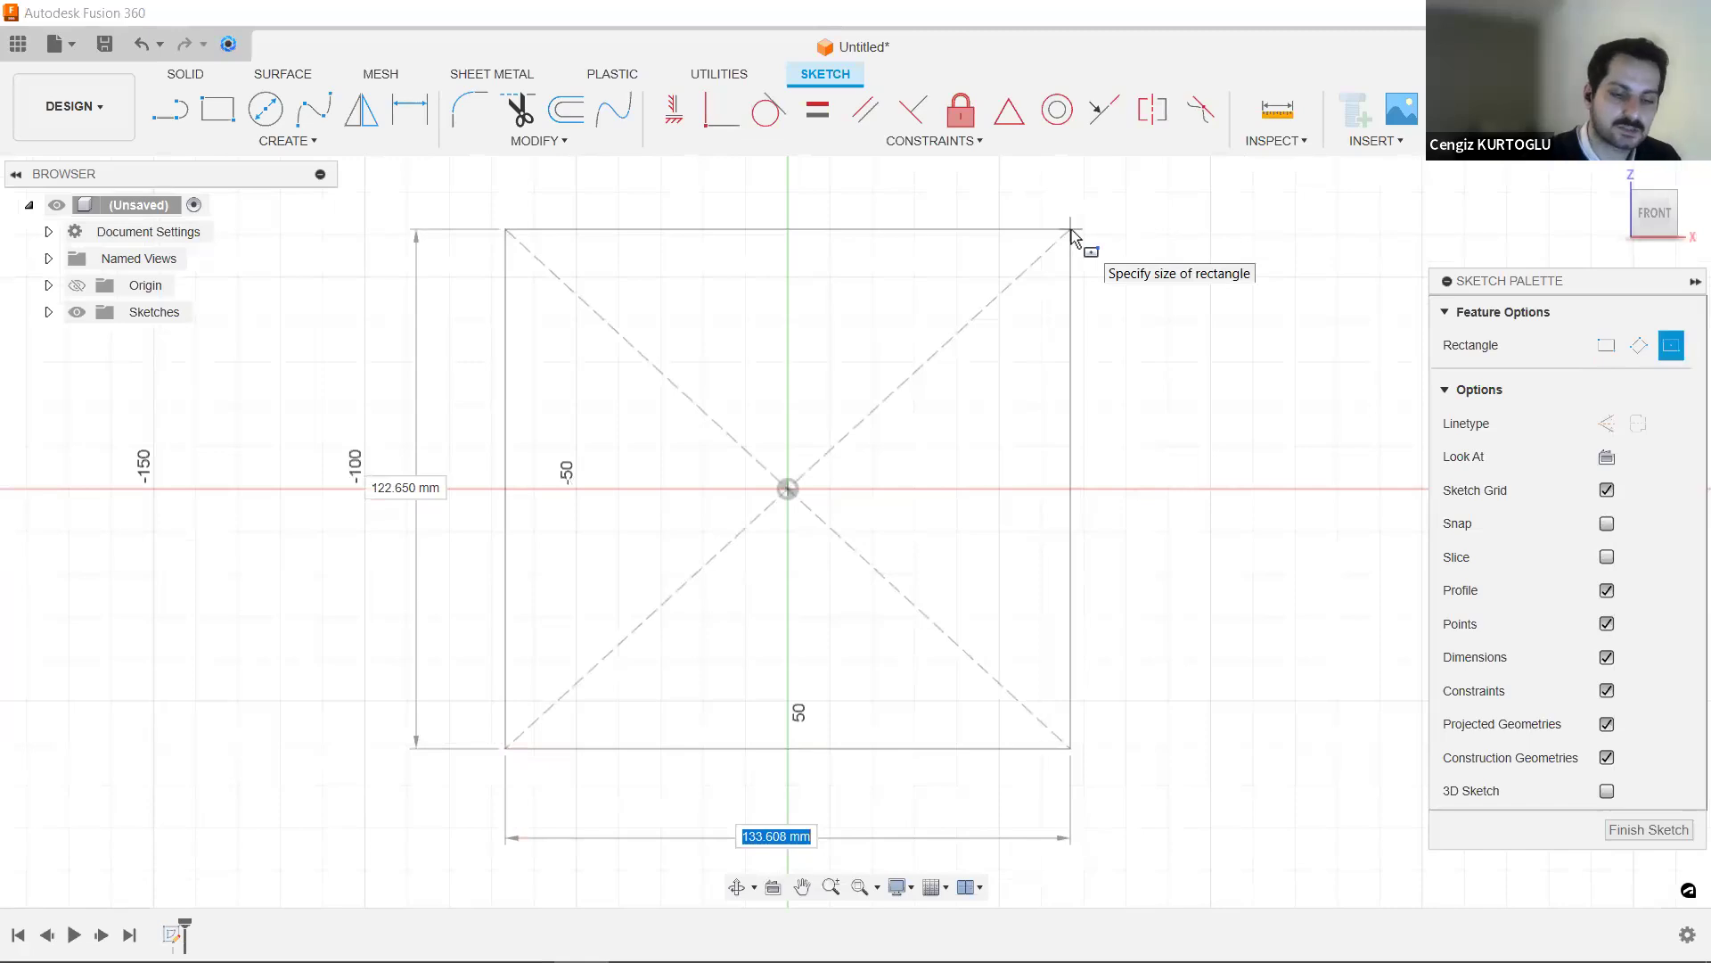
{"action": "key", "text": "Return"}
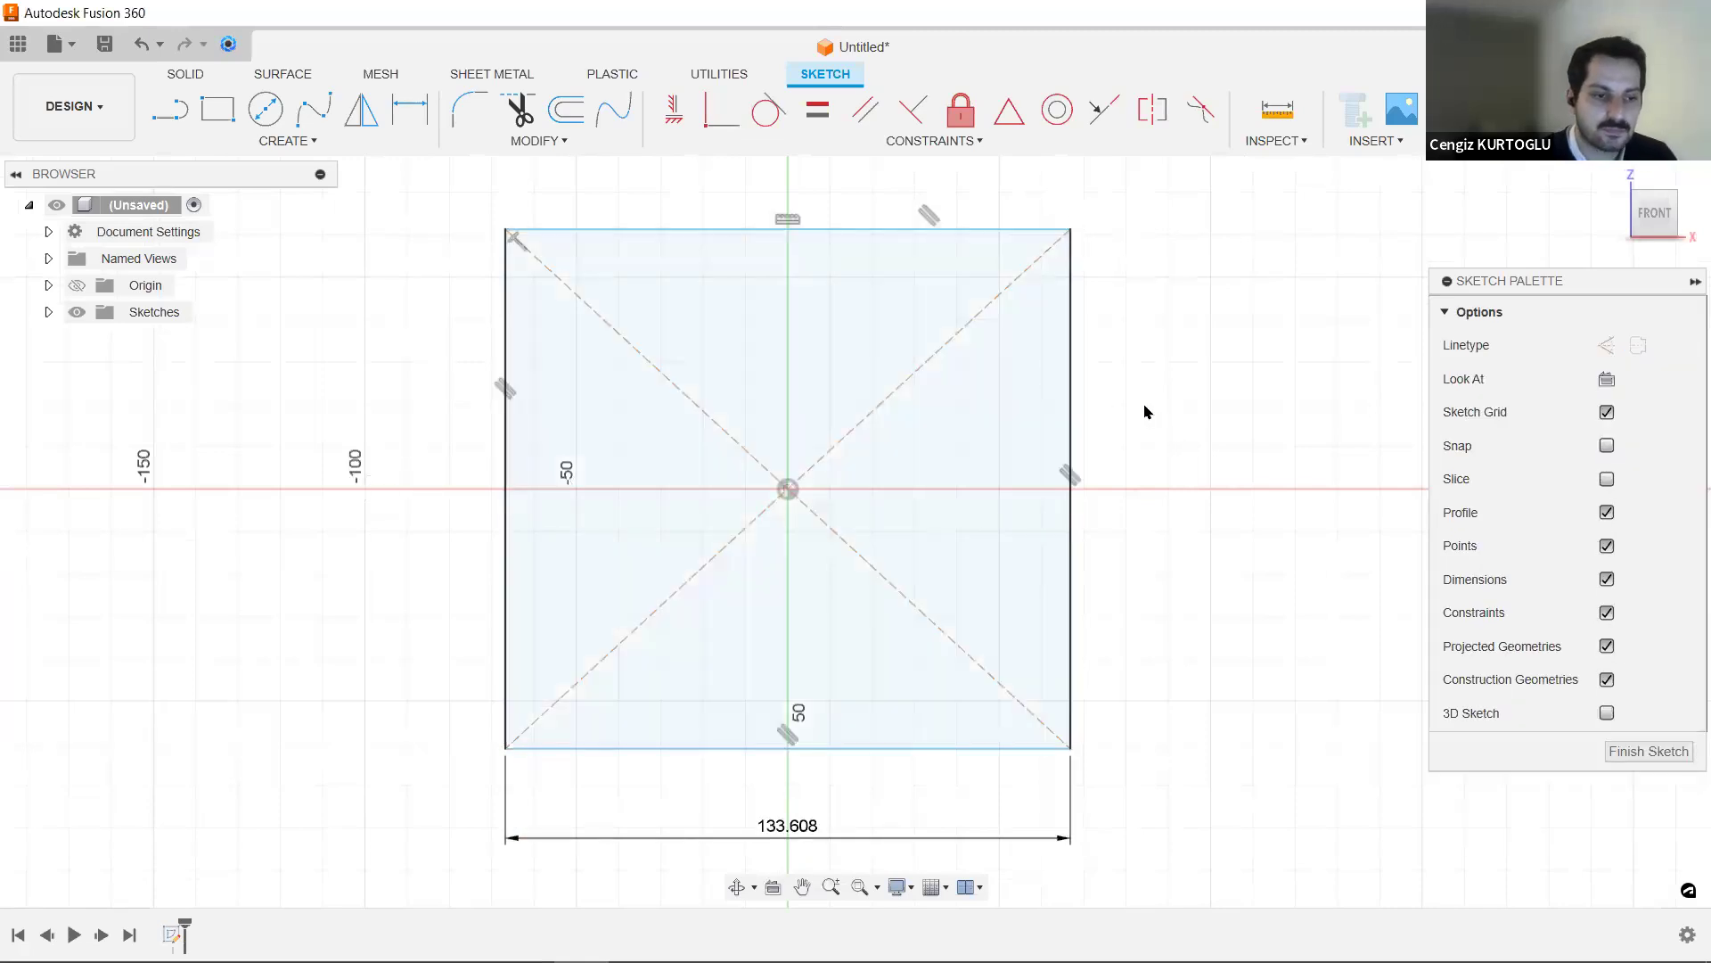
- Make the rectangle a square by applying an Equal constraint to its lower and vertical edges
{"action": "scroll", "coordinate": [1147, 412], "scroll_direction": "down", "scroll_amount": 3}
{"action": "left_click", "coordinate": [1021, 321]}
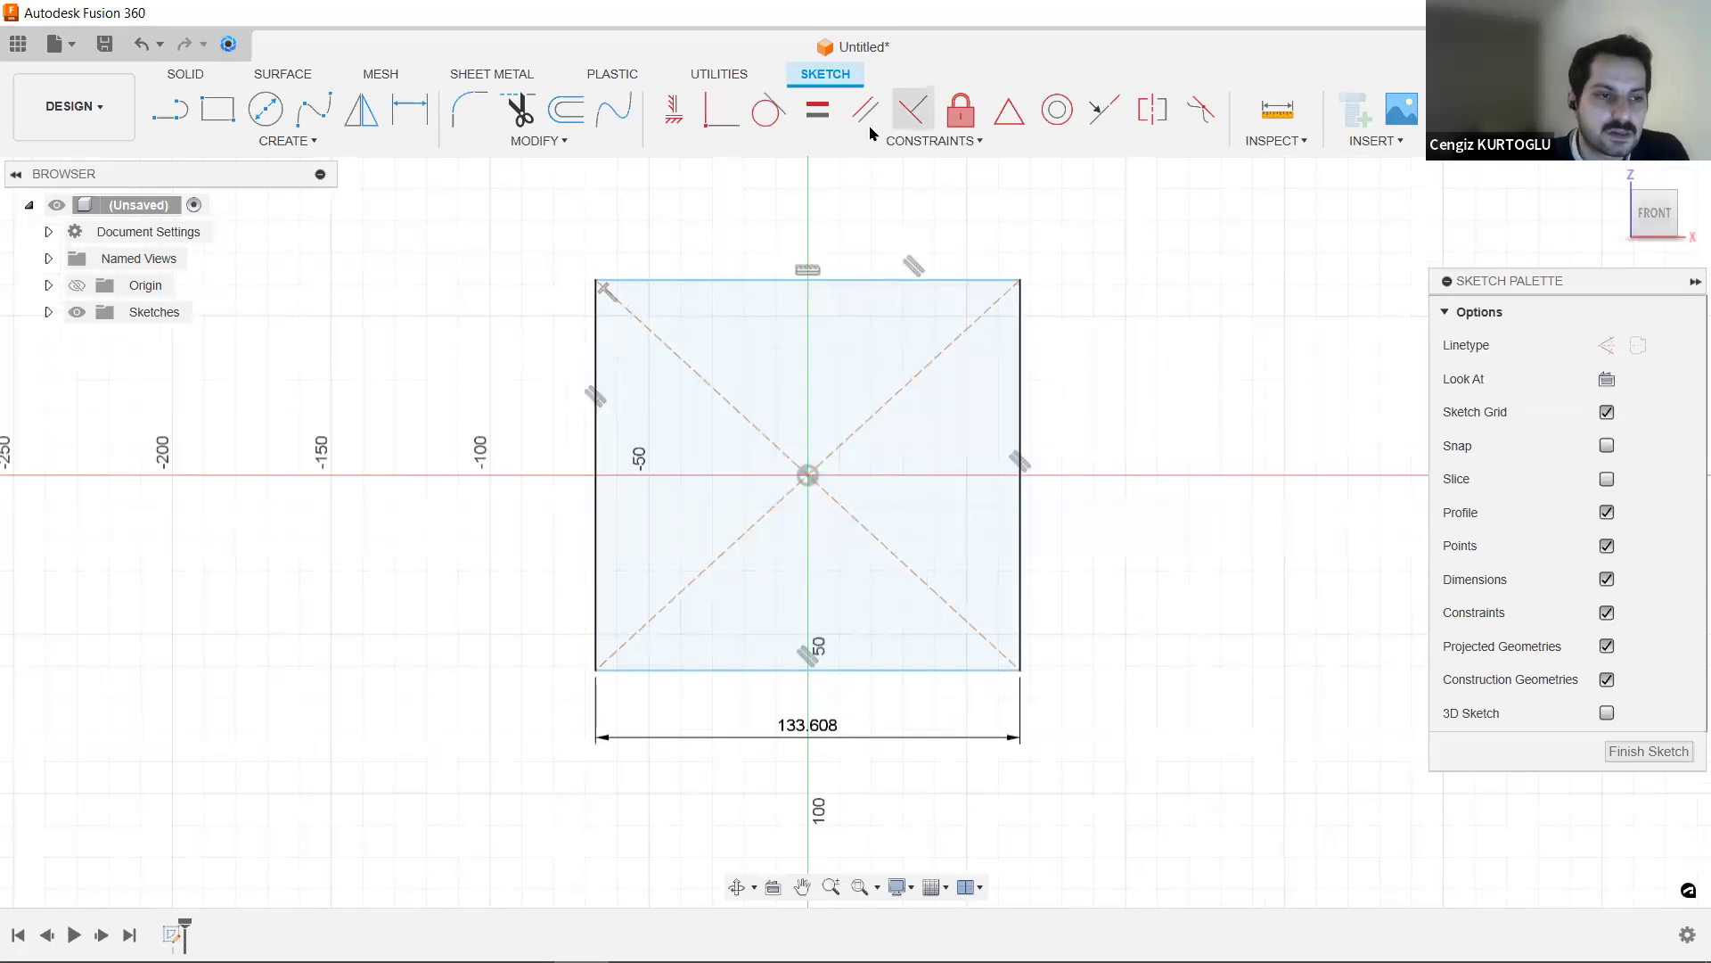
{"action": "left_click", "coordinate": [817, 109]}
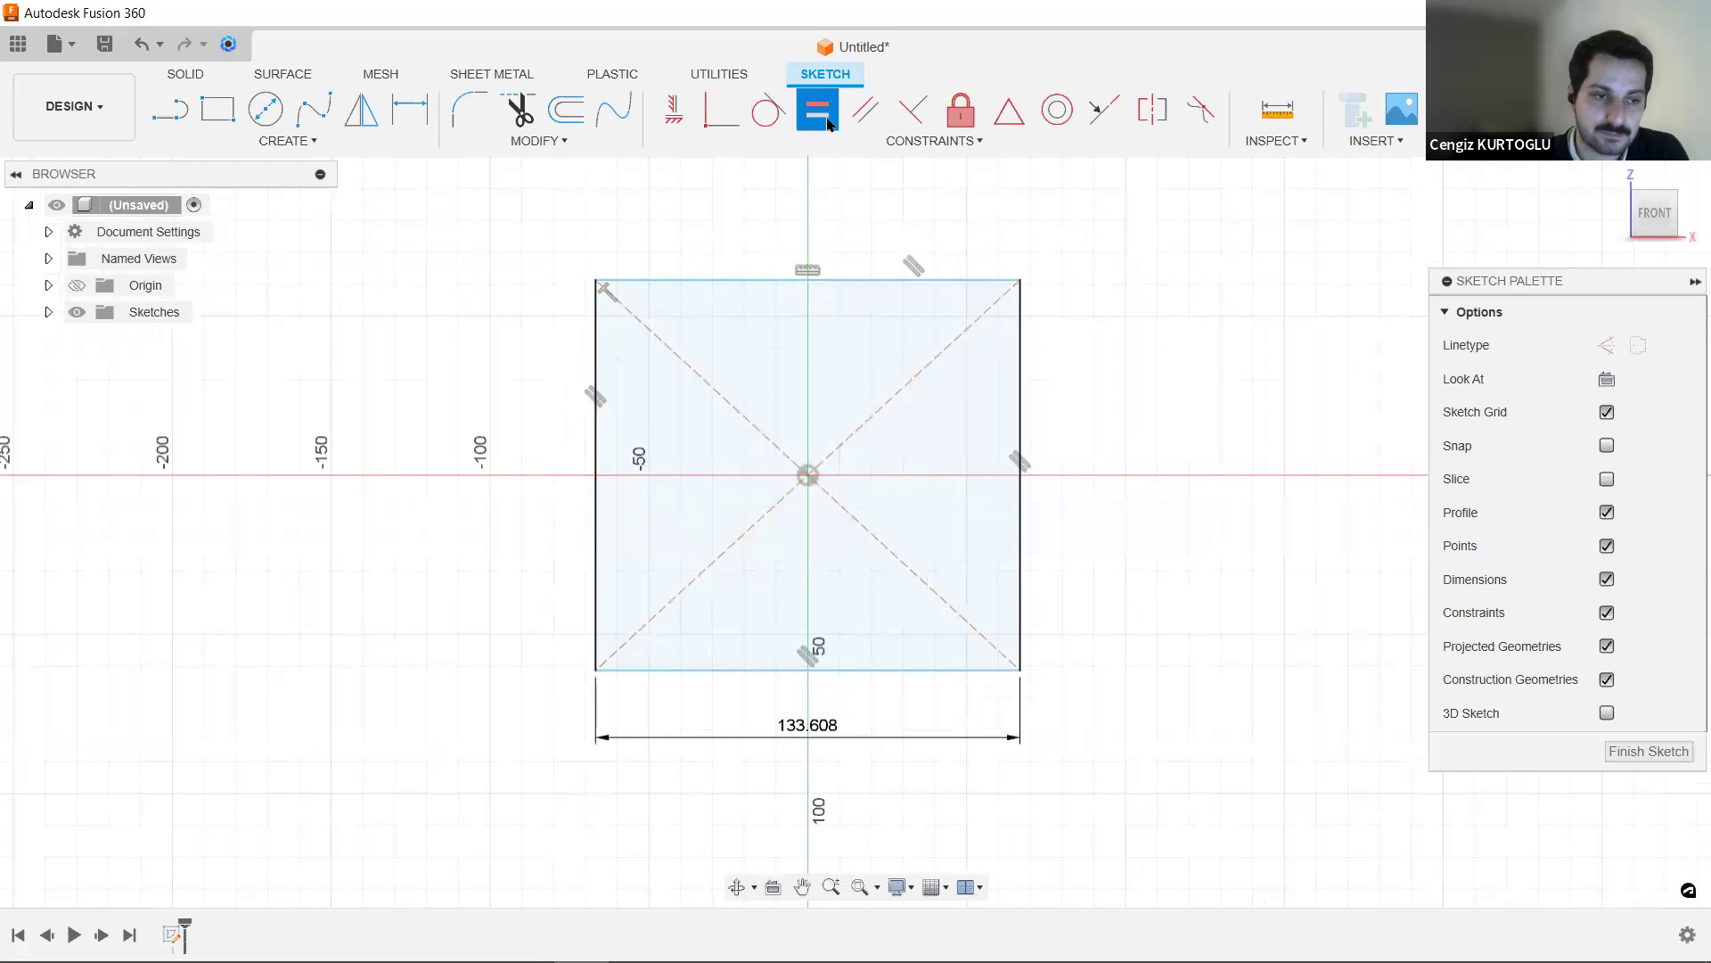
{"action": "left_click", "coordinate": [904, 673]}
{"action": "left_click", "coordinate": [598, 499]}
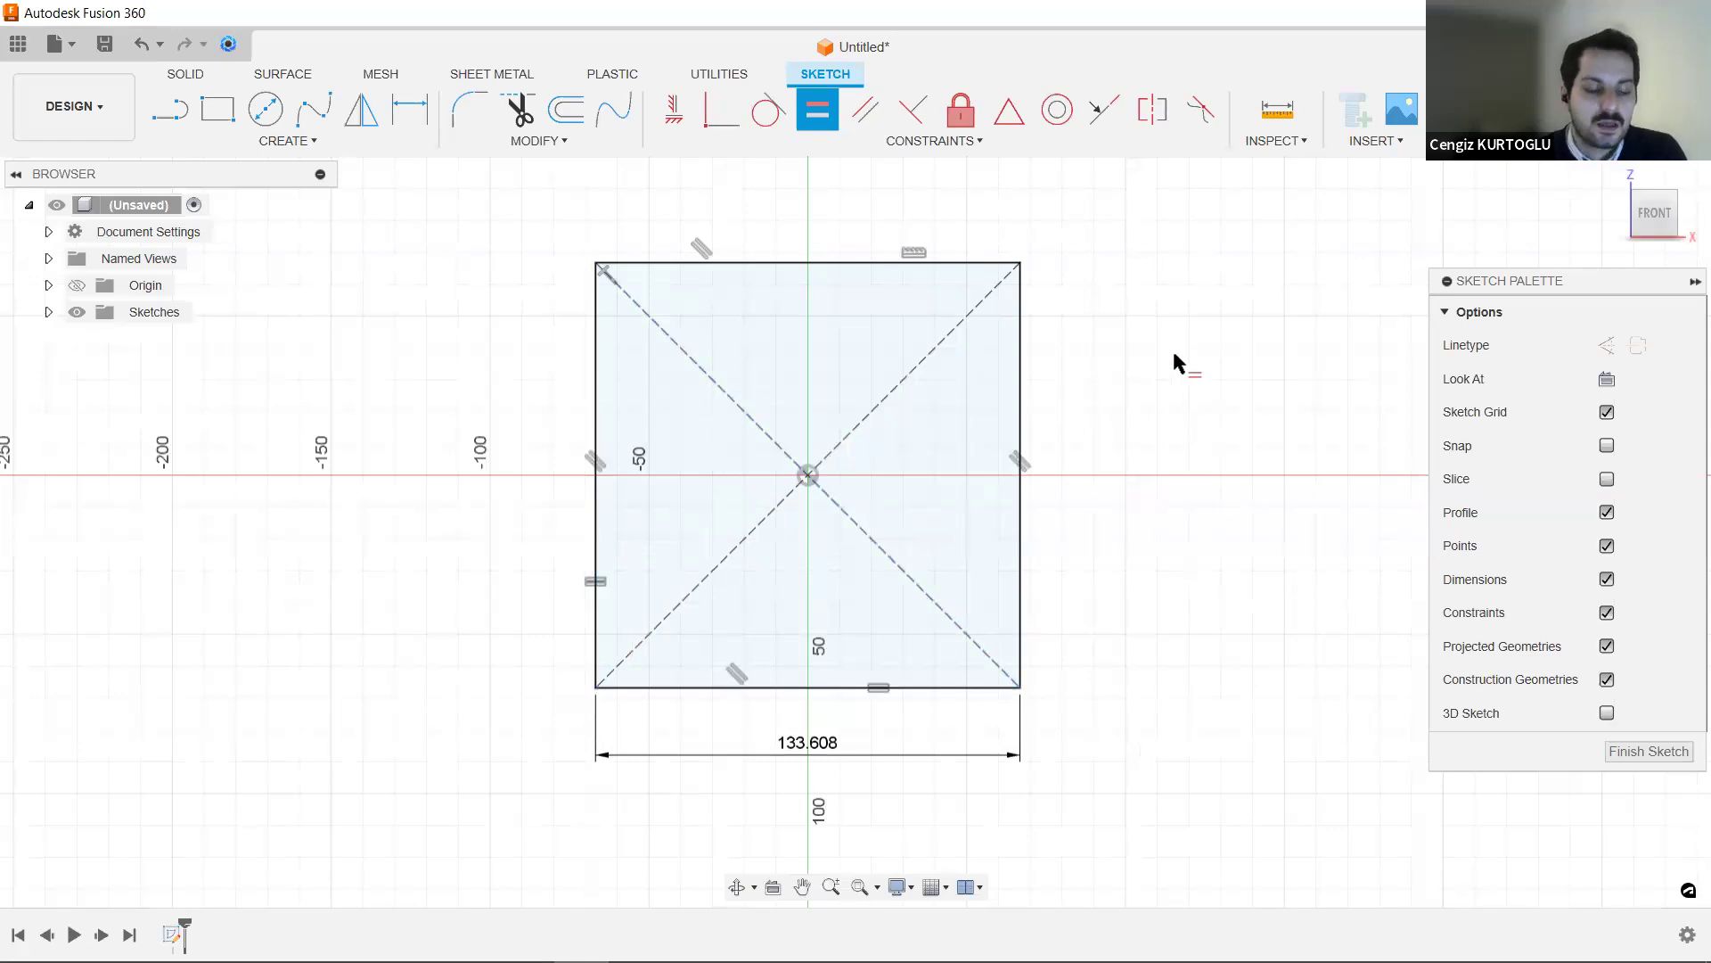
- Offset the square's outline inward by about 6.3 mm to form a frame
{"action": "key", "text": "alt+Tab"}
{"action": "key", "text": "o"}
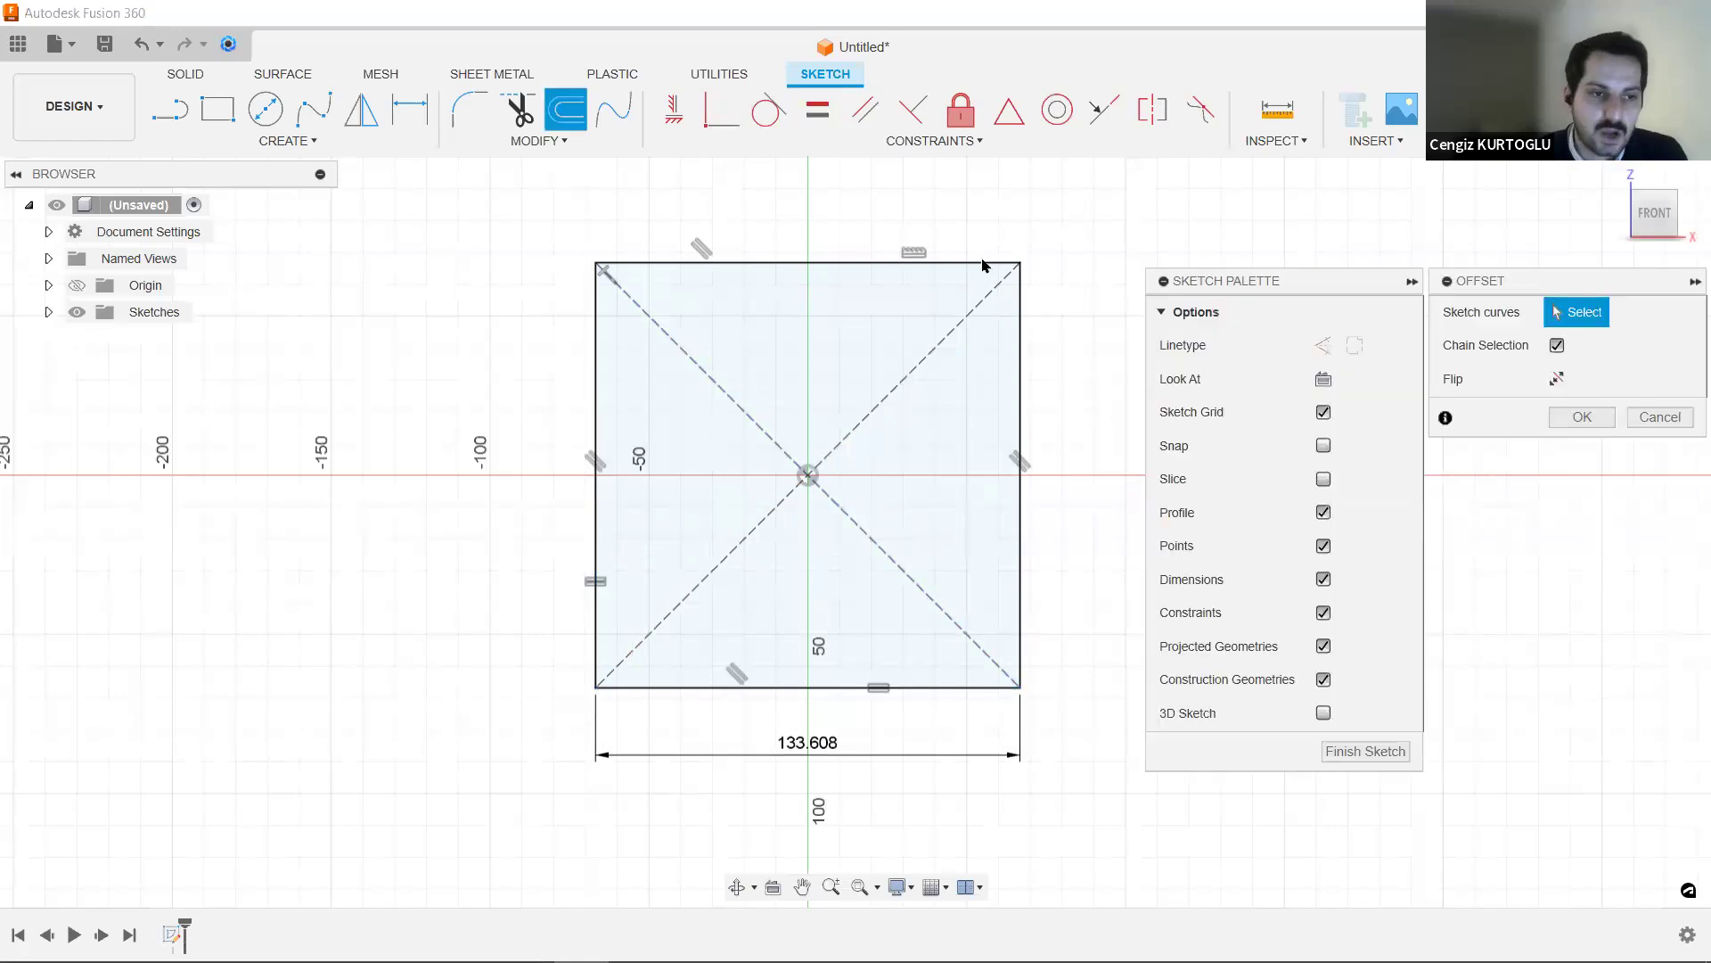
{"action": "left_click", "coordinate": [989, 263]}
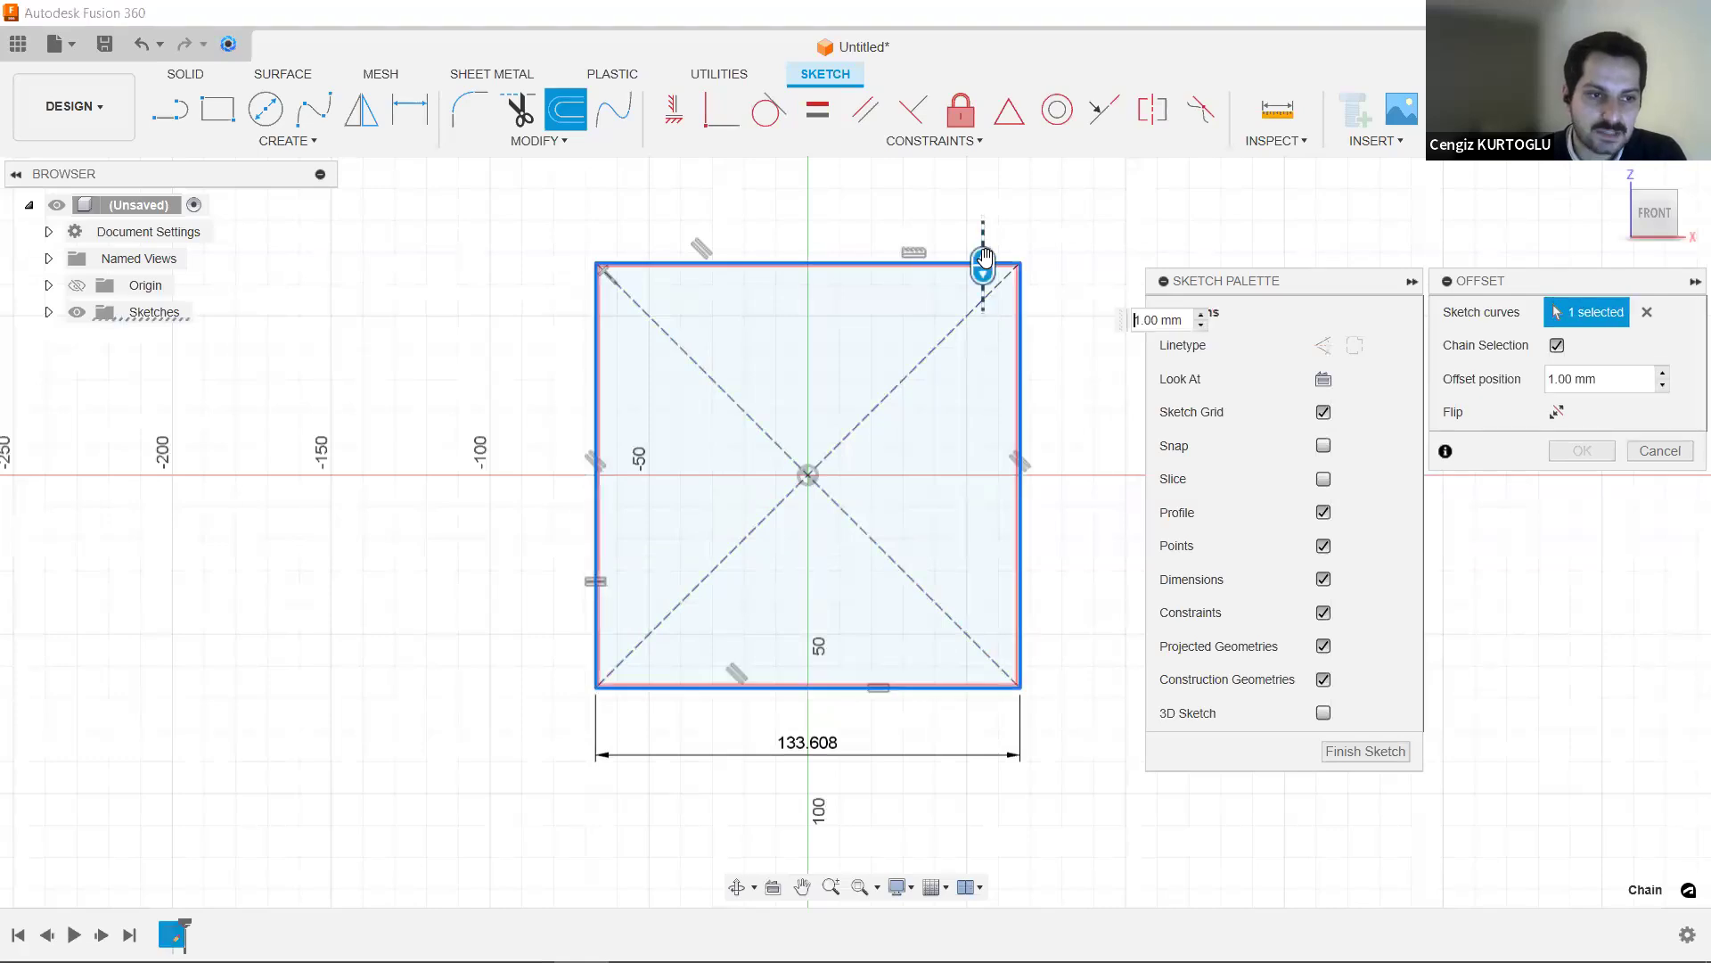
{"action": "mouse_move", "coordinate": [985, 267]}
{"action": "left_mouse_down"}
{"action": "mouse_move", "coordinate": [981, 307]}
{"action": "mouse_move", "coordinate": [985, 283]}
{"action": "left_mouse_up"}
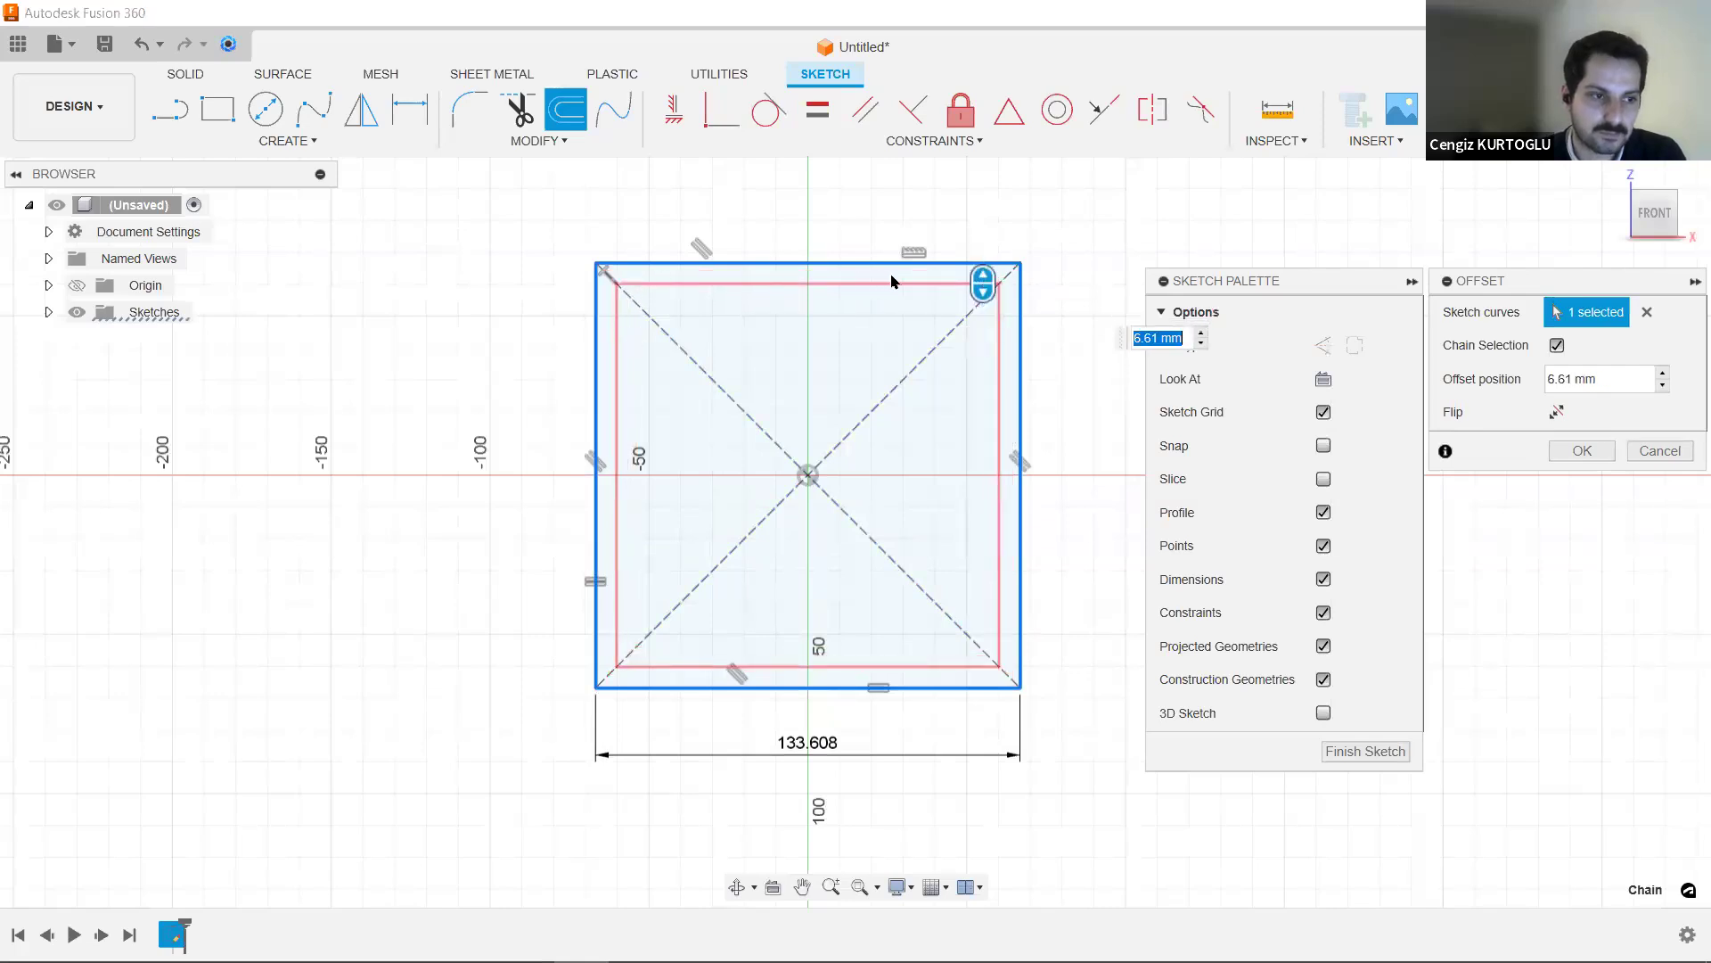
{"action": "left_click", "coordinate": [1582, 451]}
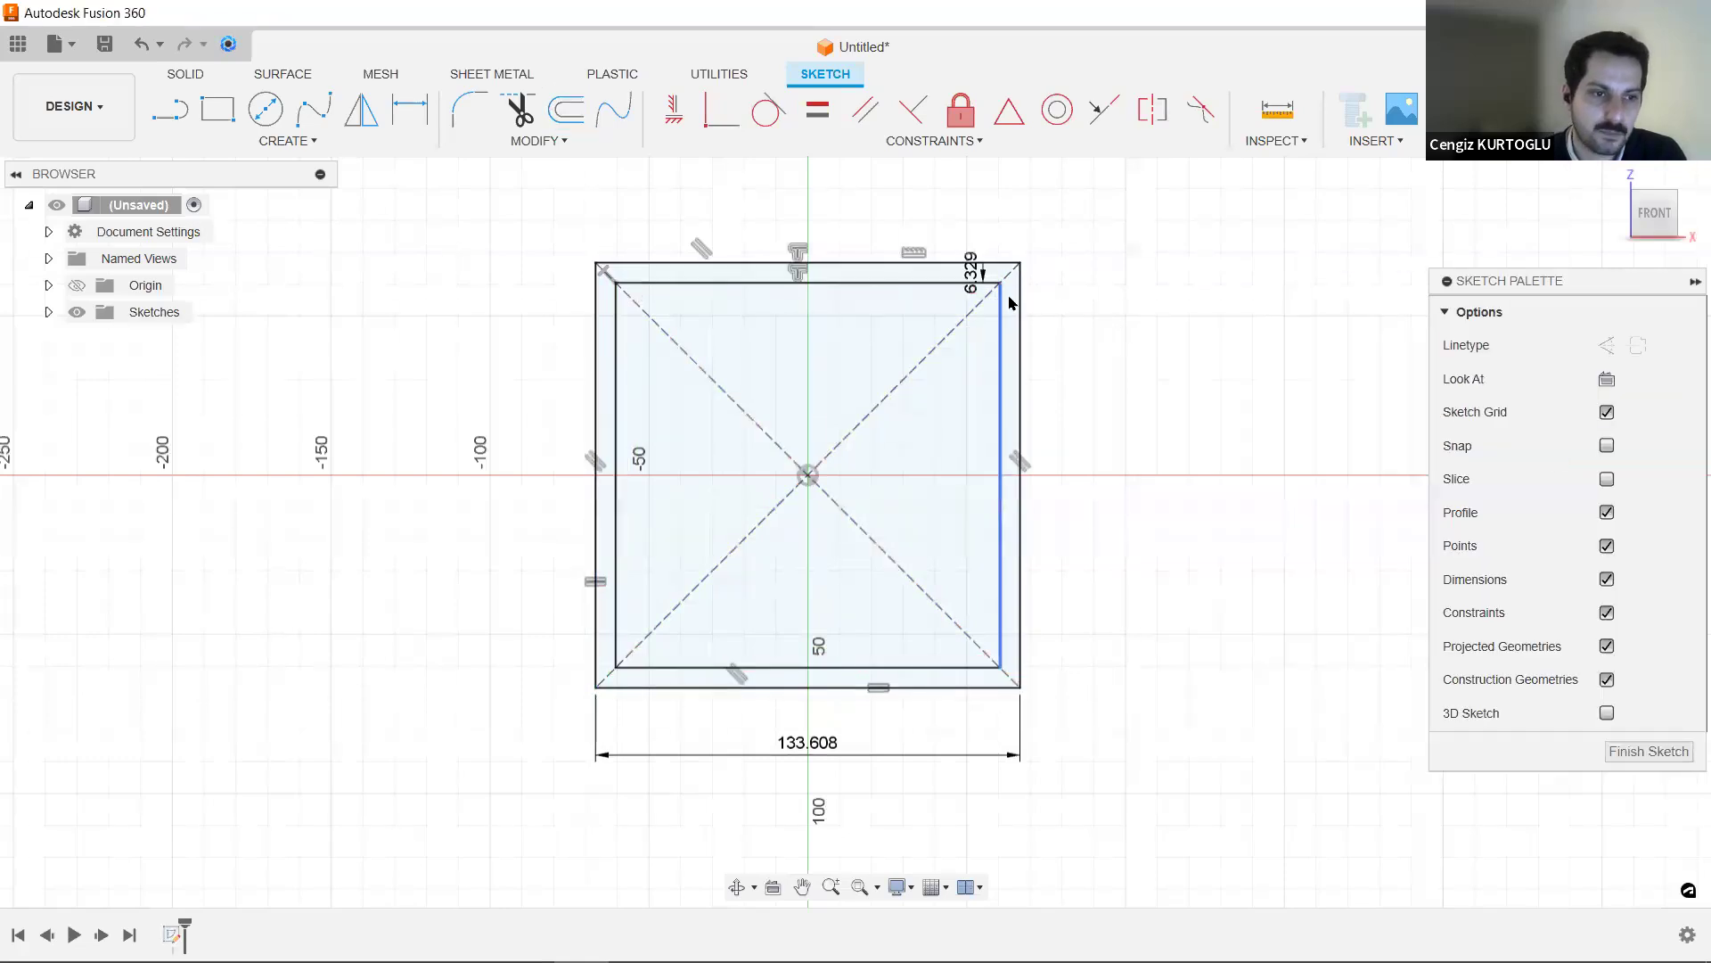
- Sketch two concentric circles at the origin, about 25 mm and 36 mm in diameter
{"action": "middle_click_drag", "start_coordinate": [891, 538], "coordinate": [932, 545]}
{"action": "scroll", "coordinate": [913, 545], "scroll_direction": "up", "scroll_amount": 3}
{"action": "key", "text": "c"}
{"action": "left_click", "coordinate": [781, 423]}
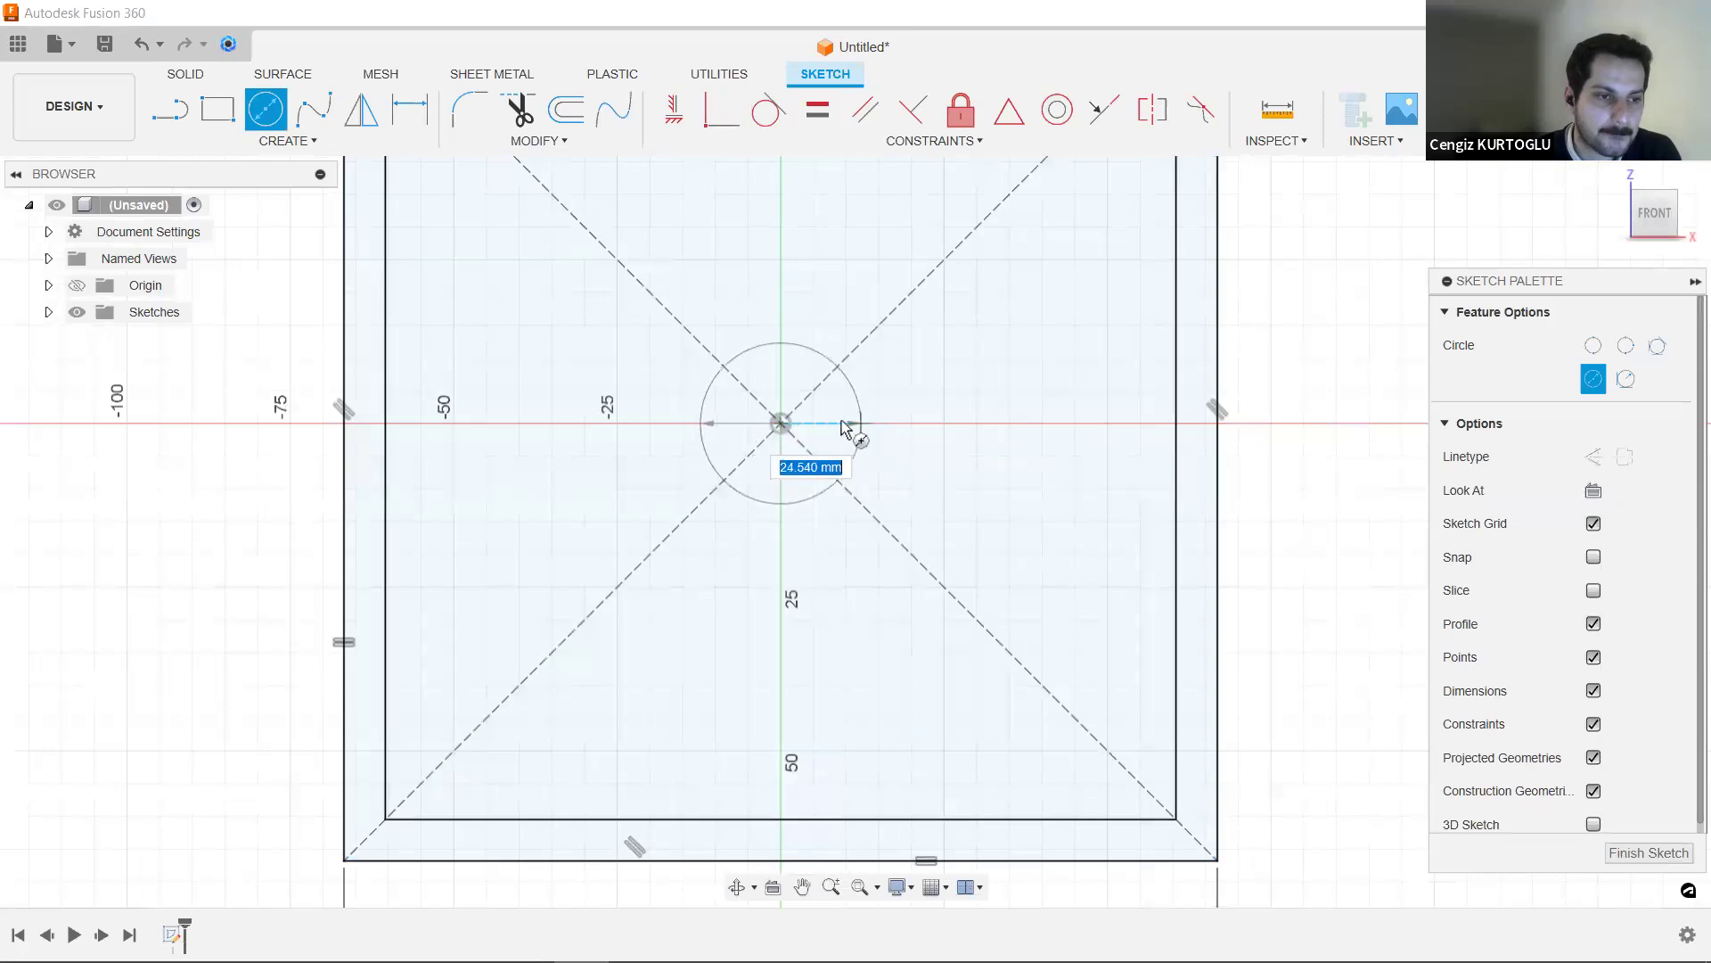
{"action": "left_click", "coordinate": [856, 430]}
{"action": "scroll", "coordinate": [804, 439], "scroll_direction": "up", "scroll_amount": 2}
{"action": "scroll", "coordinate": [804, 439], "scroll_direction": "up", "scroll_amount": 2}
{"action": "left_click", "coordinate": [801, 433]}
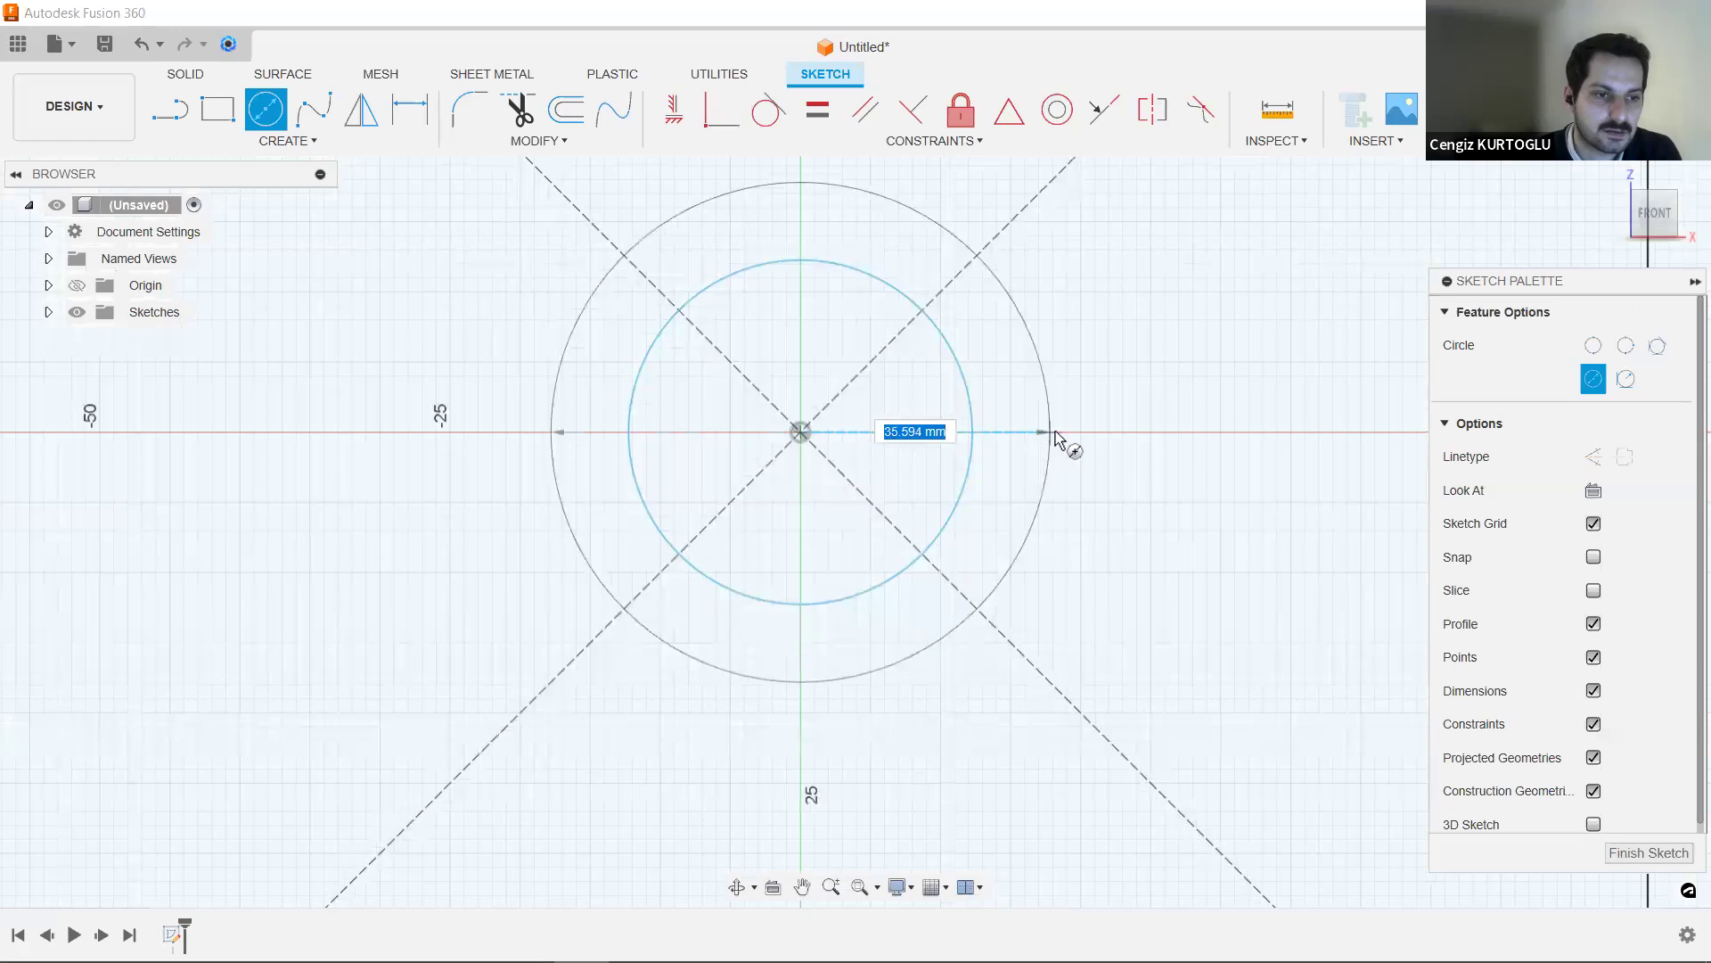
{"action": "left_click", "coordinate": [1059, 443]}
{"action": "scroll", "coordinate": [1050, 437], "scroll_direction": "down", "scroll_amount": 5}
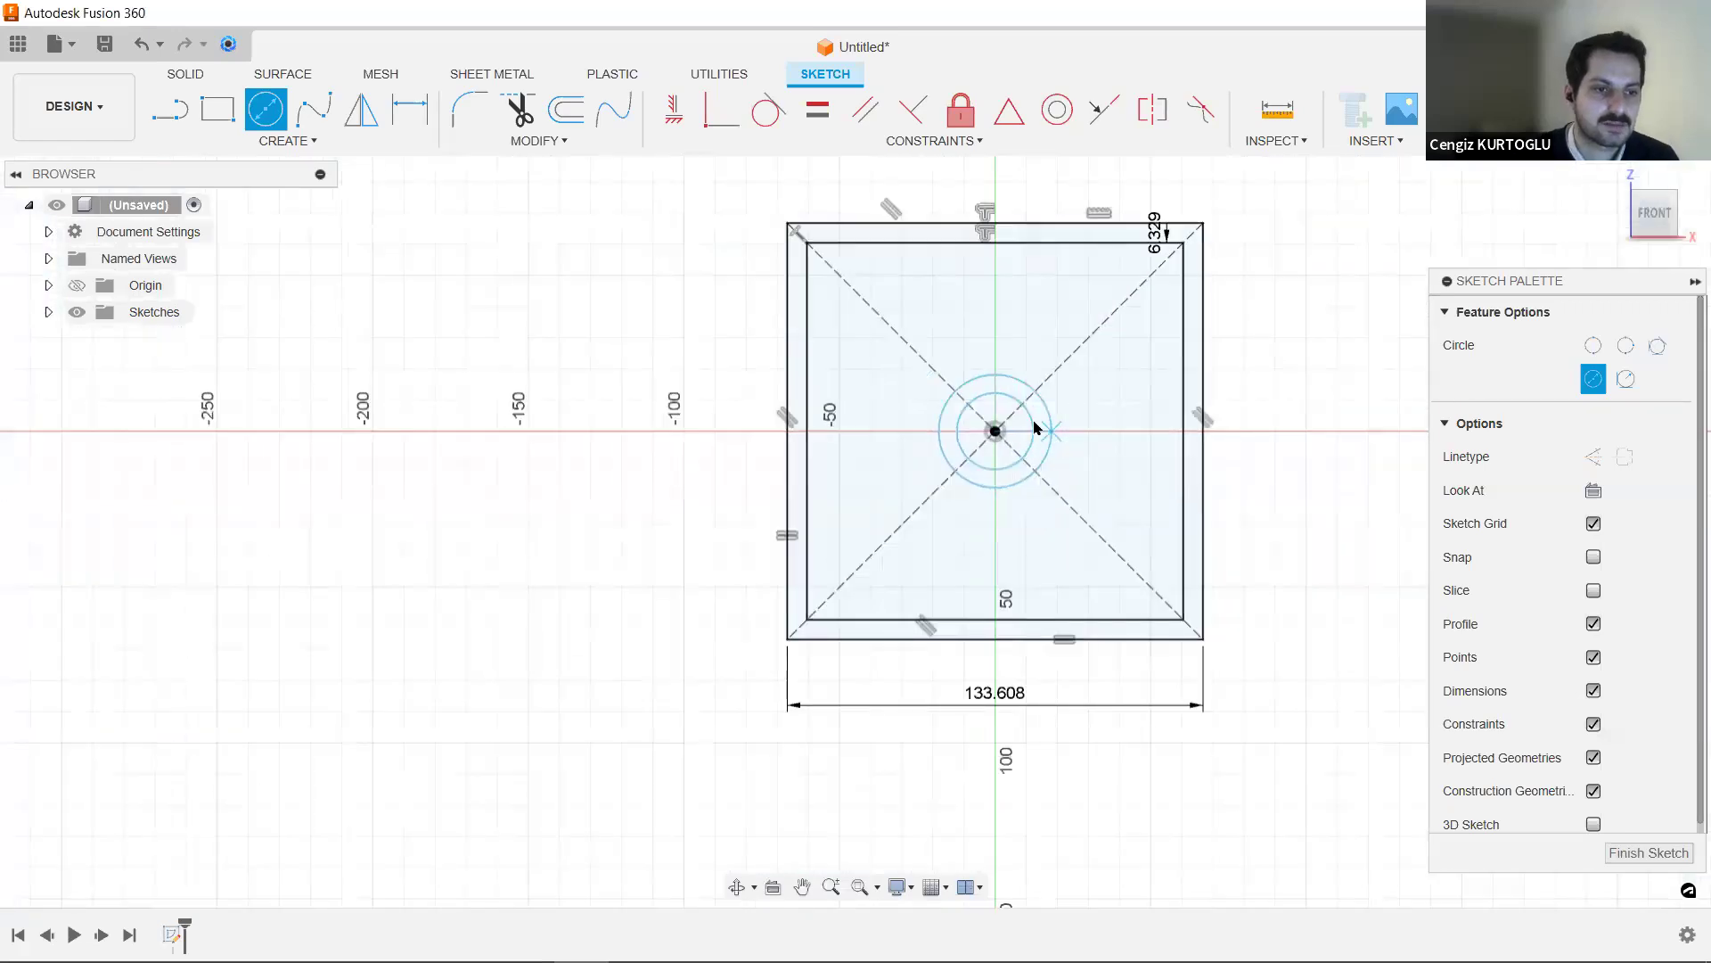
{"action": "key", "text": "Escape"}
- Shrink the two concentric circles freehand, bringing the outer one to about 33 mm in diameter
{"action": "left_click", "coordinate": [1026, 427]}
{"action": "scroll", "coordinate": [1011, 387], "scroll_direction": "up", "scroll_amount": 4}
{"action": "left_click_drag", "start_coordinate": [992, 385], "coordinate": [984, 391]}
{"action": "left_click_drag", "start_coordinate": [980, 318], "coordinate": [997, 371]}
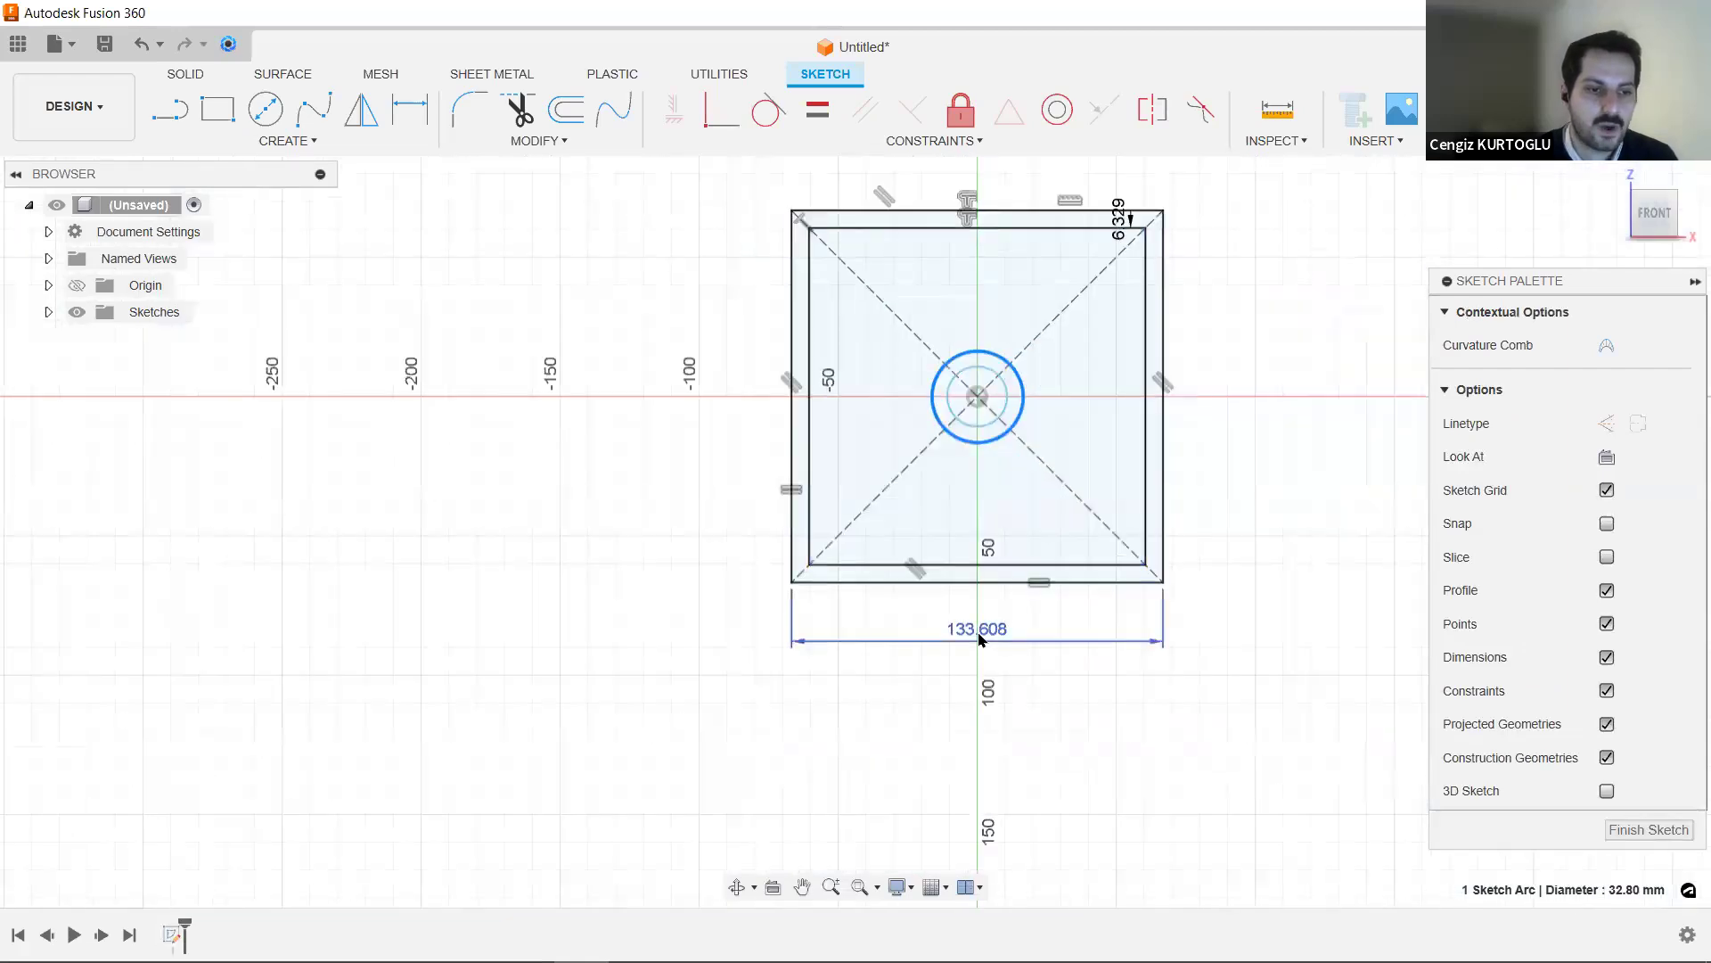
- Set the outer square's width dimension to 150 mm
{"action": "double_click", "coordinate": [977, 629]}
{"action": "type", "text": "150"}
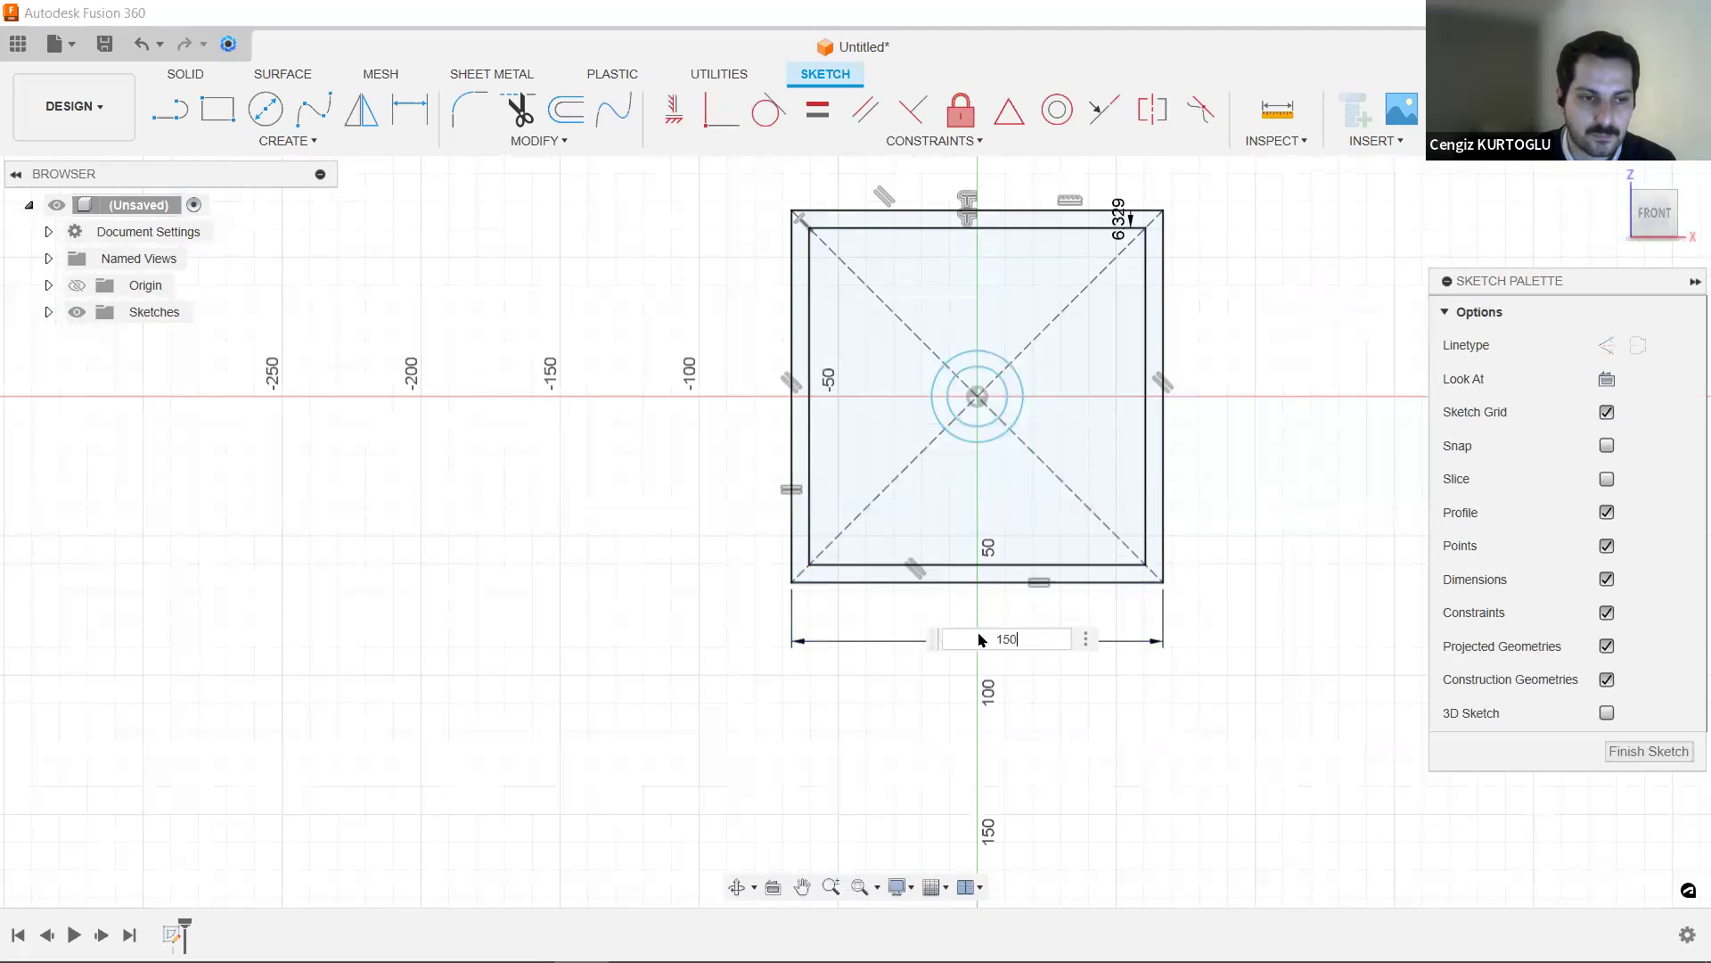
{"action": "key", "text": "Return"}
- Extrude the square frame and circular ring profiles together 10 mm to one side as new bodies
{"action": "left_click", "coordinate": [1026, 604]}
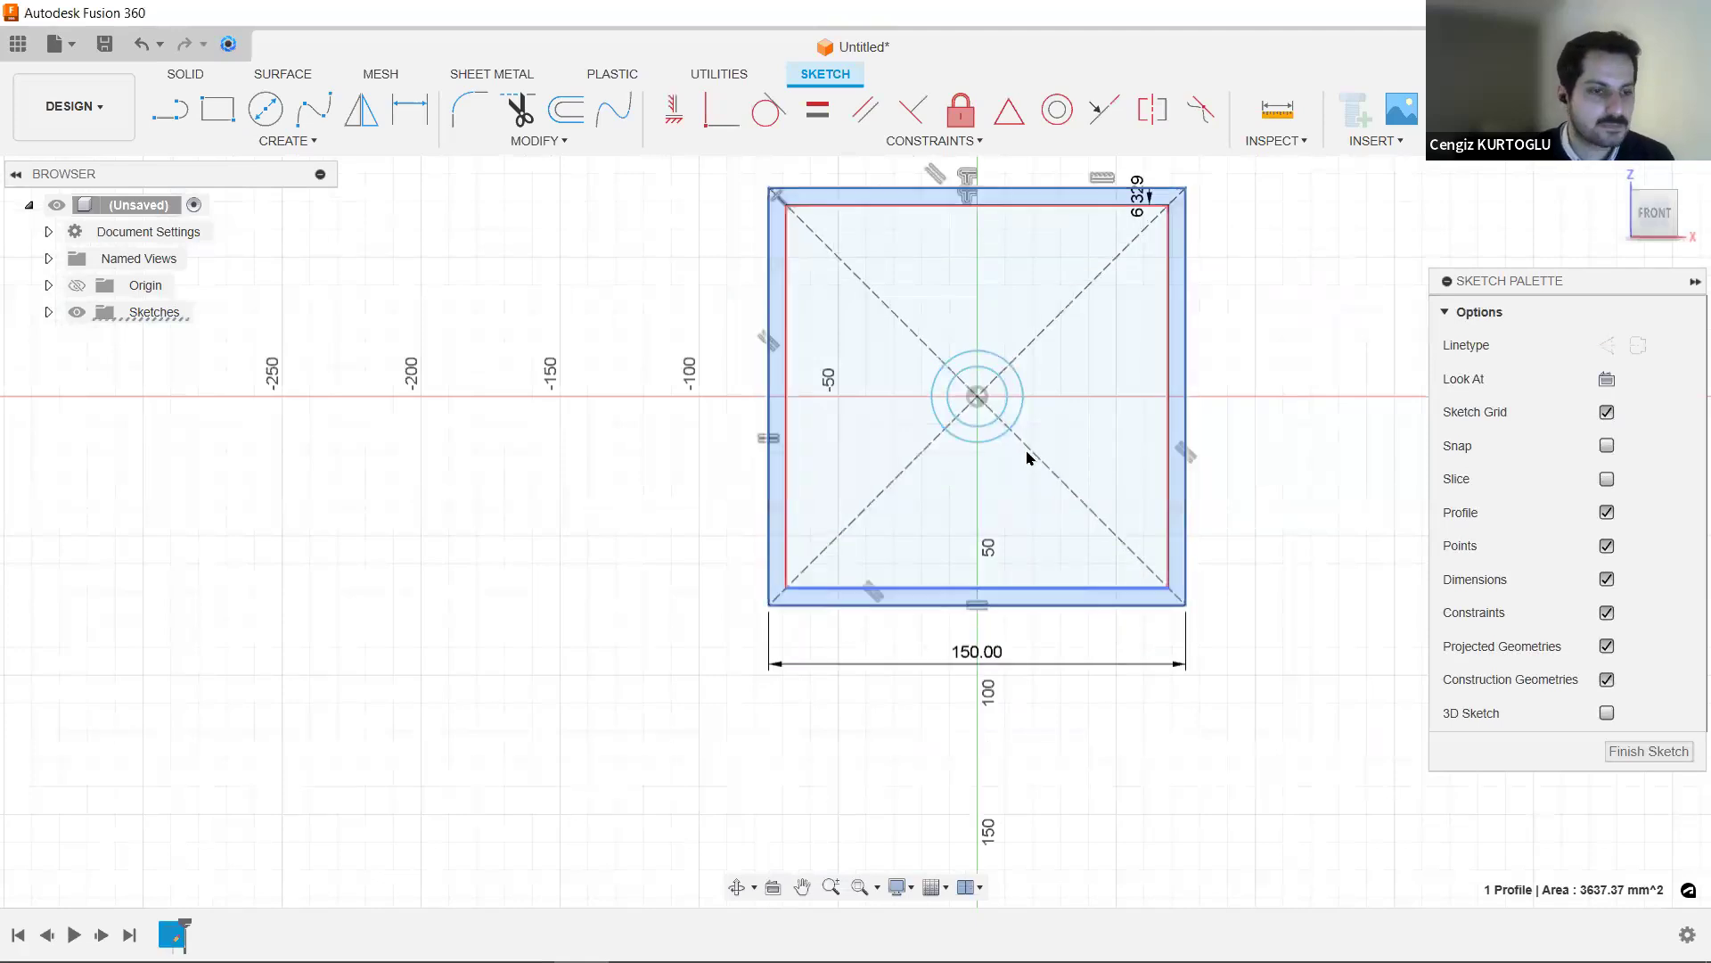
{"action": "scroll", "coordinate": [1027, 468], "scroll_direction": "up", "scroll_amount": 3}
{"action": "left_click", "coordinate": [1005, 385], "text": "ctrl"}
{"action": "scroll", "coordinate": [1017, 427], "scroll_direction": "down", "scroll_amount": 4}
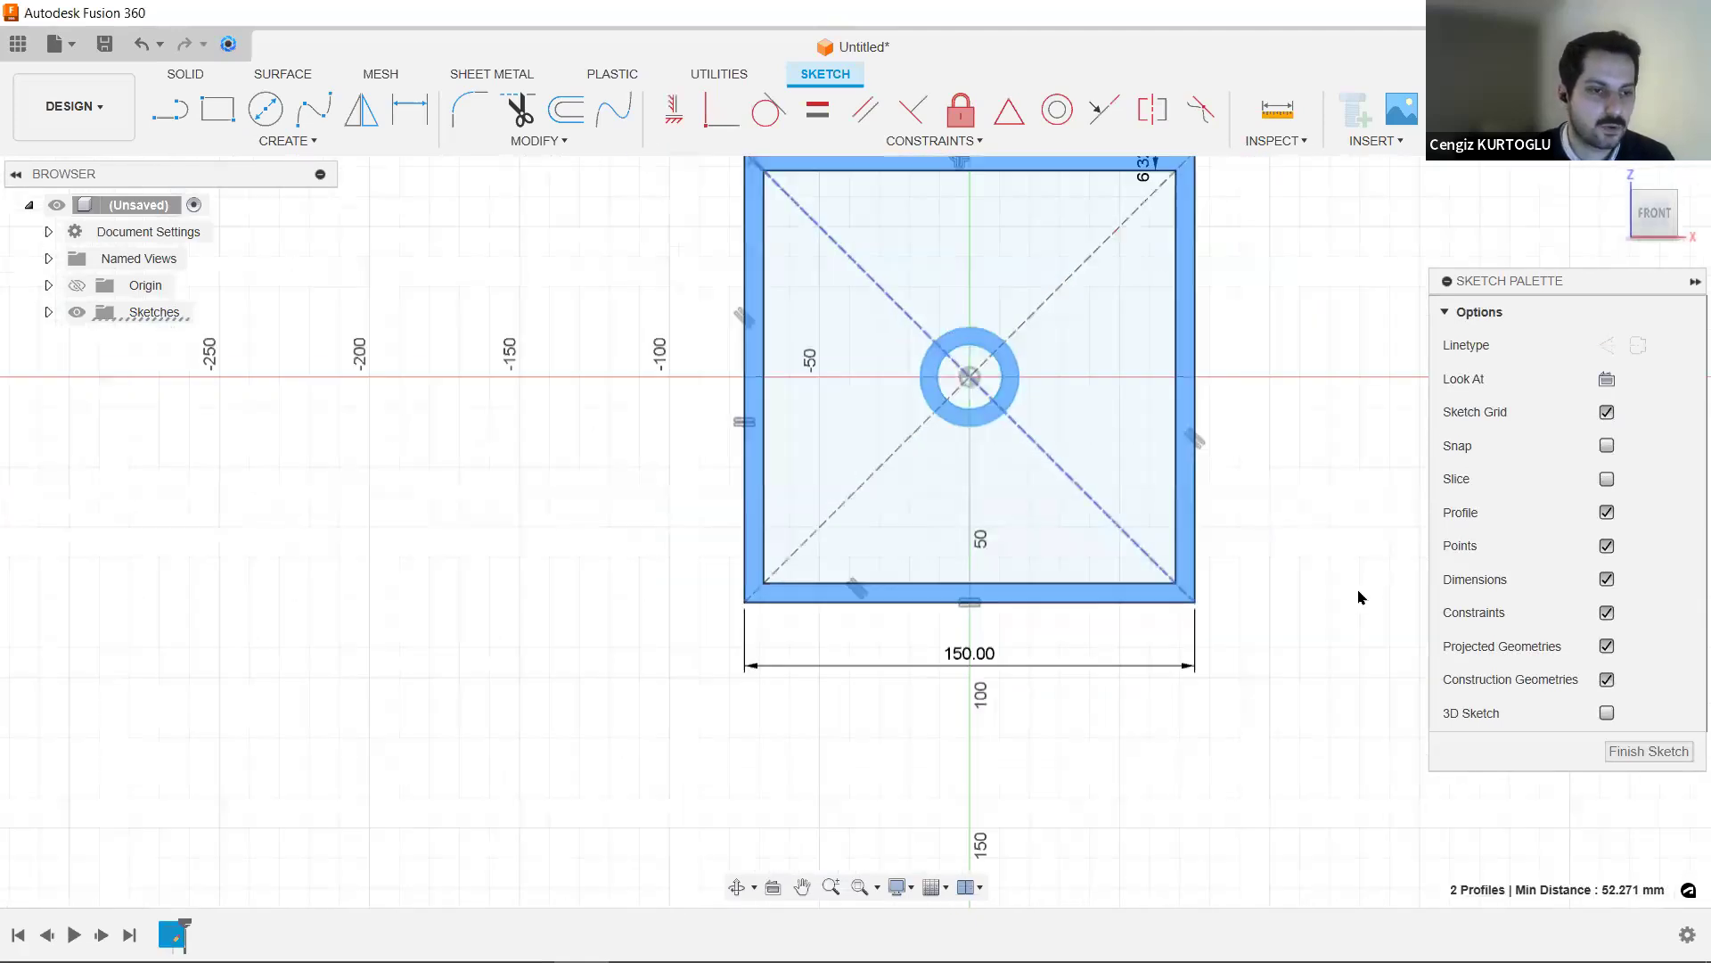
{"action": "key", "text": "e"}
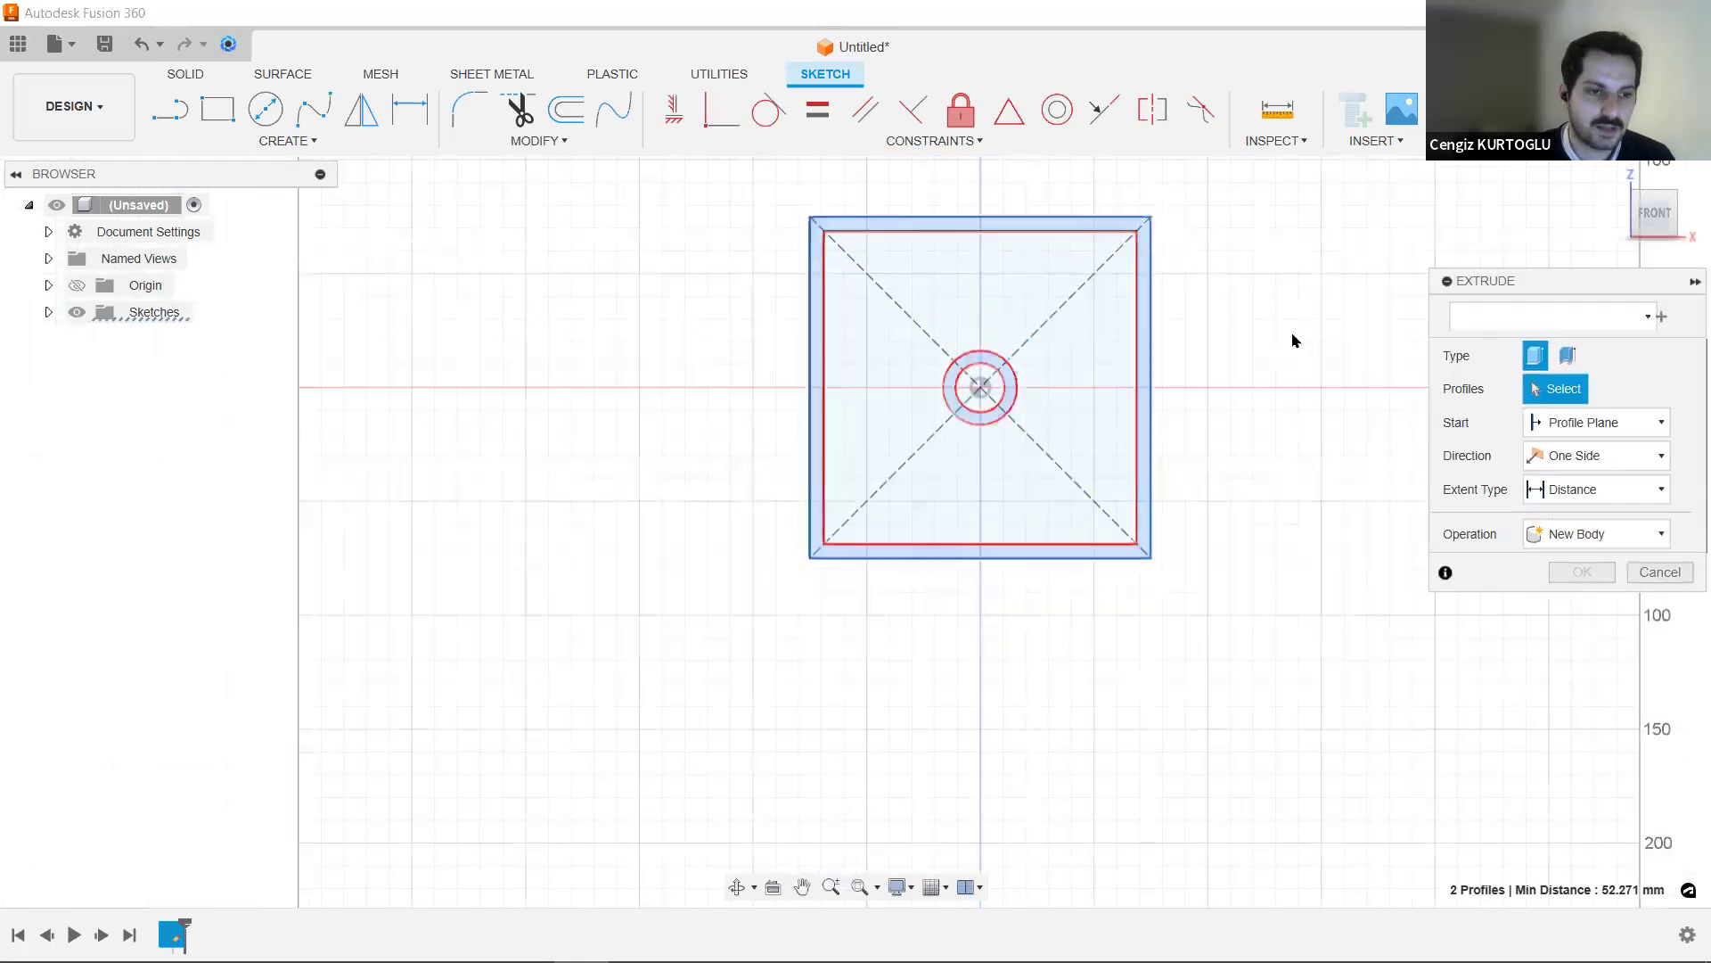
{"action": "middle_click_drag", "start_coordinate": [1249, 325], "coordinate": [1192, 354], "text": "shift"}
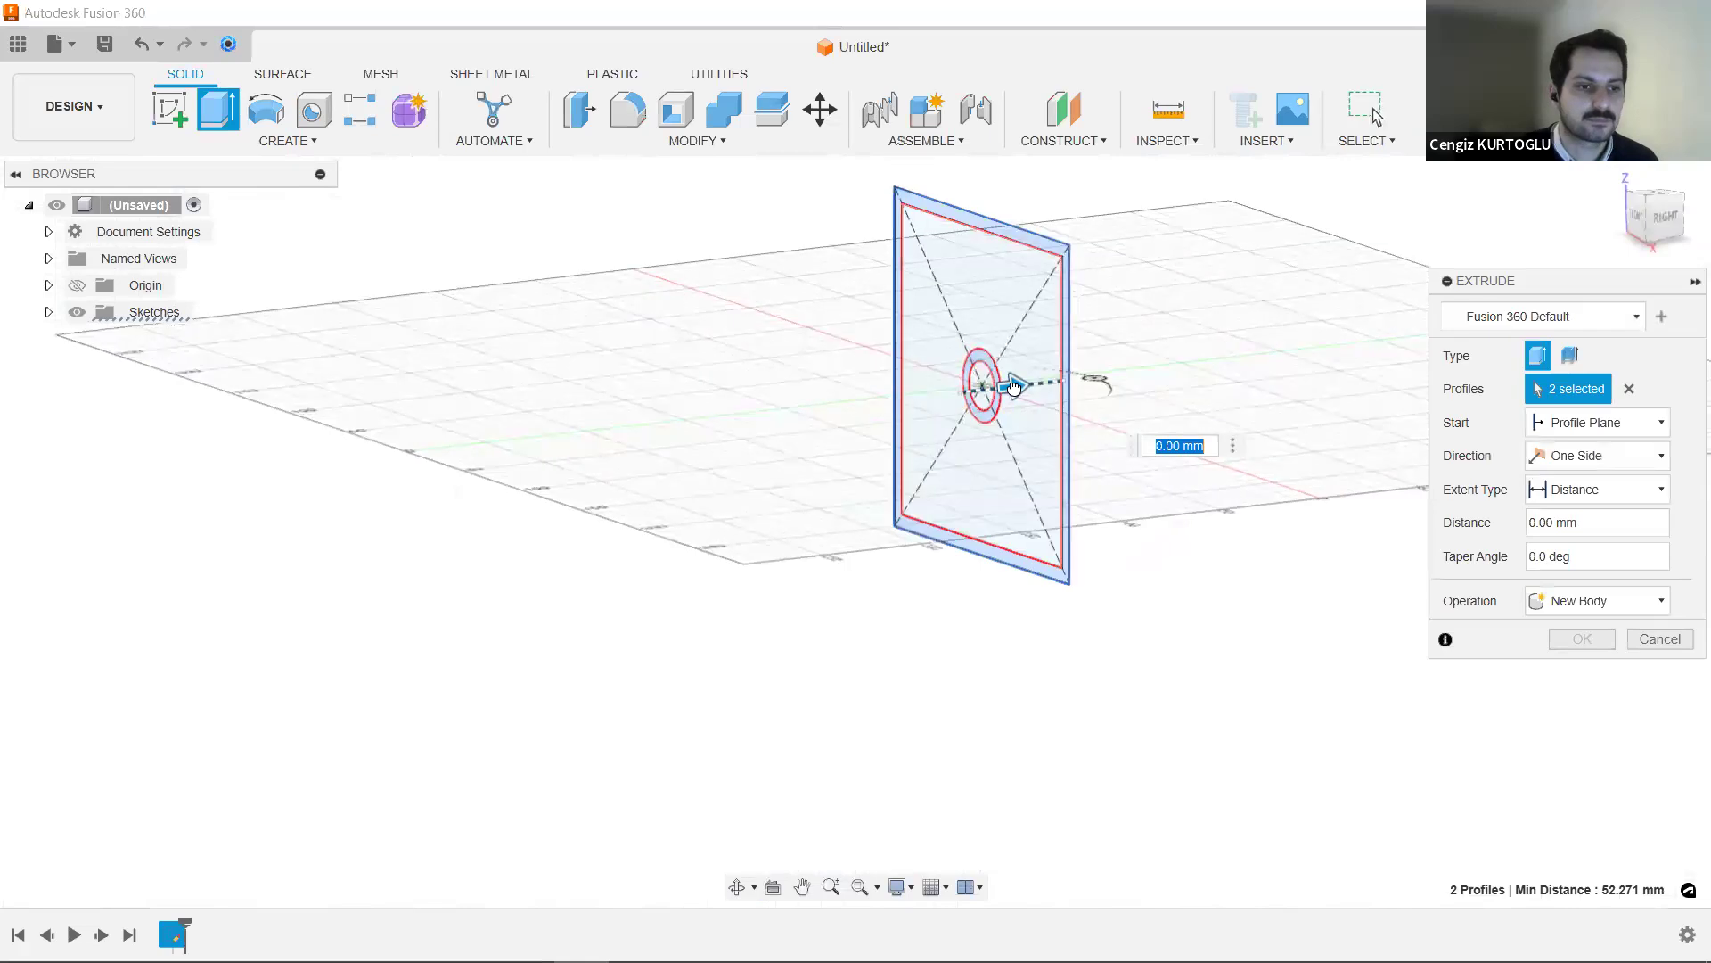
{"action": "left_click_drag", "start_coordinate": [1036, 385], "coordinate": [1050, 385]}
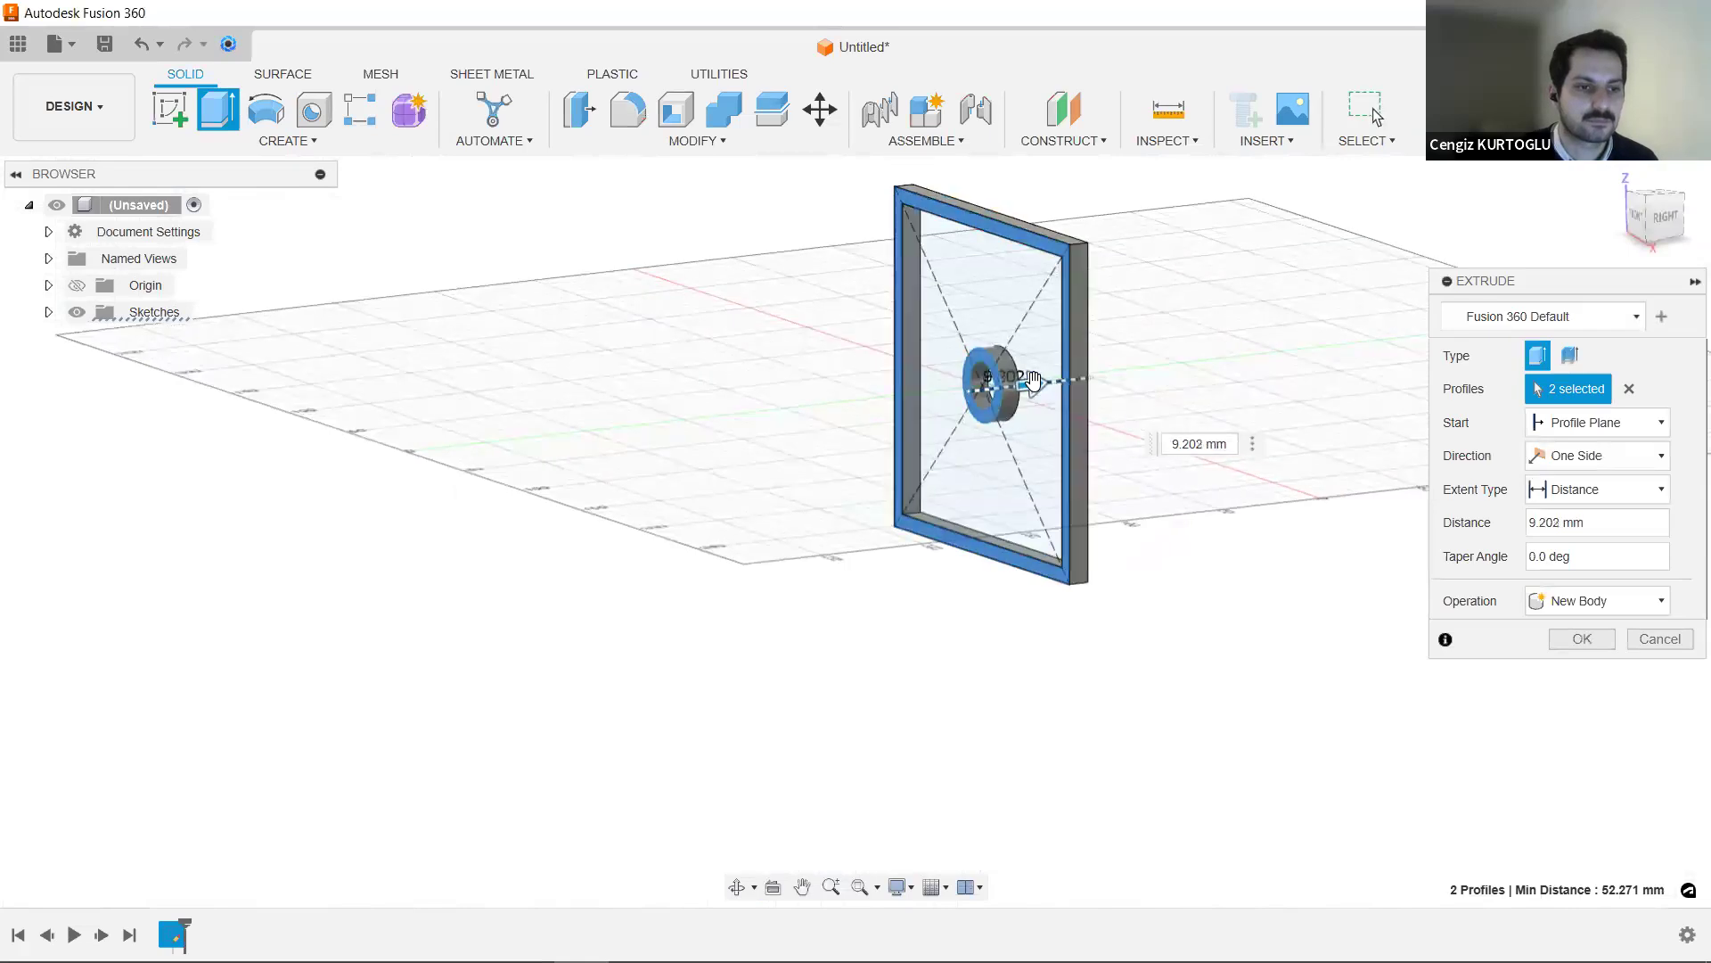
{"action": "middle_click_drag", "start_coordinate": [1081, 237], "coordinate": [1274, 234], "text": "shift"}
{"action": "scroll", "coordinate": [1275, 234], "scroll_direction": "up", "scroll_amount": 3}
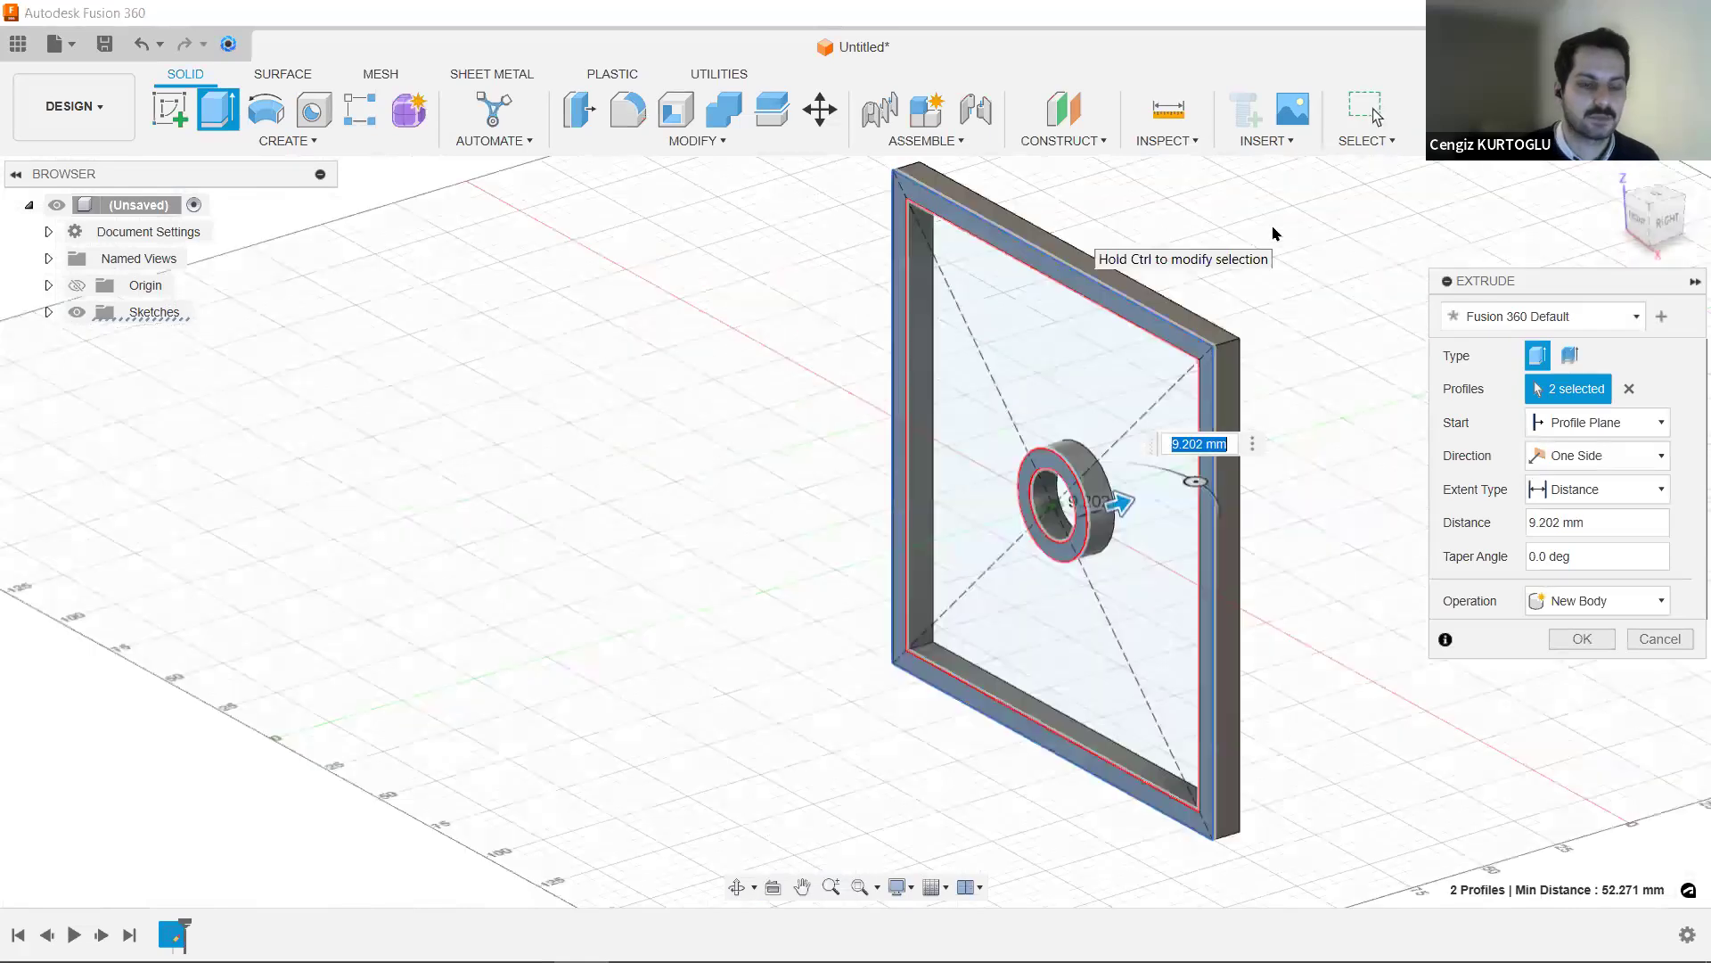
{"action": "type", "text": "10"}
{"action": "middle_click_drag", "start_coordinate": [1274, 234], "coordinate": [1559, 642], "text": "shift"}
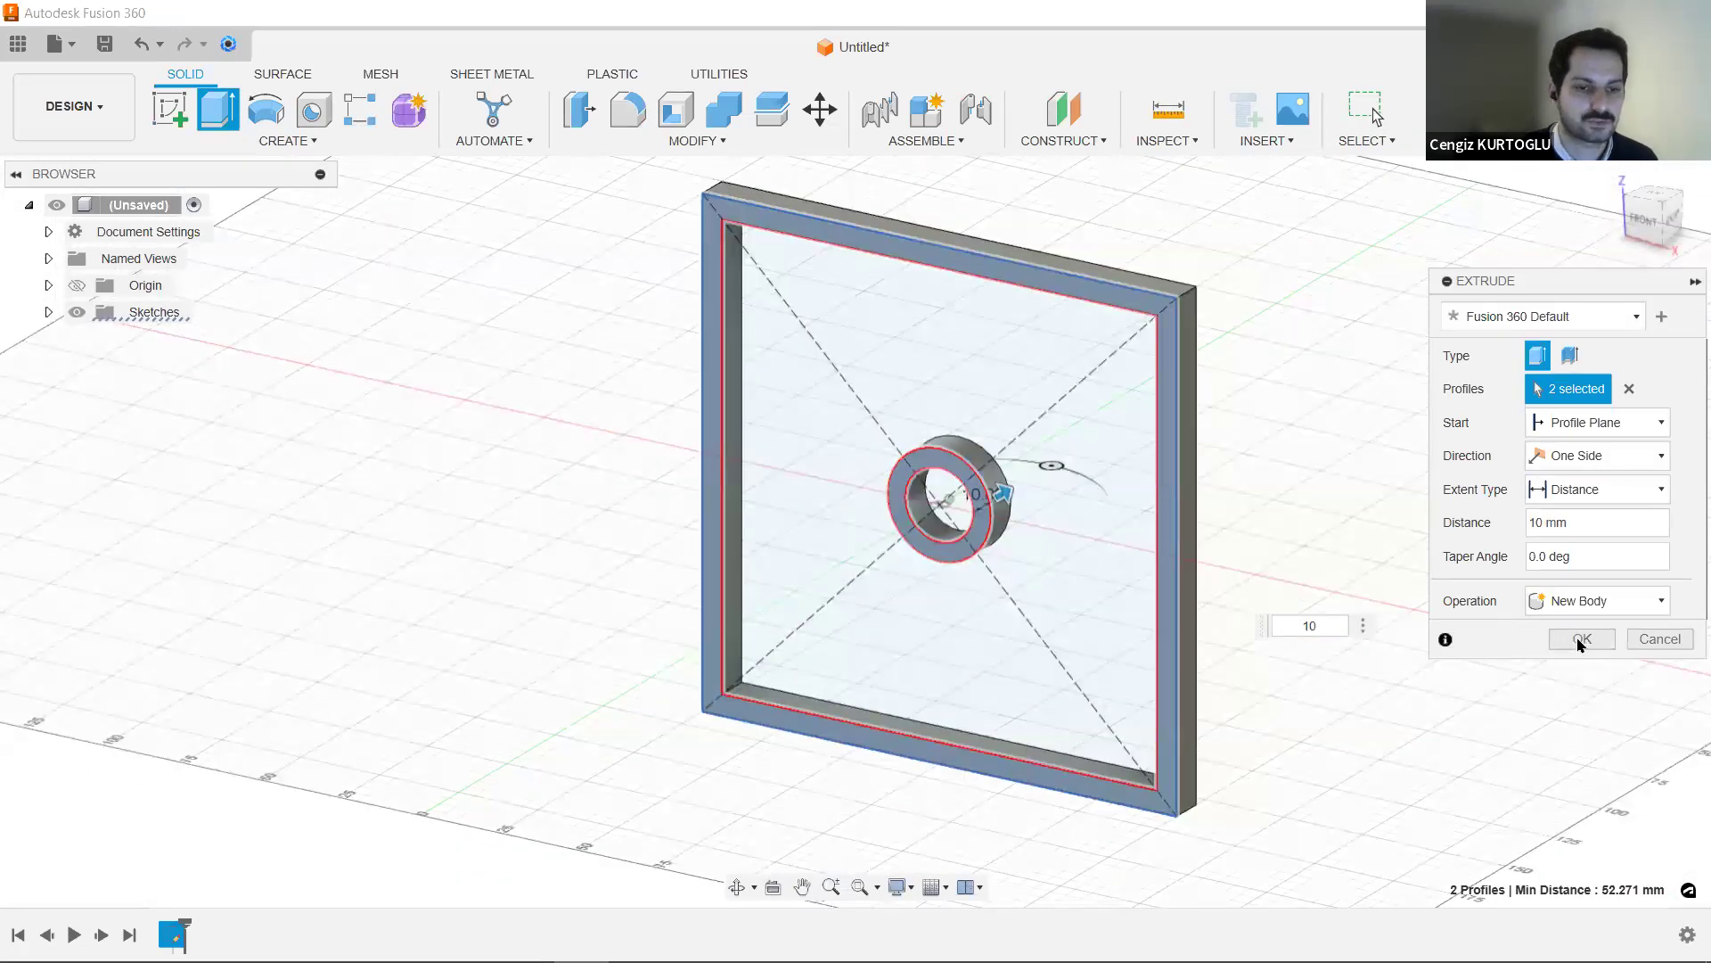
{"action": "left_click", "coordinate": [1574, 639]}
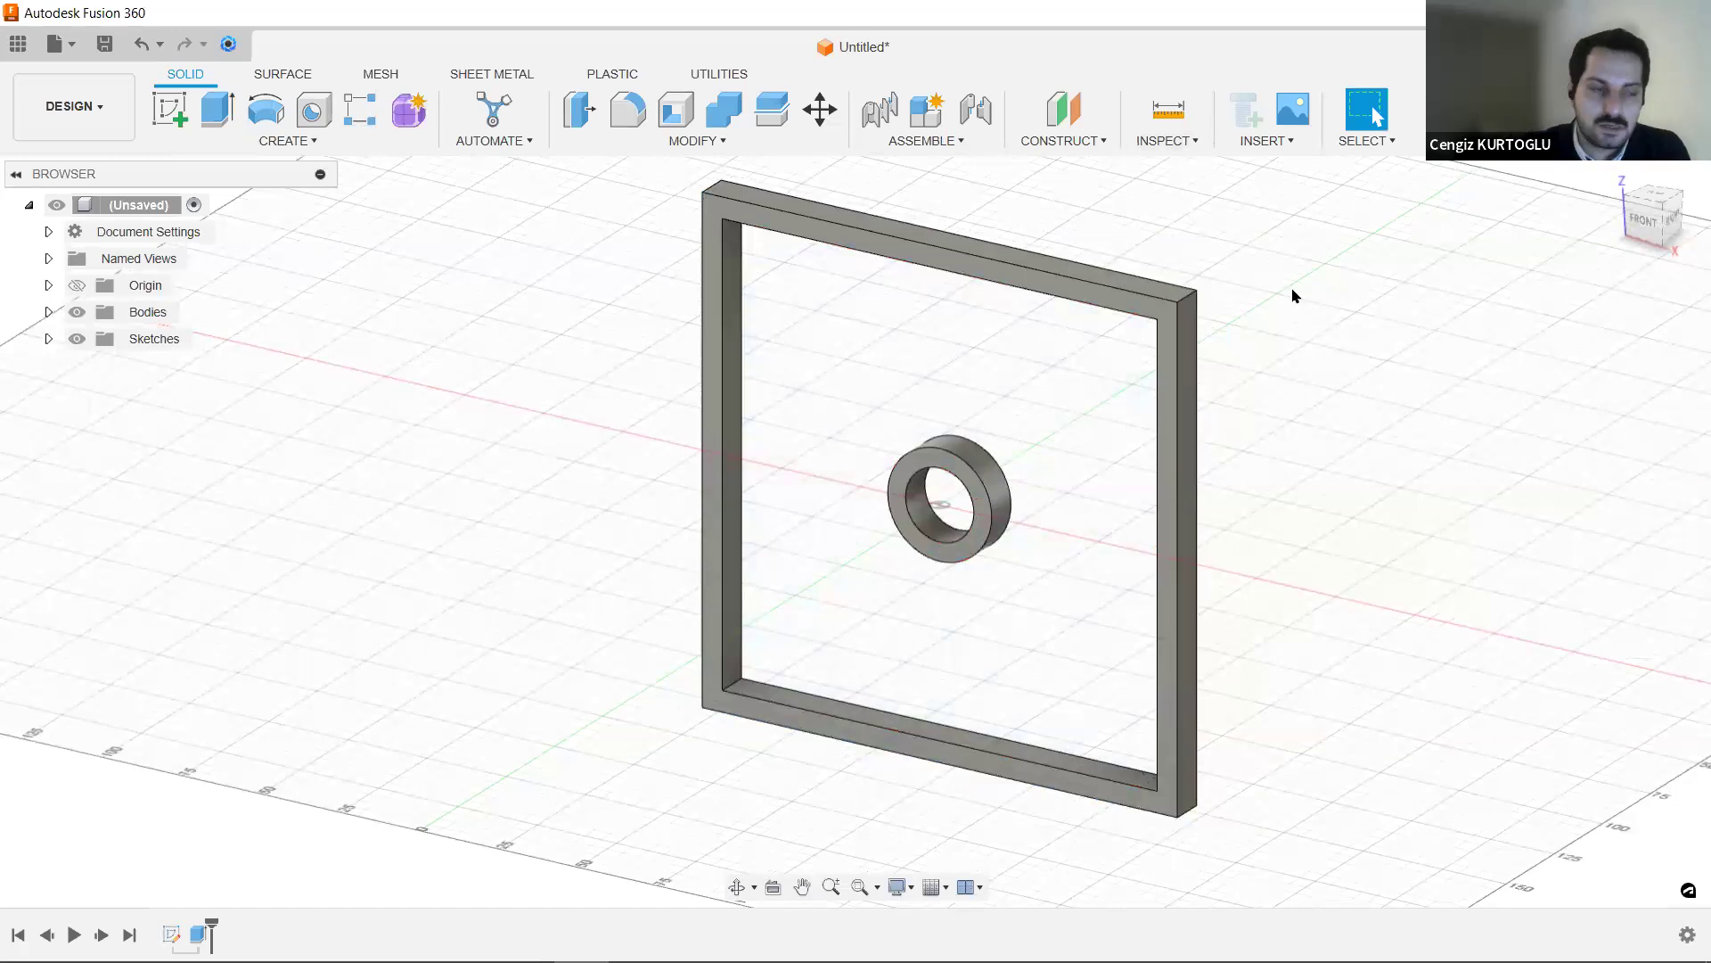
- Switch to the Generative Design workspace and create a new Structural Component study
{"action": "middle_click_drag", "start_coordinate": [1327, 267], "coordinate": [1308, 291]}
{"action": "scroll", "coordinate": [1326, 269], "scroll_direction": "down", "scroll_amount": 1}
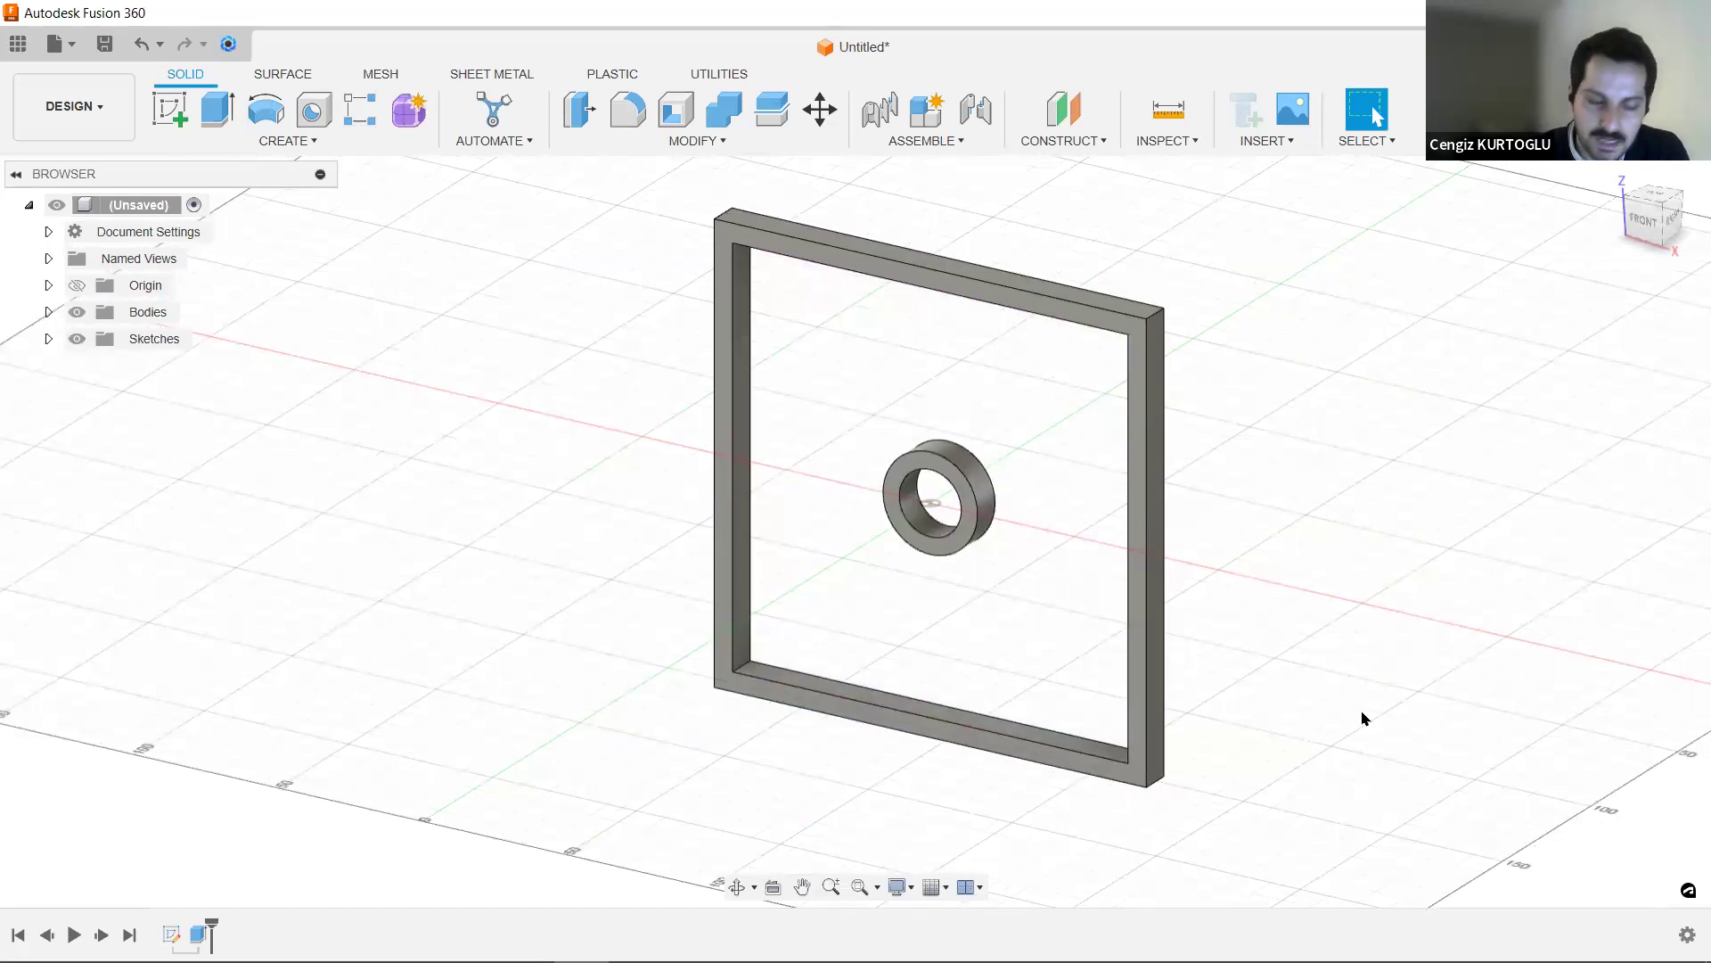
{"action": "mouse_move", "coordinate": [363, 310]}
{"action": "middle_mouse_down"}
{"action": "mouse_move", "coordinate": [336, 317]}
{"action": "mouse_move", "coordinate": [360, 322]}
{"action": "middle_mouse_up"}
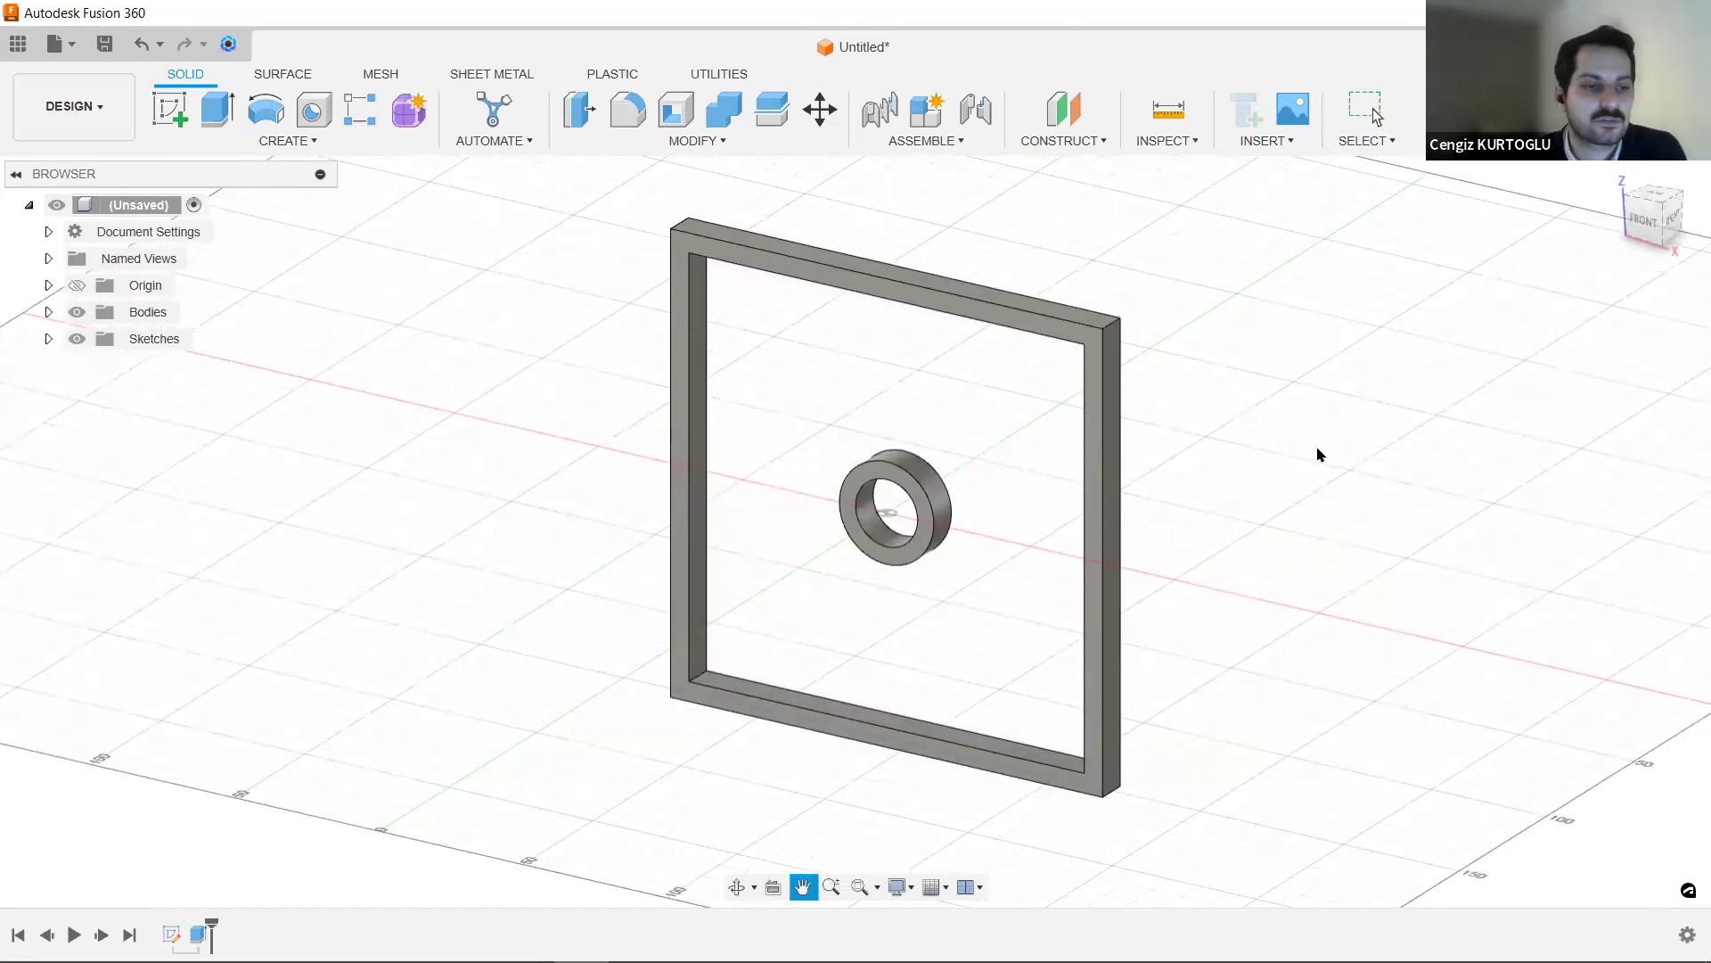
{"action": "middle_click_drag", "start_coordinate": [1319, 451], "coordinate": [1292, 451]}
{"action": "left_click", "coordinate": [103, 125]}
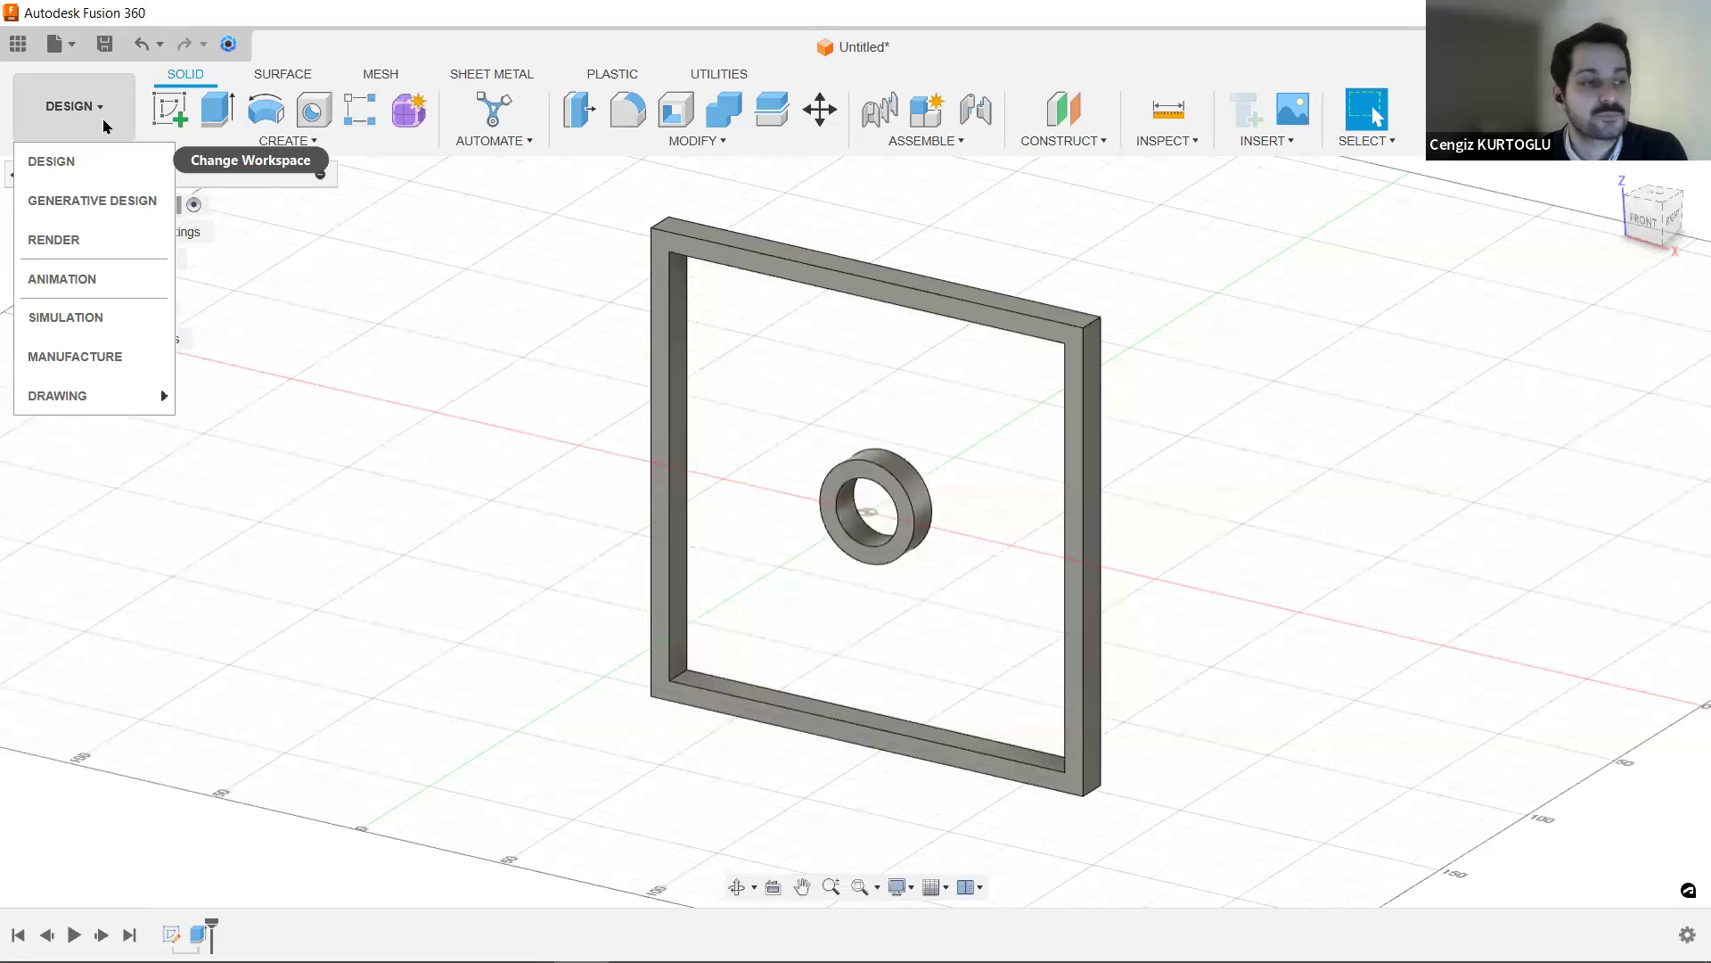
{"action": "left_click", "coordinate": [123, 204]}
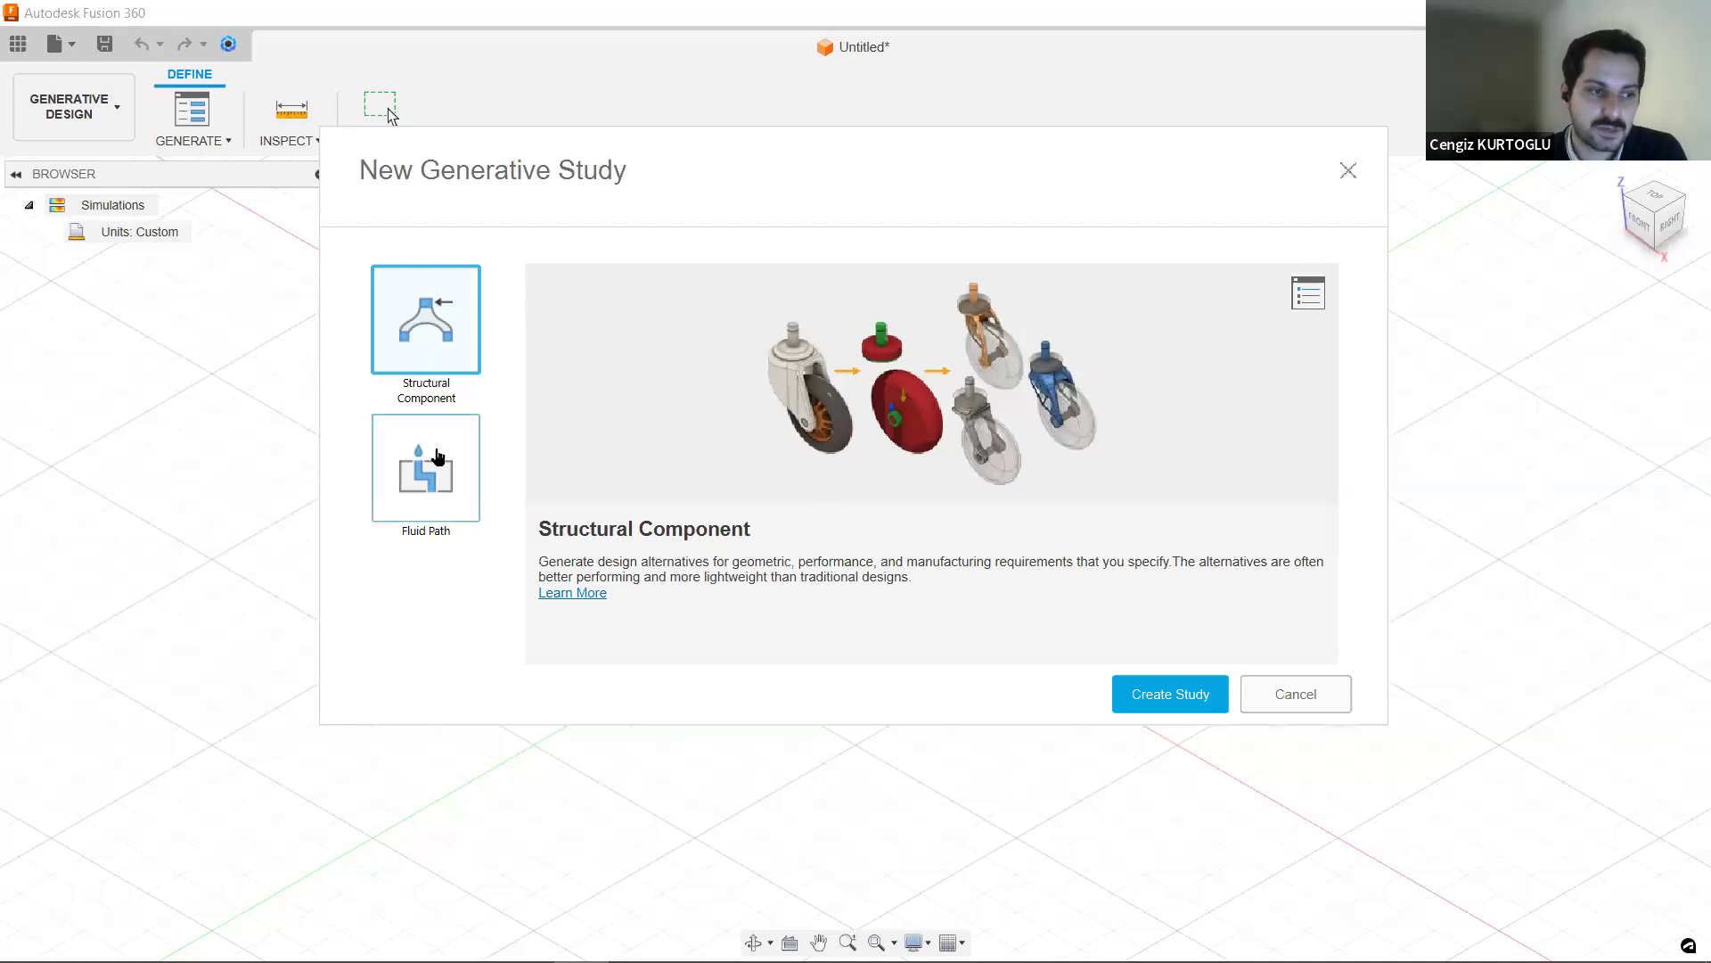
{"action": "left_click", "coordinate": [431, 458]}
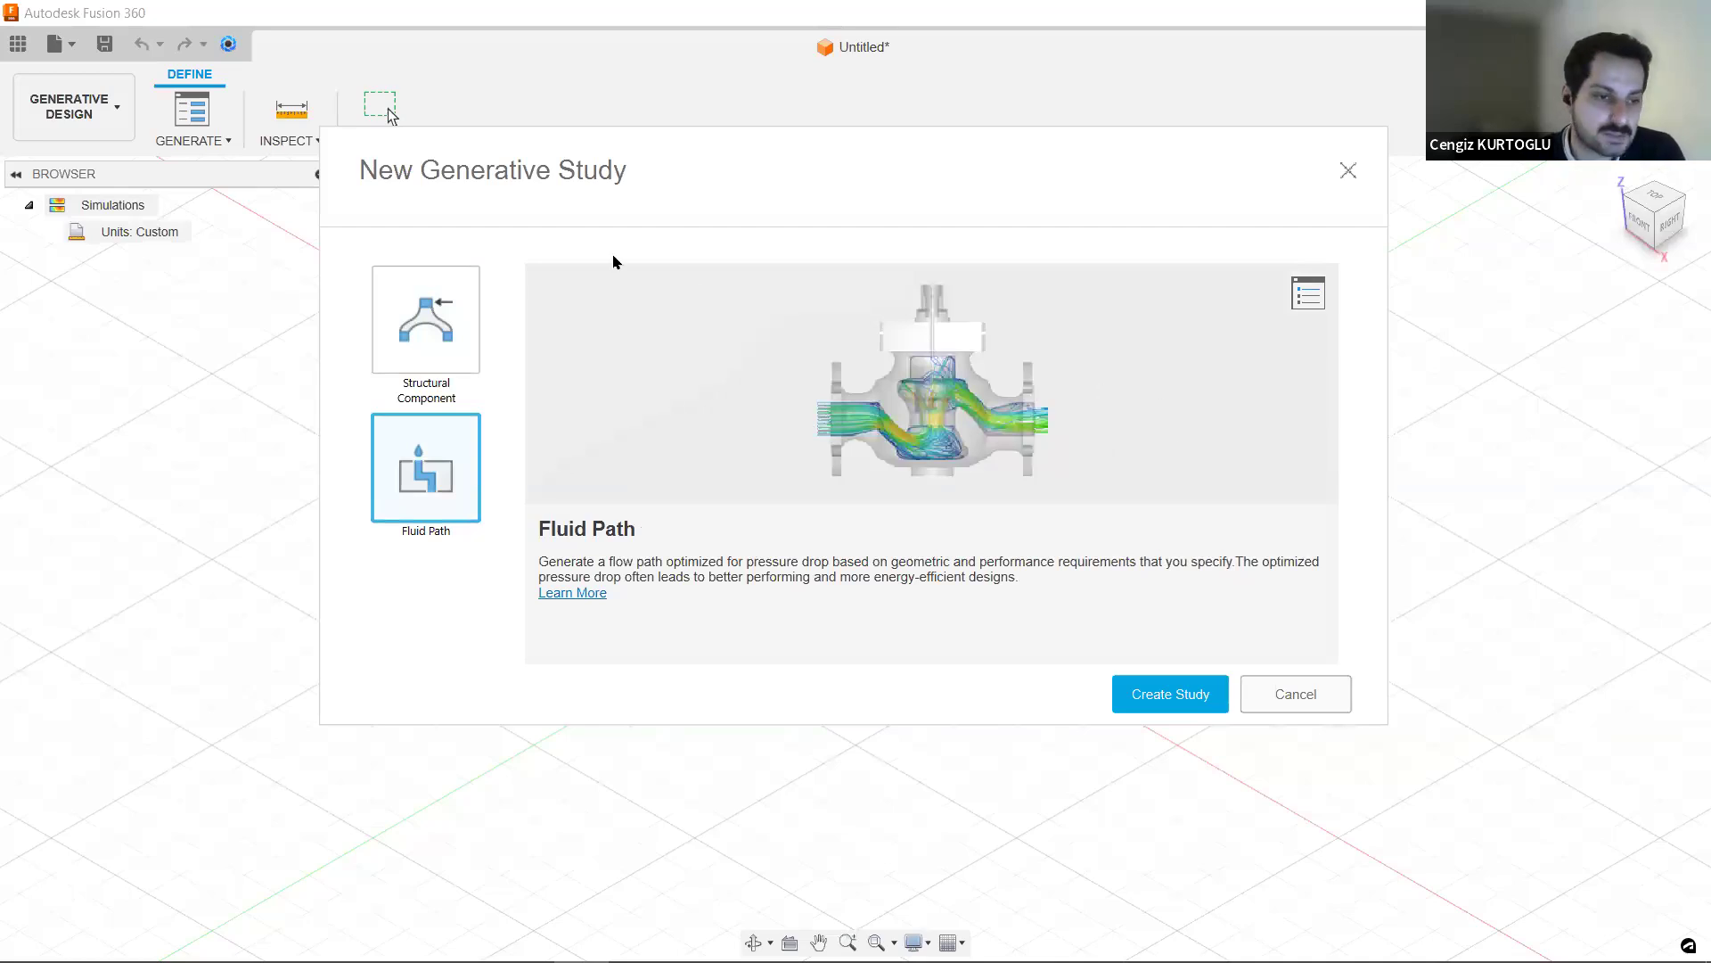
{"action": "left_click", "coordinate": [459, 318]}
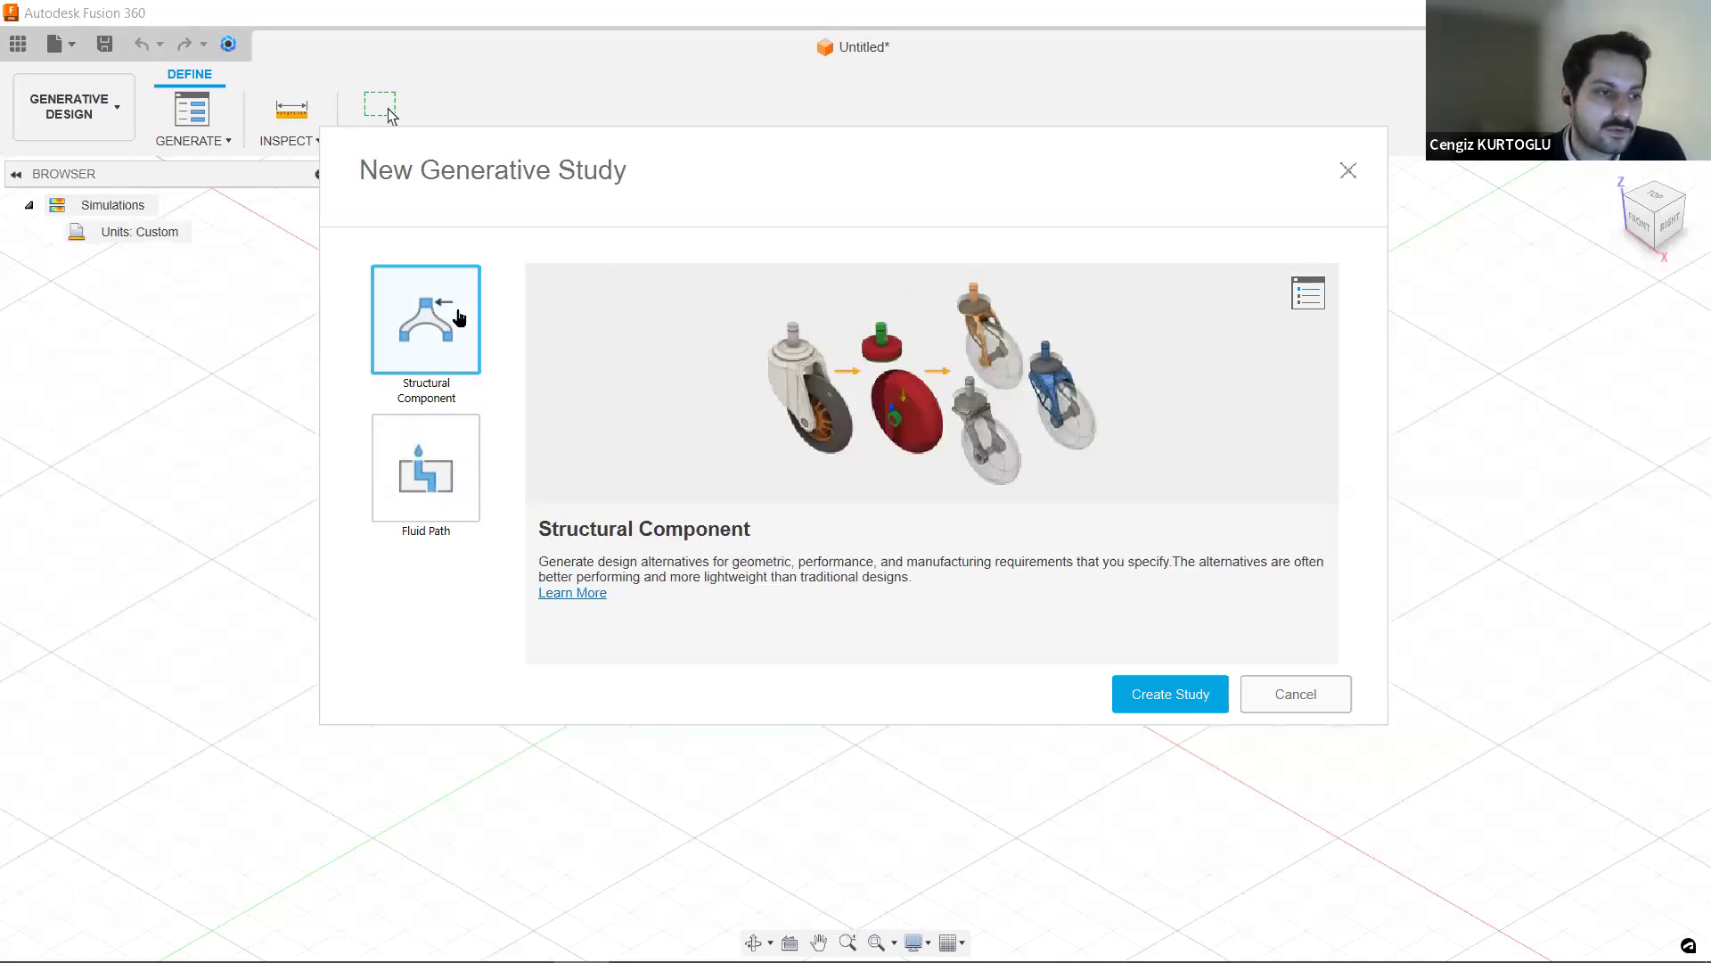
{"action": "left_click", "coordinate": [1158, 704]}
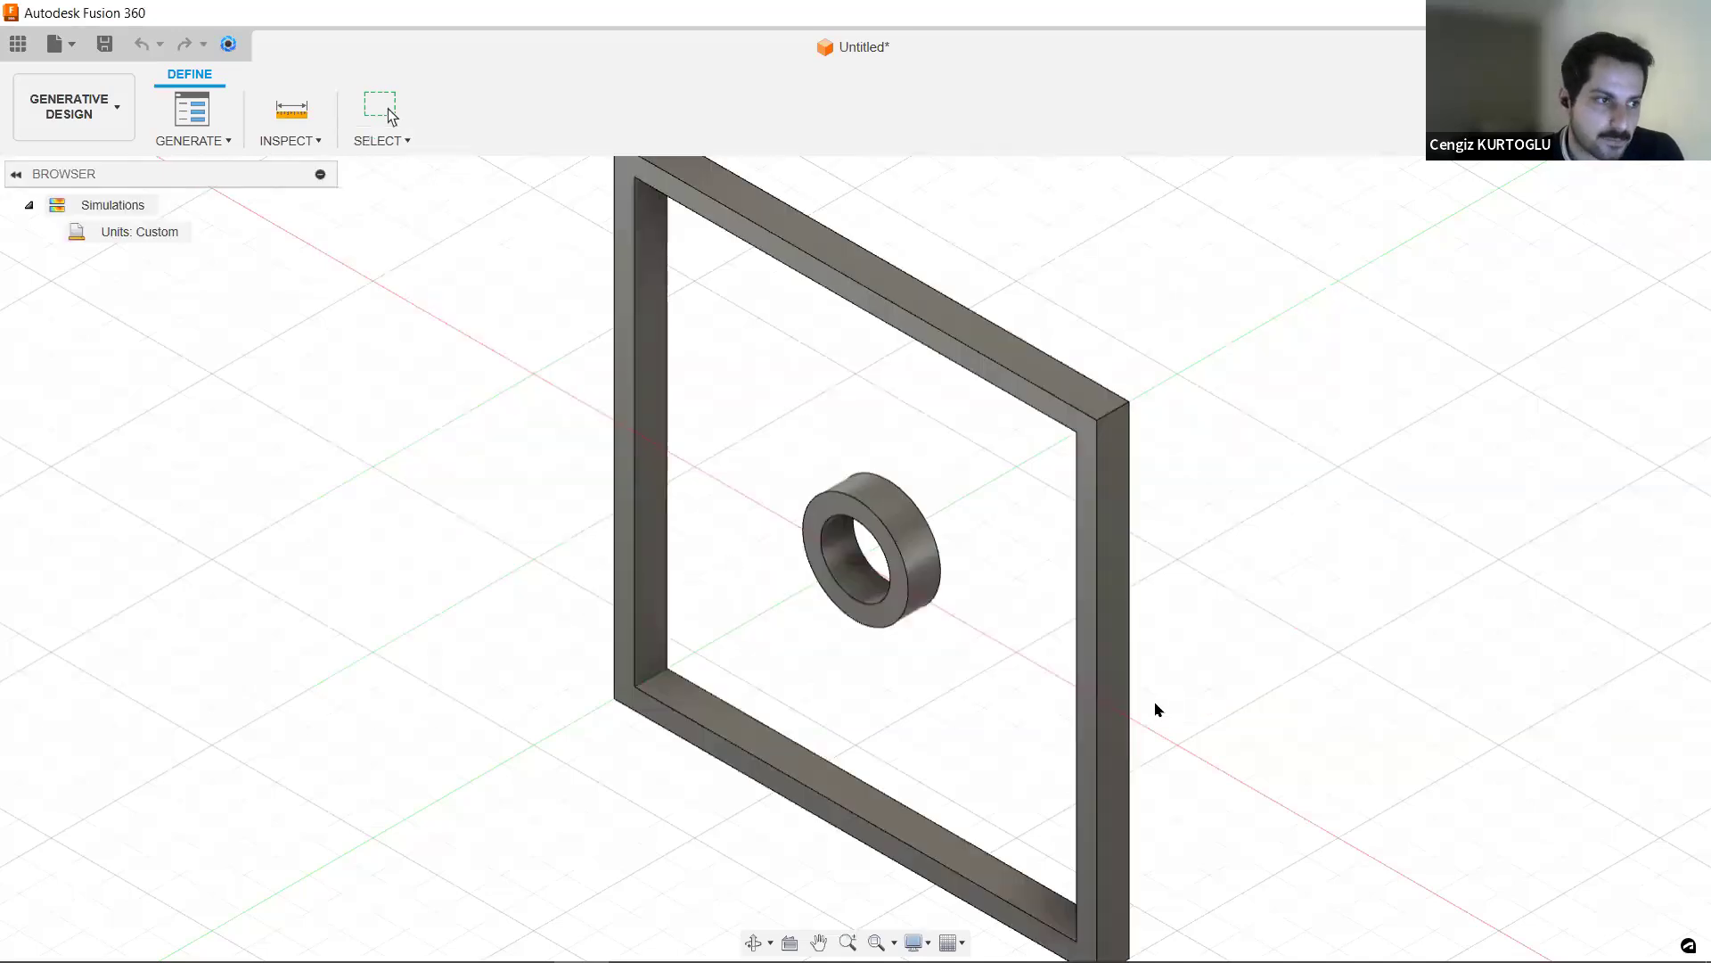
{"action": "middle_click_drag", "start_coordinate": [1092, 399], "coordinate": [750, 483]}
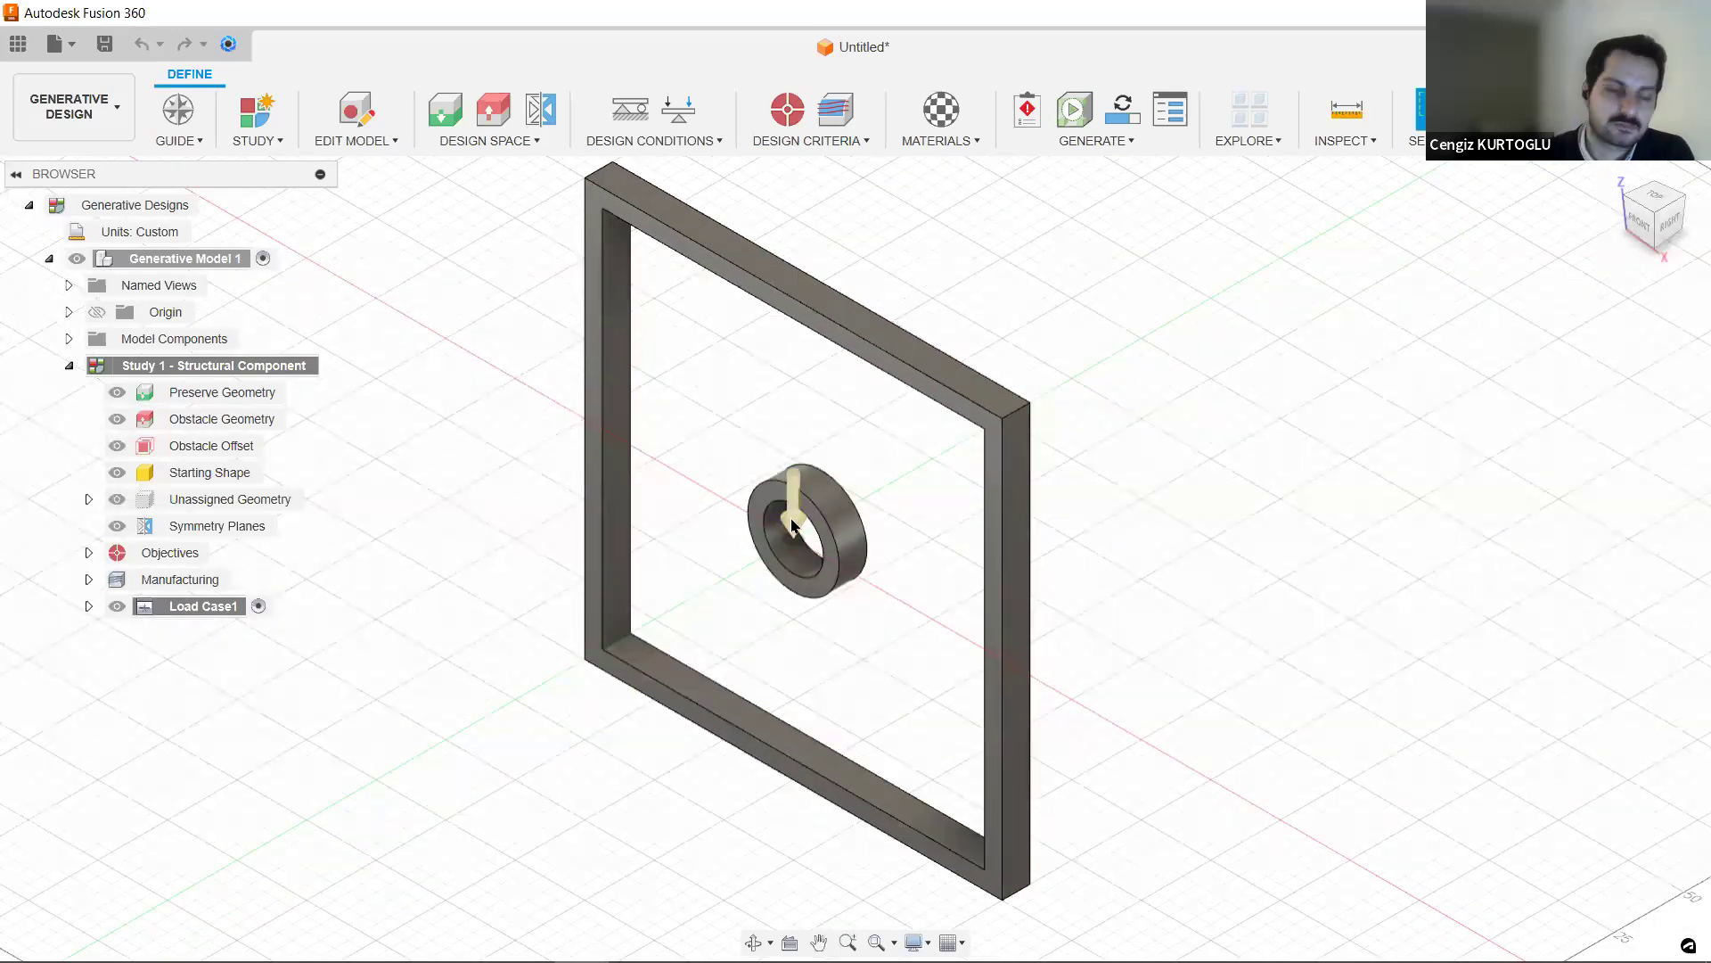
{"action": "mouse_move", "coordinate": [802, 388]}
{"action": "middle_mouse_down"}
{"action": "mouse_move", "coordinate": [836, 392]}
{"action": "mouse_move", "coordinate": [826, 409]}
{"action": "middle_mouse_up"}
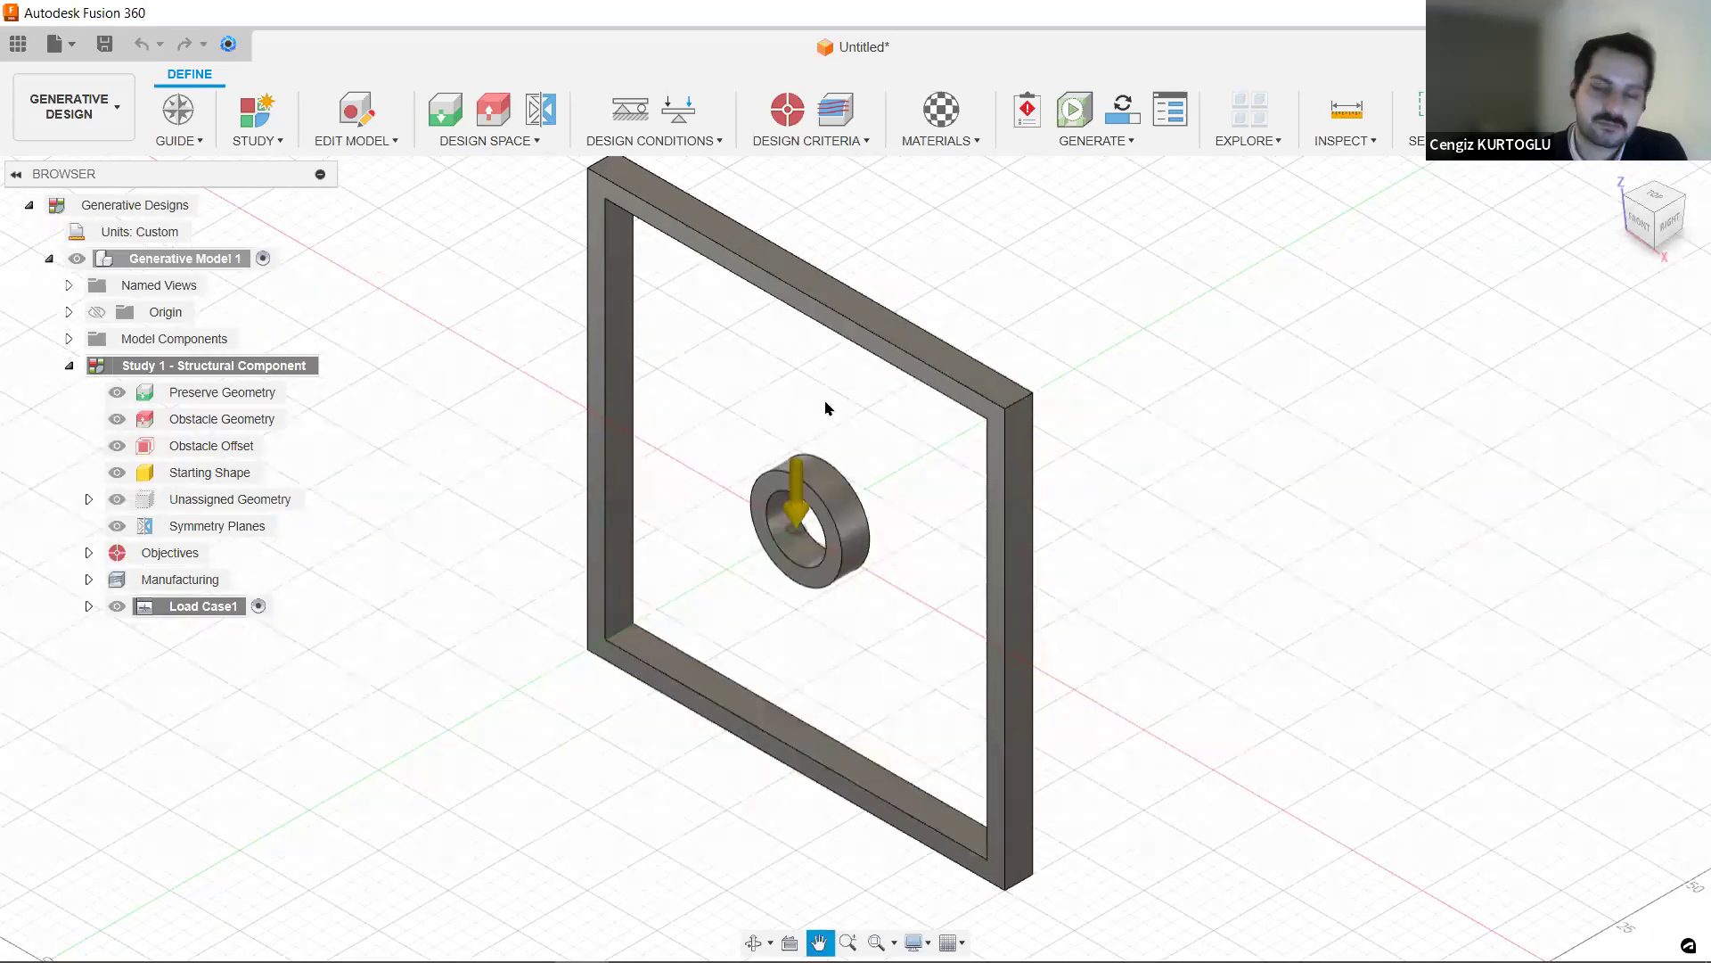
{"action": "middle_click_drag", "start_coordinate": [826, 409], "coordinate": [809, 407]}
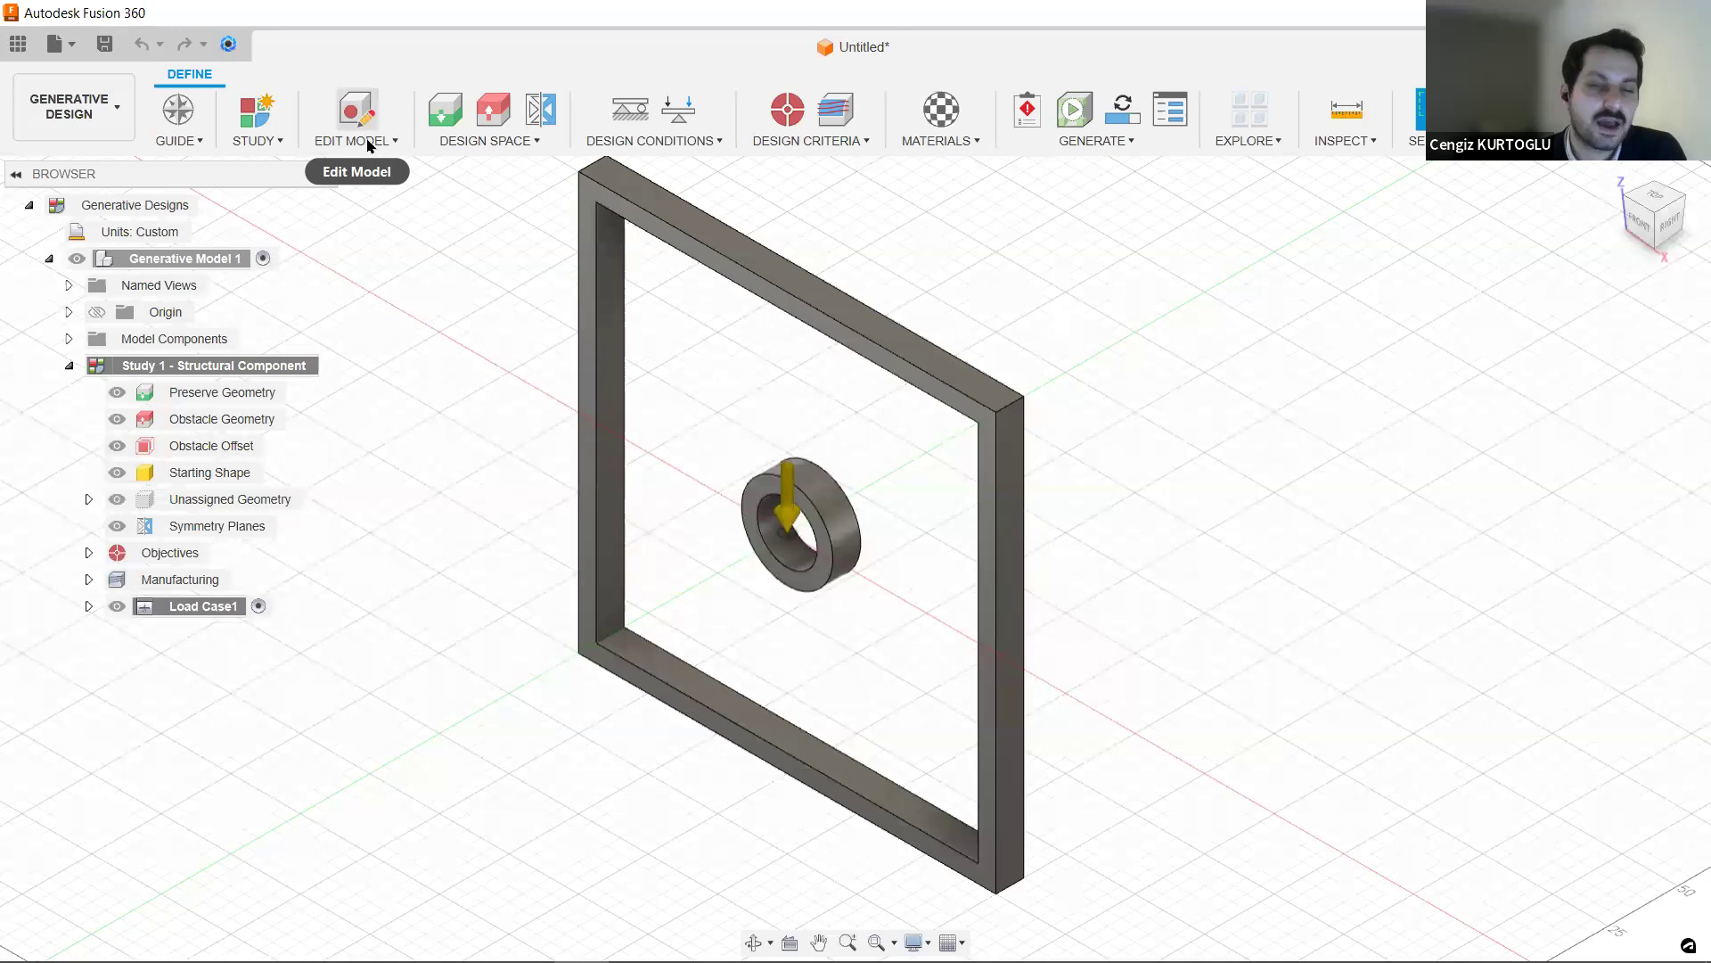
{"action": "left_click", "coordinate": [384, 148]}
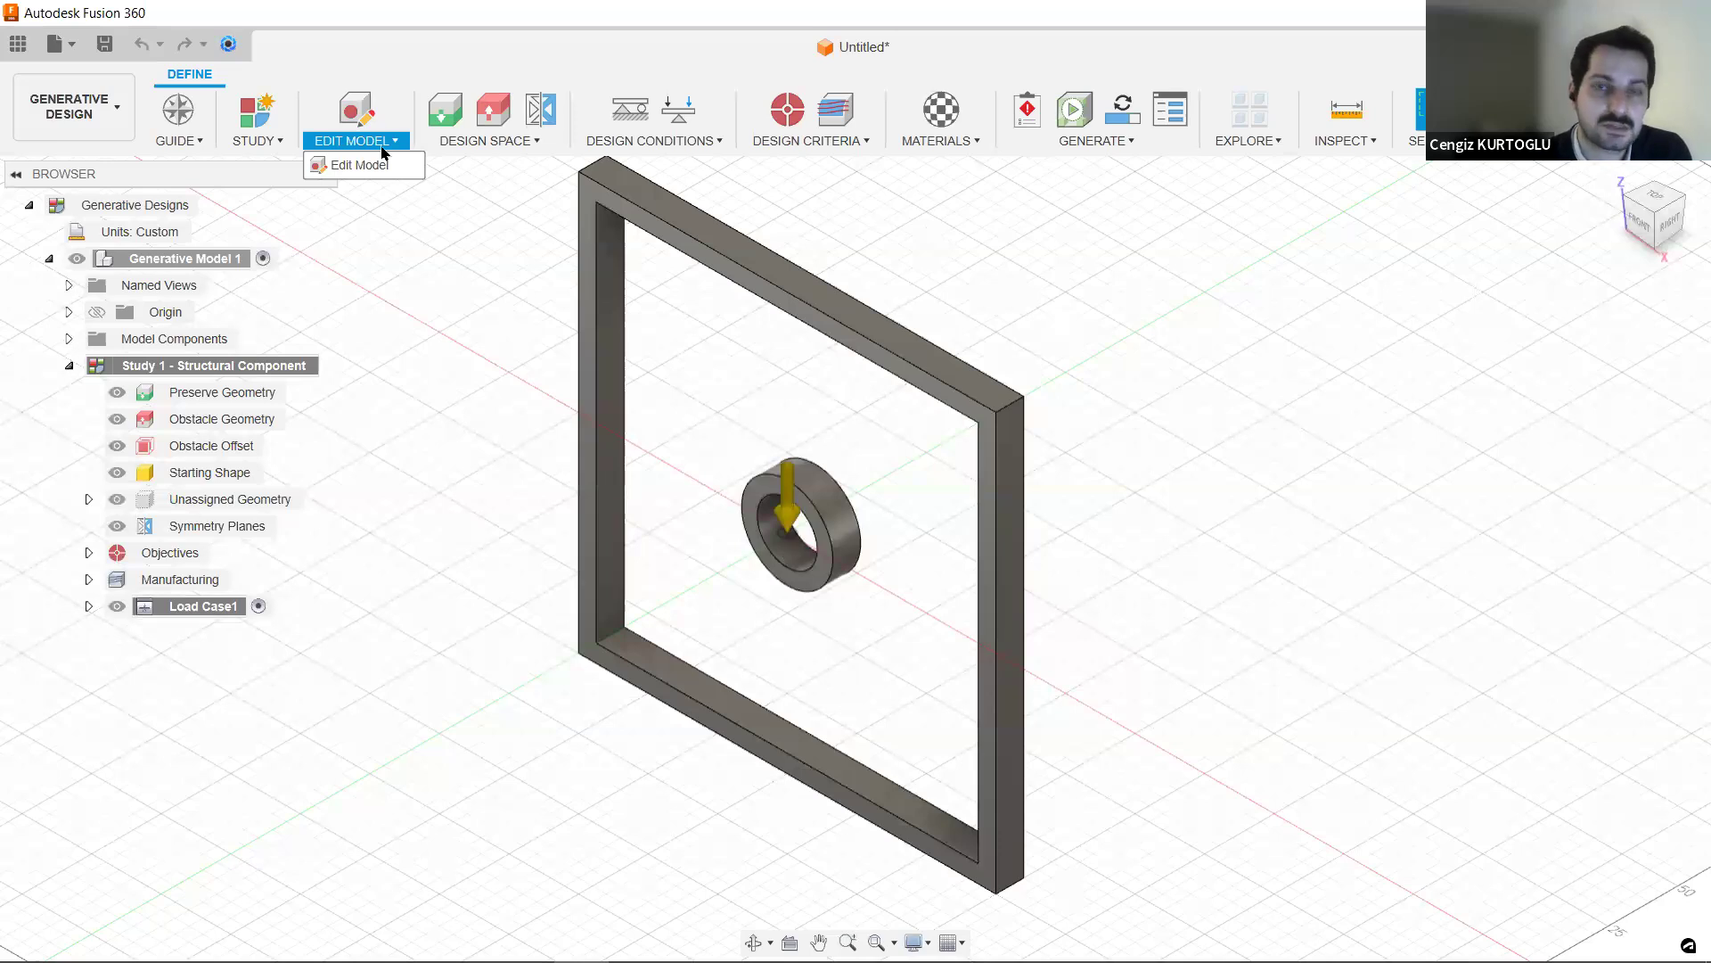
{"action": "left_click", "coordinate": [271, 144]}
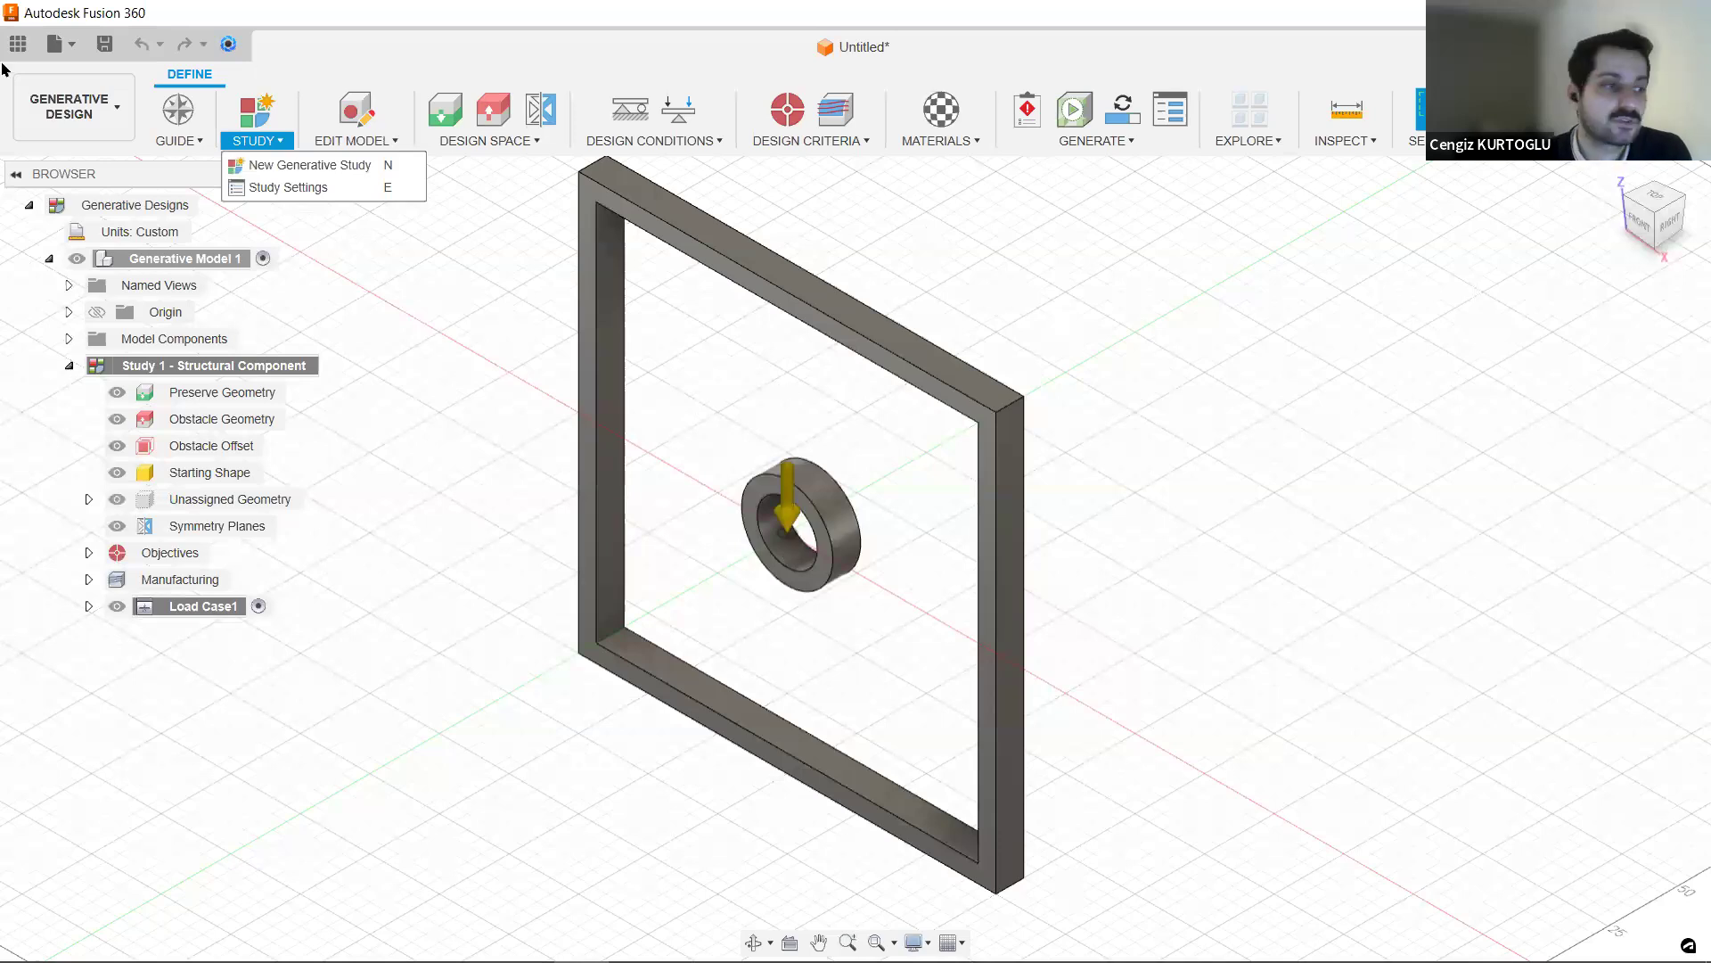
{"action": "left_click", "coordinate": [45, 109]}
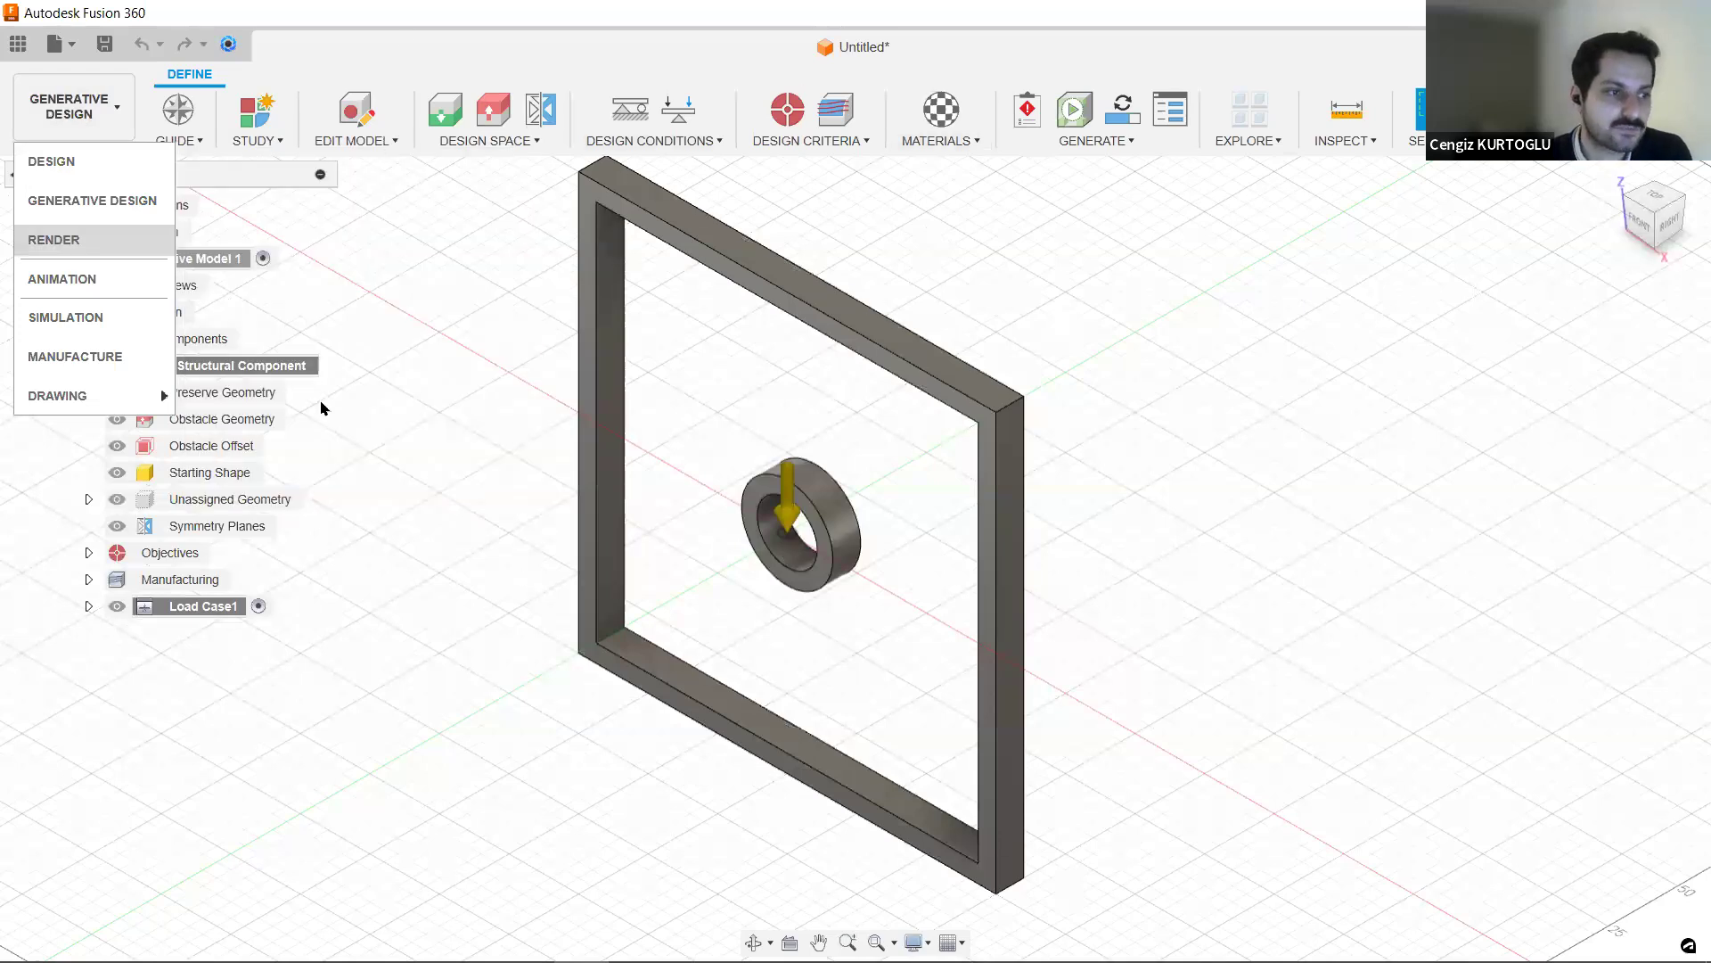
{"action": "left_click", "coordinate": [236, 368]}
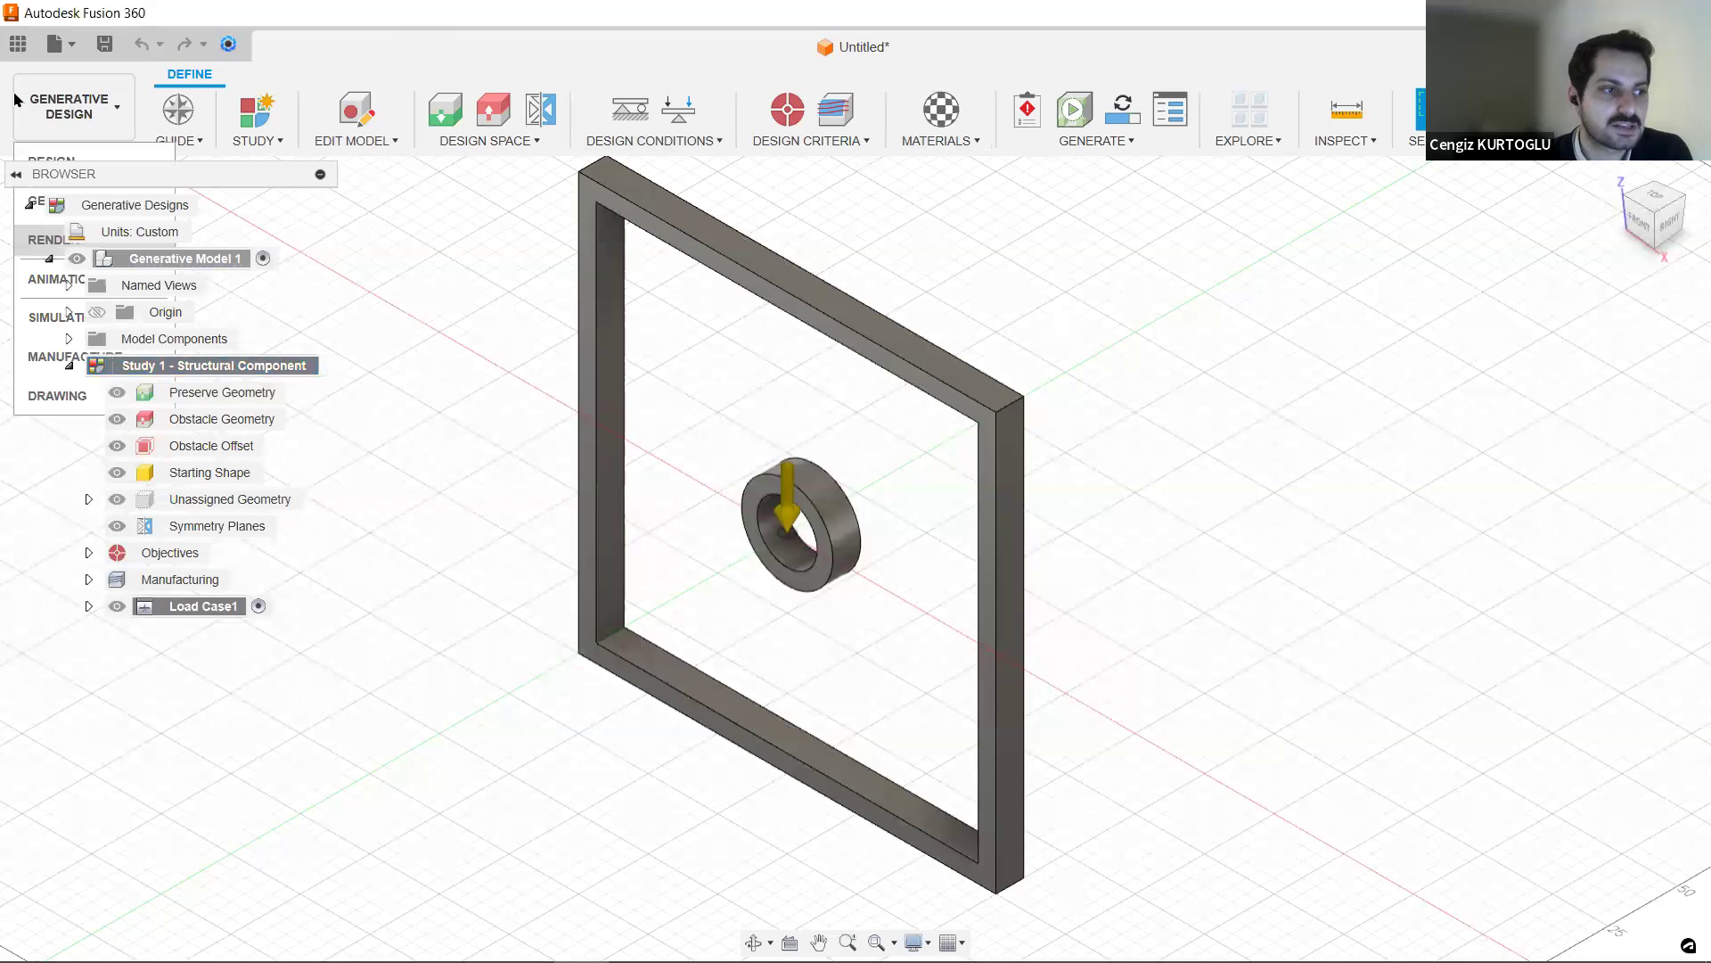
{"action": "middle_click_drag", "start_coordinate": [435, 364], "coordinate": [469, 354]}
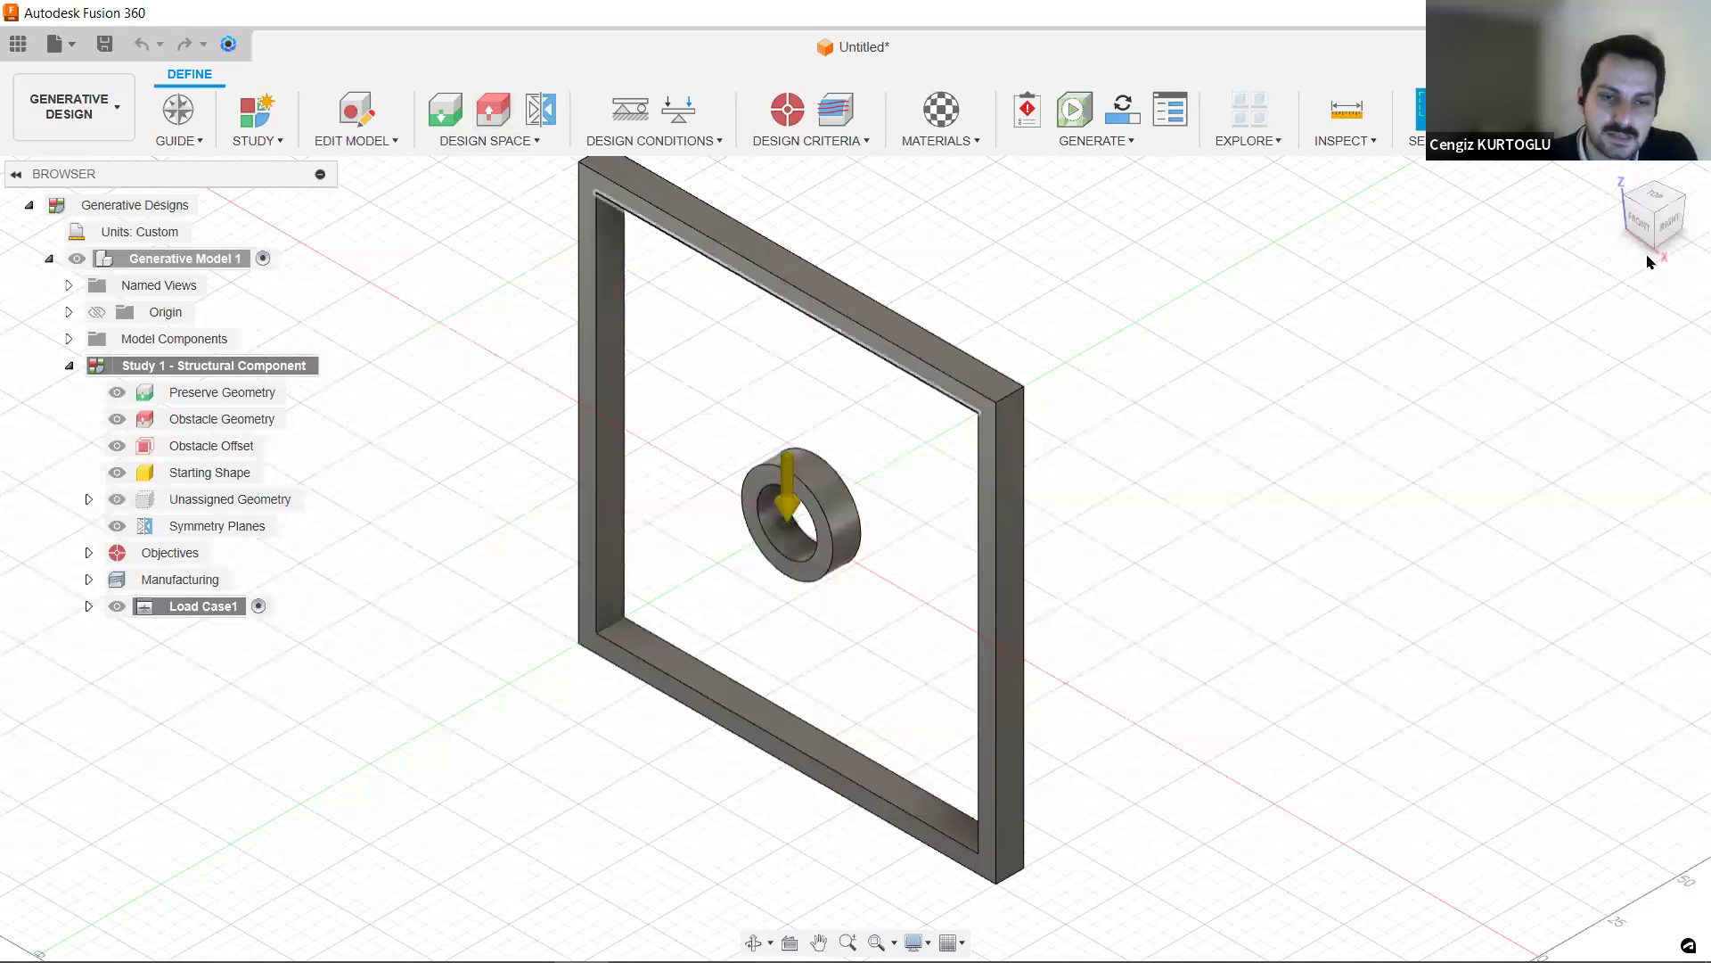
- Assign both the square frame and the central ring bodies as preserve geometry
{"action": "left_click", "coordinate": [445, 110]}
{"action": "left_click", "coordinate": [928, 351]}
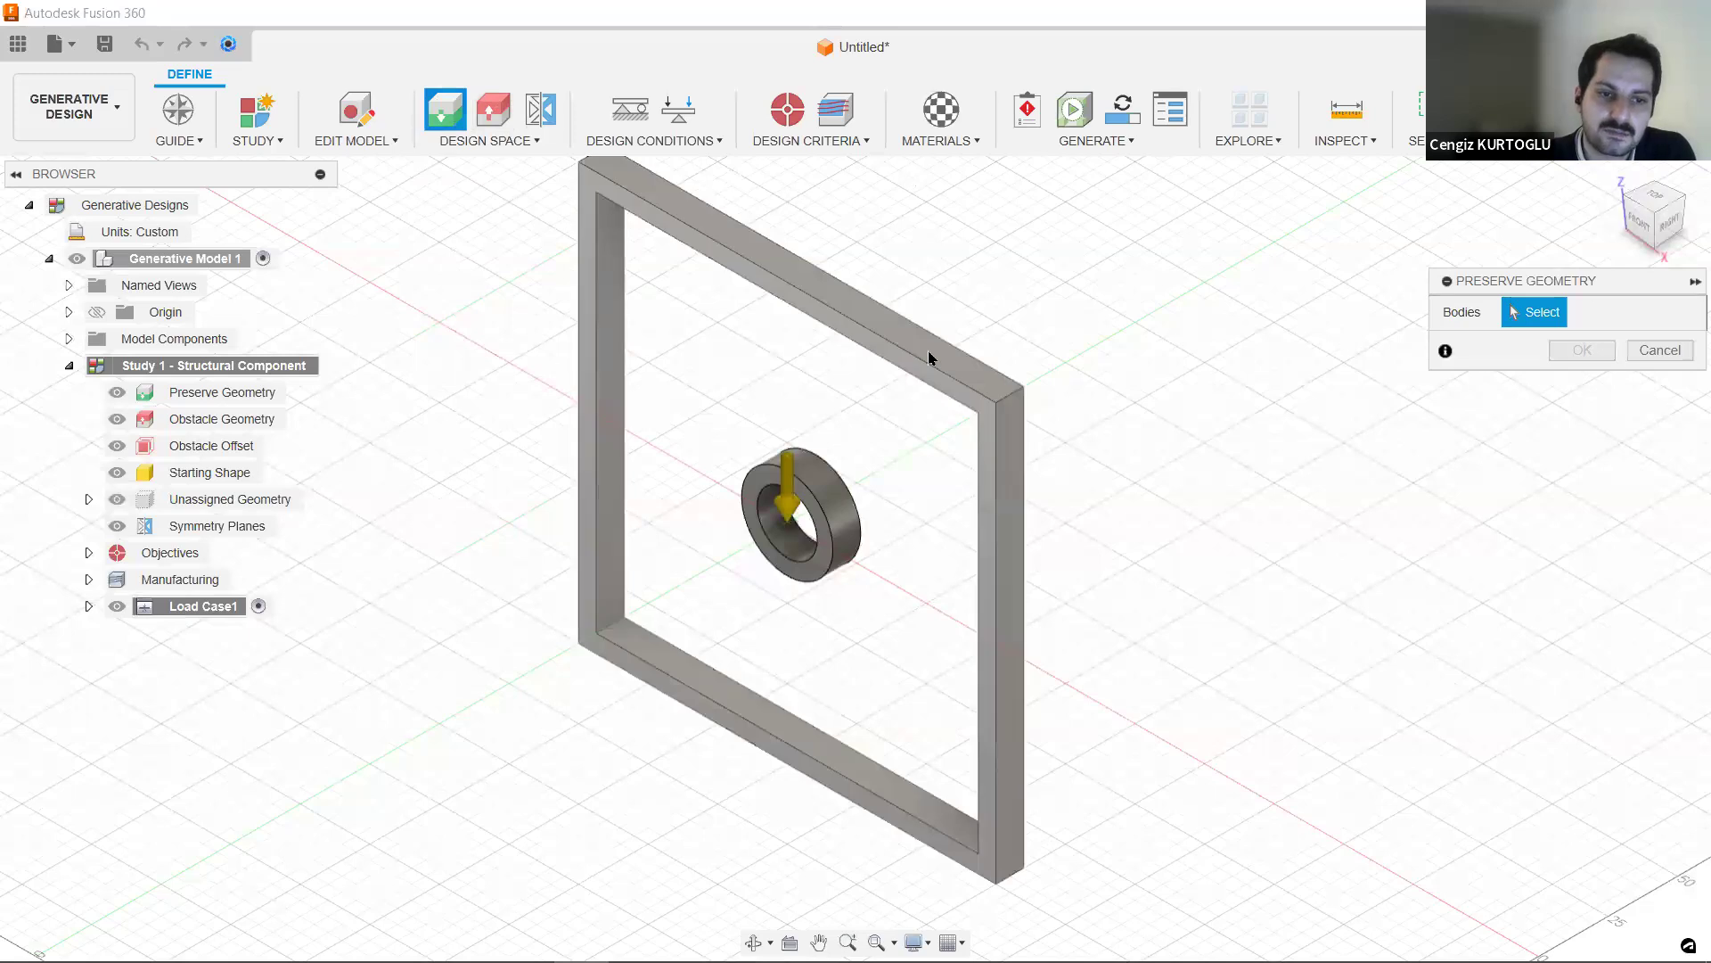
{"action": "left_click", "coordinate": [1005, 386]}
{"action": "left_click", "coordinate": [816, 494]}
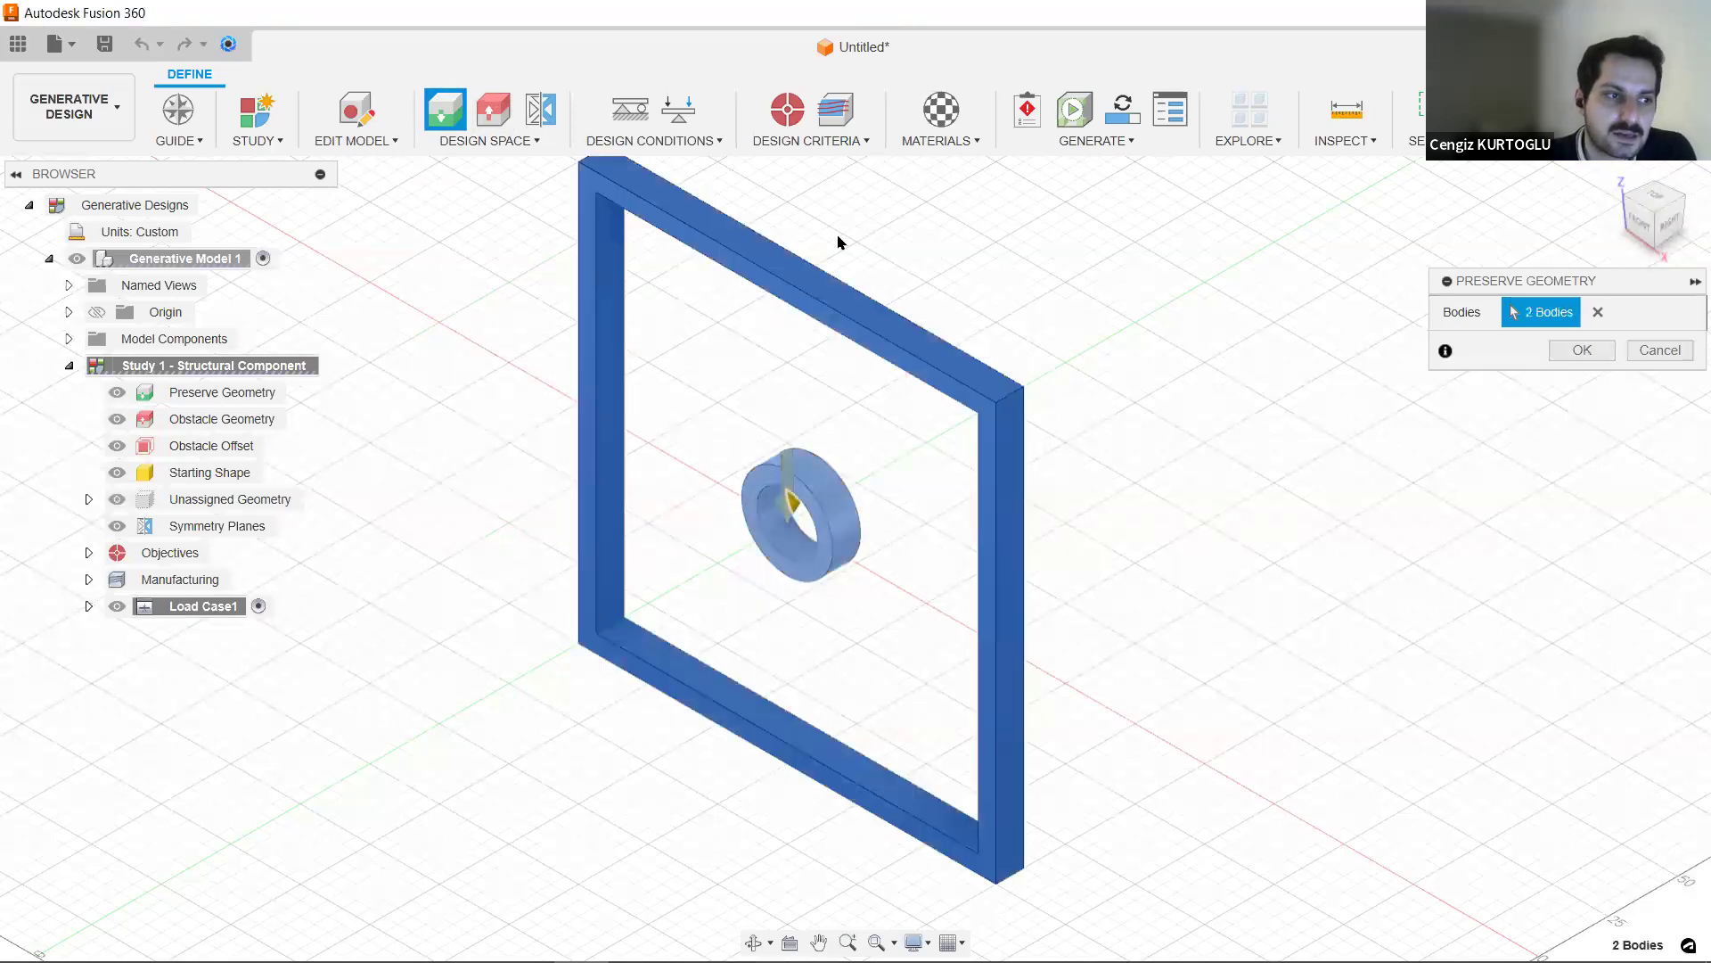
{"action": "left_click", "coordinate": [1582, 350]}
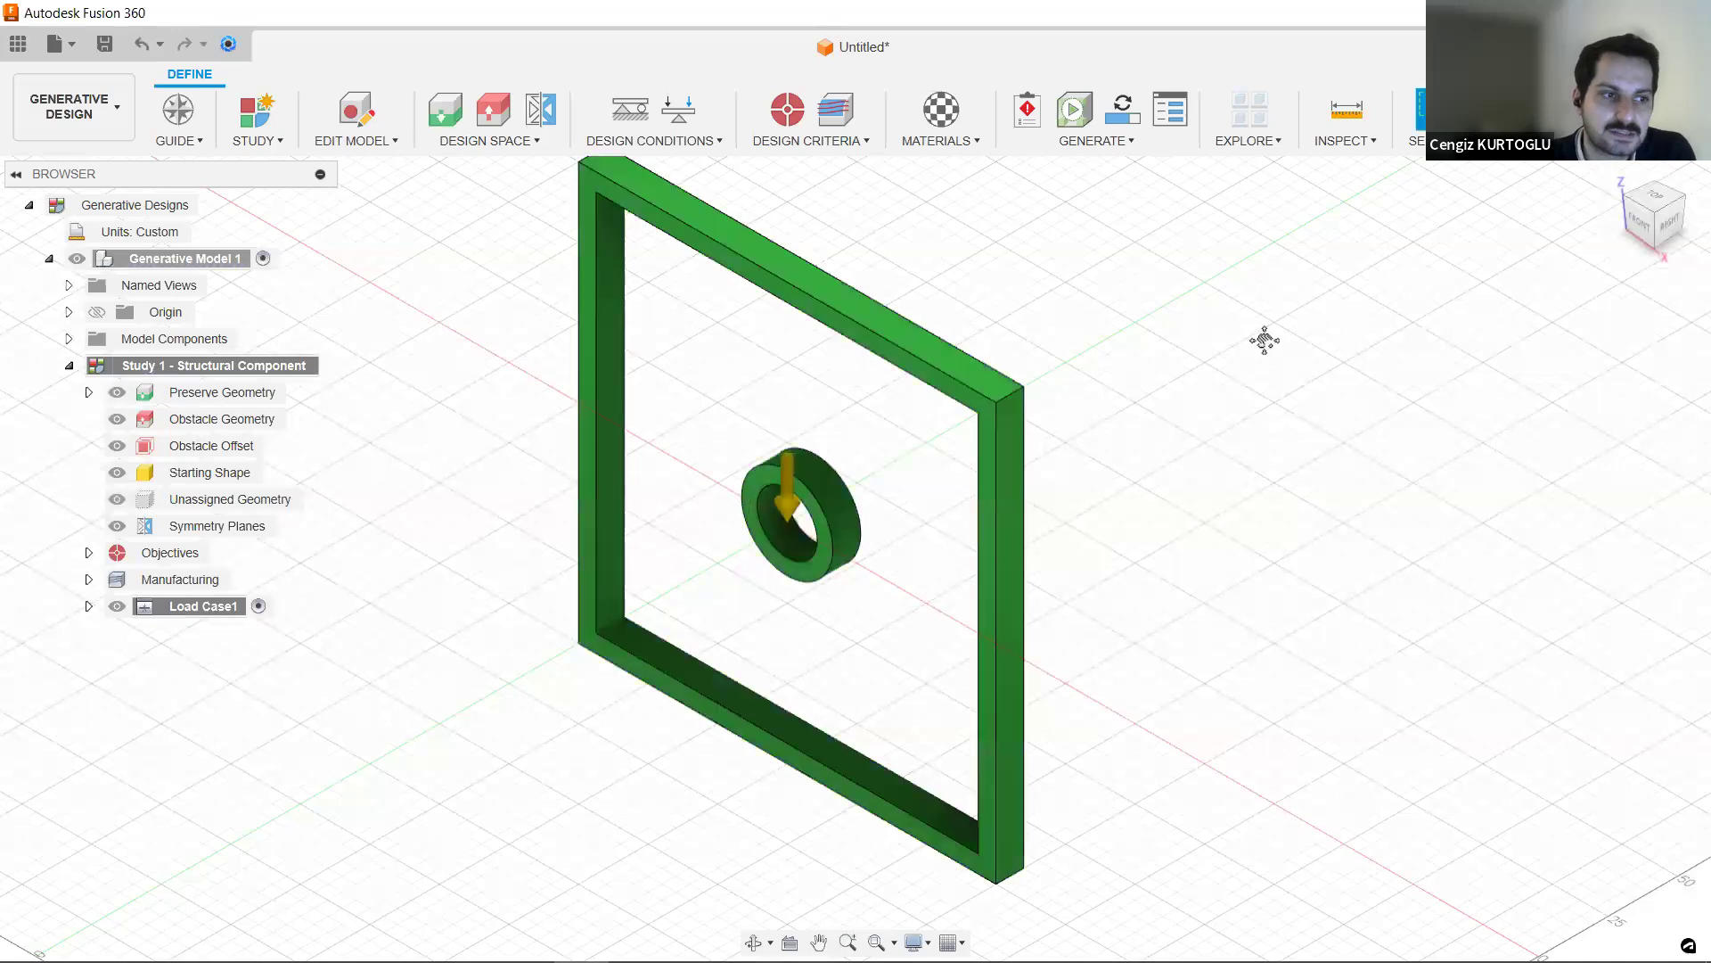
{"action": "middle_click_drag", "start_coordinate": [1470, 523], "coordinate": [1491, 522]}
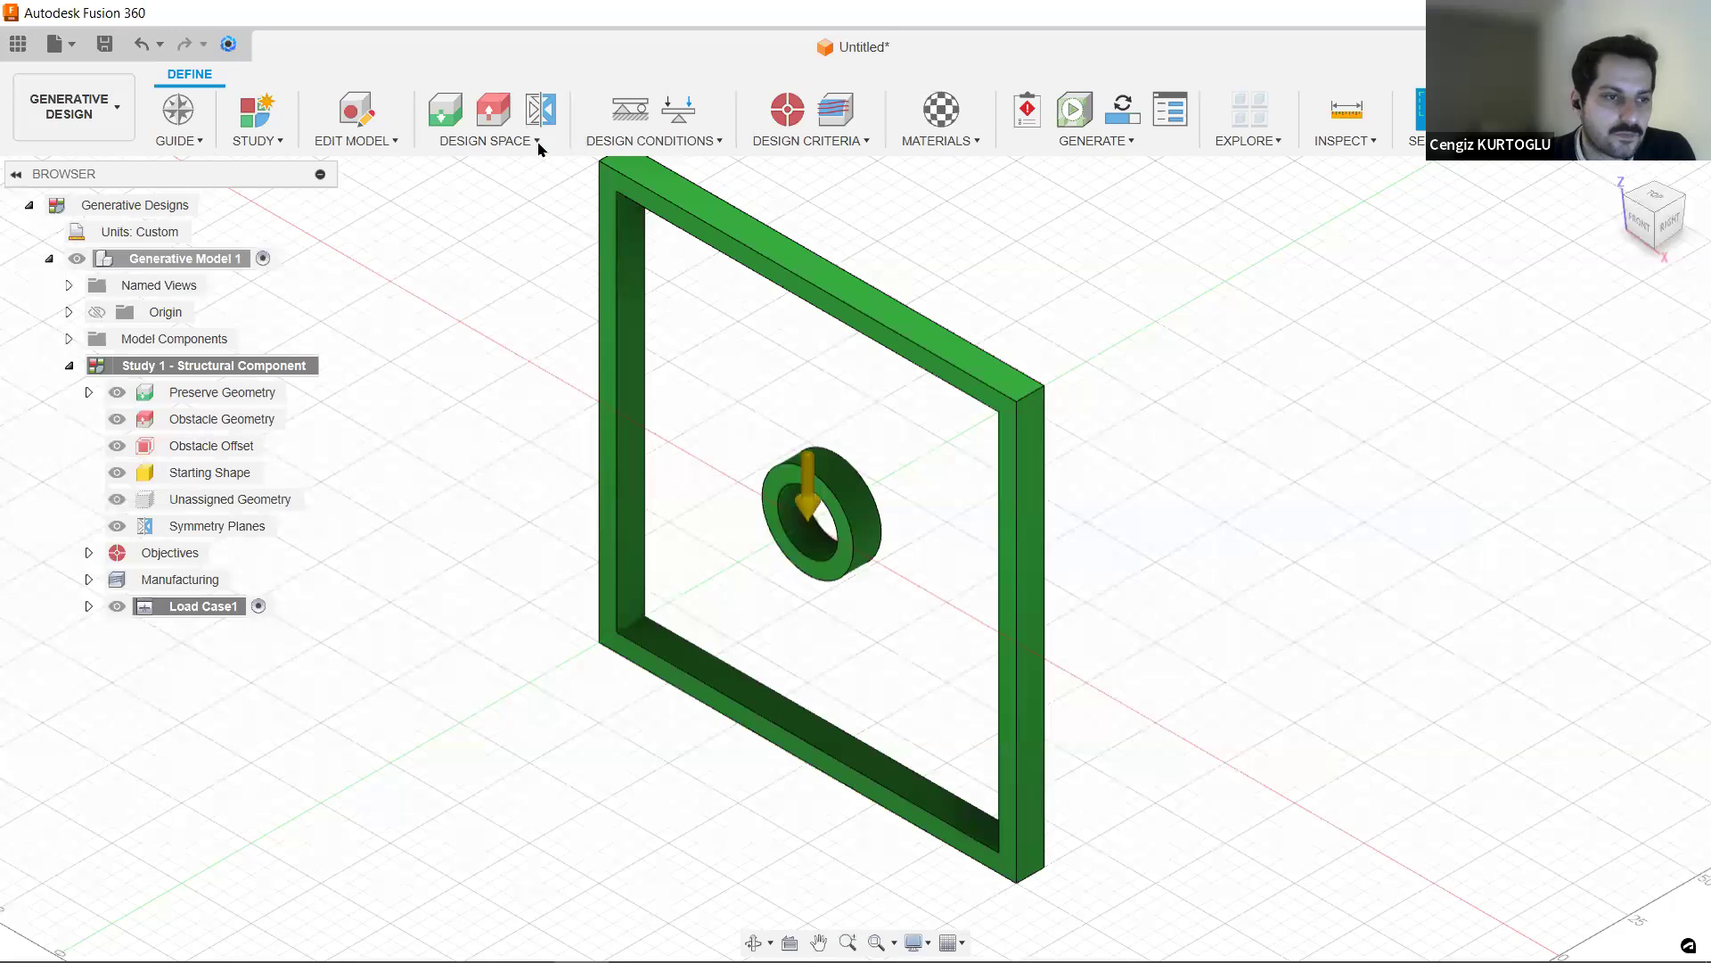
{"action": "left_click", "coordinate": [472, 143]}
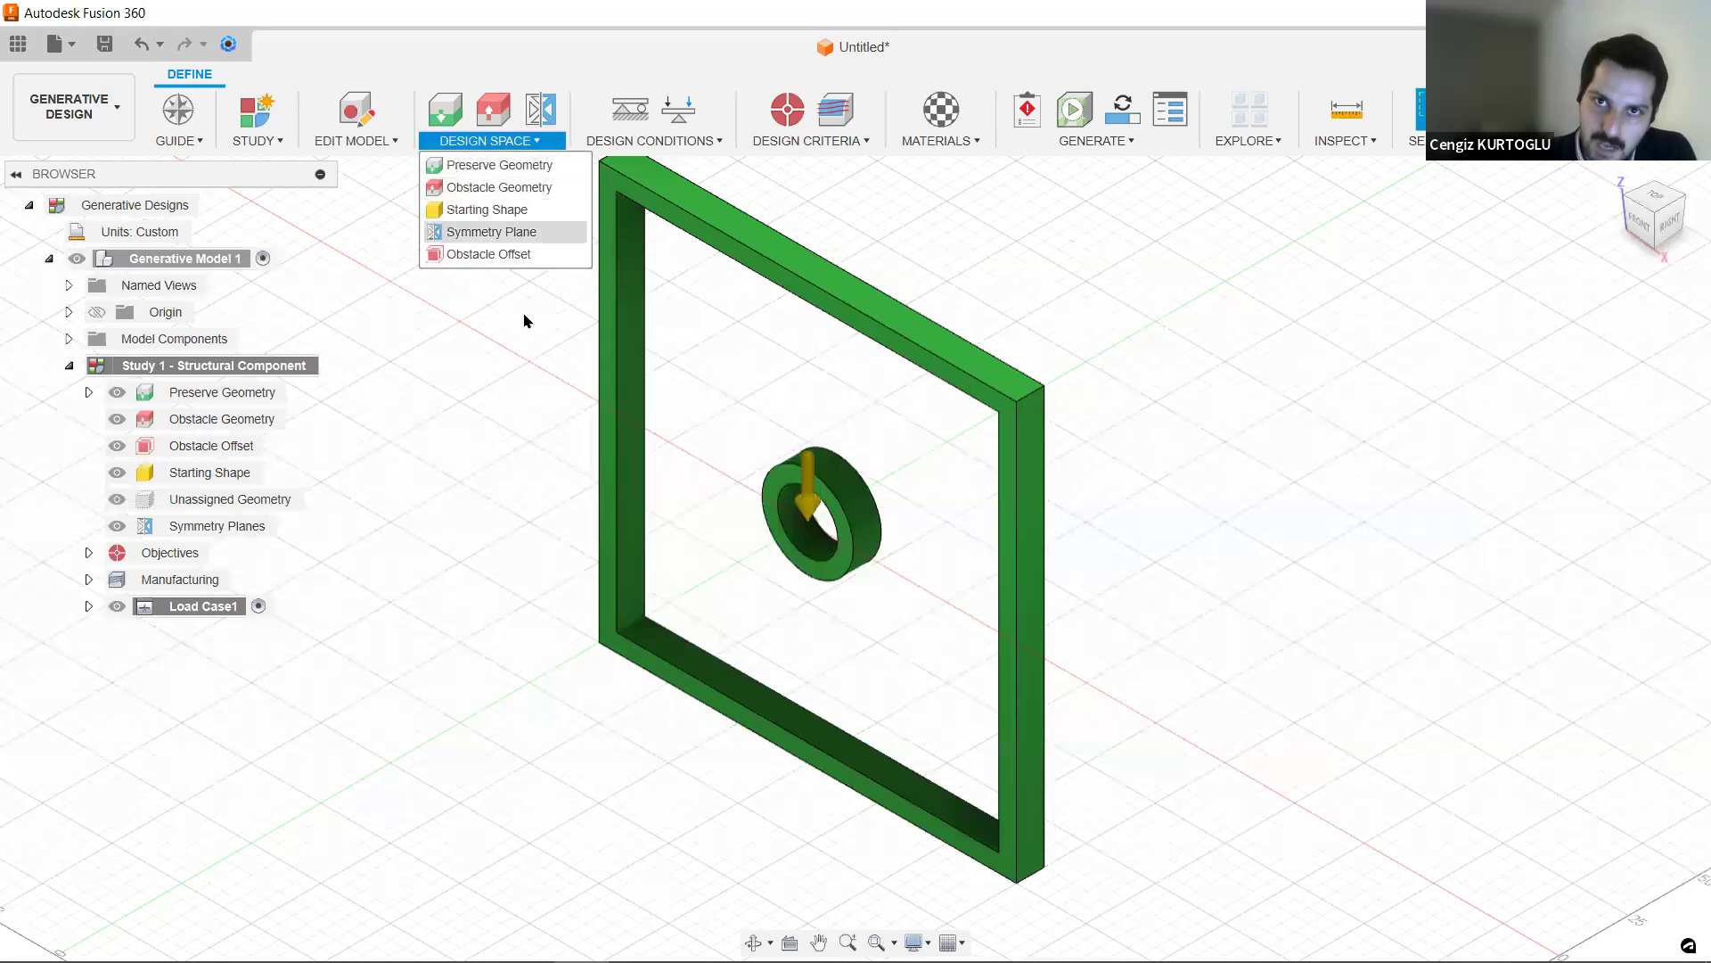
{"action": "middle_click_drag", "start_coordinate": [902, 180], "coordinate": [914, 191]}
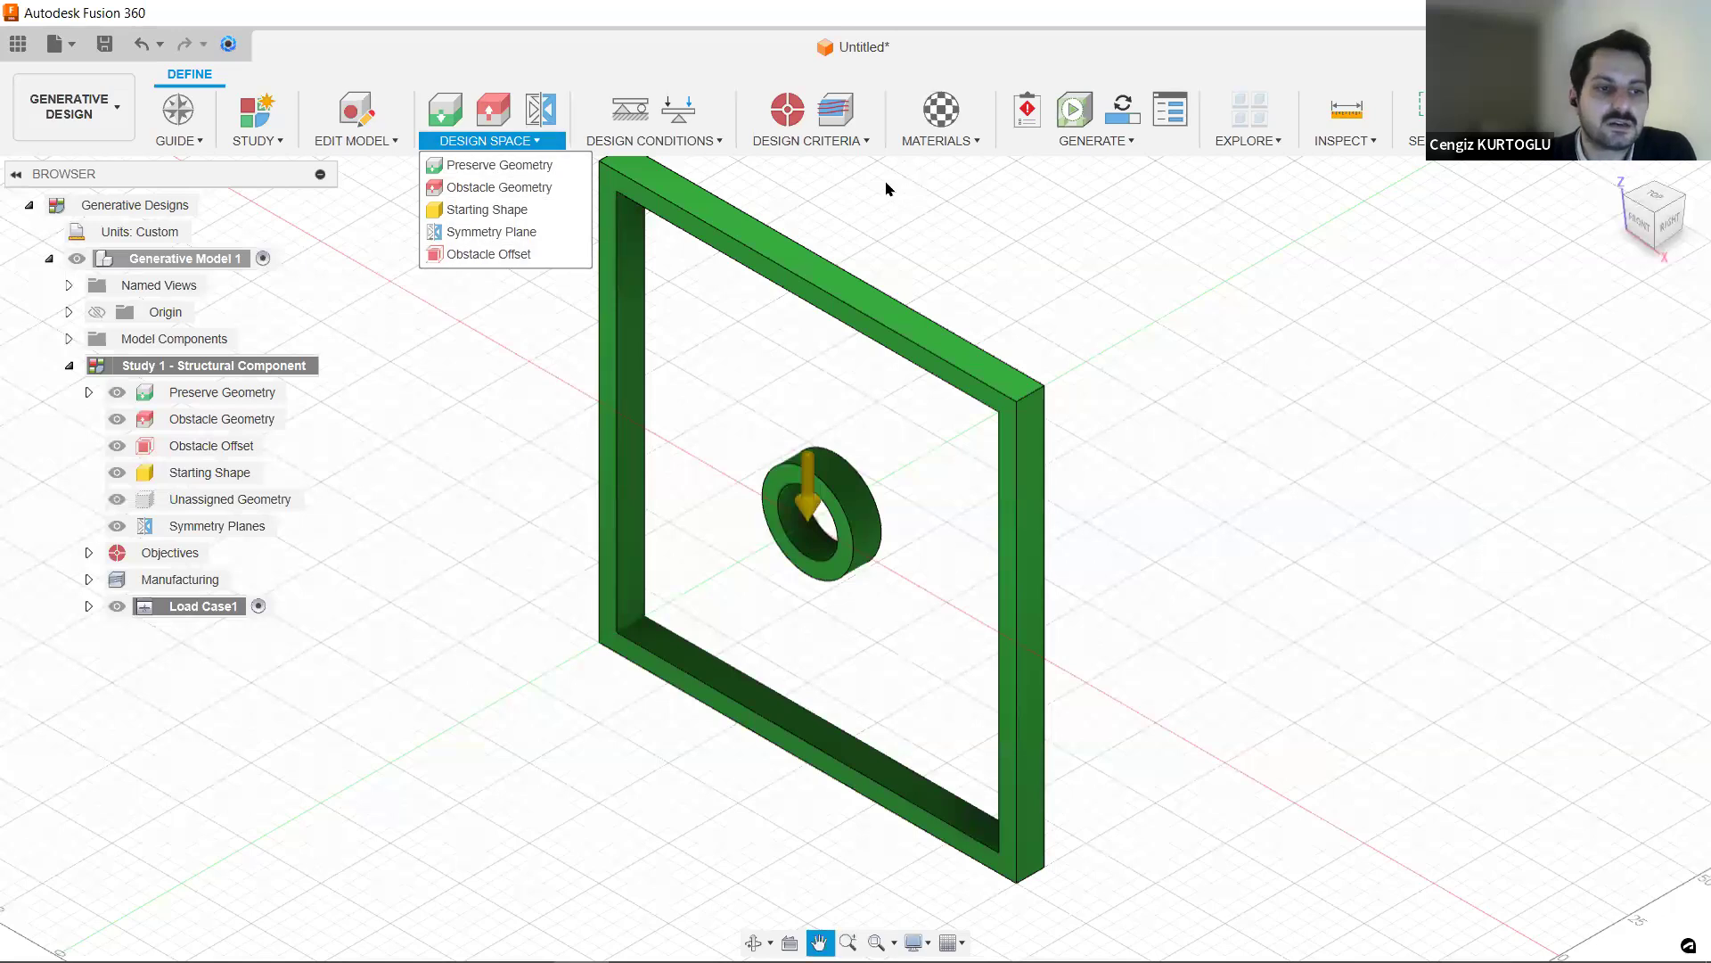
{"action": "mouse_move", "coordinate": [505, 213]}
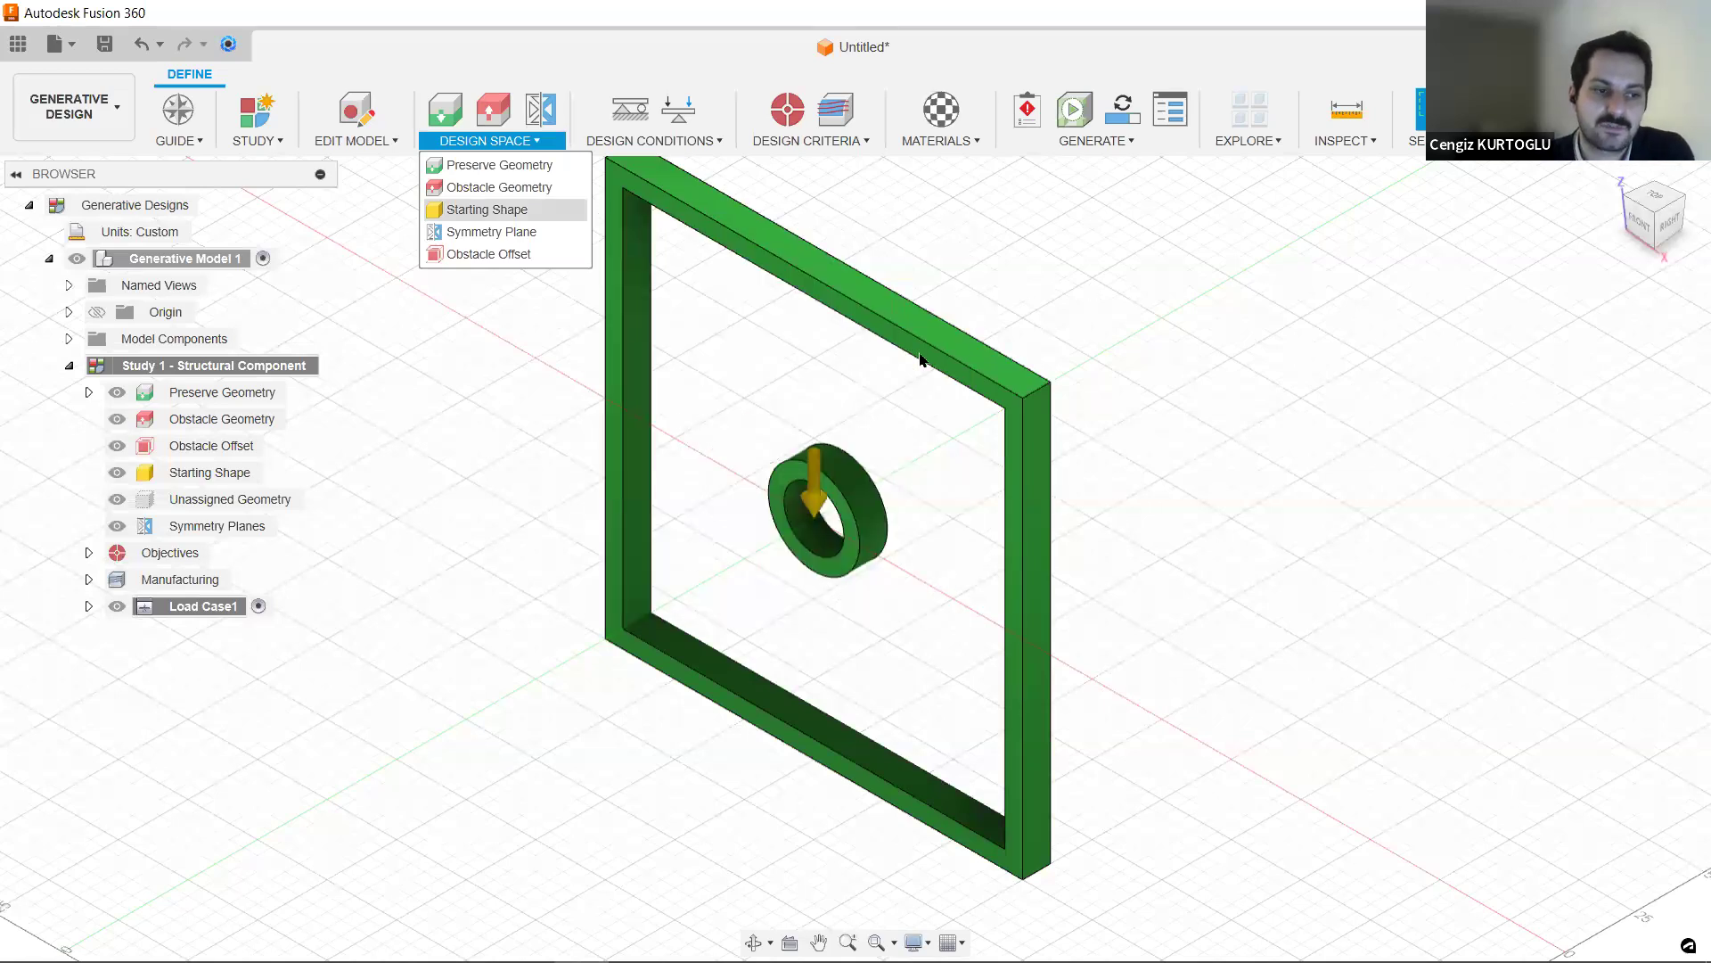
{"action": "left_click", "coordinate": [512, 146]}
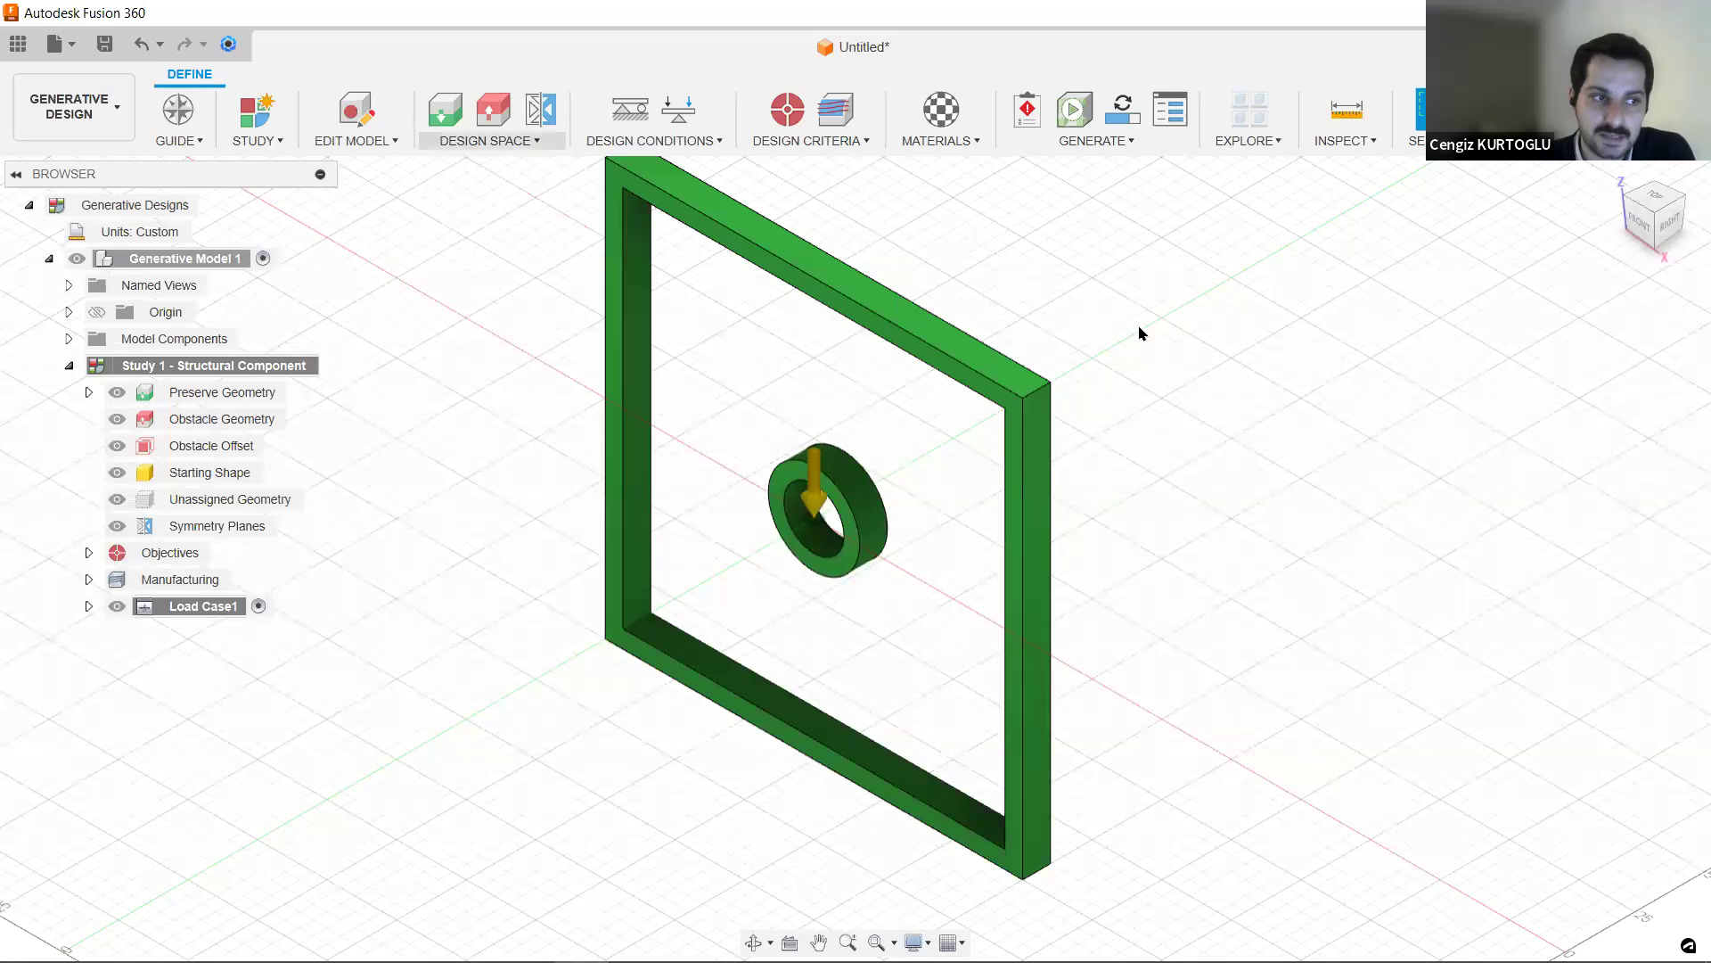
- Apply a Fixed structural constraint along Ux, Uy and Uz to the central ring's inner cylindrical face
{"action": "left_click", "coordinate": [644, 140]}
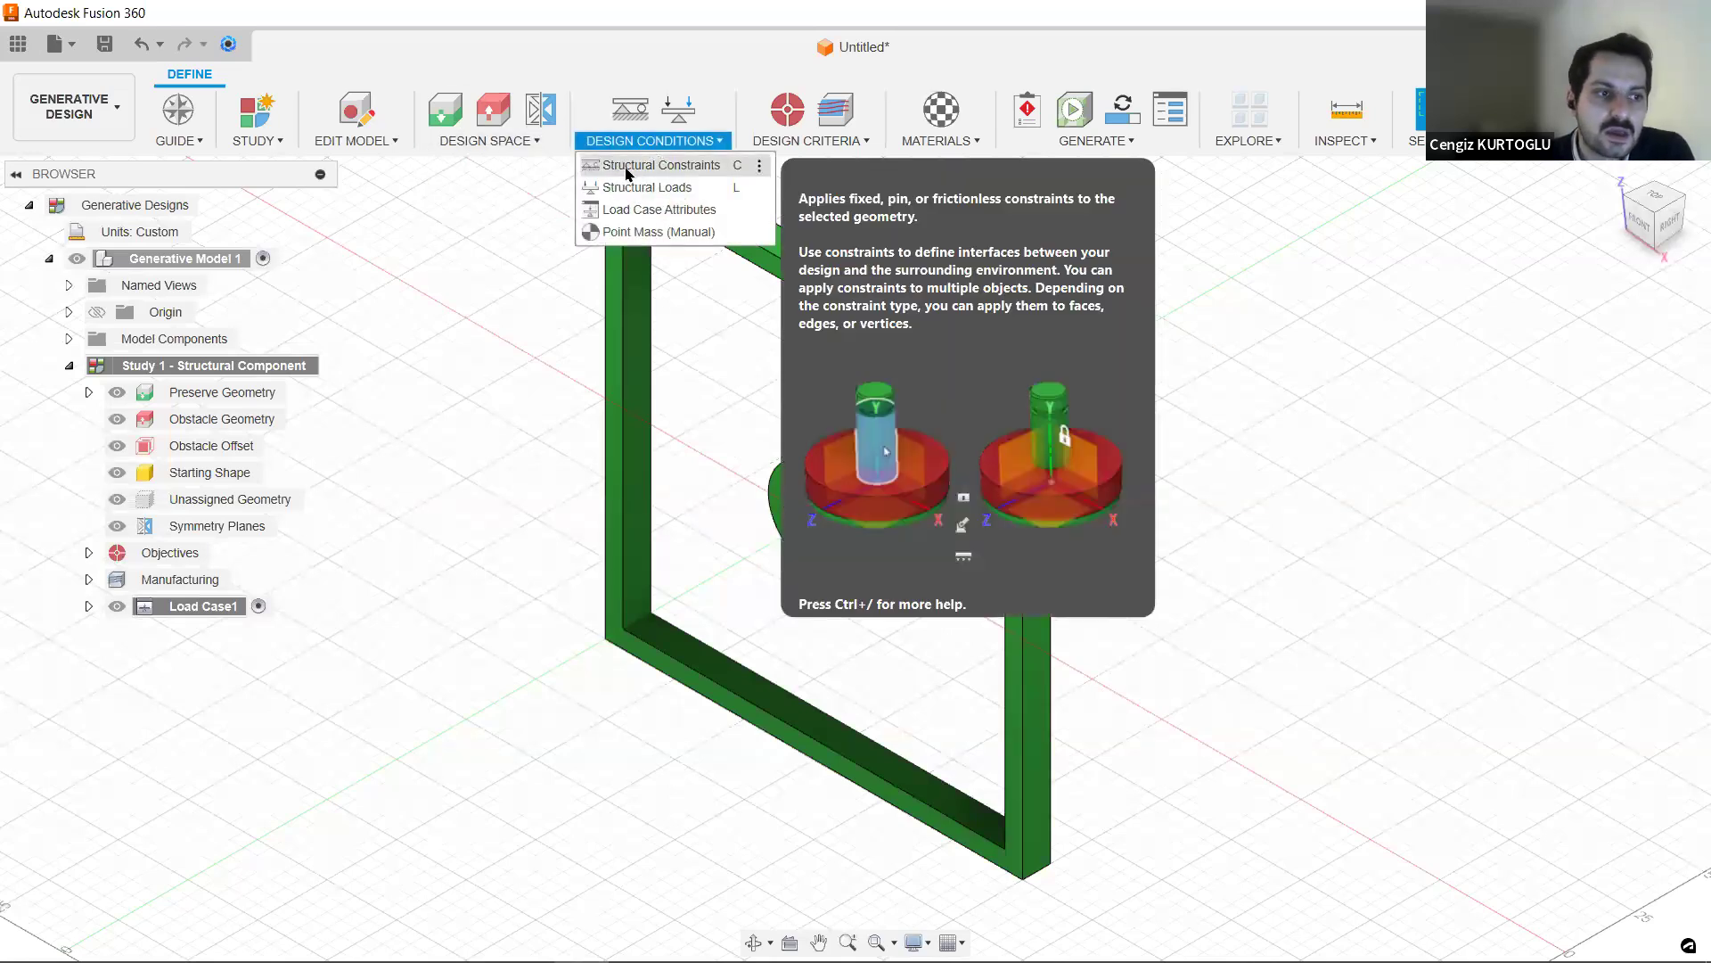
{"action": "left_click", "coordinate": [678, 169]}
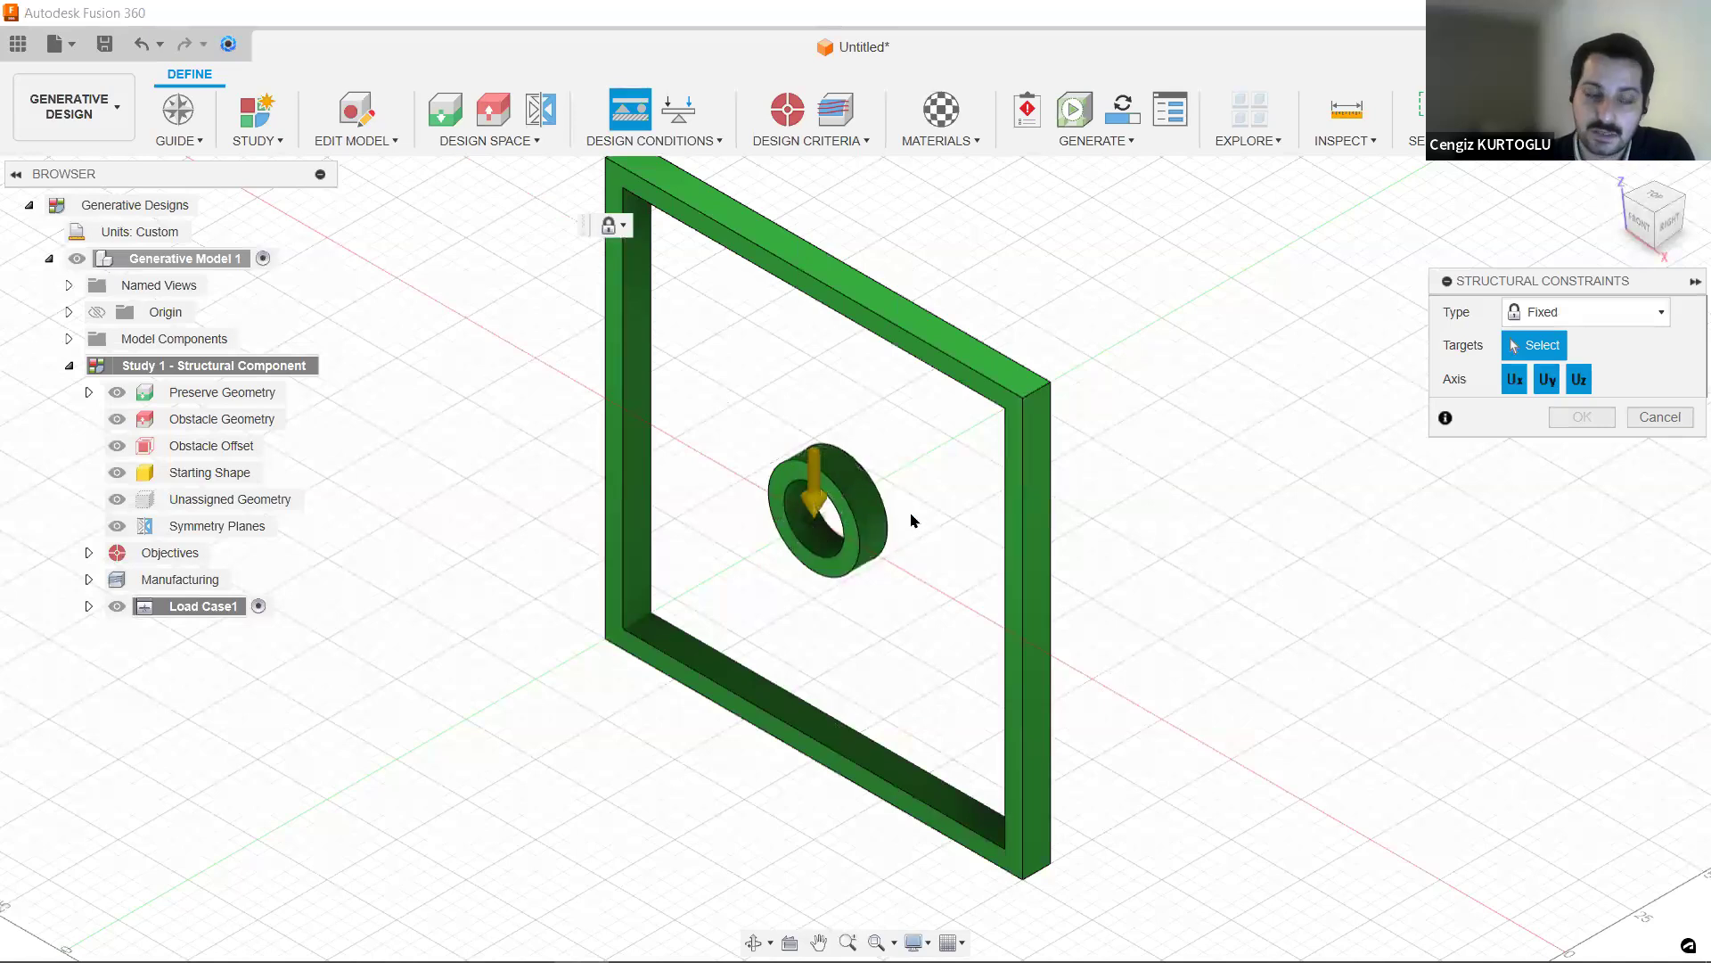
{"action": "left_click", "coordinate": [805, 527]}
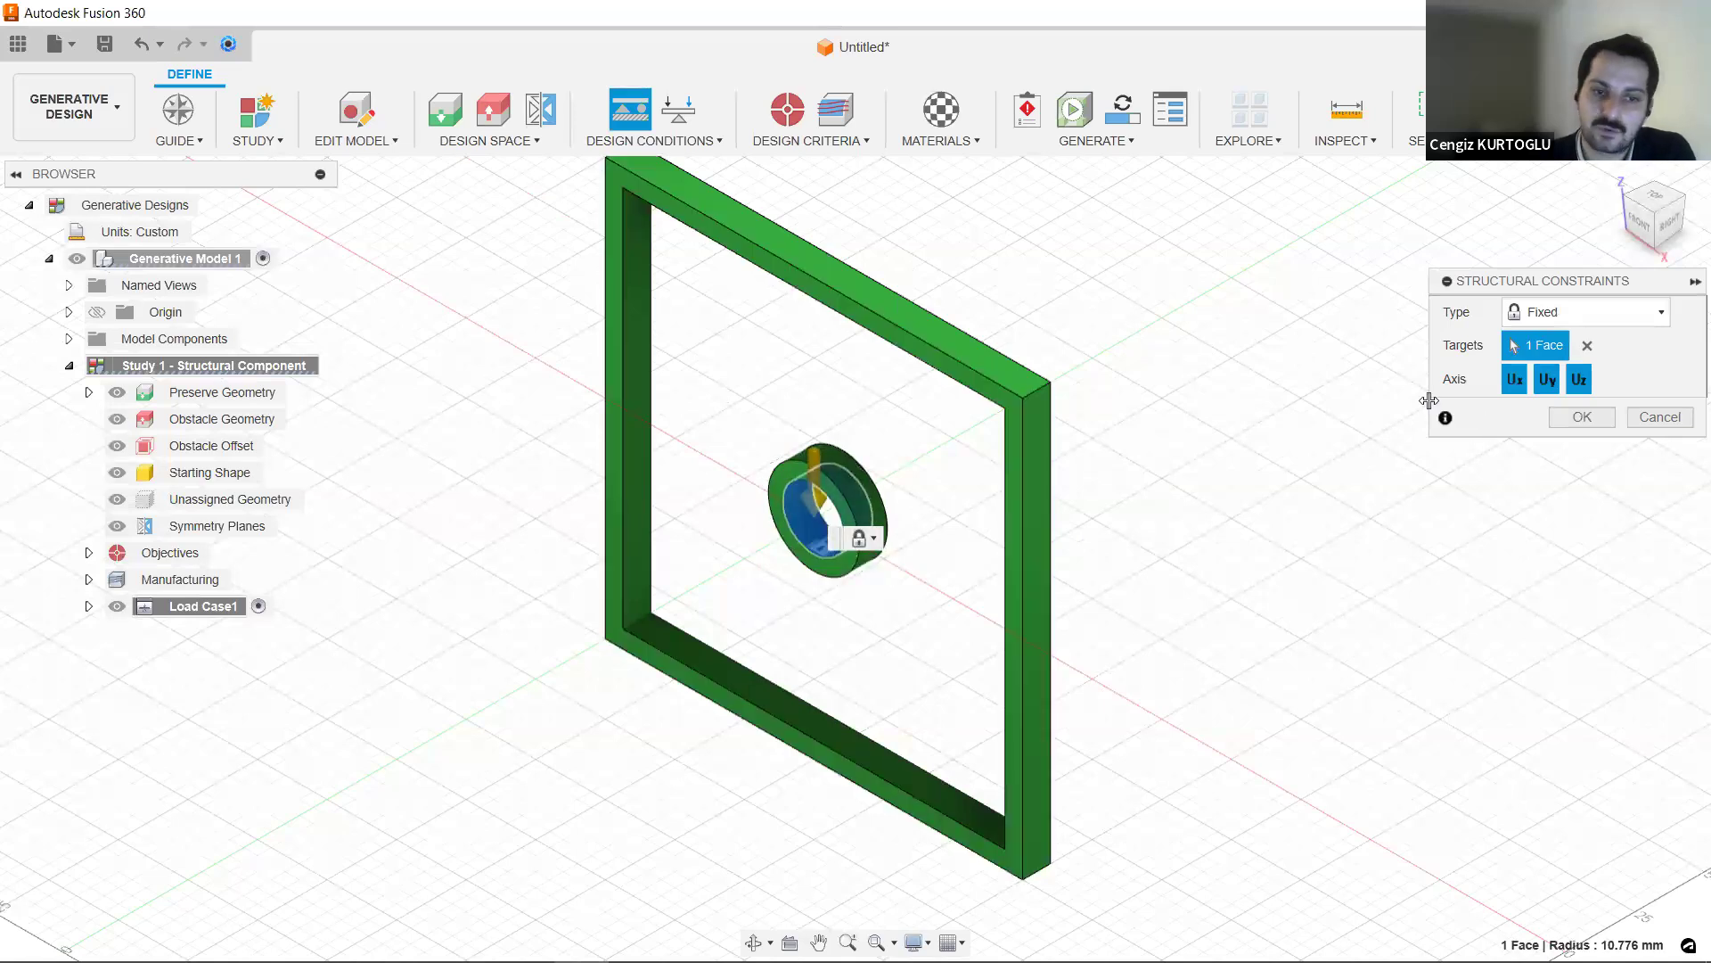
{"action": "left_click", "coordinate": [1584, 417]}
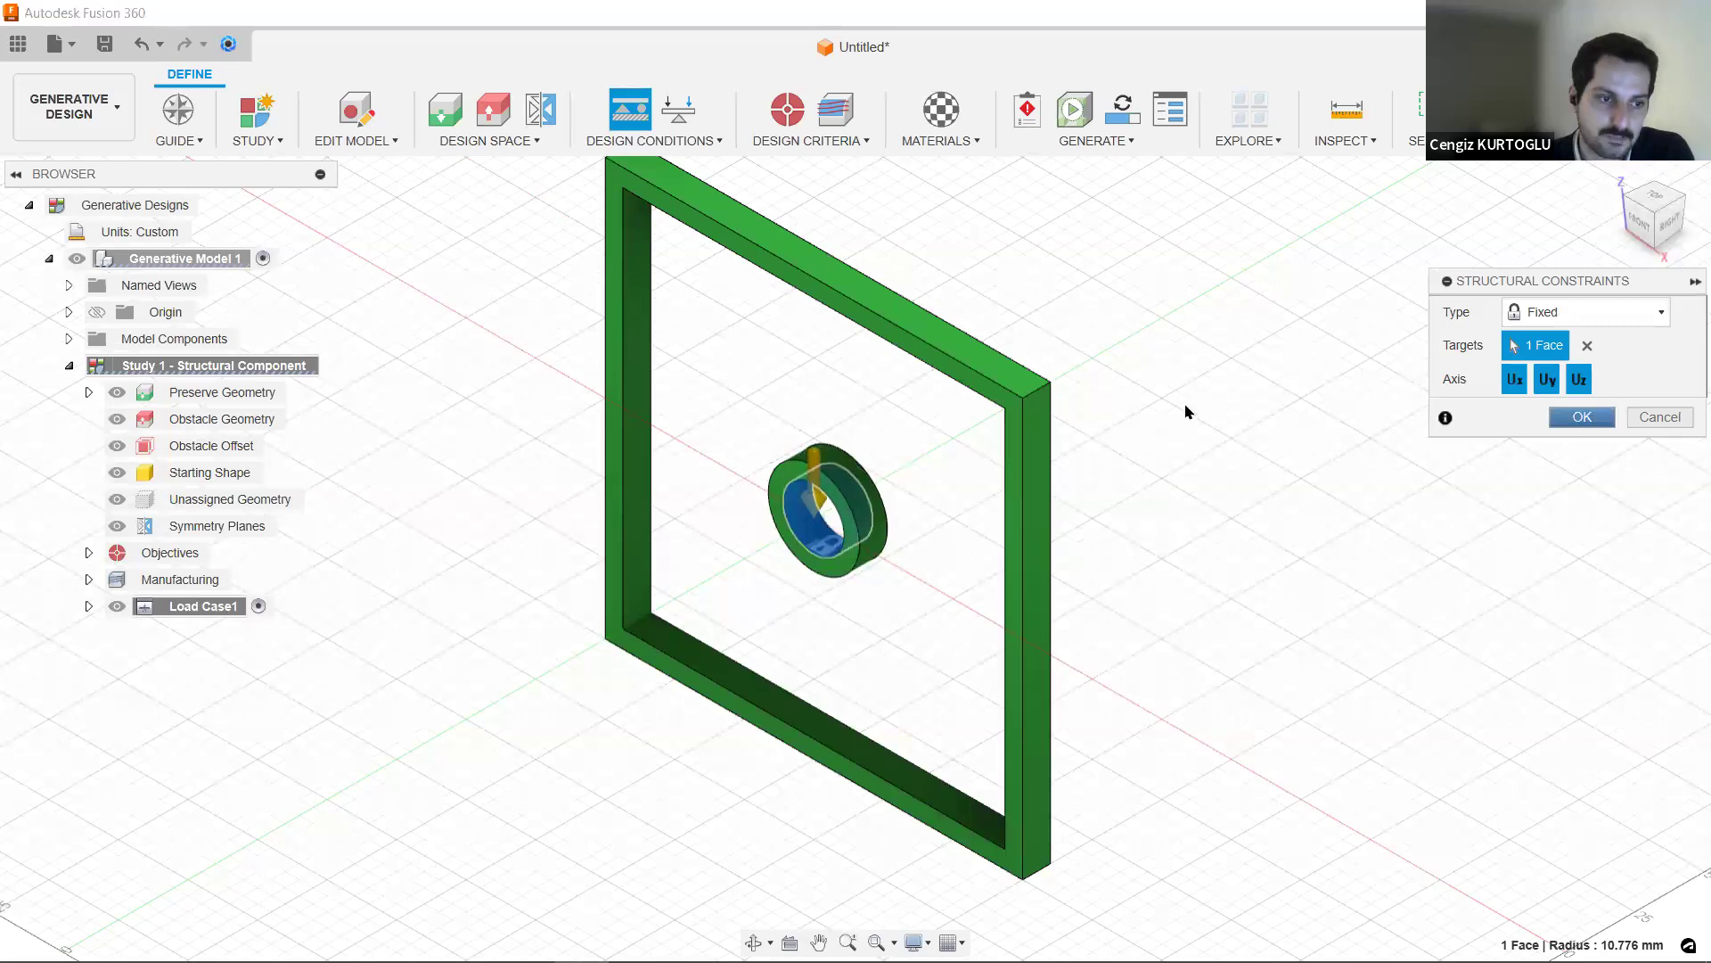
- Start a Force structural load and target the four outer faces of the square frame
{"action": "left_click", "coordinate": [675, 114]}
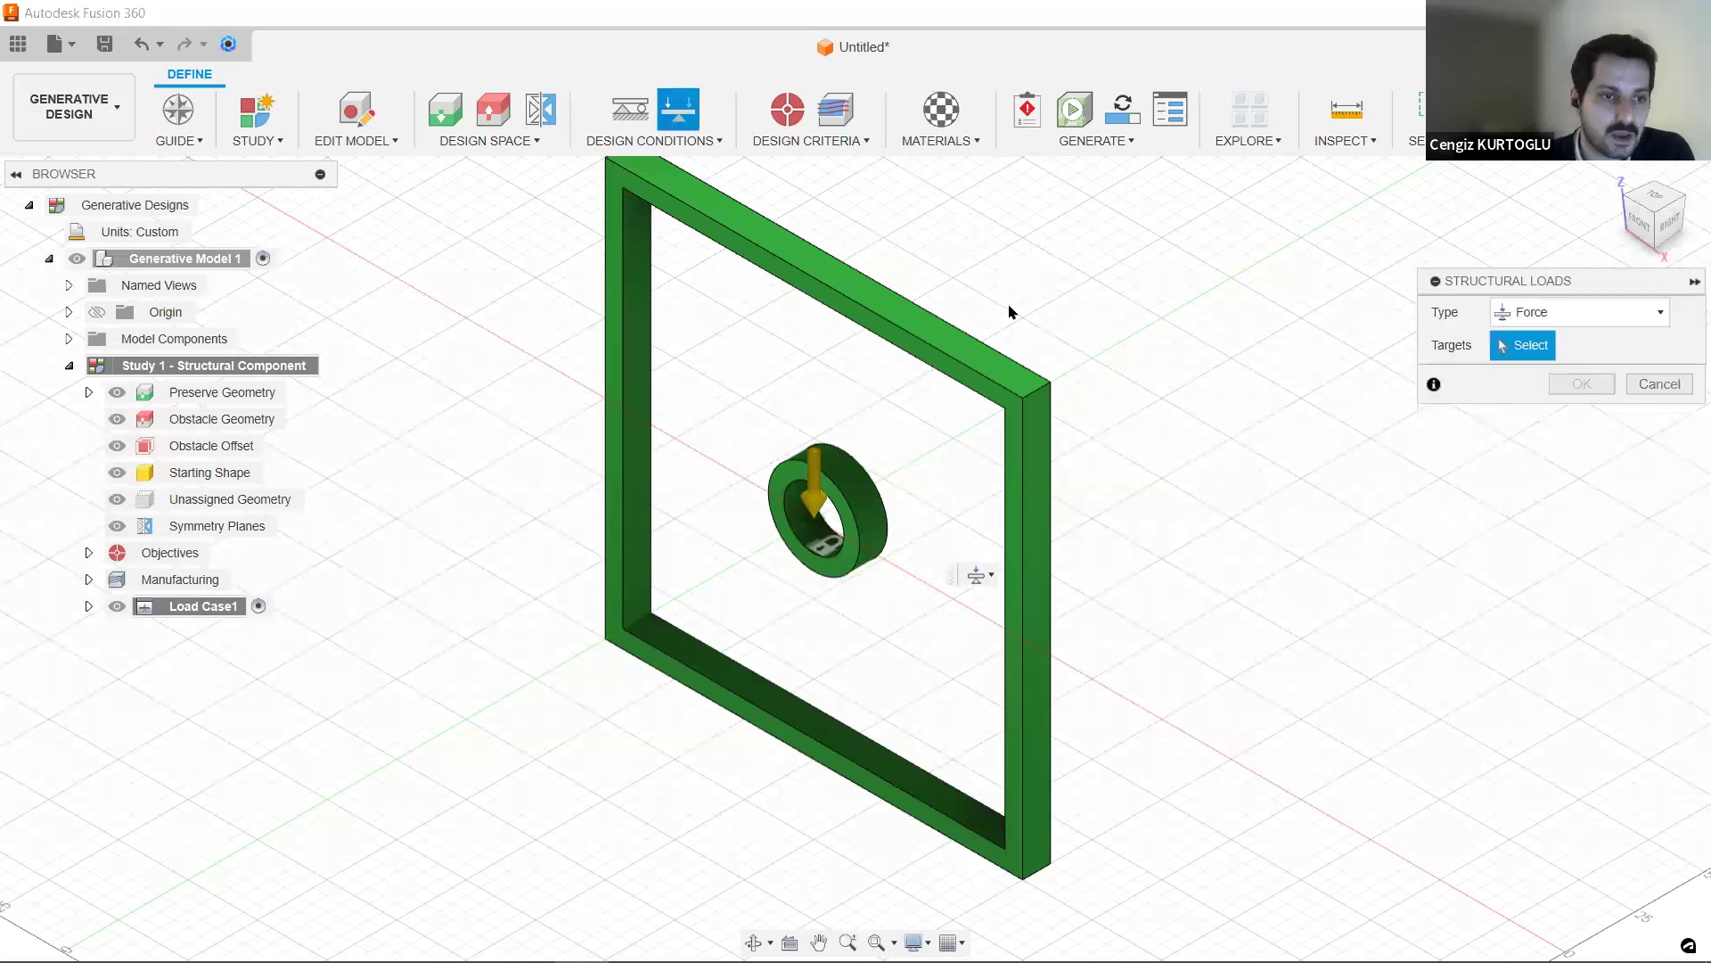
{"action": "left_click", "coordinate": [1025, 473]}
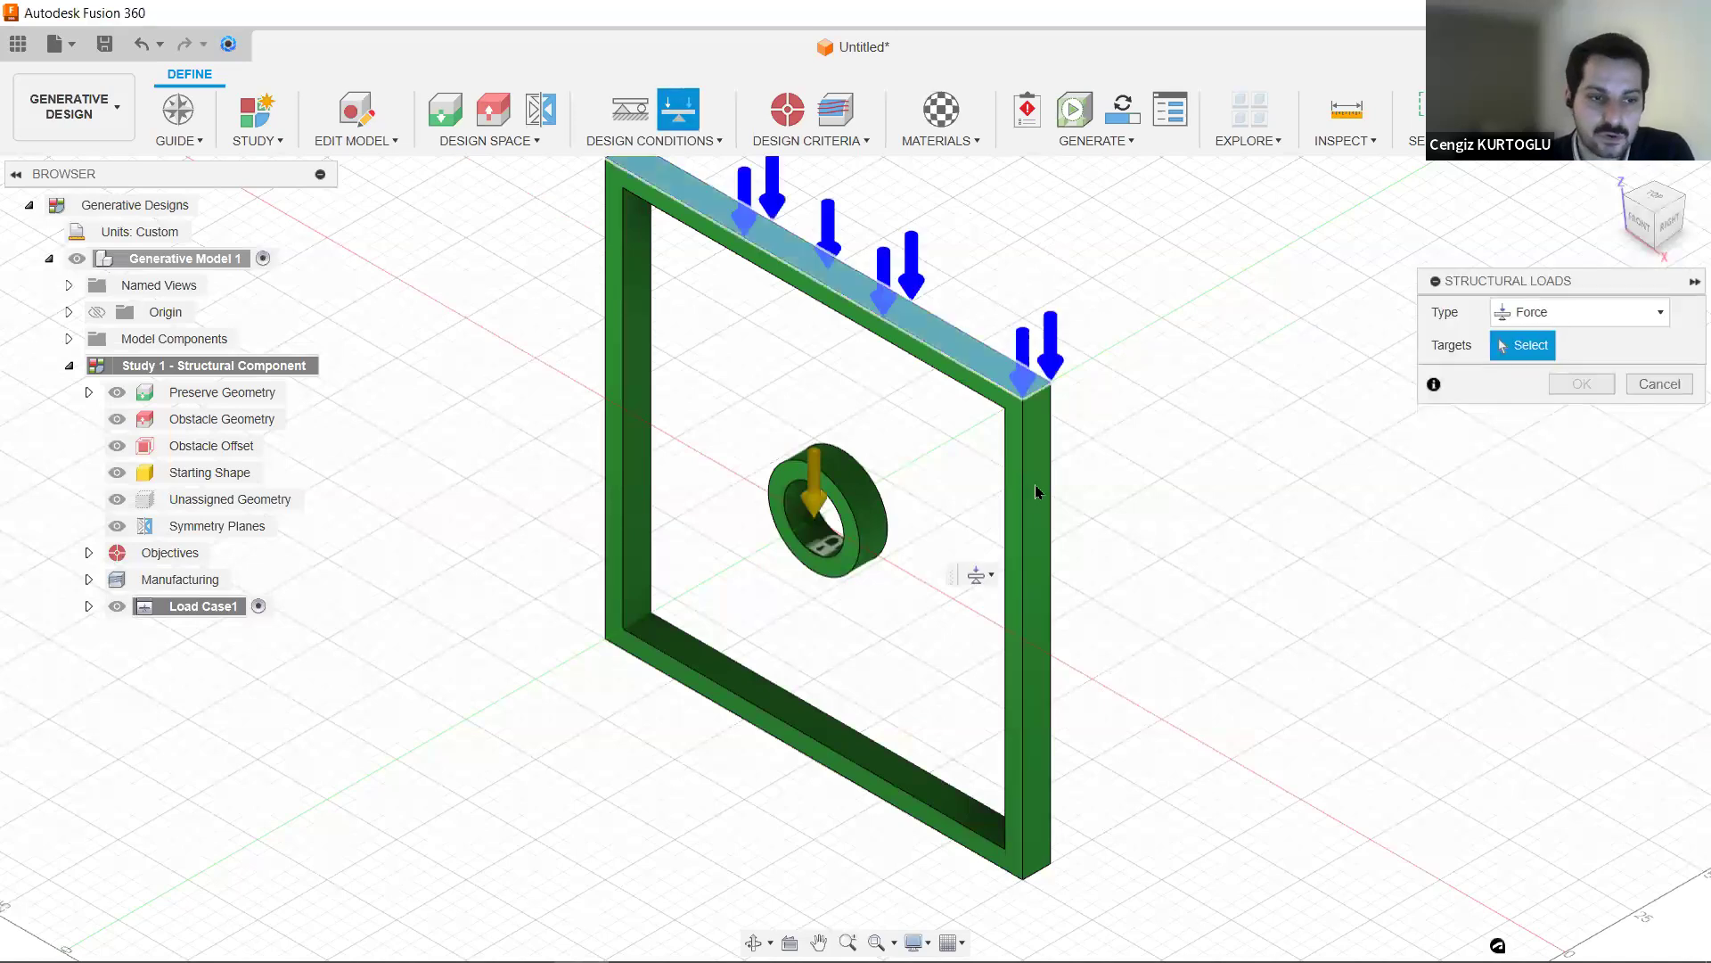
{"action": "left_click", "coordinate": [1032, 490]}
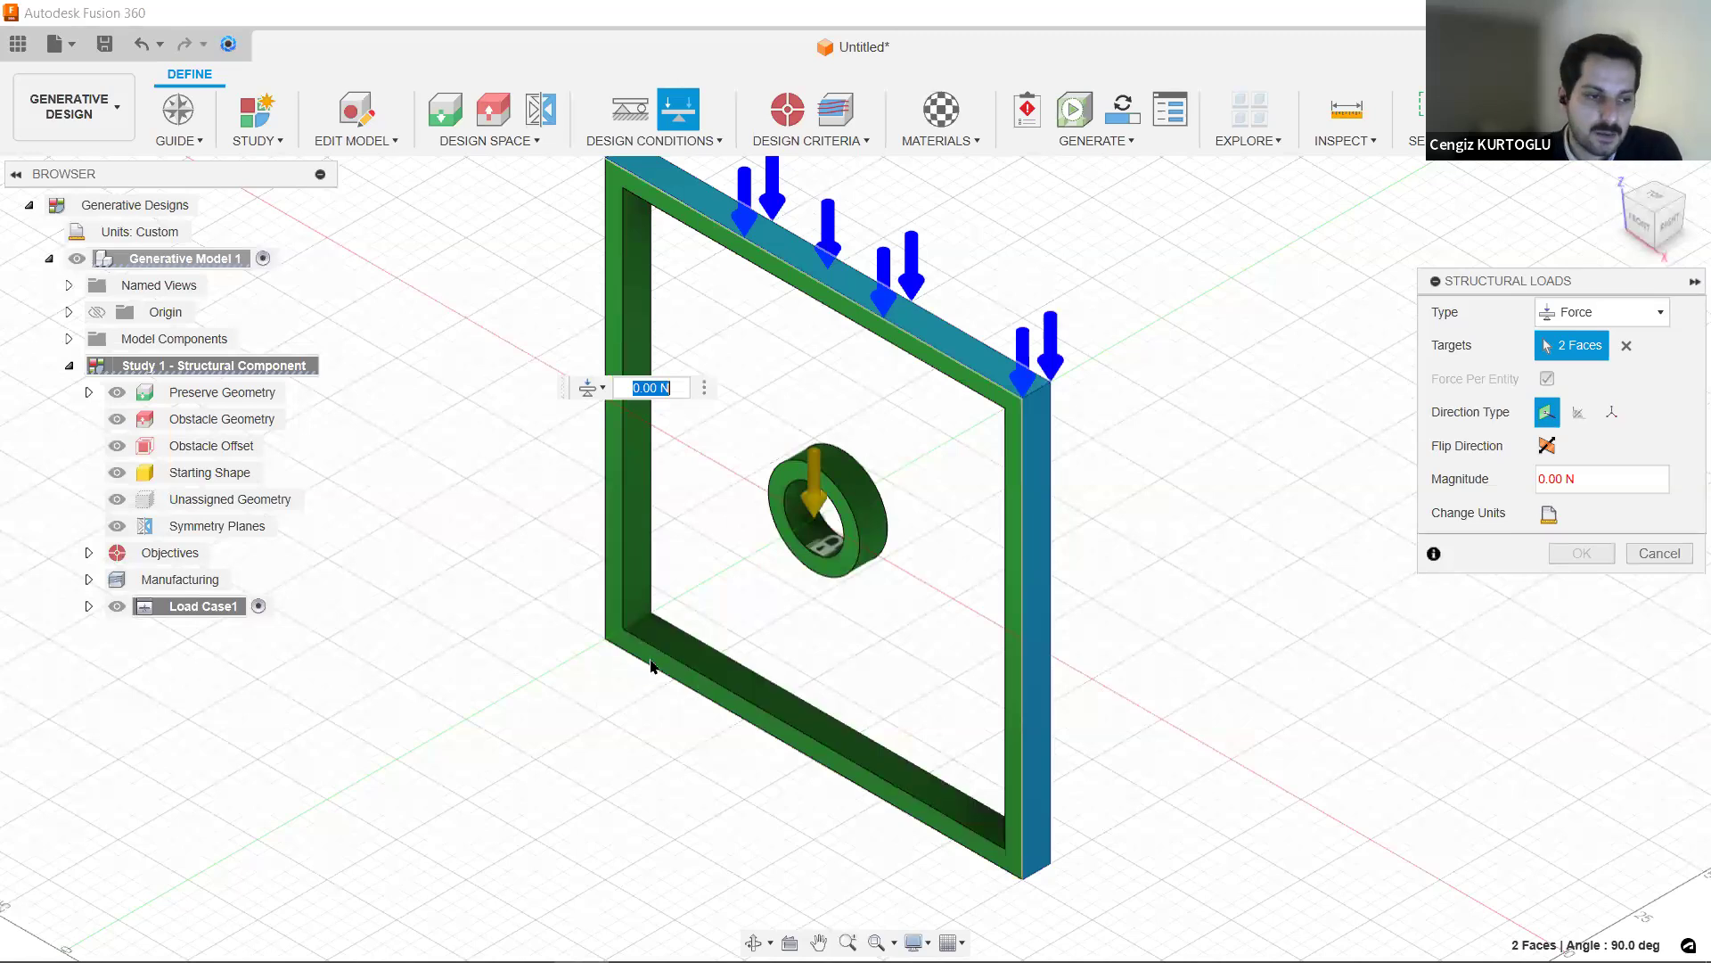
{"action": "left_click", "coordinate": [612, 540]}
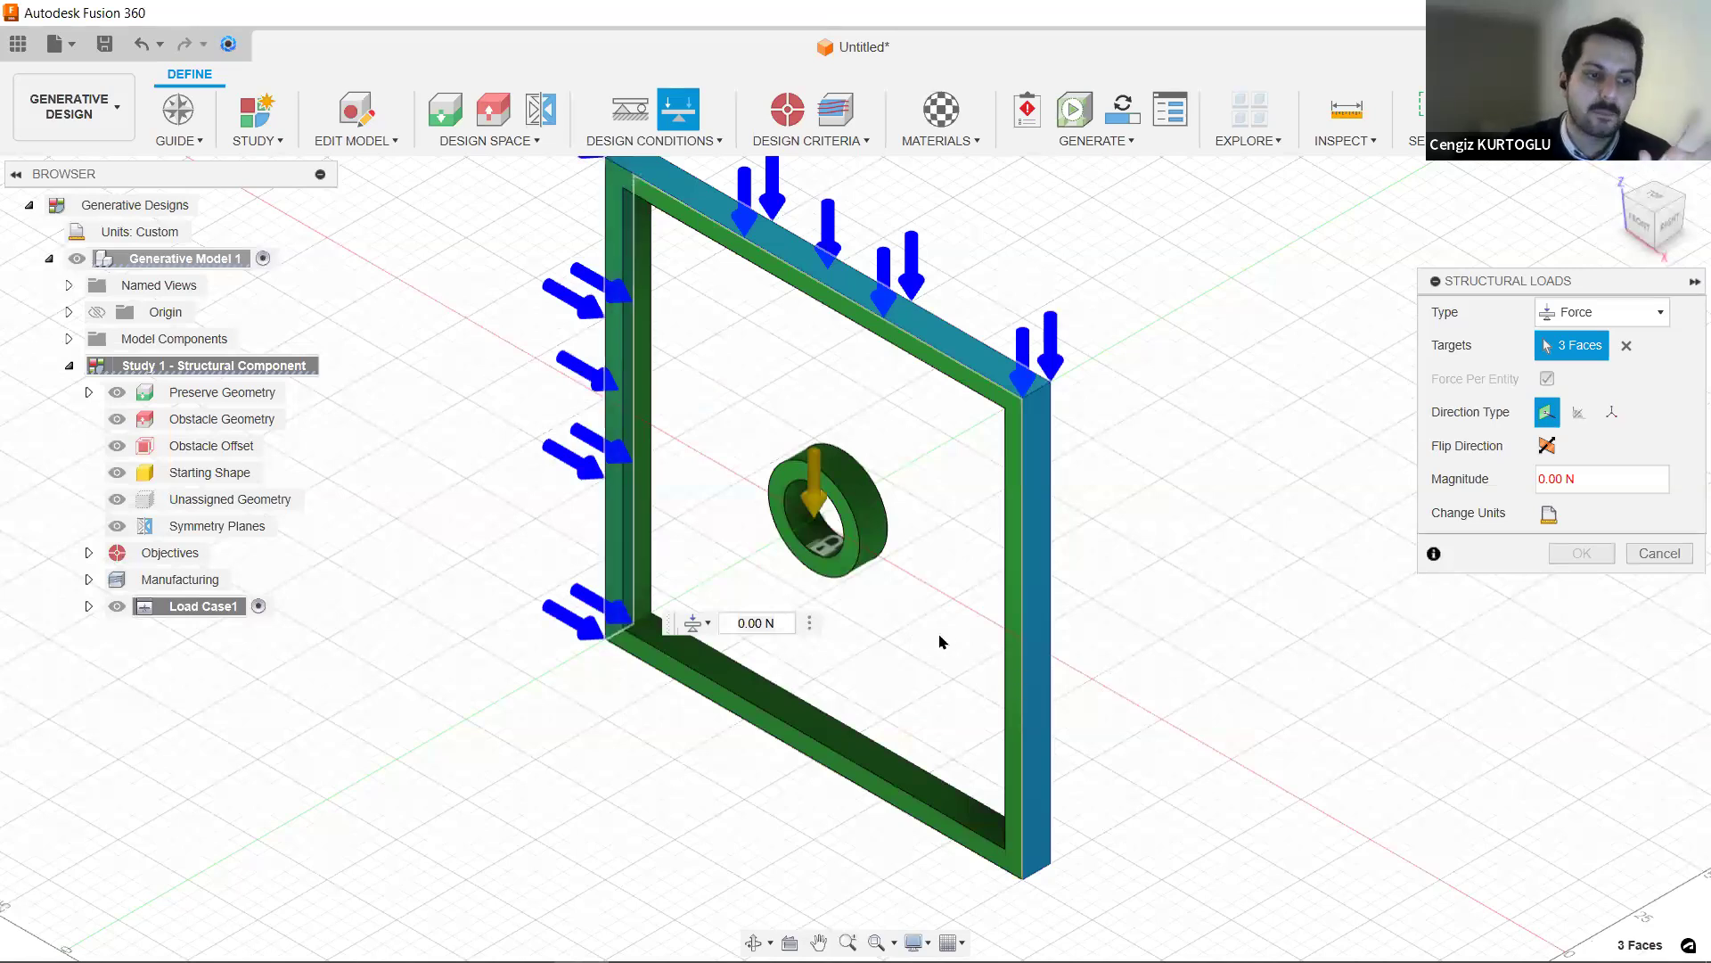
{"action": "left_click", "coordinate": [768, 727]}
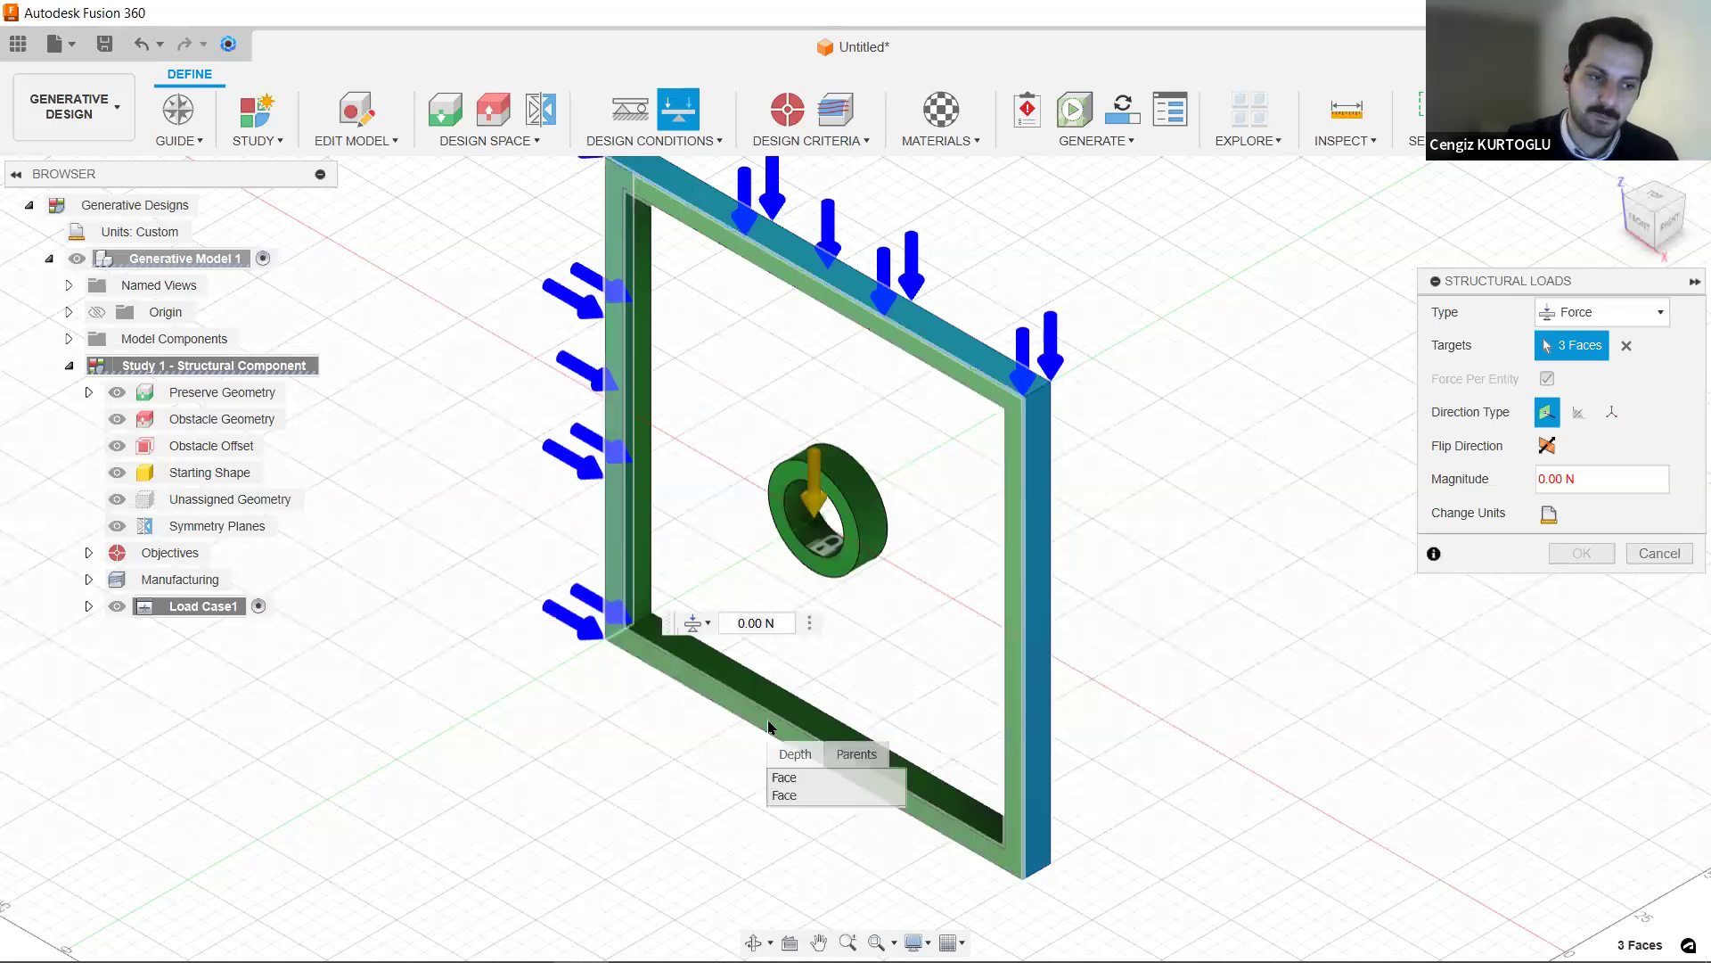
{"action": "left_click", "coordinate": [794, 787]}
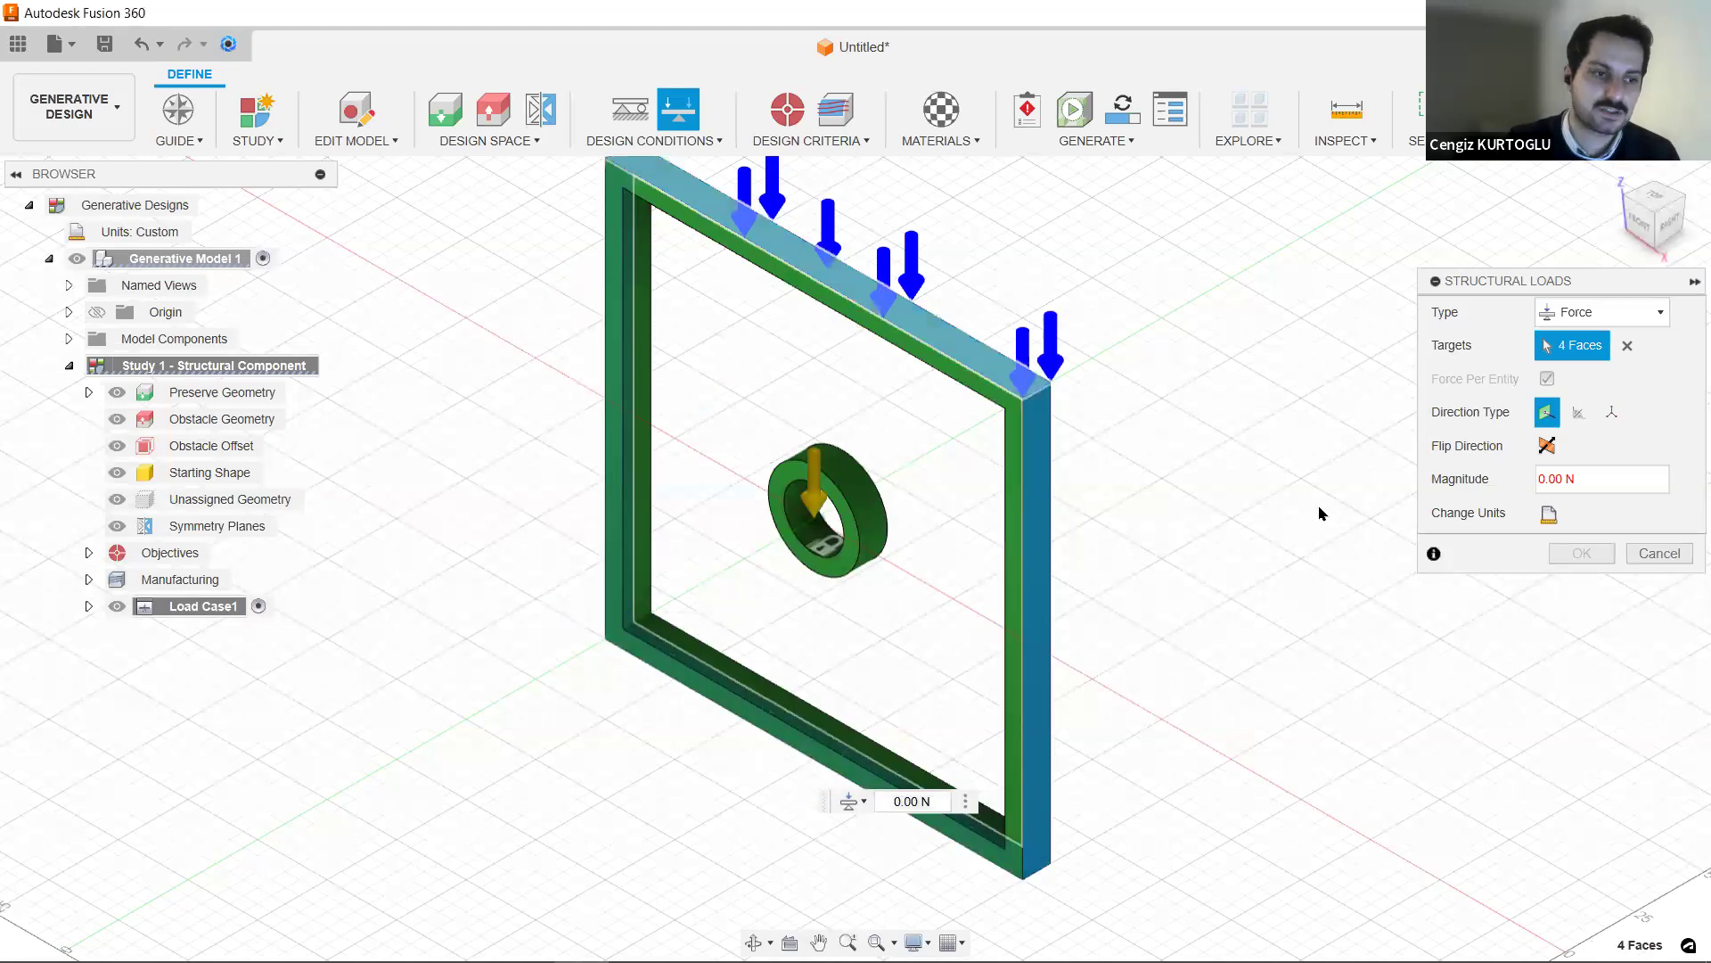
{"action": "scroll", "coordinate": [1297, 500], "scroll_direction": "down", "scroll_amount": 2}
{"action": "middle_click_drag", "start_coordinate": [1071, 613], "coordinate": [1034, 612]}
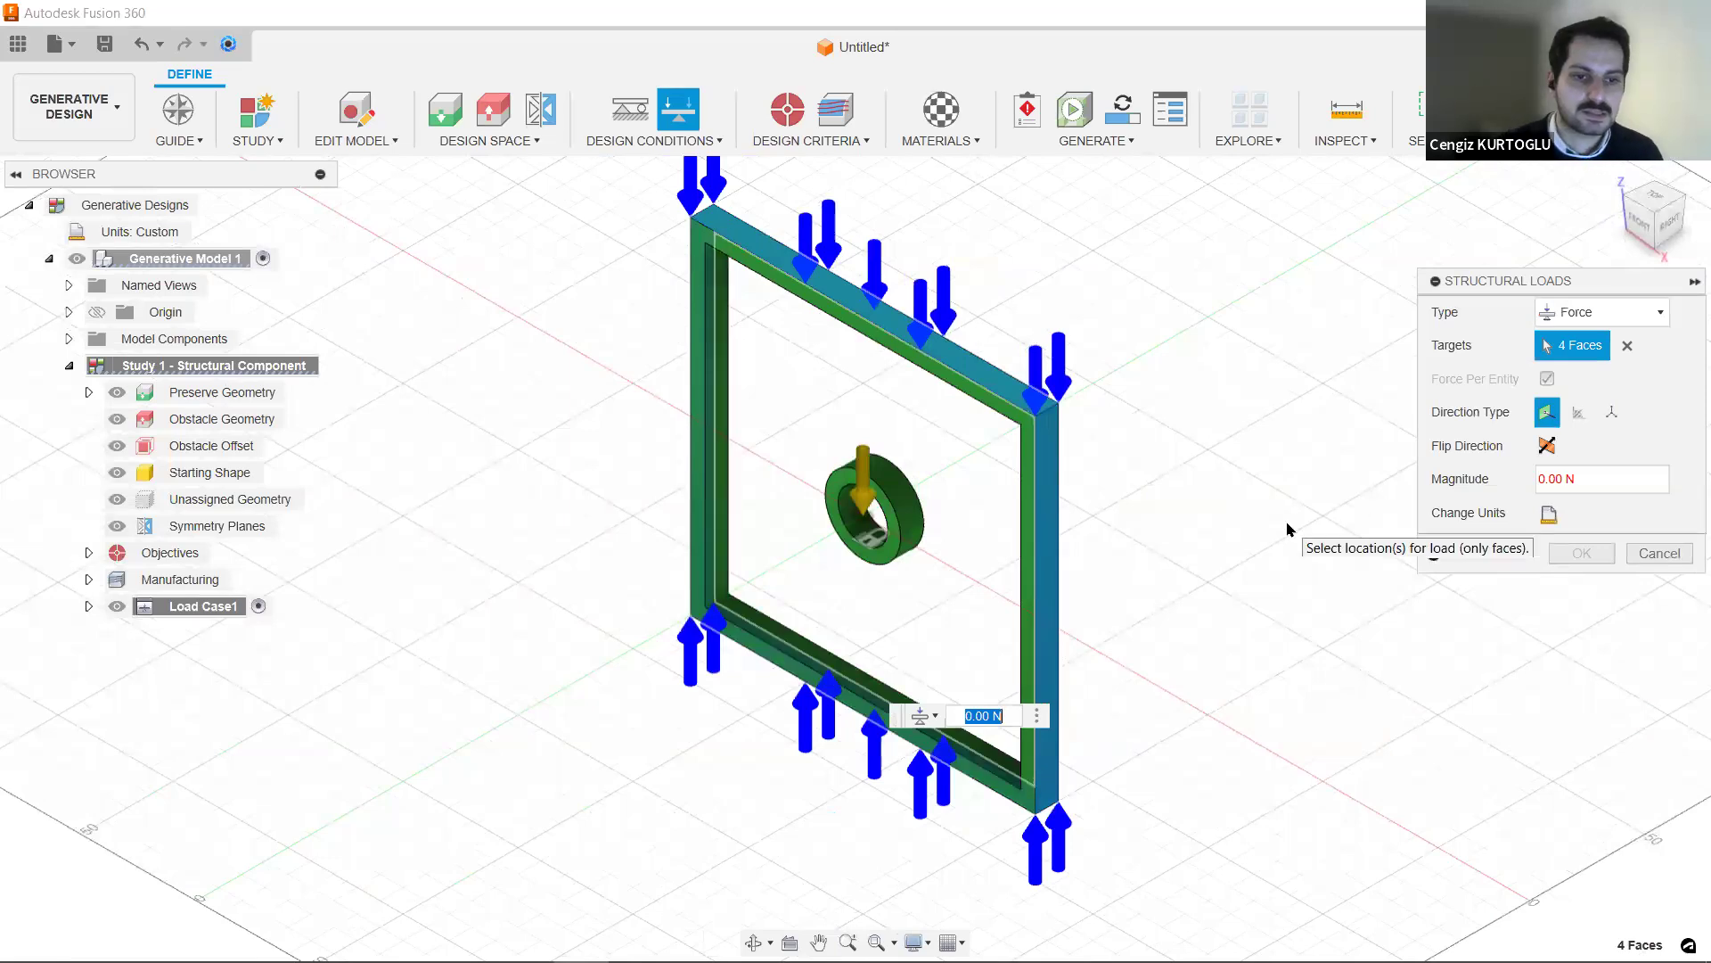
{"action": "middle_click_drag", "start_coordinate": [1288, 529], "coordinate": [1332, 556], "text": "shift"}
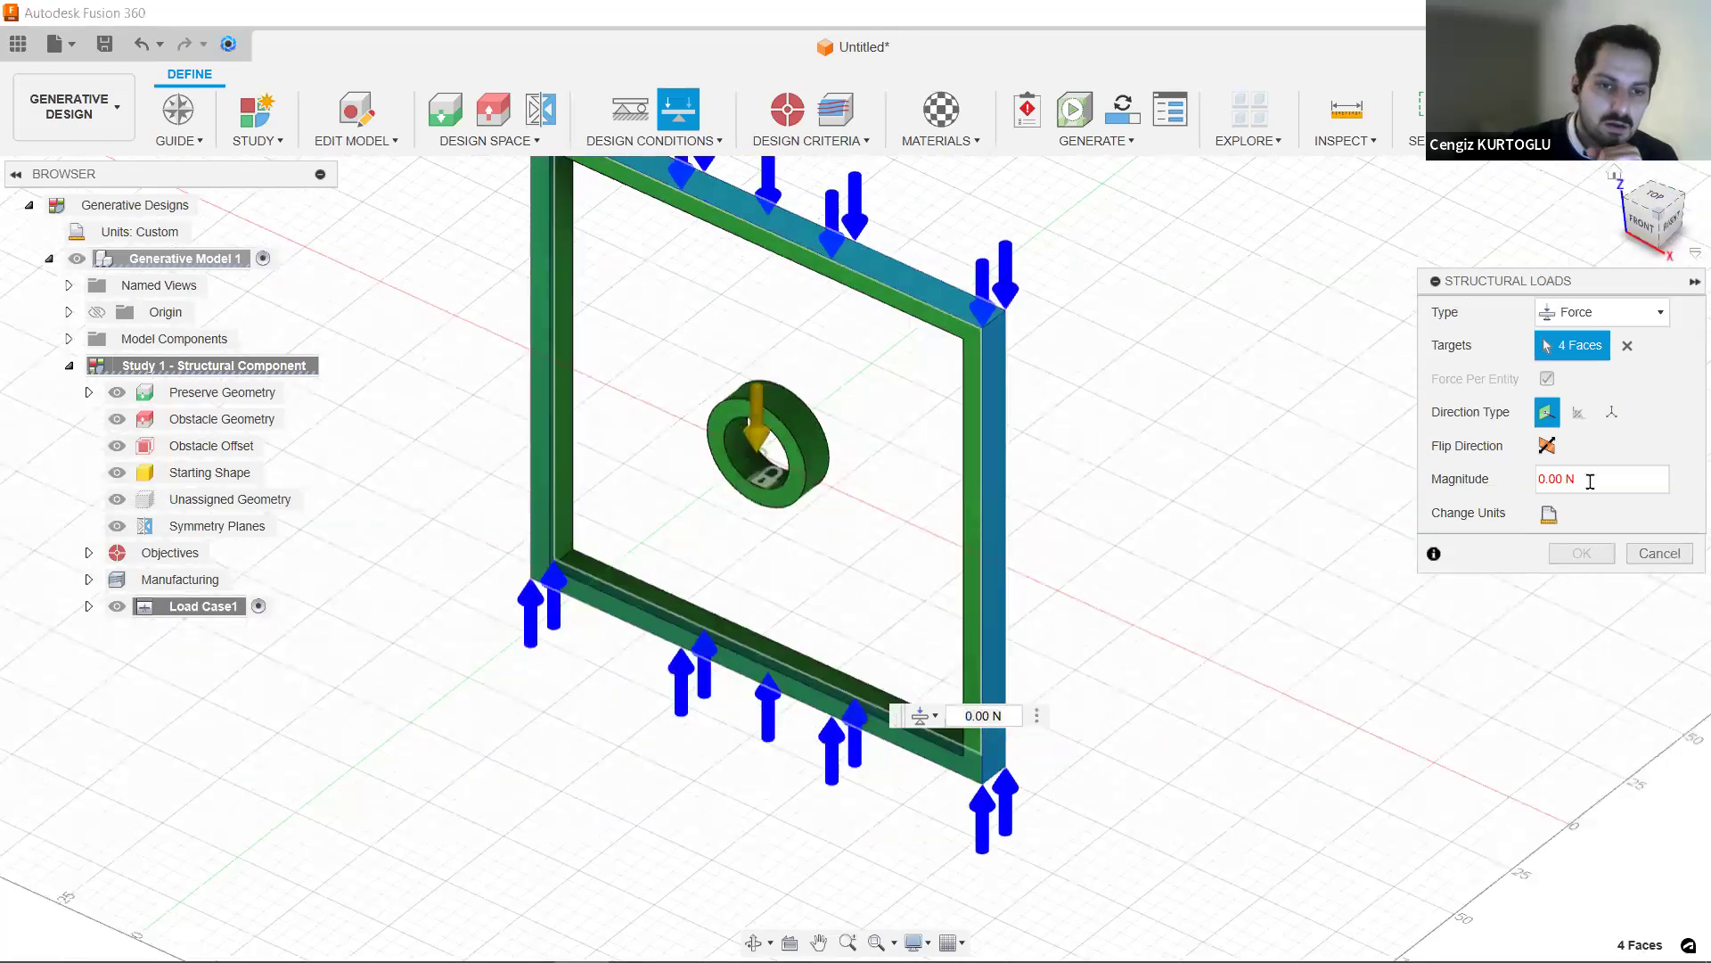
- Set the force magnitude to -10000 N for the frame's faces and show the unit options
{"action": "left_click", "coordinate": [1516, 480]}
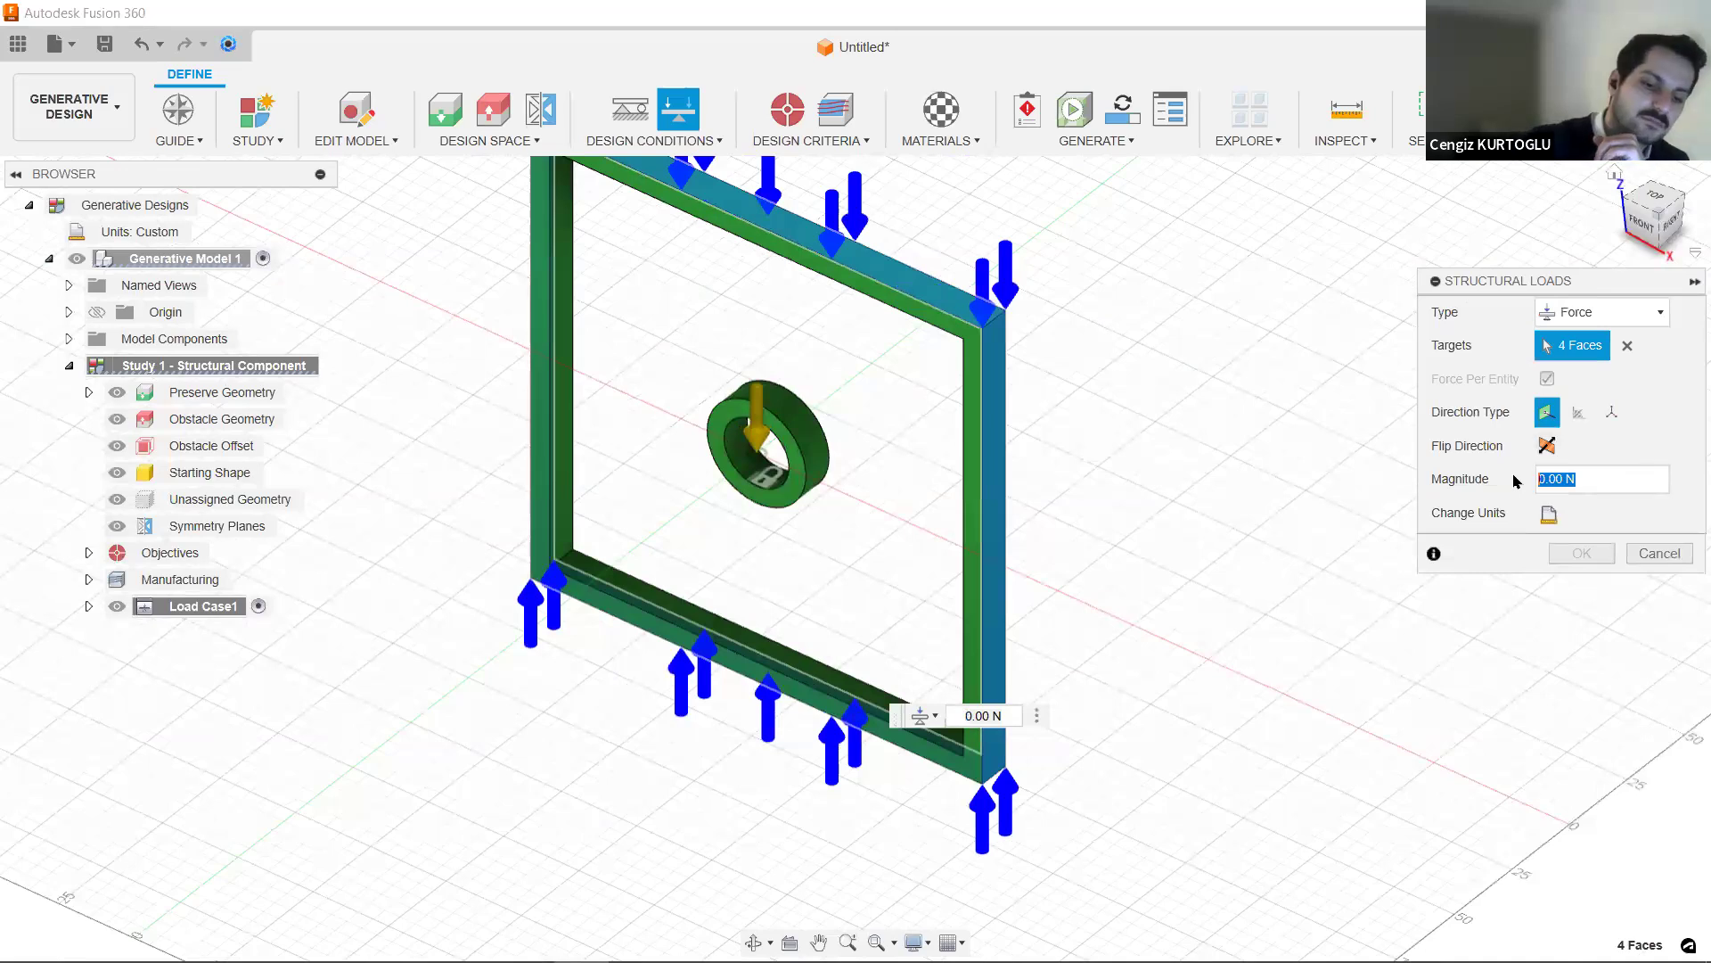
{"action": "type", "text": "-1000"}
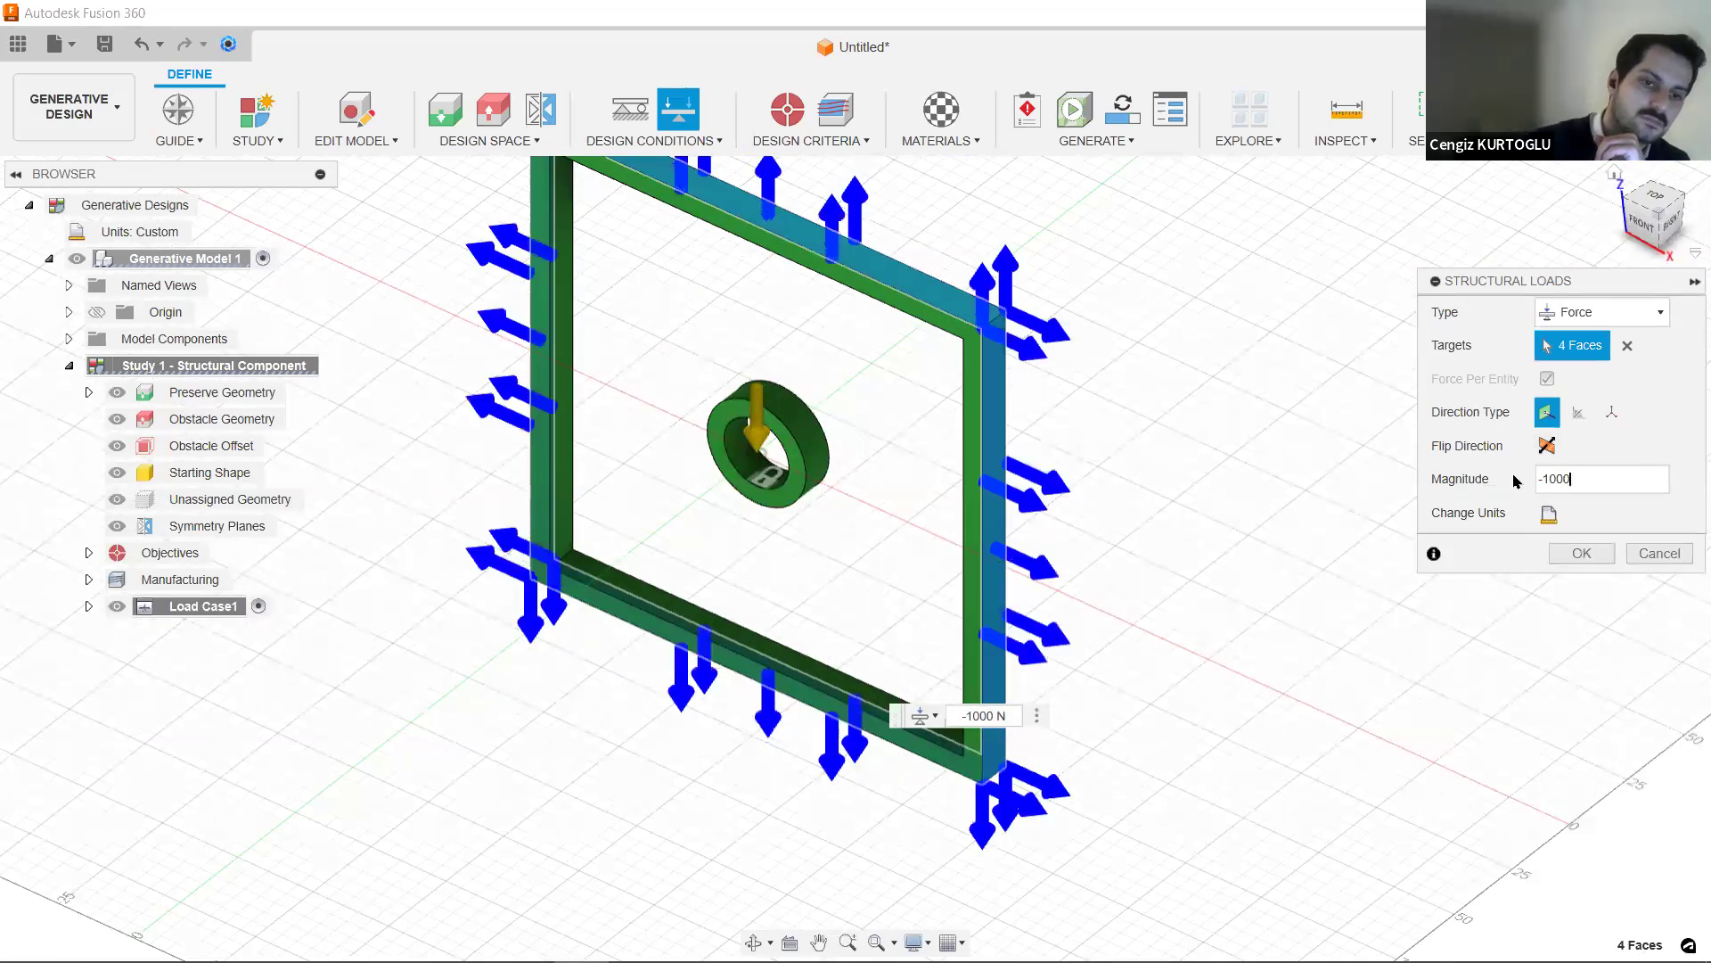
{"action": "type", "text": "0"}
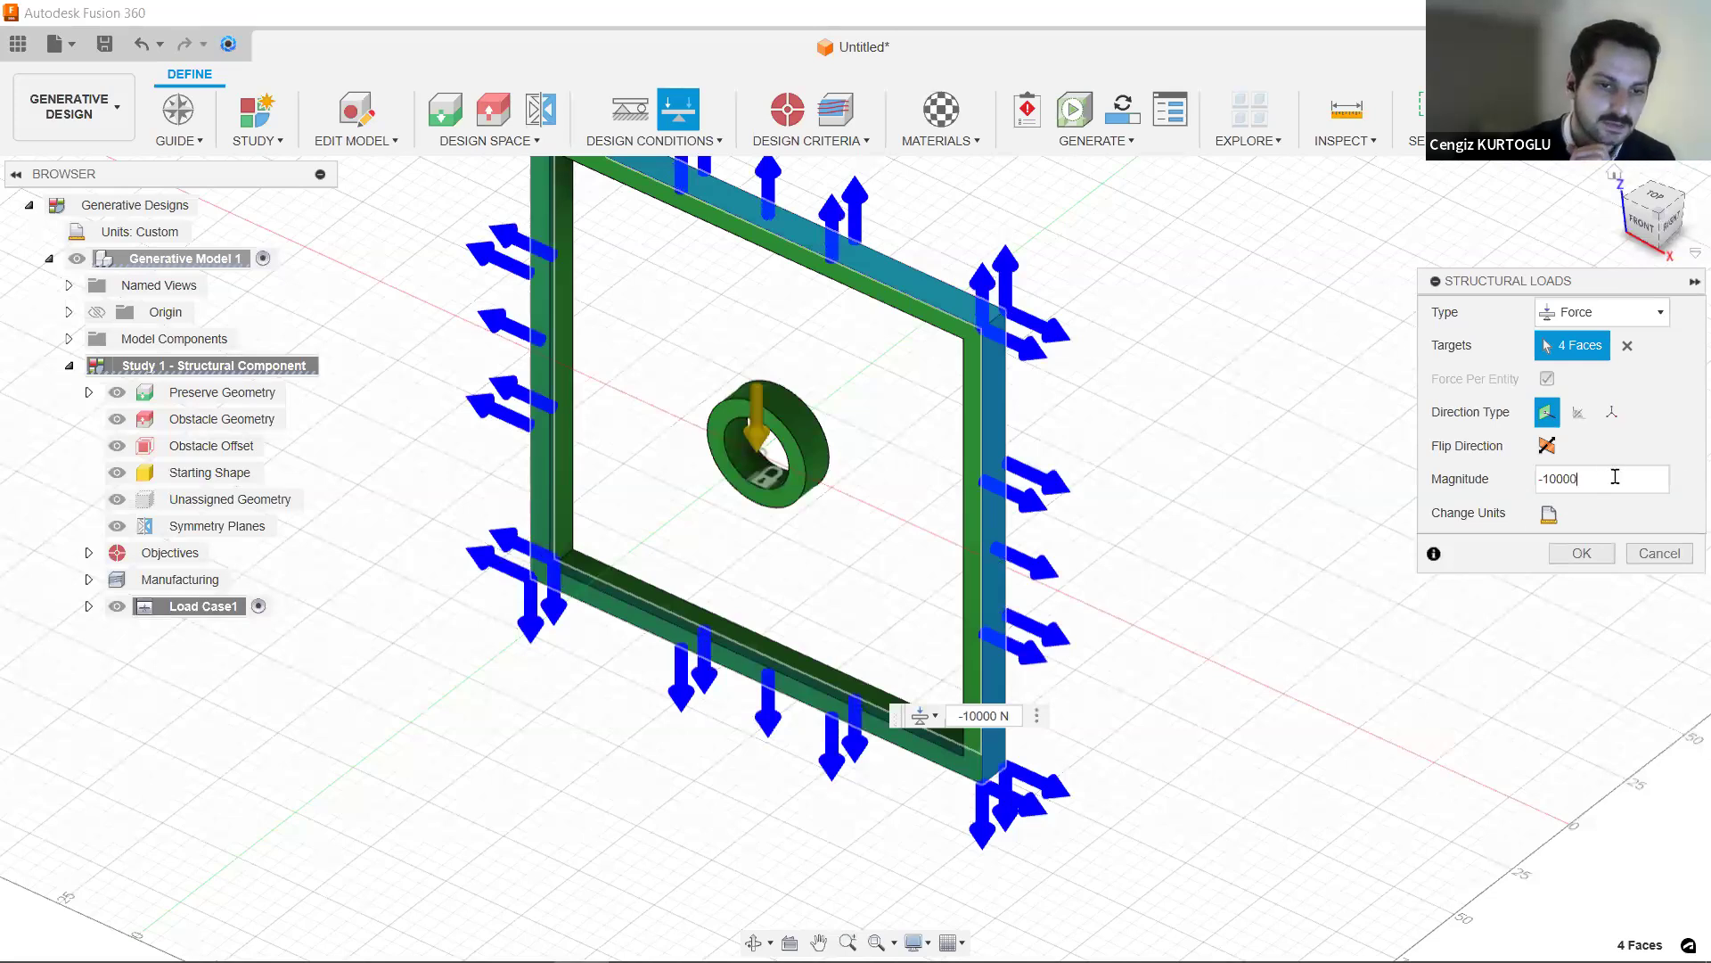
{"action": "left_click", "coordinate": [1548, 515]}
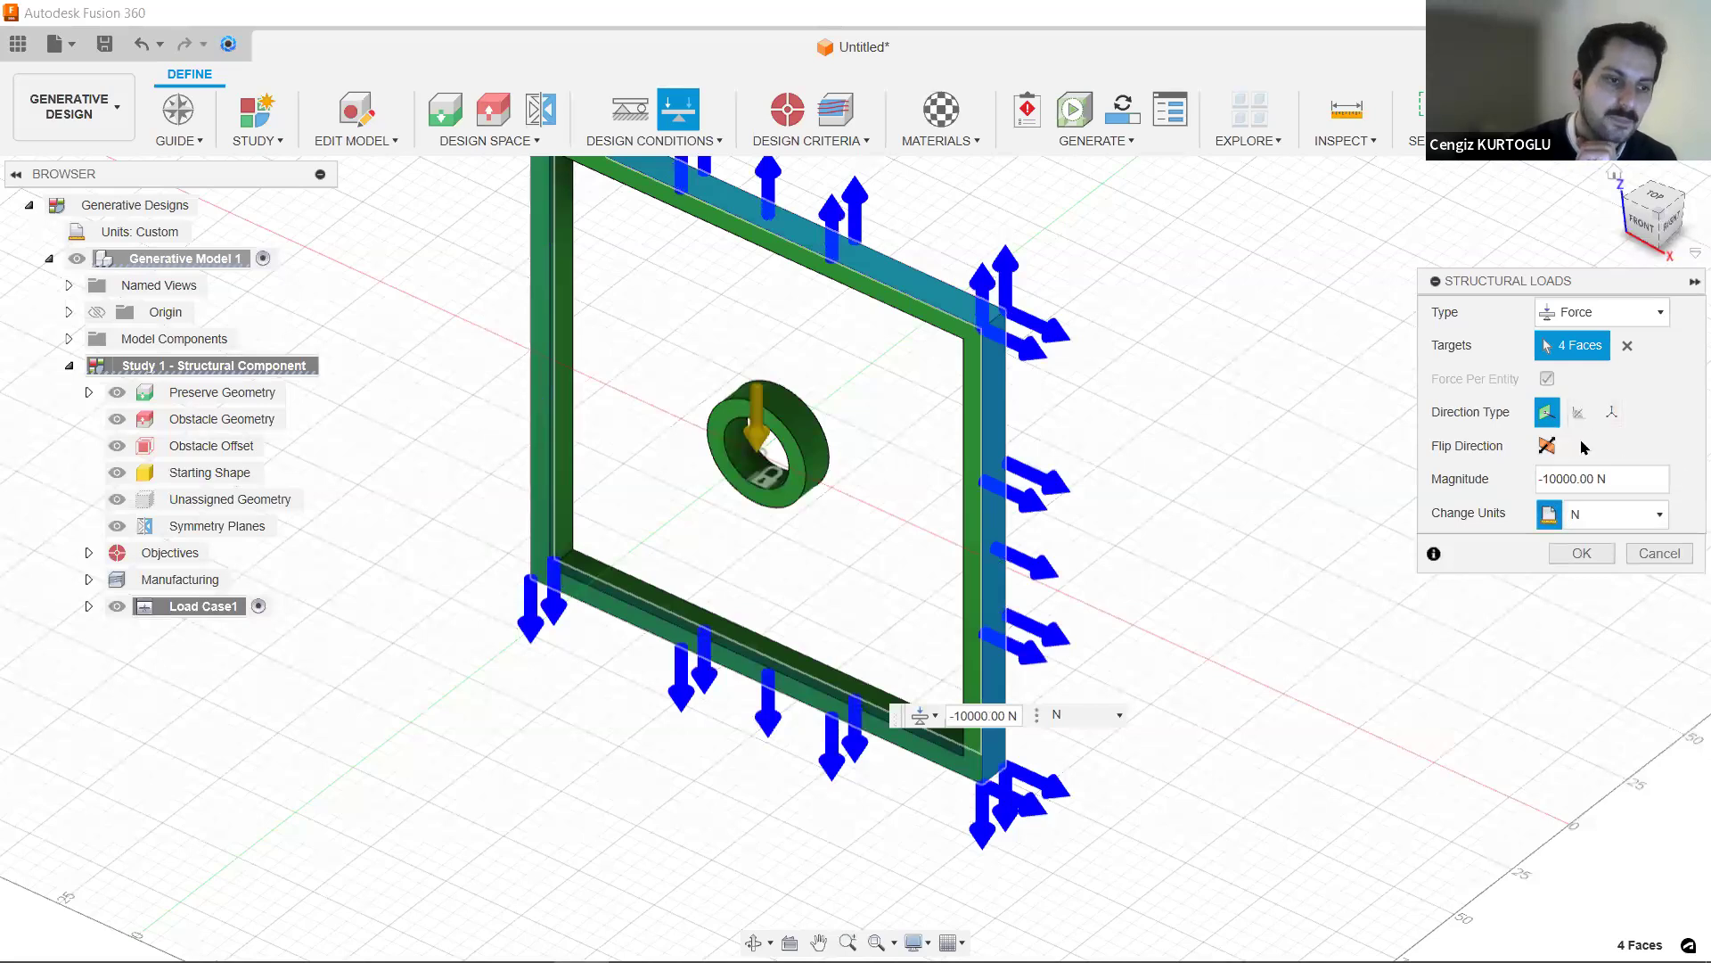
{"action": "middle_click_drag", "start_coordinate": [1366, 481], "coordinate": [1264, 452]}
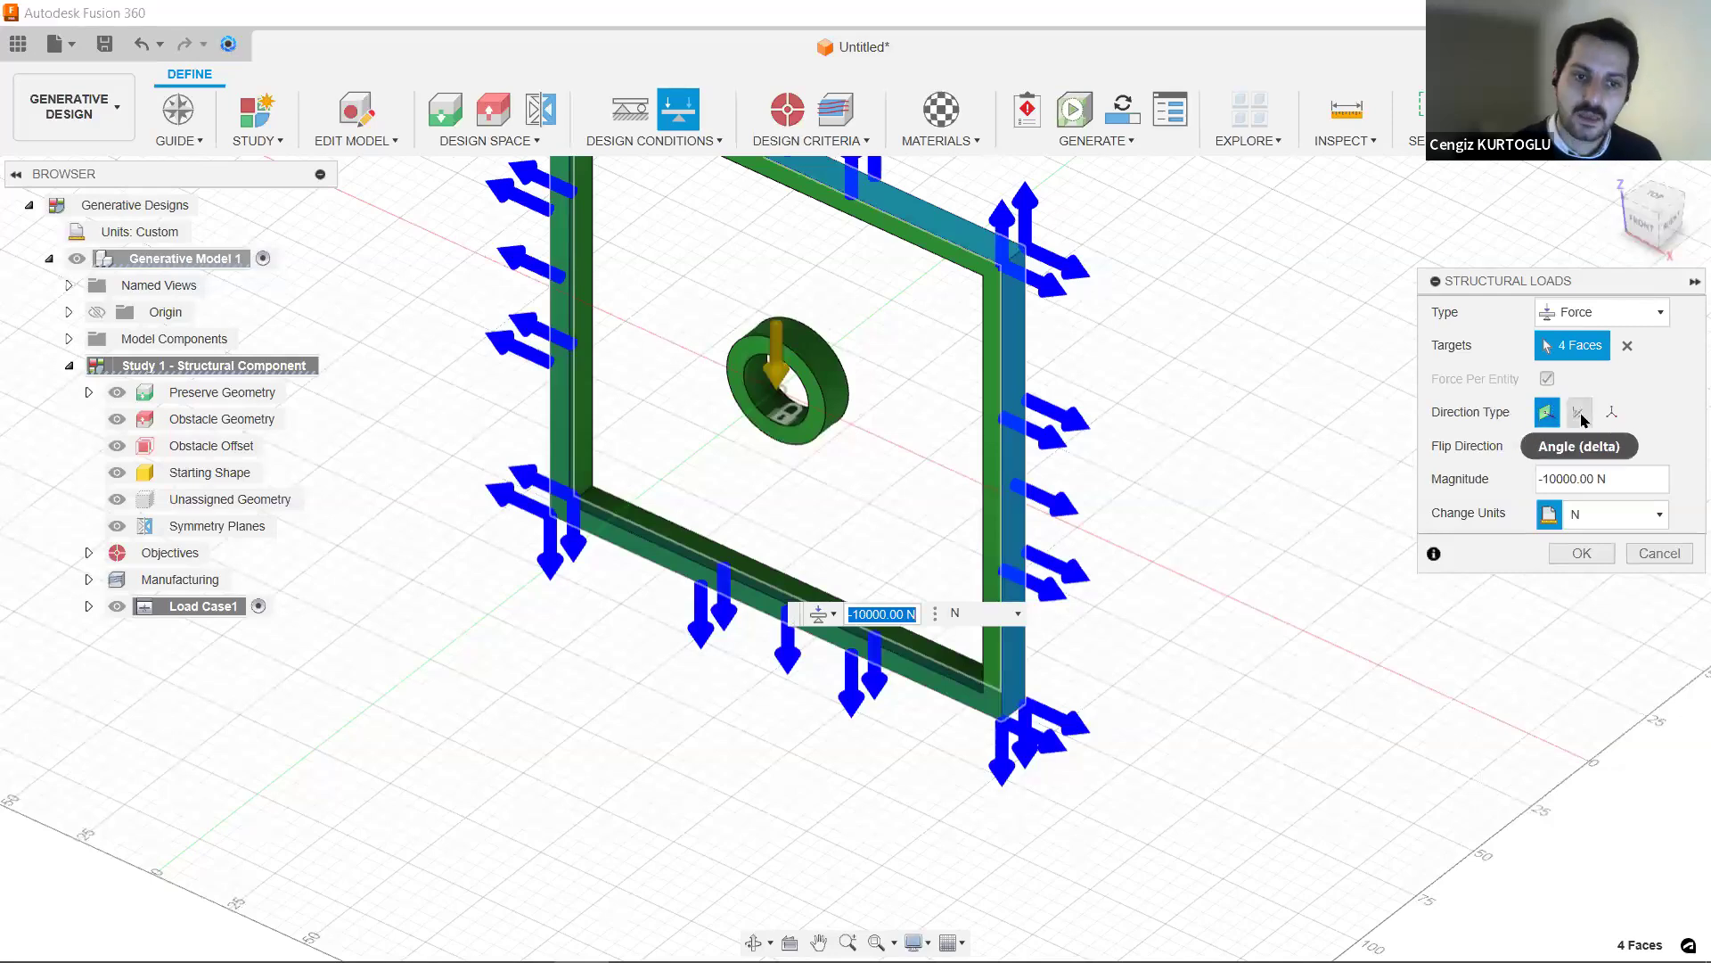
{"action": "left_click", "coordinate": [1580, 413]}
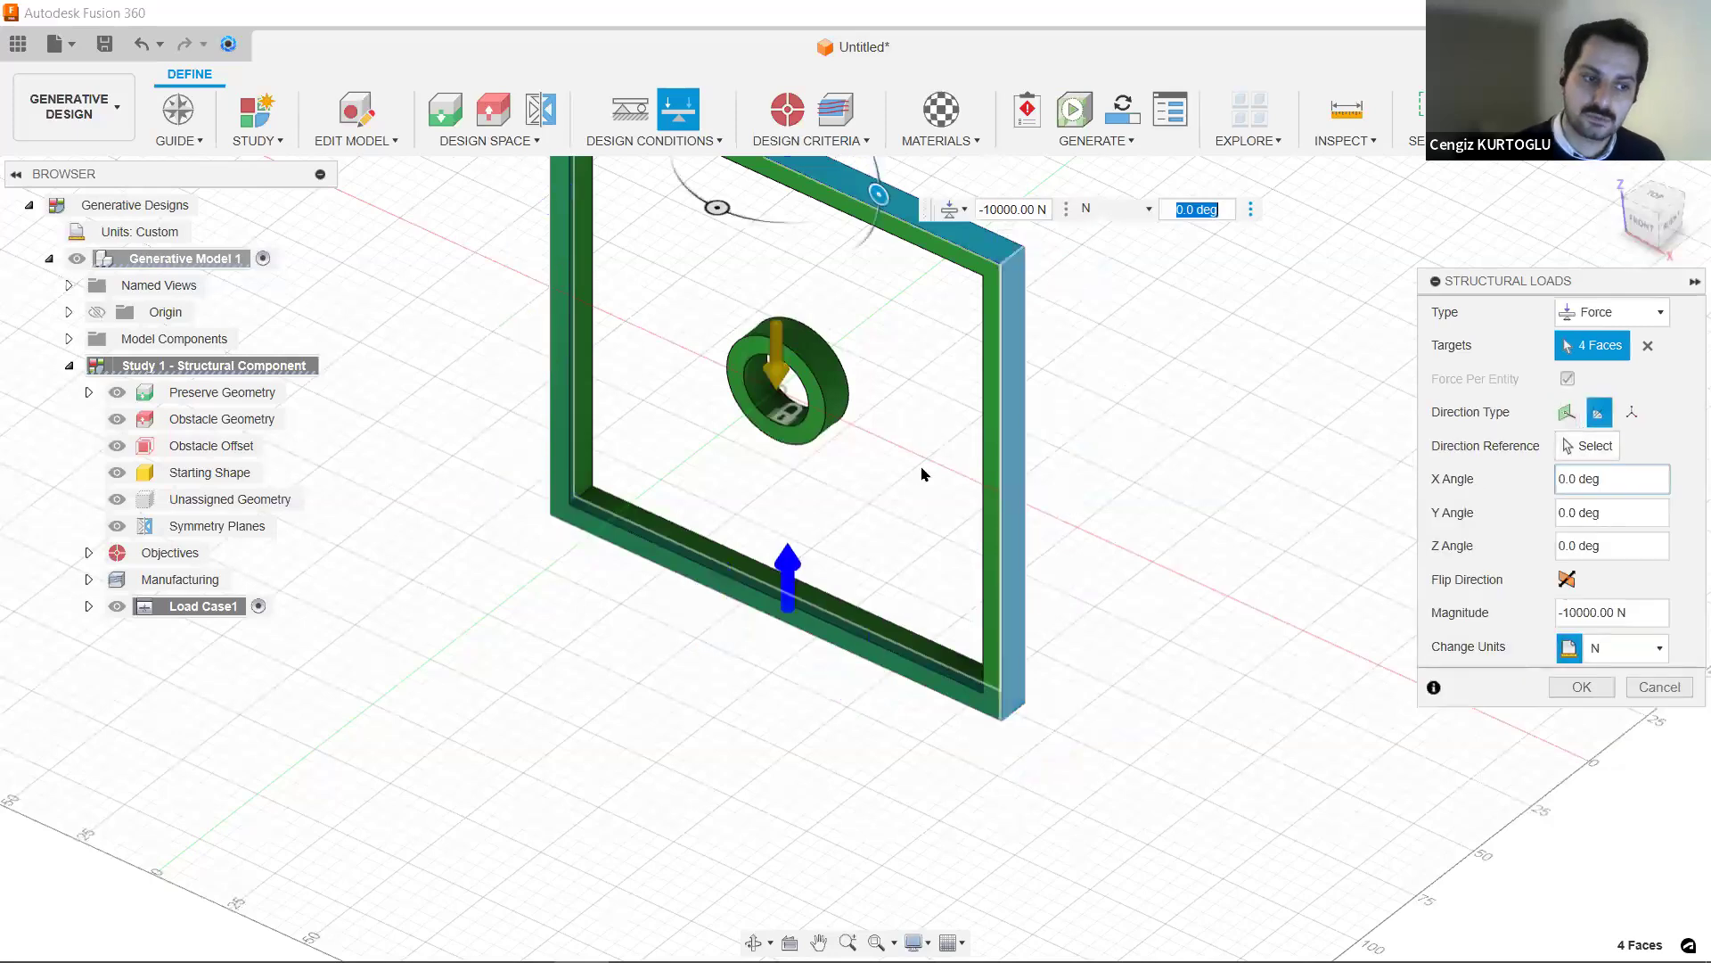
{"action": "left_click", "coordinate": [1635, 414]}
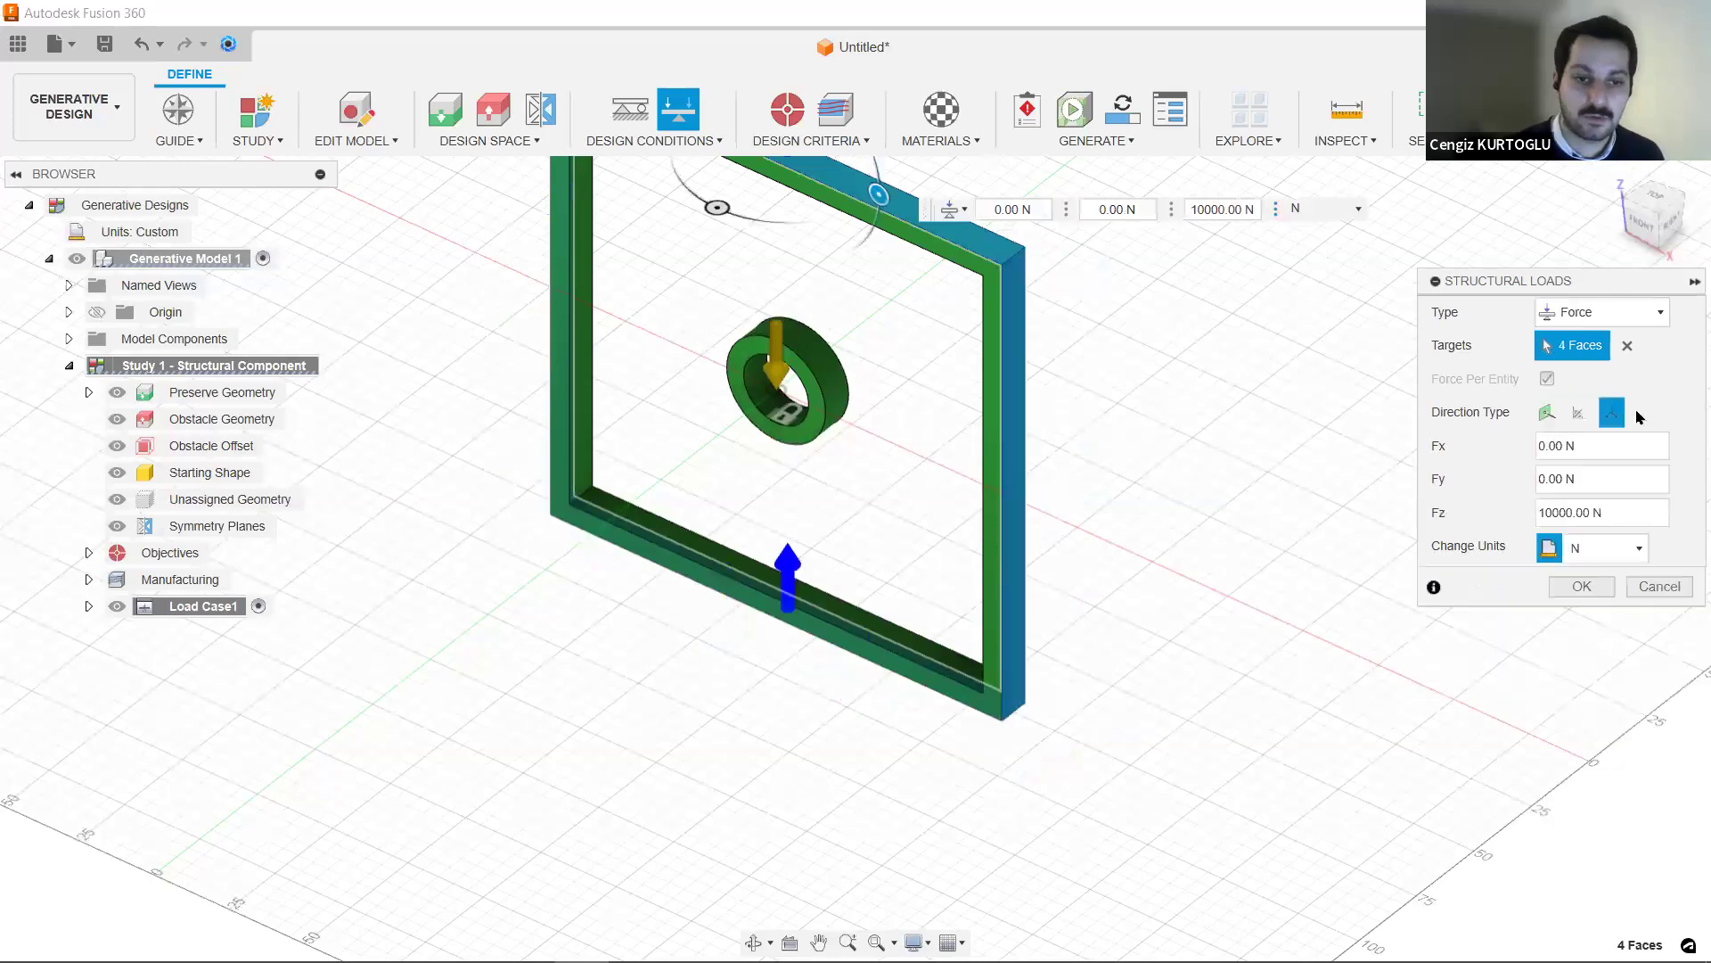
{"action": "left_click", "coordinate": [1547, 412]}
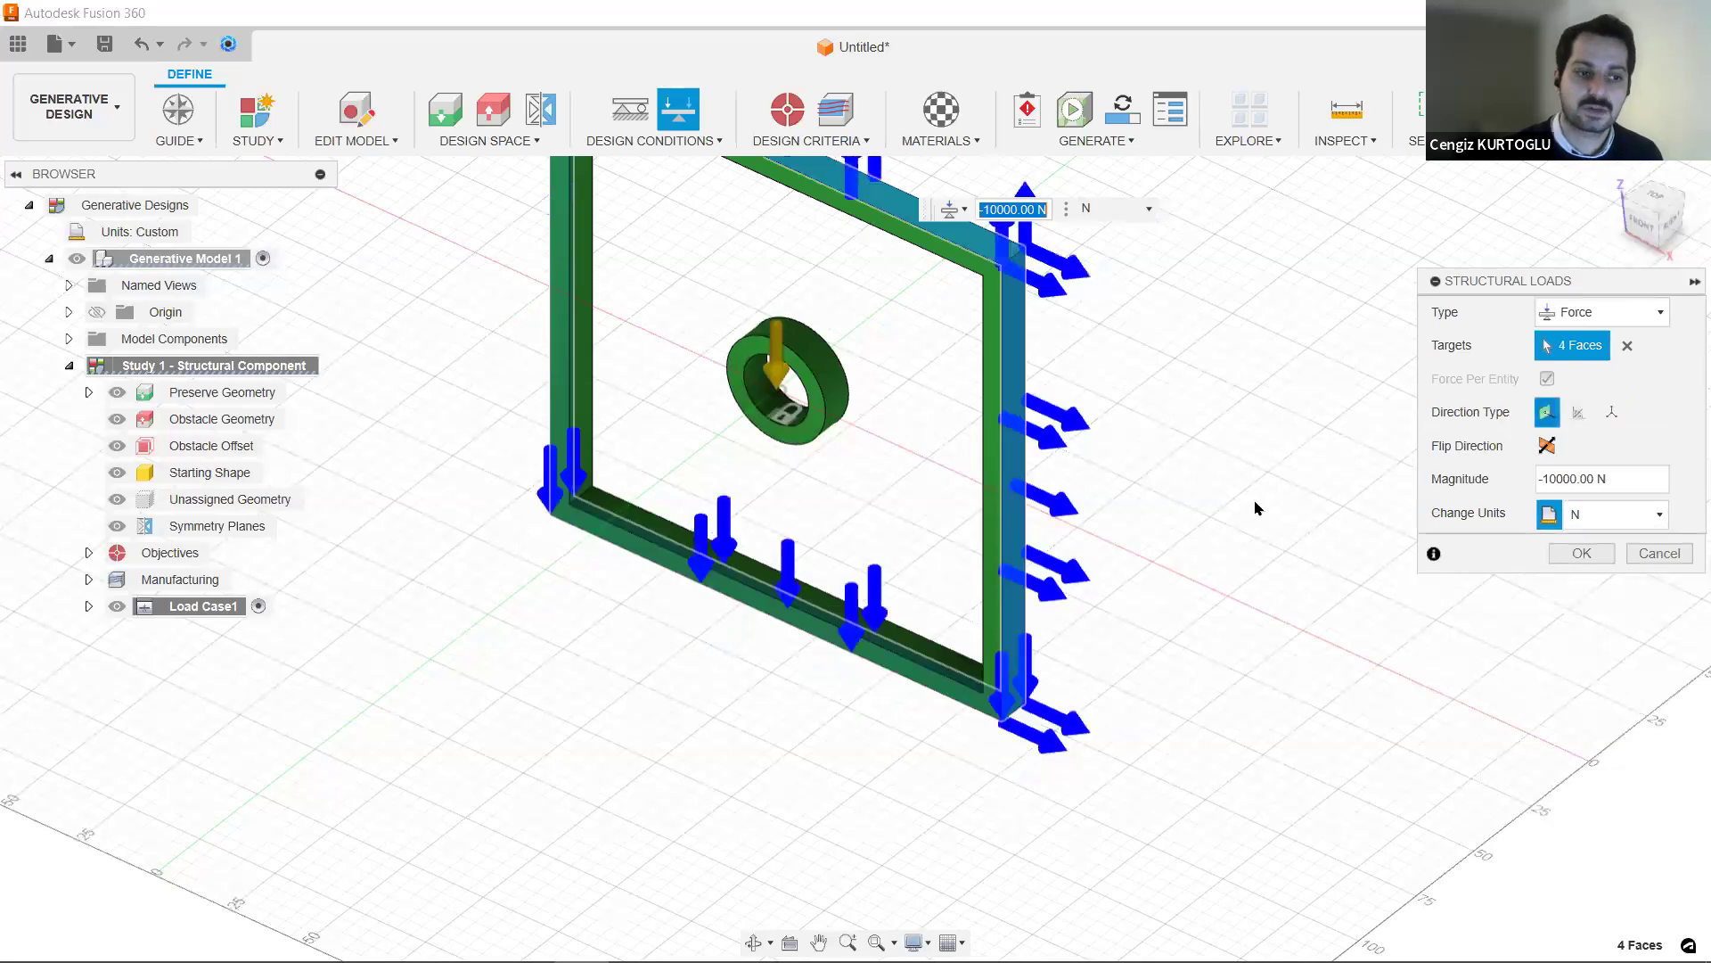
- Apply the force load normal to the square frame's four outer faces
{"action": "middle_click_drag", "start_coordinate": [1277, 473], "coordinate": [1310, 523], "text": "shift"}
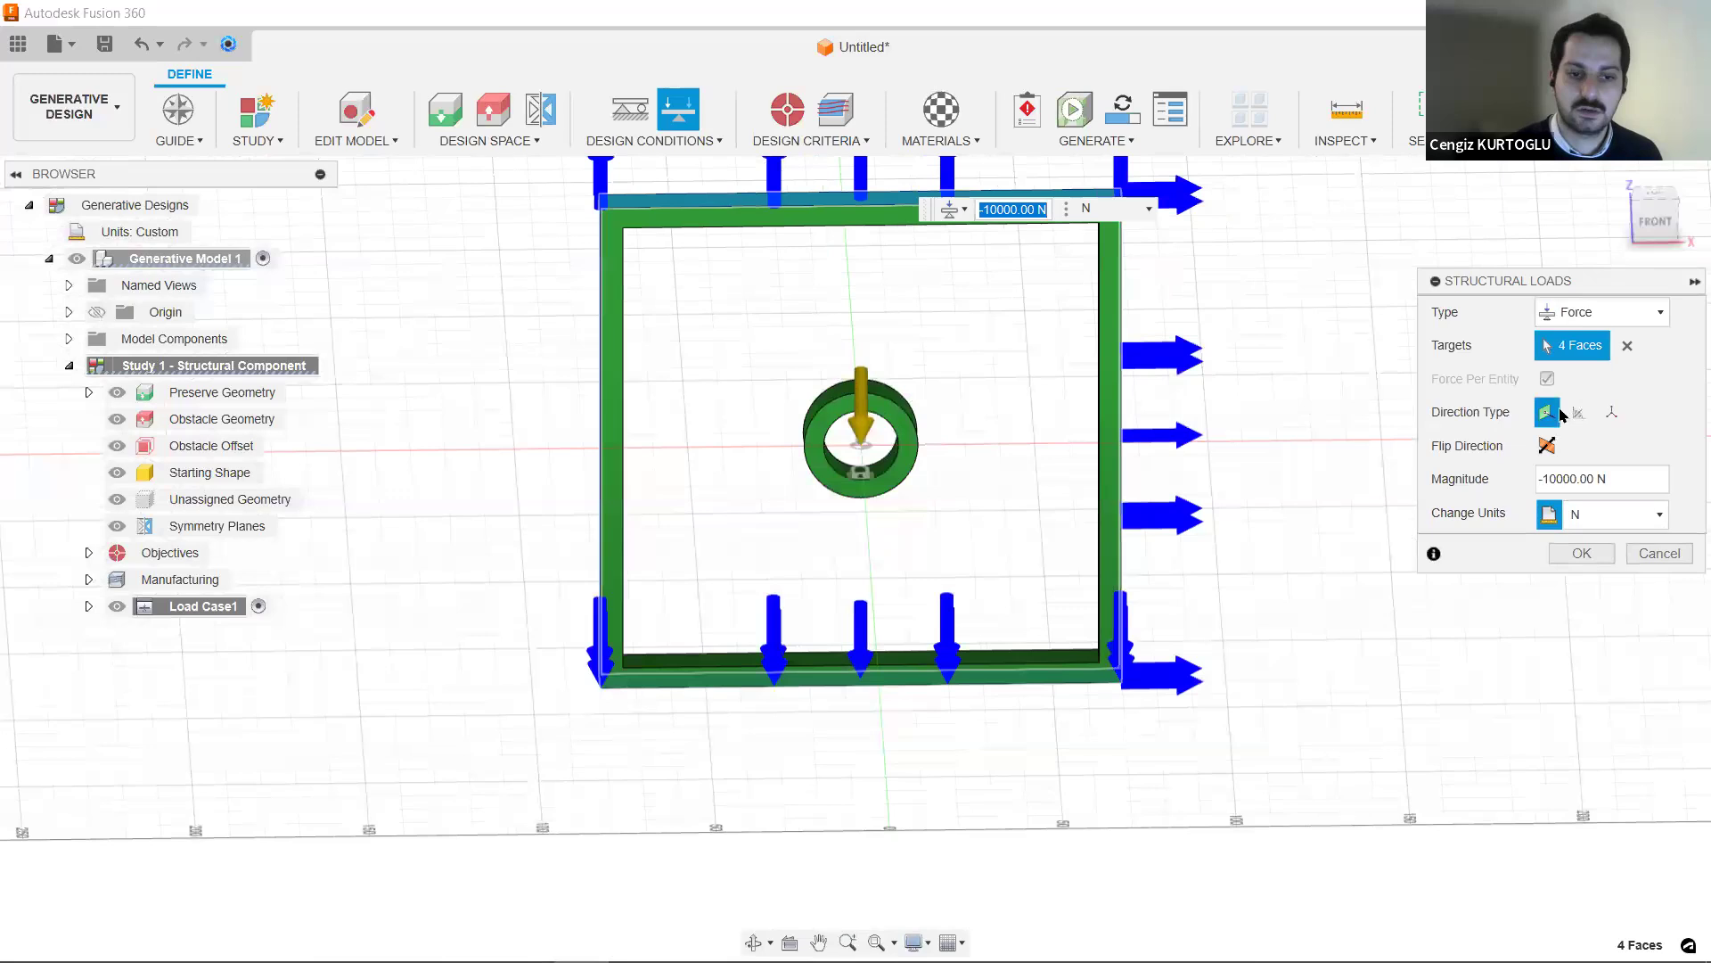
{"action": "middle_click_drag", "start_coordinate": [1390, 446], "coordinate": [1362, 474], "text": "shift"}
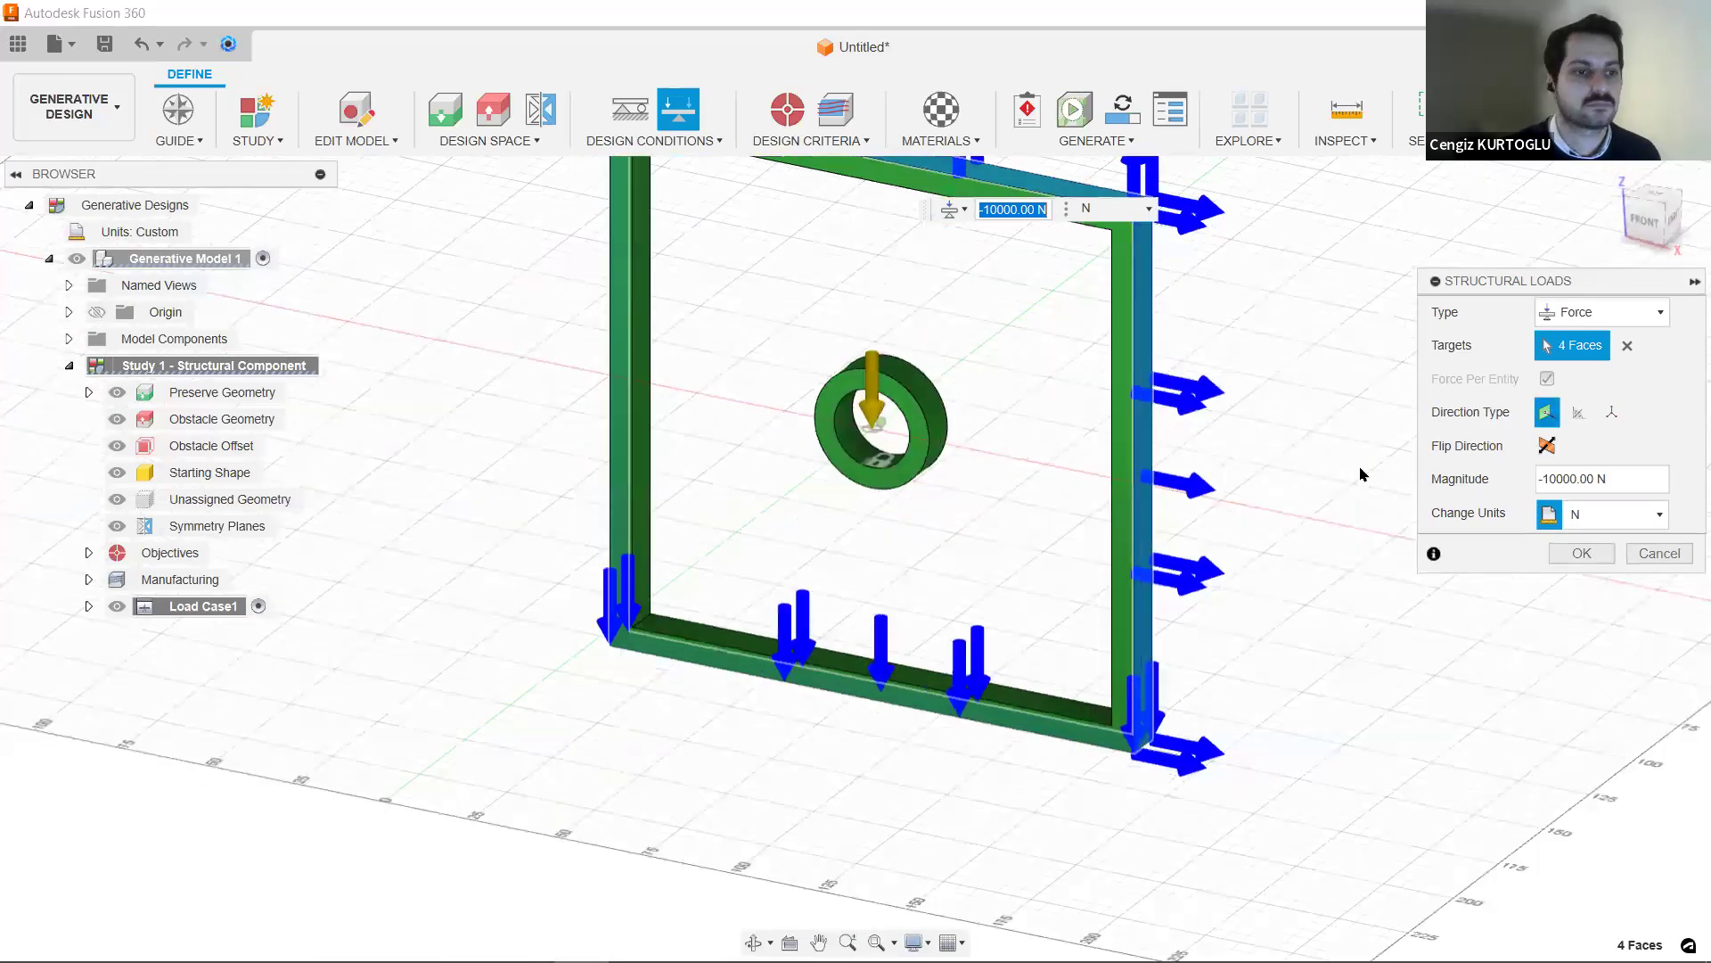
{"action": "middle_click_drag", "start_coordinate": [1335, 602], "coordinate": [1533, 560], "text": "shift"}
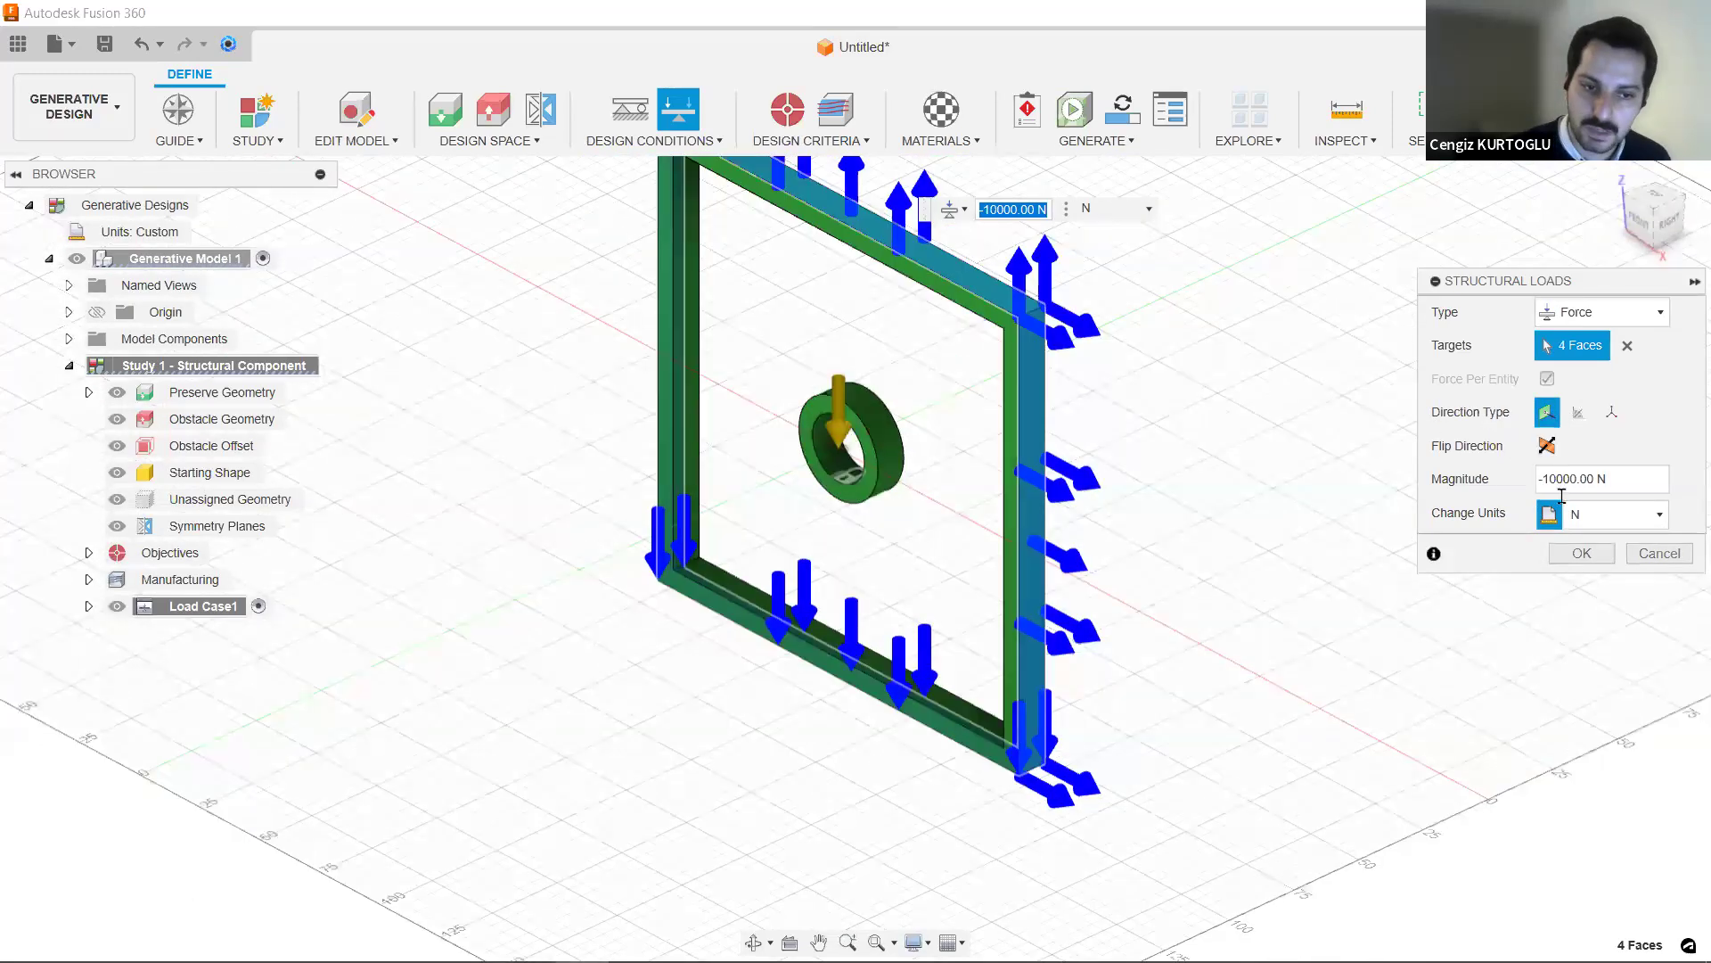
{"action": "left_click", "coordinate": [1580, 554]}
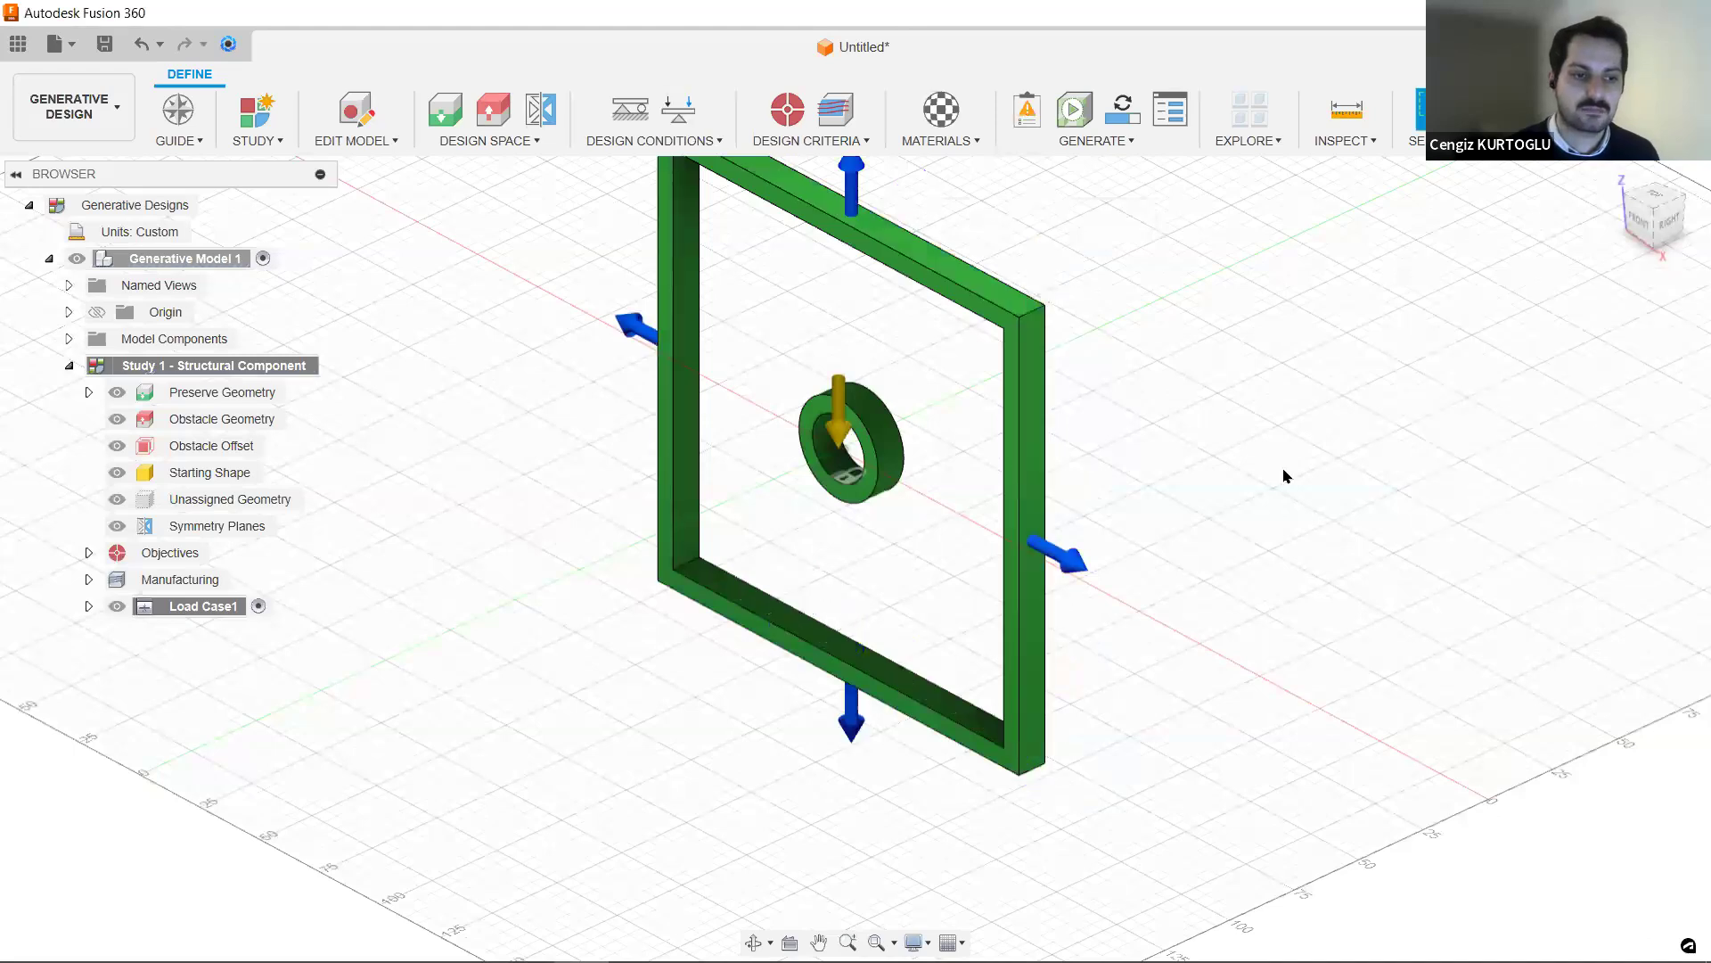
- Set the study objective to Minimize Mass with a safety factor of 1
{"action": "middle_click_drag", "start_coordinate": [1284, 475], "coordinate": [1361, 442], "text": "shift"}
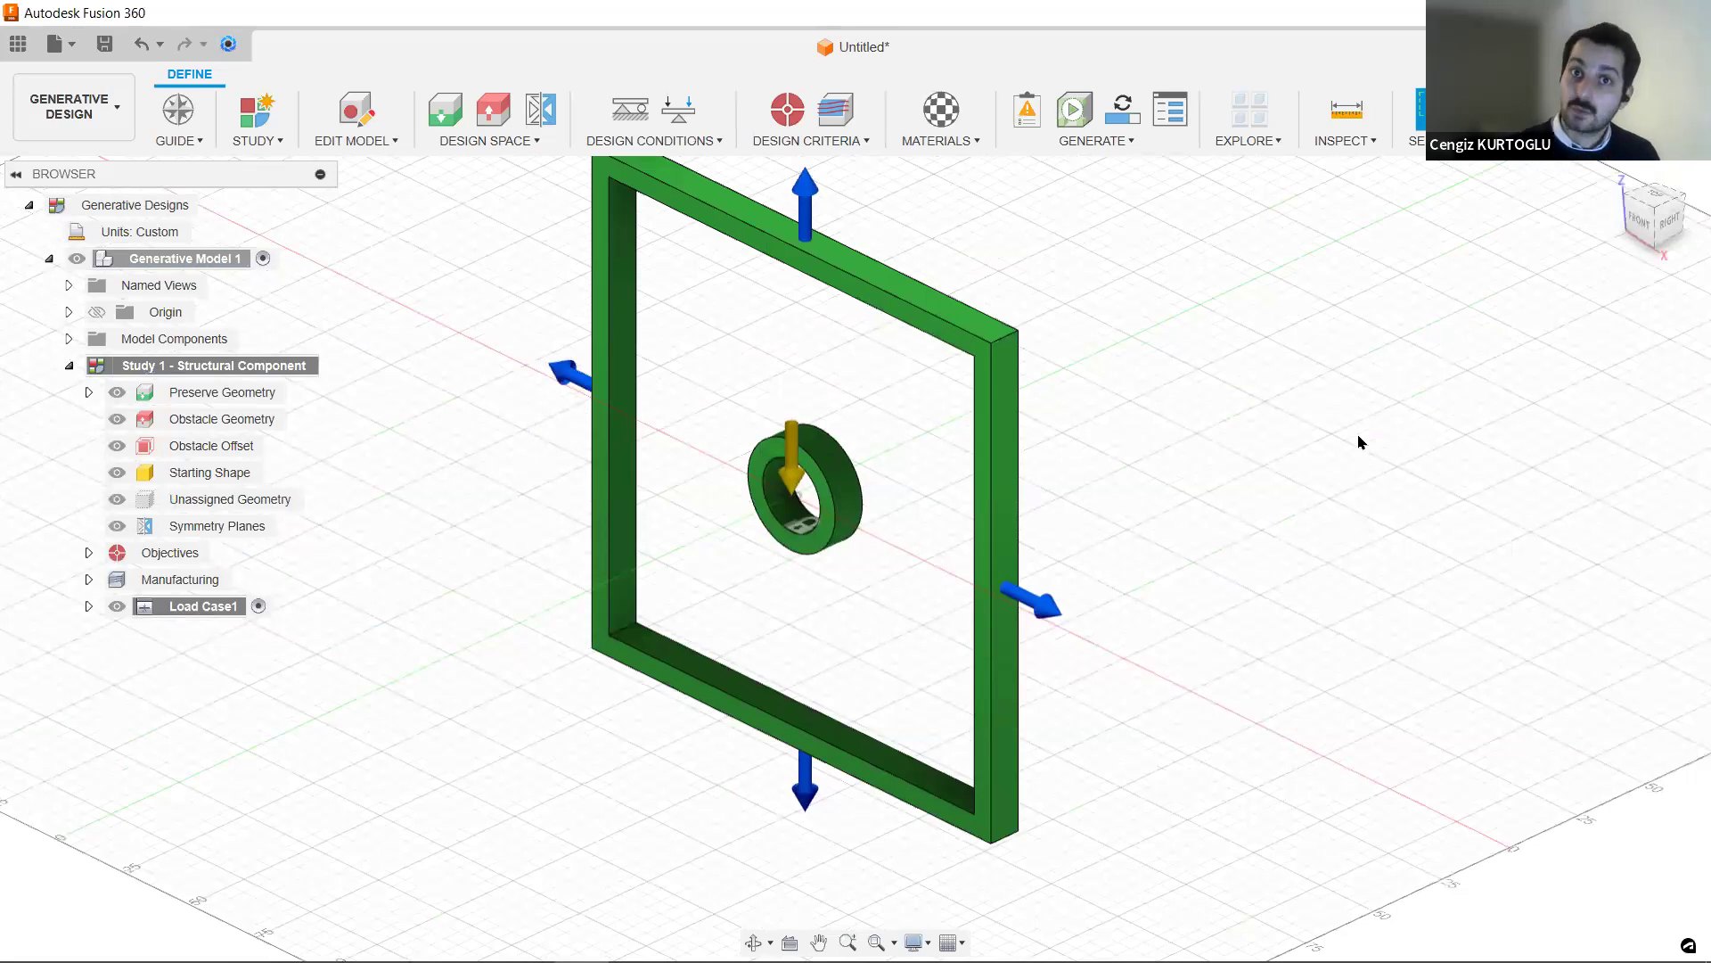
{"action": "left_click", "coordinate": [785, 109]}
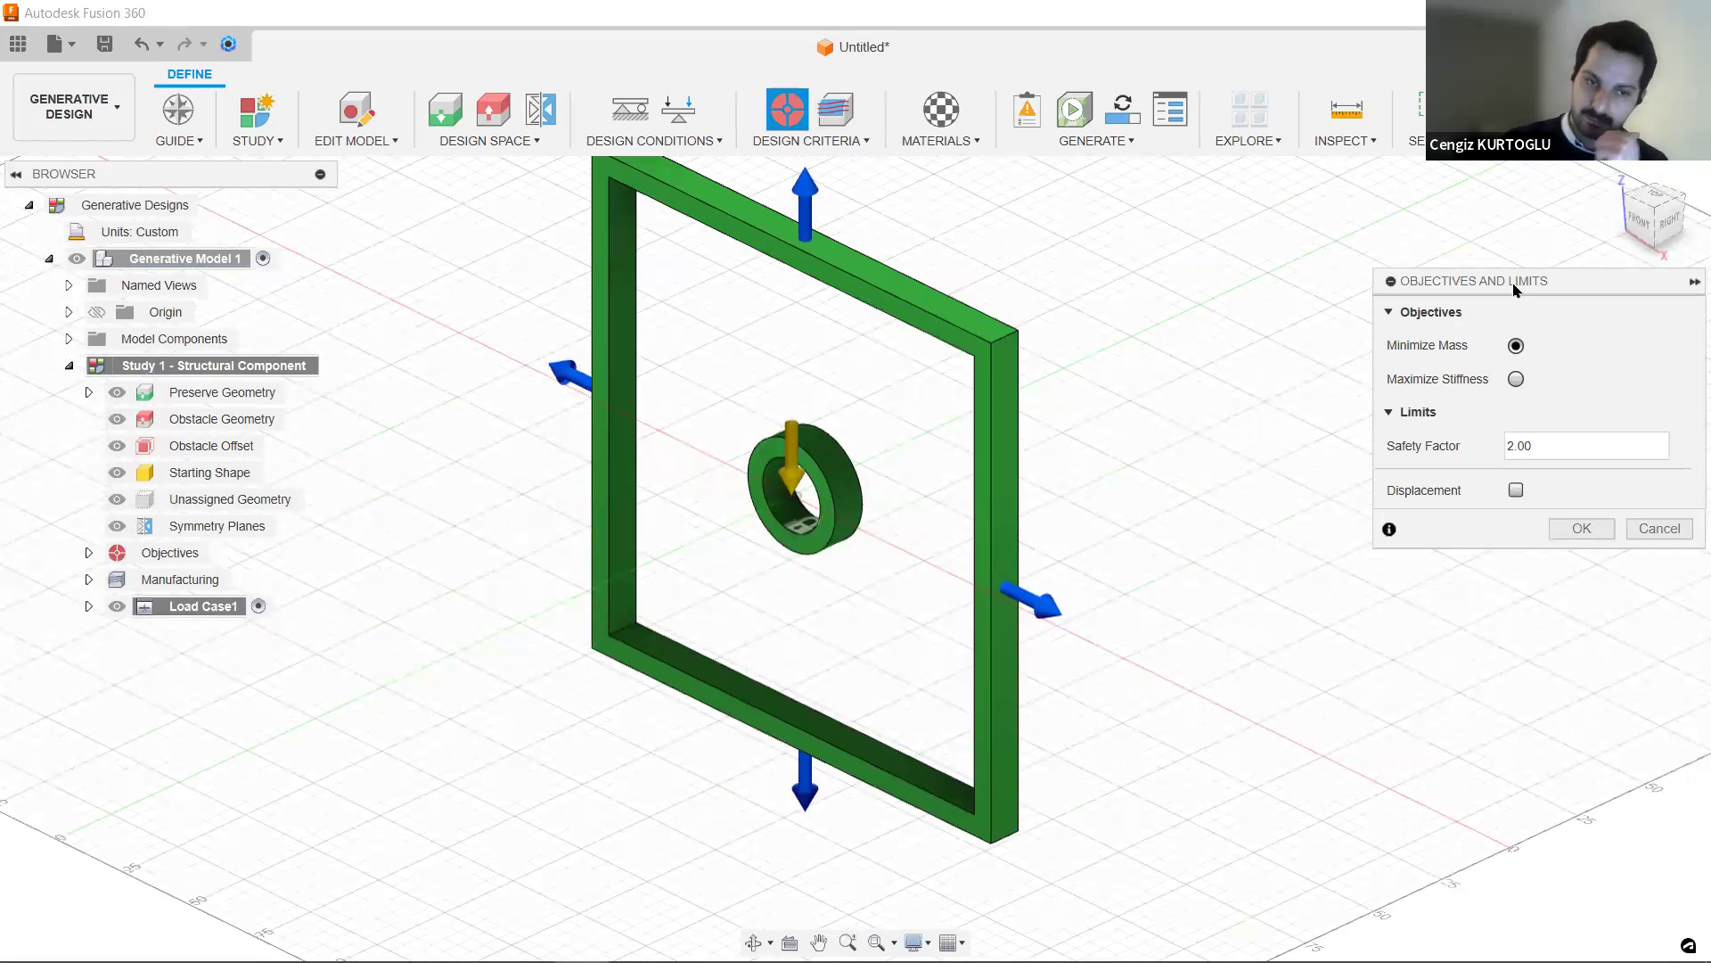
{"action": "left_click", "coordinate": [1516, 379]}
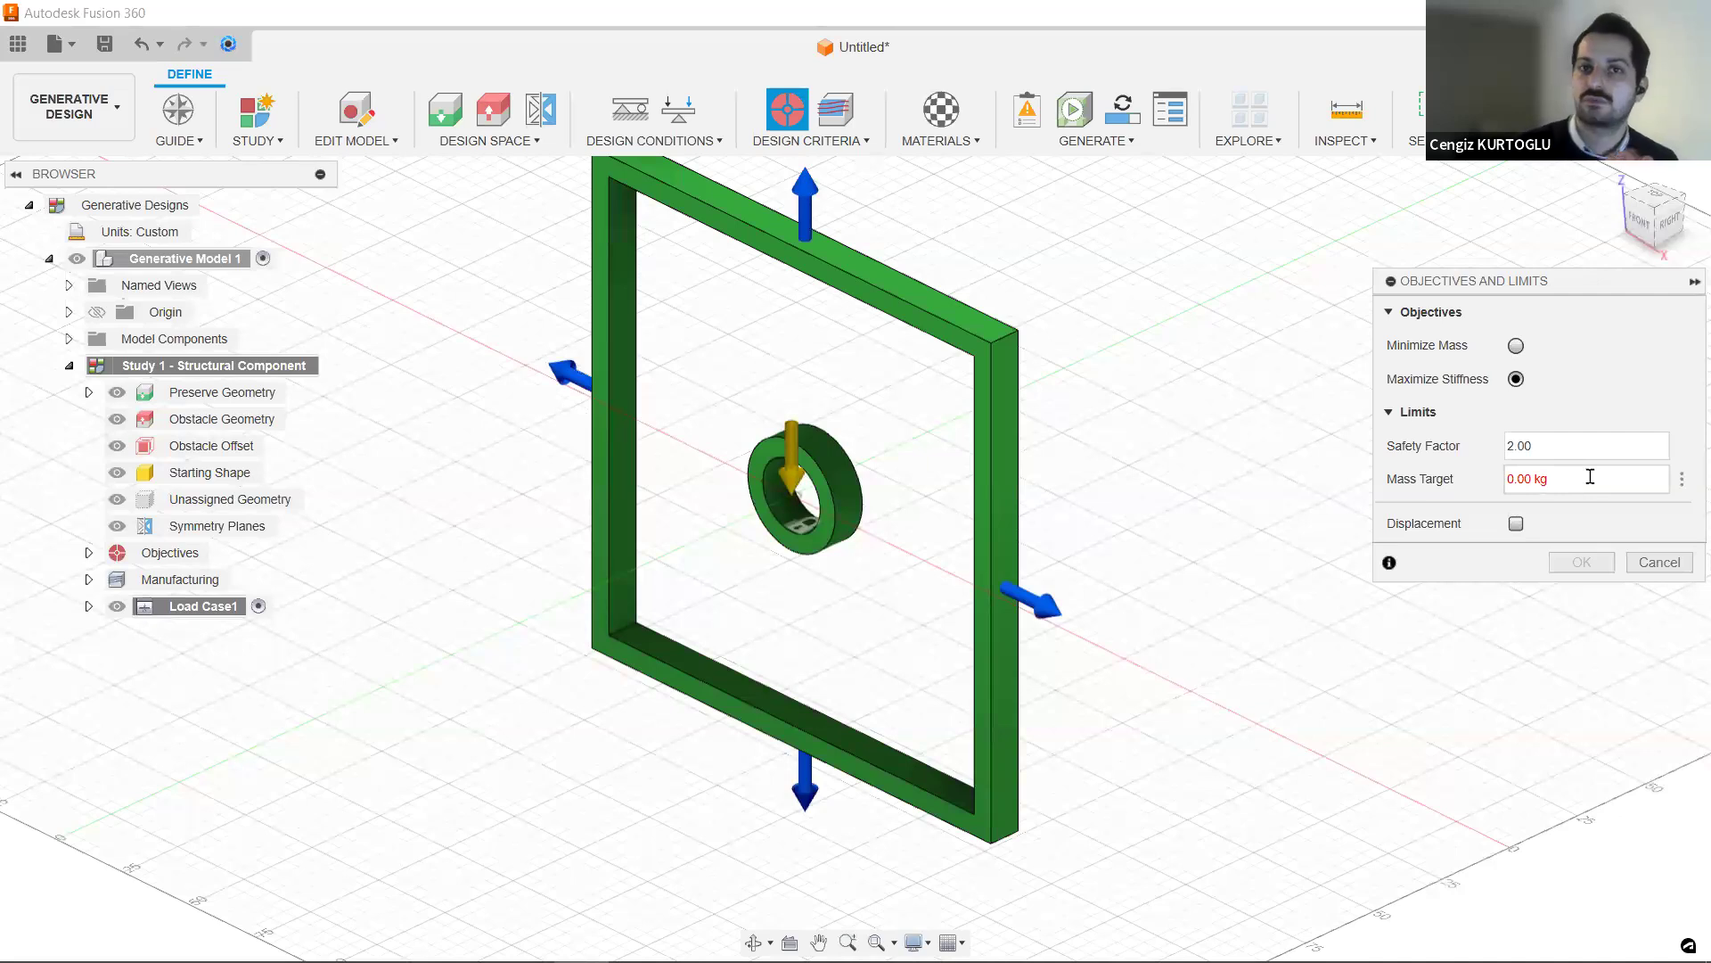
{"action": "left_click", "coordinate": [1516, 346]}
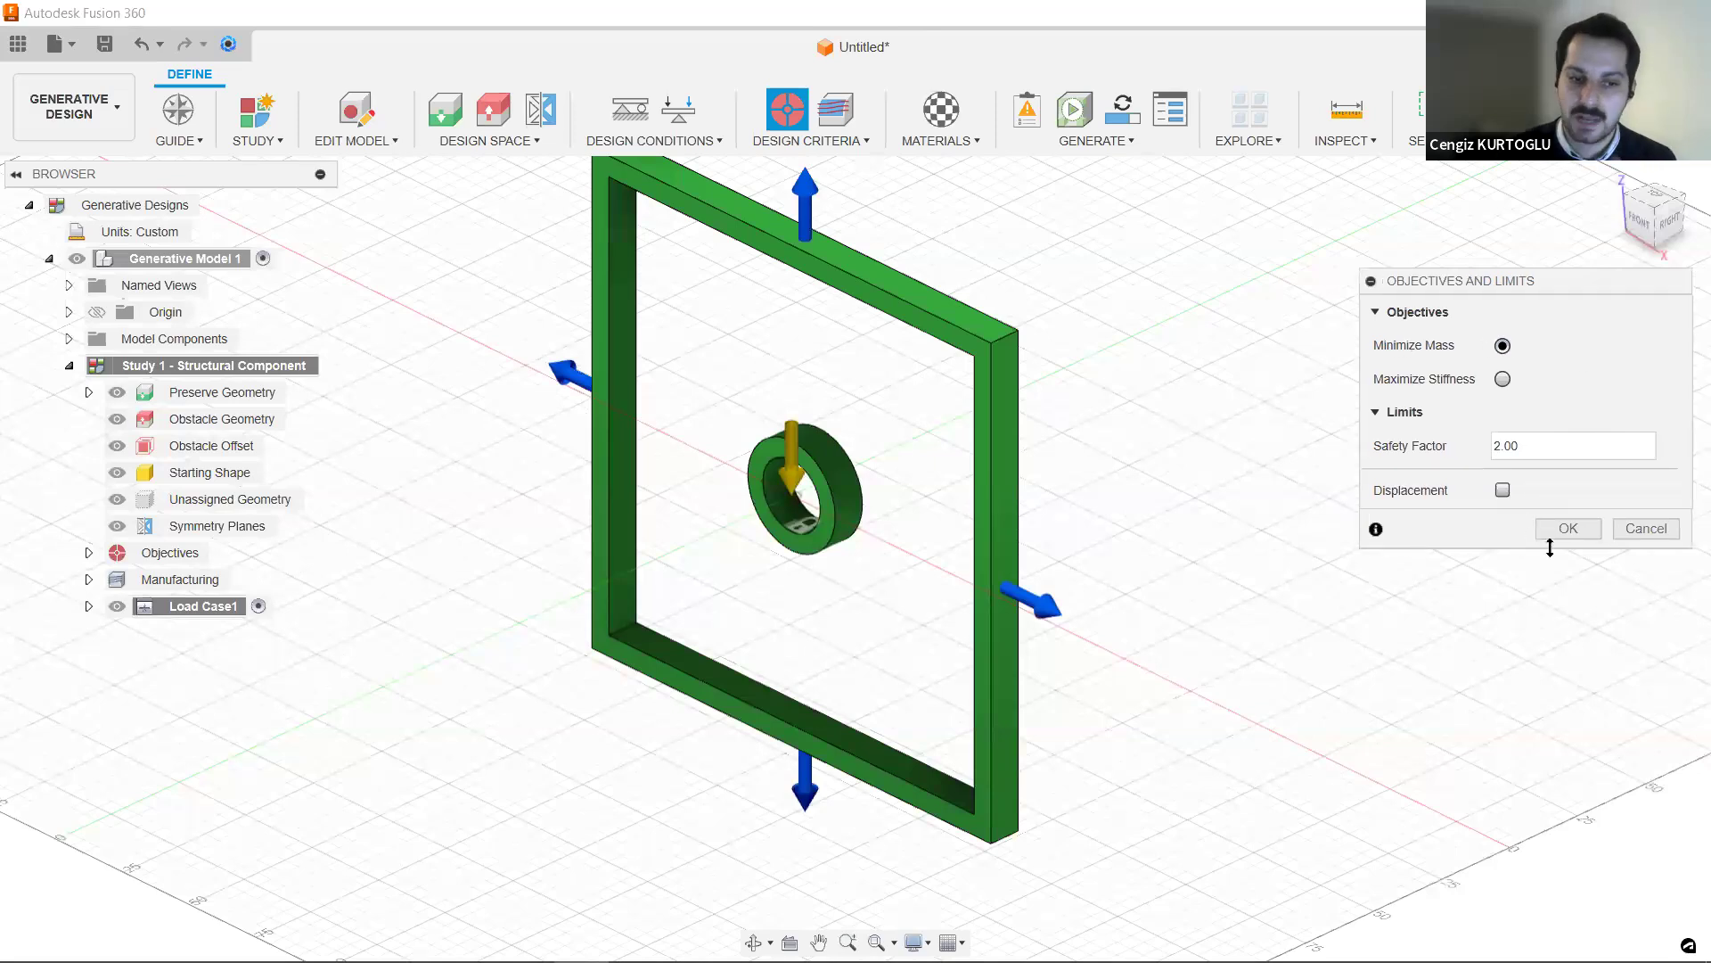
{"action": "left_click", "coordinate": [1537, 442]}
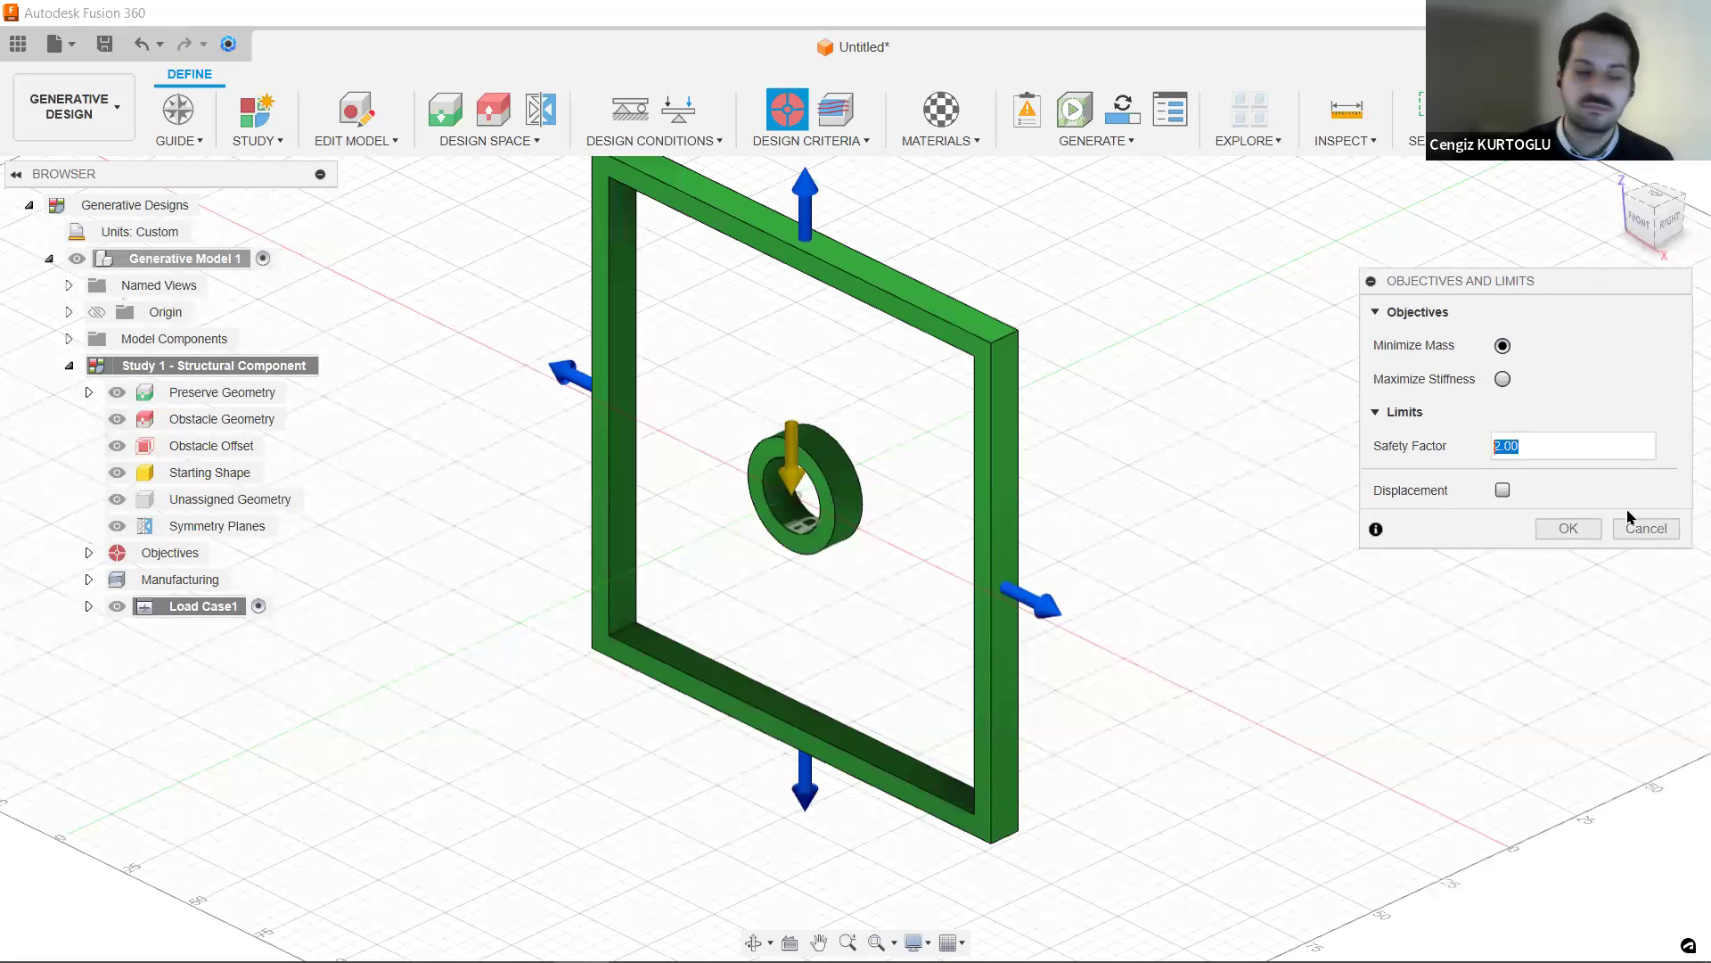
{"action": "type", "text": "1"}
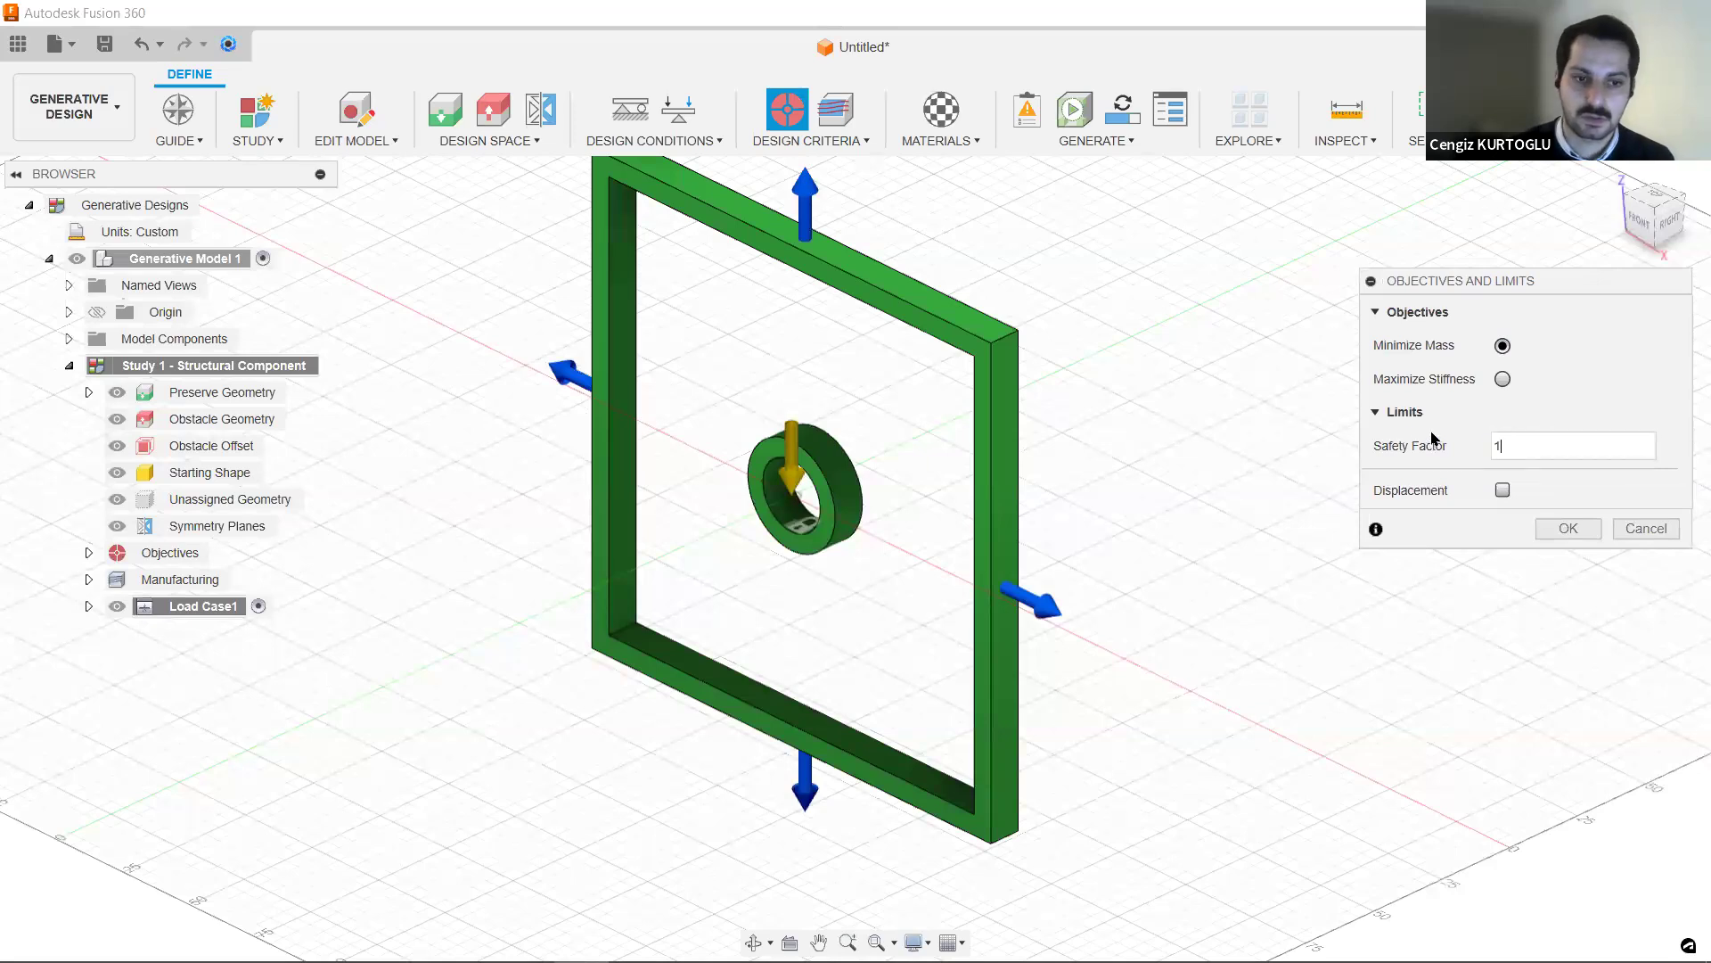
{"action": "left_click", "coordinate": [1579, 535]}
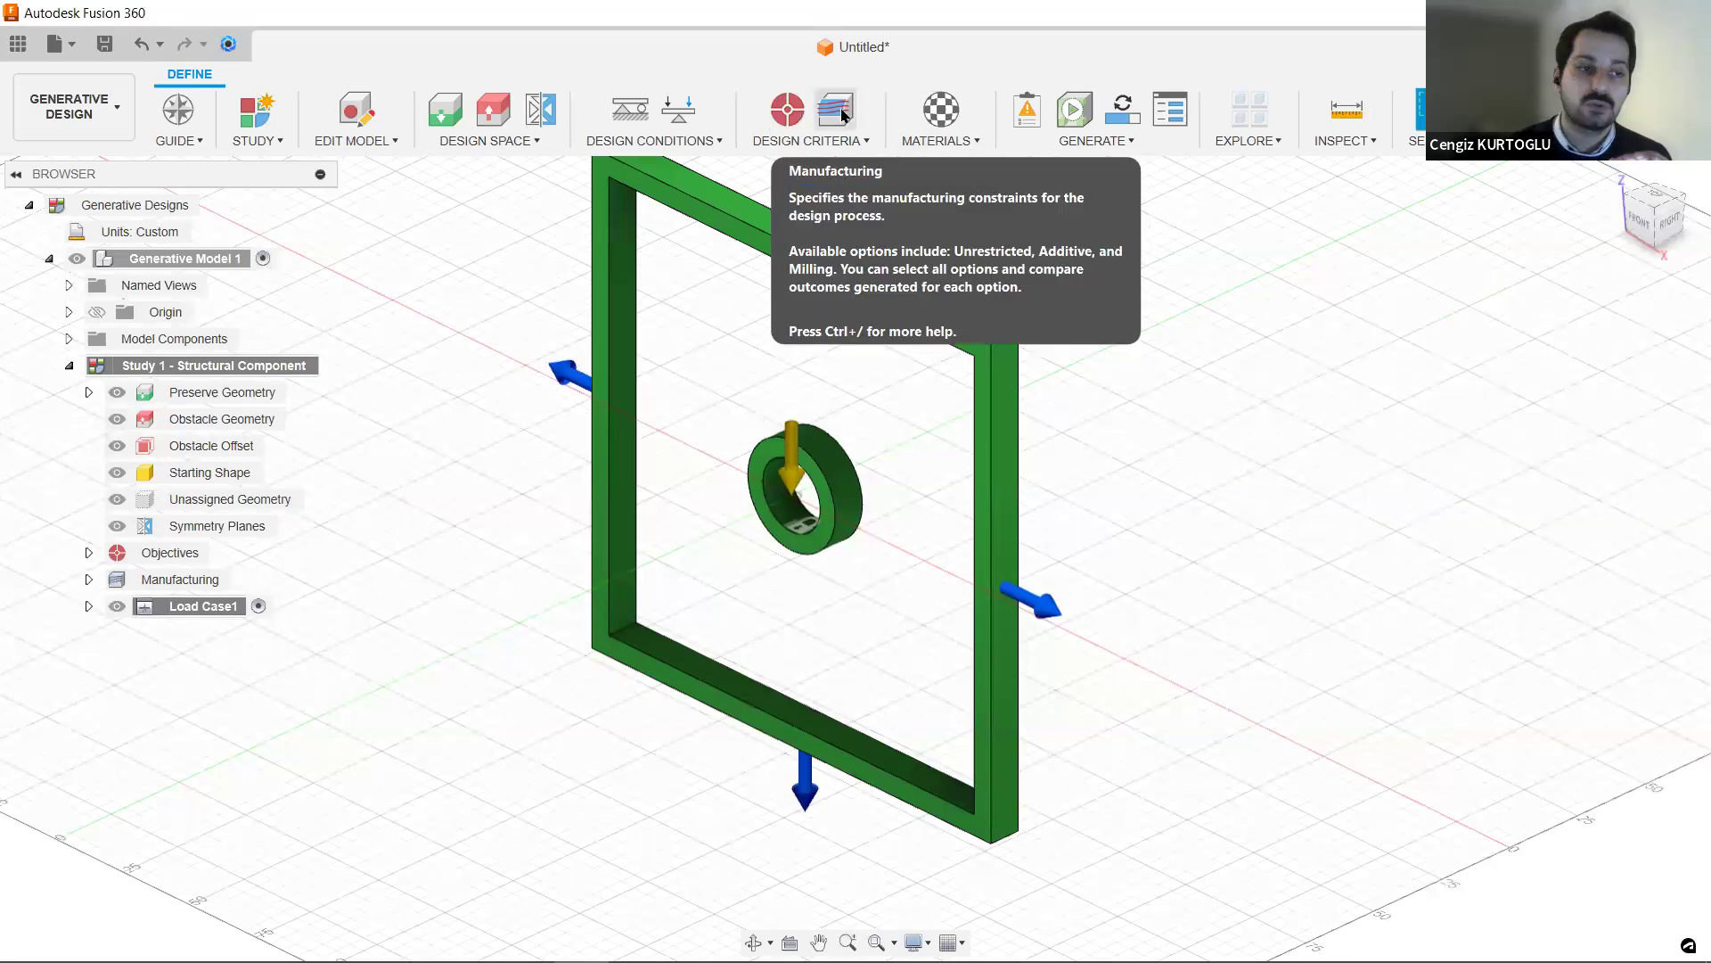
- Limit the manufacturing criteria to Unrestricted by disabling the Additive and Milling methods
{"action": "left_click", "coordinate": [843, 114]}
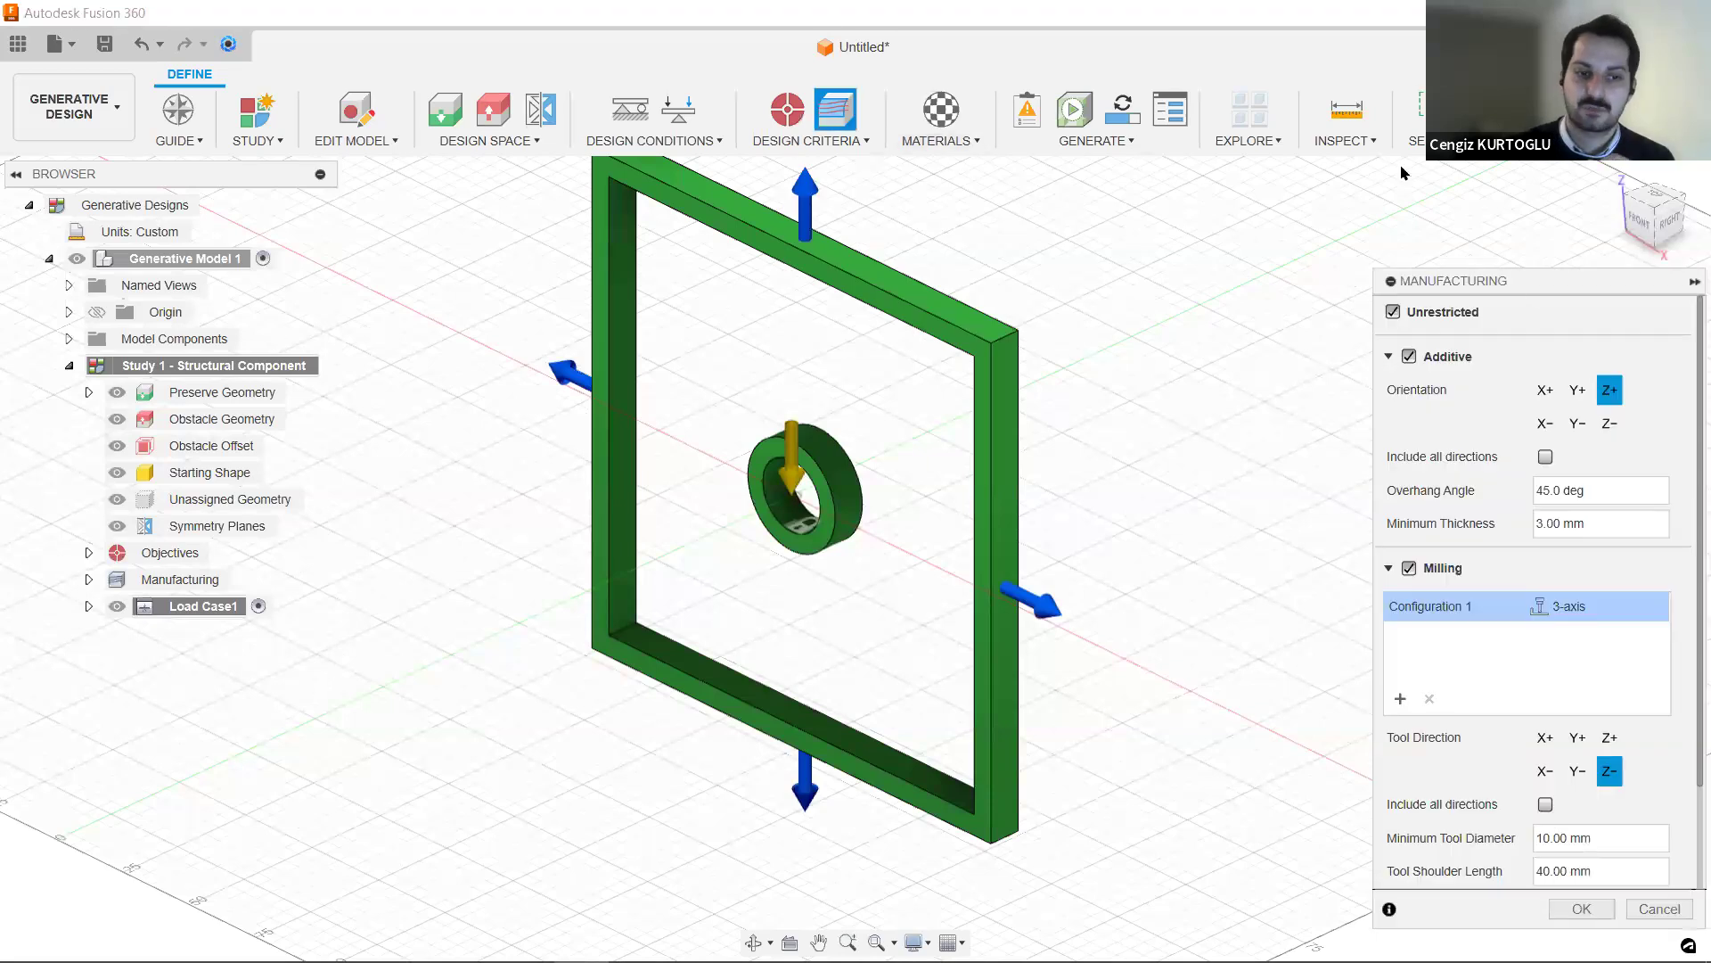
{"action": "left_click_drag", "start_coordinate": [1517, 282], "coordinate": [1424, 172]}
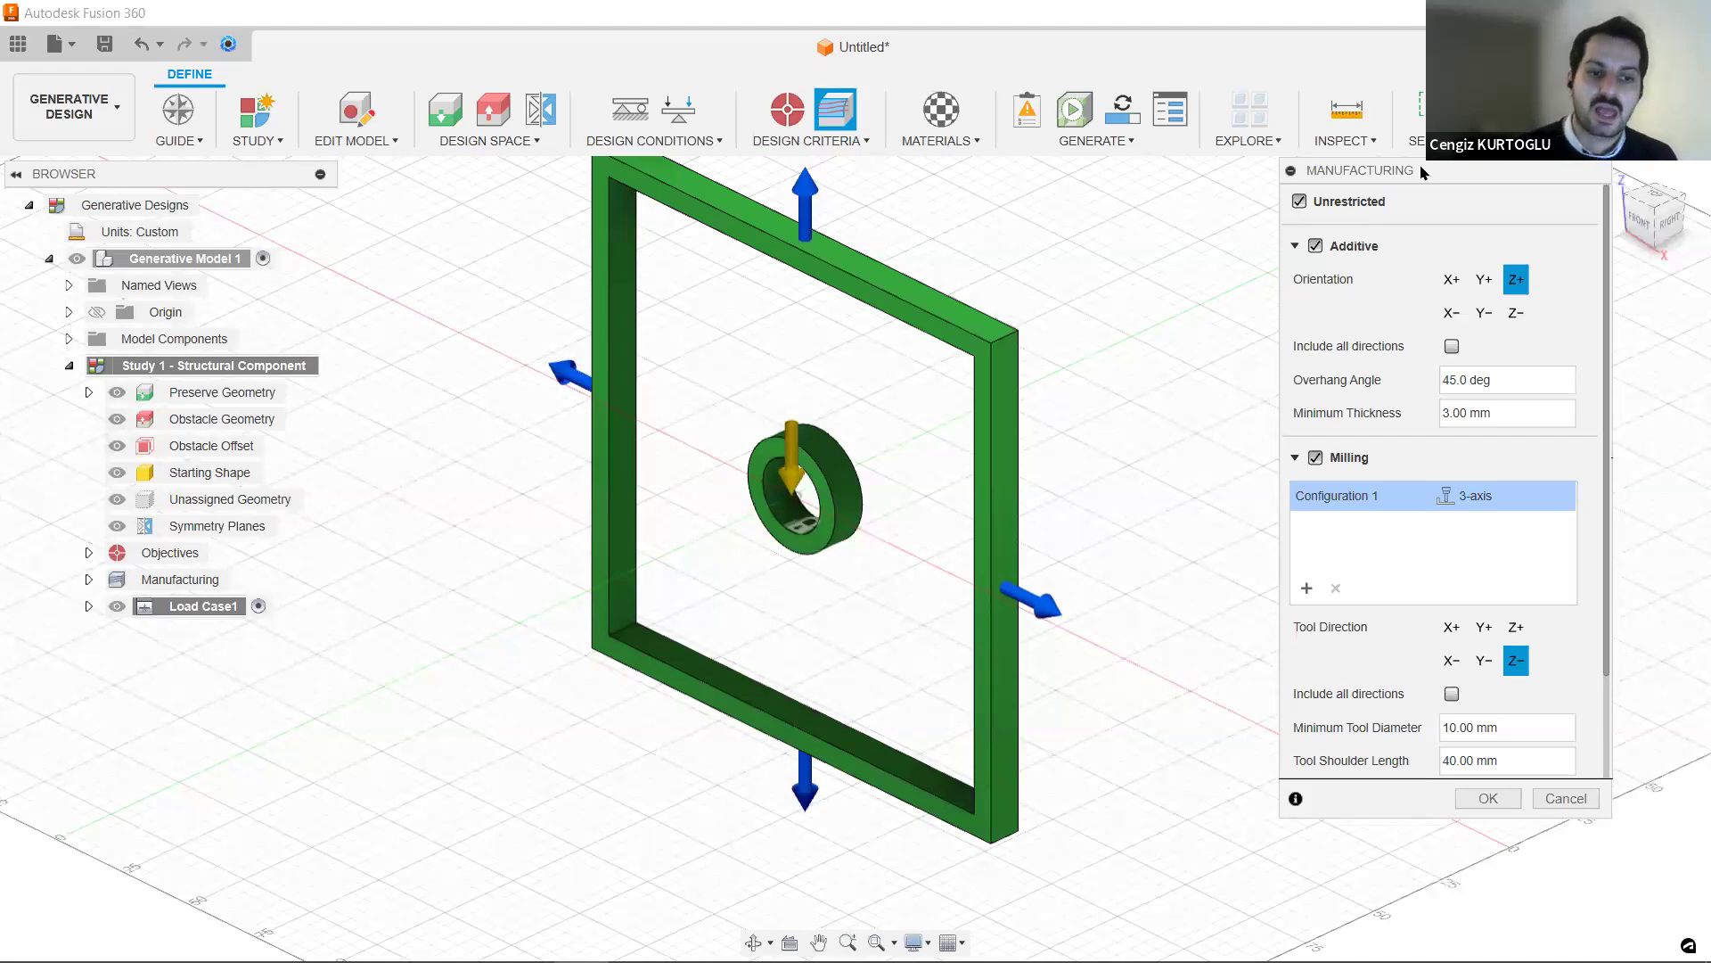
{"action": "left_click", "coordinate": [1442, 498]}
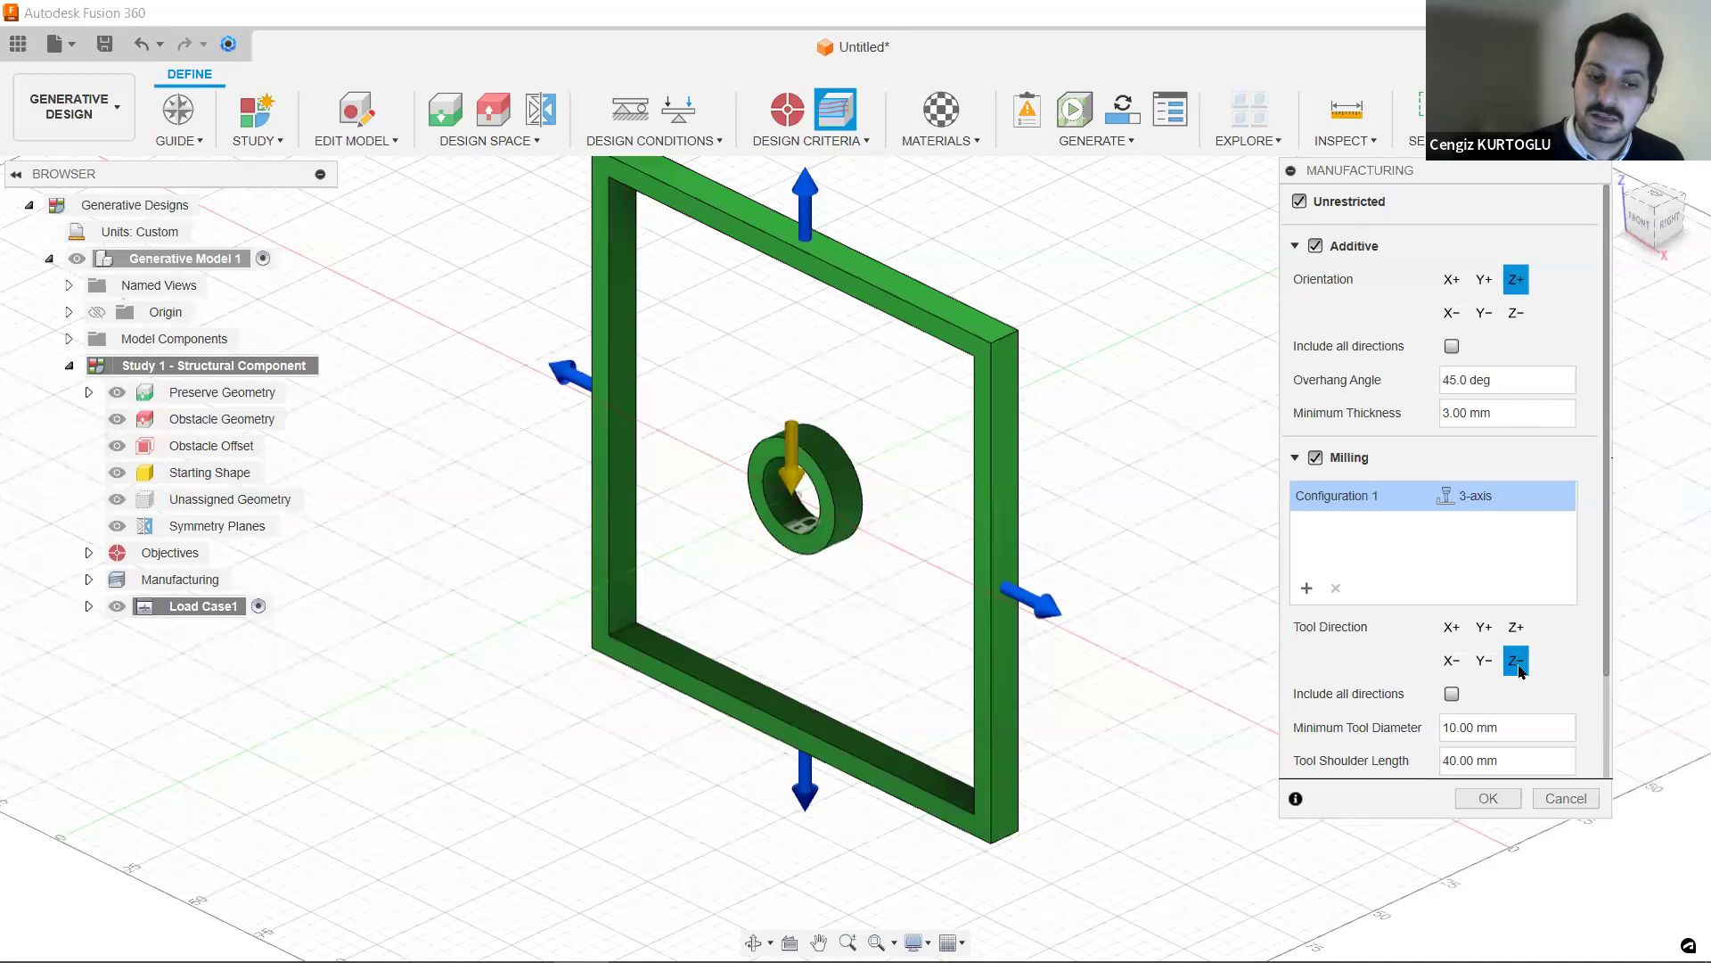
{"action": "left_click", "coordinate": [1315, 457]}
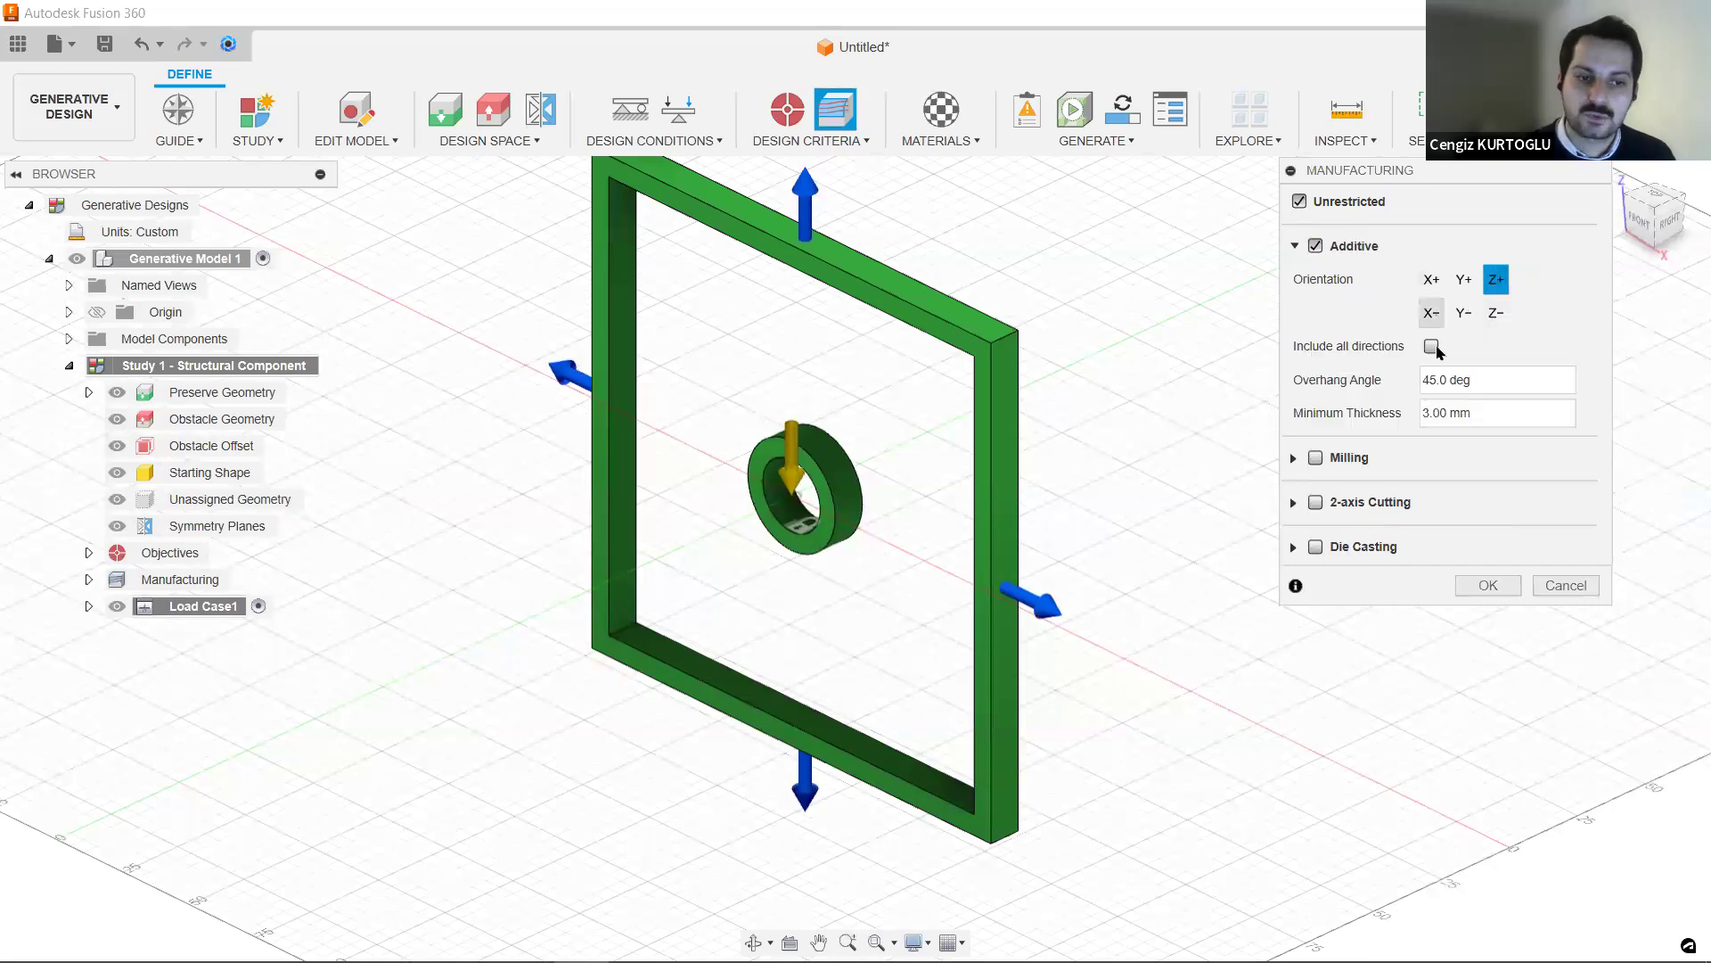
{"action": "left_click", "coordinate": [1432, 347]}
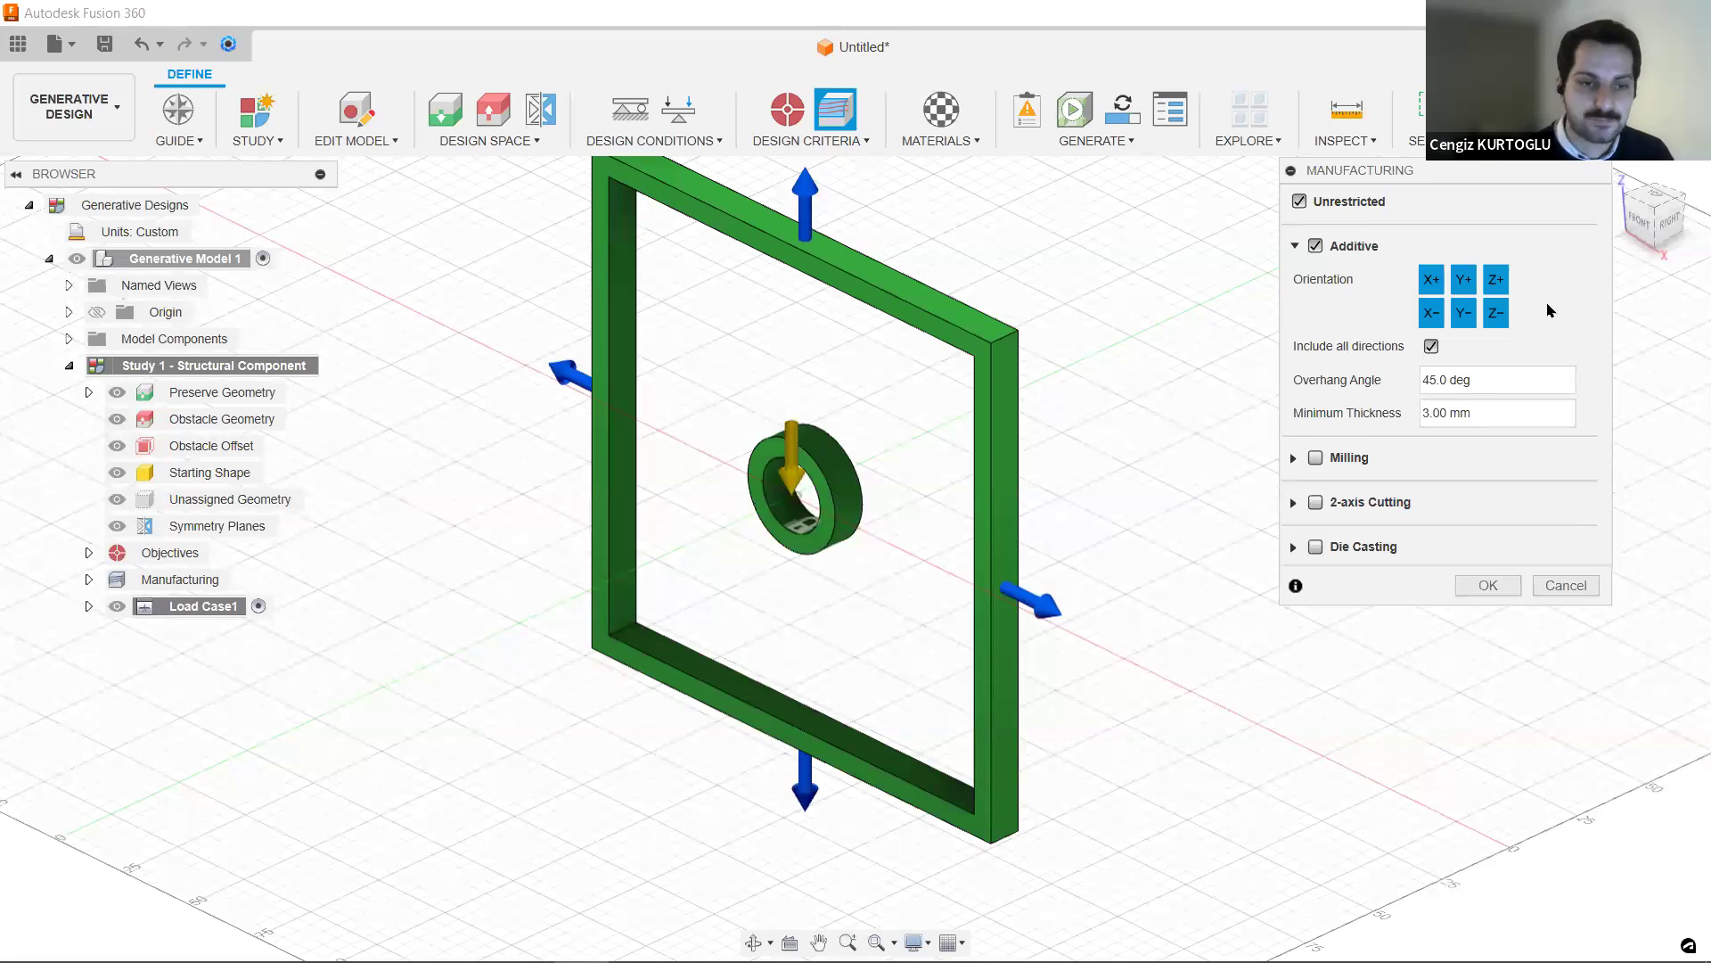
{"action": "left_click", "coordinate": [1316, 247]}
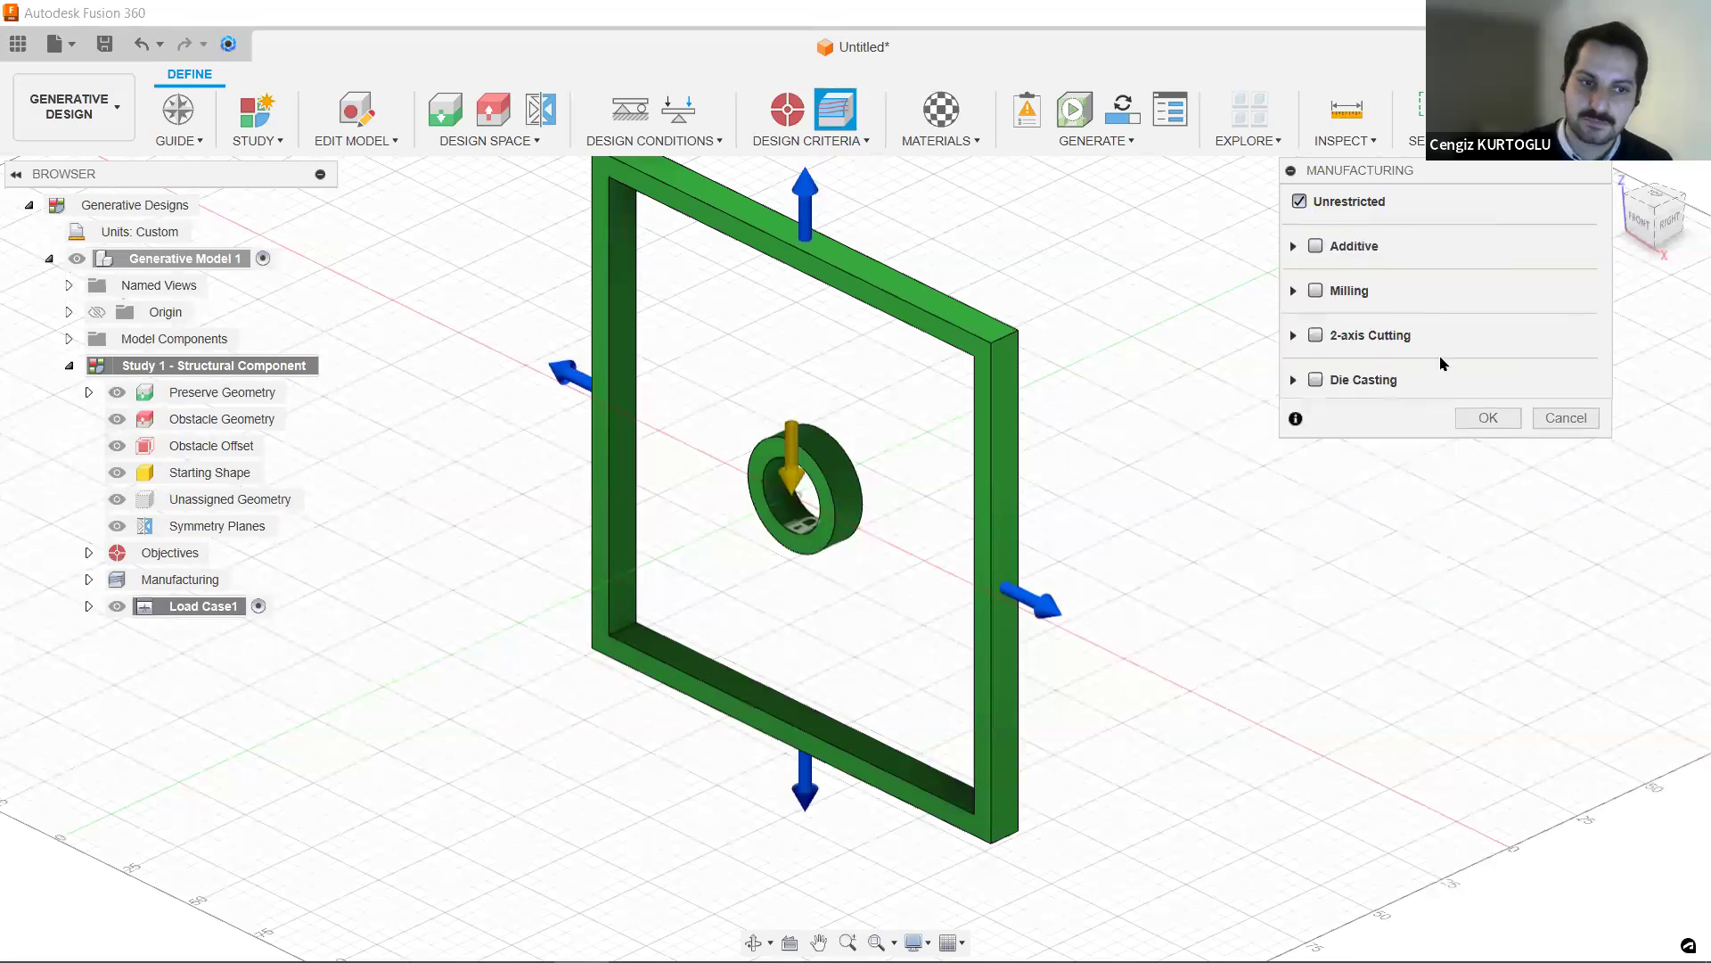
{"action": "left_click", "coordinate": [1505, 425]}
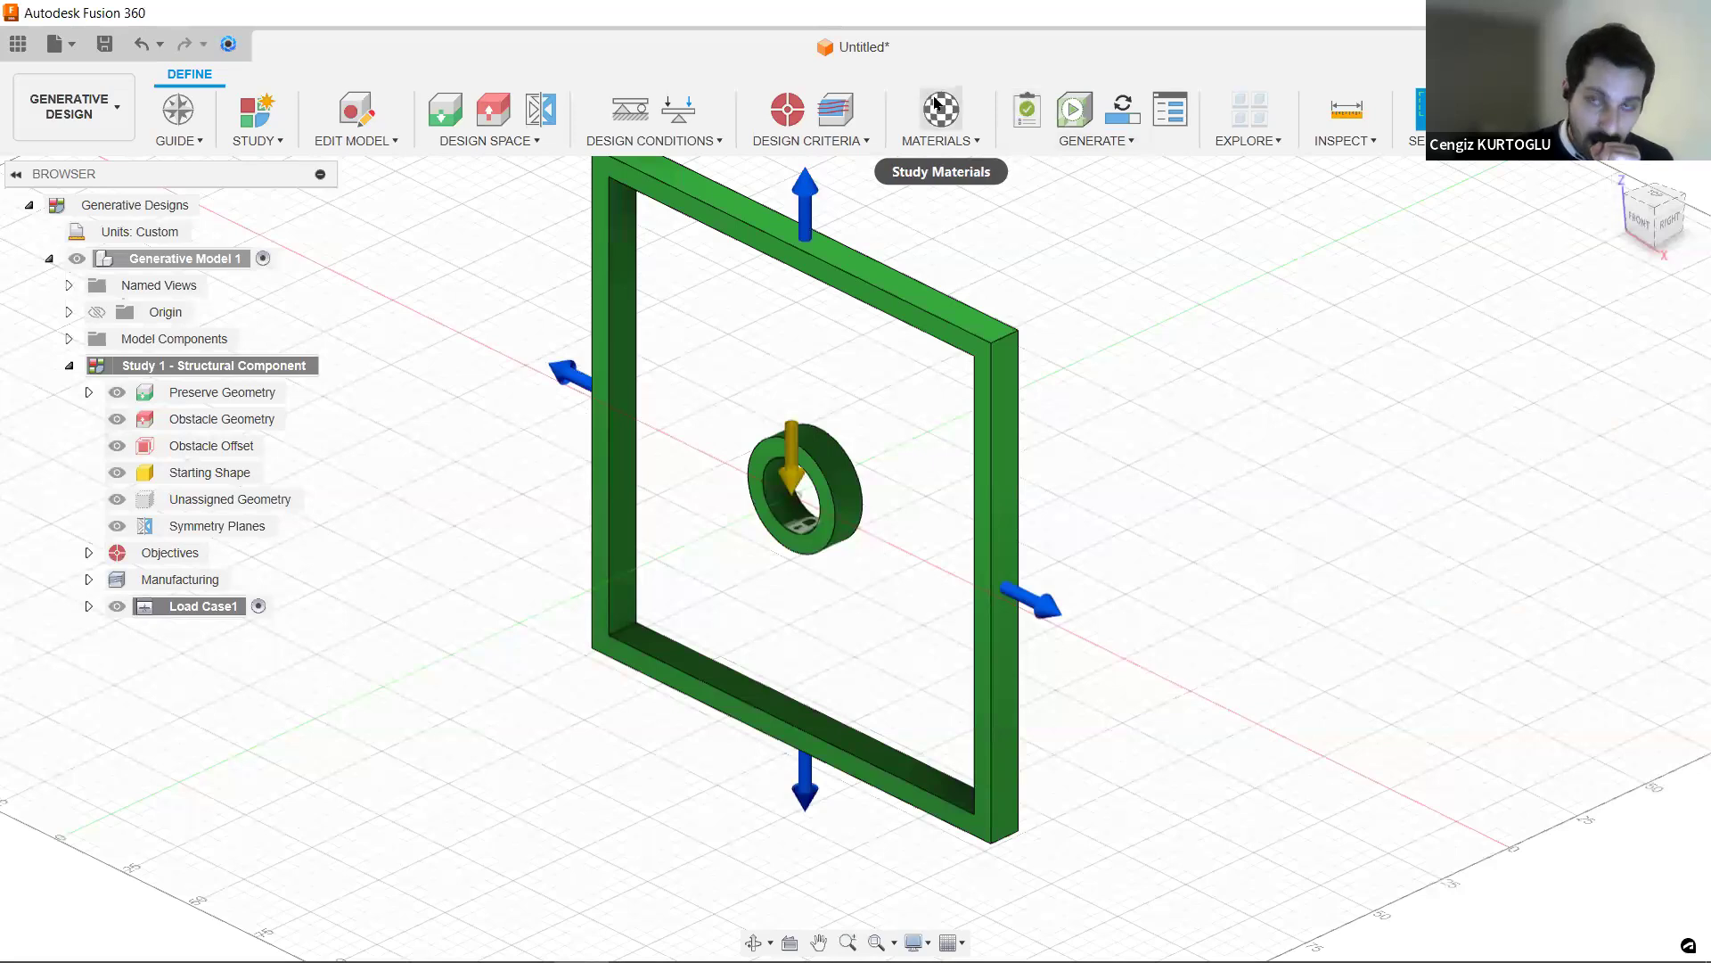
- Open the study materials and examine the metals in the Fusion 360 Additive Material Library
{"action": "left_click", "coordinate": [950, 142]}
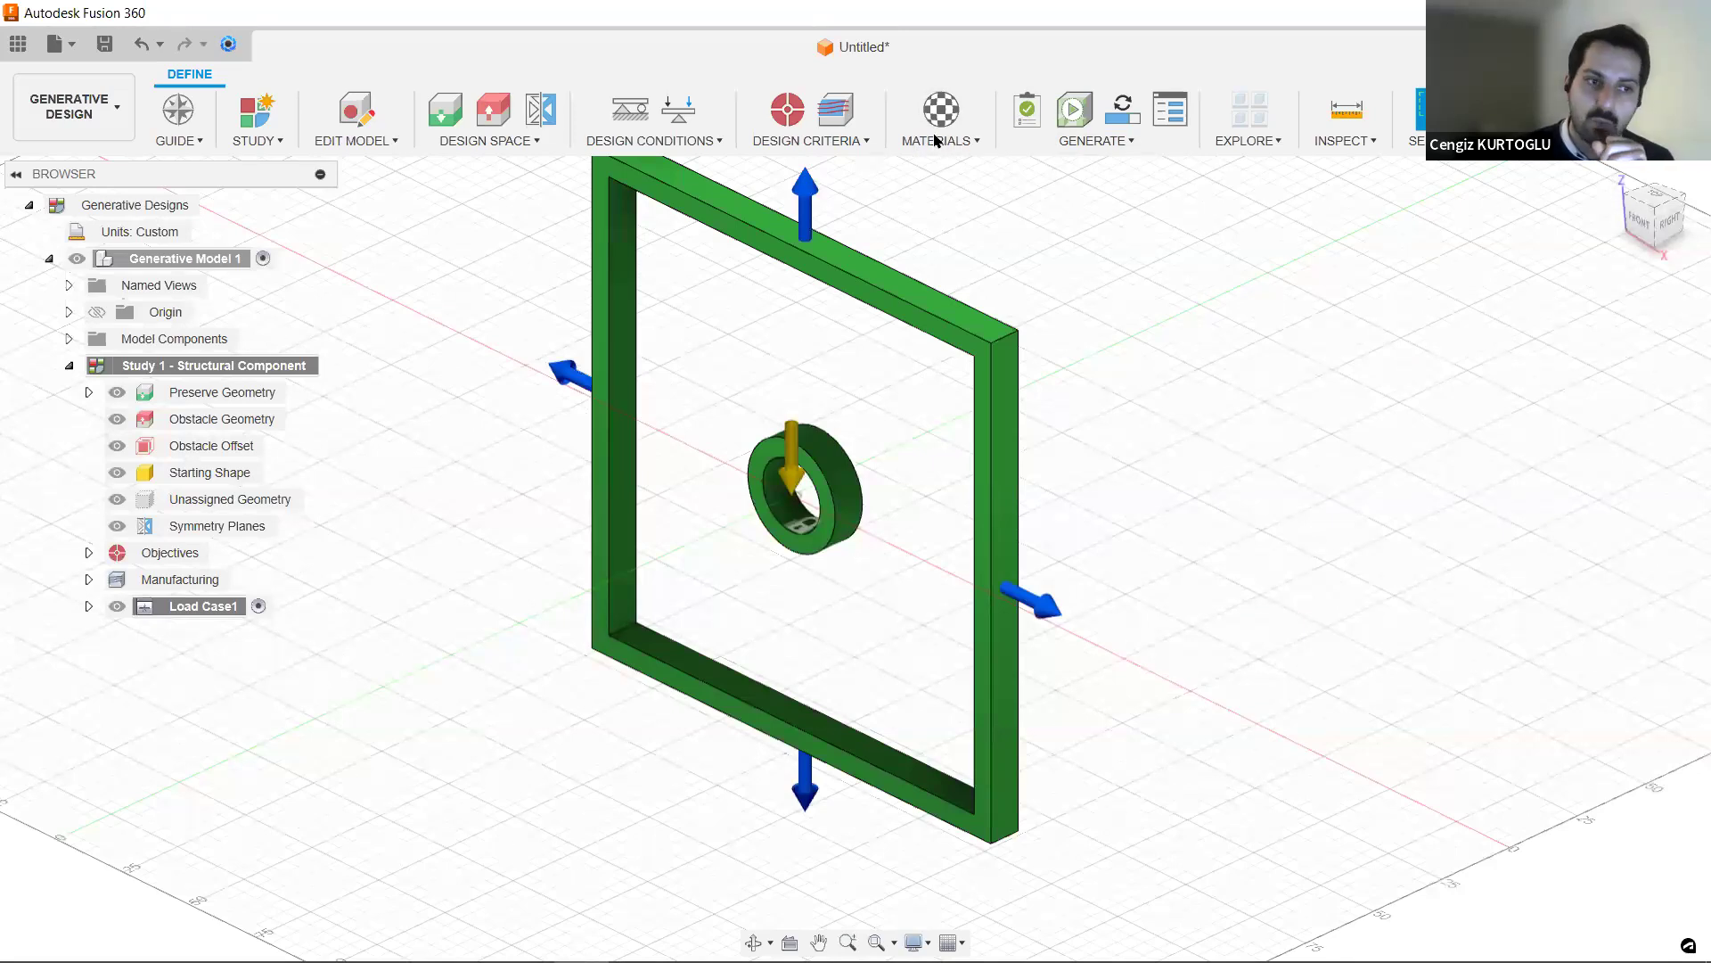
{"action": "left_click", "coordinate": [982, 143]}
{"action": "left_click_drag", "start_coordinate": [1488, 287], "coordinate": [1388, 195]}
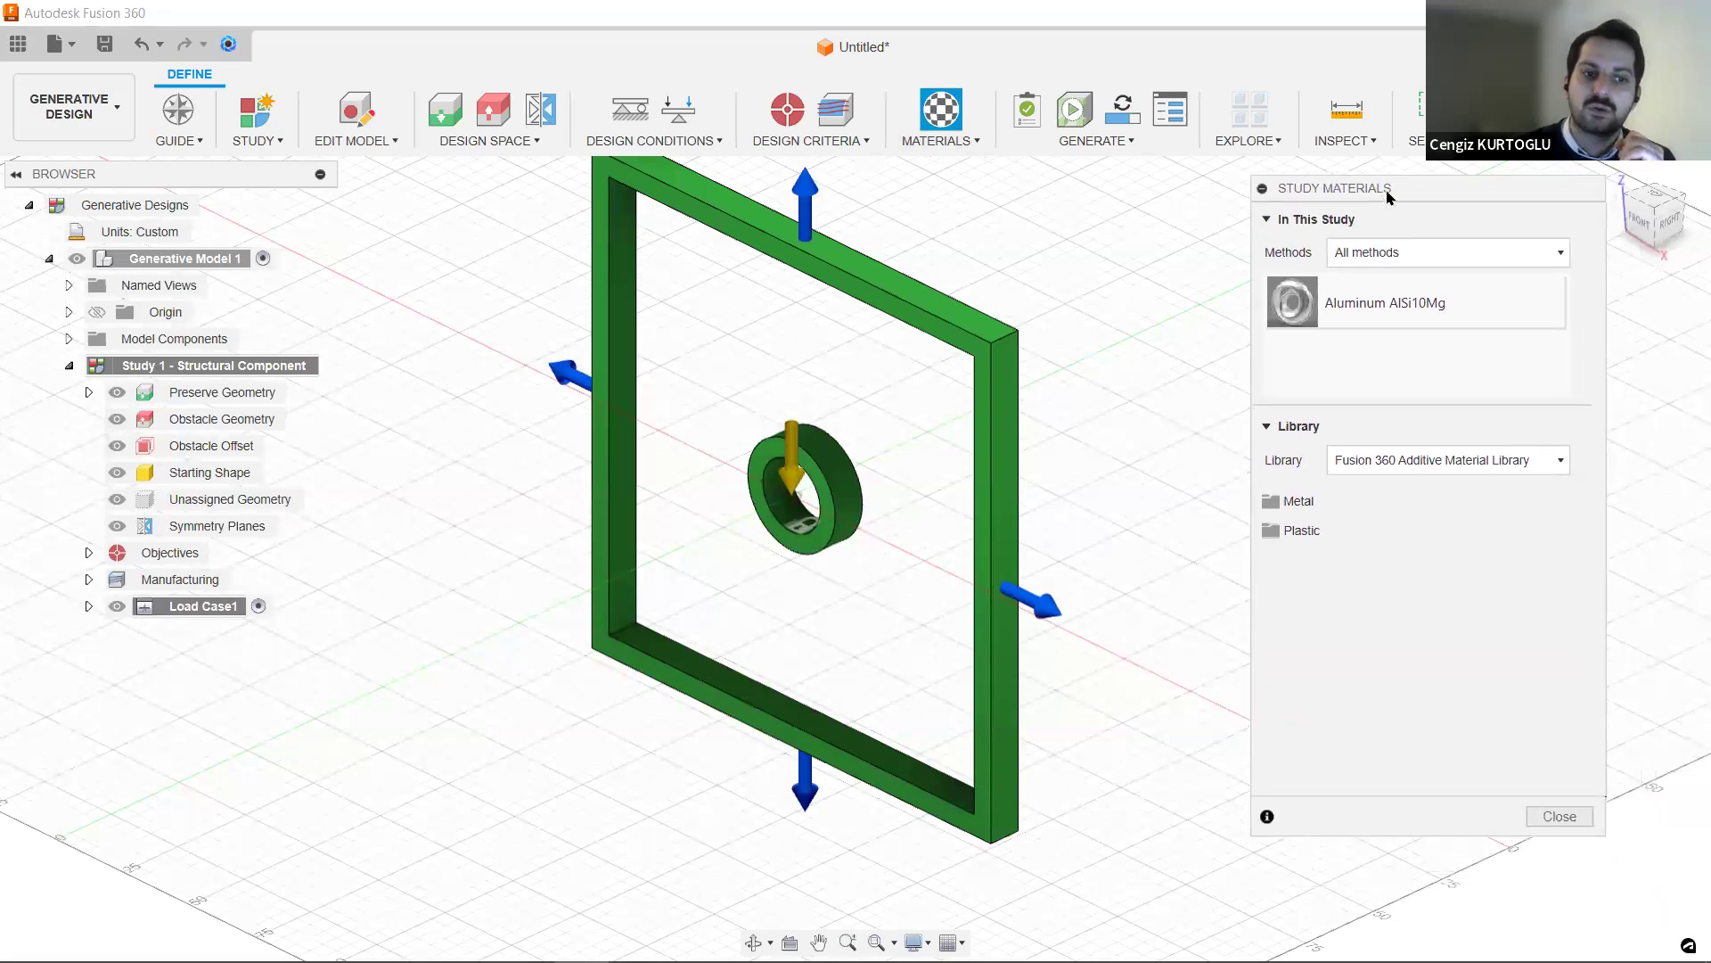
{"action": "left_click", "coordinate": [1320, 504]}
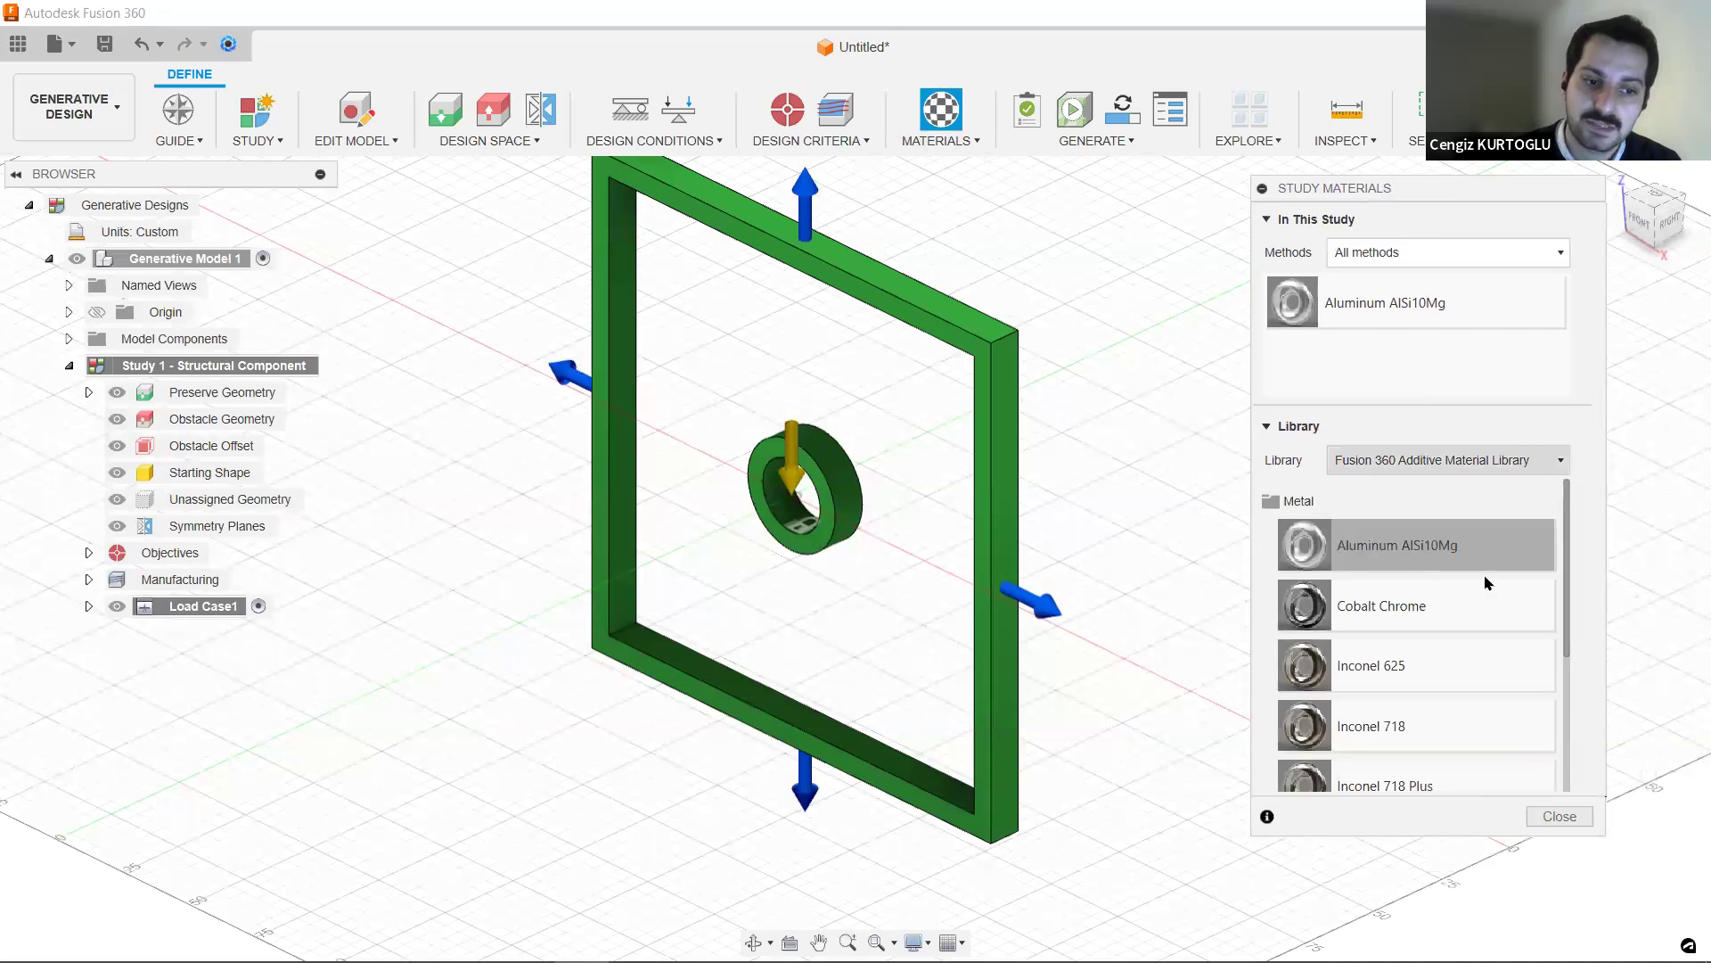
{"action": "scroll", "coordinate": [1493, 590], "scroll_direction": "down", "scroll_amount": 3}
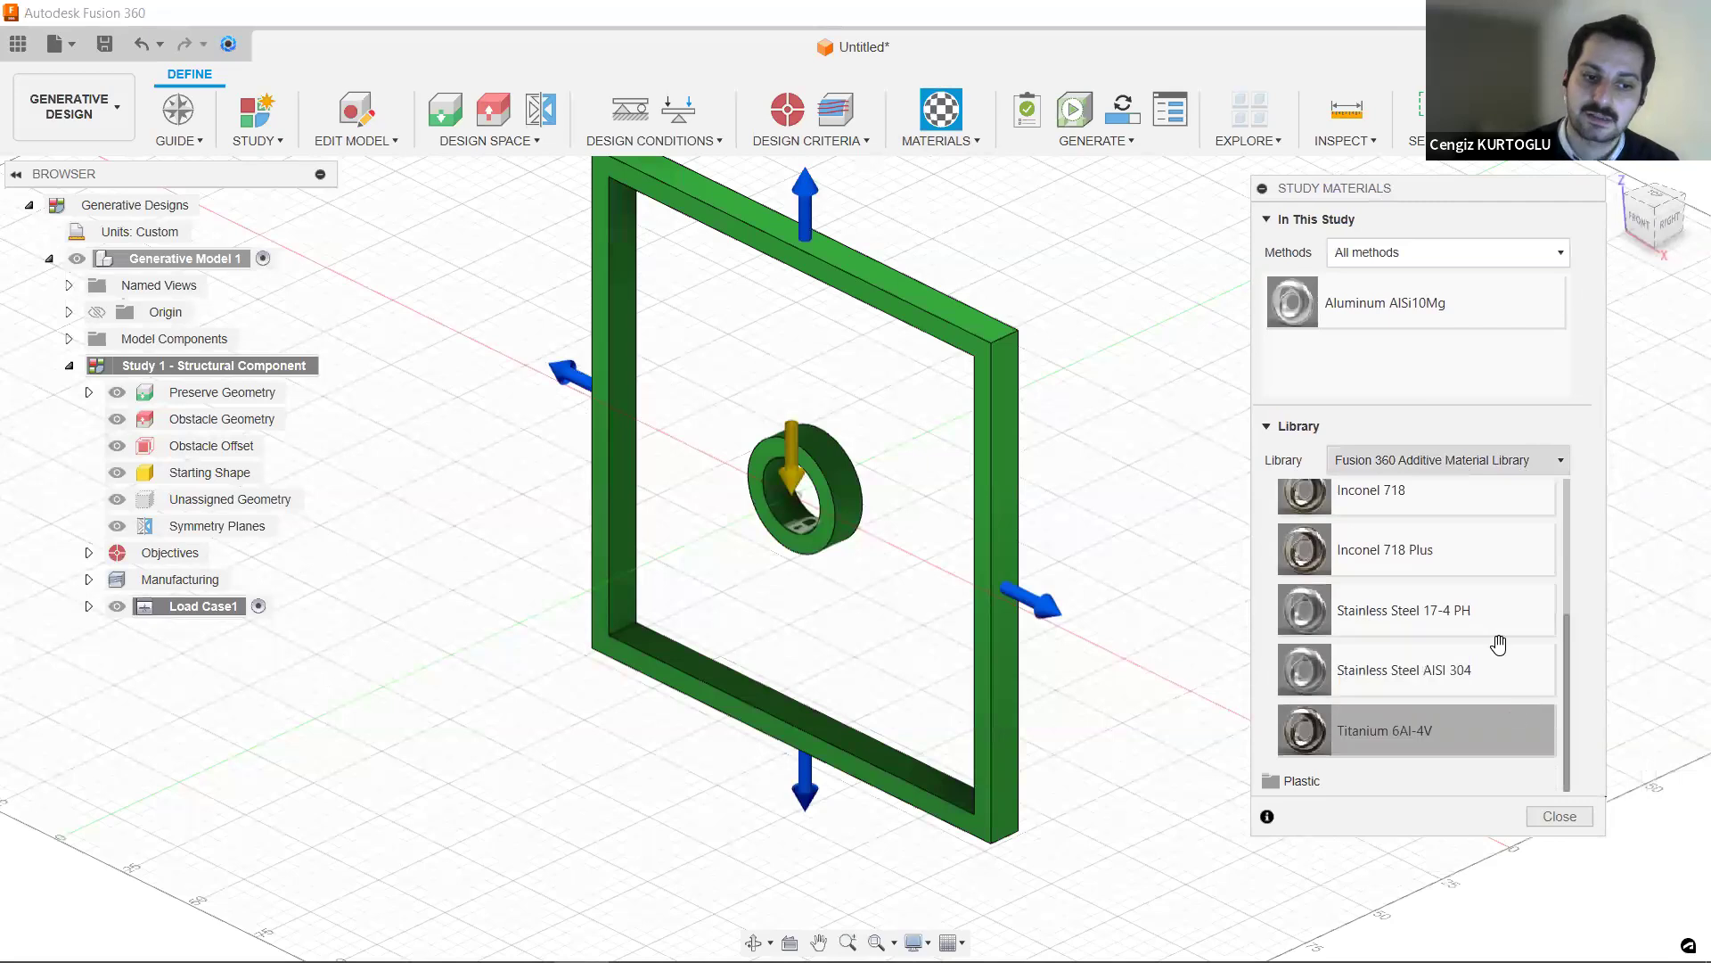
{"action": "scroll", "coordinate": [1490, 624], "scroll_direction": "up", "scroll_amount": 5}
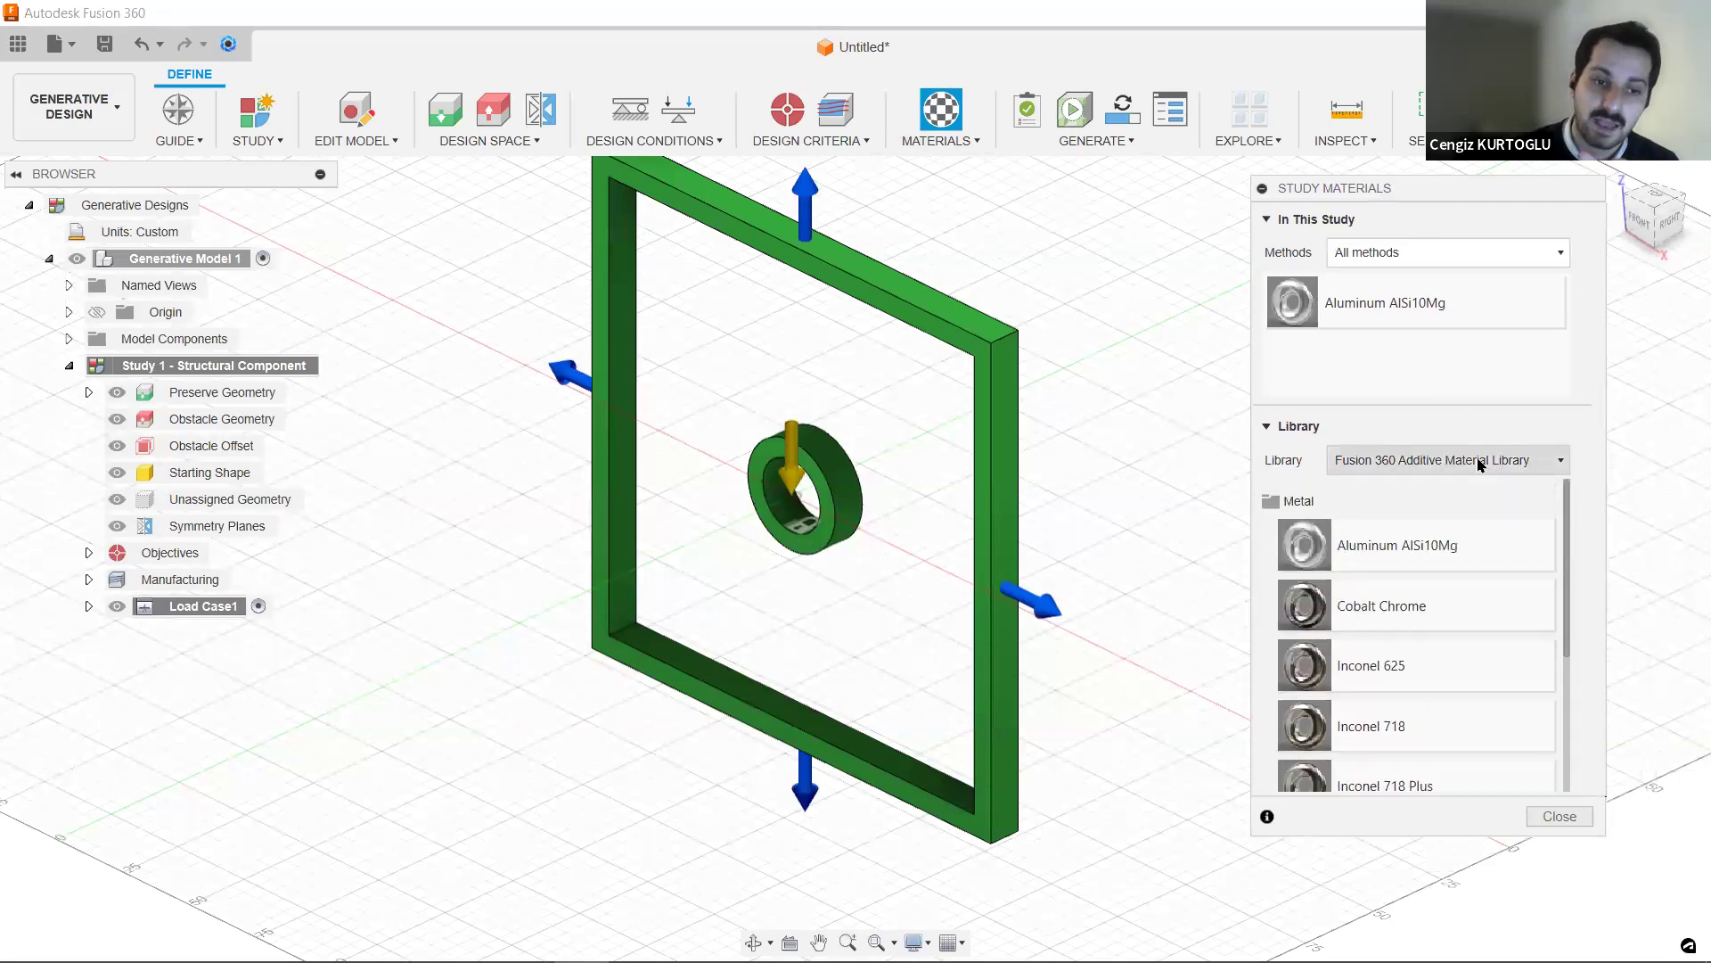
- Examine the metals in the Fusion 360 Material Library and the assignment options for 63Sn37Pb, and close the study materials
{"action": "left_click", "coordinate": [1477, 460]}
{"action": "left_click", "coordinate": [1487, 489]}
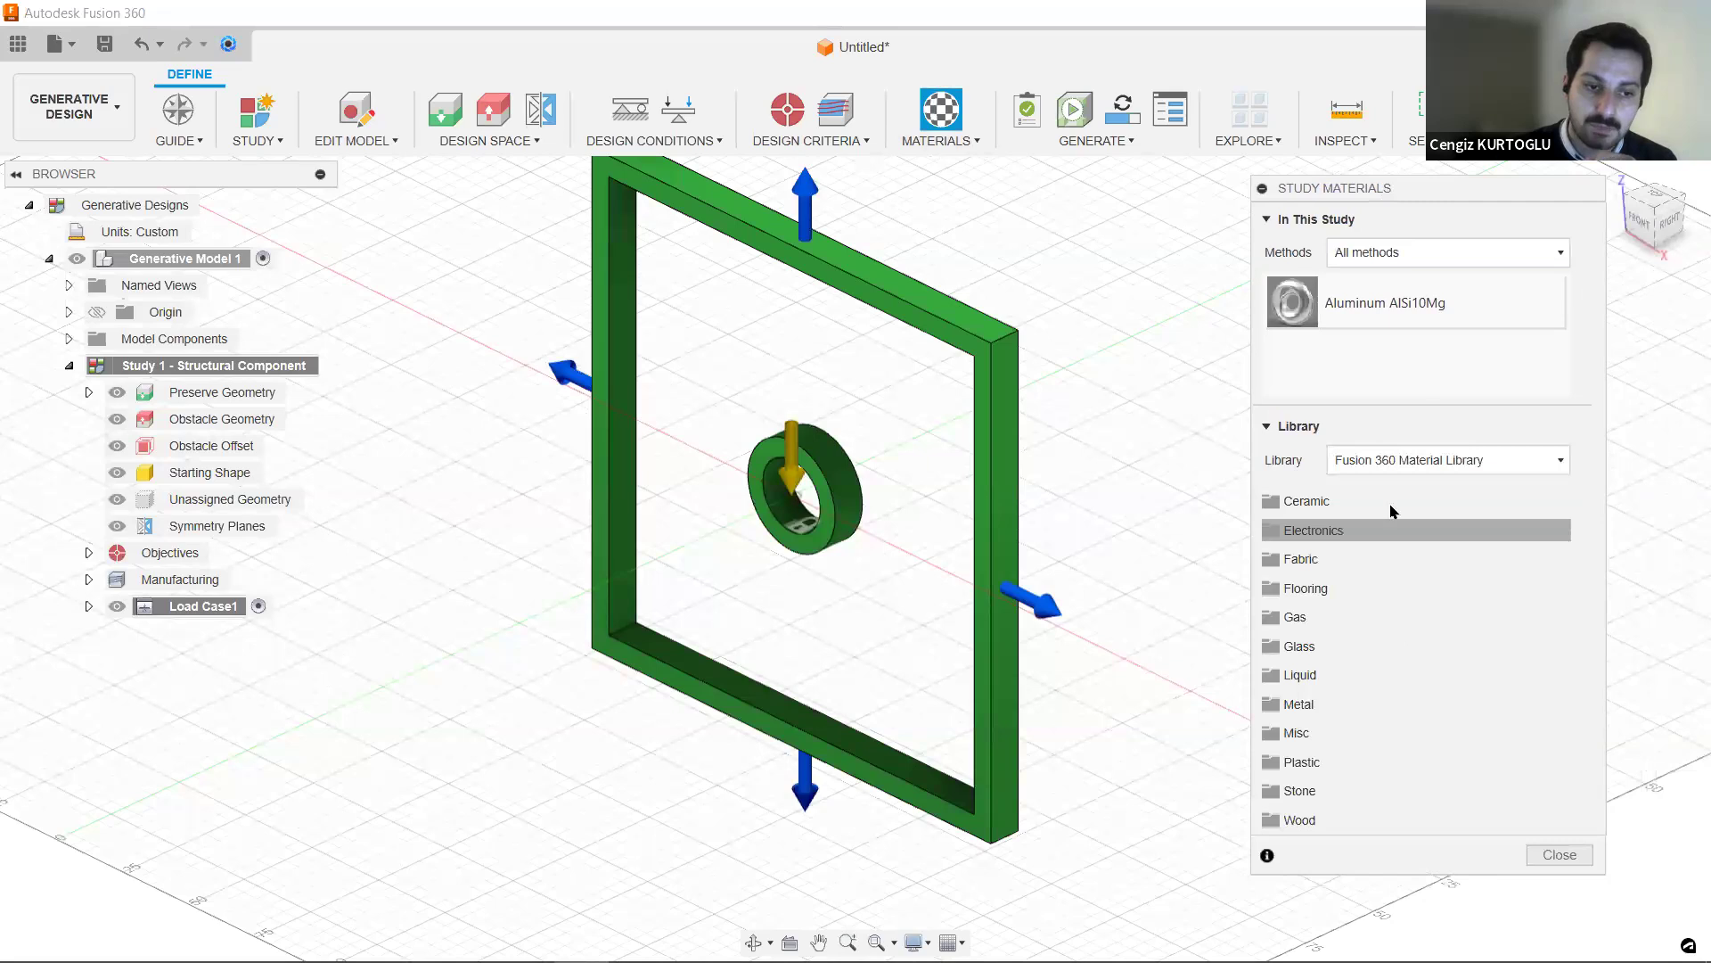
{"action": "left_click", "coordinate": [1373, 704]}
{"action": "scroll", "coordinate": [1371, 695], "scroll_direction": "down", "scroll_amount": 3}
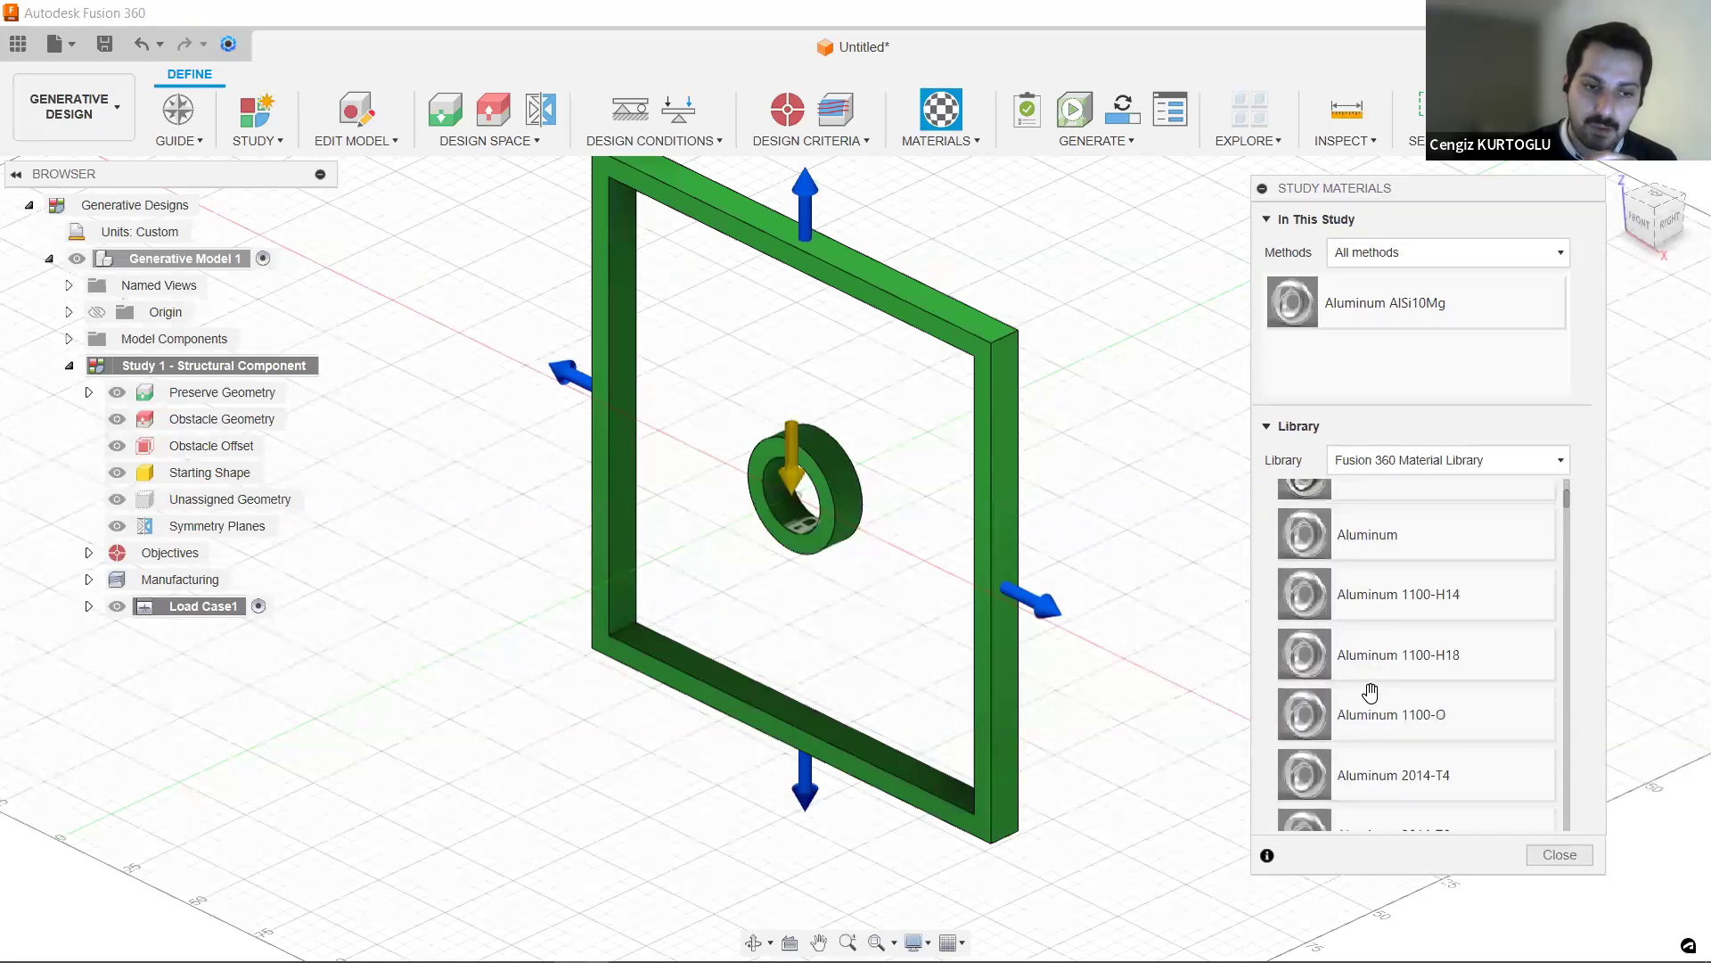
{"action": "scroll", "coordinate": [1373, 691], "scroll_direction": "down", "scroll_amount": 5}
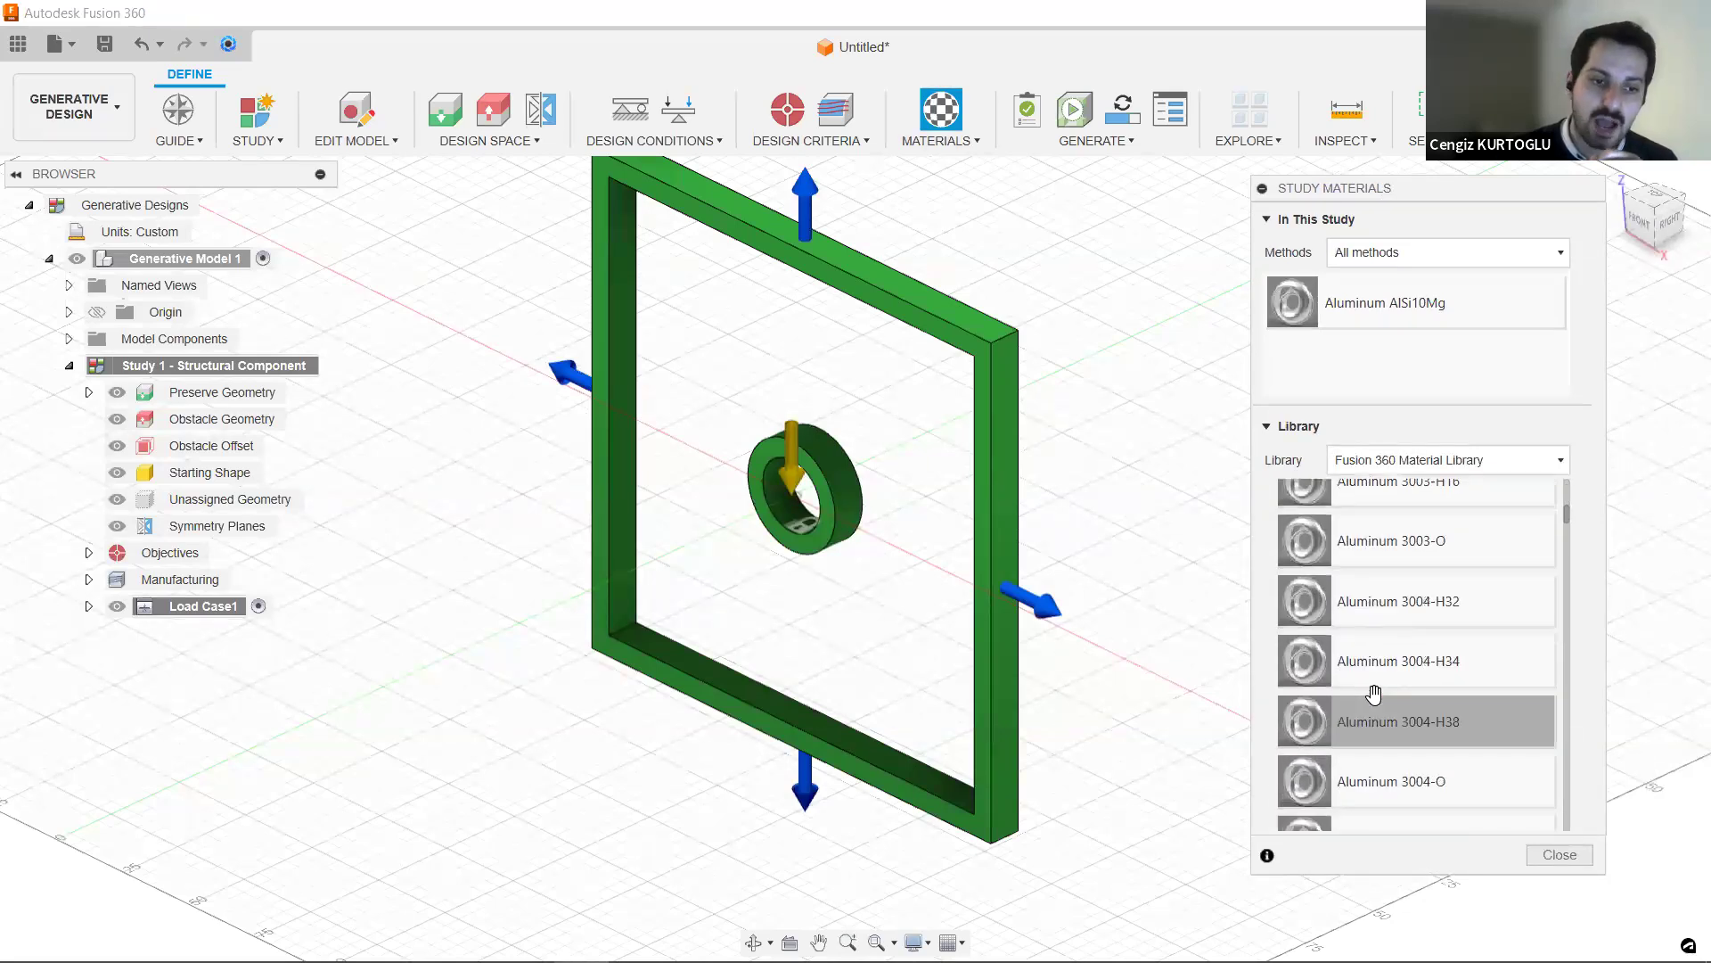
{"action": "scroll", "coordinate": [1404, 624], "scroll_direction": "up", "scroll_amount": 15}
{"action": "scroll", "coordinate": [1373, 624], "scroll_direction": "down", "scroll_amount": 3}
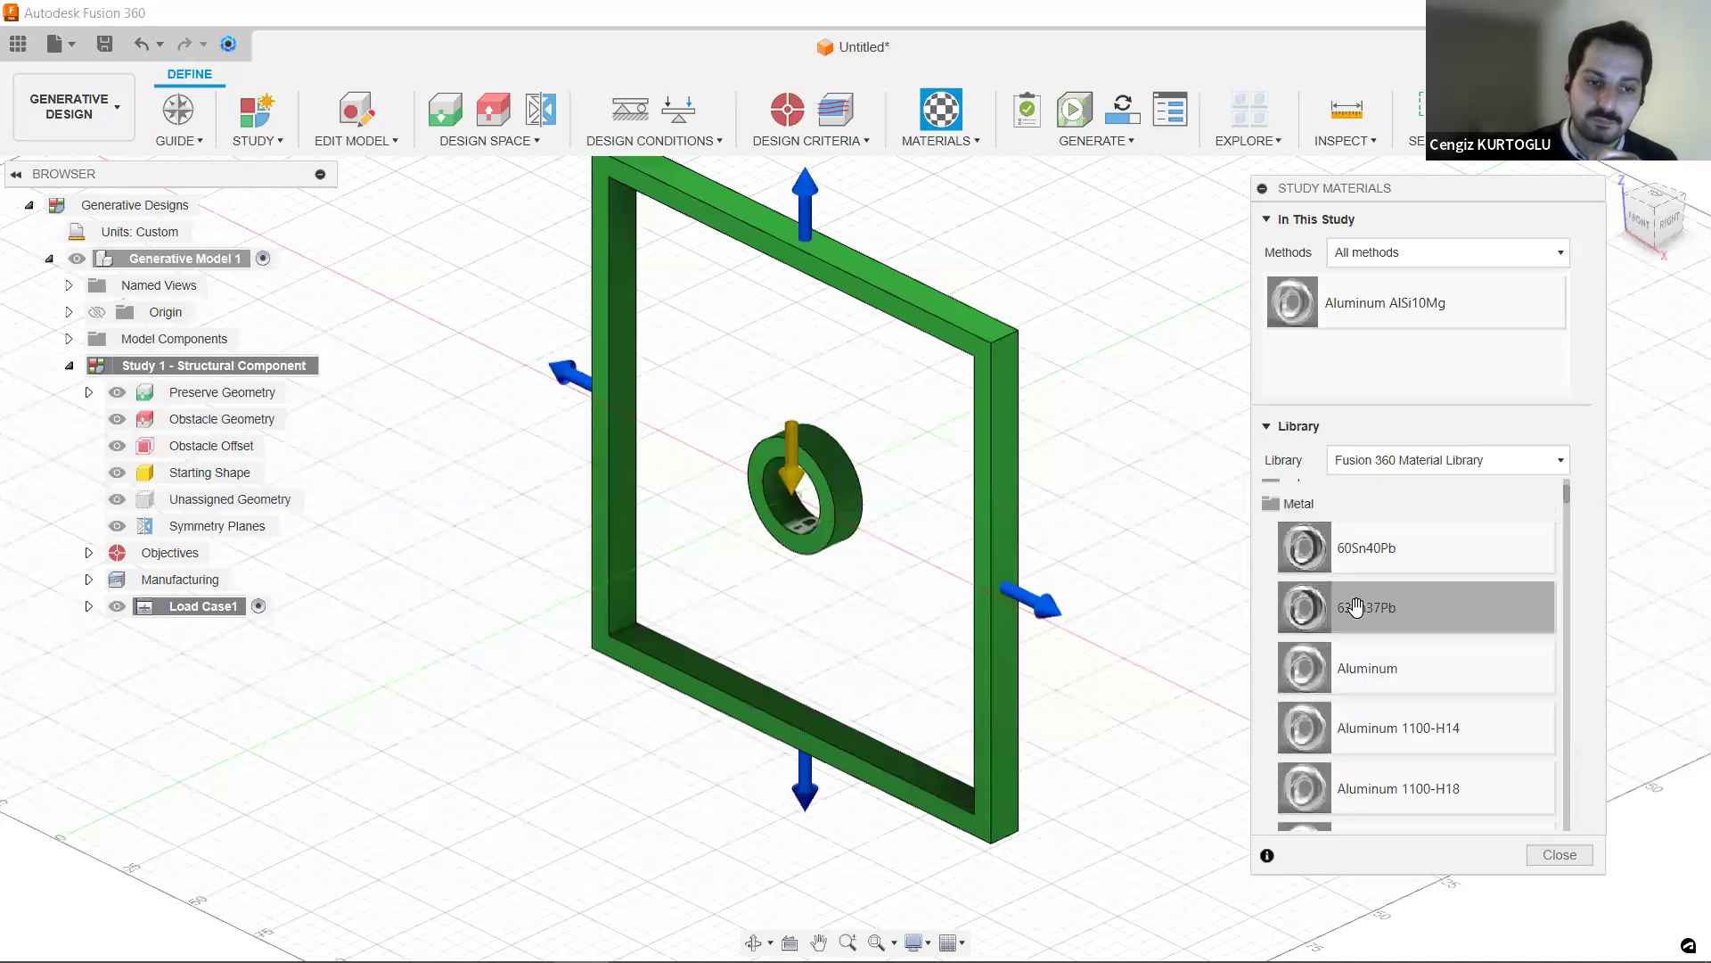
{"action": "right_click", "coordinate": [1361, 615]}
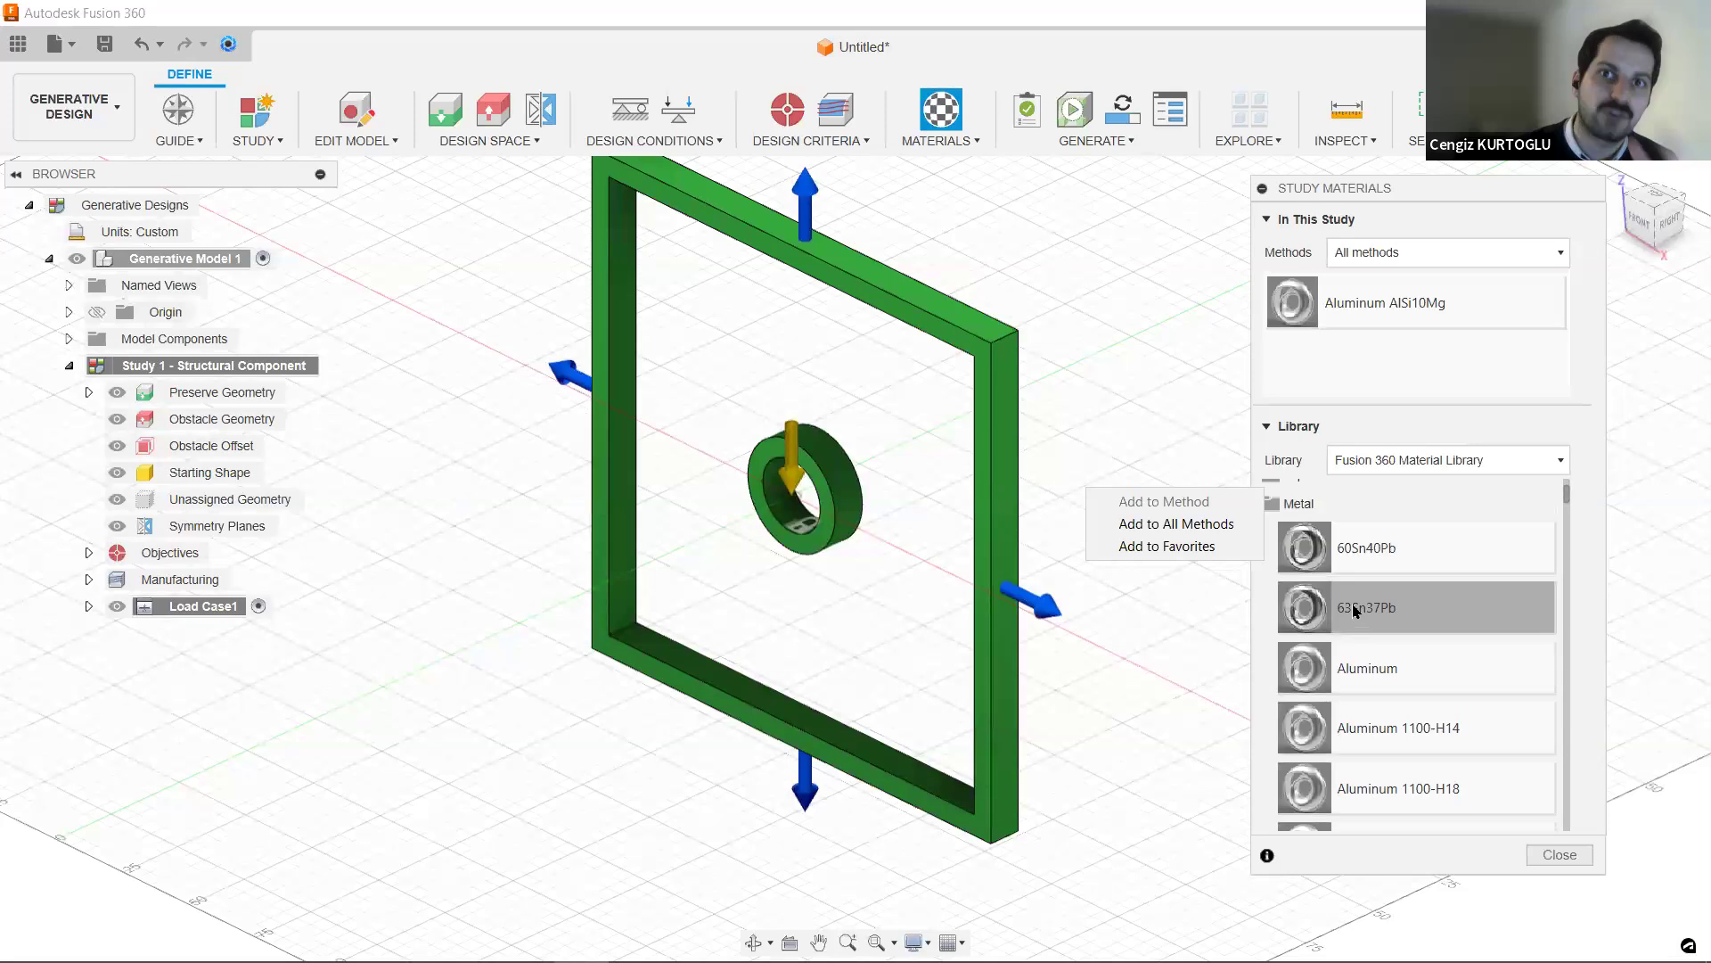
{"action": "left_click", "coordinate": [1558, 855]}
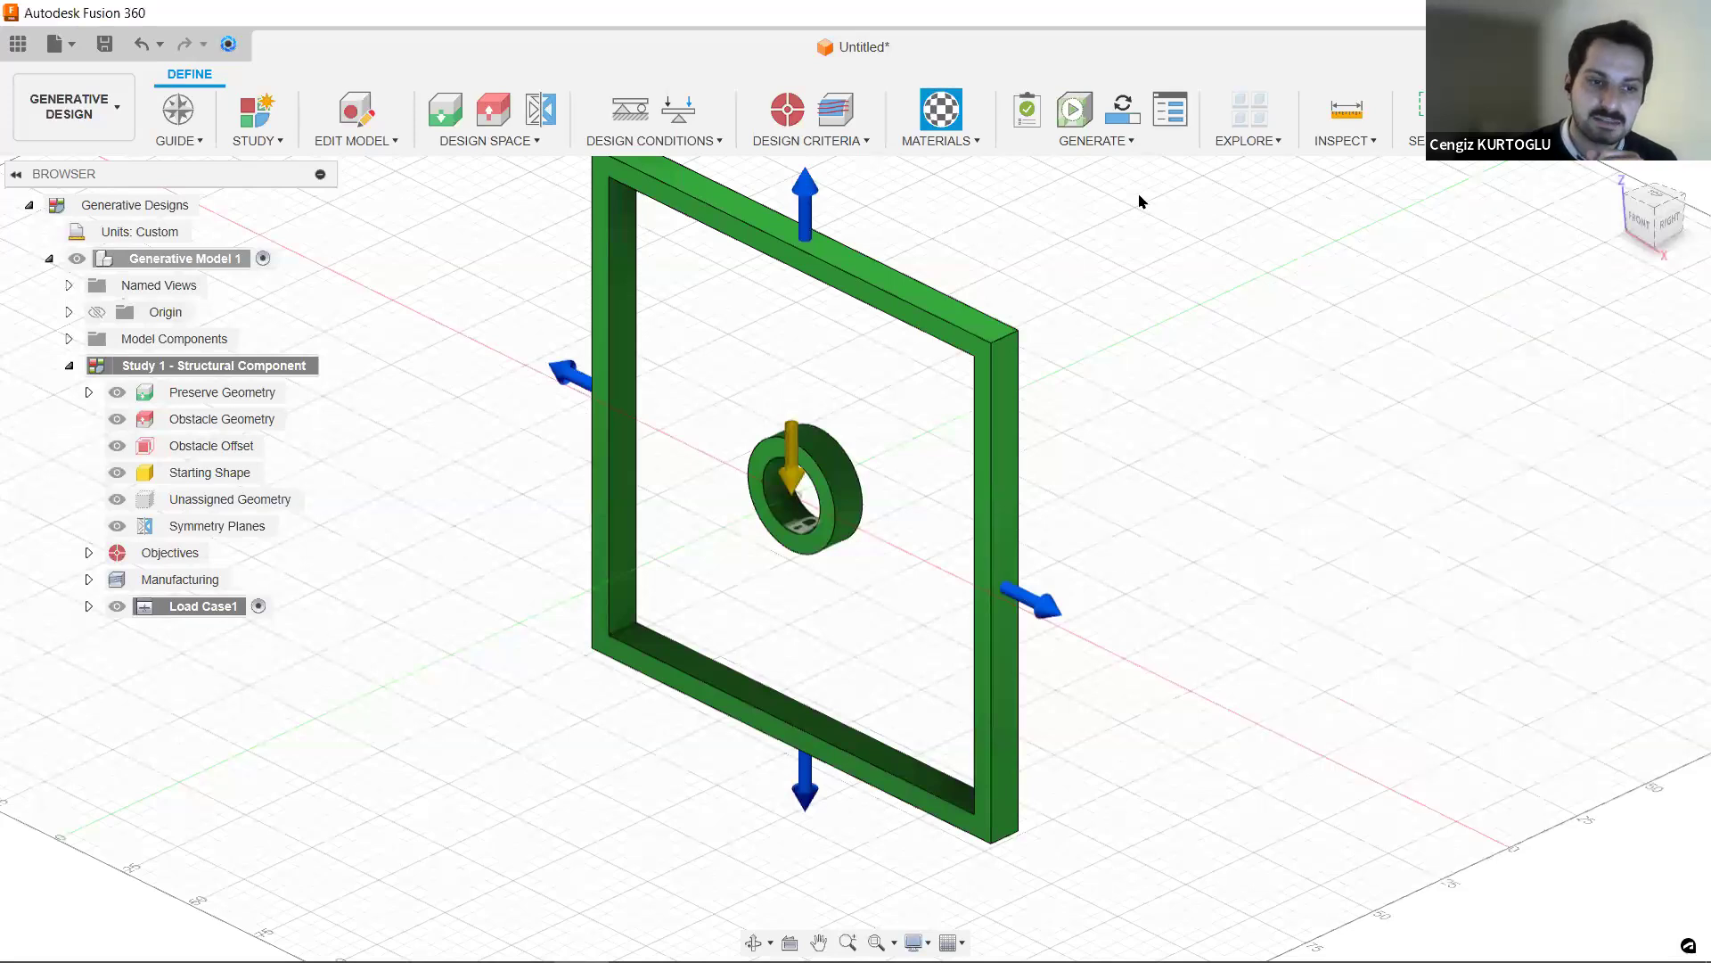
- Check the material assigned to all methods in the study again and close the study materials
{"action": "left_click", "coordinate": [935, 142]}
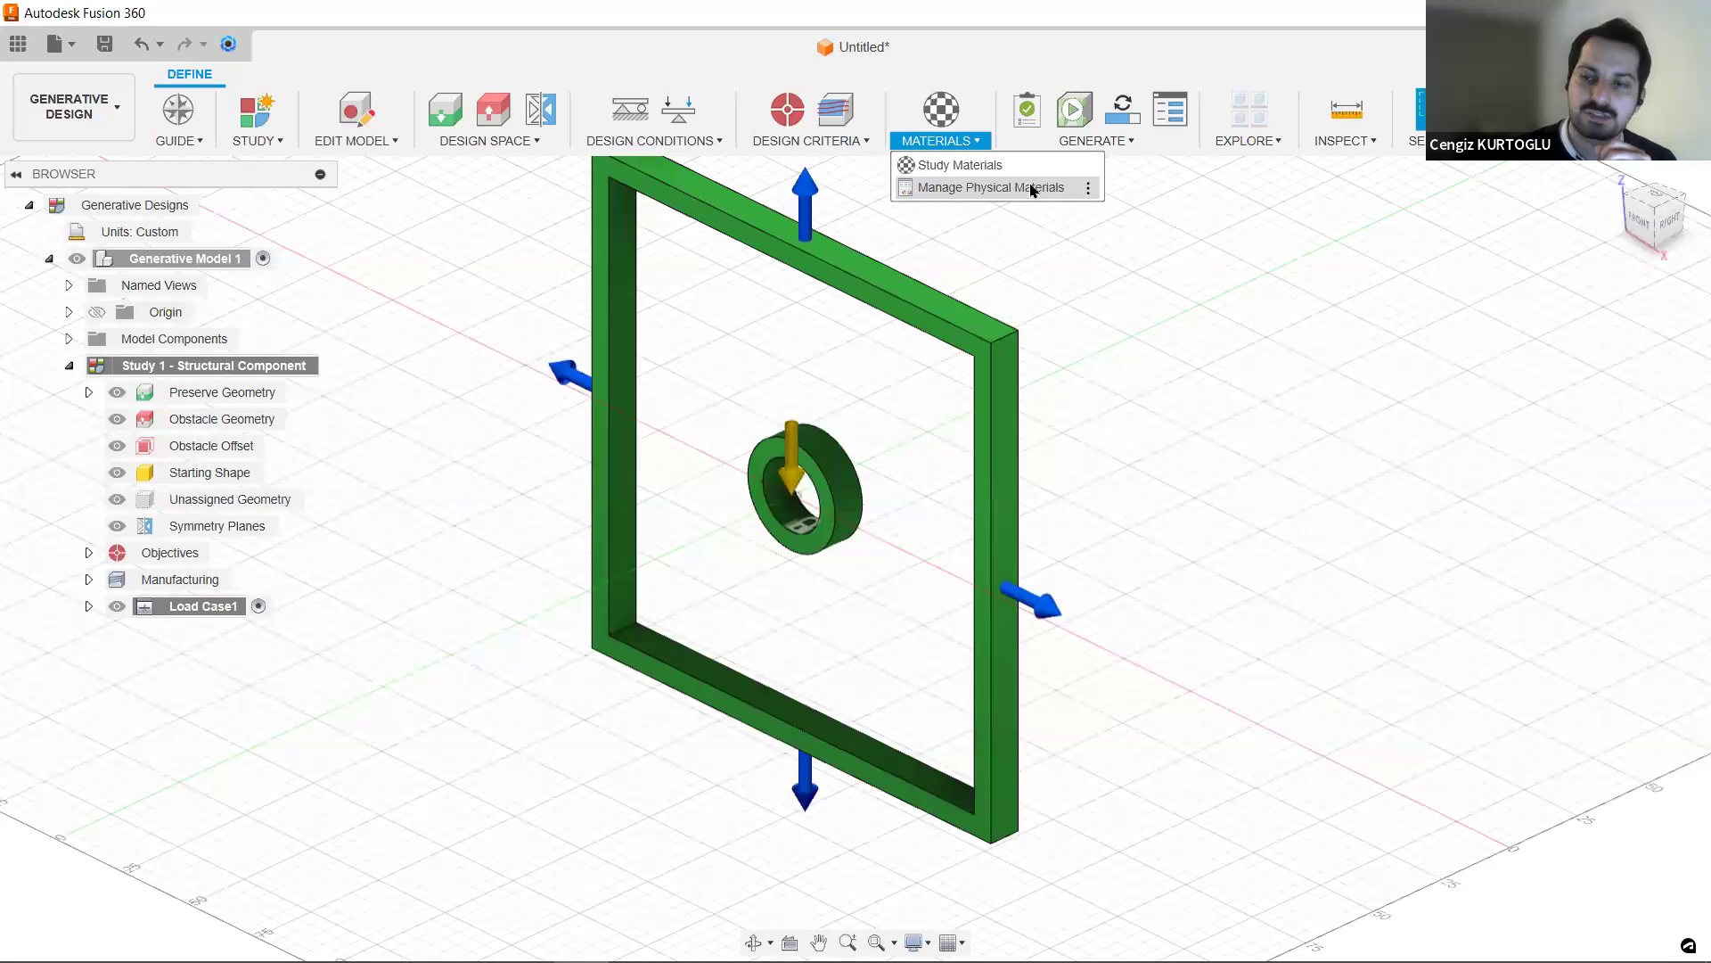
{"action": "middle_click_drag", "start_coordinate": [1272, 372], "coordinate": [1315, 367]}
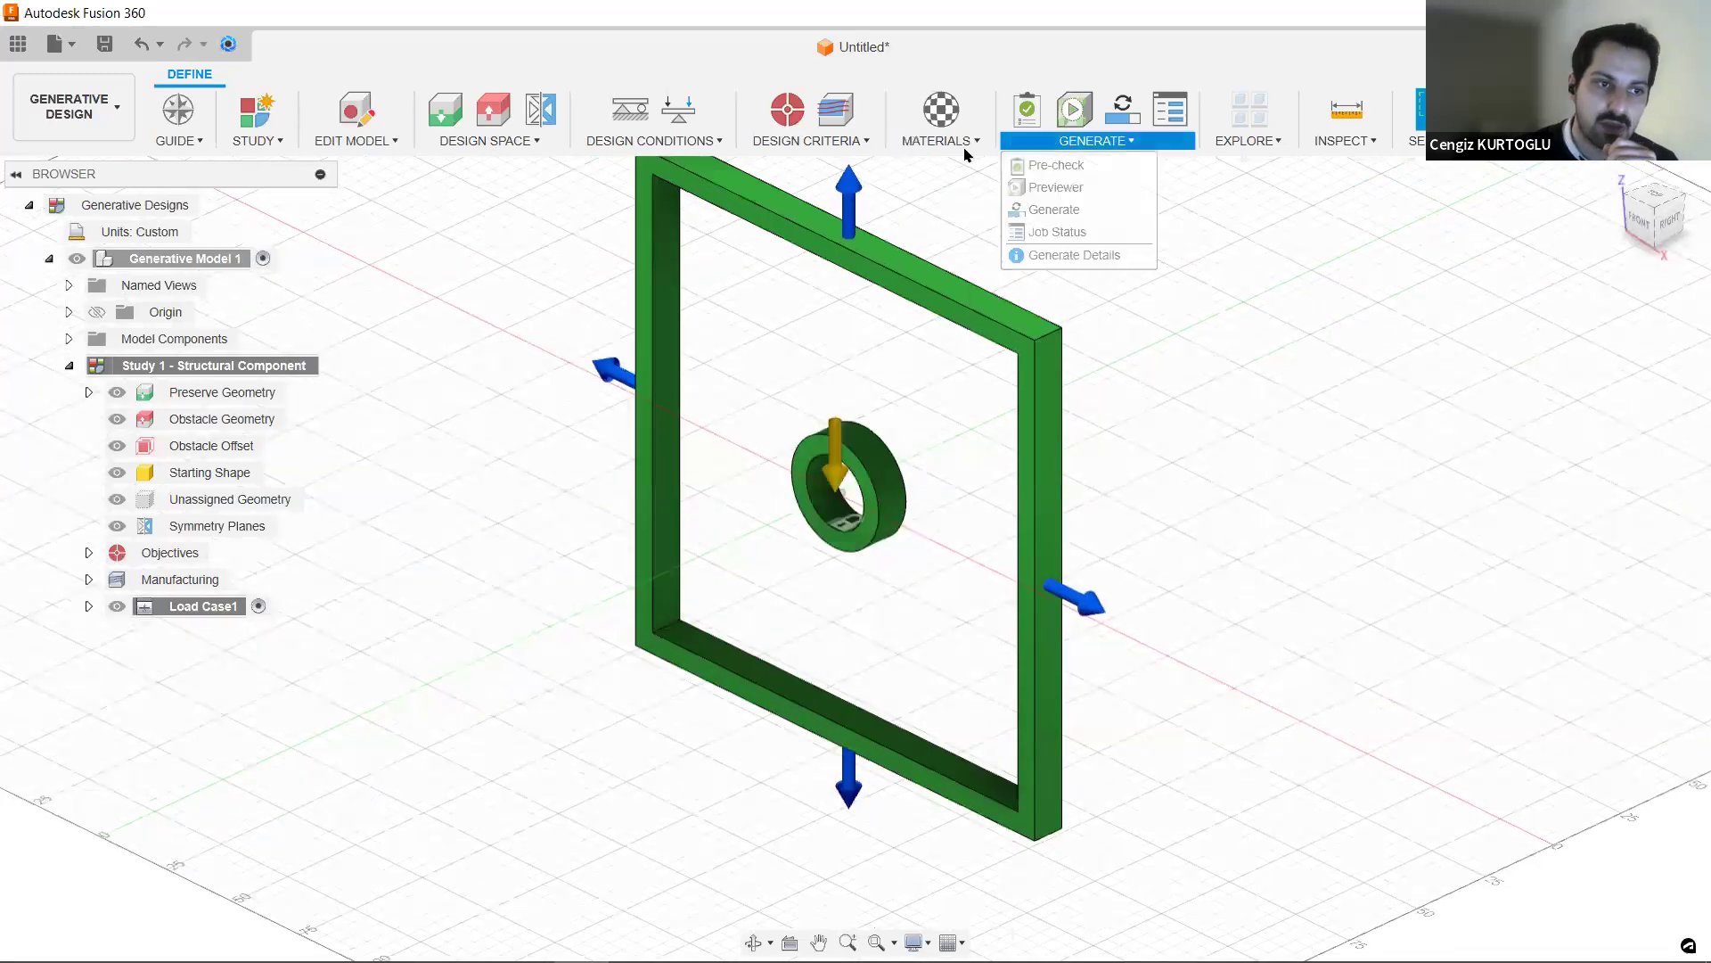
{"action": "left_click", "coordinate": [1463, 296]}
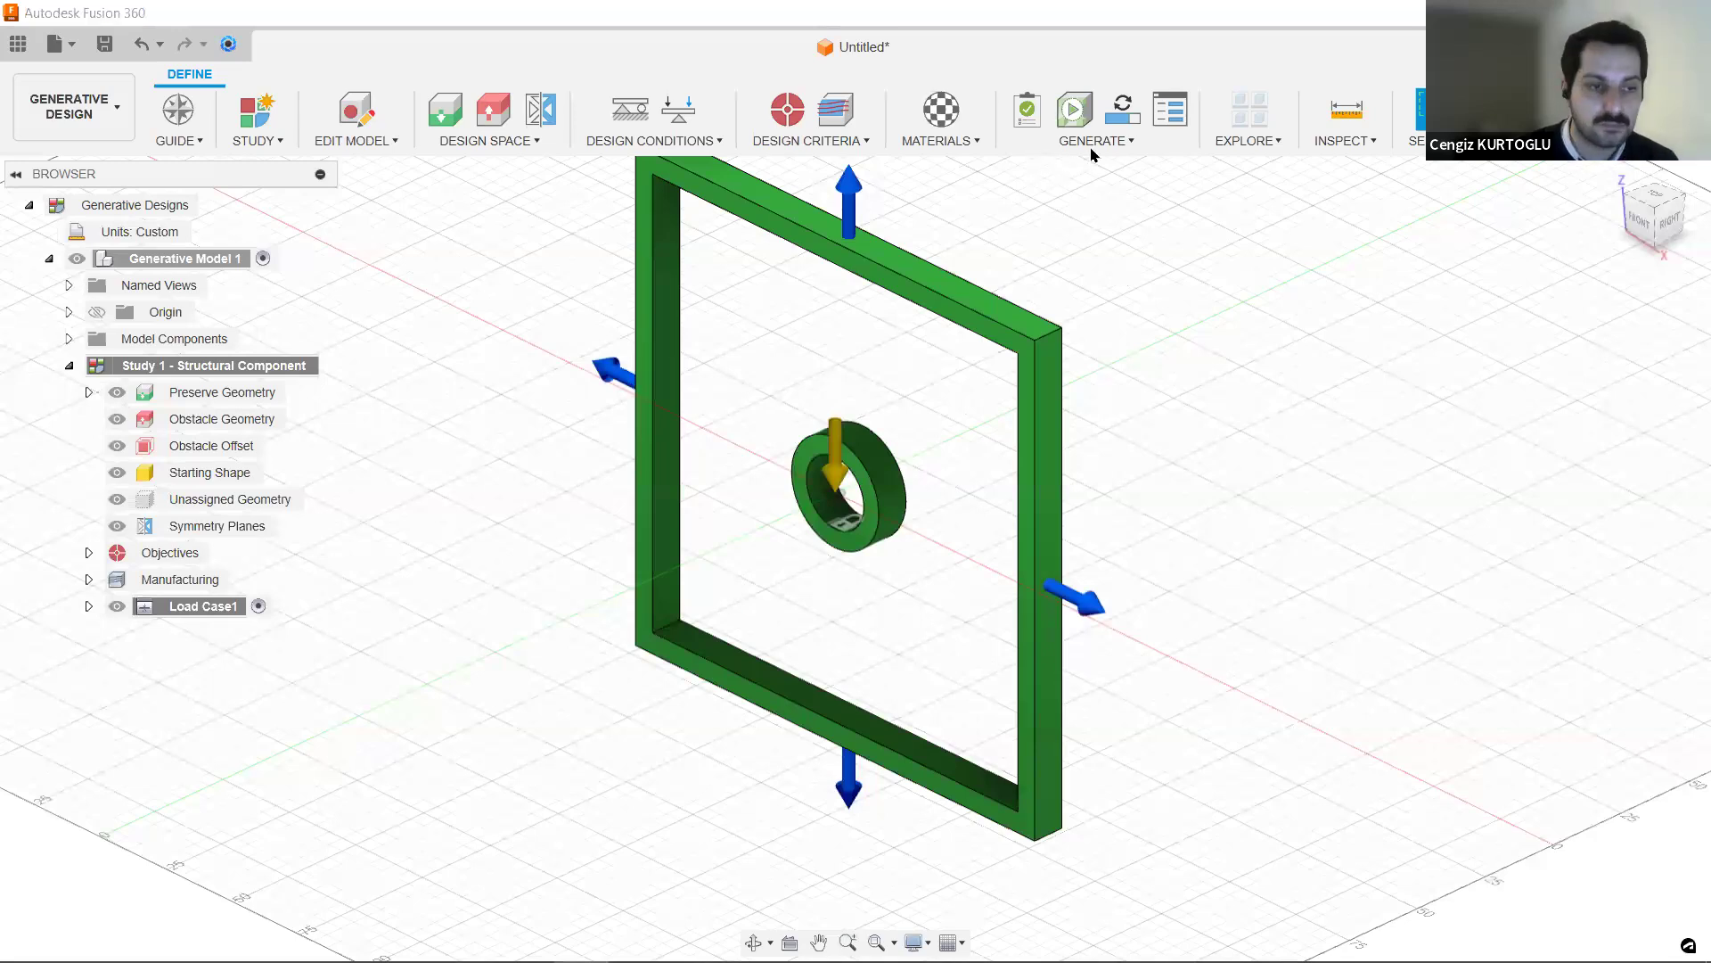
{"action": "left_click", "coordinate": [941, 110]}
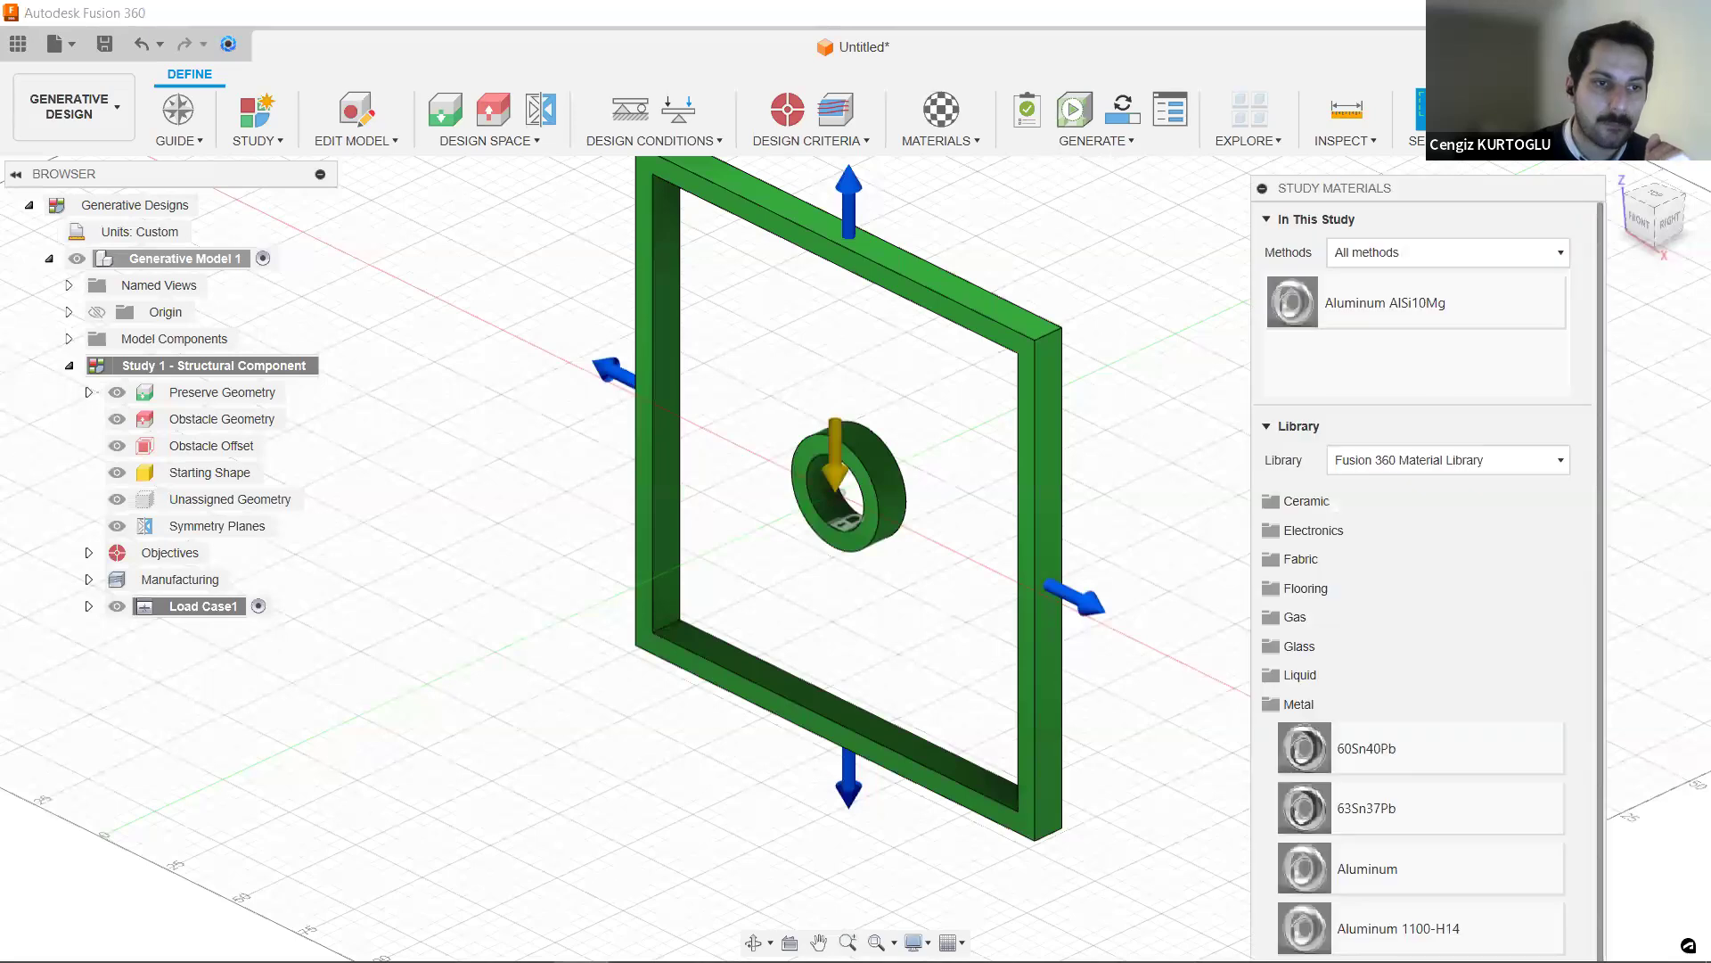
{"action": "left_click_drag", "start_coordinate": [1452, 198], "coordinate": [1405, 132]}
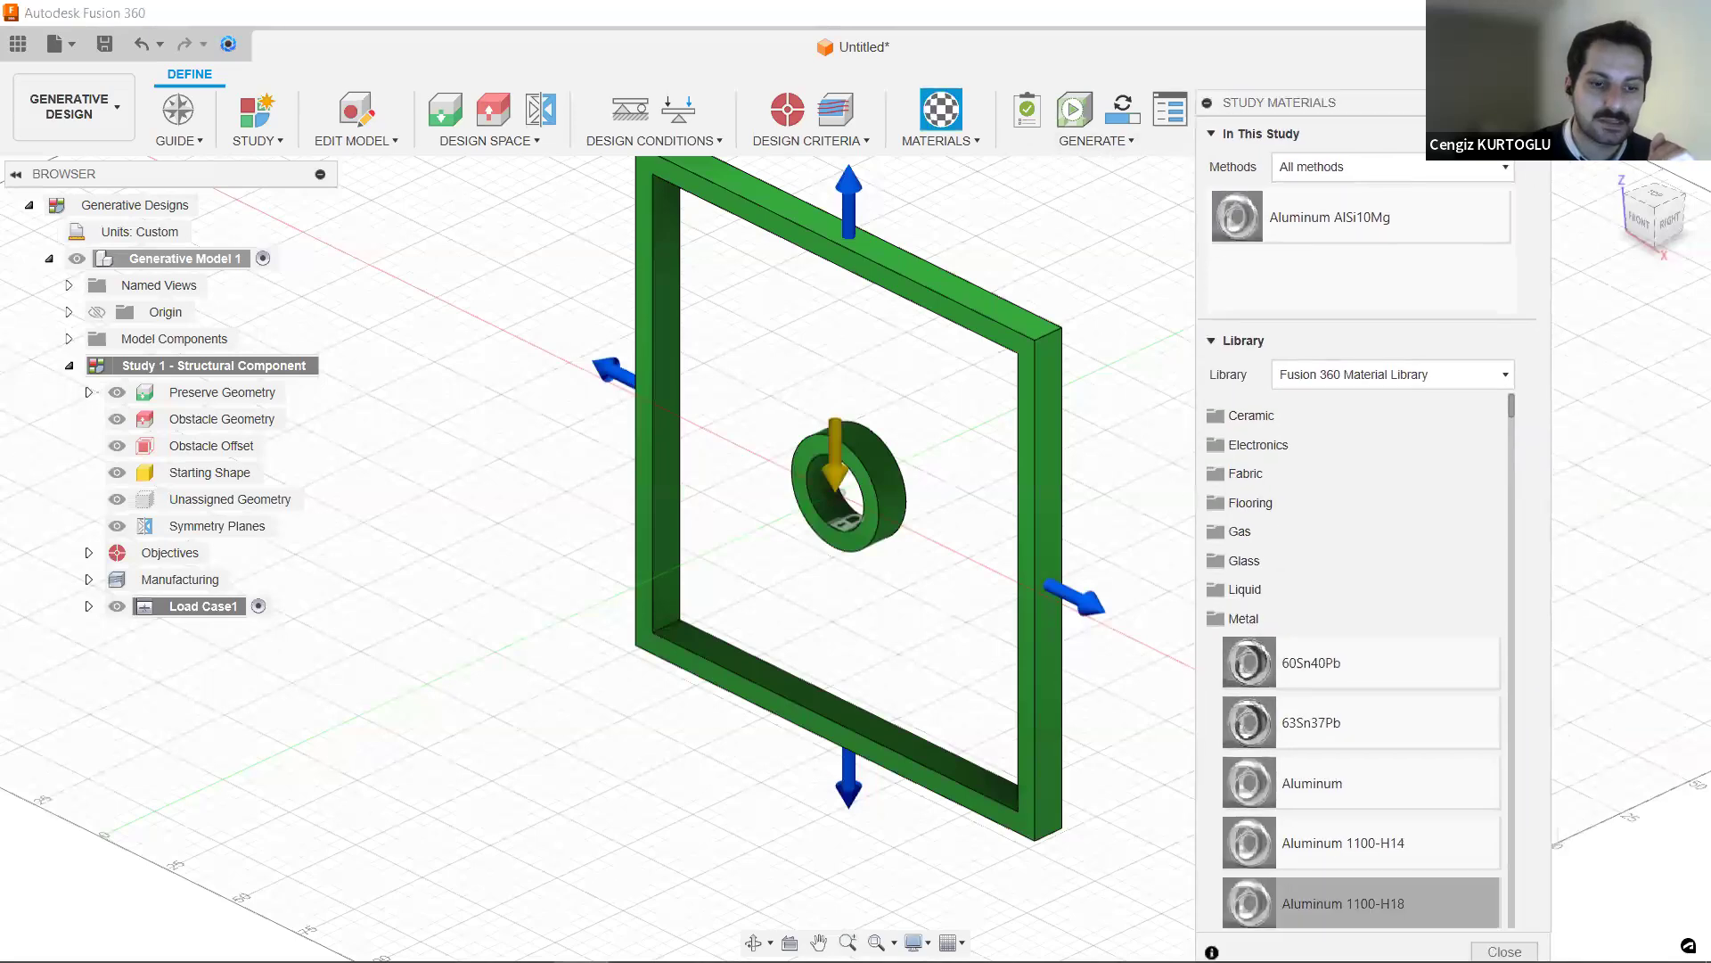
{"action": "left_click", "coordinate": [1507, 952]}
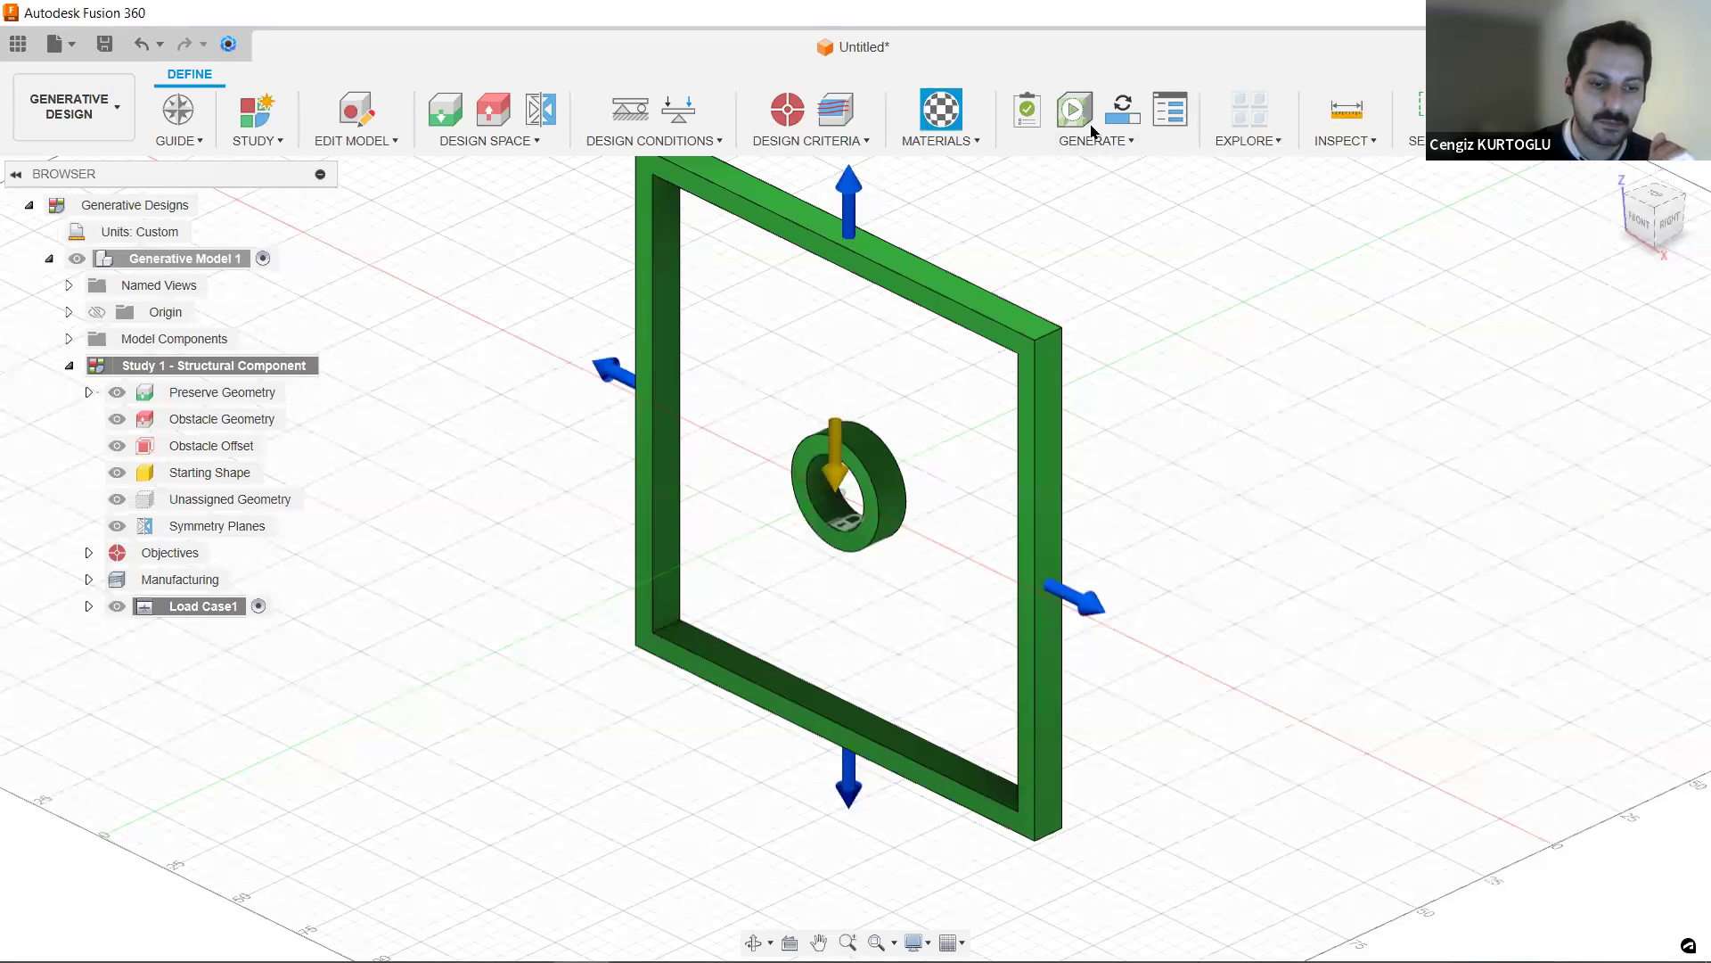
- Run the pre-check on the study setup and try to preview the outcome with the Previewer
{"action": "left_click", "coordinate": [1032, 112]}
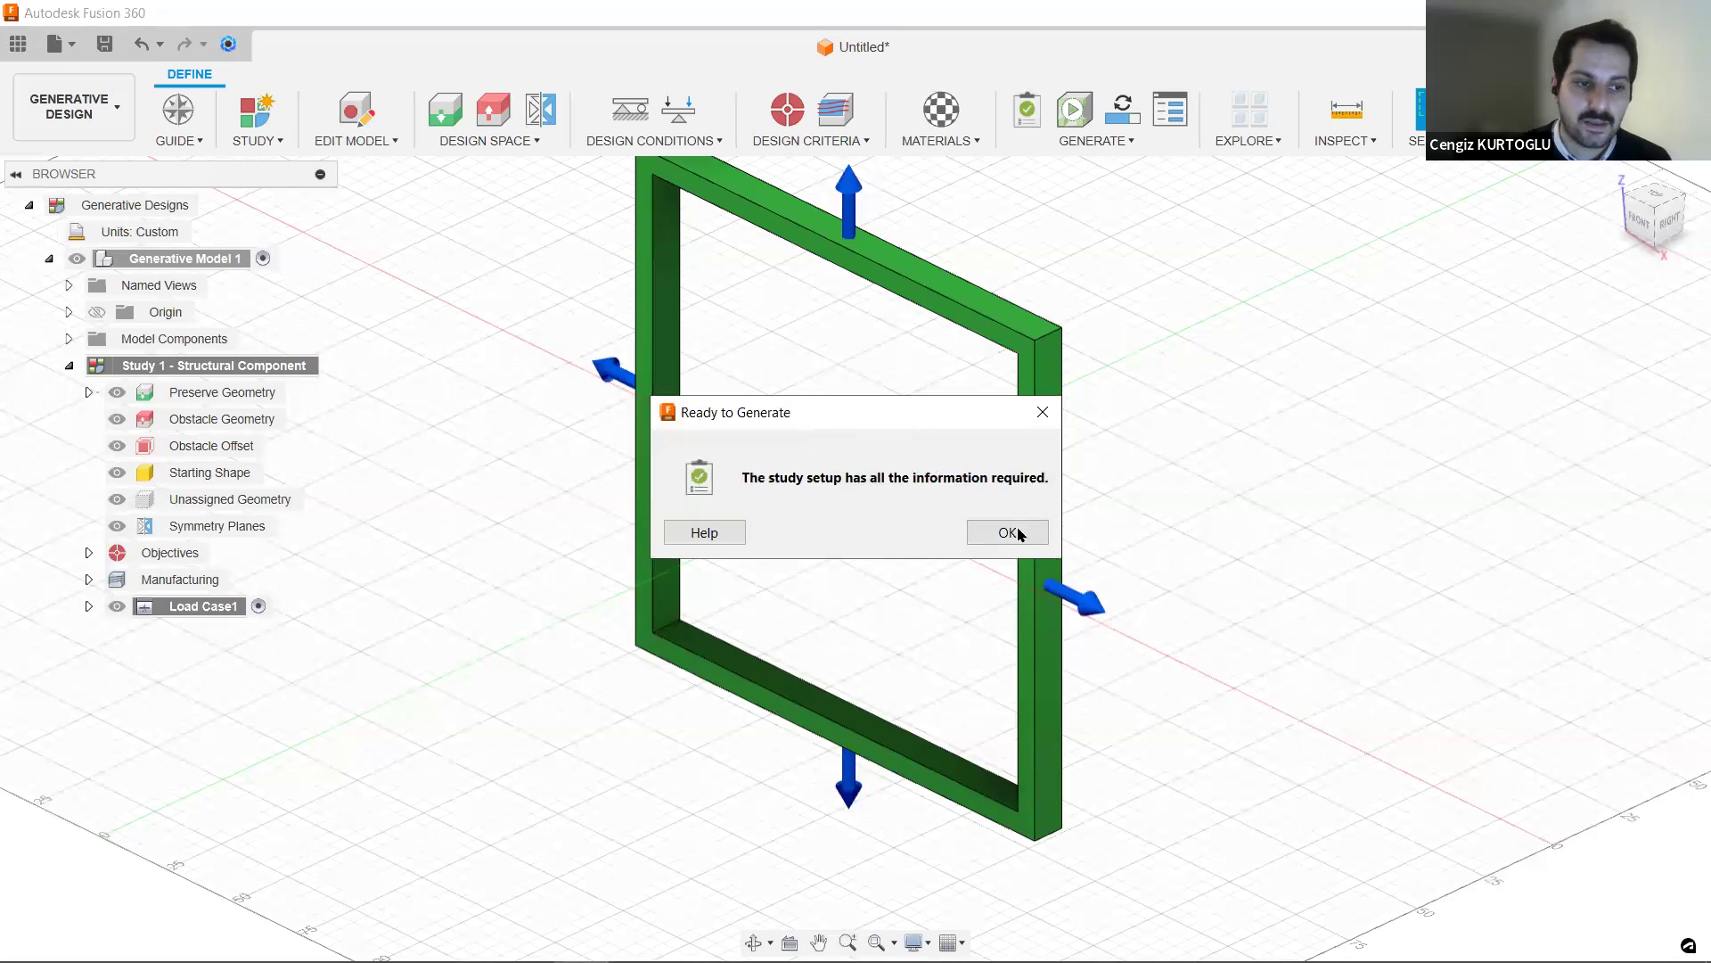
{"action": "left_click", "coordinate": [1038, 409]}
{"action": "left_click", "coordinate": [1115, 141]}
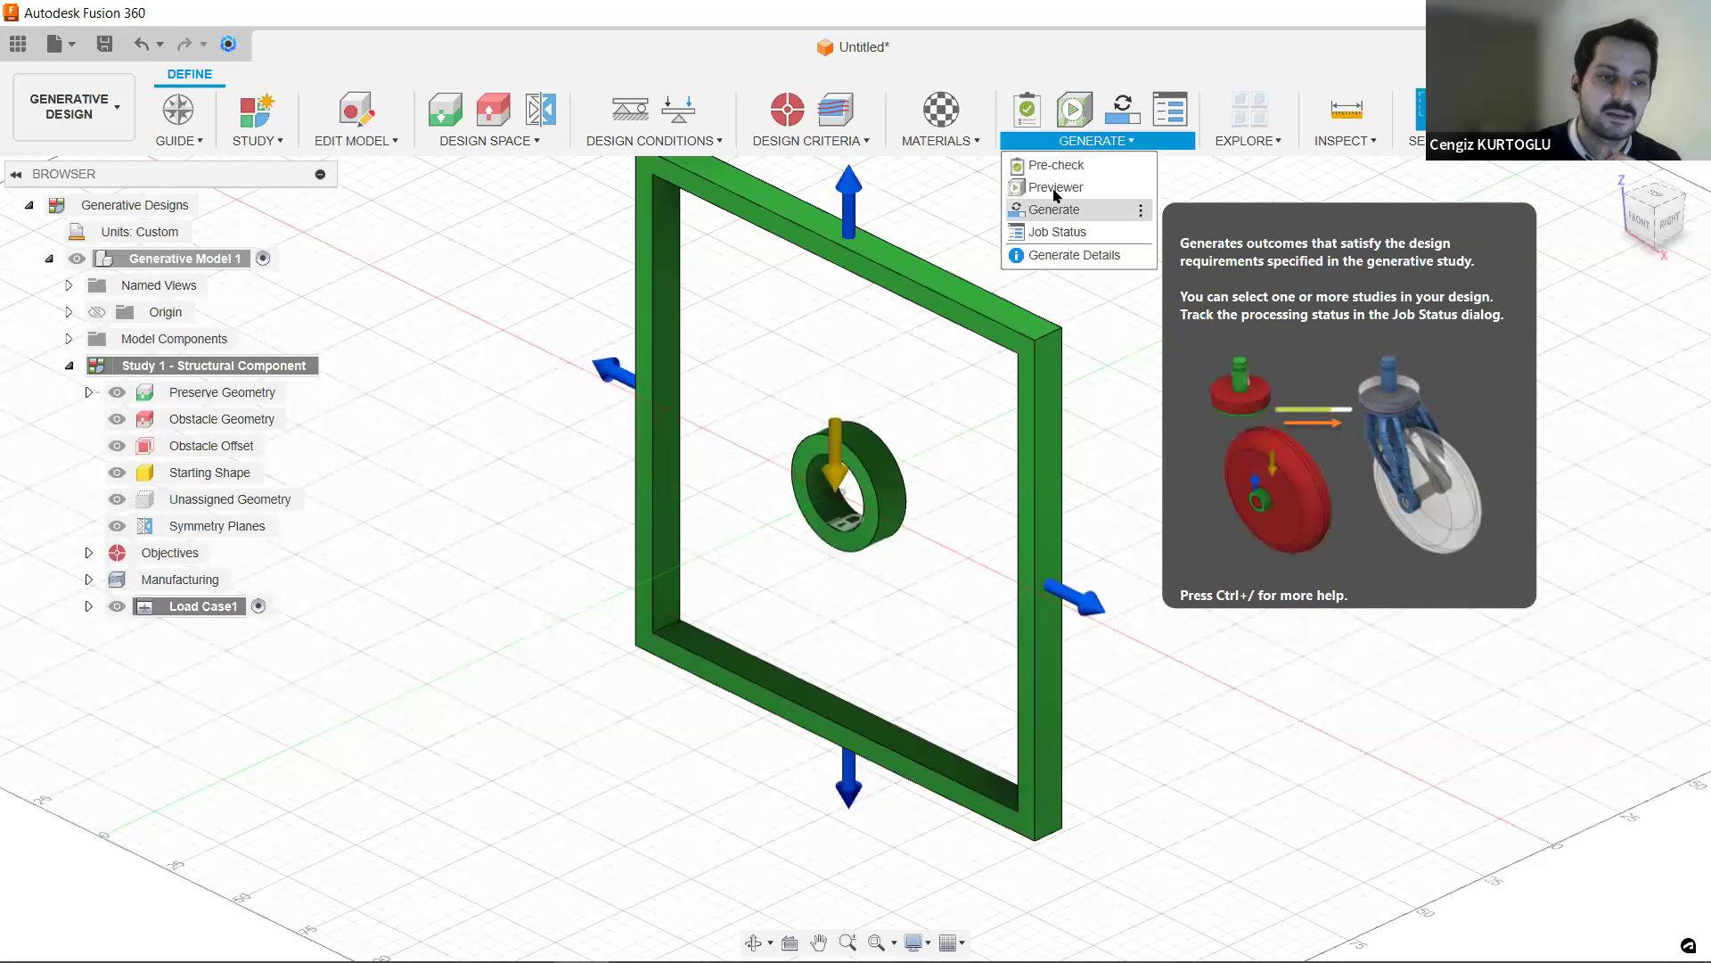
{"action": "left_click", "coordinate": [1054, 189]}
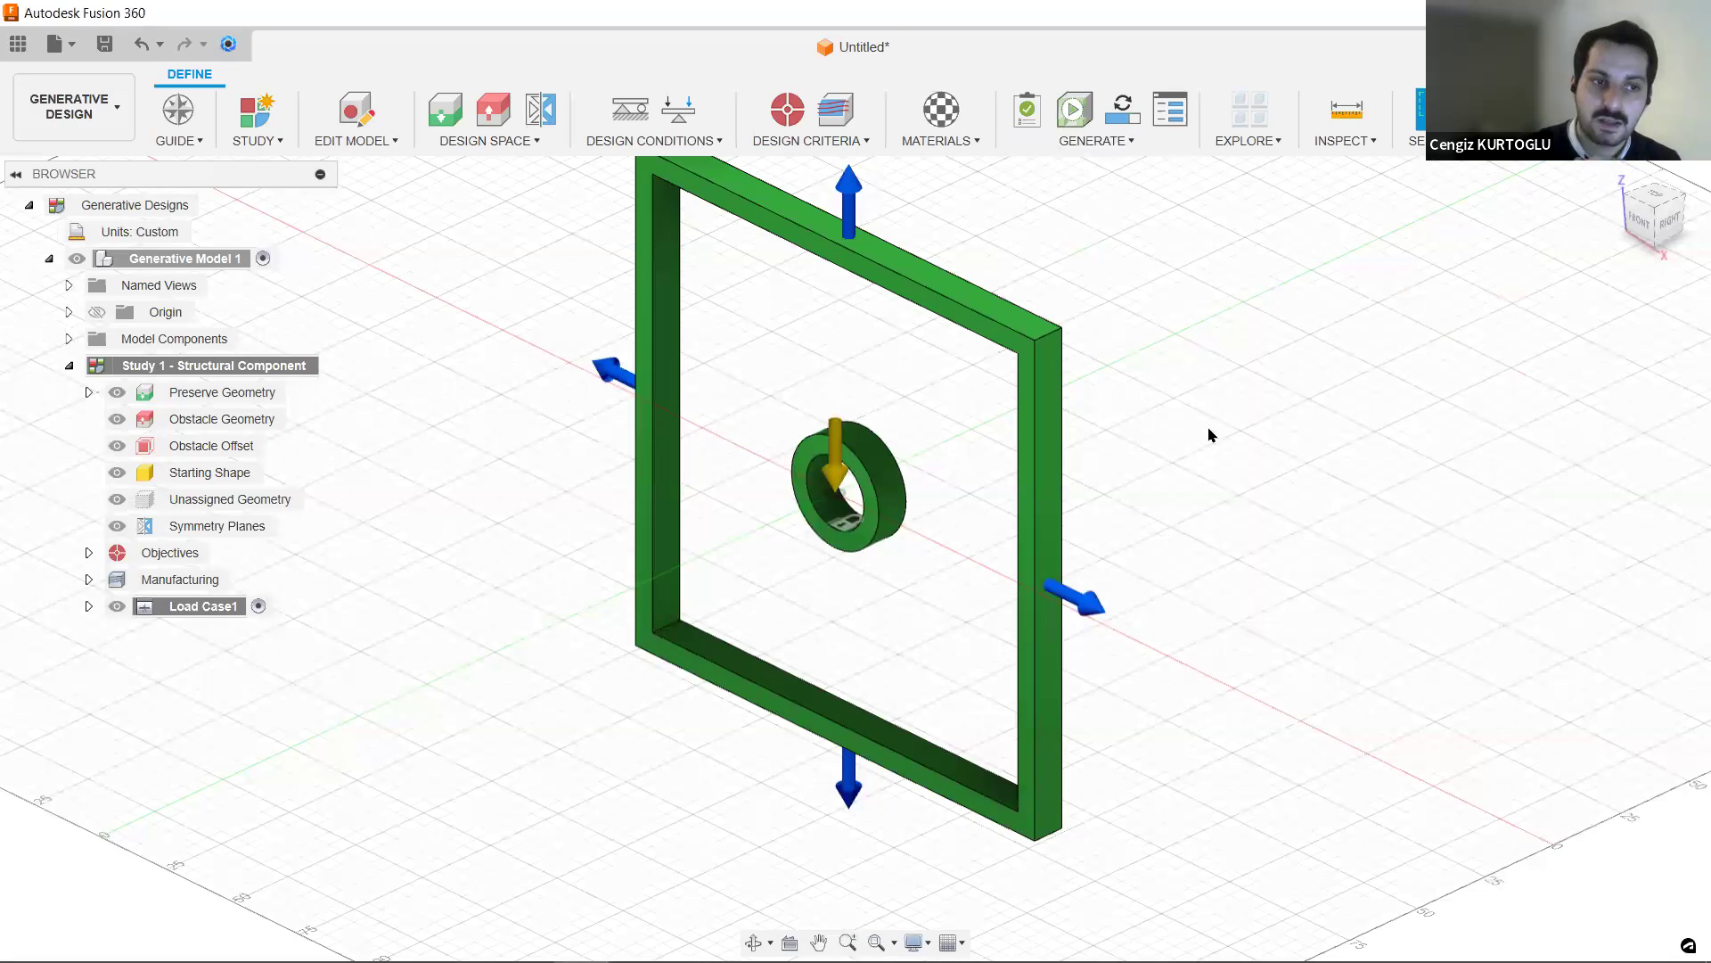
{"action": "left_click", "coordinate": [1063, 176]}
{"action": "left_click", "coordinate": [983, 207]}
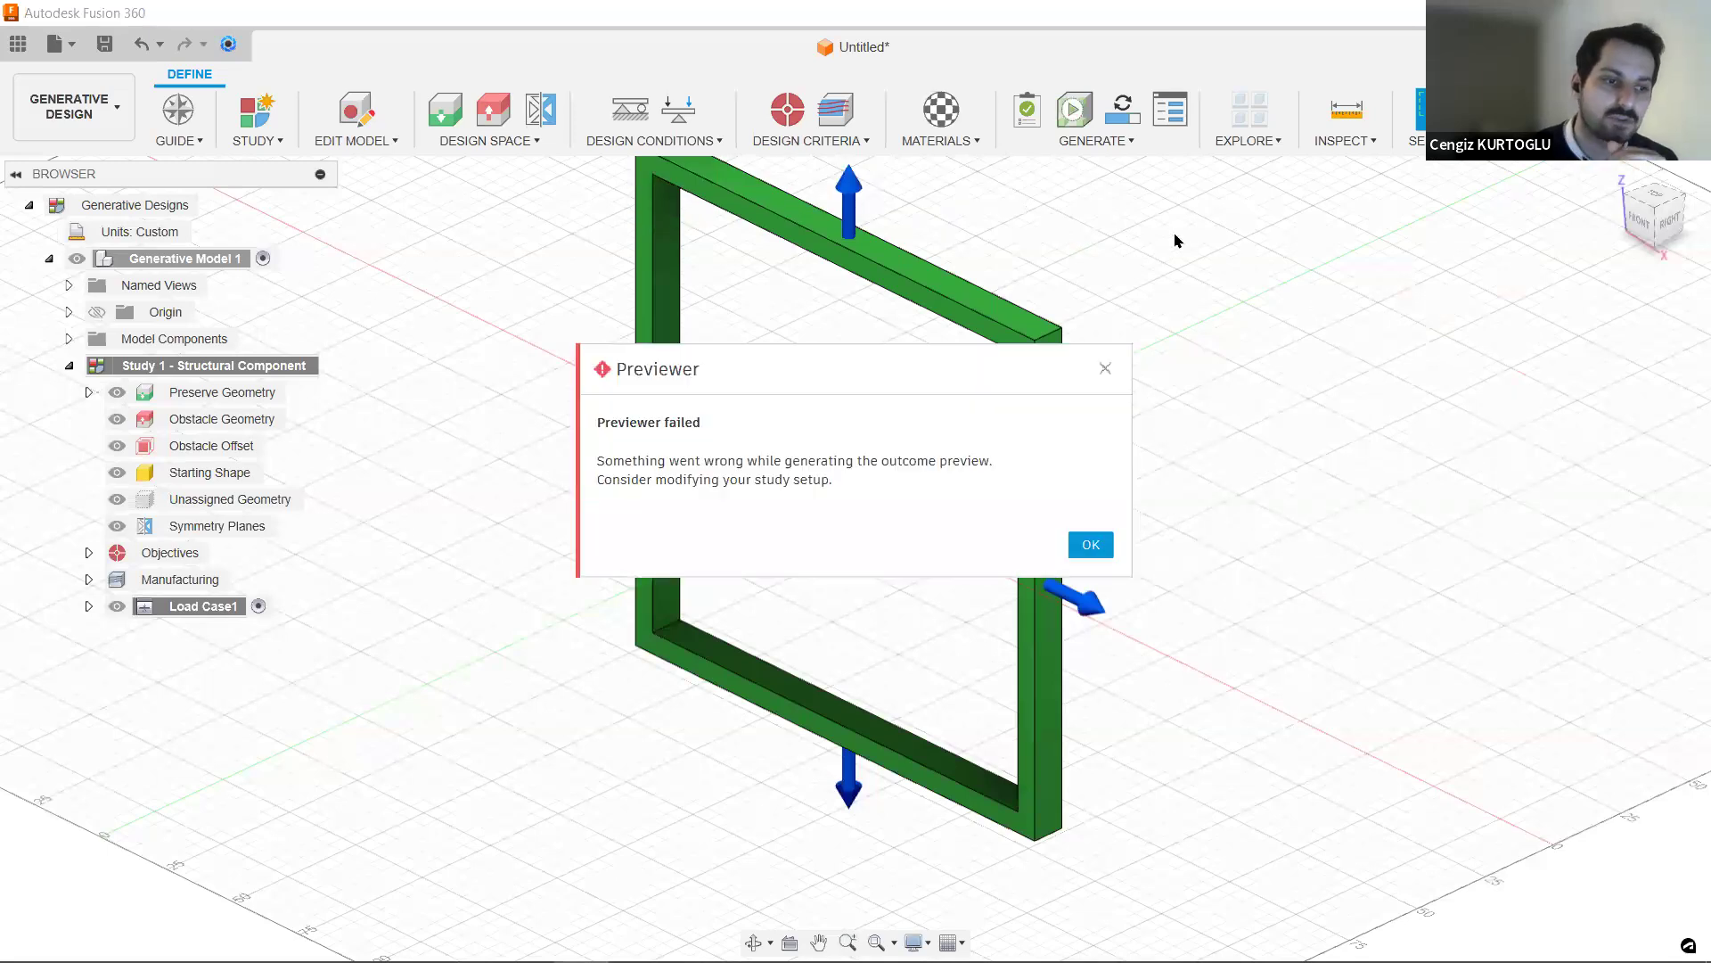
{"action": "left_click", "coordinate": [1091, 545]}
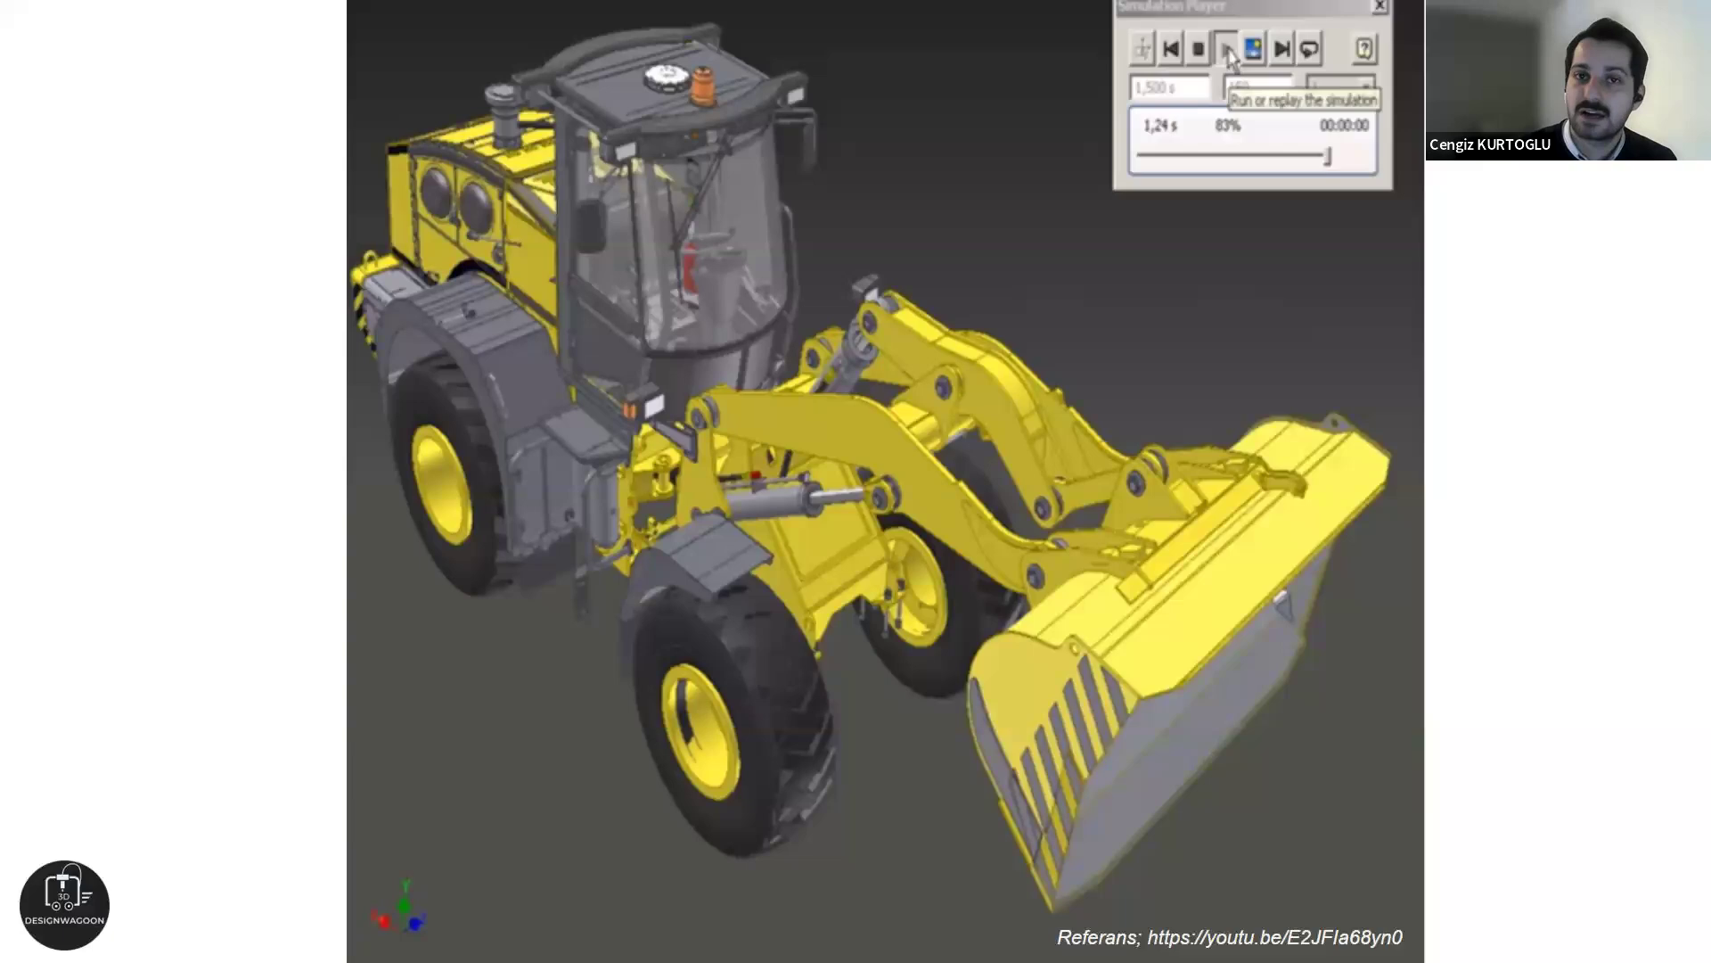
{"action": "key", "text": "Right"}
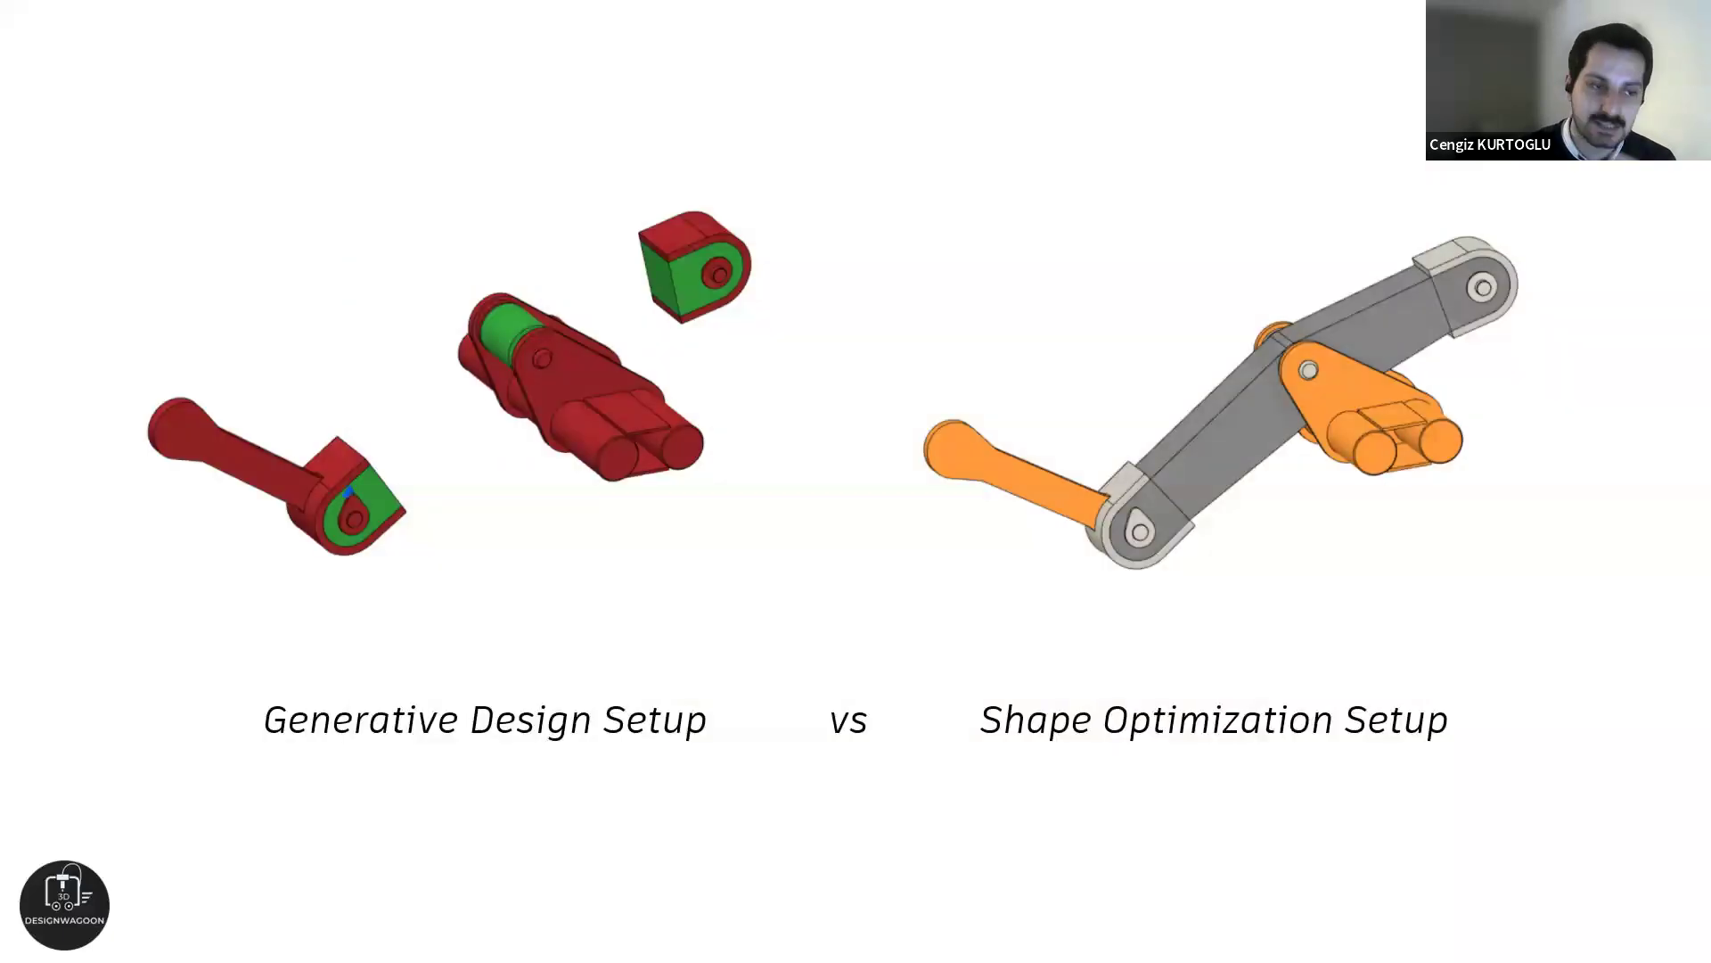
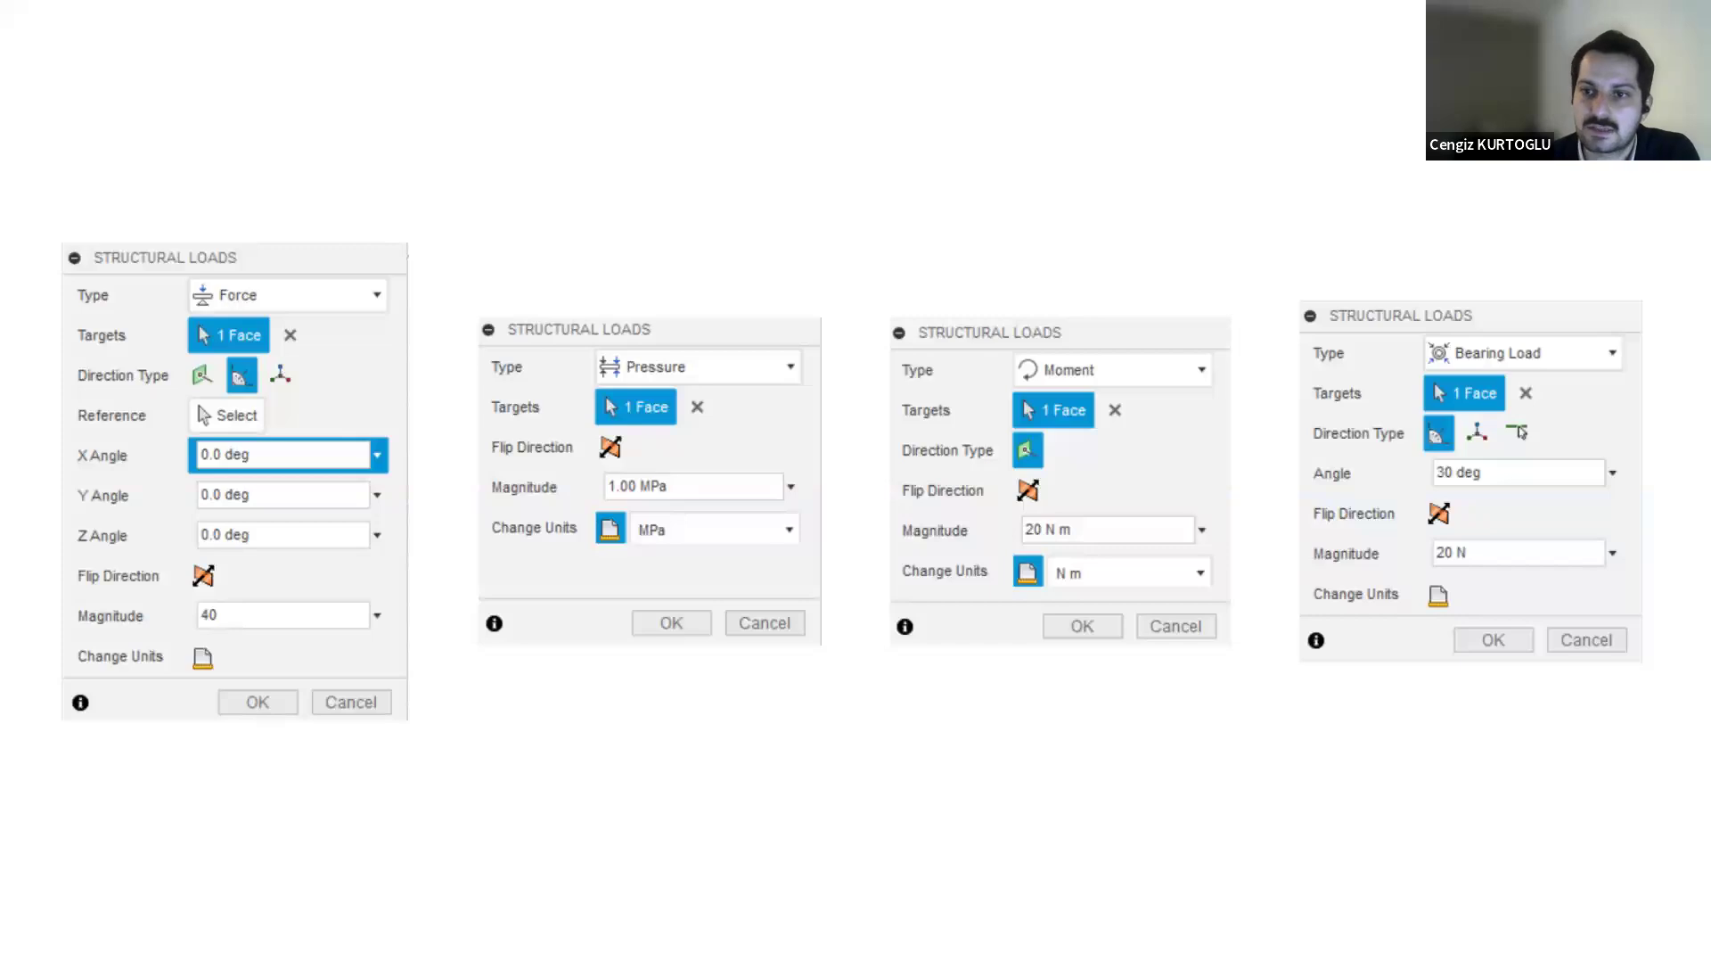
{"action": "key", "text": "Right"}
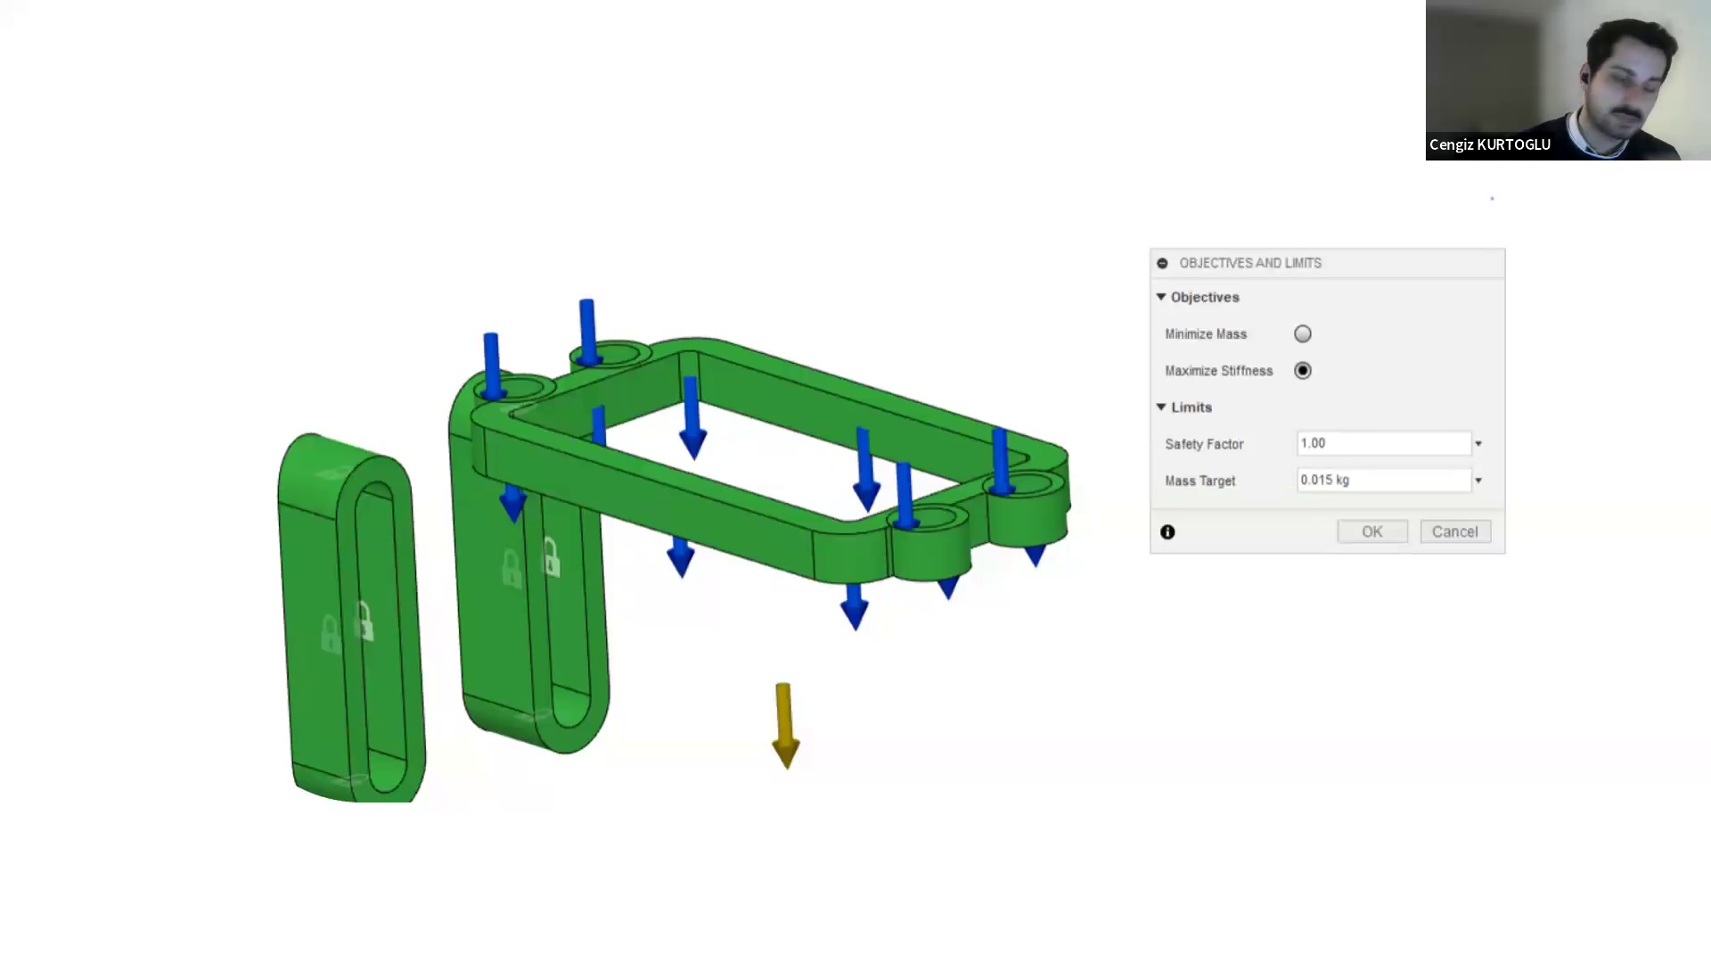
{"action": "key", "text": "Right"}
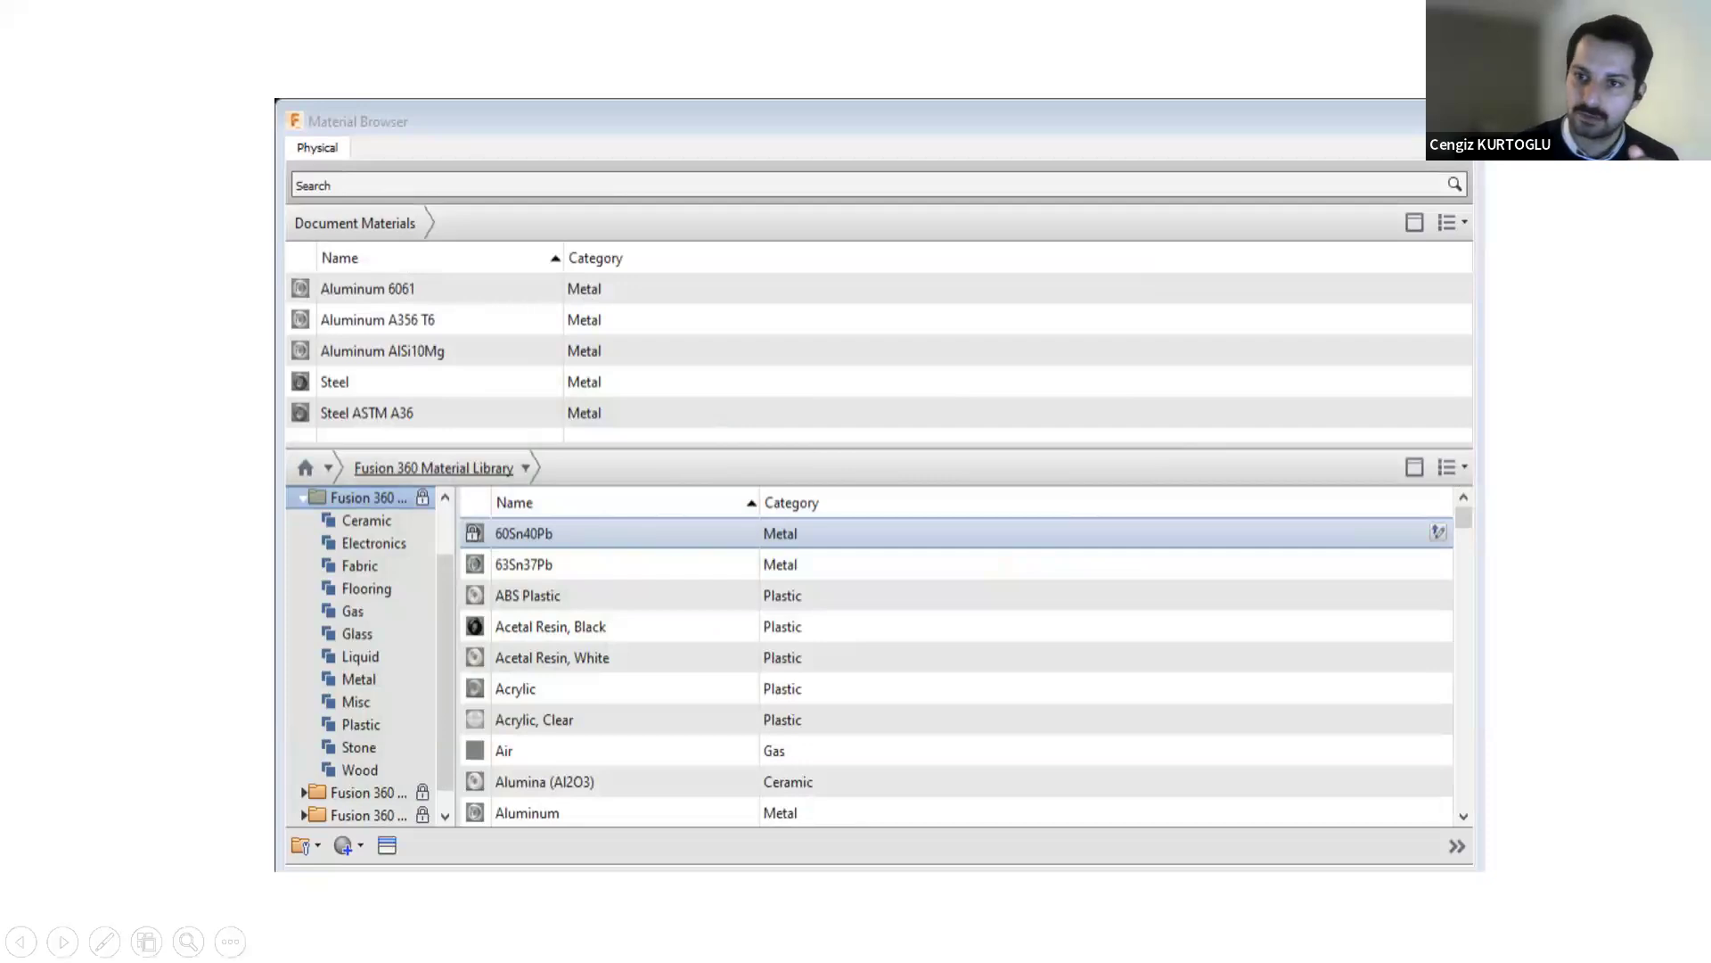
{"action": "key", "text": "Right"}
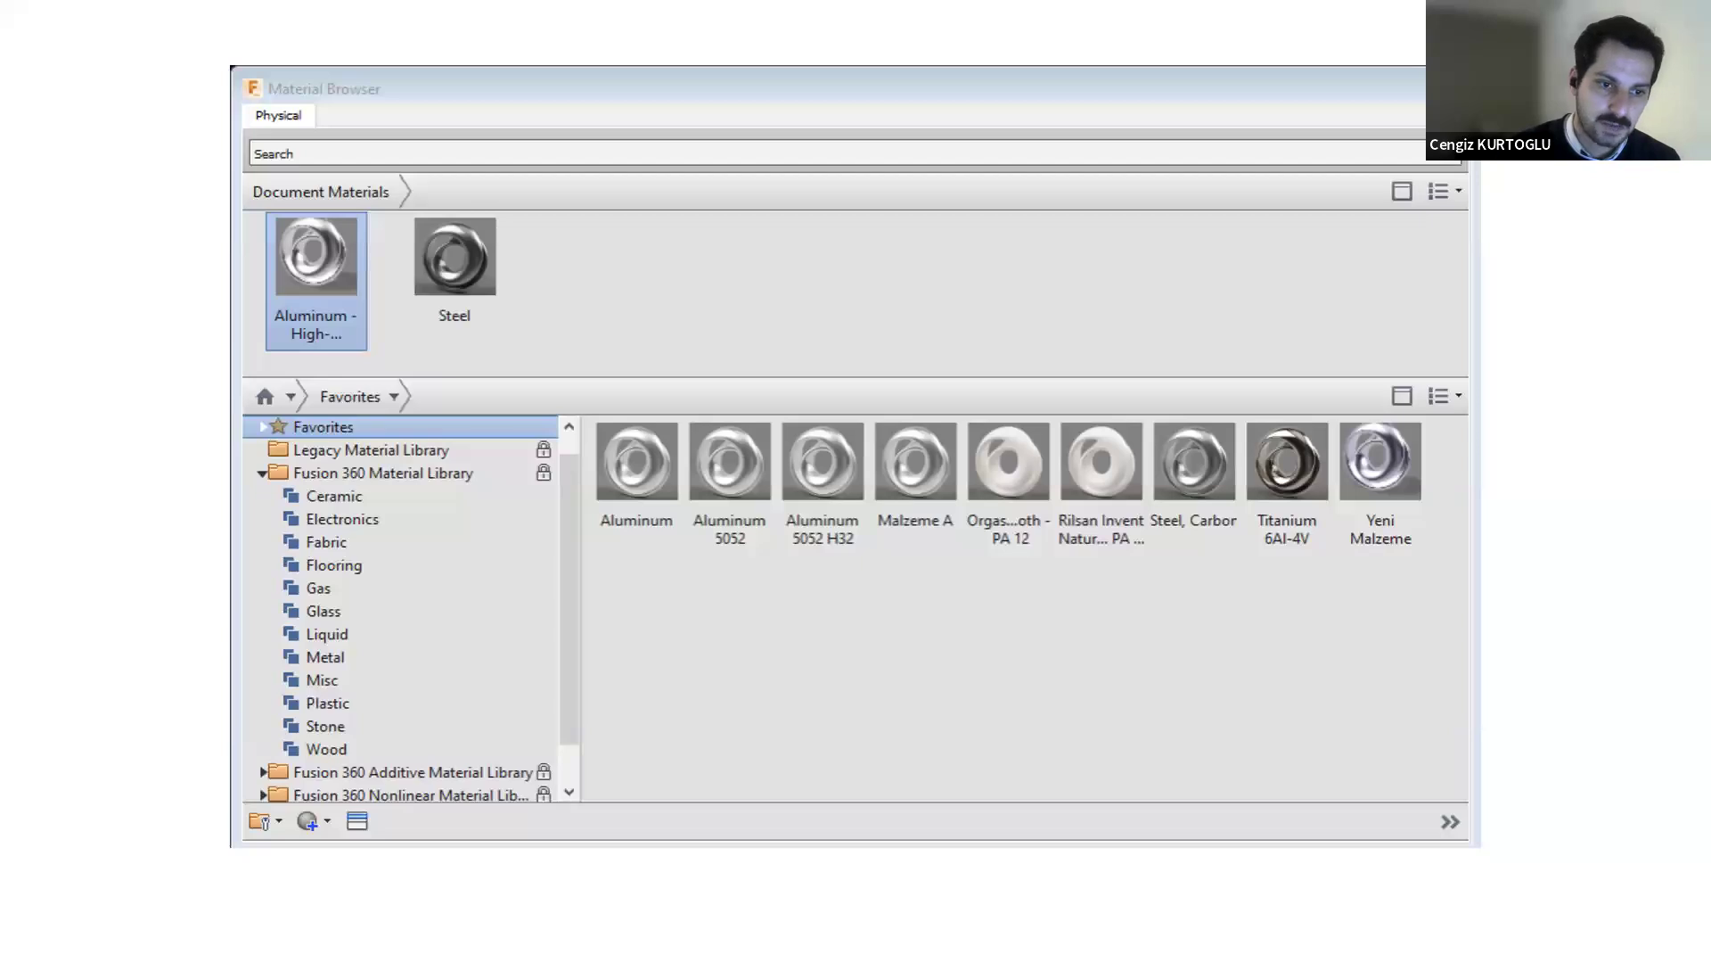
{"action": "key", "text": "Right"}
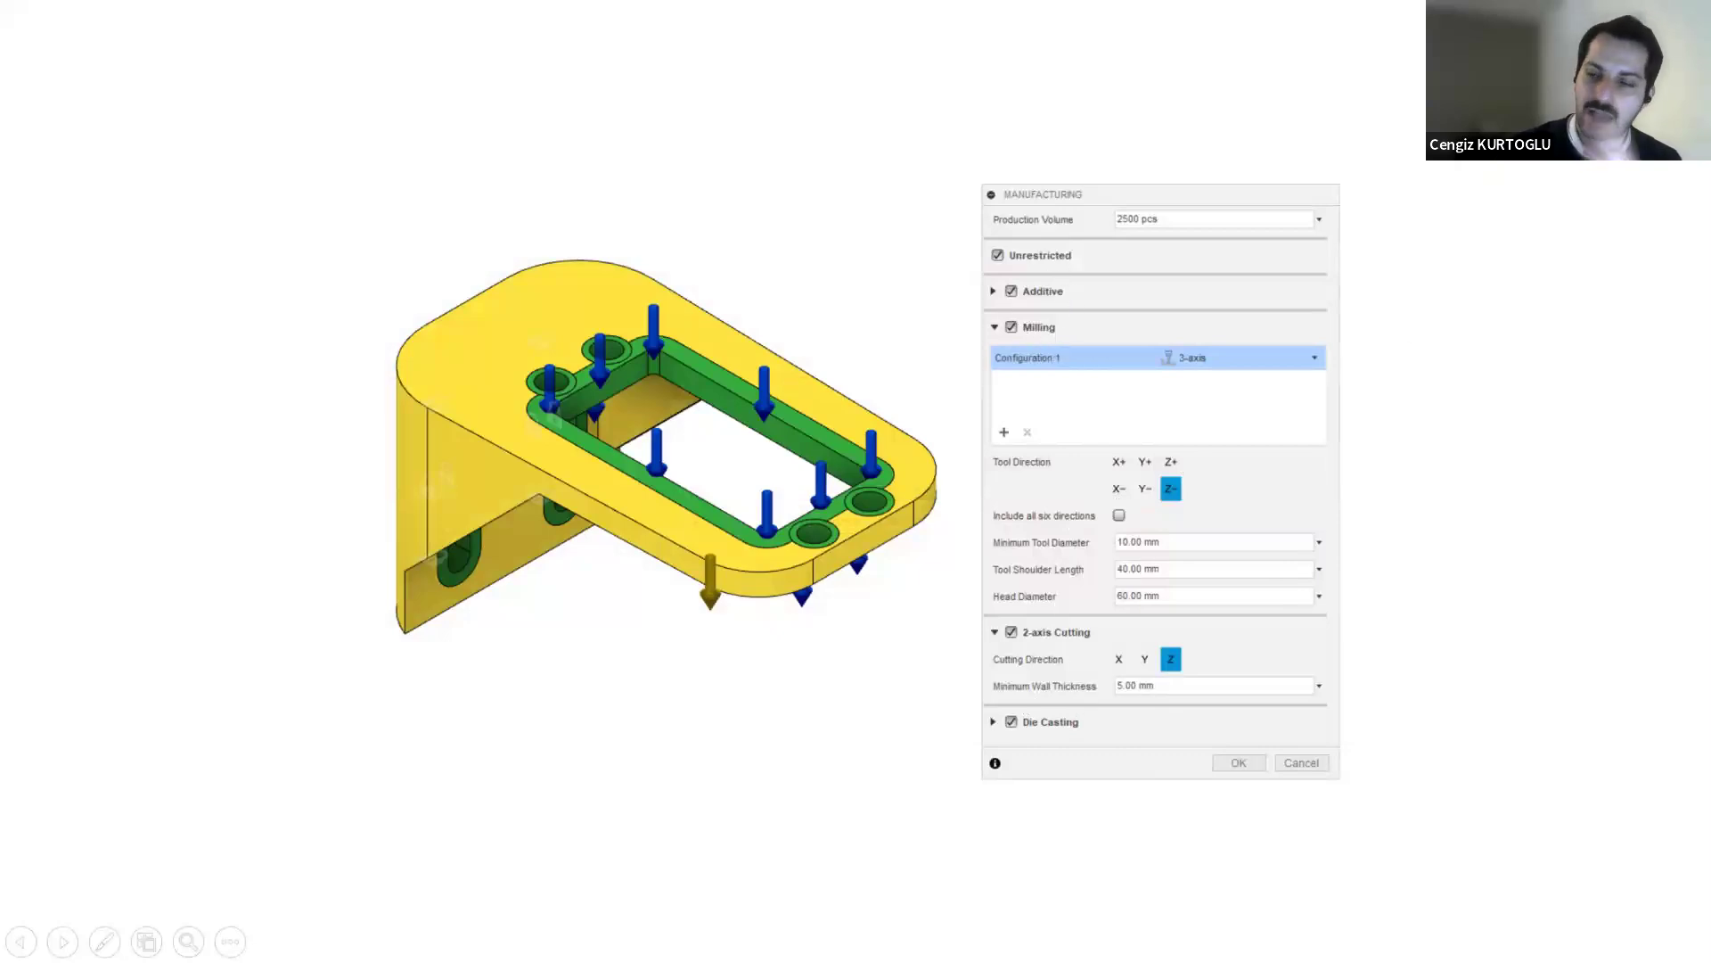
{"action": "key", "text": "Right"}
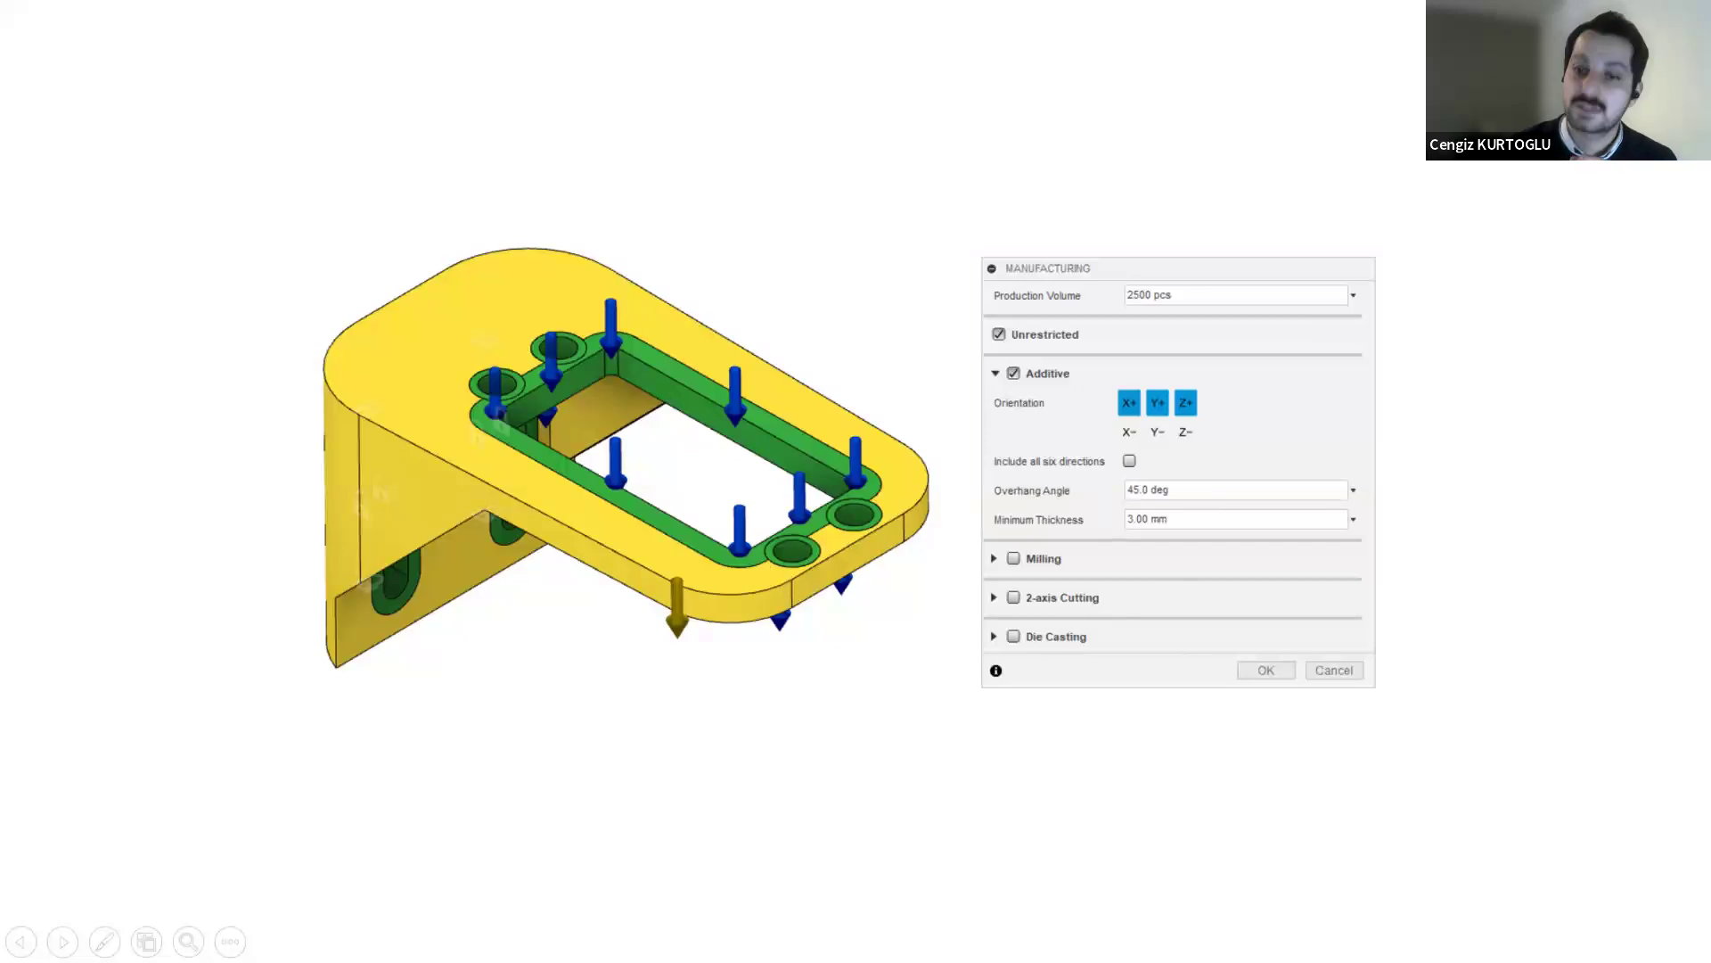
{"action": "key", "text": "Right"}
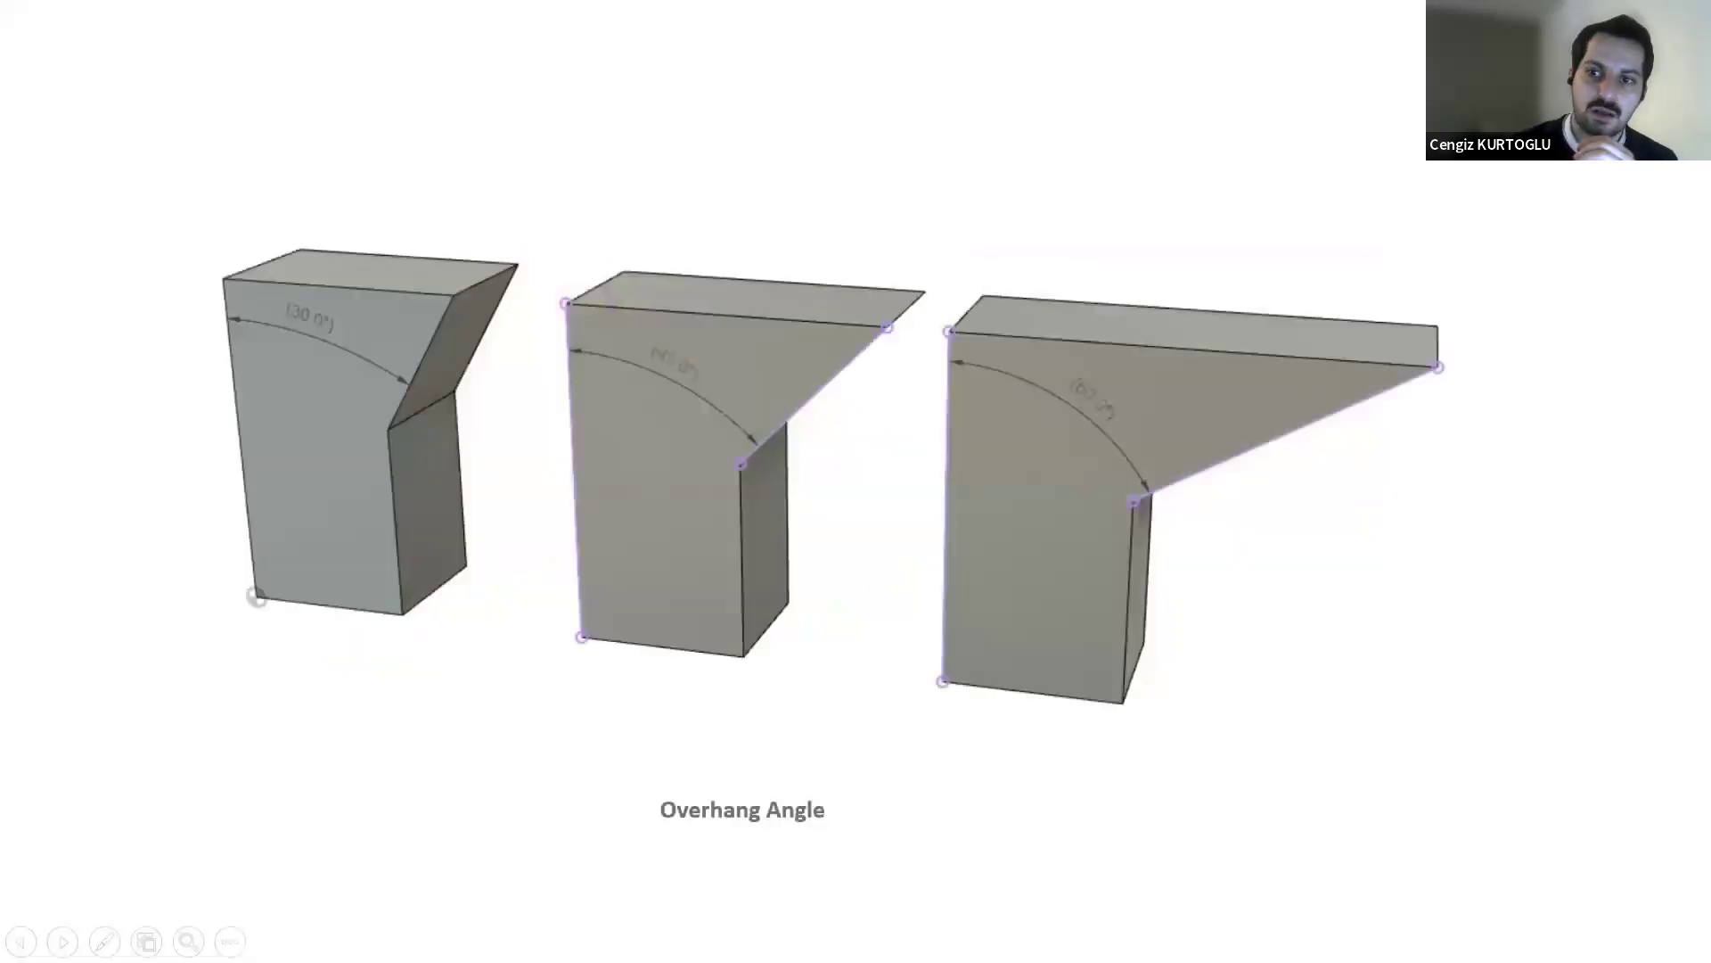
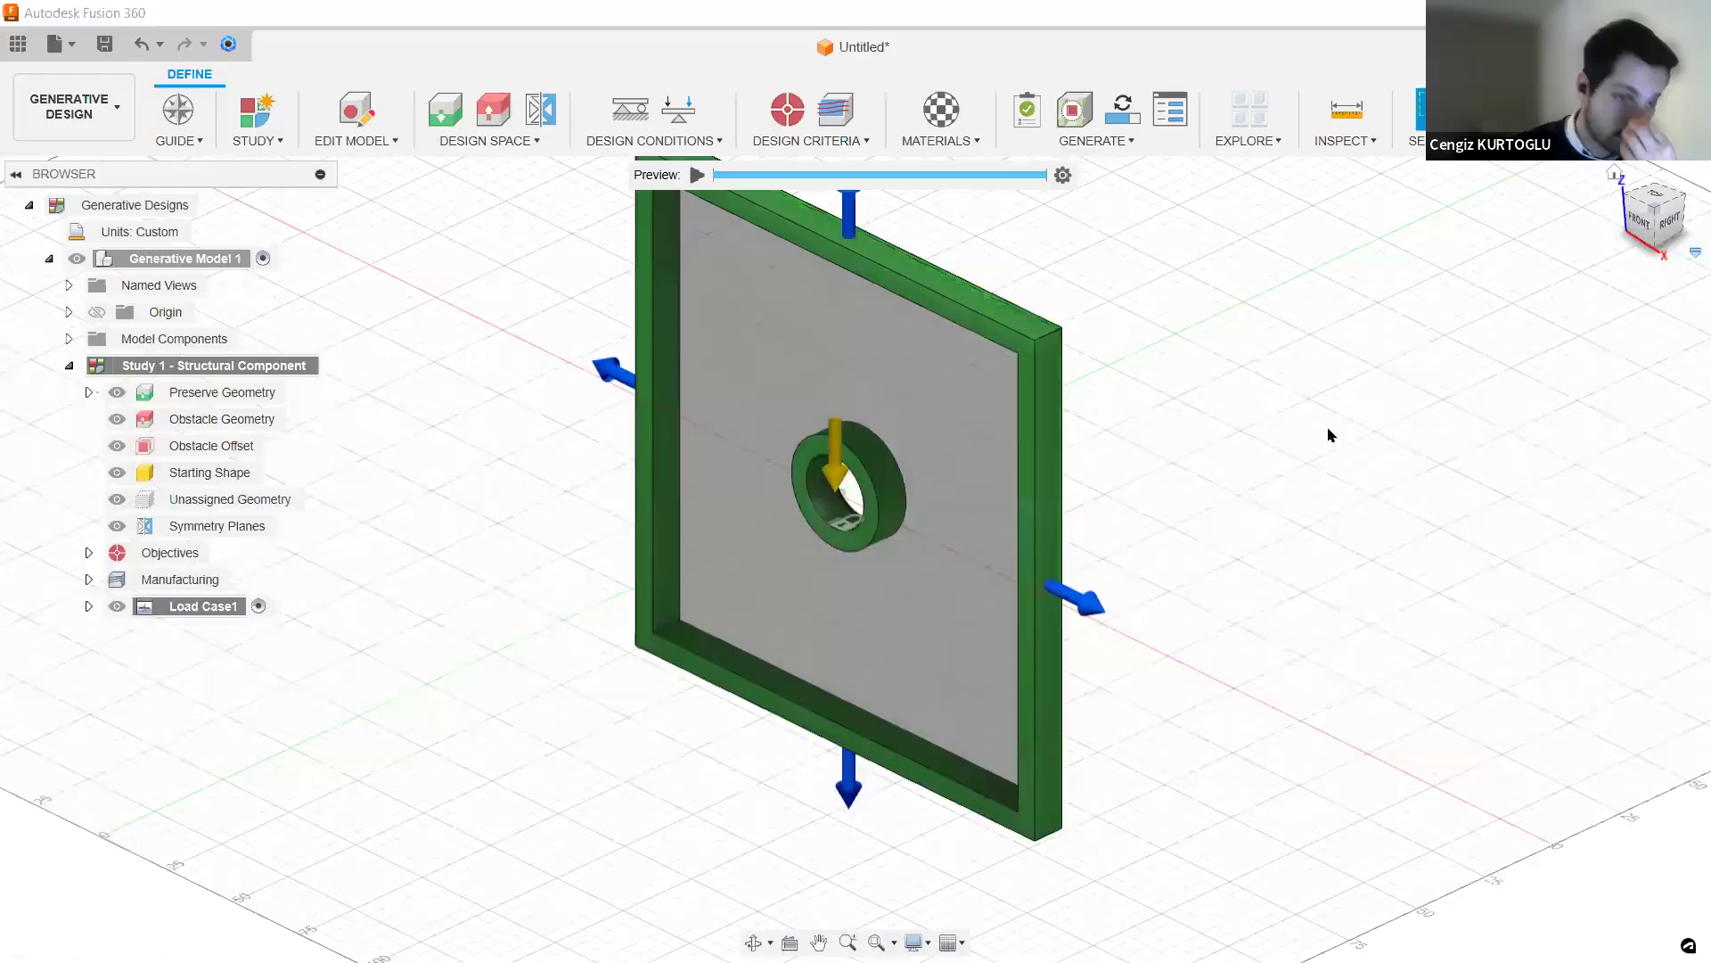
- Inspect the previewed shape between the square frame and central ring, and turn the Previewer off
{"action": "mouse_move", "coordinate": [1345, 466]}
{"action": "middle_mouse_down"}
{"action": "mouse_move", "coordinate": [1382, 428]}
{"action": "mouse_move", "coordinate": [1353, 446]}
{"action": "middle_mouse_up"}
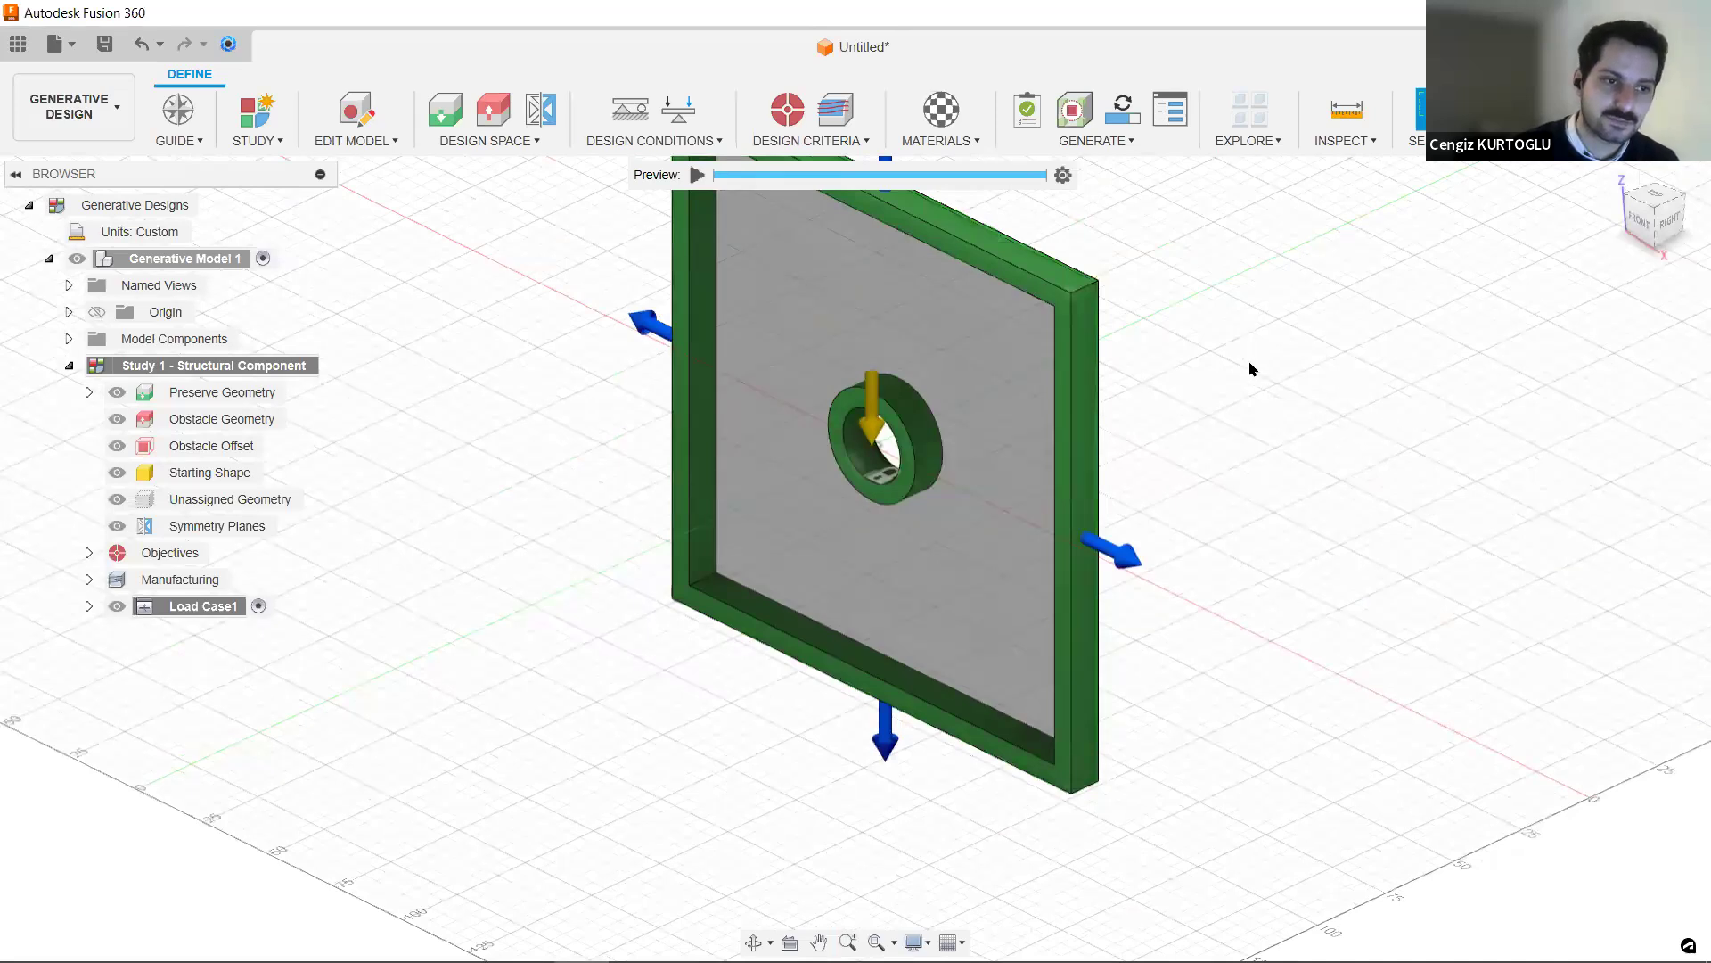
{"action": "middle_click_drag", "start_coordinate": [1272, 462], "coordinate": [1277, 472]}
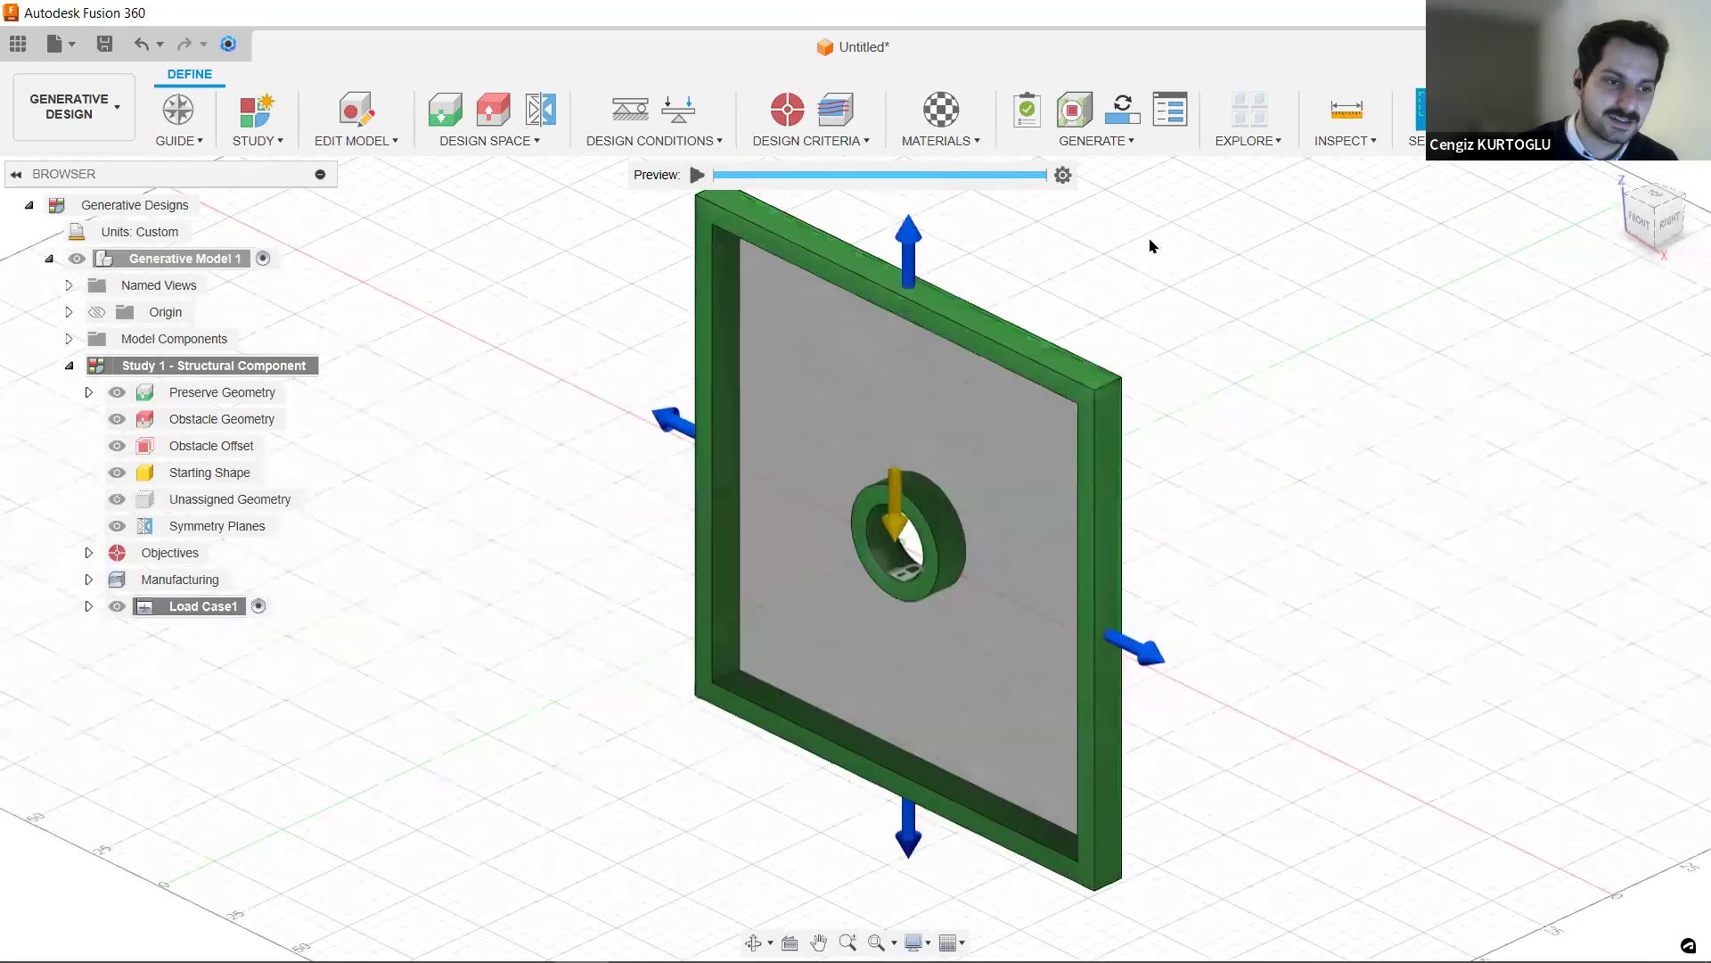
{"action": "left_click", "coordinate": [1069, 113]}
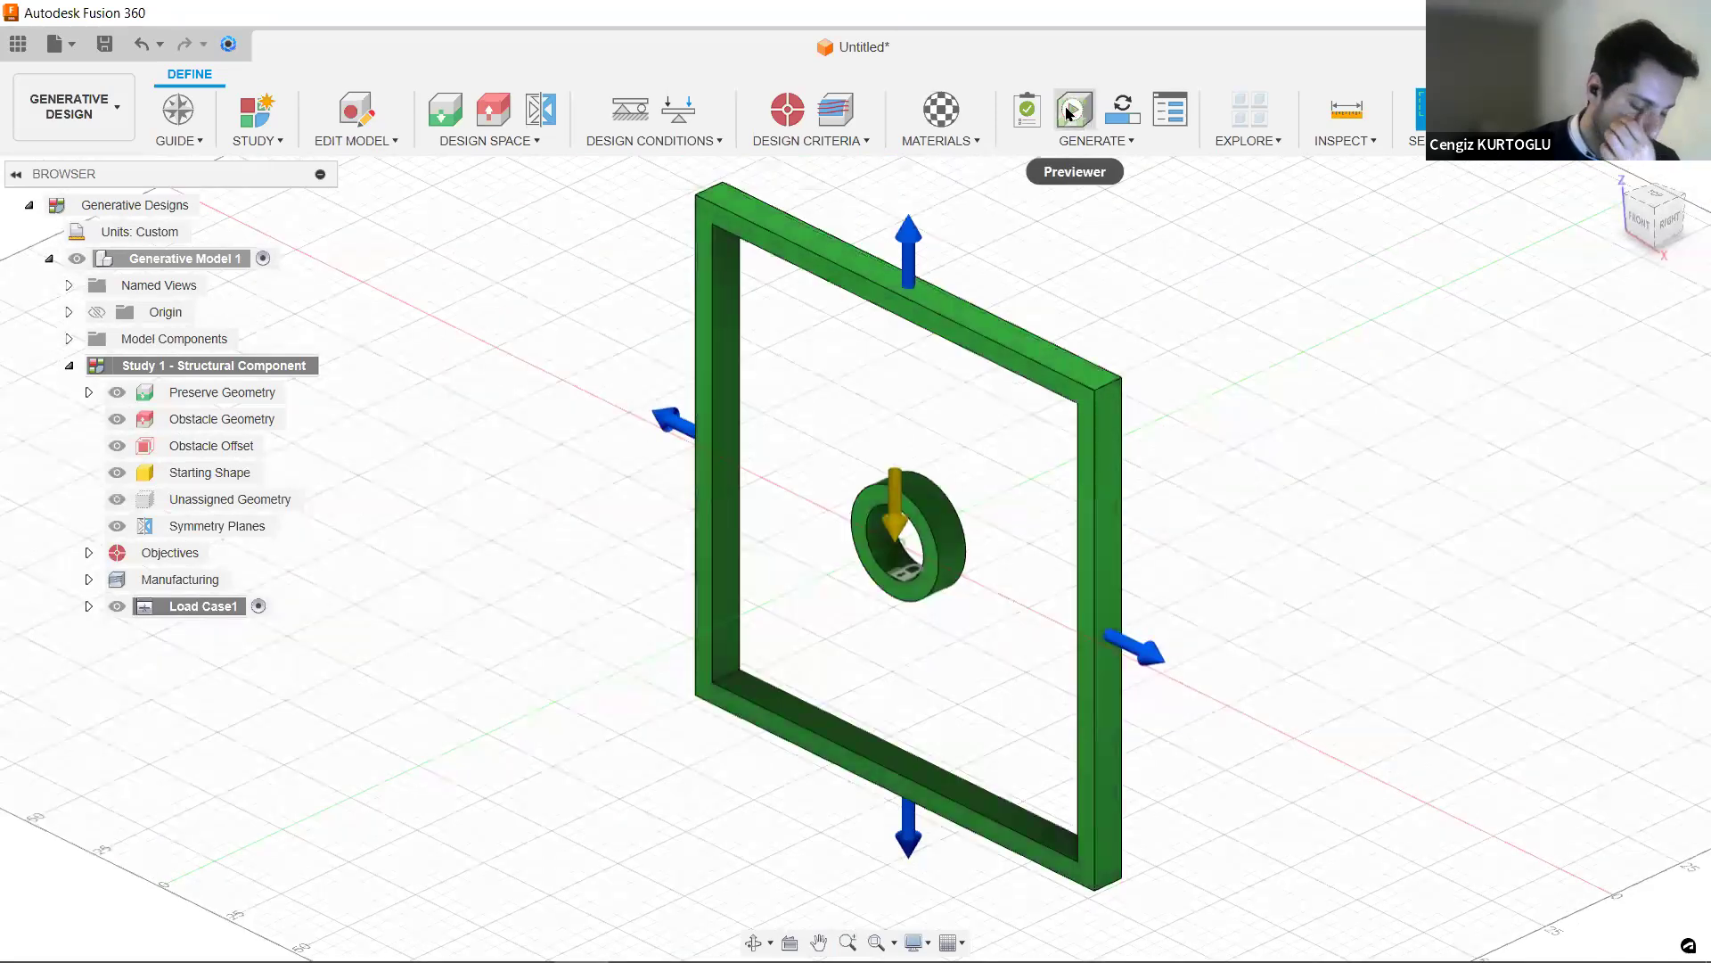
{"action": "middle_click_drag", "start_coordinate": [1285, 468], "coordinate": [1293, 411]}
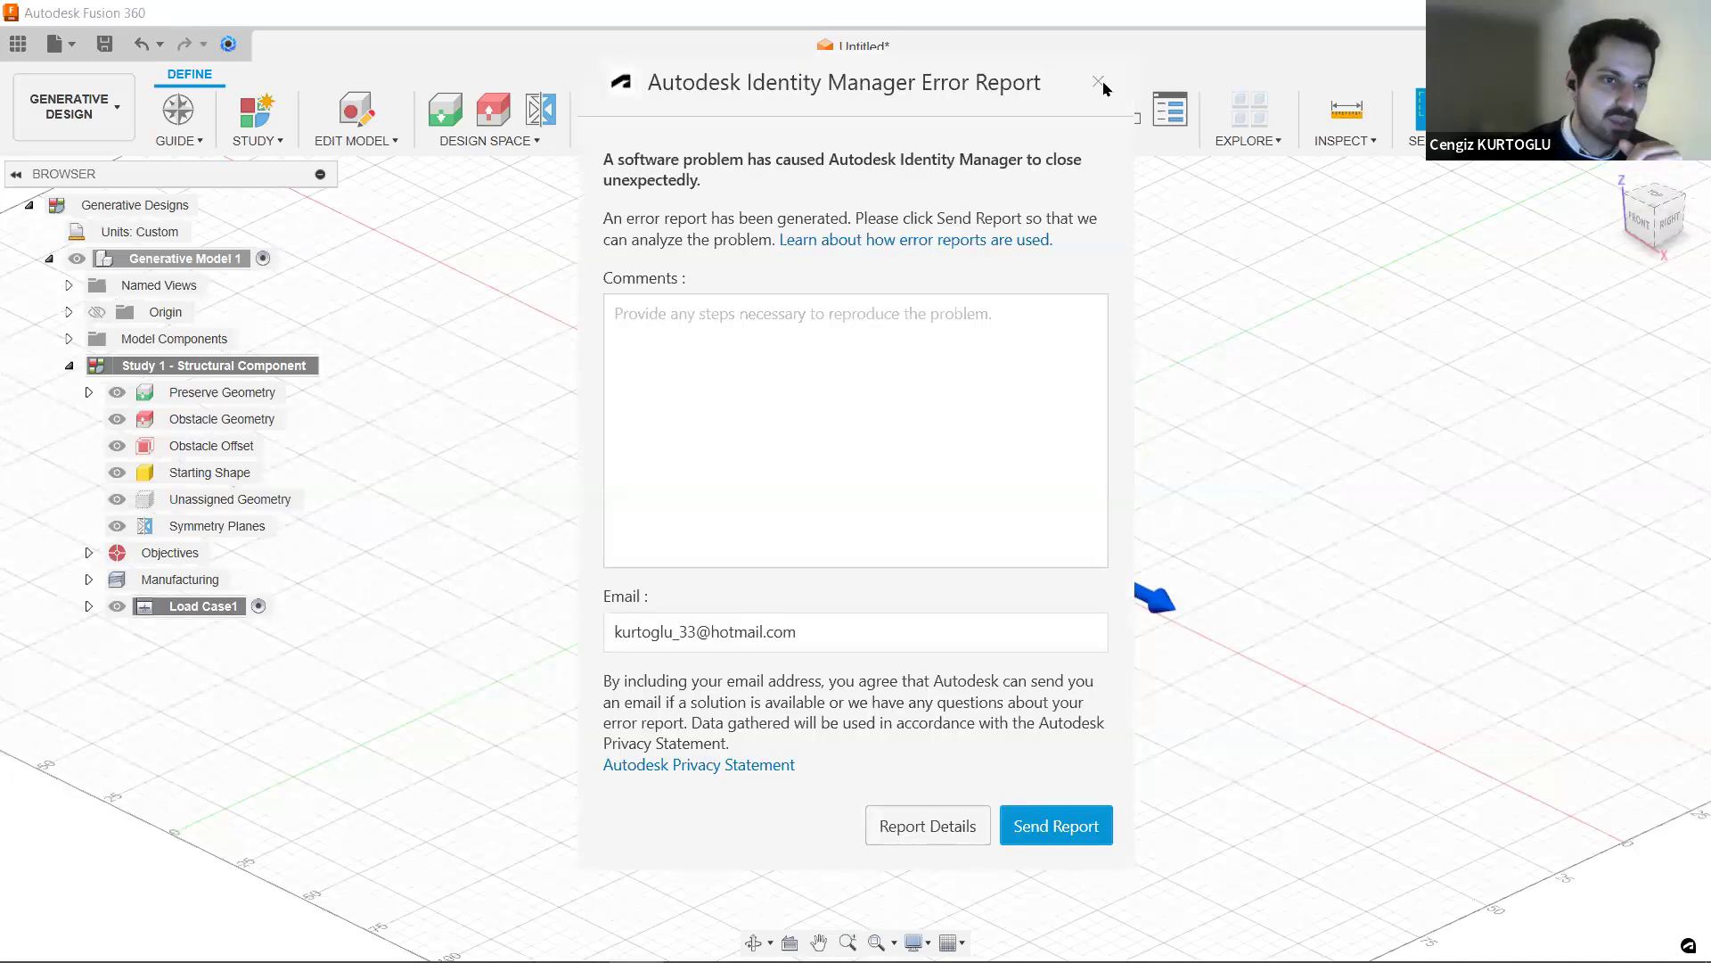
- Dismiss the Autodesk Identity Manager error report without submitting it
{"action": "left_click", "coordinate": [1098, 81]}
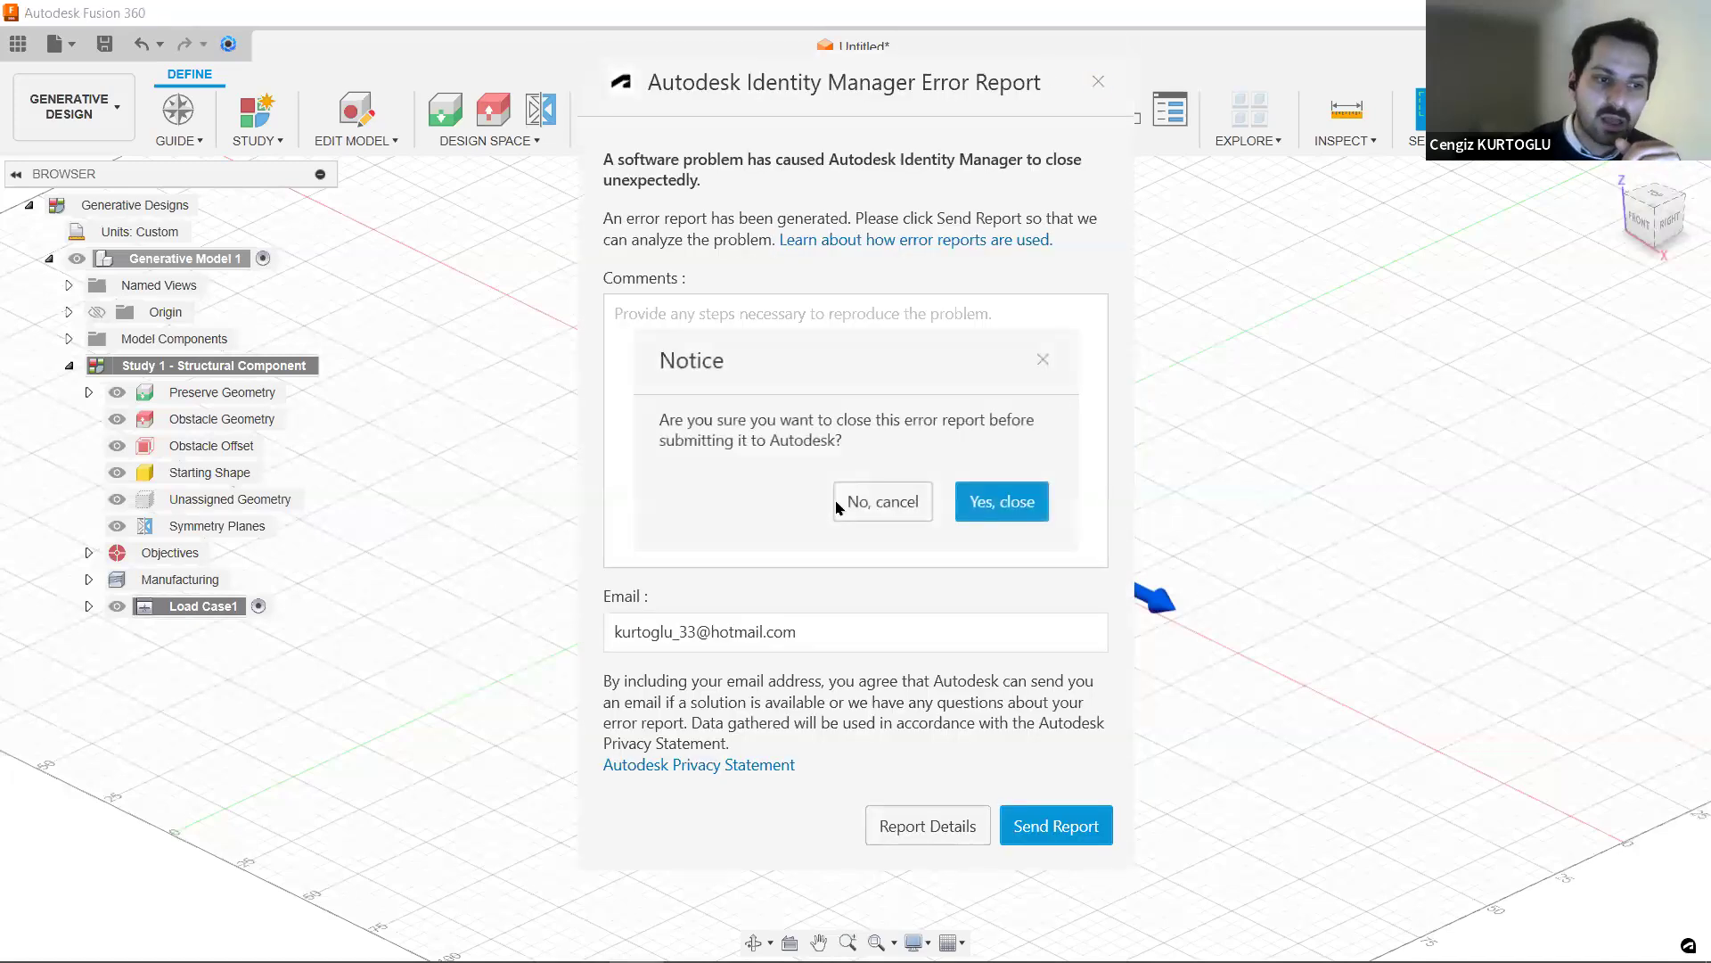
{"action": "left_click", "coordinate": [1003, 501]}
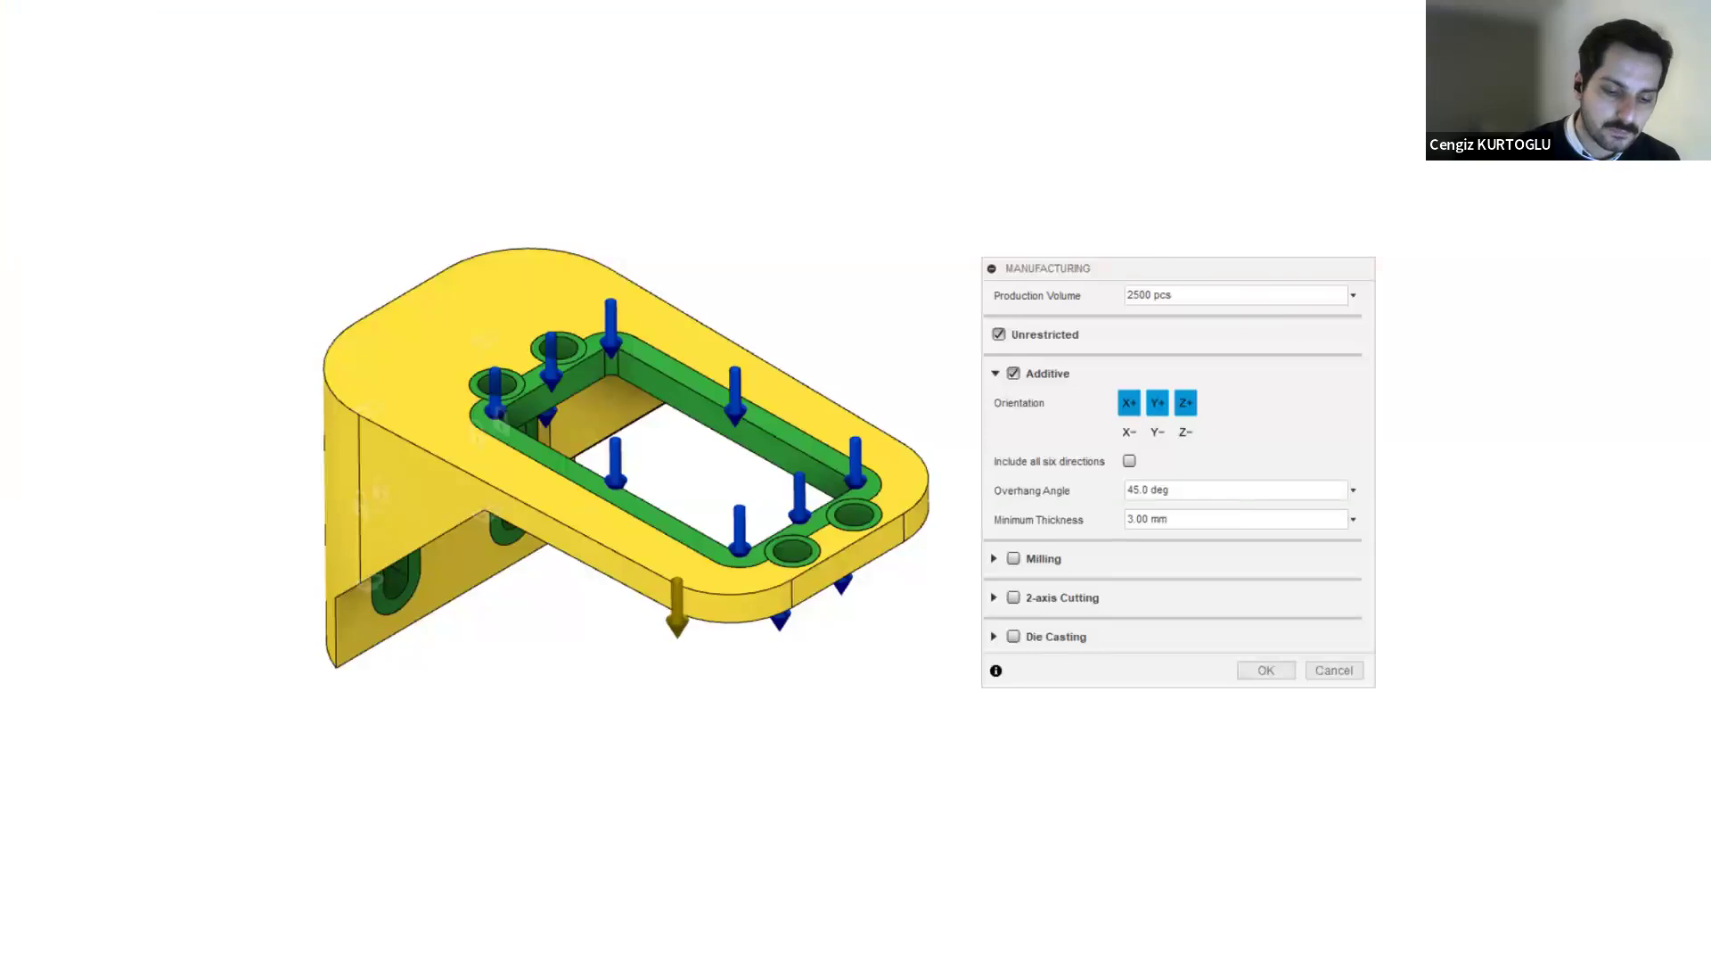
{"action": "key", "text": "Right"}
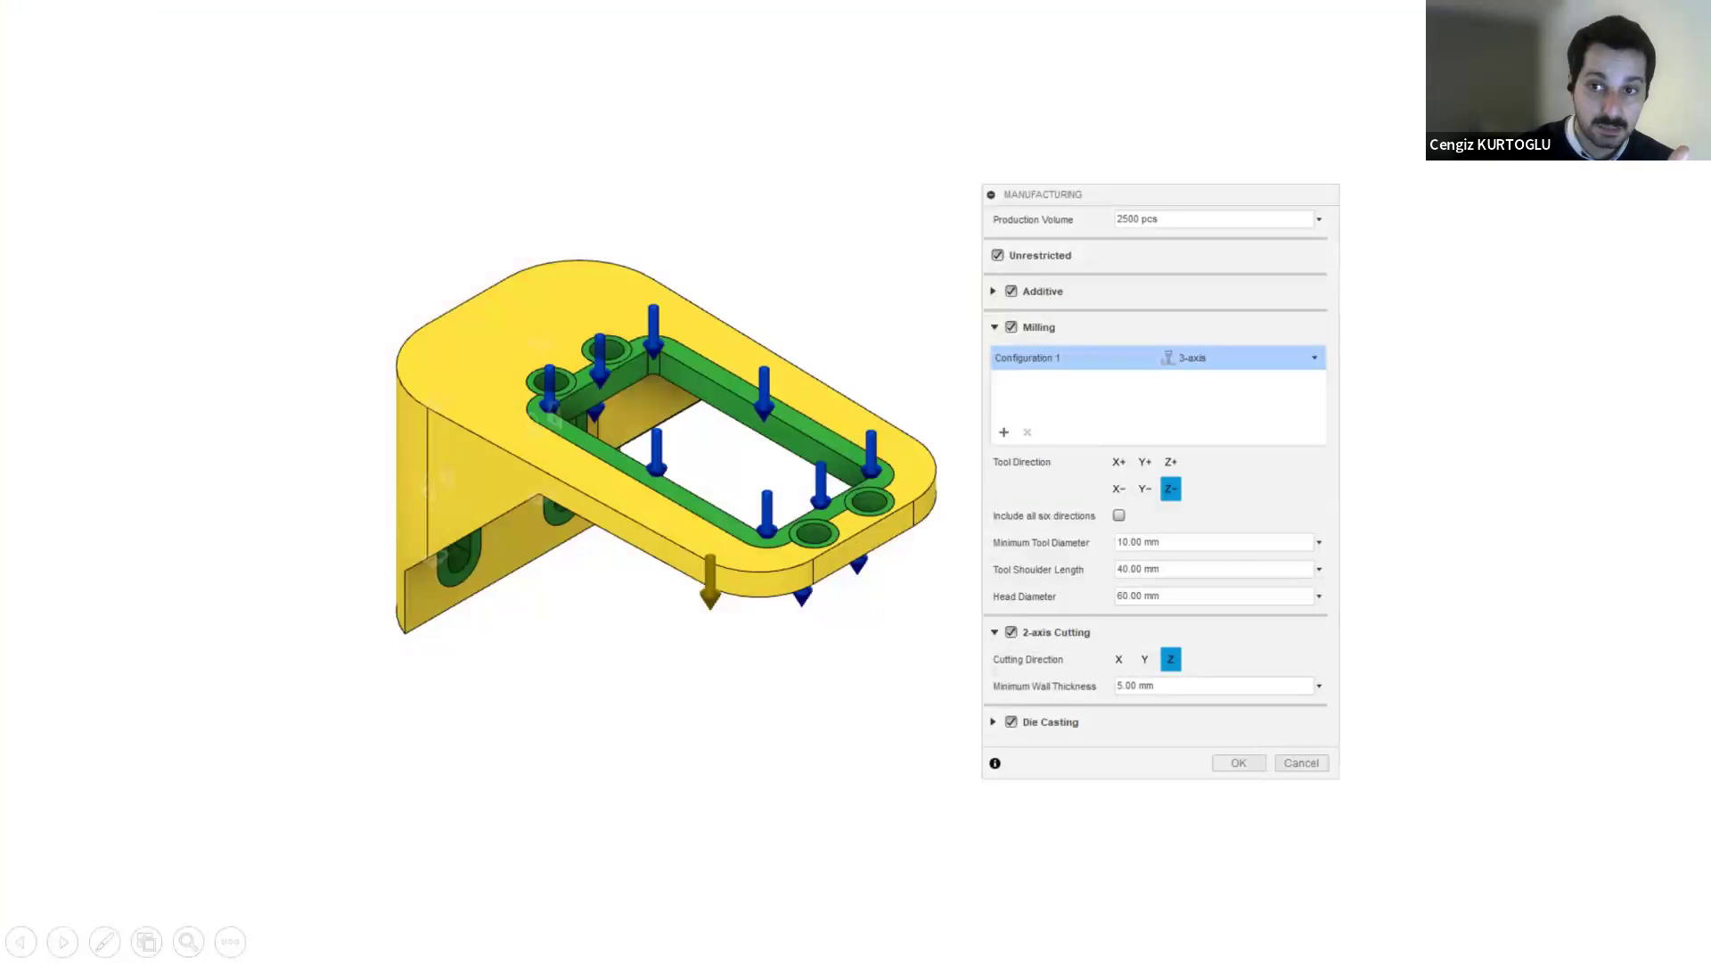
{"action": "key", "text": "Right"}
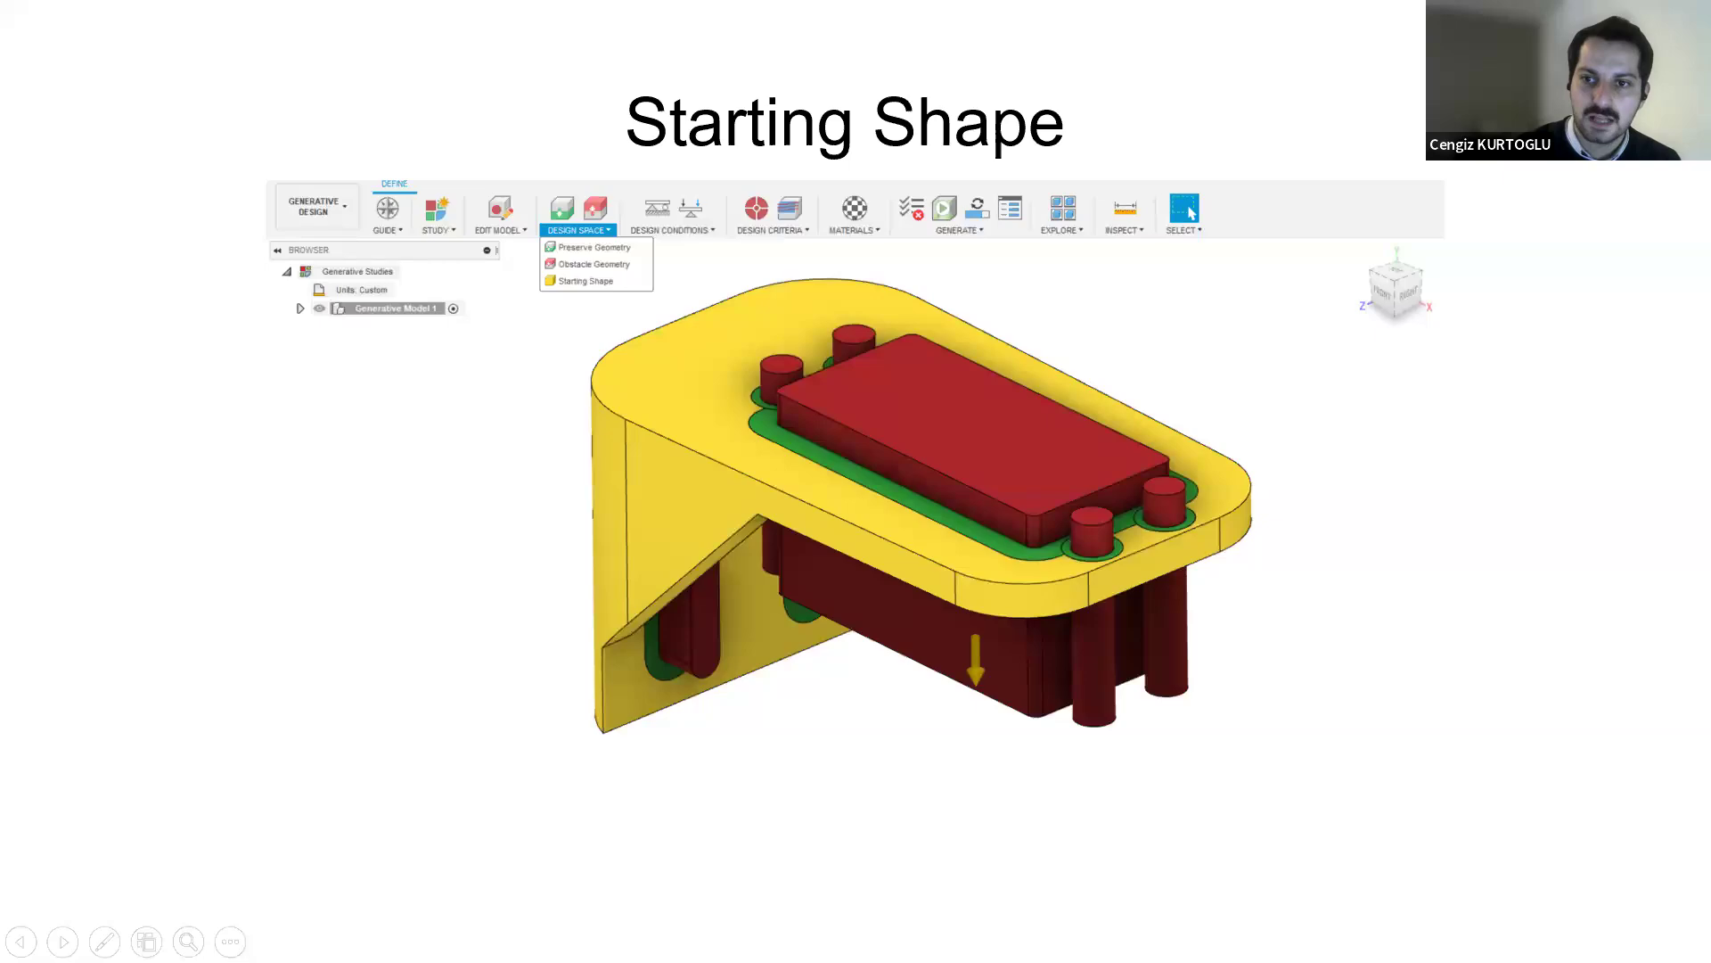
{"action": "key", "text": "Right"}
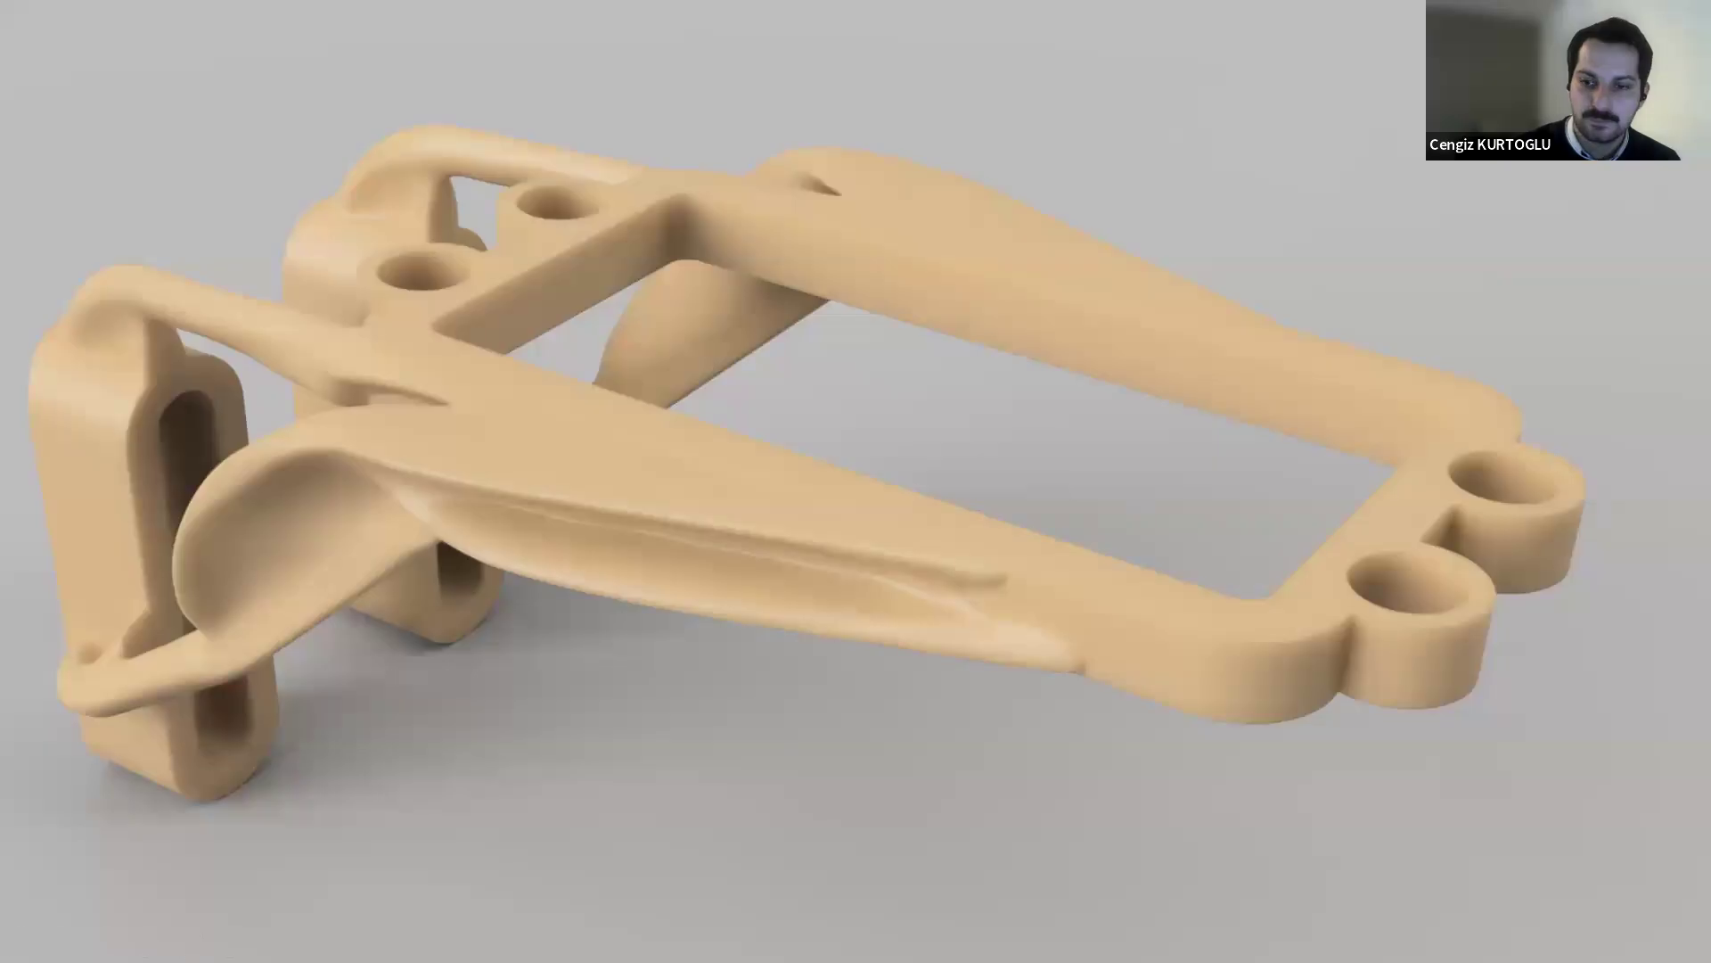
{"action": "key", "text": "alt+Tab"}
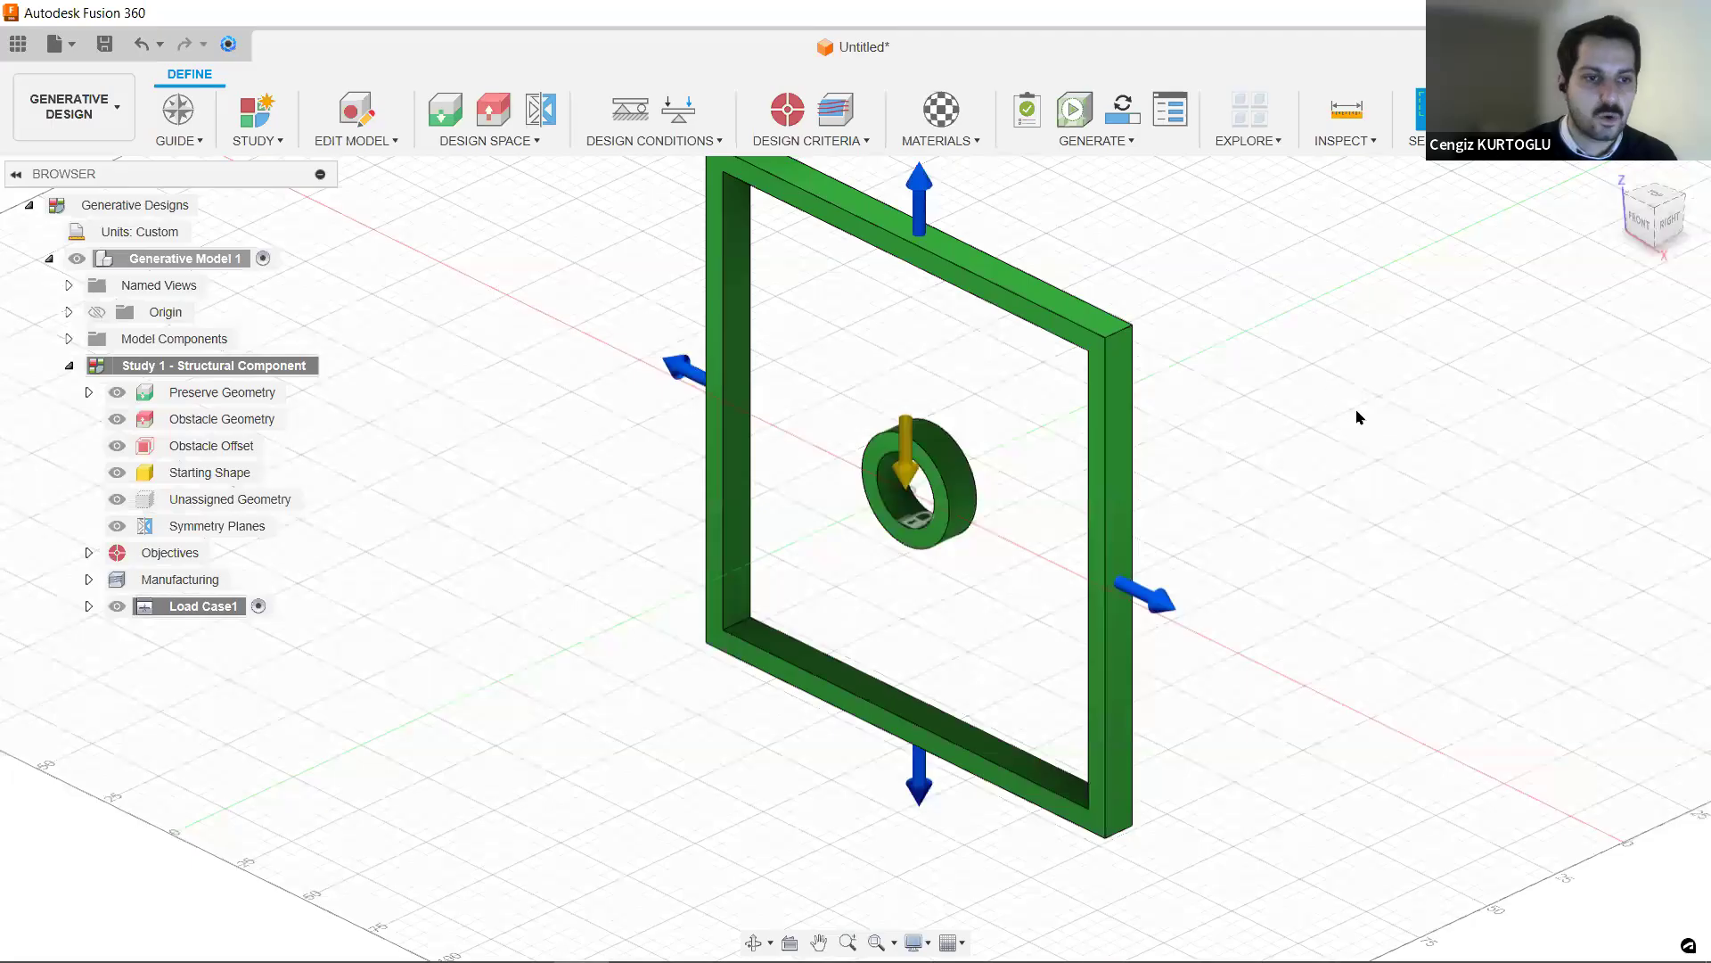
{"action": "key", "text": "alt+Tab"}
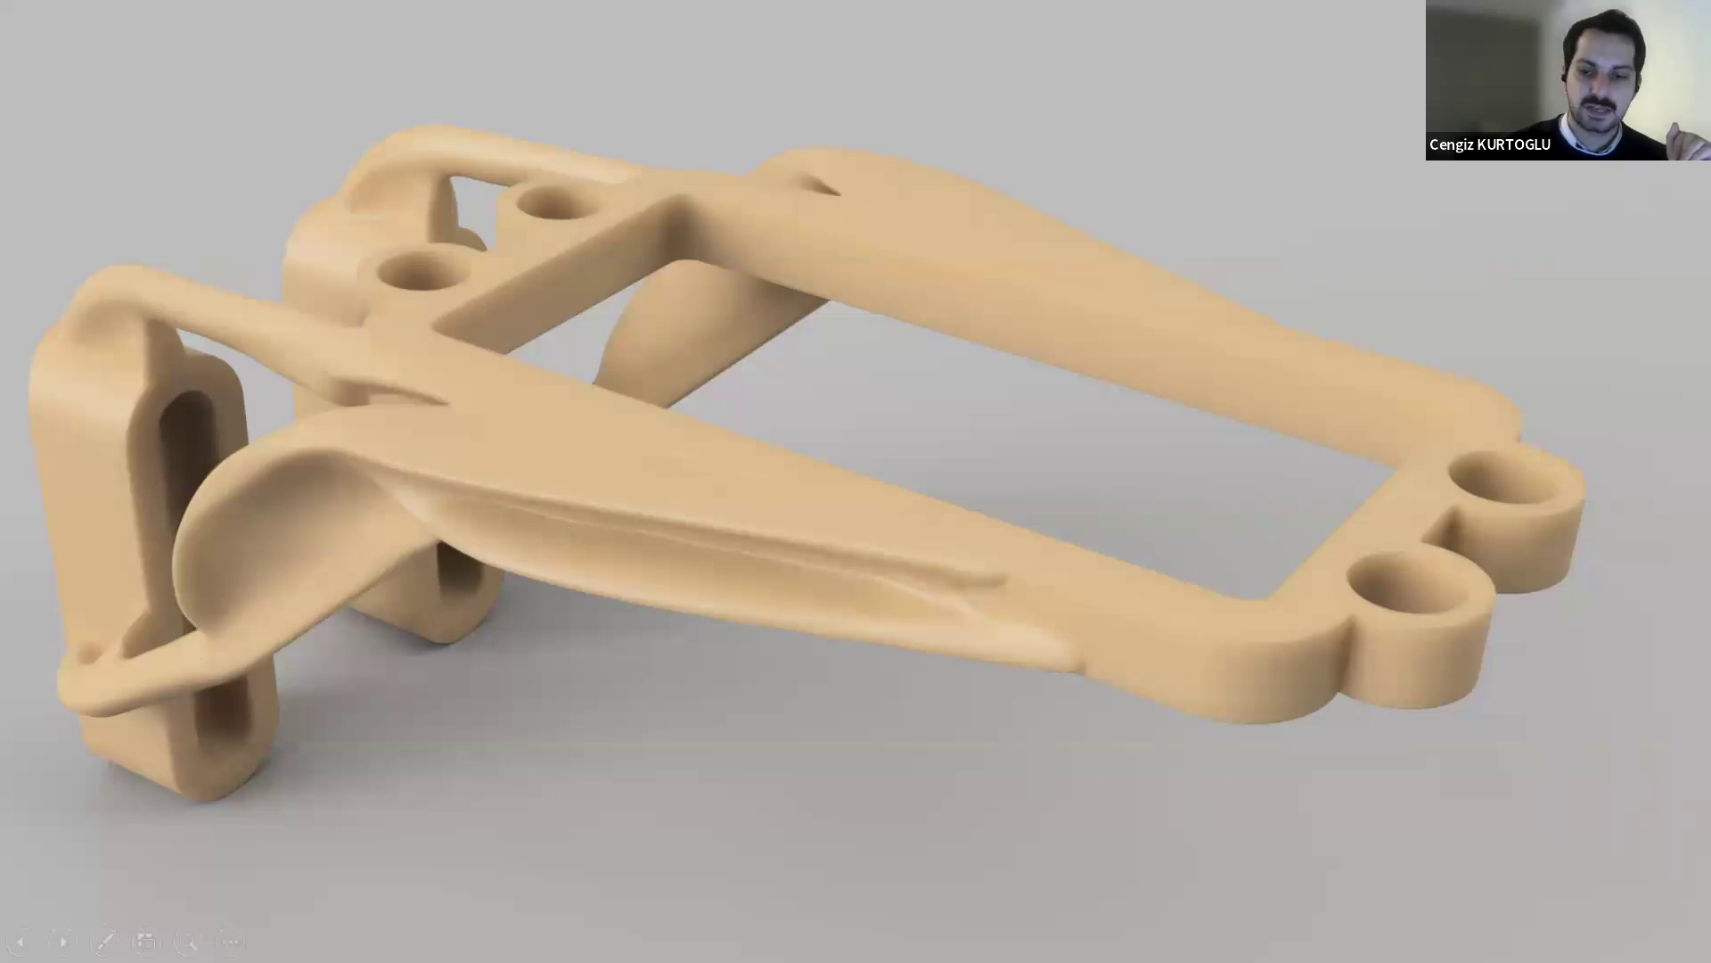
{"action": "key", "text": "alt+Tab"}
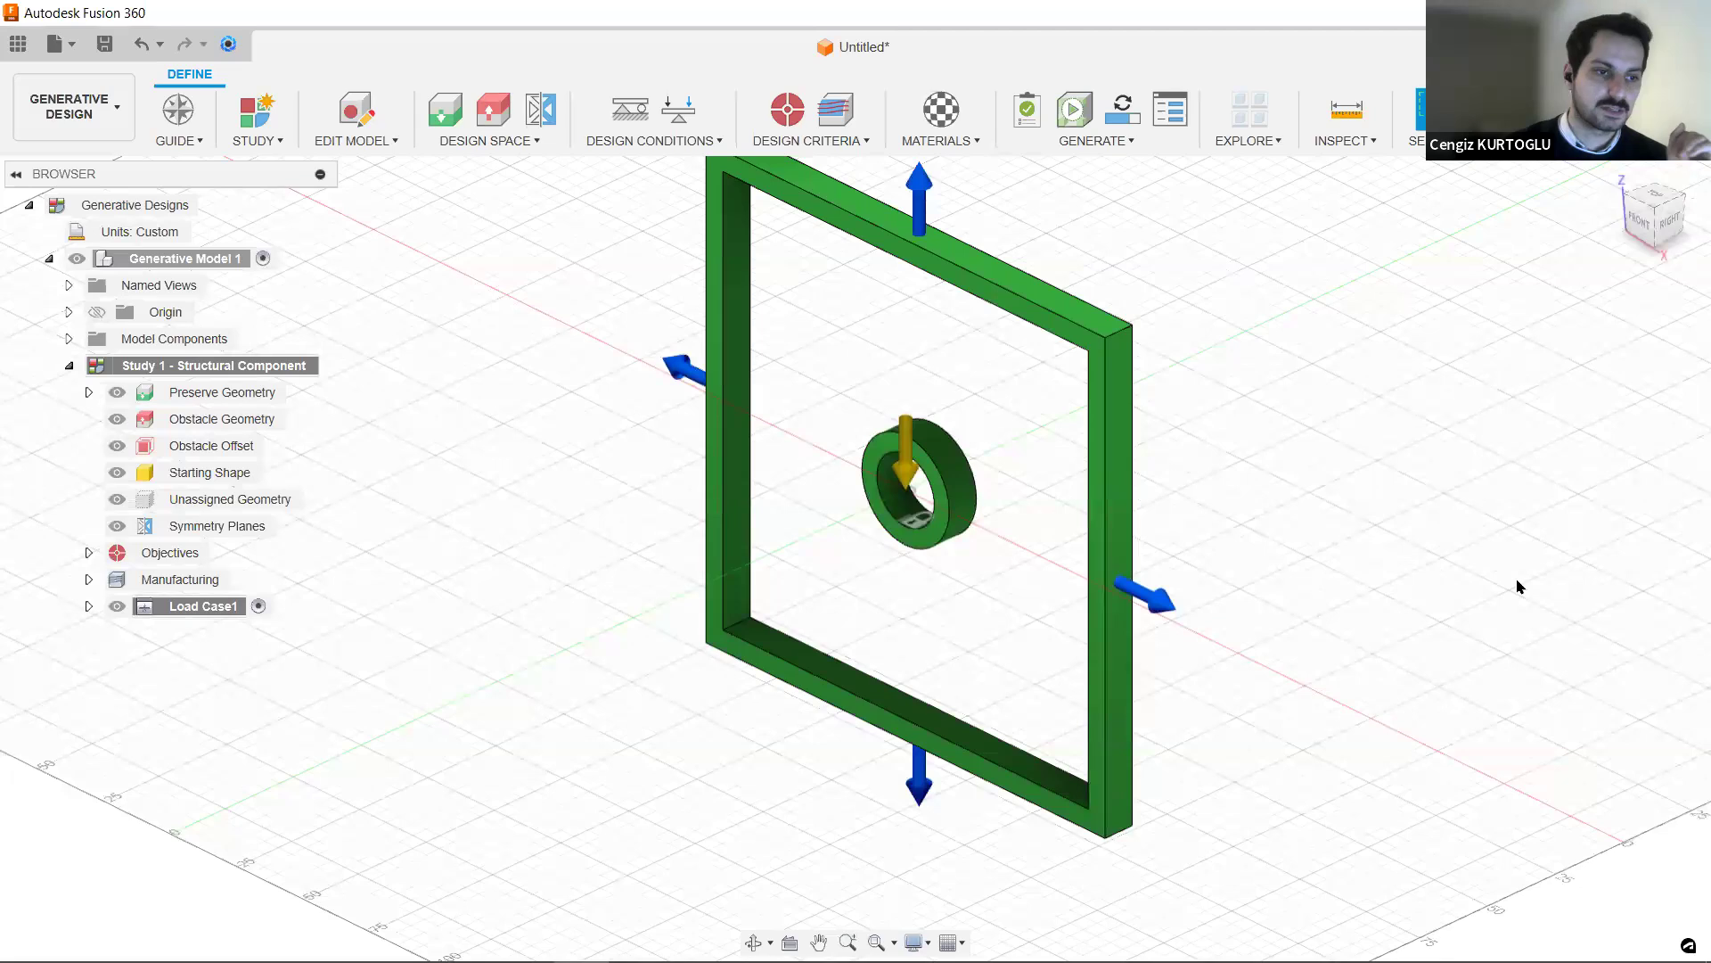
{"action": "middle_click_drag", "start_coordinate": [1297, 519], "coordinate": [1238, 528]}
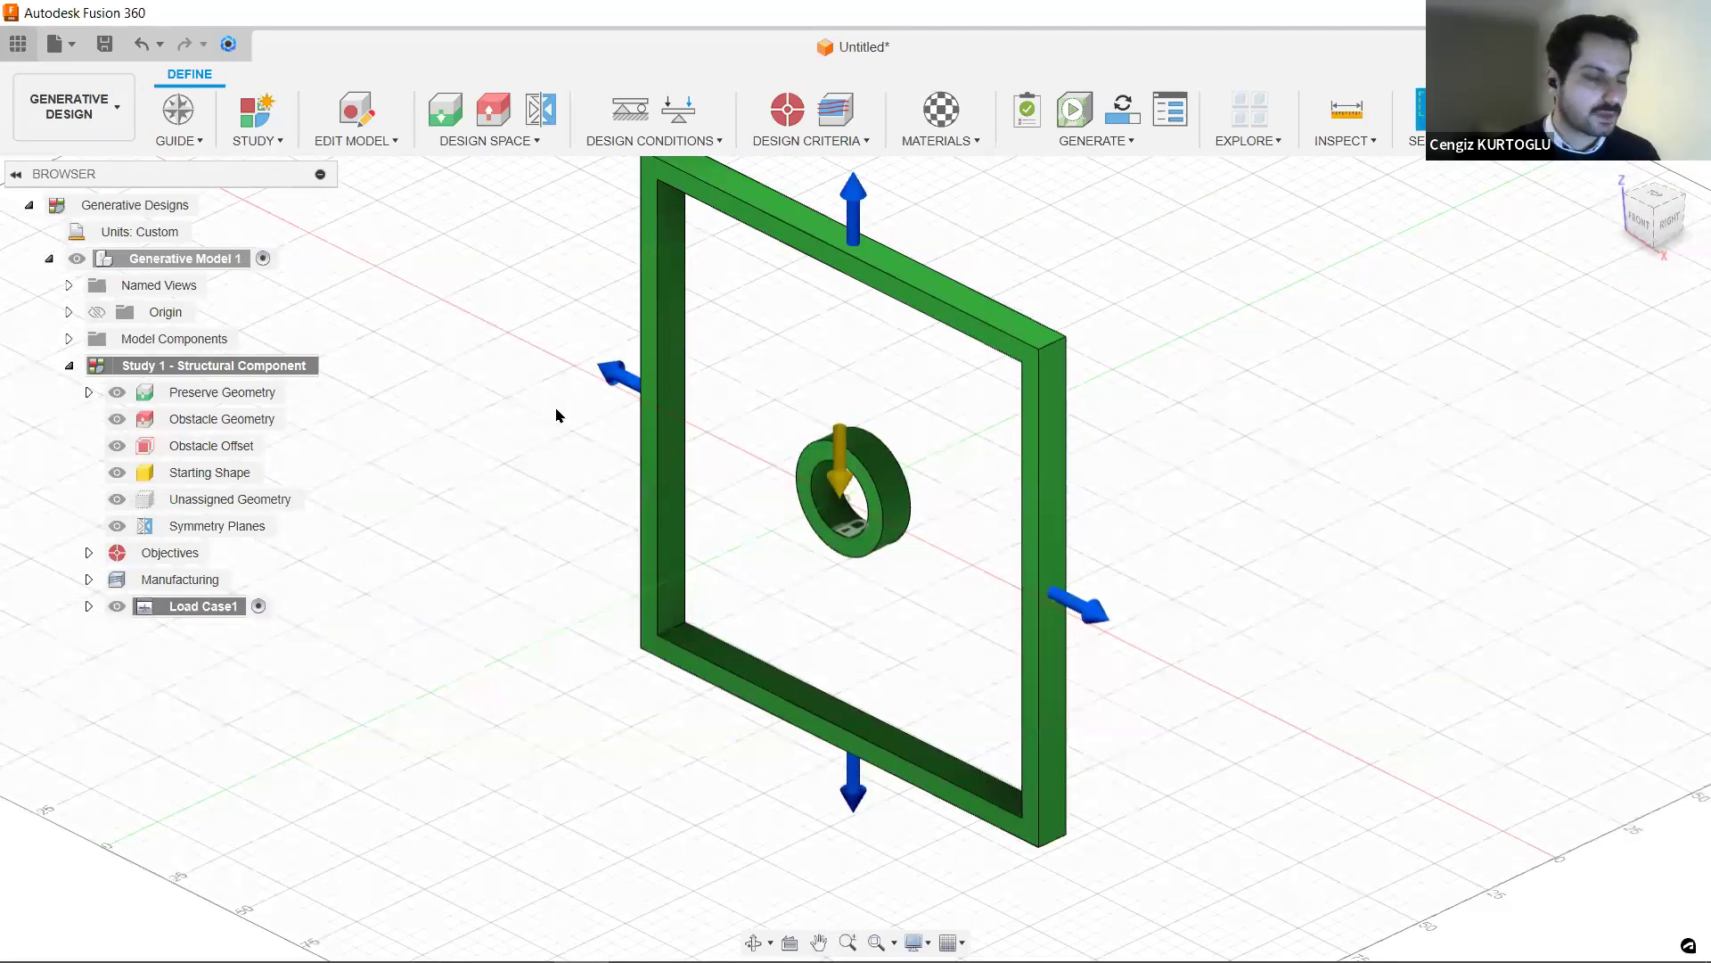
- Open the Explore_Front Loader design from the Ready to Explore folder of Generative Design Samples, and hide the project files
{"action": "left_click", "coordinate": [18, 44]}
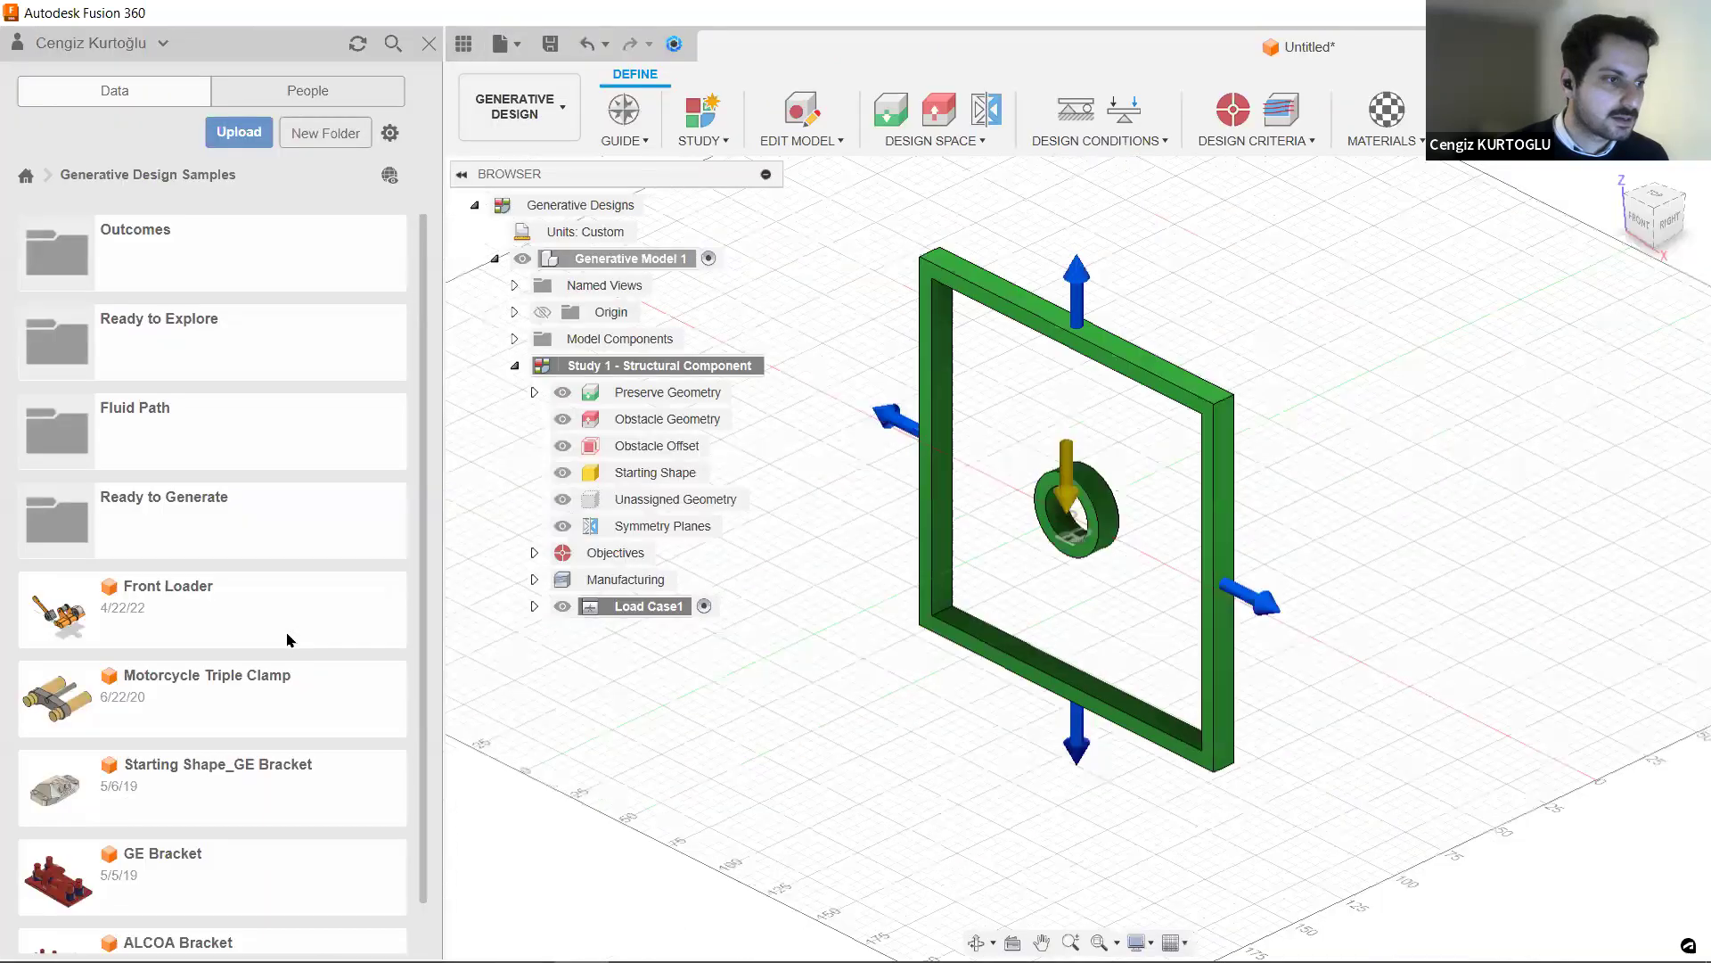
{"action": "scroll", "coordinate": [290, 639], "scroll_direction": "down", "scroll_amount": 1}
{"action": "scroll", "coordinate": [290, 639], "scroll_direction": "up", "scroll_amount": 1}
{"action": "double_click", "coordinate": [200, 268]}
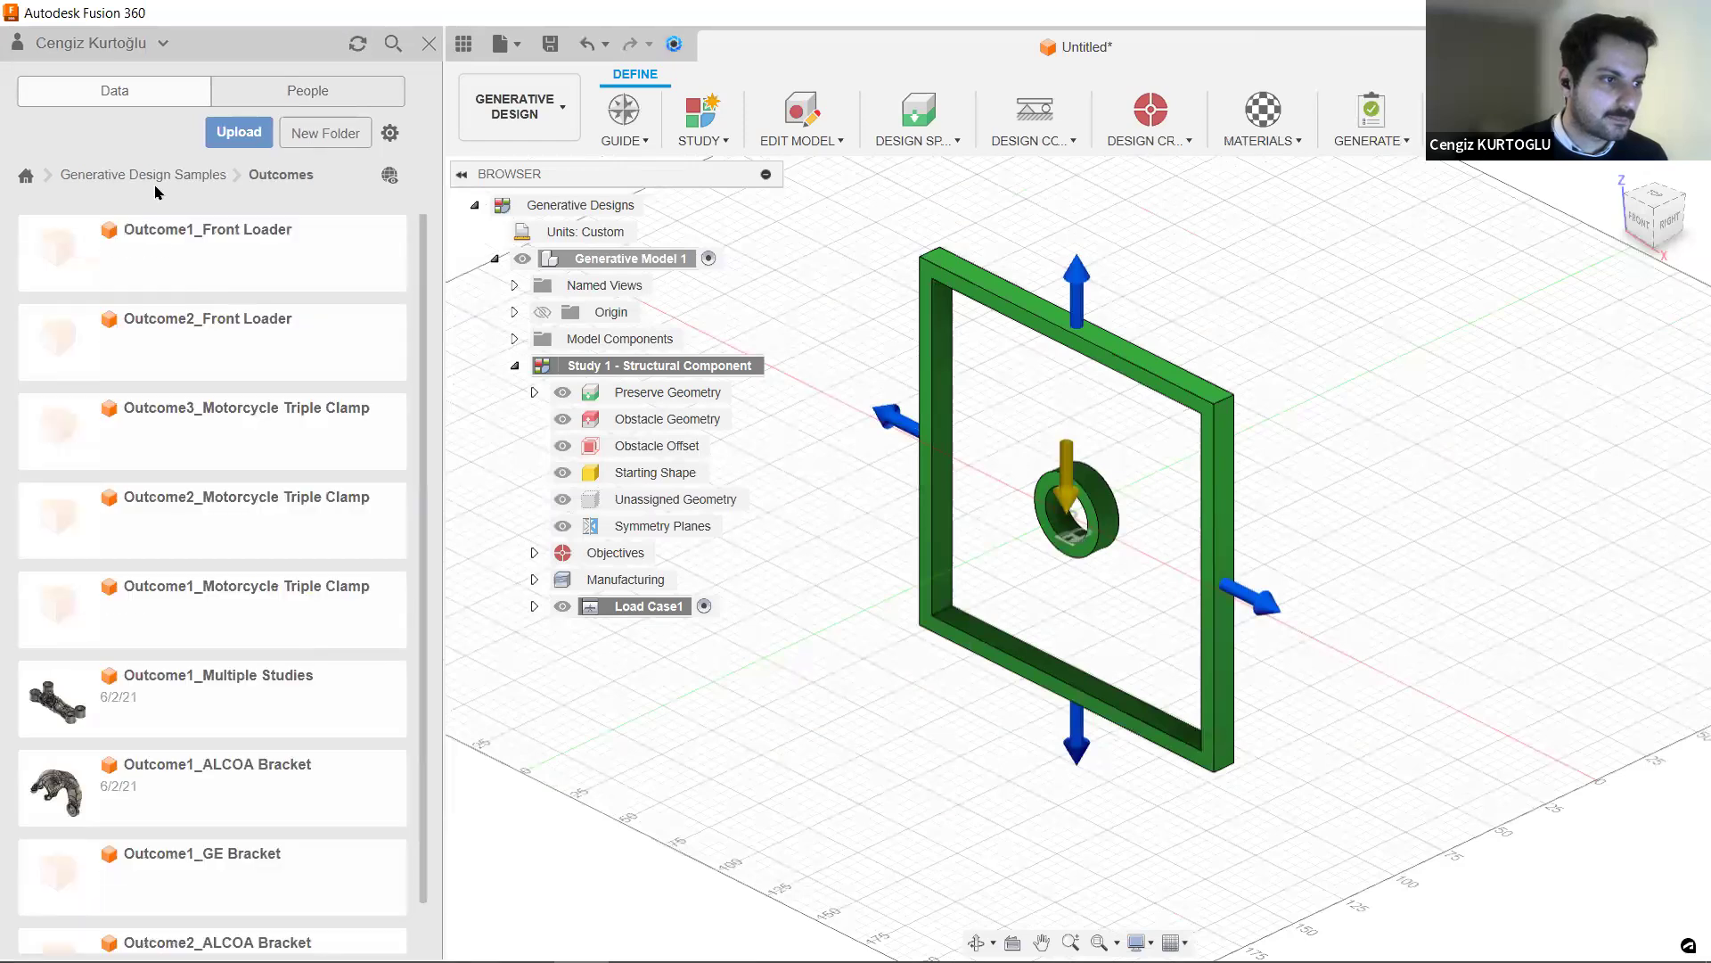
{"action": "left_click", "coordinate": [152, 177]}
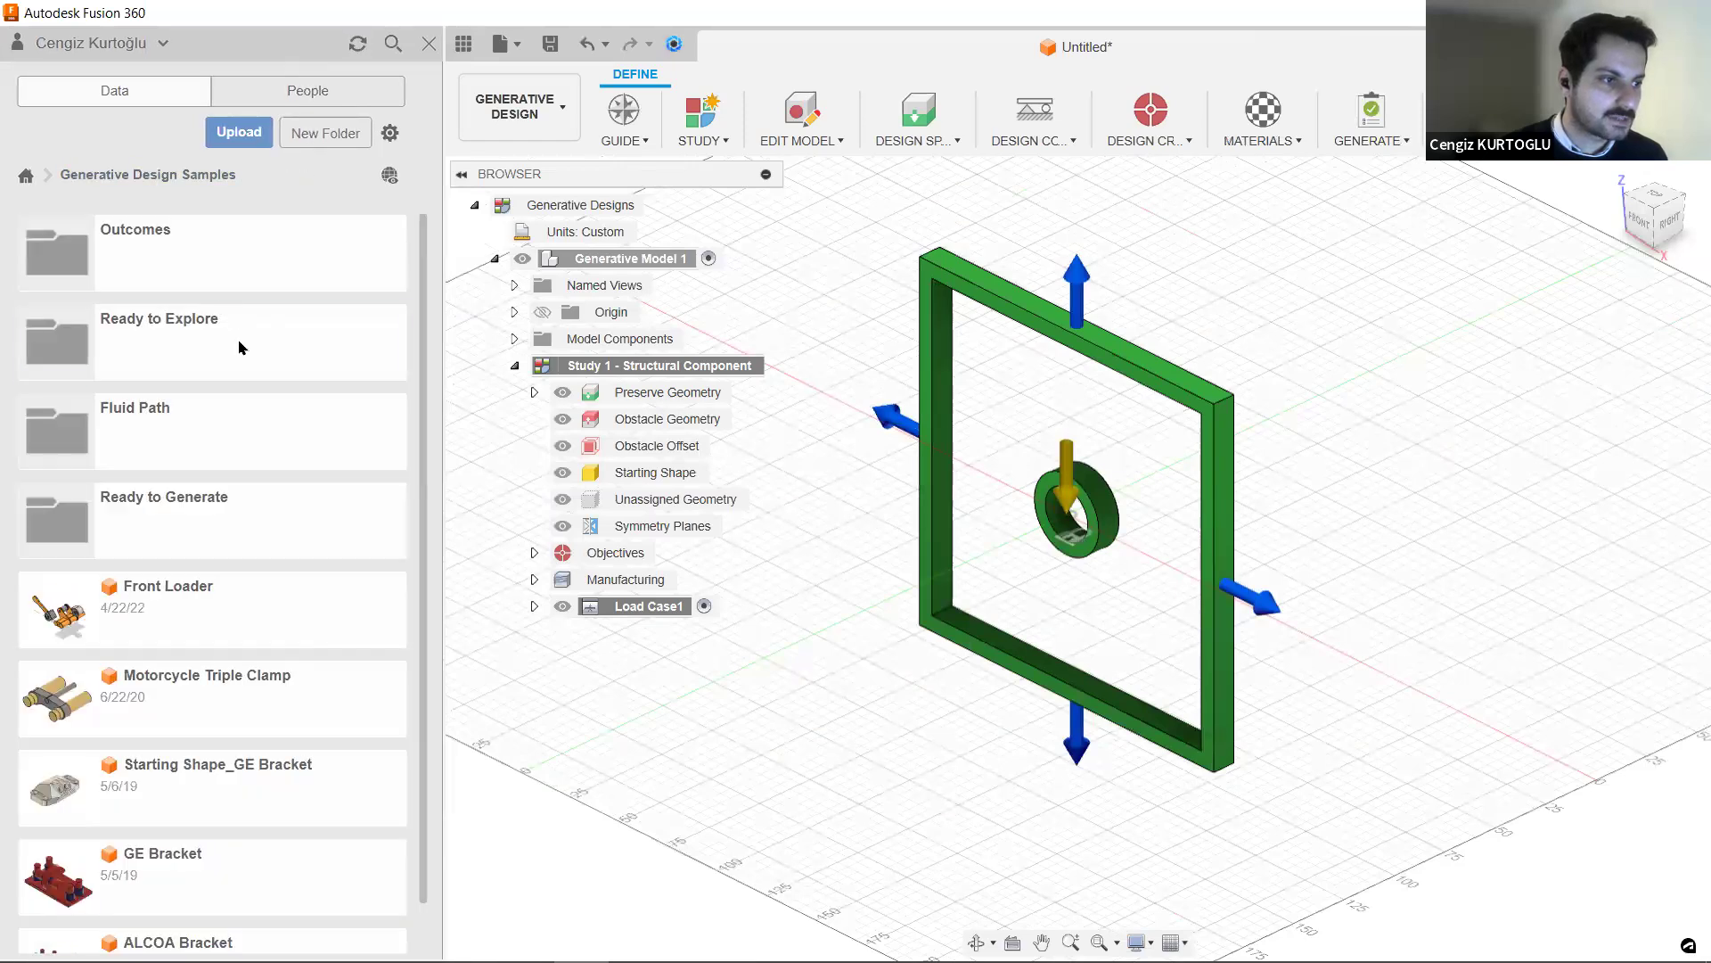
{"action": "double_click", "coordinate": [239, 348]}
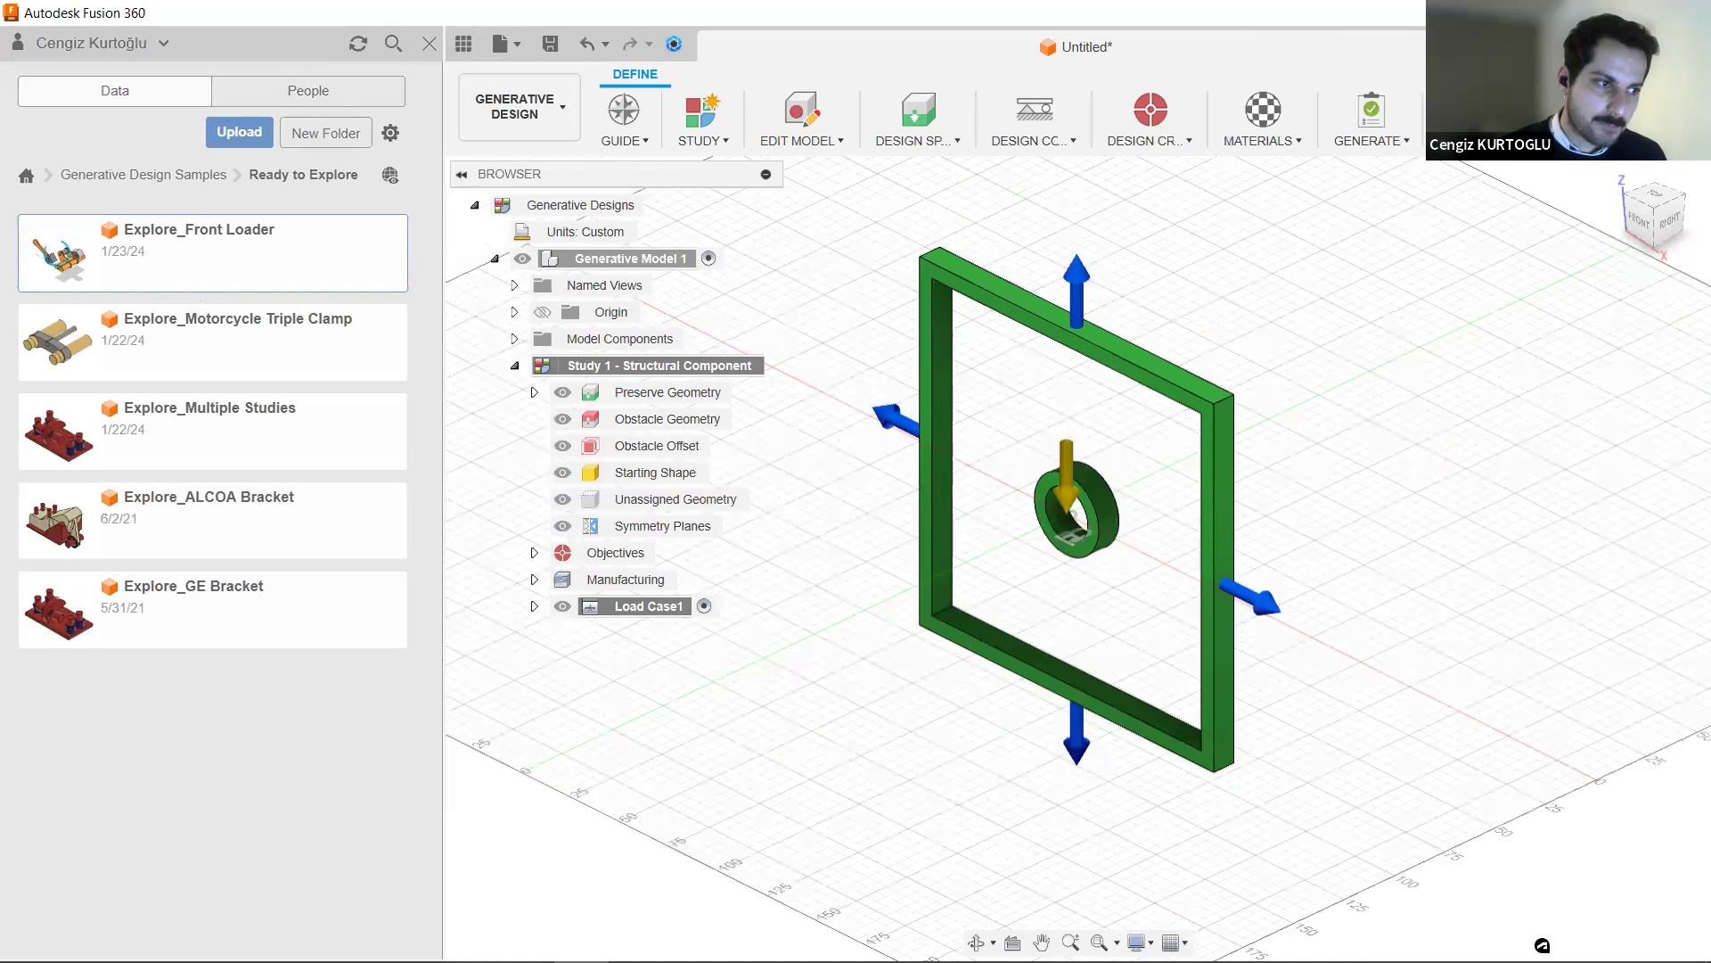
{"action": "double_click", "coordinate": [57, 243]}
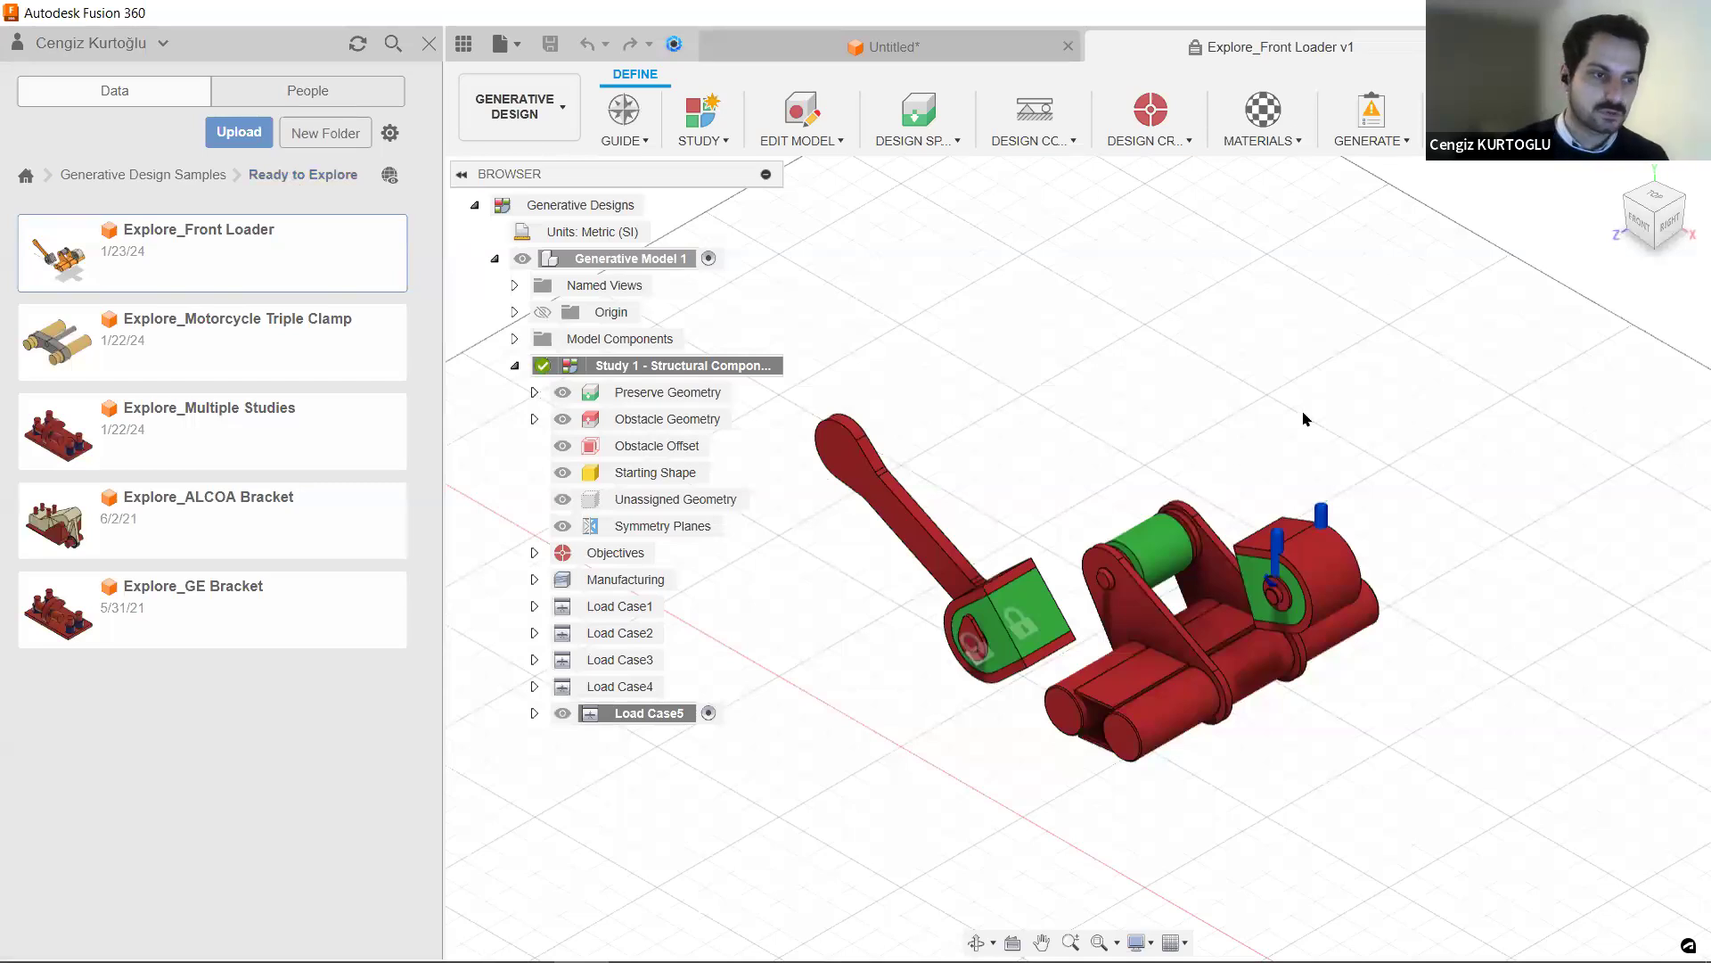
{"action": "left_click", "coordinate": [430, 44]}
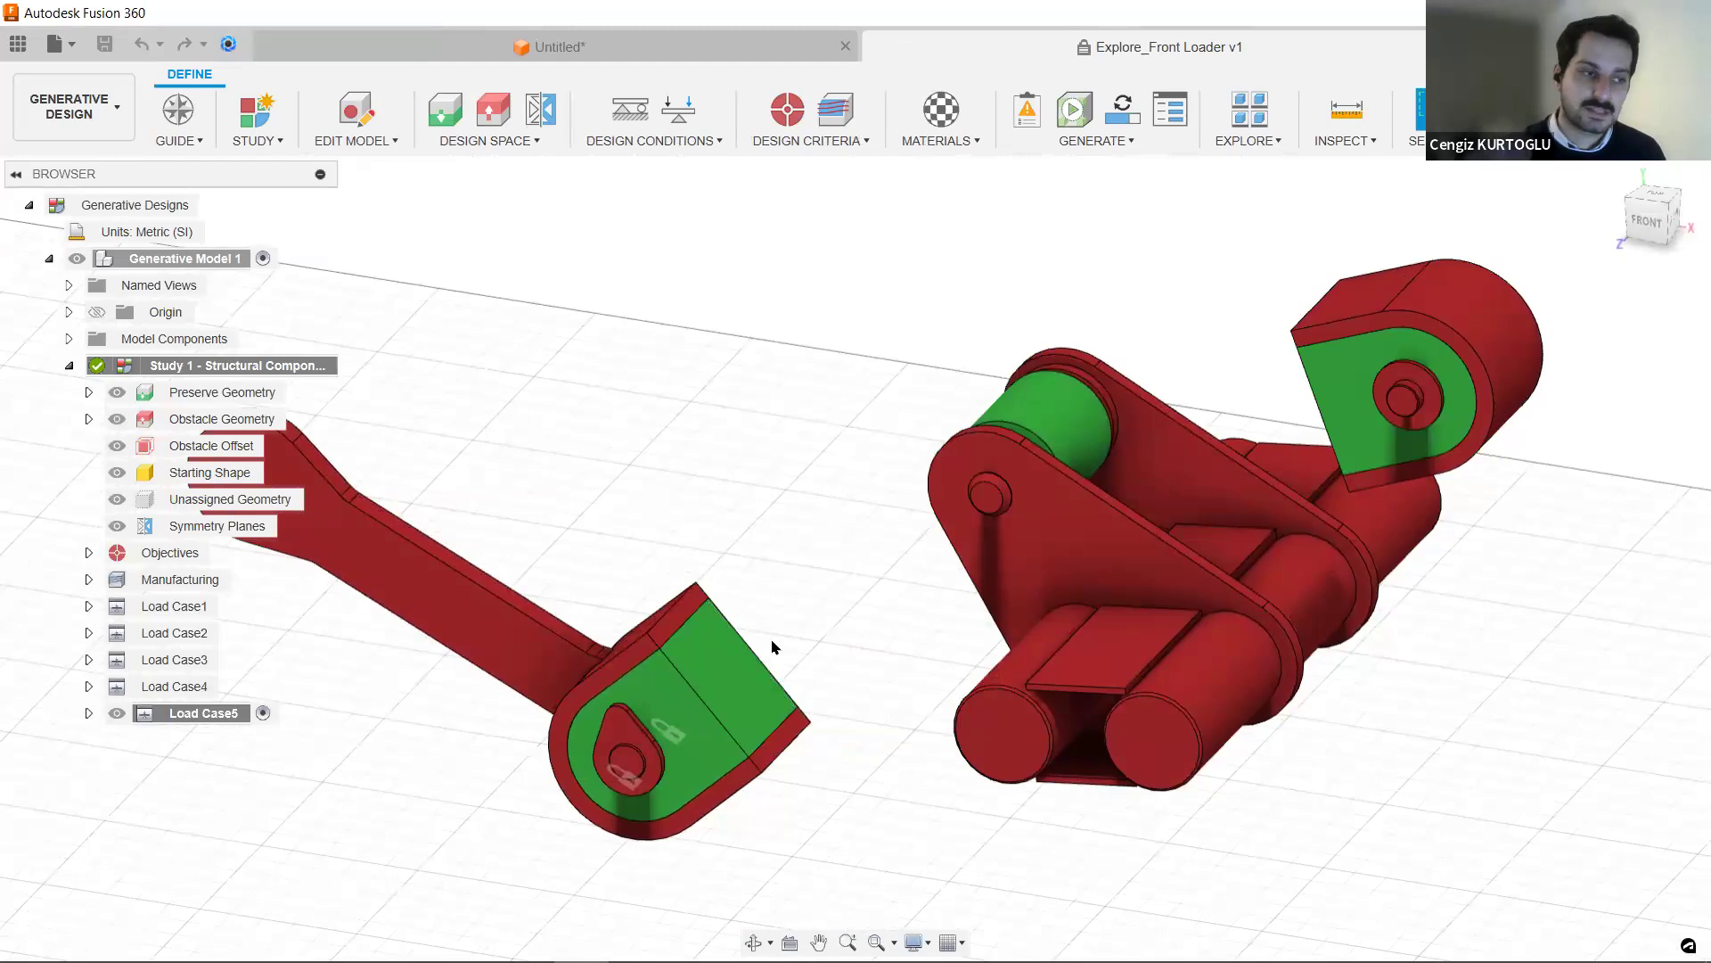
- Hide the preserve geometry to examine the front loader's obstacle geometry, and show the preserve geometry again
{"action": "left_click", "coordinate": [119, 394]}
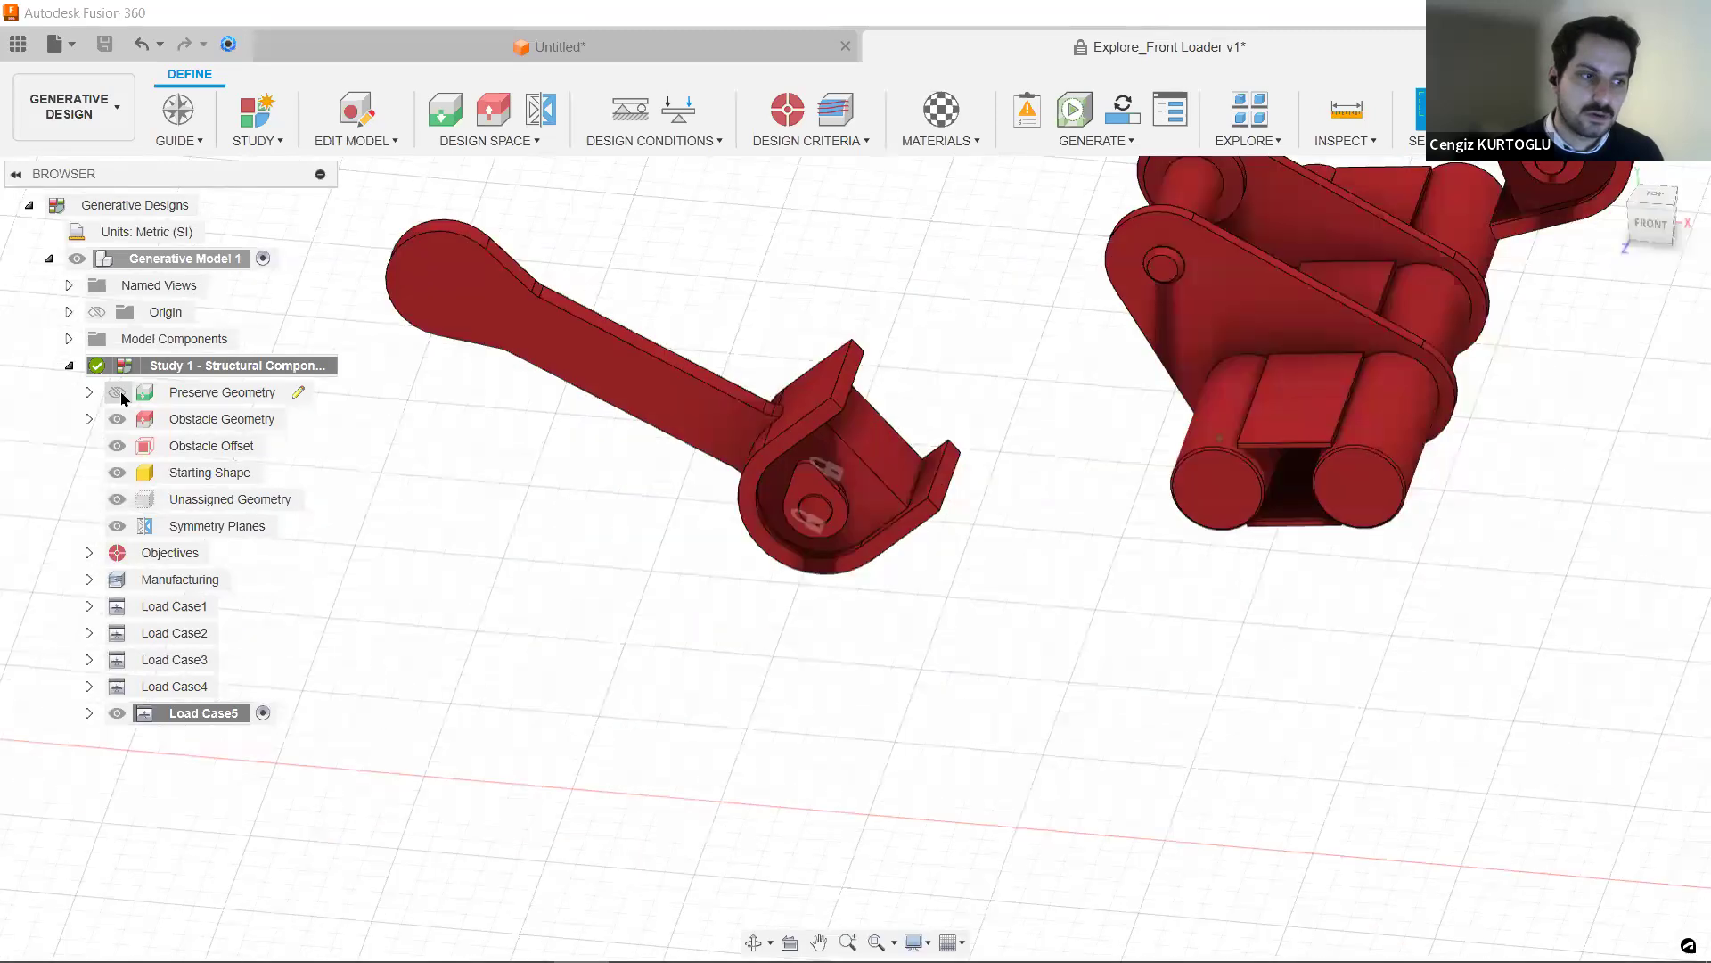
{"action": "scroll", "coordinate": [923, 533], "scroll_direction": "up", "scroll_amount": 1}
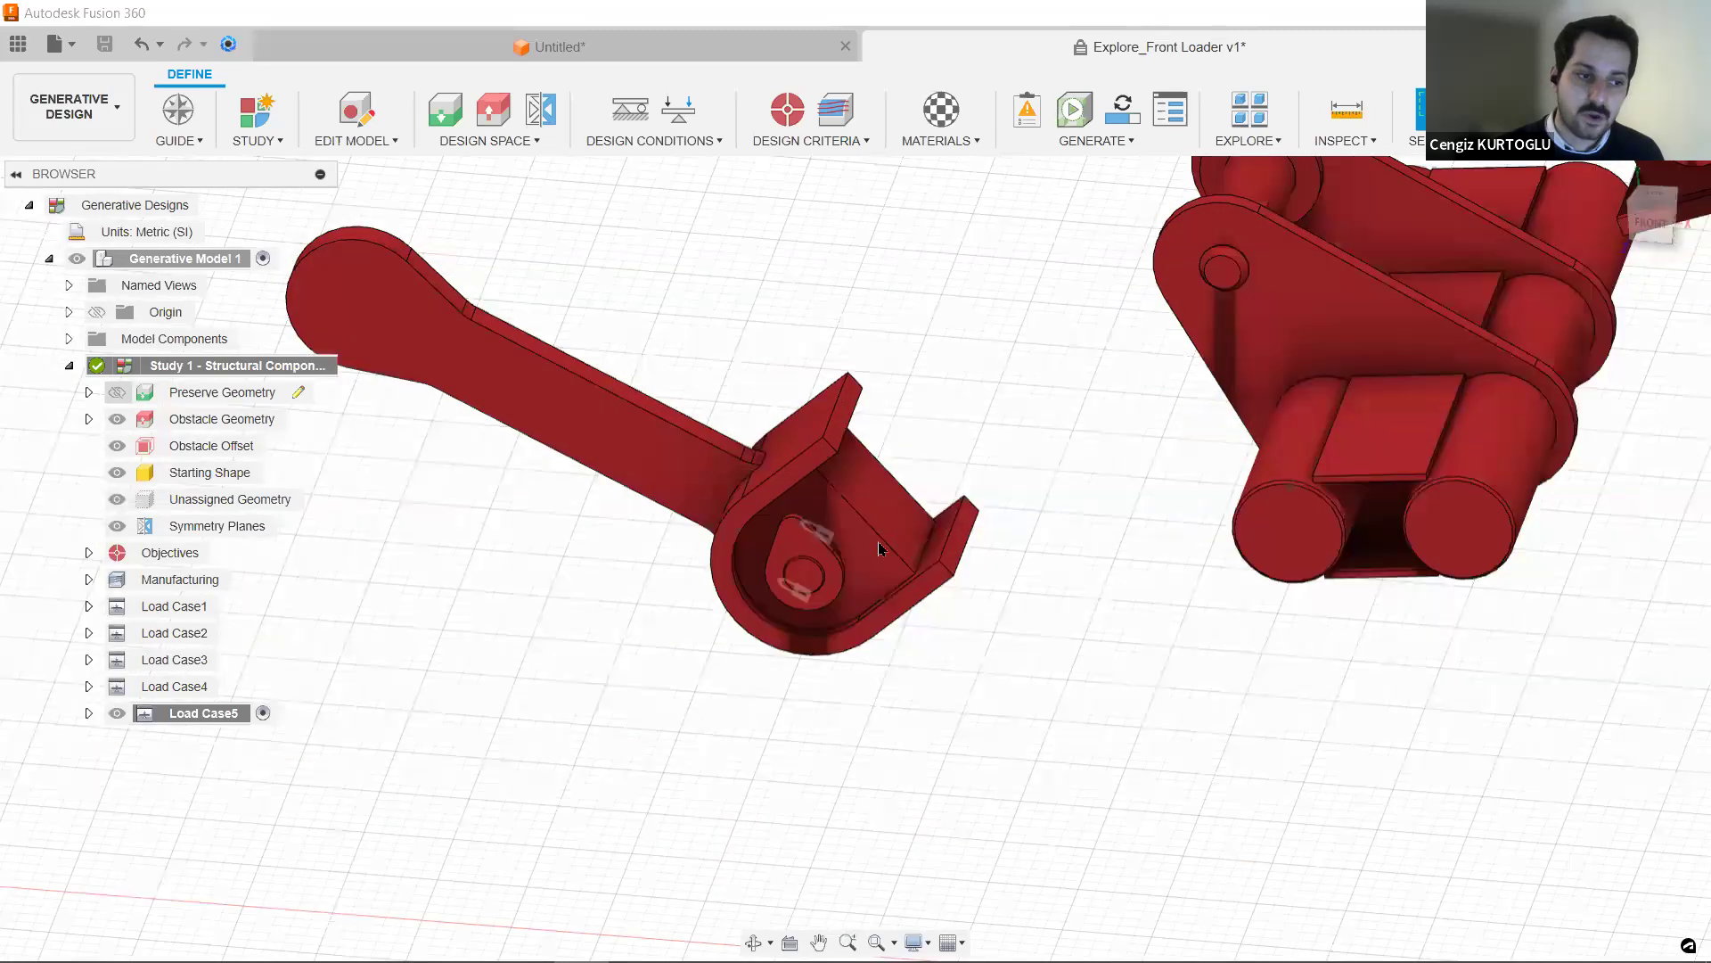
{"action": "scroll", "coordinate": [881, 548], "scroll_direction": "up", "scroll_amount": 2}
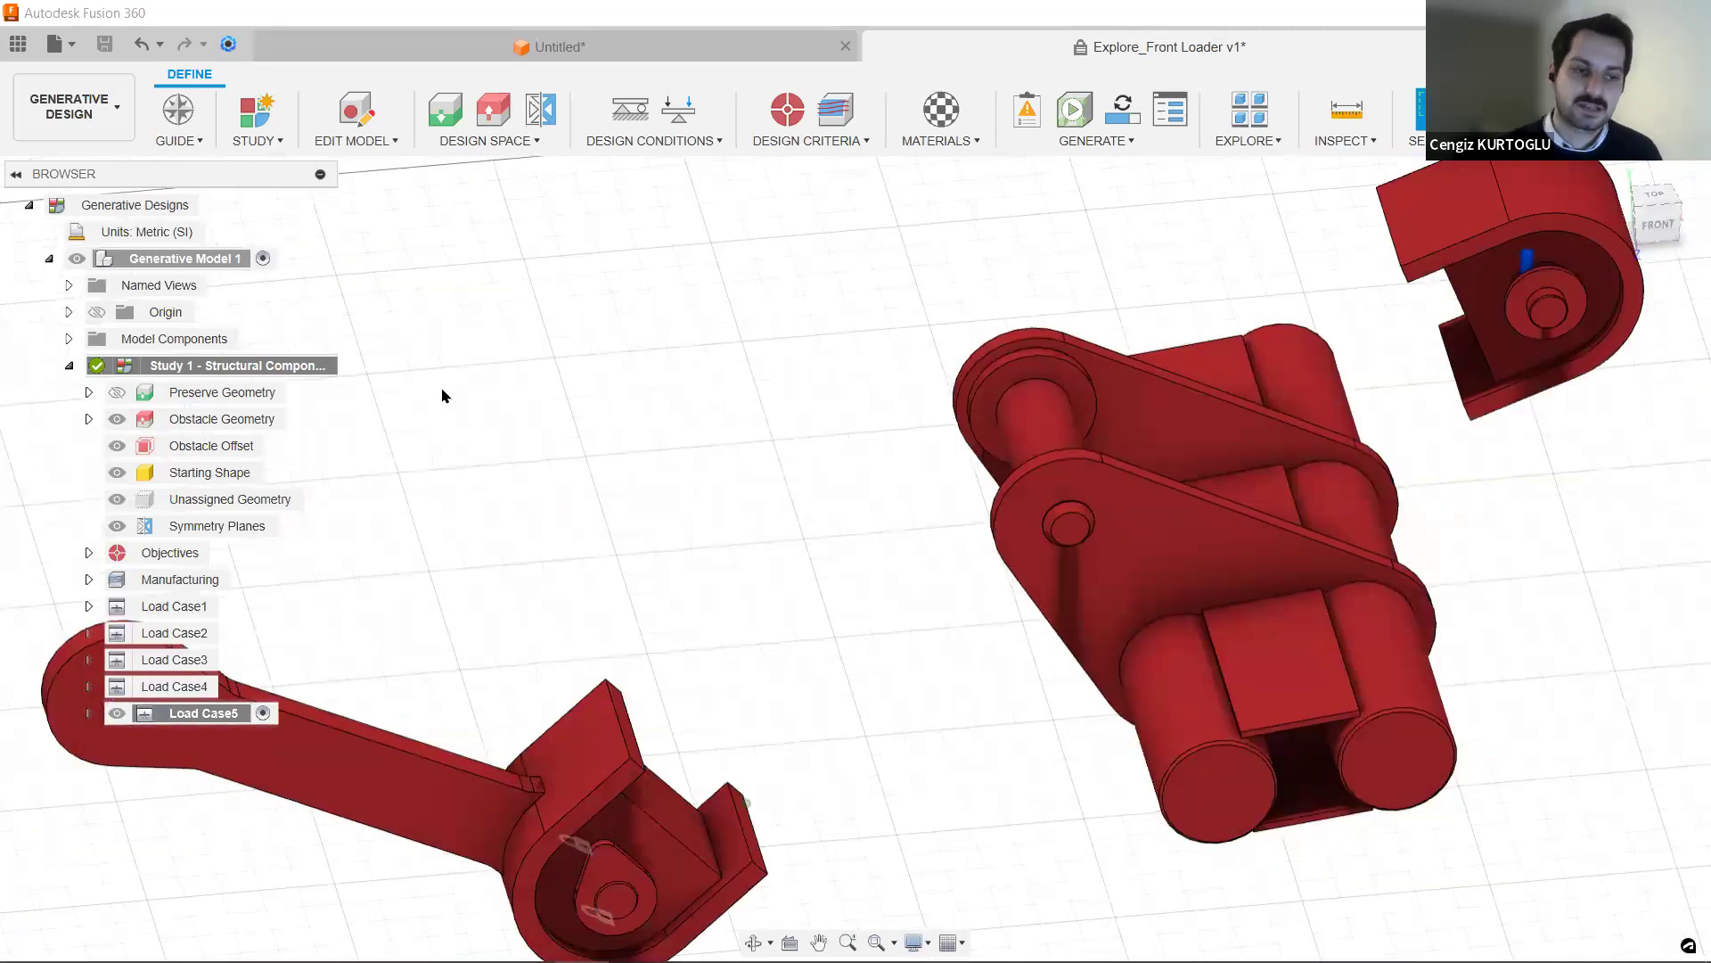
{"action": "left_click", "coordinate": [200, 393]}
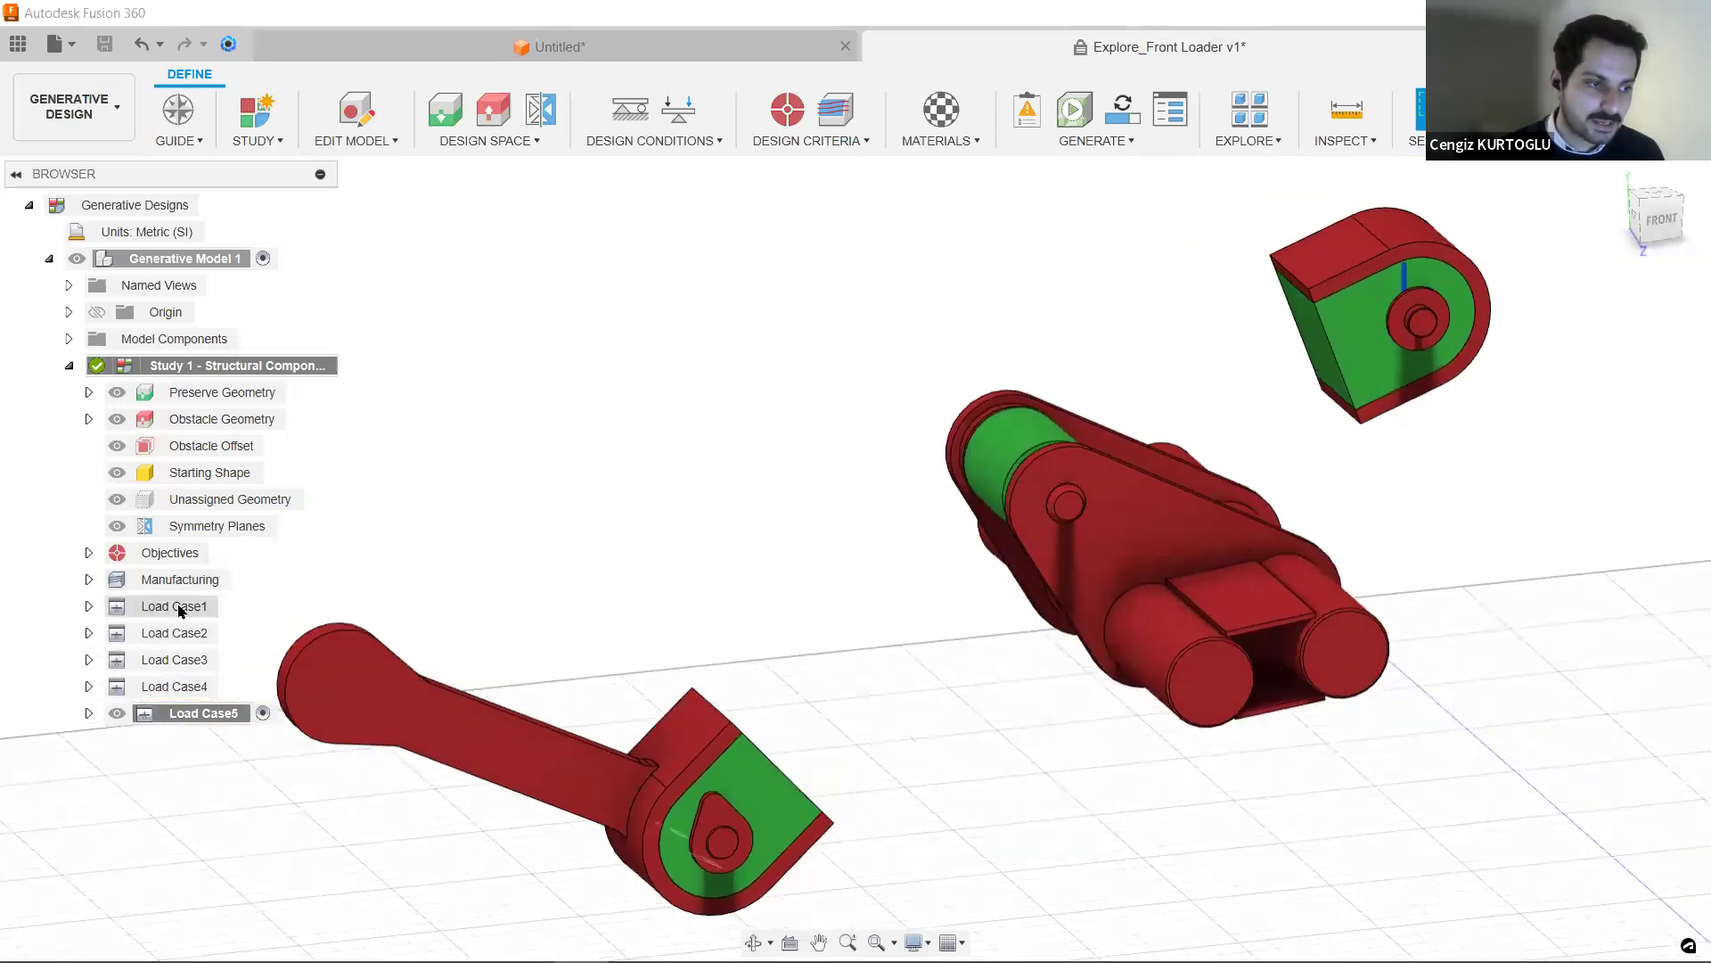
- Examine the materials assigned to 2-axis cutting in the study's manufacturing methods
{"action": "left_click", "coordinate": [86, 580]}
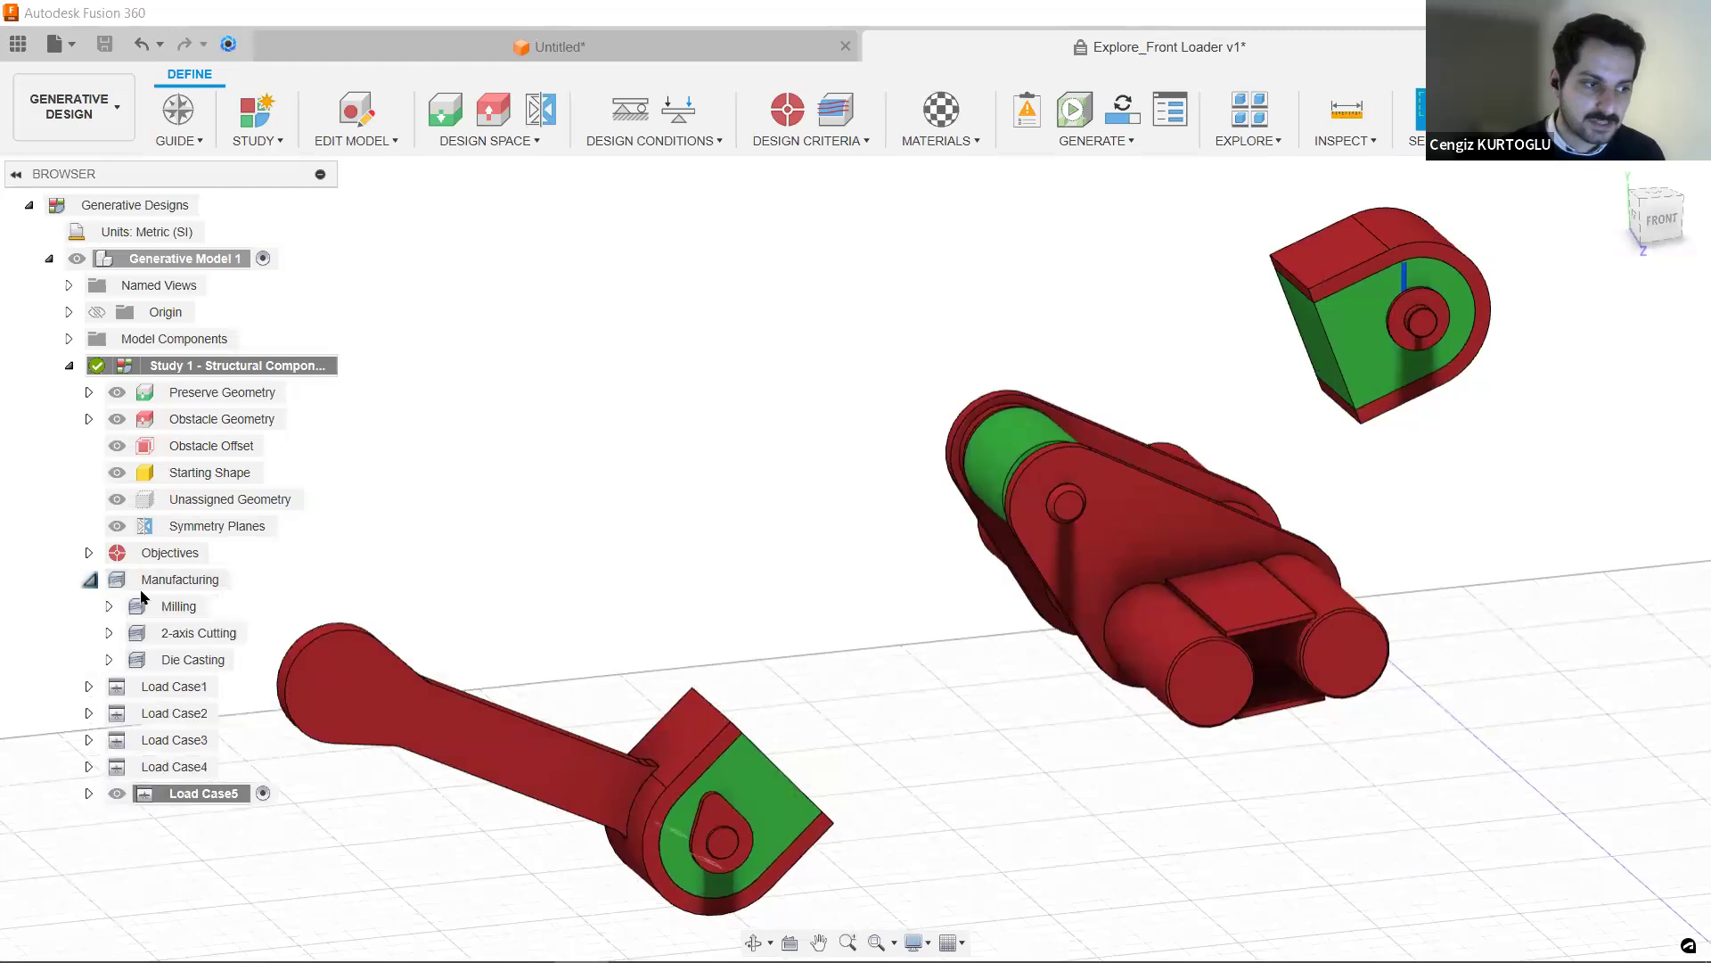
{"action": "left_click", "coordinate": [107, 633]}
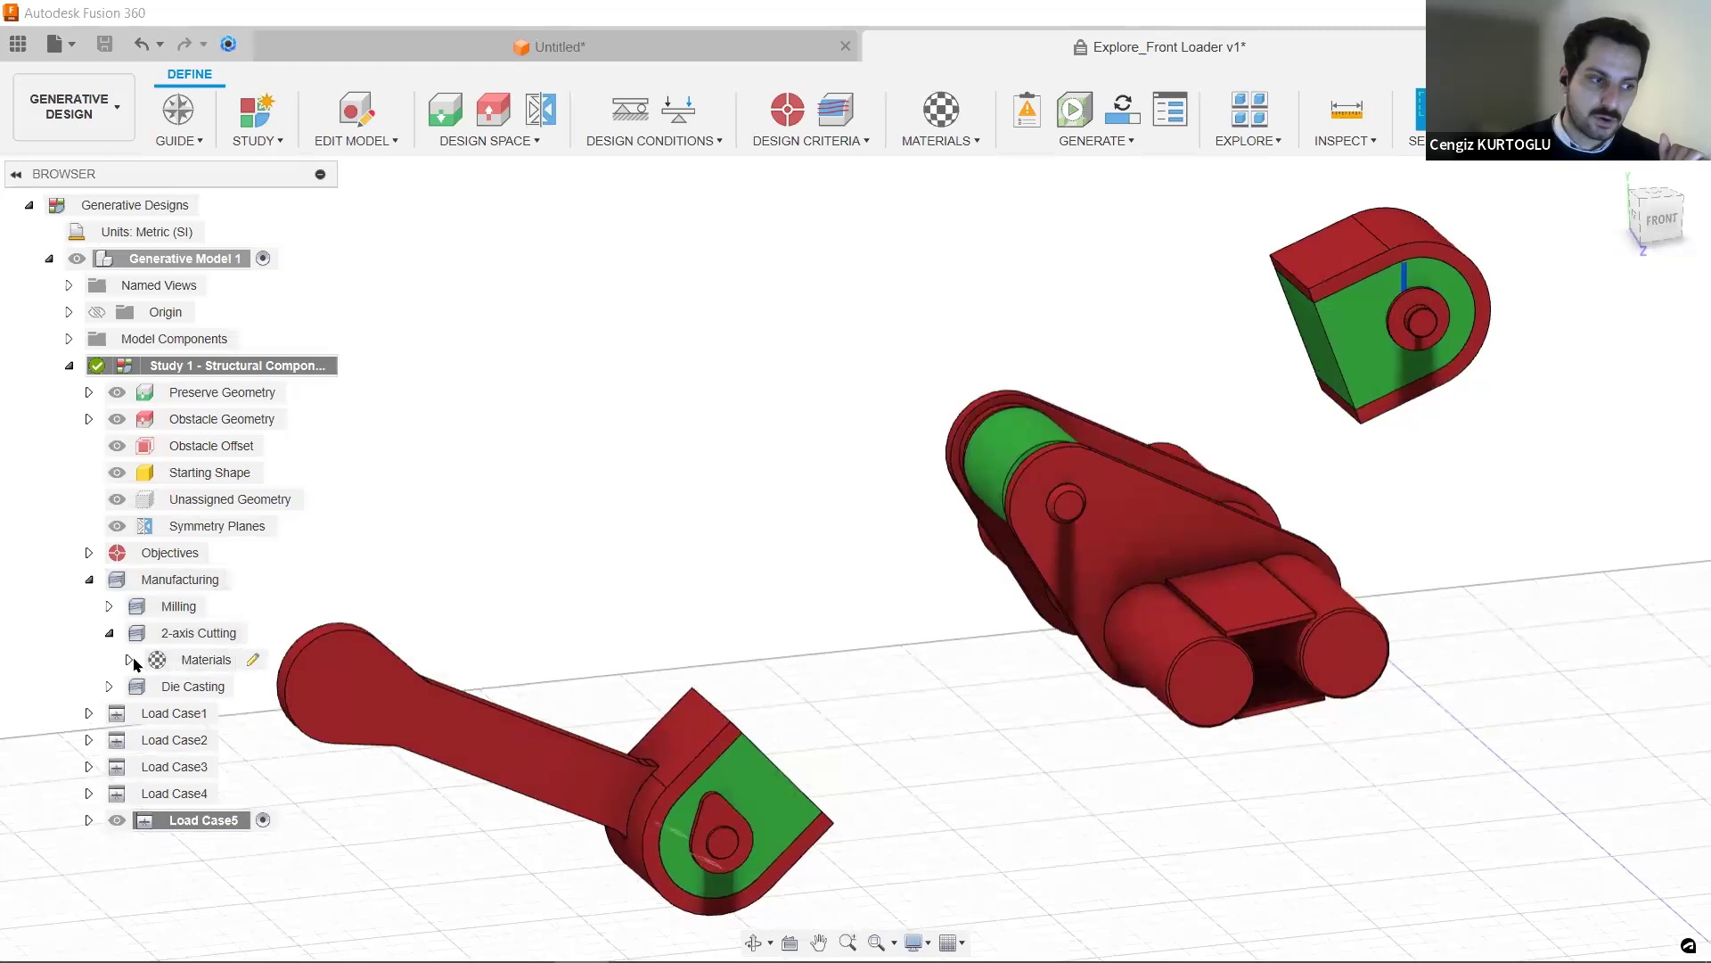
{"action": "left_click", "coordinate": [129, 660]}
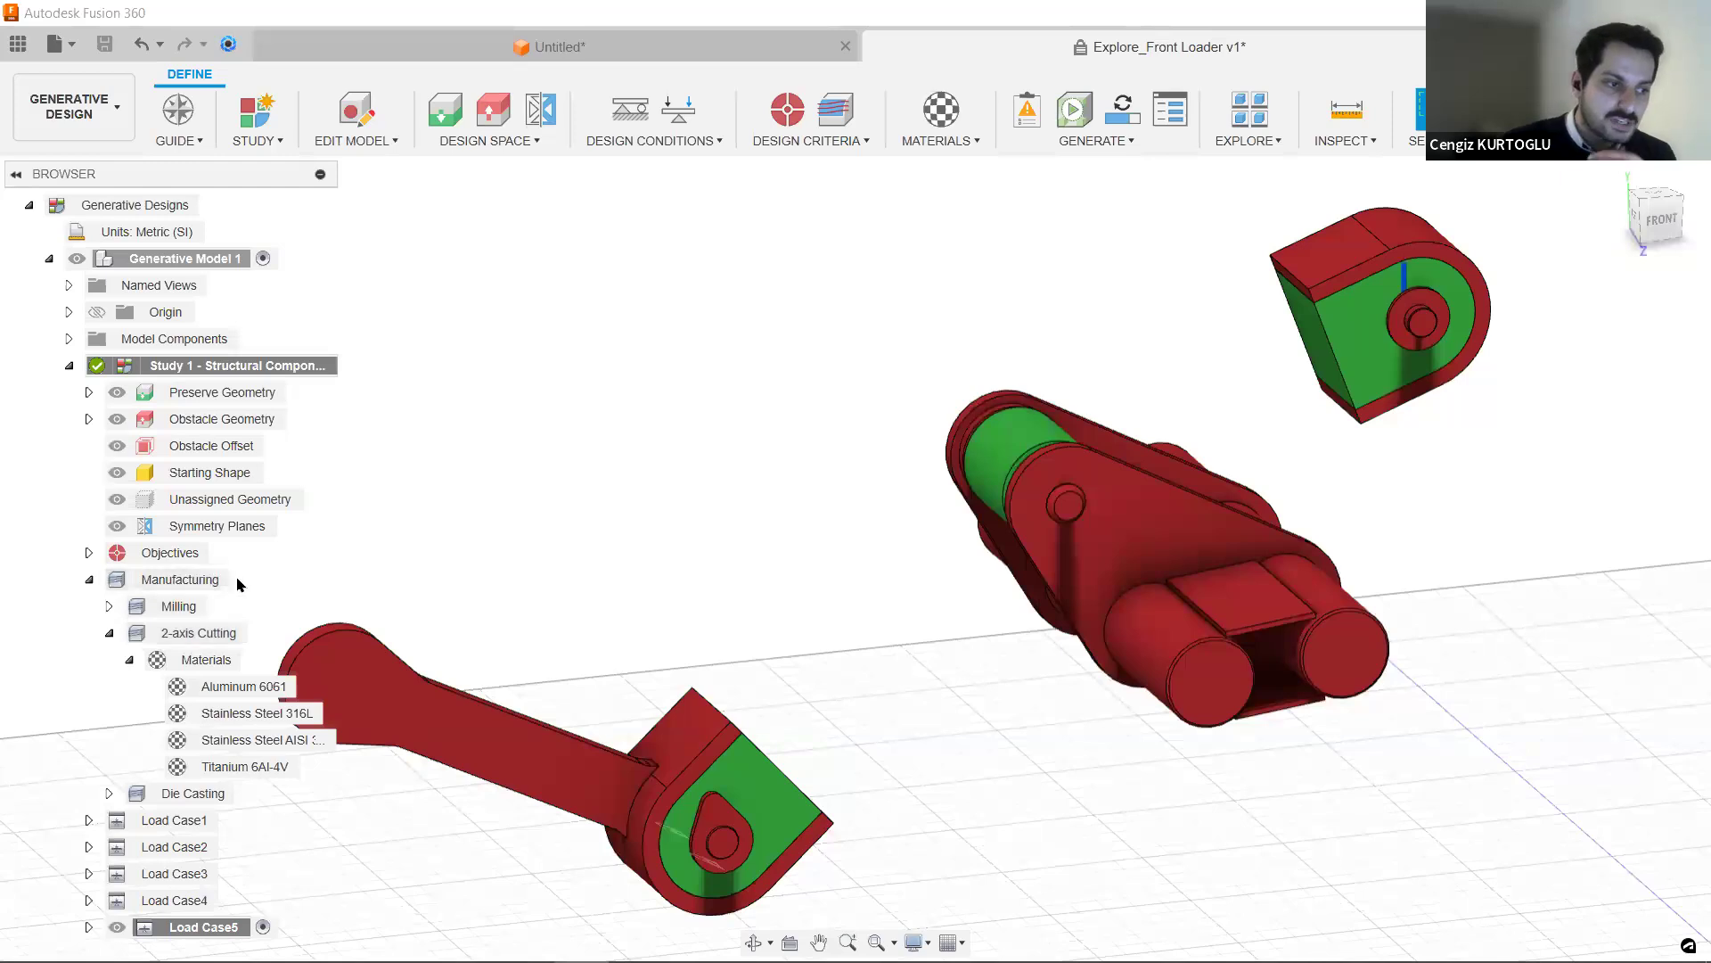
- Review the manufacturing settings for 2-axis cutting, die casting and the 2.5-axis, 3-axis and 5-axis milling configurations, and close them without changes
{"action": "double_click", "coordinate": [205, 579]}
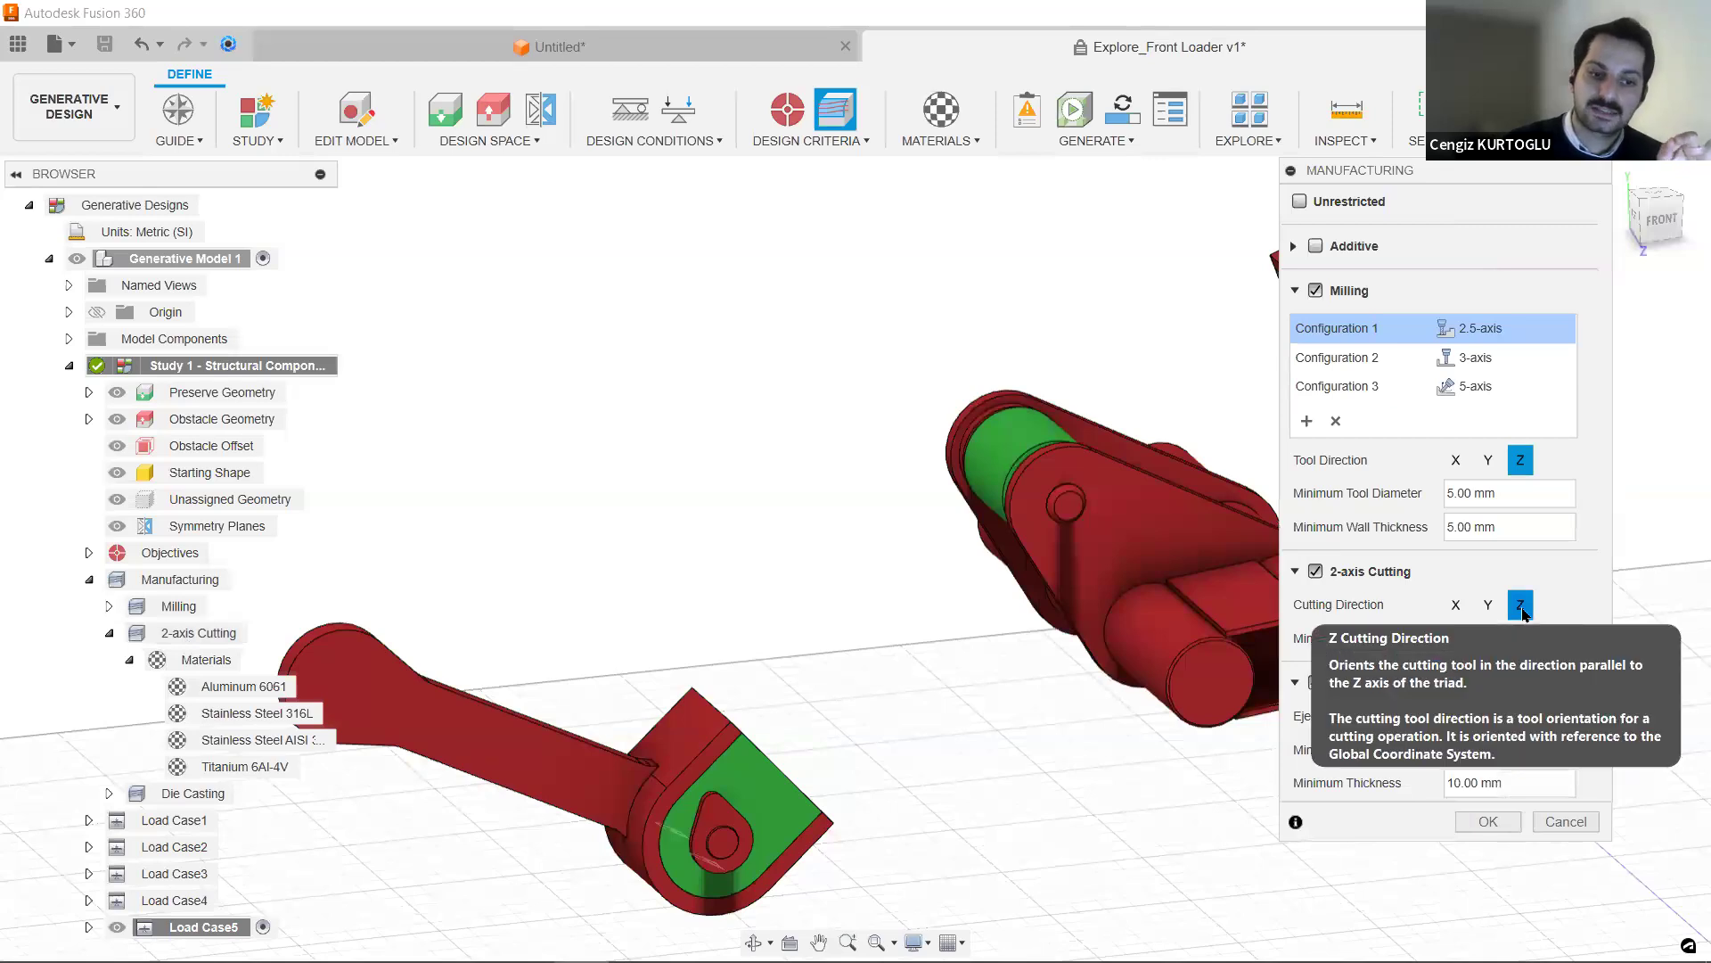
{"action": "left_click", "coordinate": [1526, 635]}
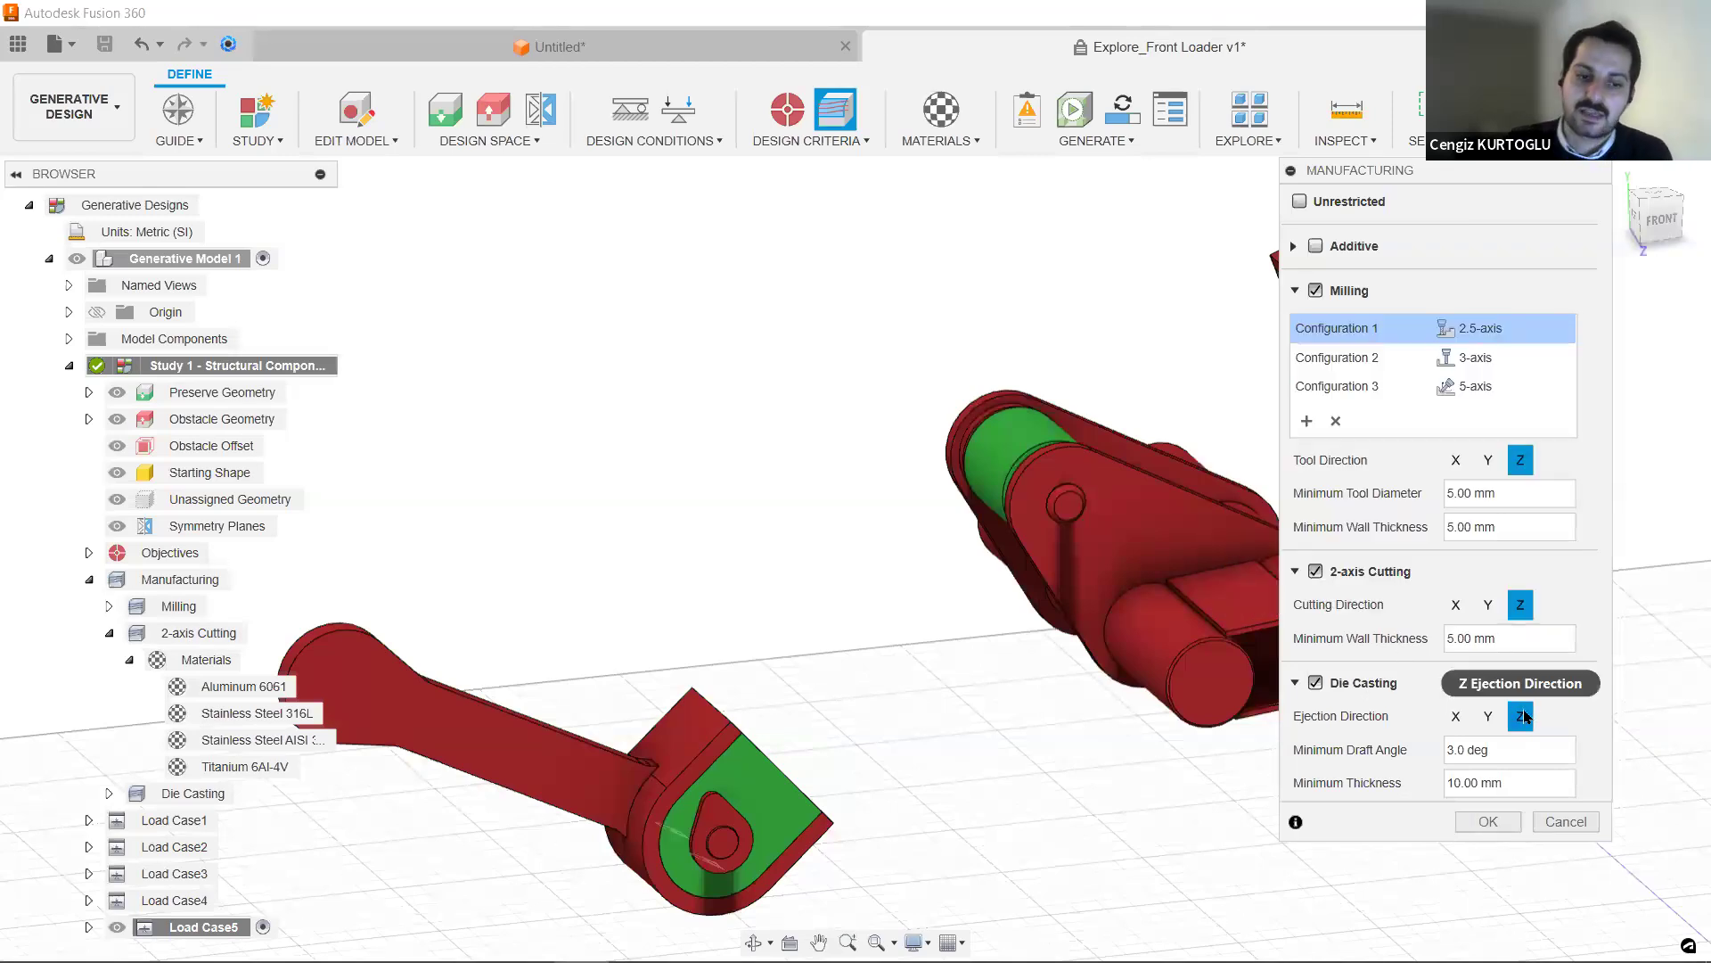
{"action": "mouse_move", "coordinate": [1524, 716]}
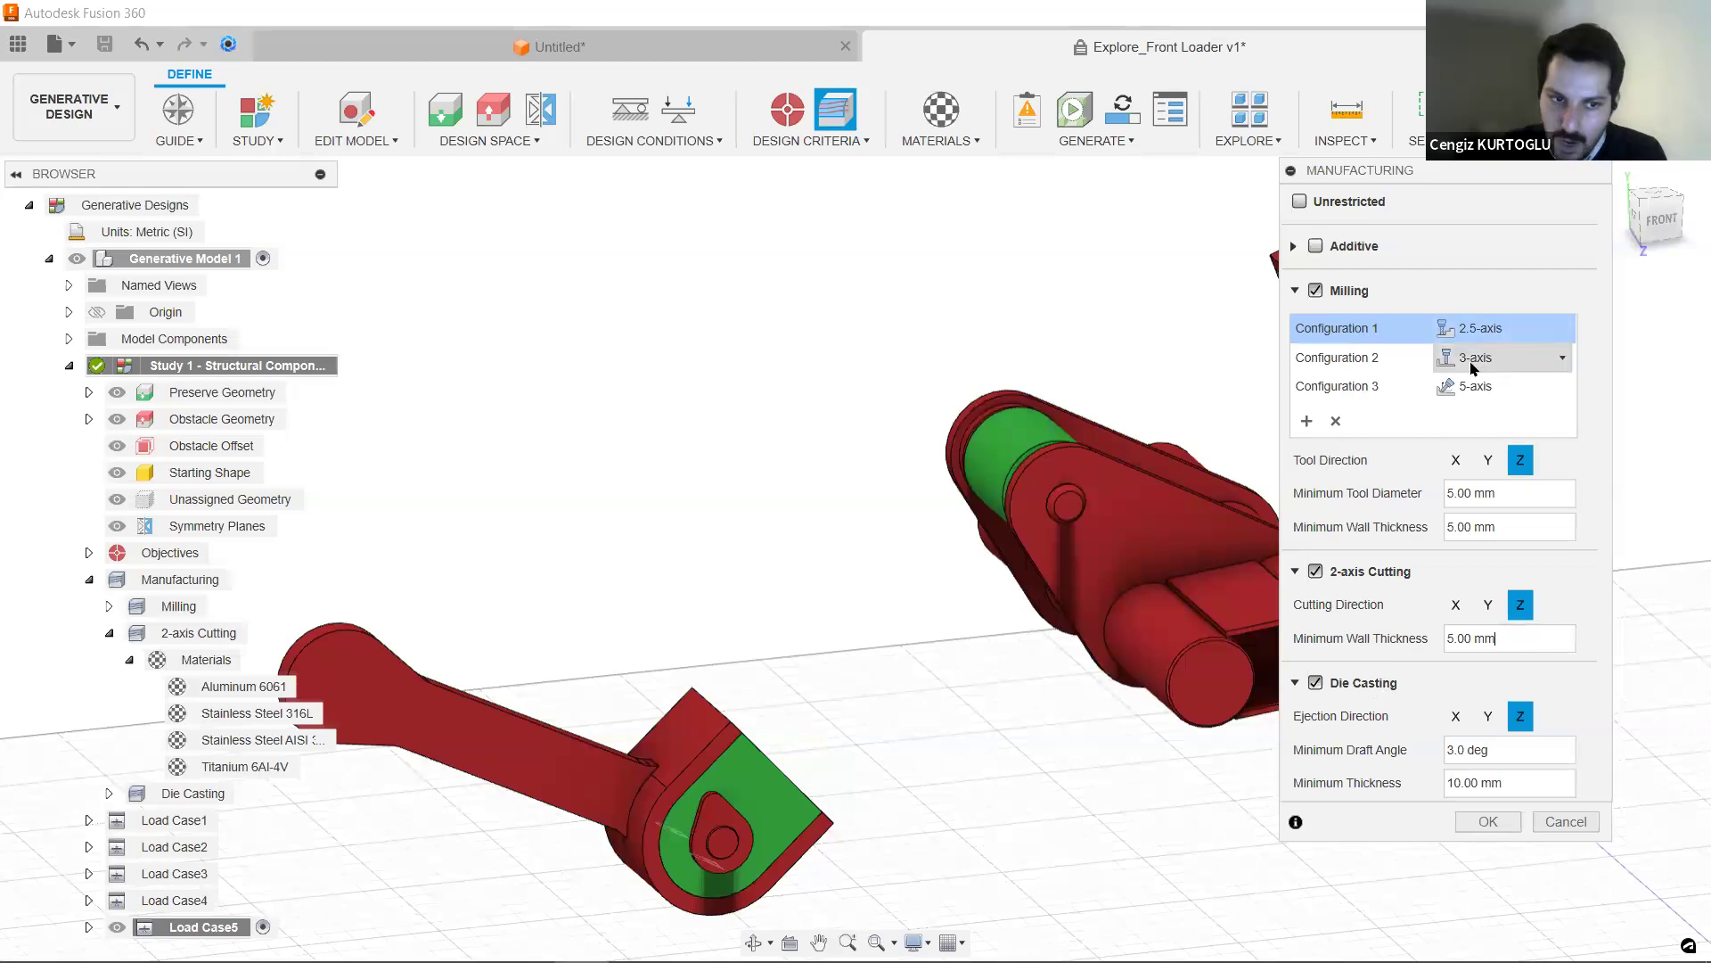
{"action": "left_click", "coordinate": [1381, 361]}
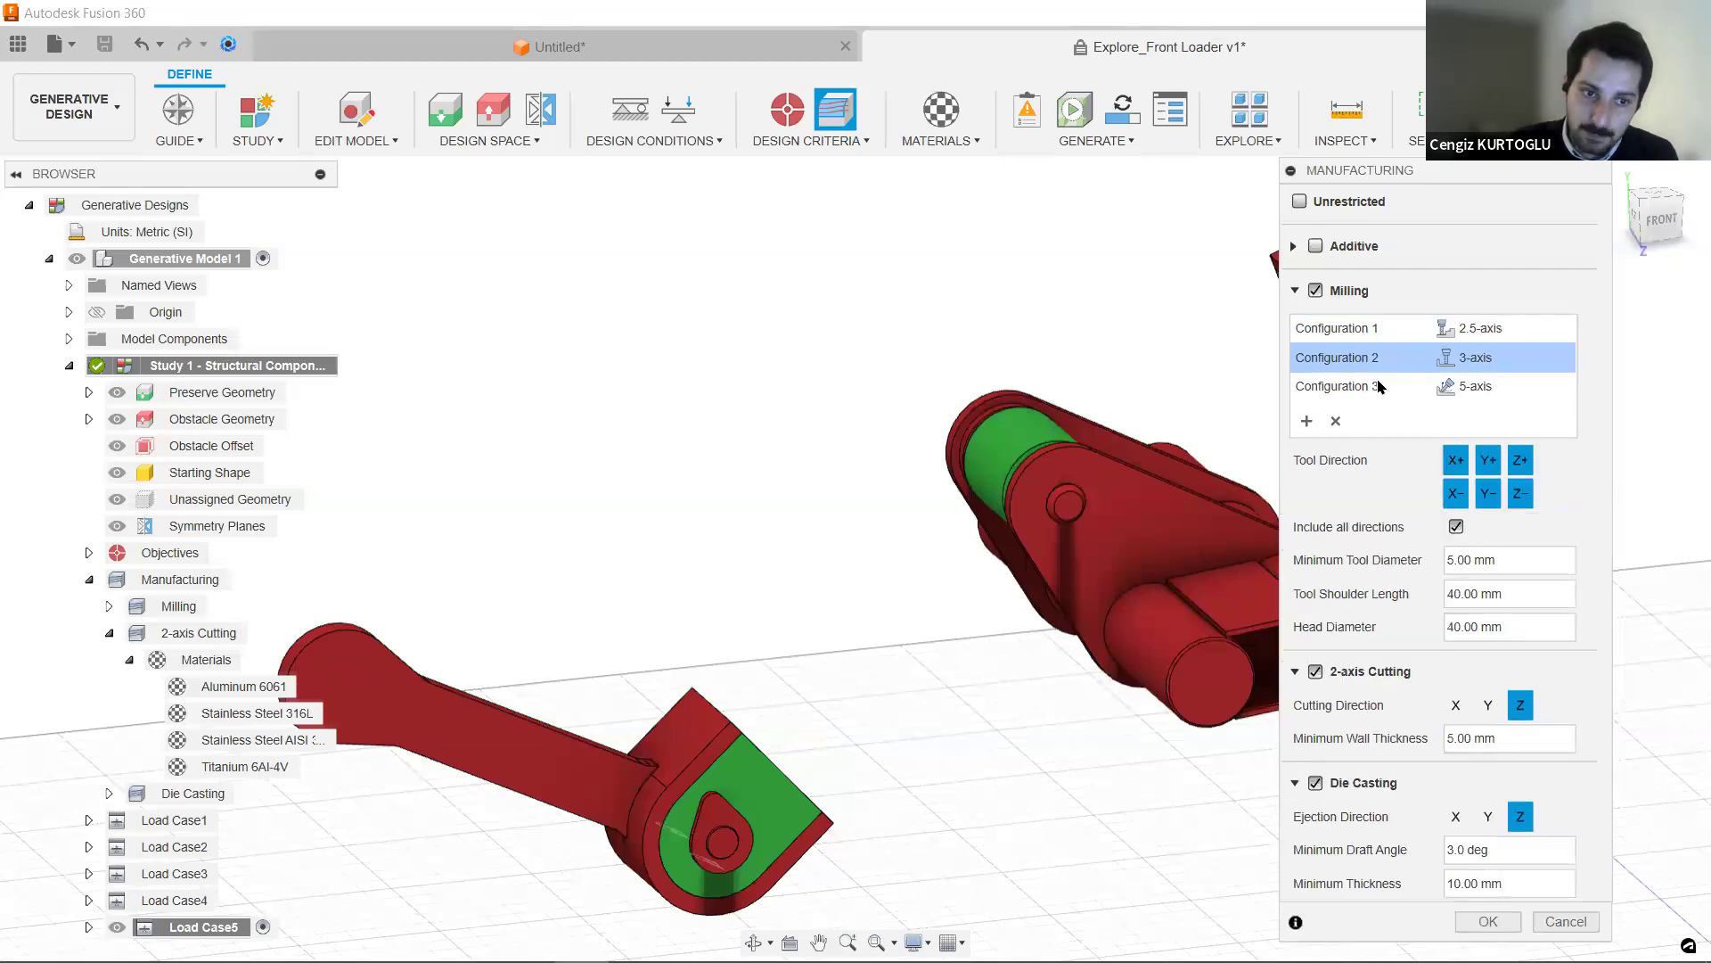
{"action": "left_click", "coordinate": [1379, 387]}
{"action": "left_click", "coordinate": [1383, 360]}
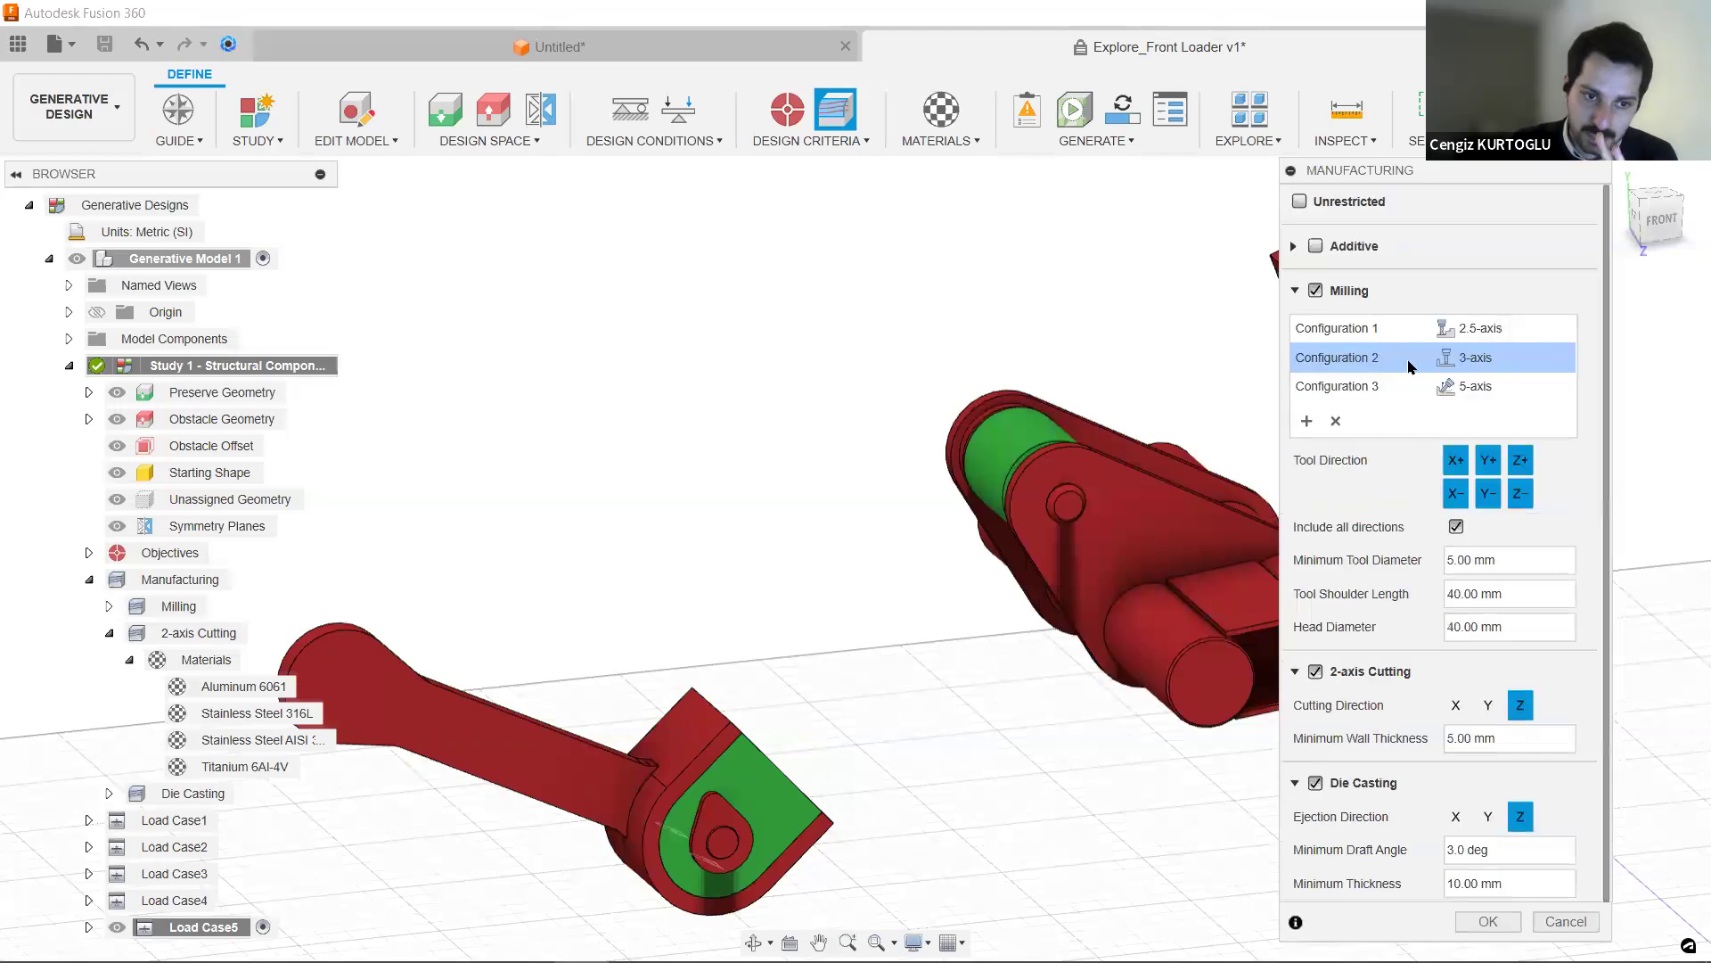
{"action": "left_click", "coordinate": [1381, 327]}
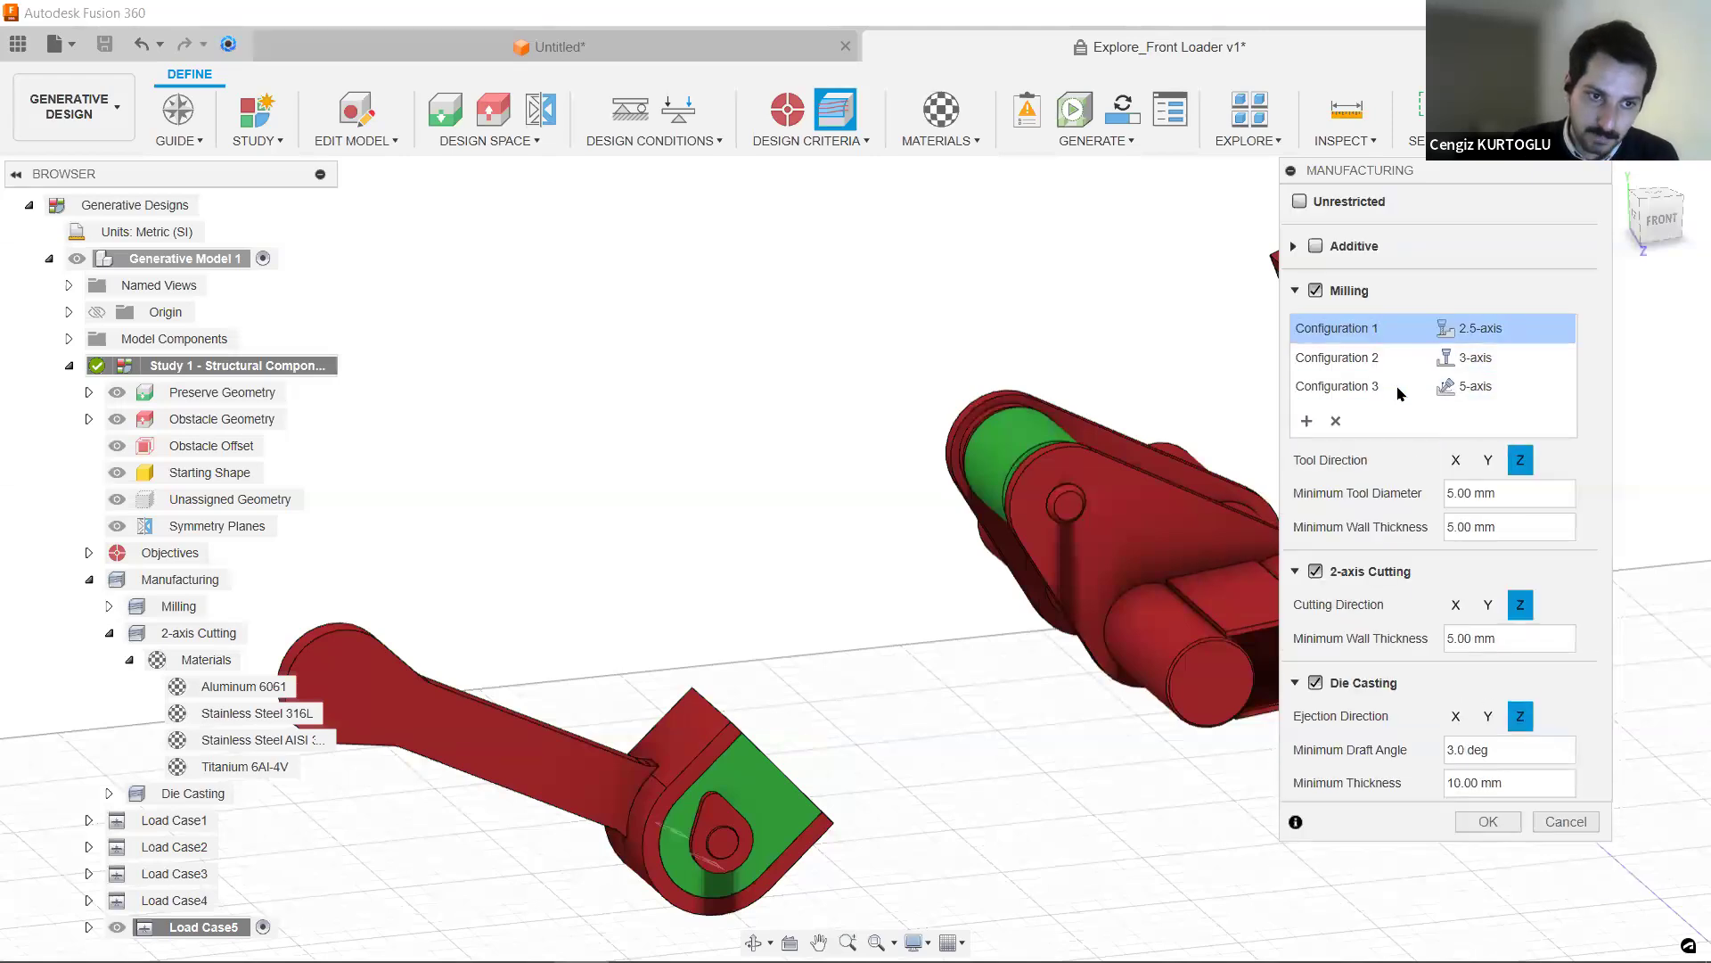
{"action": "left_click", "coordinate": [1397, 390]}
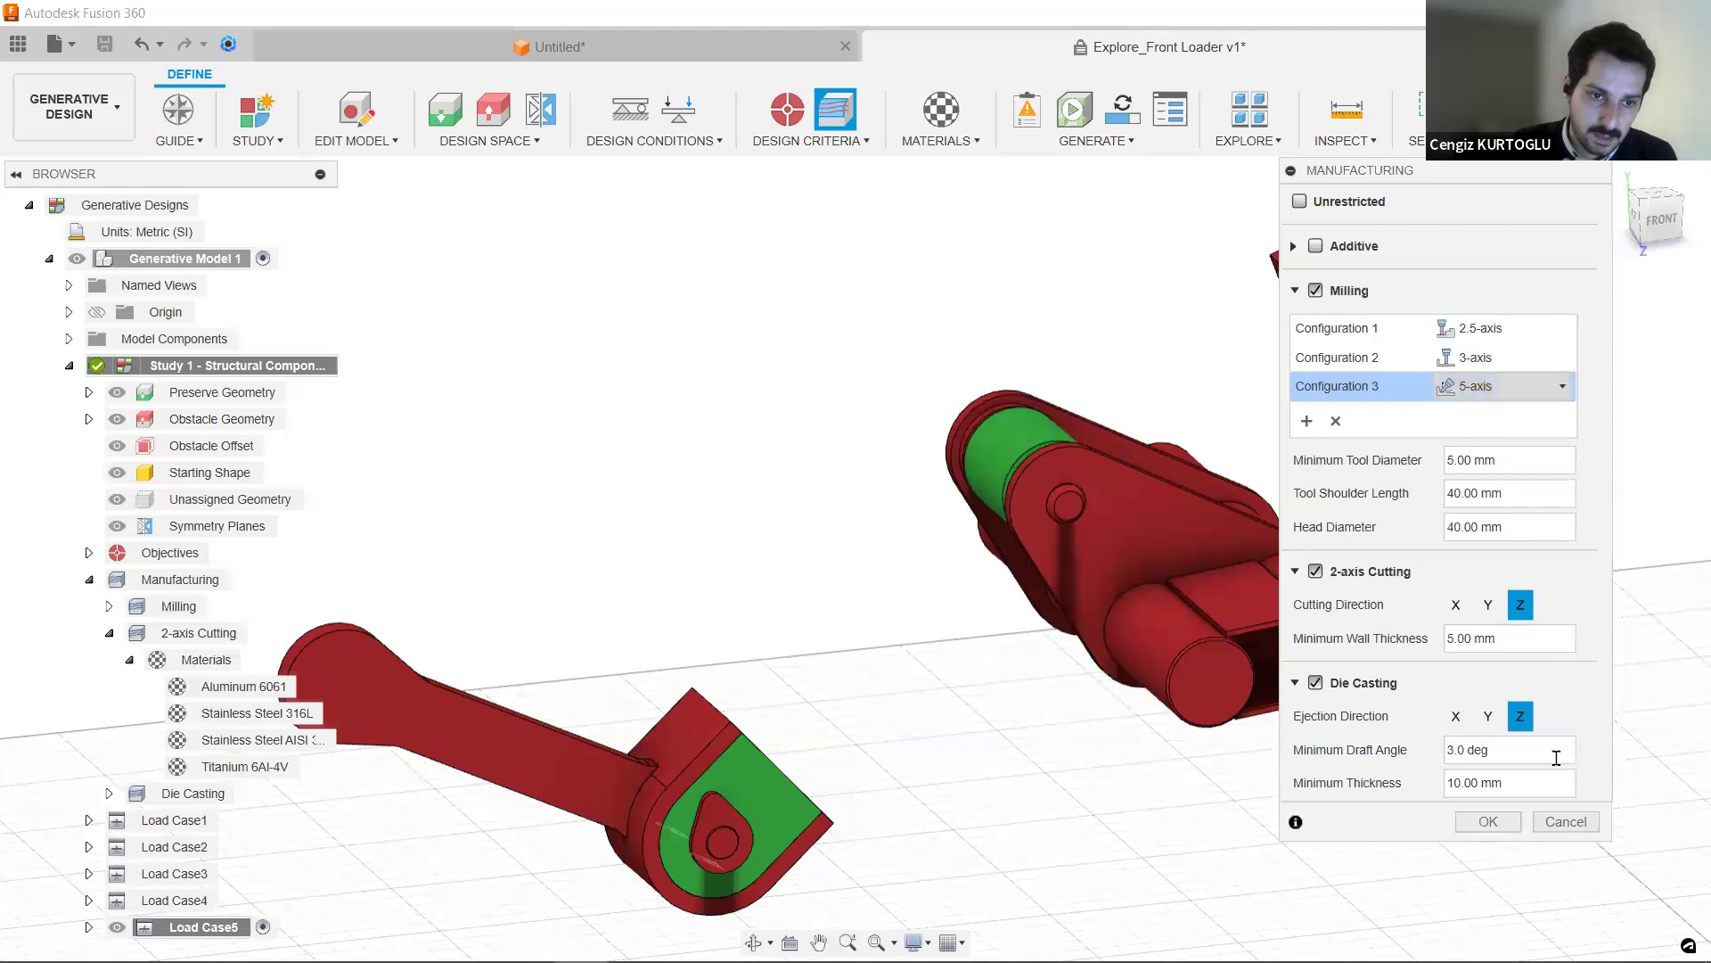
{"action": "left_click", "coordinate": [1566, 821]}
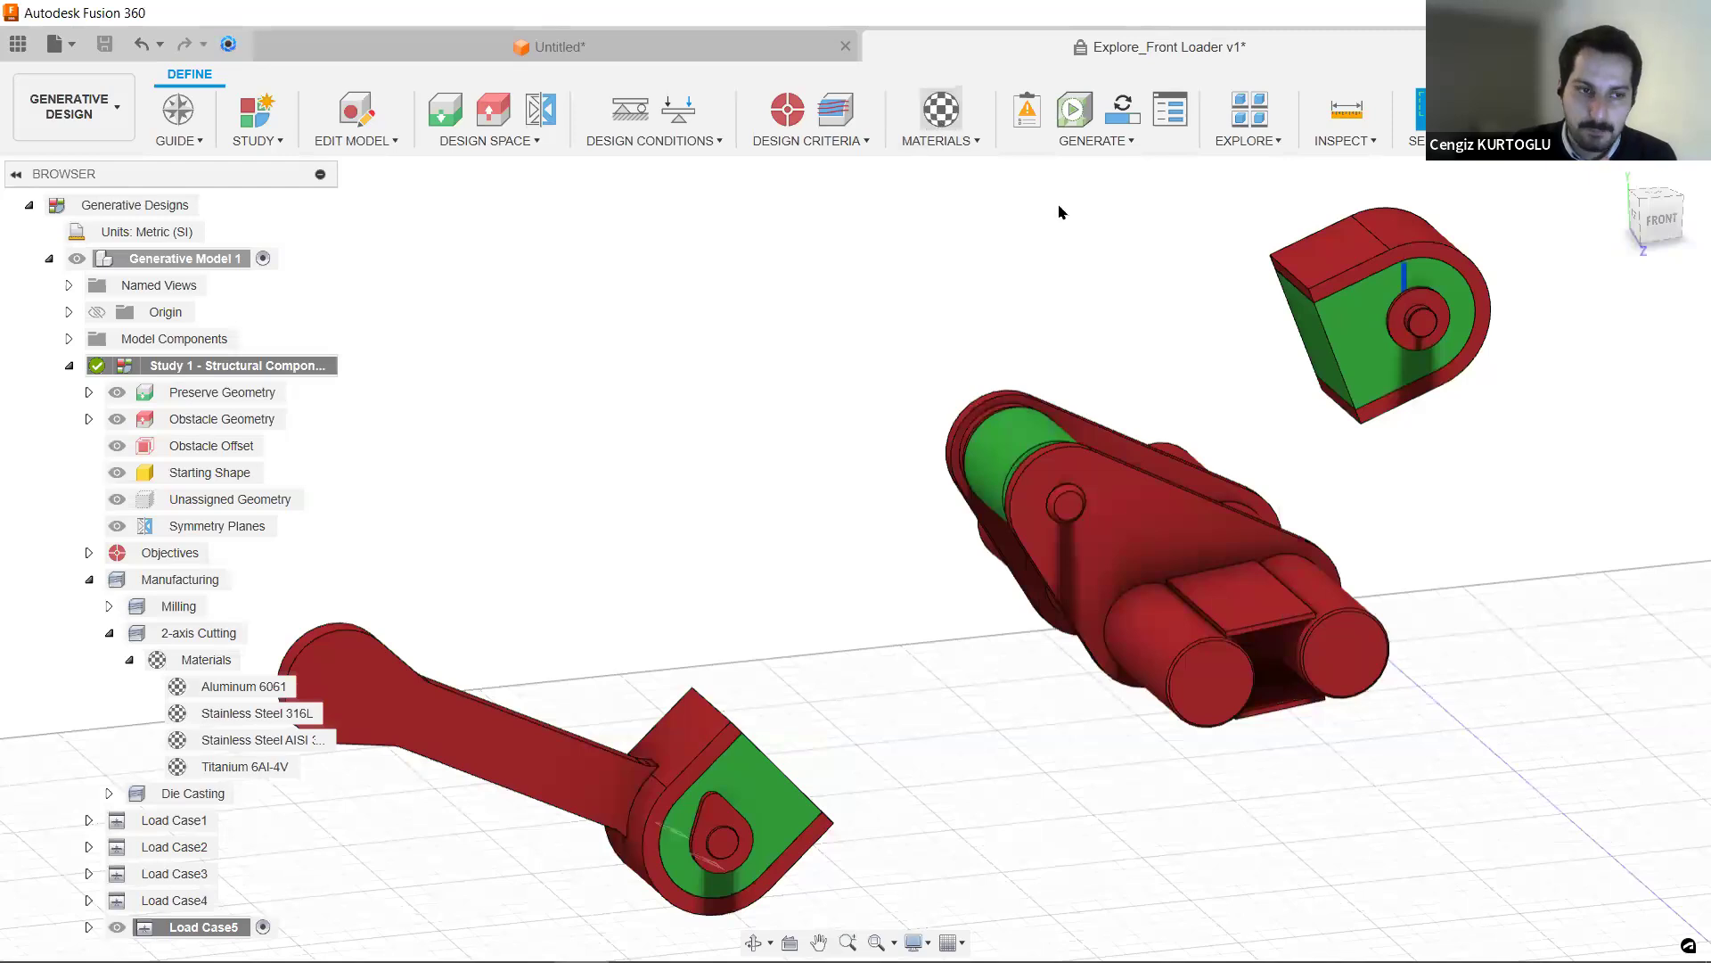
- Try to add Aluminum 1100-H14 from the Fusion 360 Material Library to all methods, and close the study materials and manufacturing details
{"action": "left_click", "coordinate": [945, 109]}
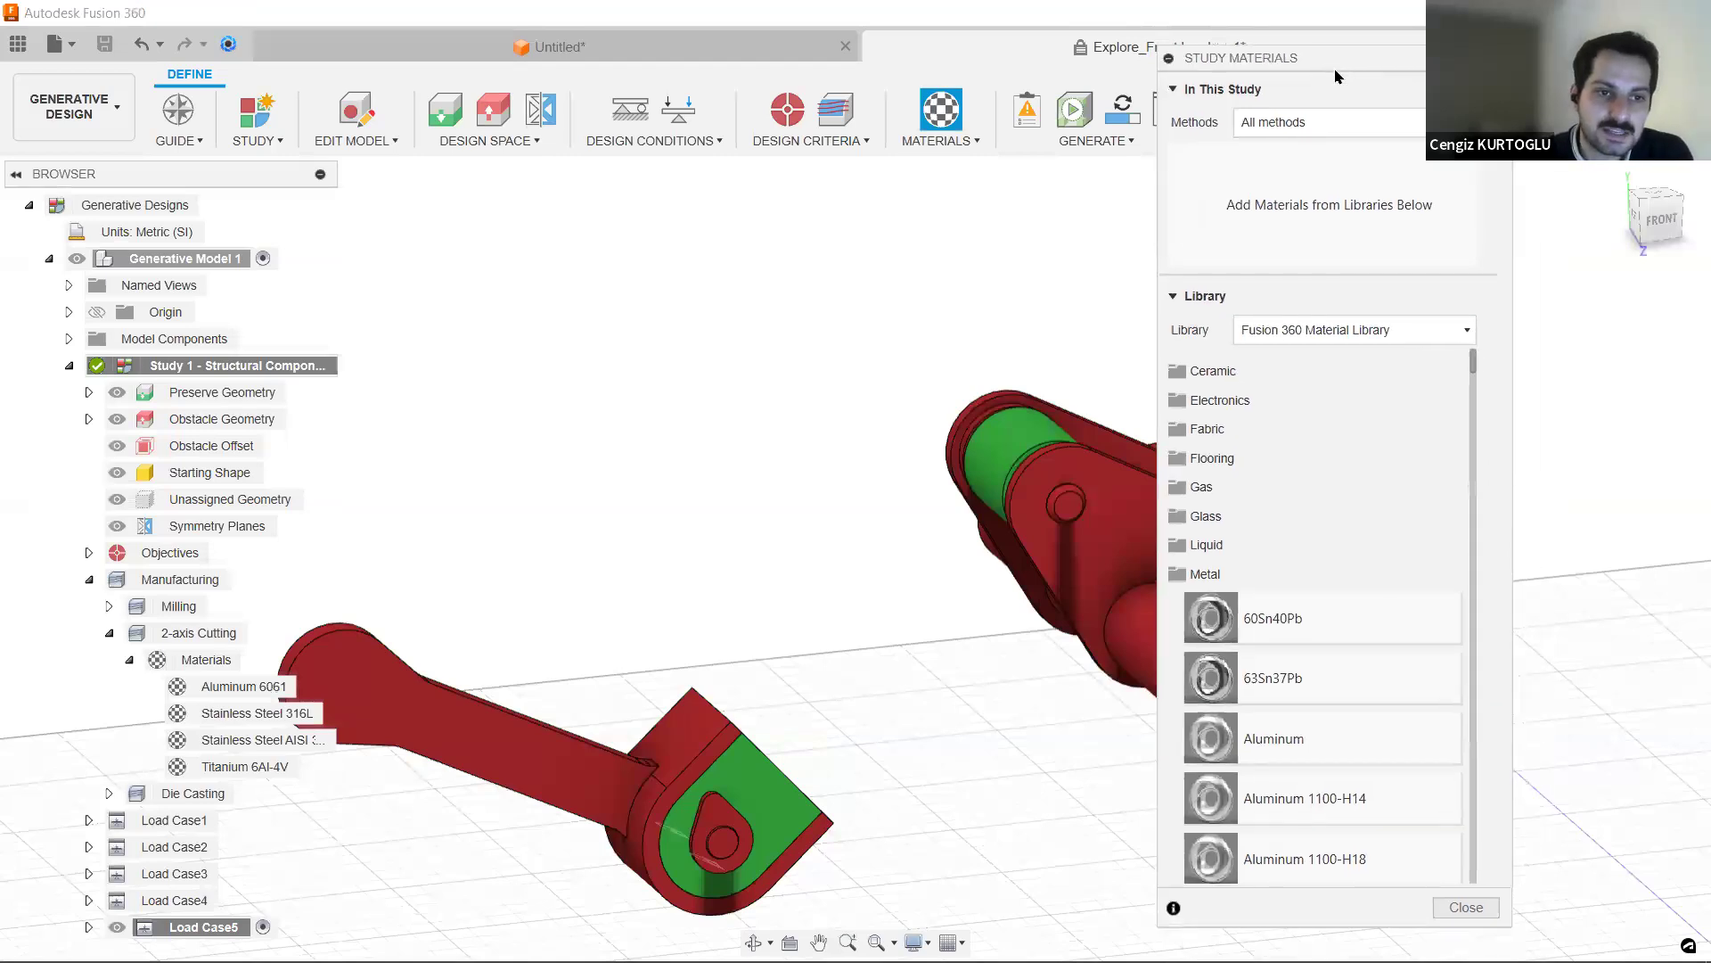
{"action": "scroll", "coordinate": [1403, 793], "scroll_direction": "down", "scroll_amount": 10}
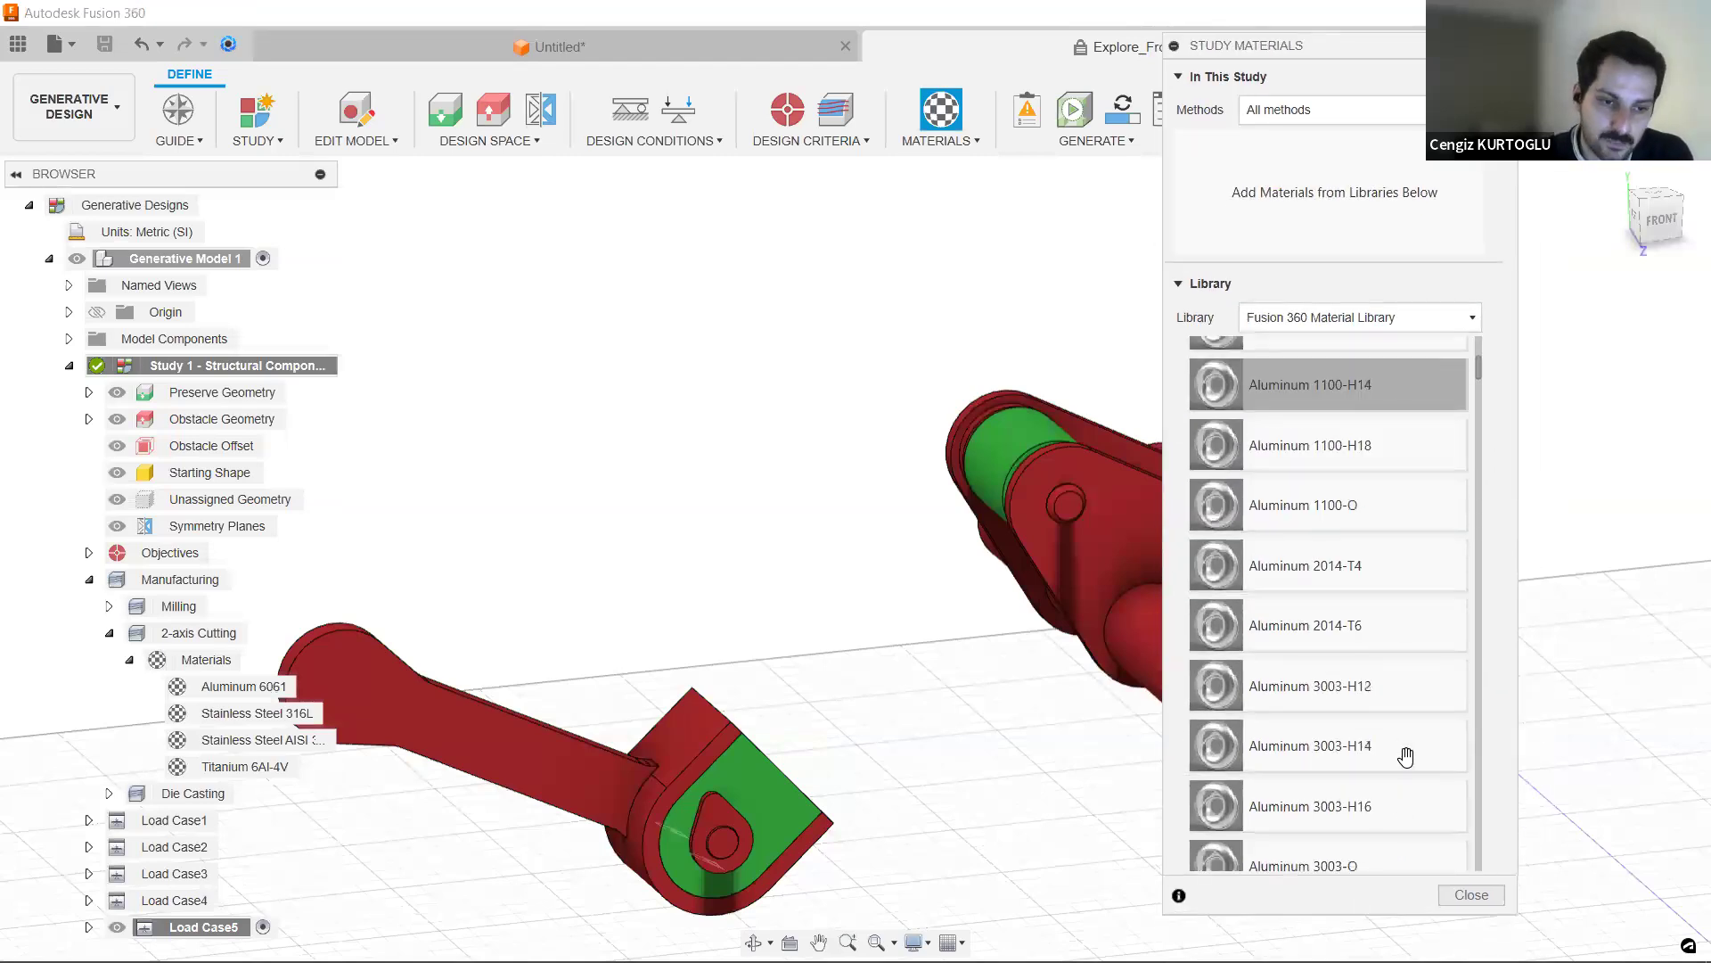
{"action": "scroll", "coordinate": [1405, 749], "scroll_direction": "up", "scroll_amount": 10}
{"action": "scroll", "coordinate": [1406, 737], "scroll_direction": "down", "scroll_amount": 1}
{"action": "left_click_drag", "start_coordinate": [1400, 722], "coordinate": [1326, 224]}
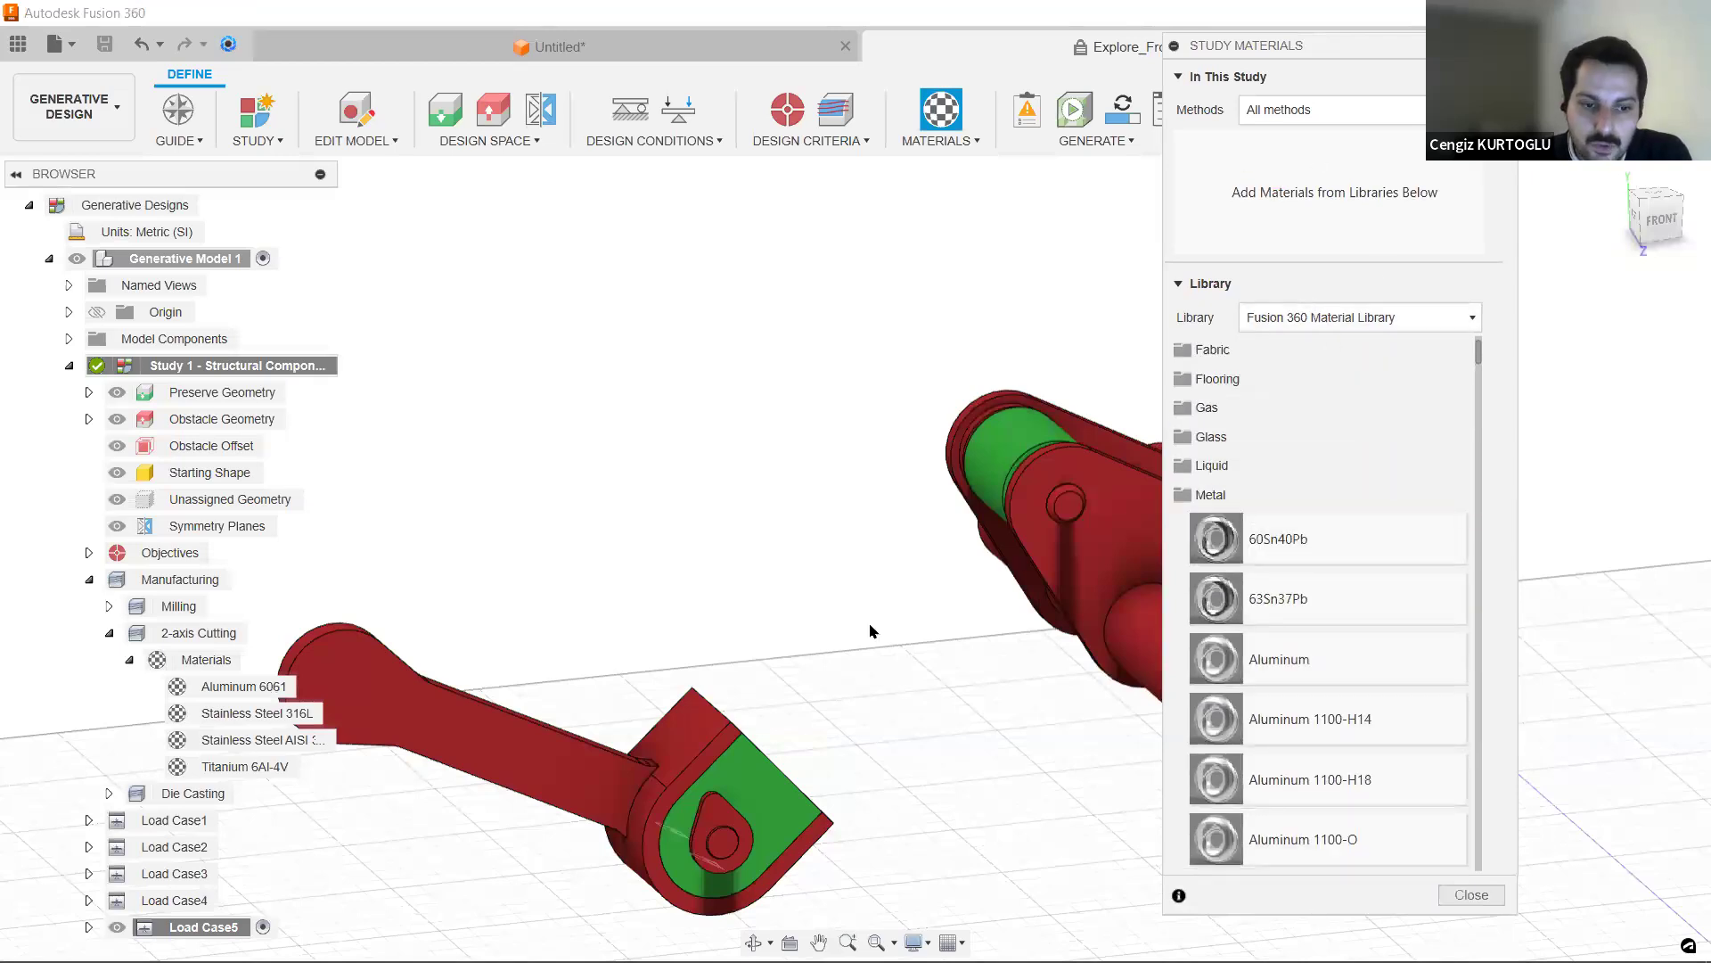
{"action": "left_click", "coordinate": [1472, 895]}
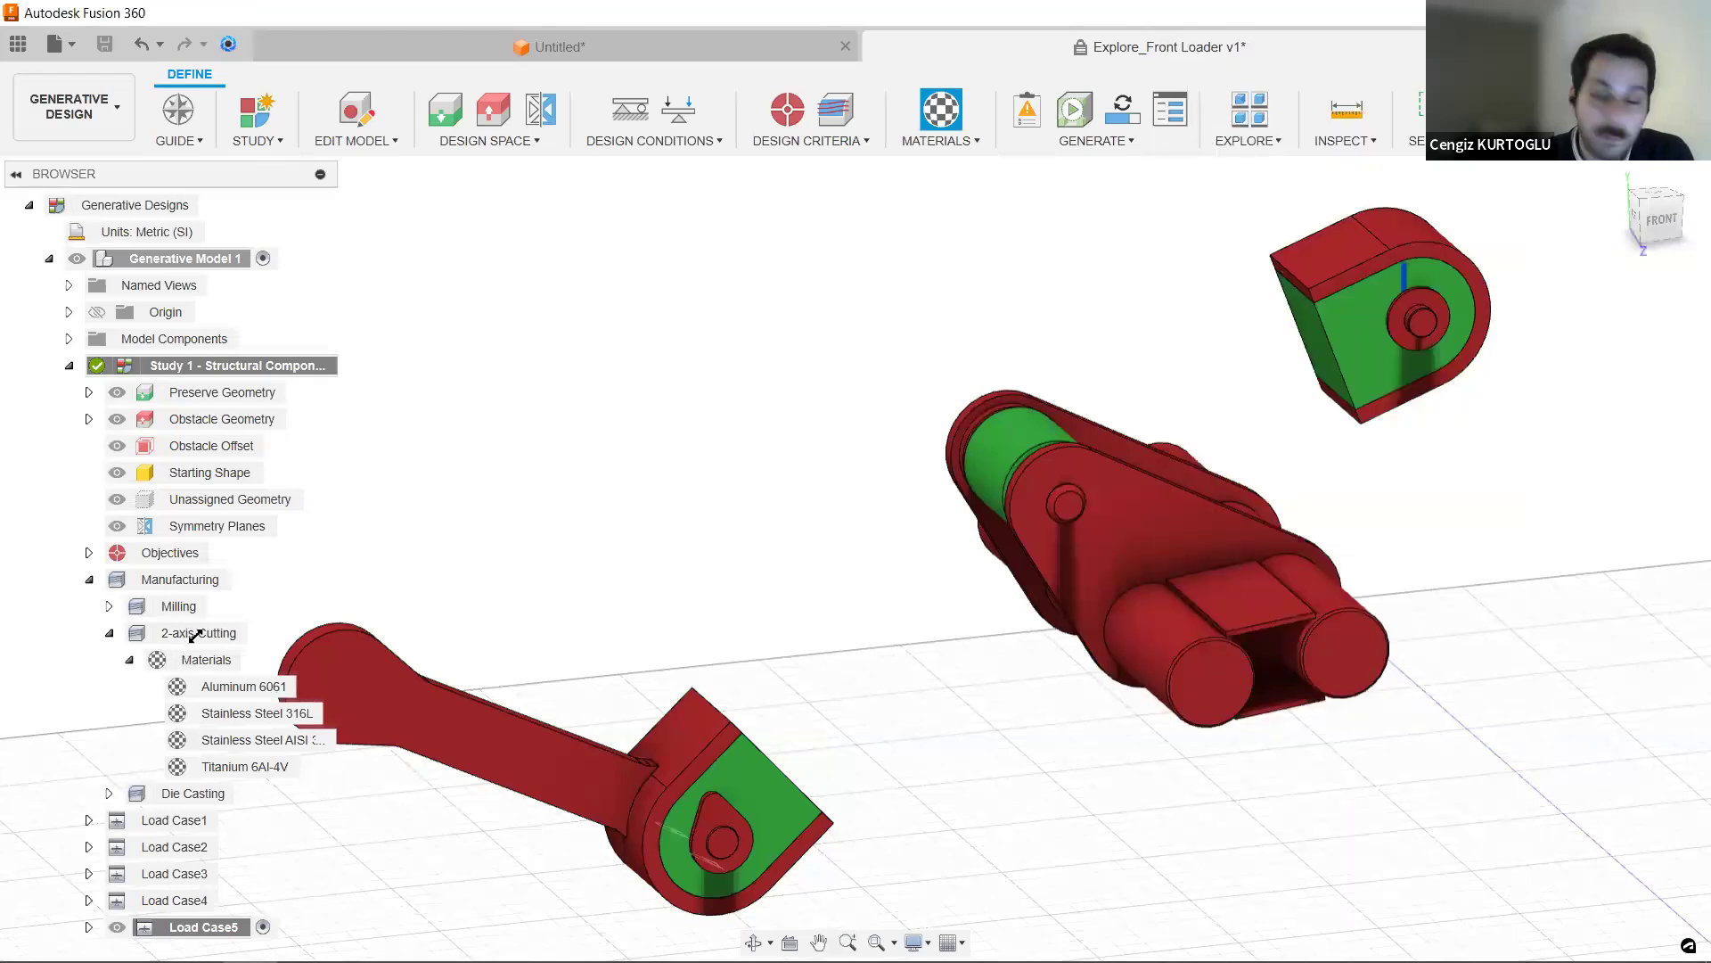
{"action": "left_click", "coordinate": [89, 579]}
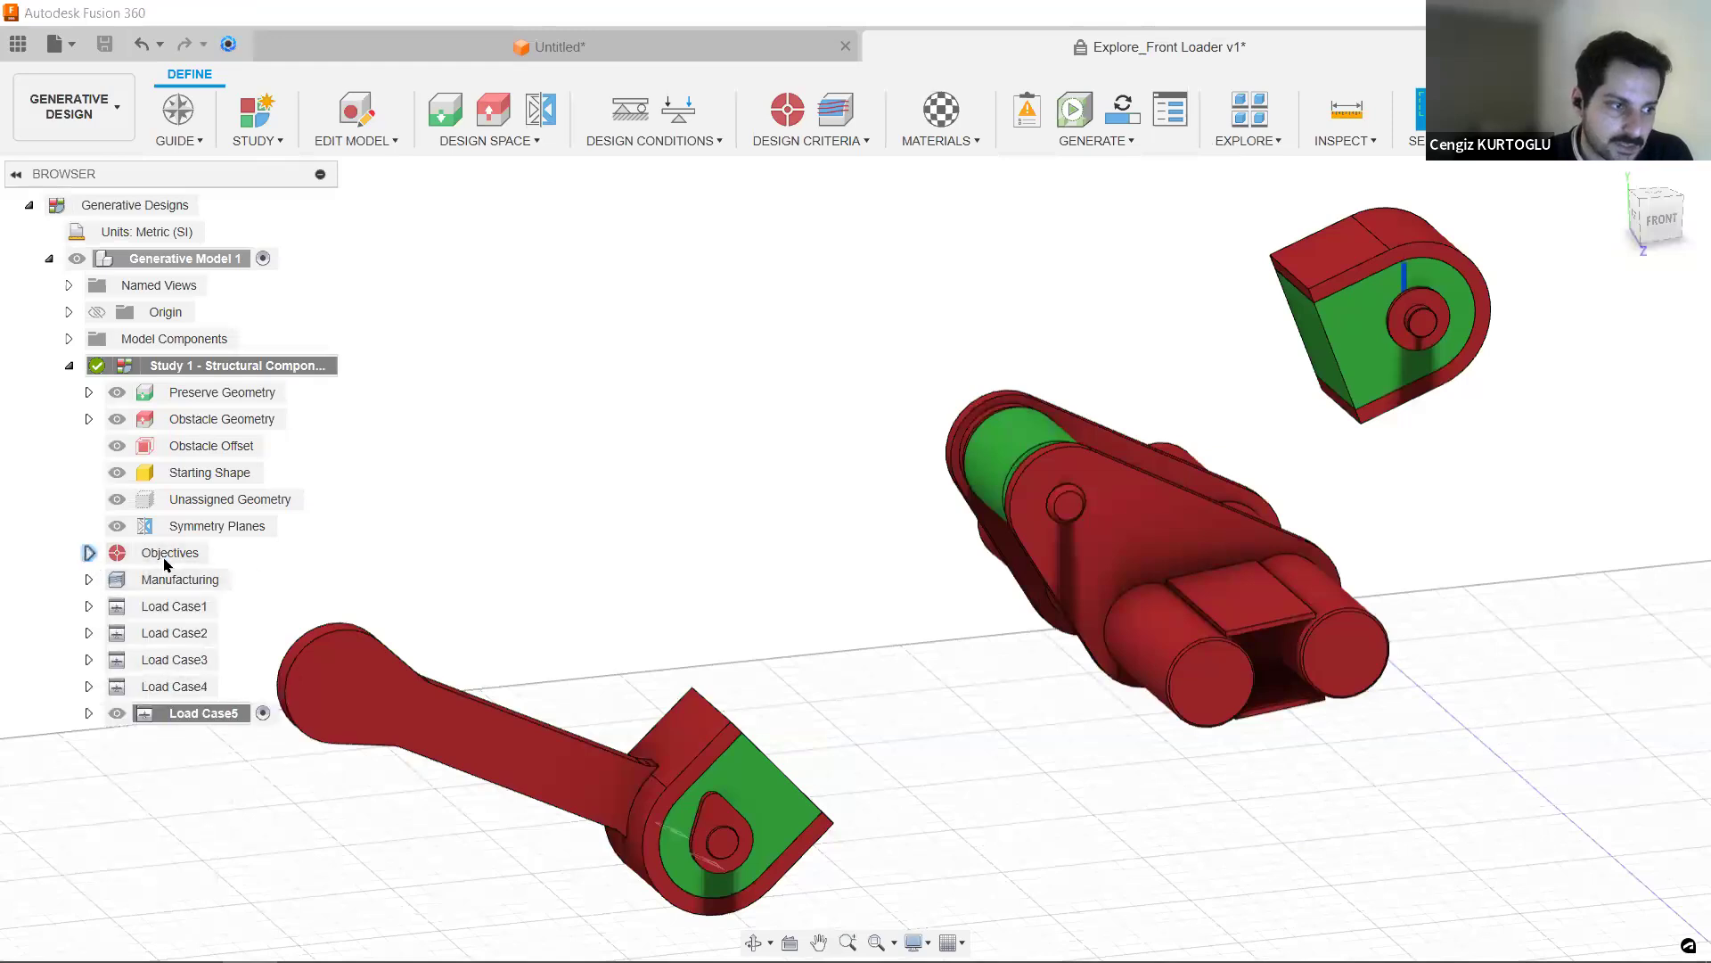
- Review the study's design objective and safety factor limit, and close the objectives settings
{"action": "left_click", "coordinate": [89, 552]}
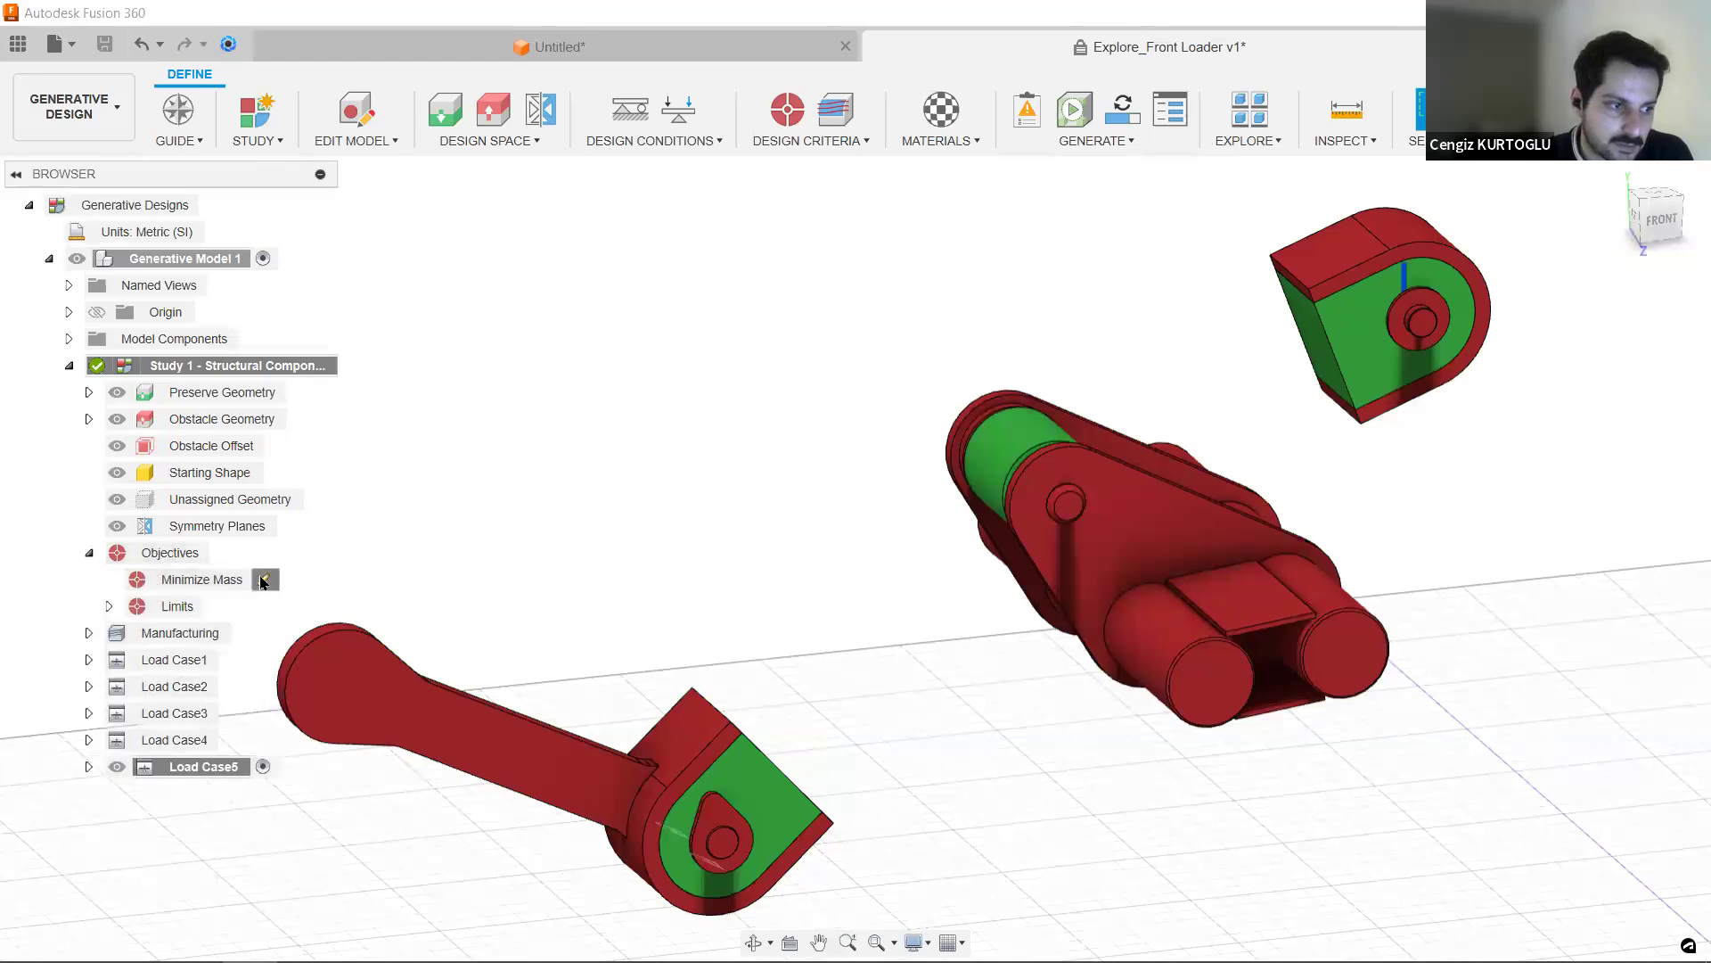
{"action": "left_click", "coordinate": [263, 579]}
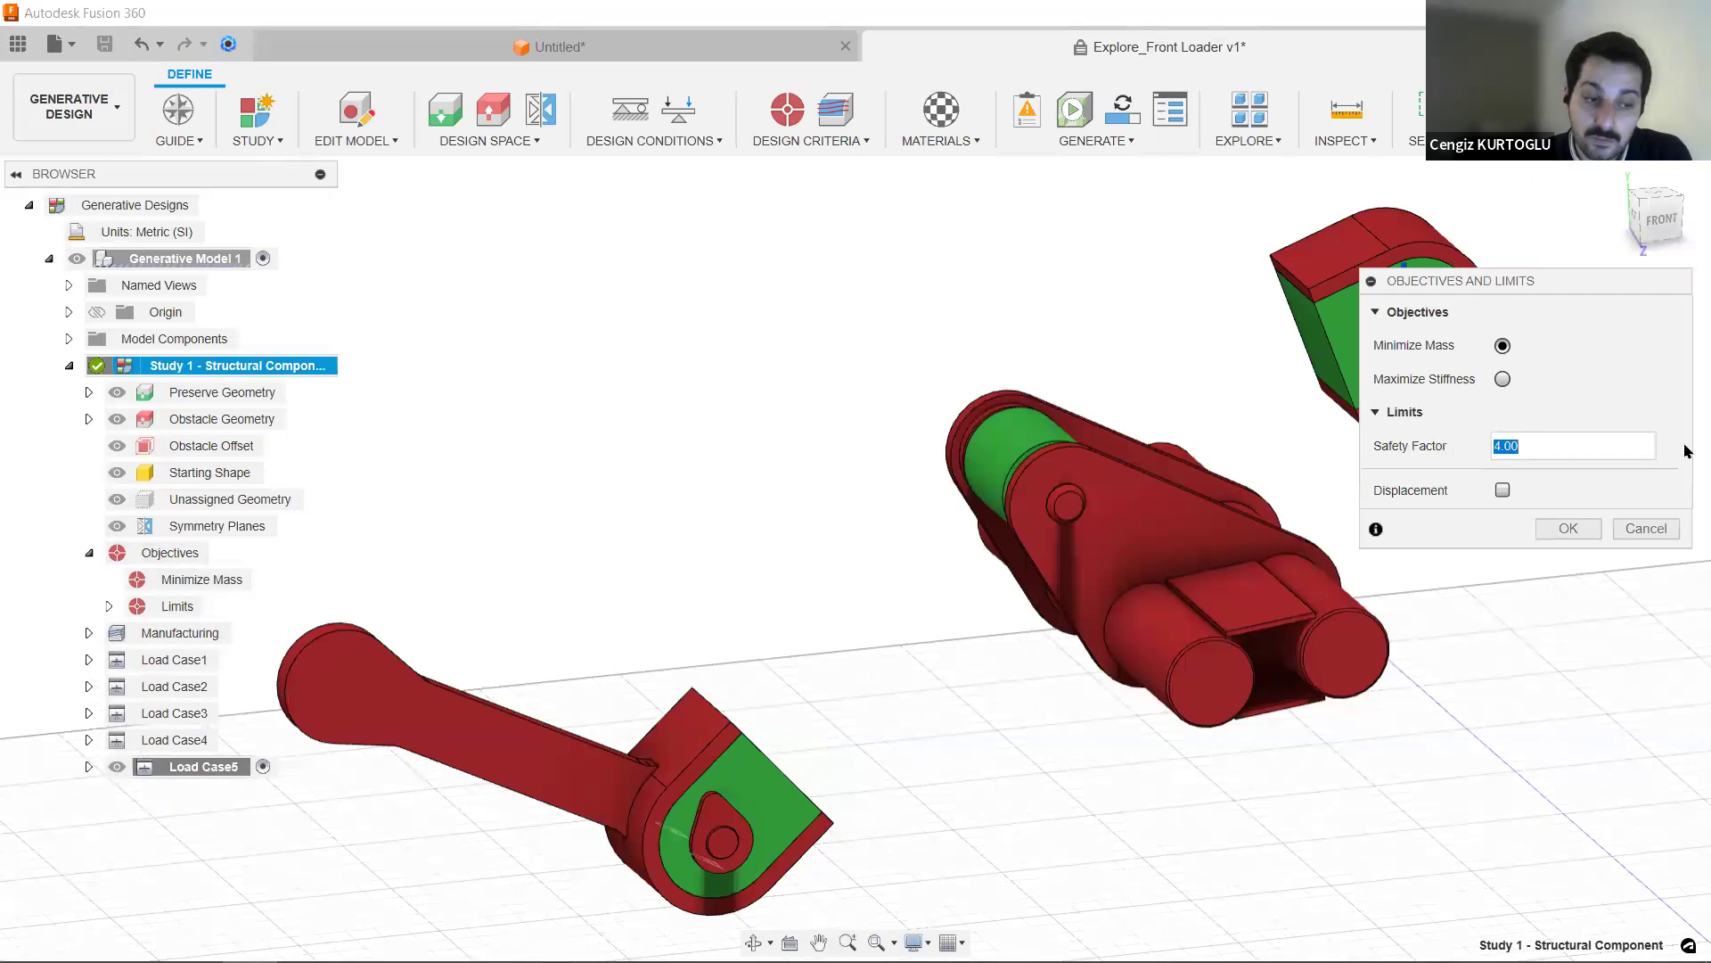
{"action": "left_click", "coordinate": [1636, 527]}
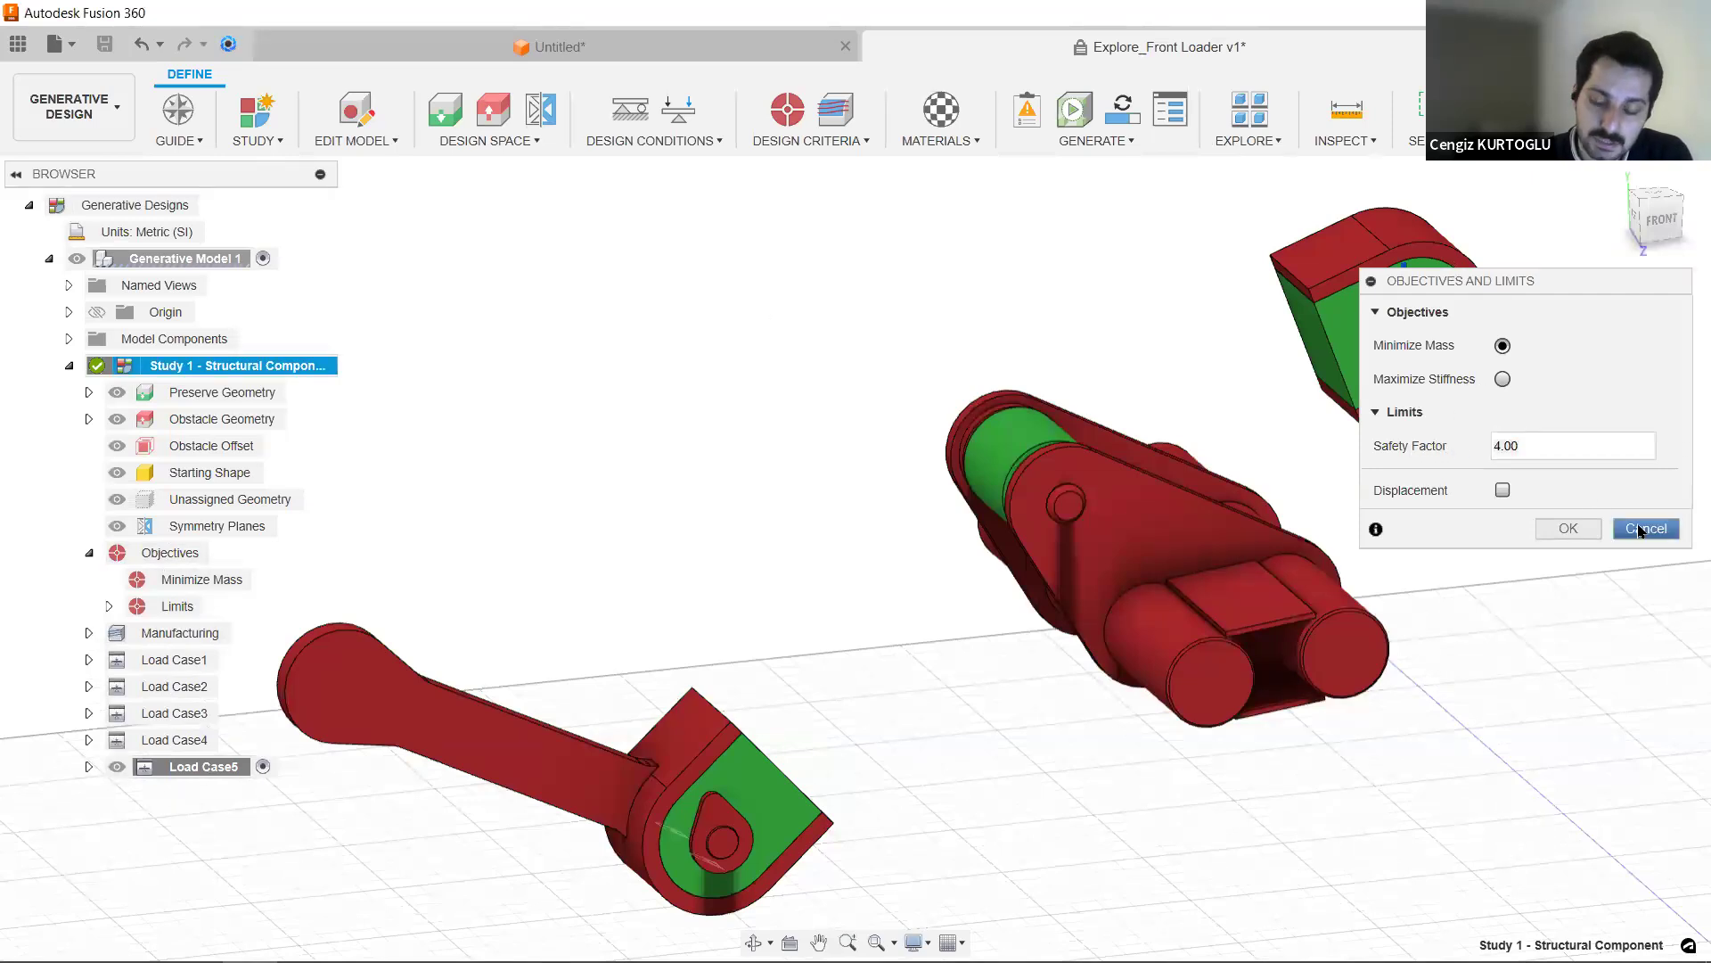
{"action": "left_click", "coordinate": [1638, 529]}
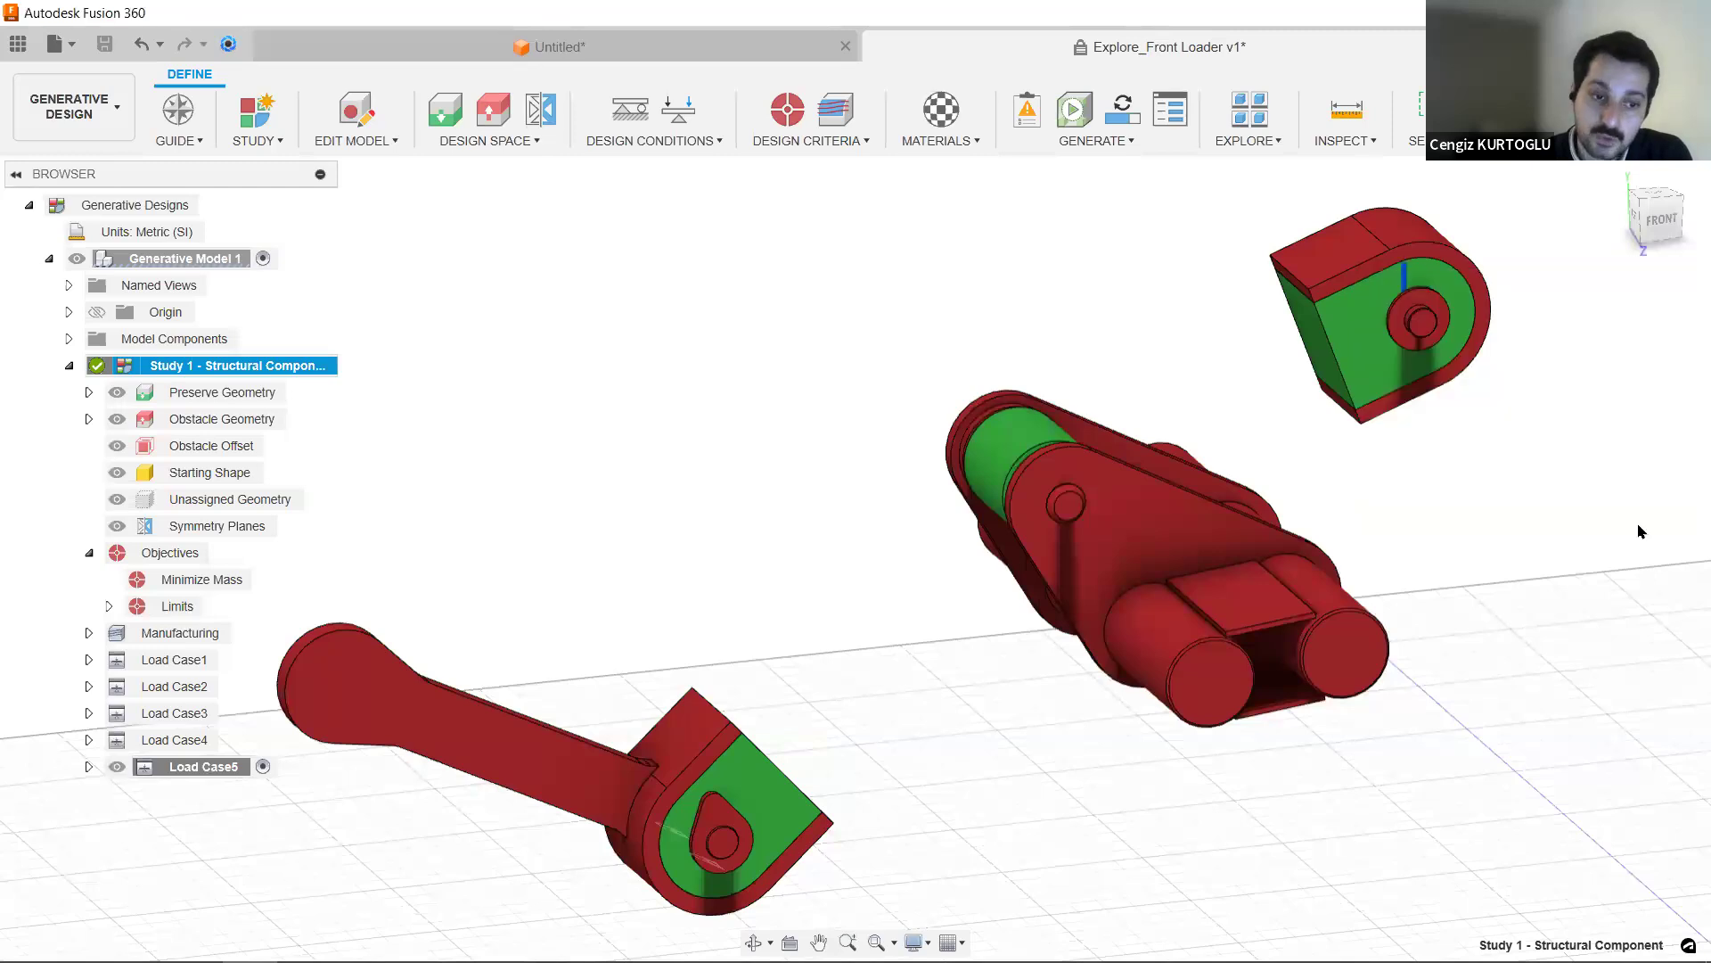
{"action": "middle_click_drag", "start_coordinate": [881, 456], "coordinate": [760, 436]}
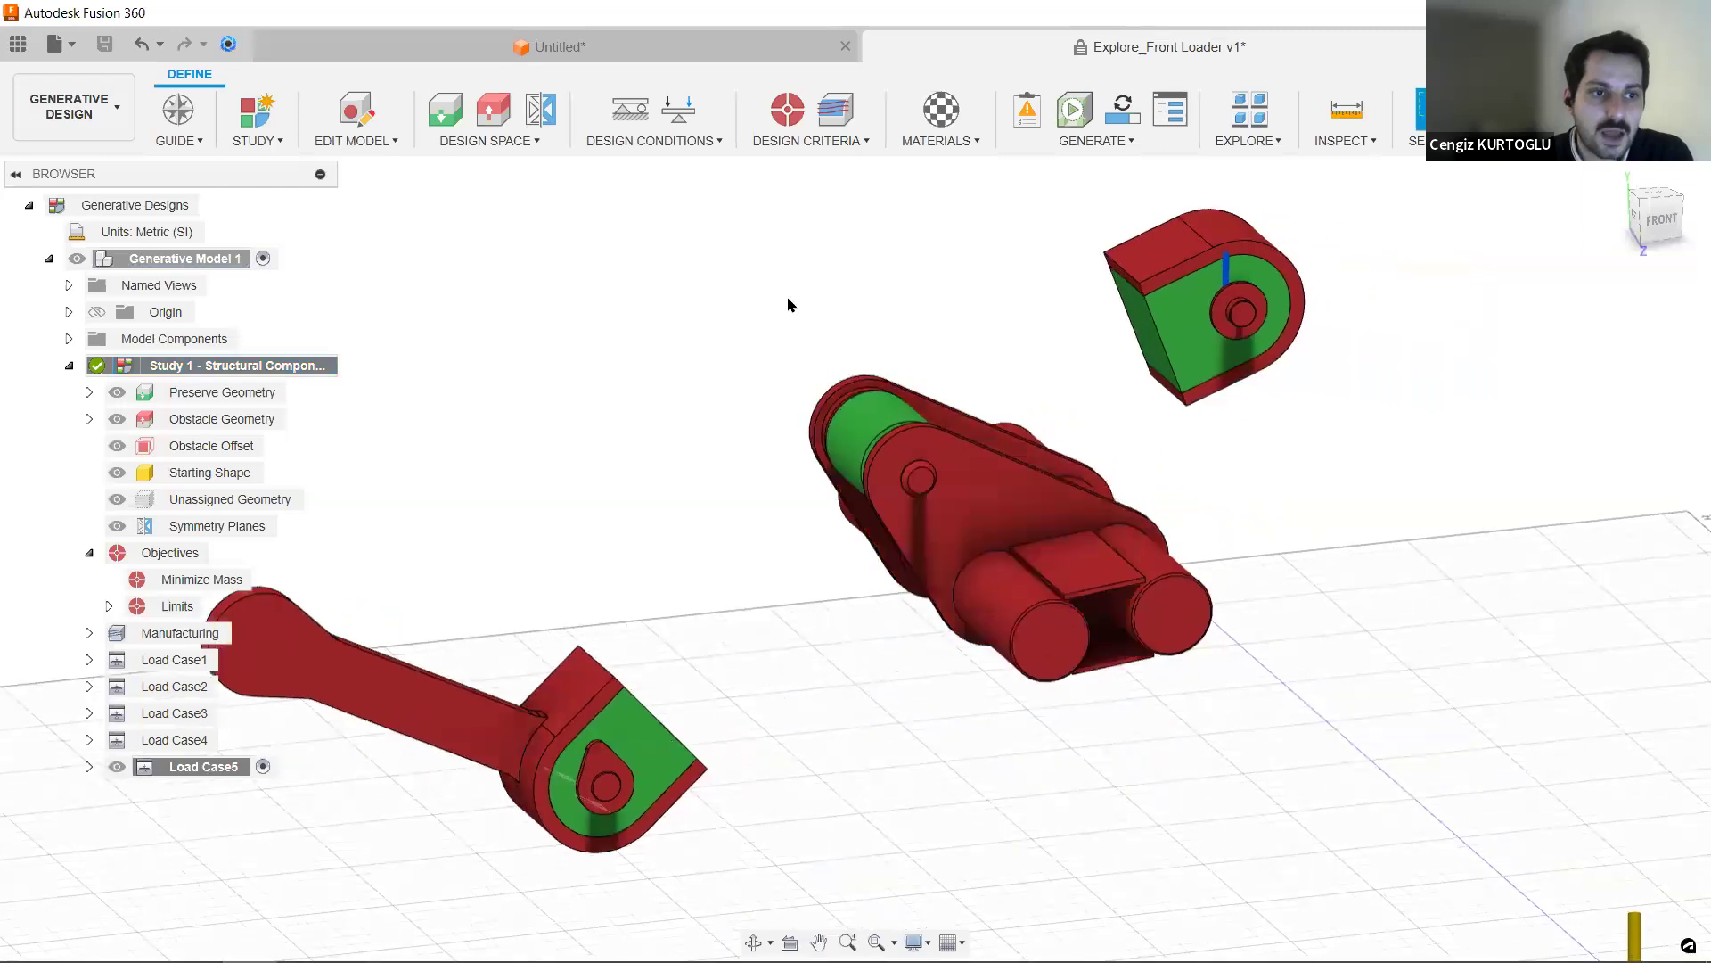
- Examine the loads of Load Case5 and the definition of its Force5 structural load, and close the load settings
{"action": "left_click", "coordinate": [175, 660]}
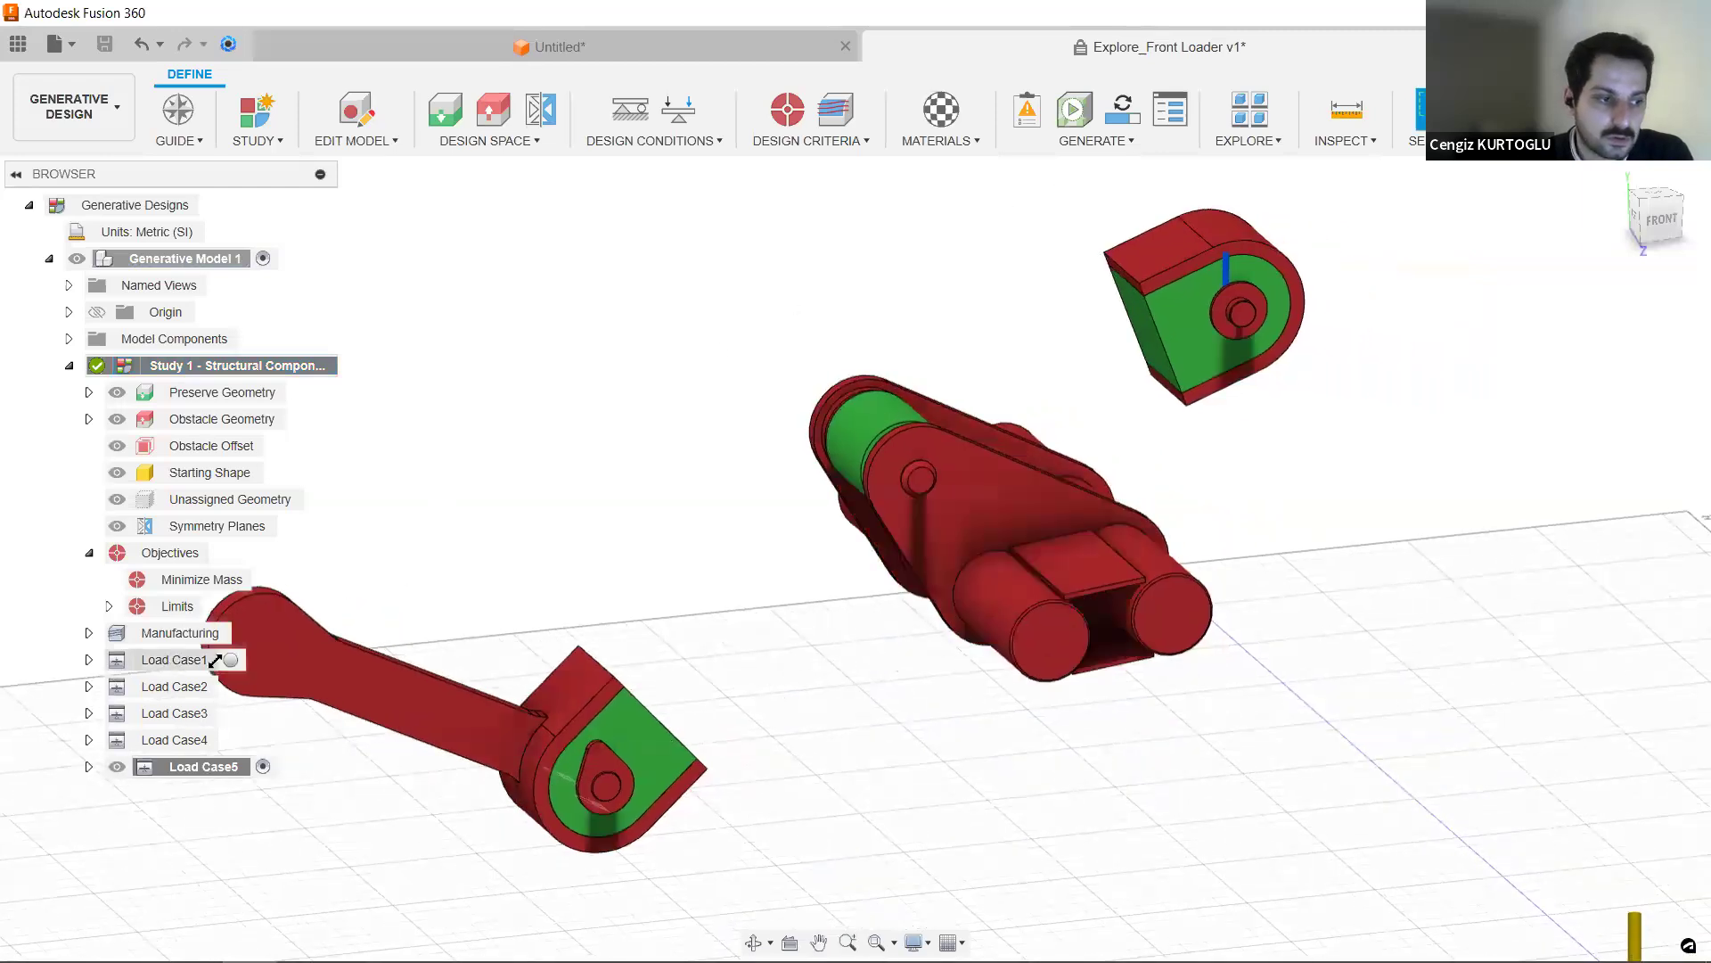
{"action": "left_click", "coordinate": [89, 767]}
{"action": "left_click", "coordinate": [121, 796]}
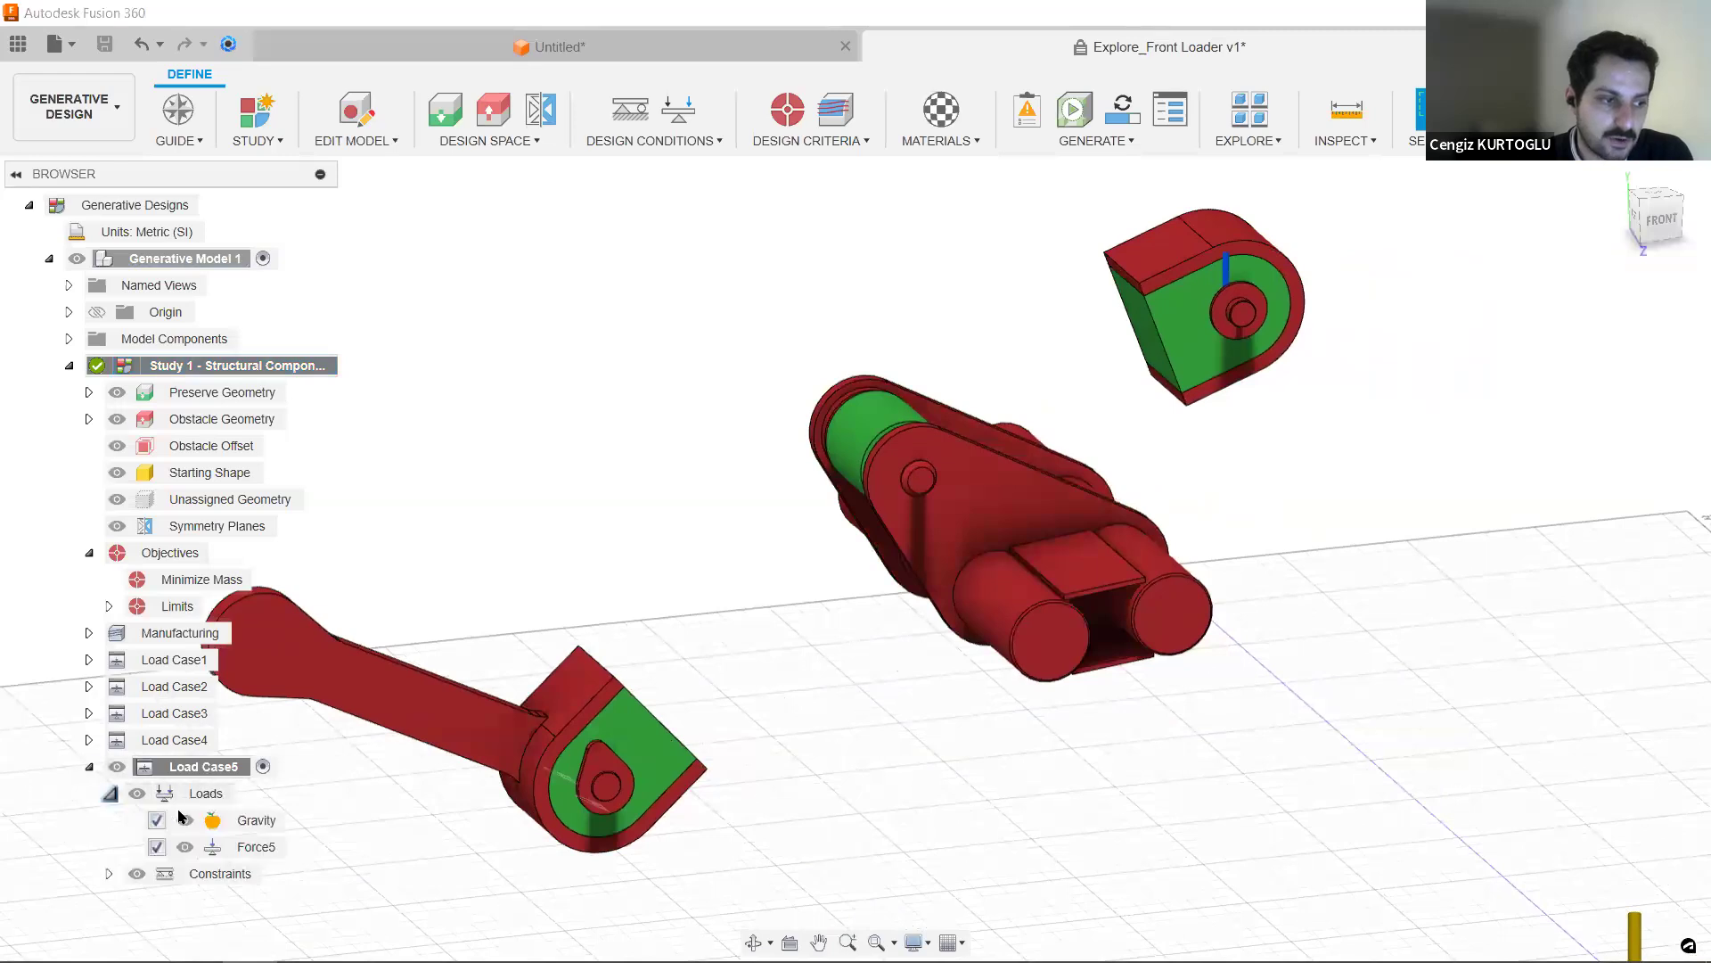
{"action": "left_click", "coordinate": [300, 849]}
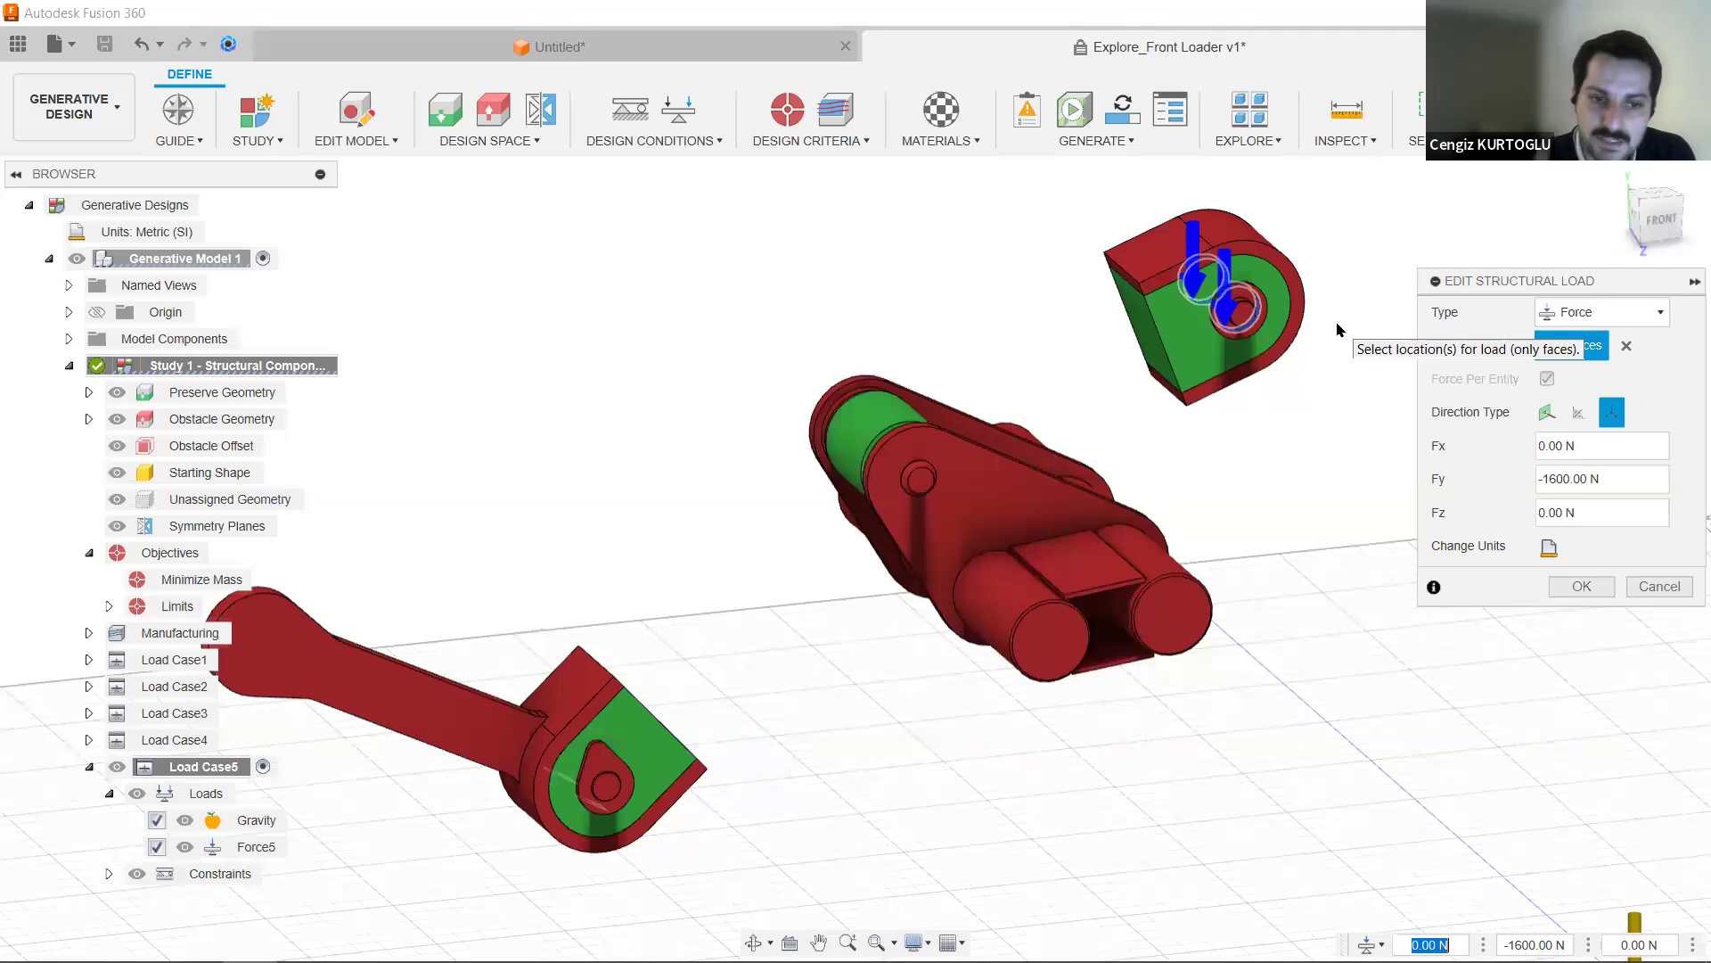
{"action": "left_click", "coordinate": [1589, 282]}
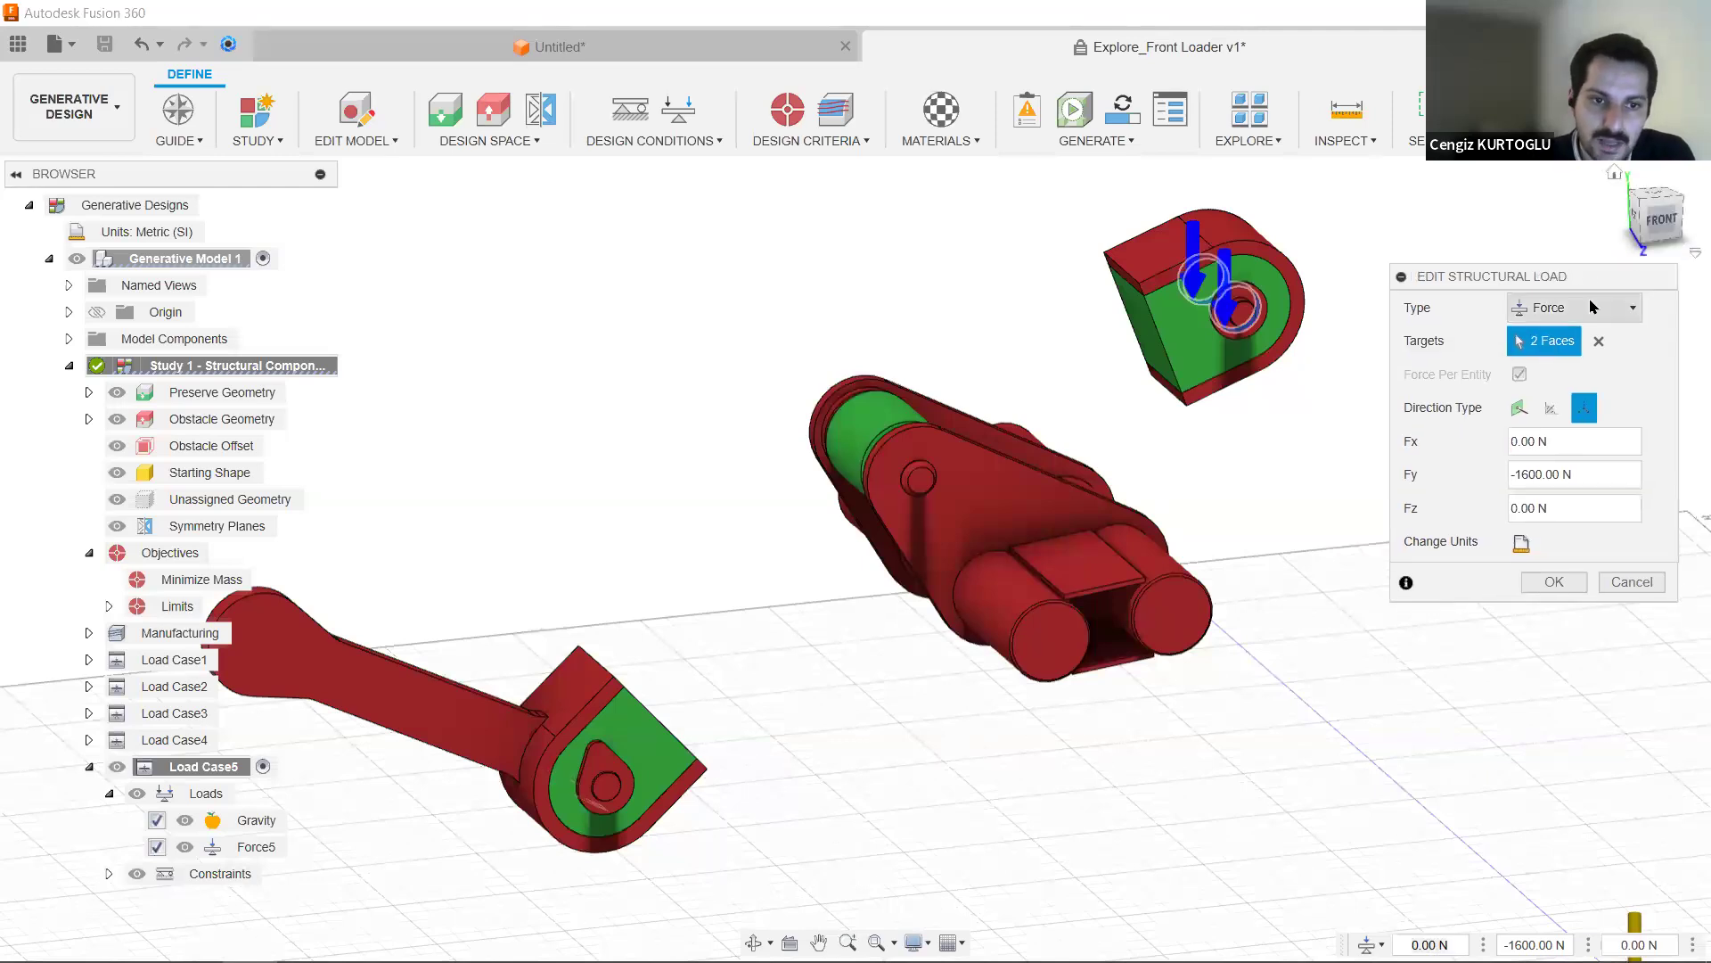
{"action": "left_click", "coordinate": [1578, 482]}
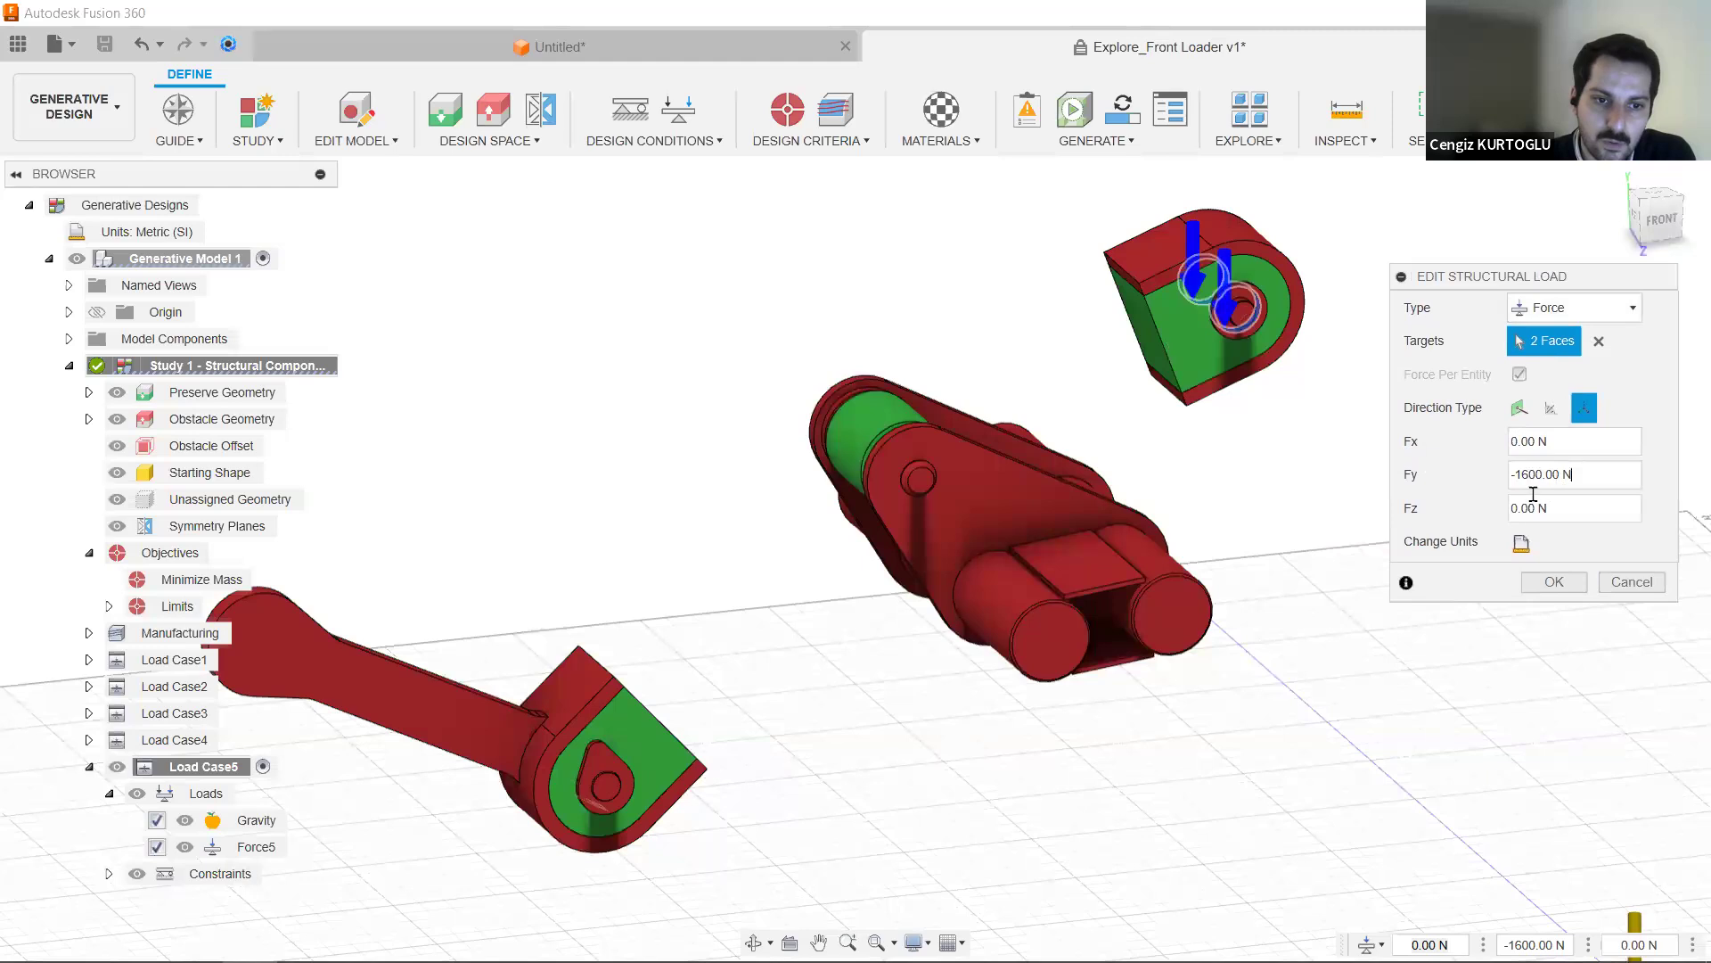
{"action": "left_click", "coordinate": [1571, 584]}
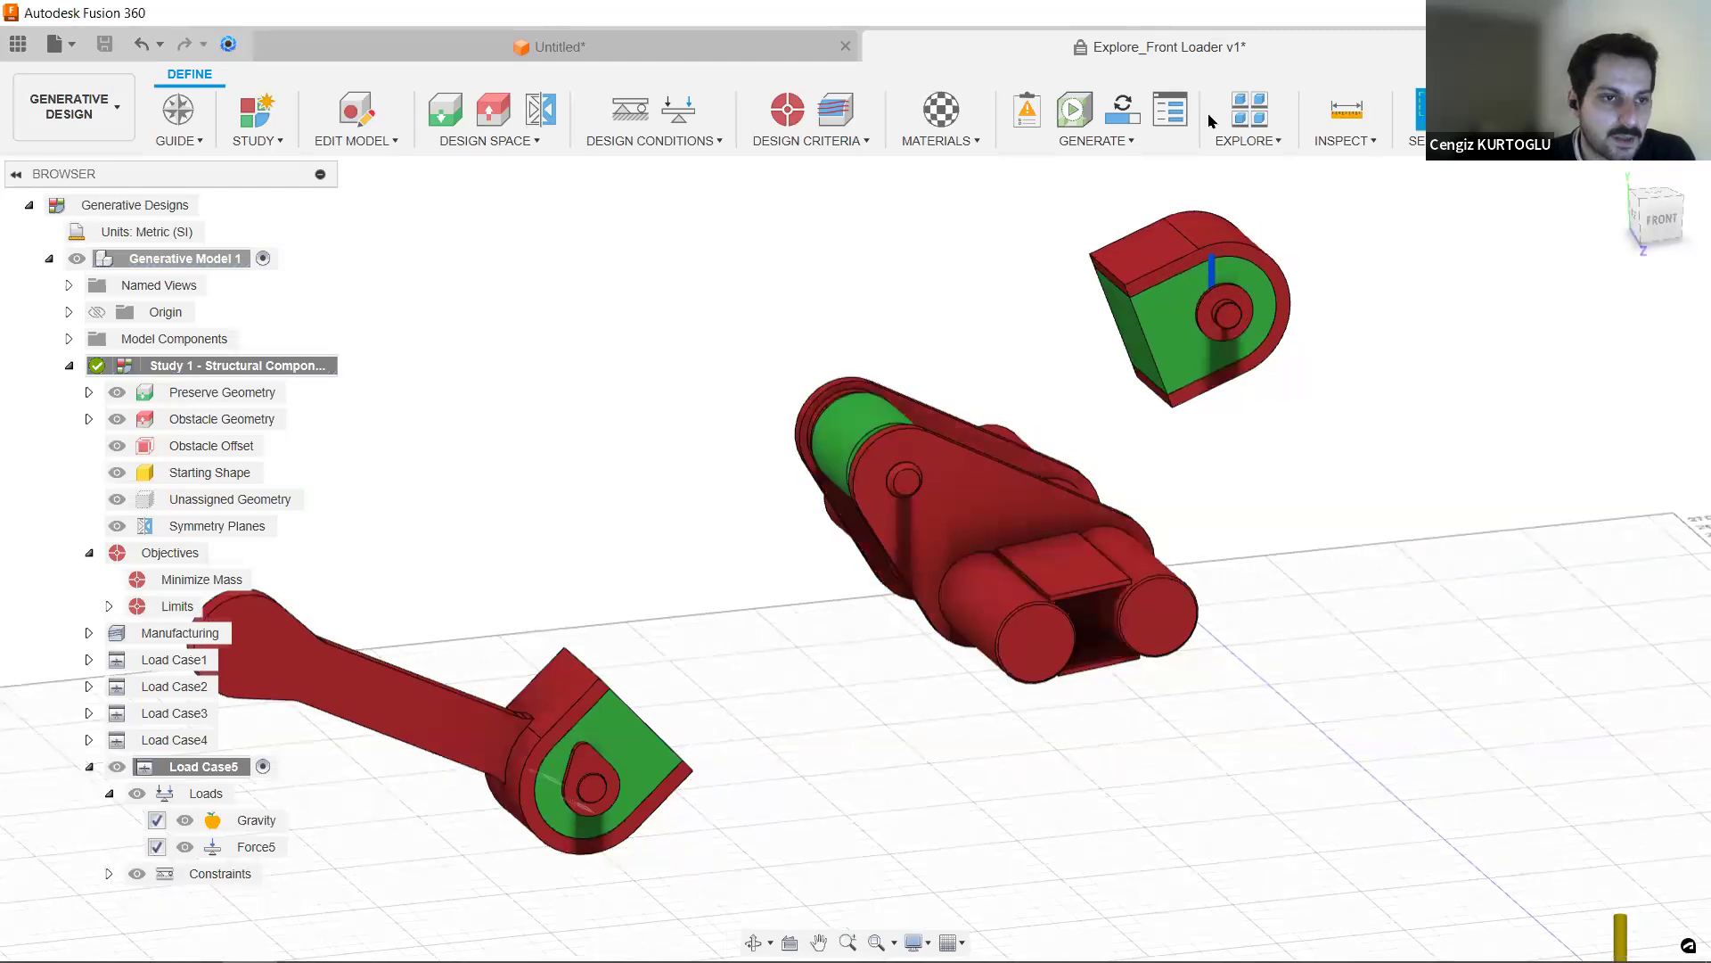
- Open the generative results of the front loader study for exploration
{"action": "left_click", "coordinate": [1097, 148]}
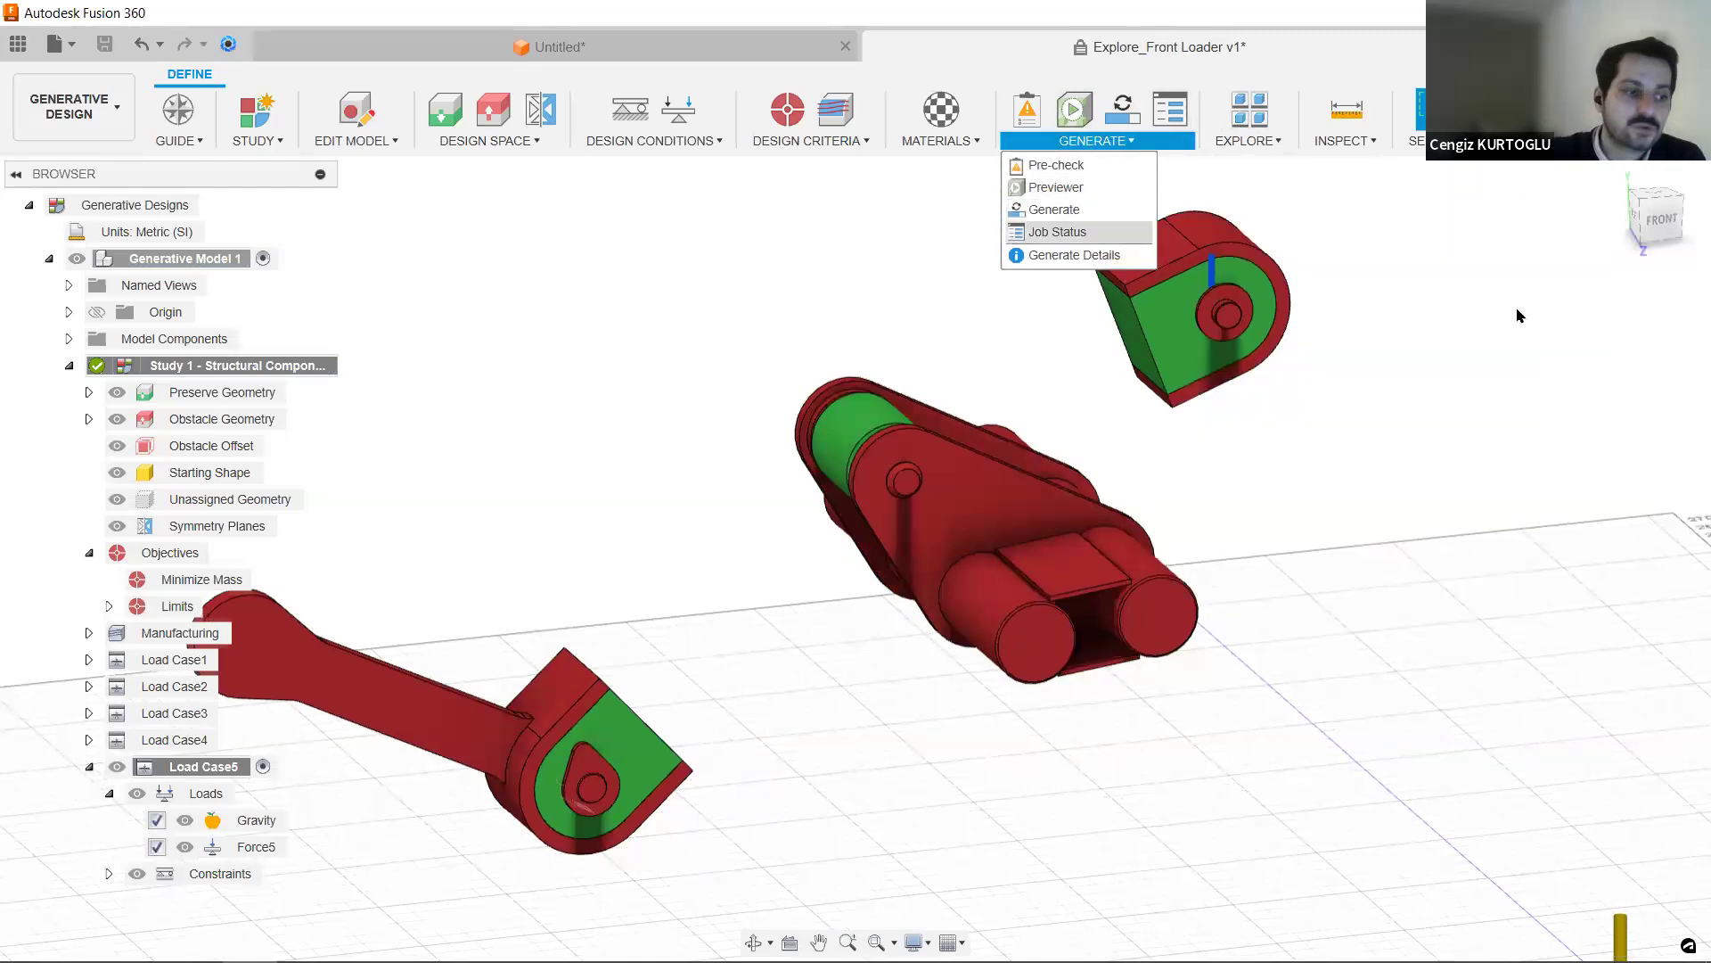
{"action": "left_click", "coordinate": [1259, 142]}
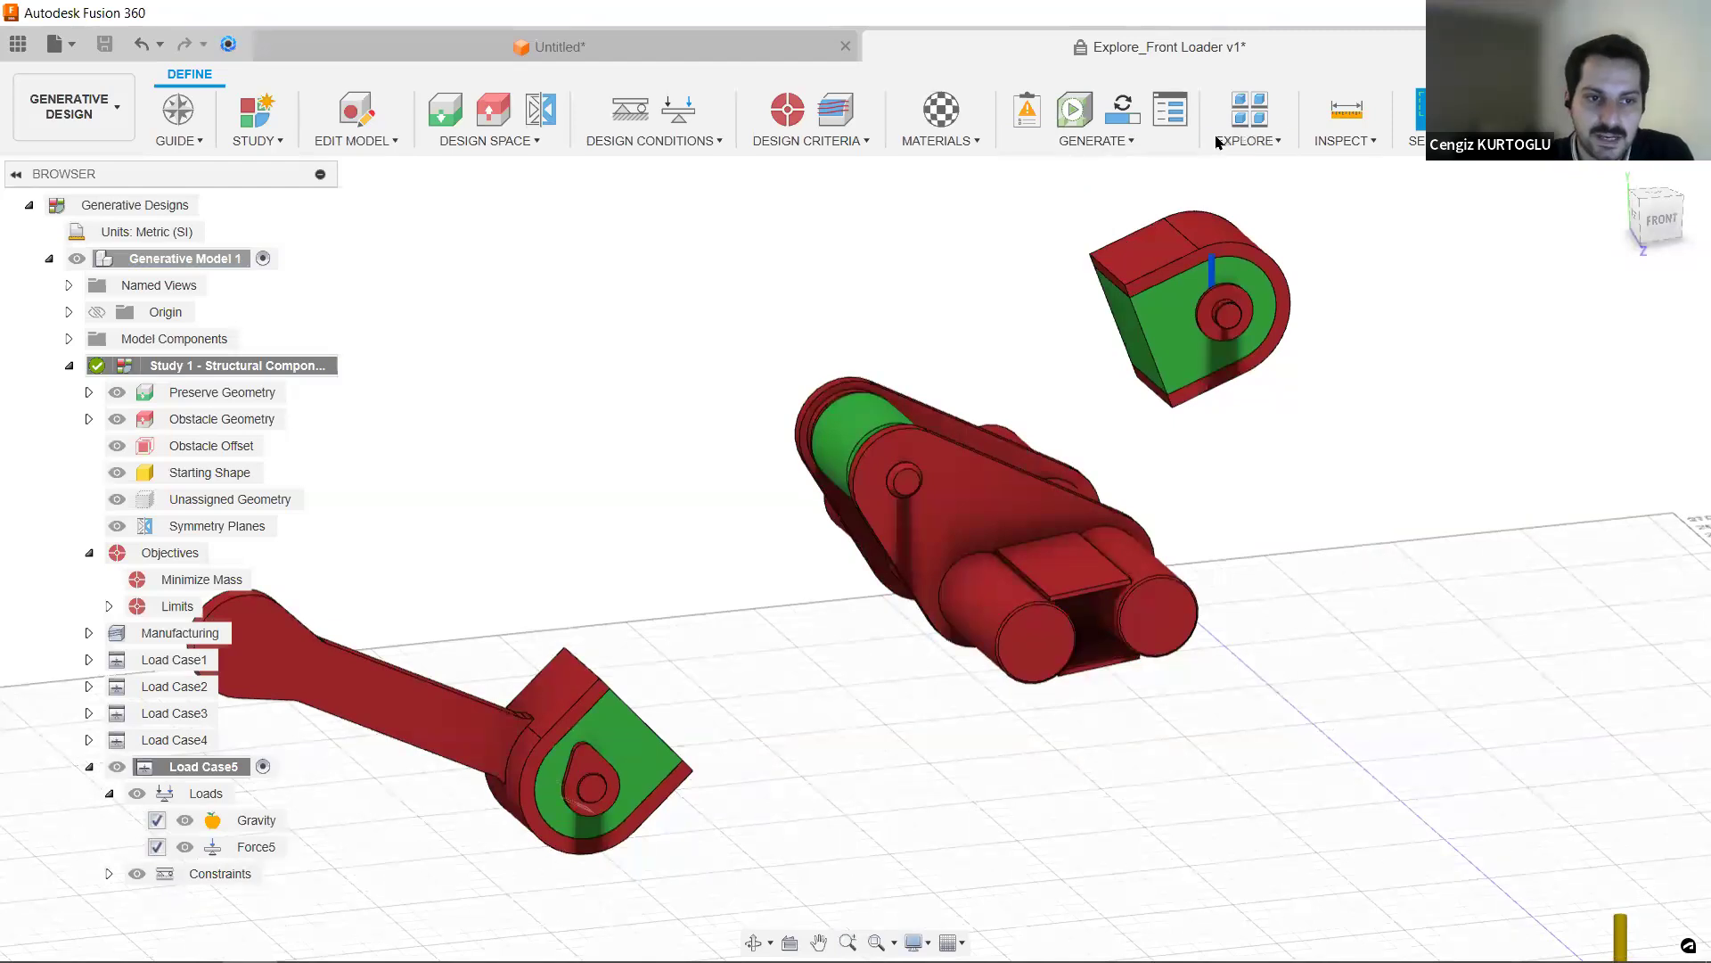
{"action": "left_click", "coordinate": [1278, 142]}
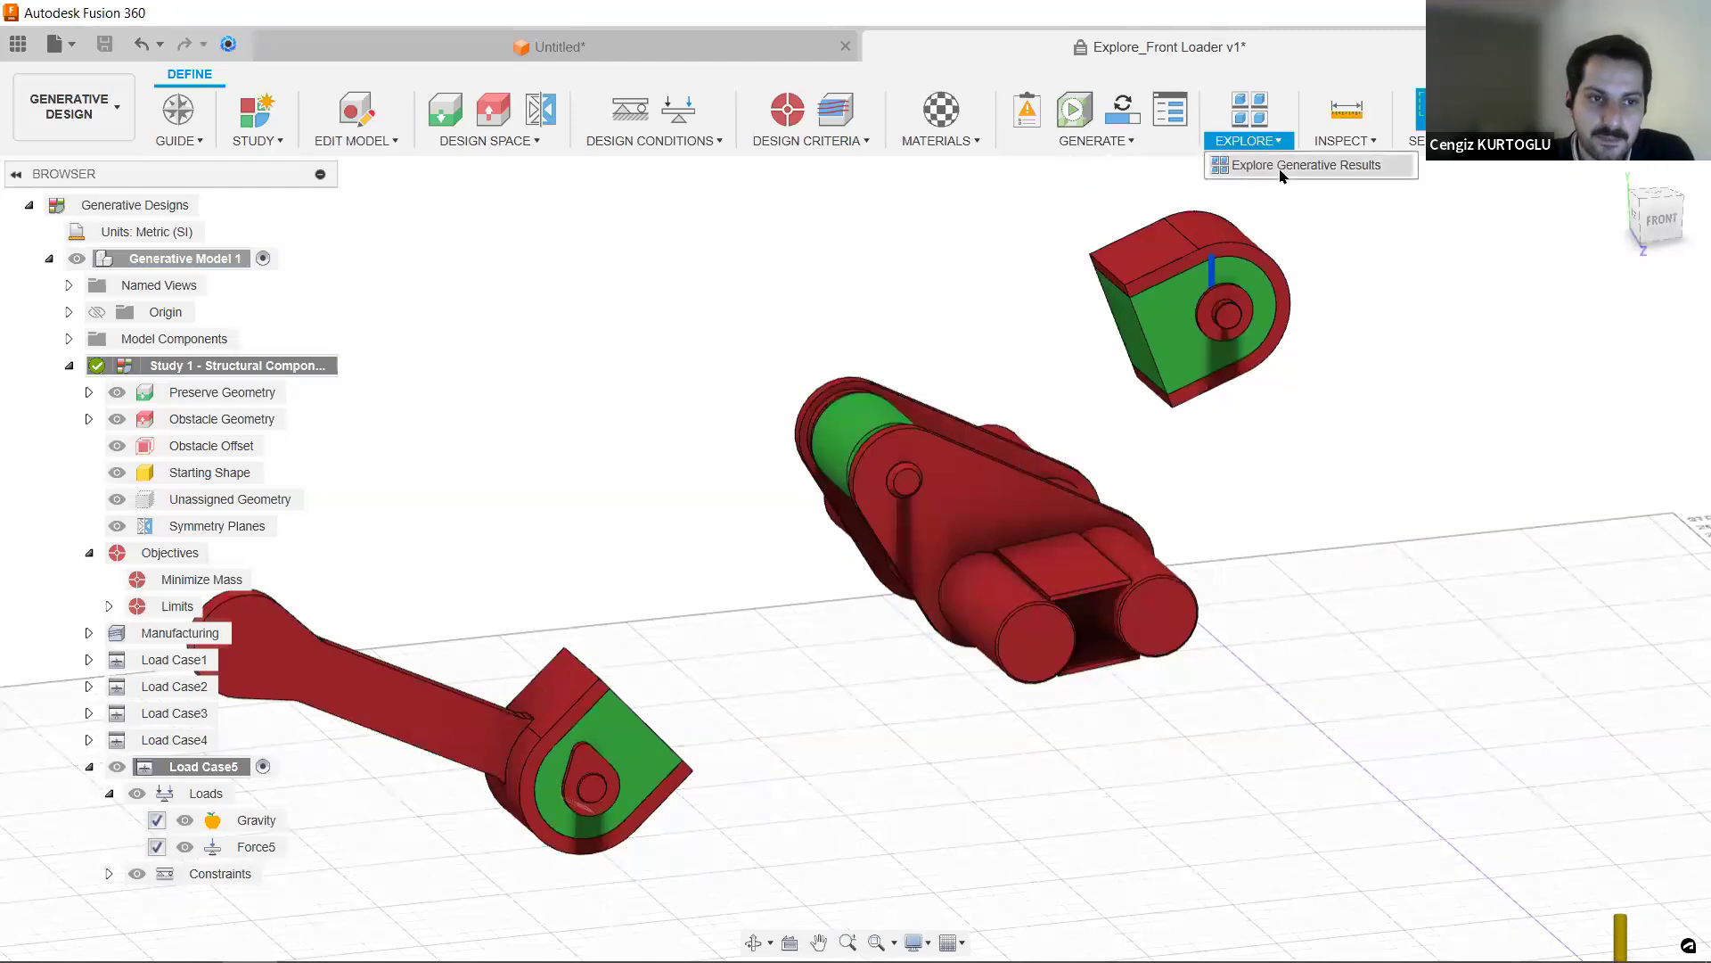
{"action": "left_click", "coordinate": [1281, 172]}
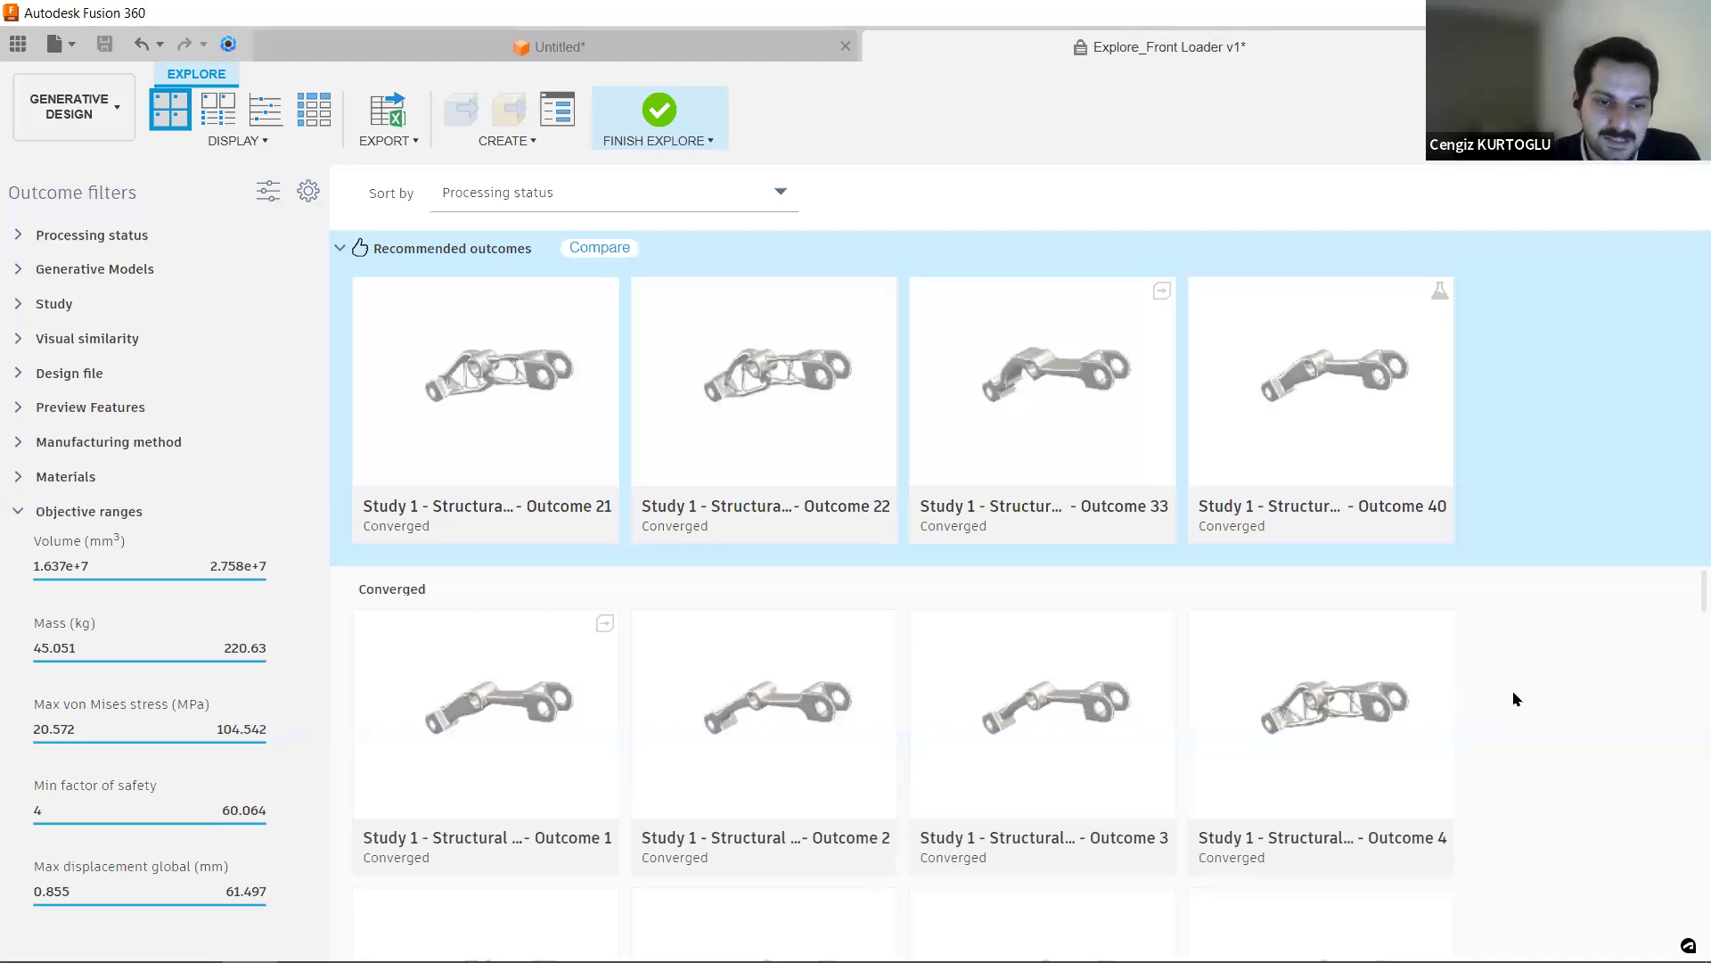
- Browse the converged outcomes listed below the recommended ones
{"action": "scroll", "coordinate": [1556, 704], "scroll_direction": "down", "scroll_amount": 4}
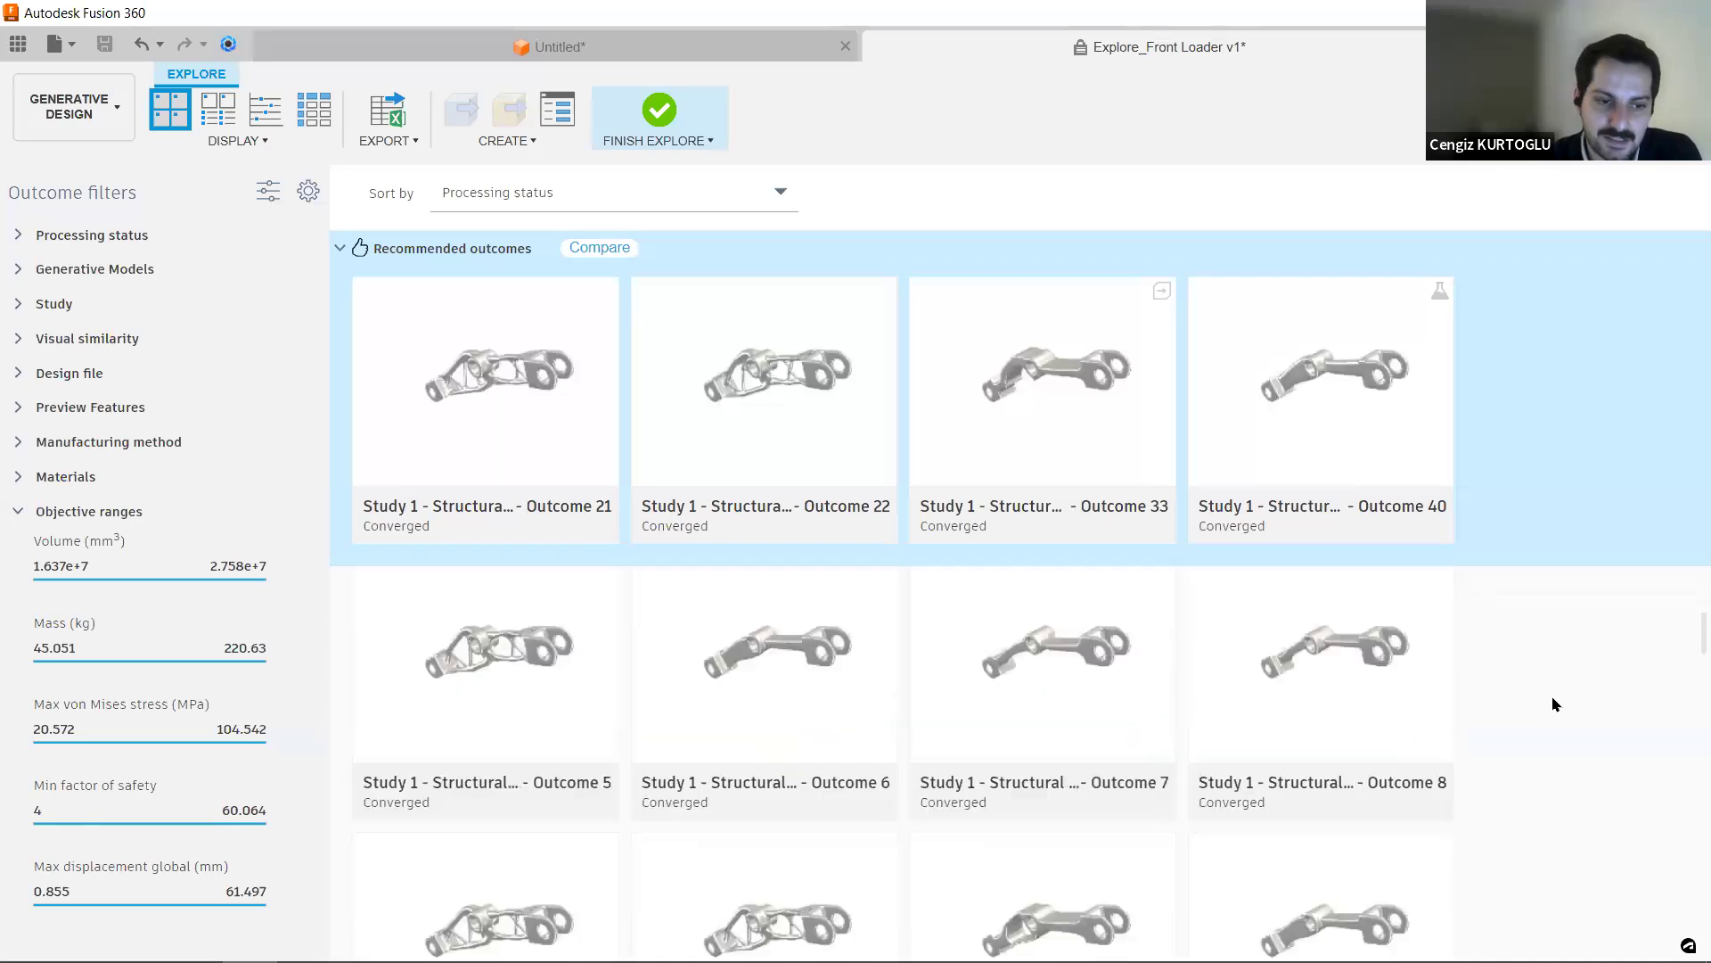
{"action": "scroll", "coordinate": [1556, 704], "scroll_direction": "down", "scroll_amount": 6}
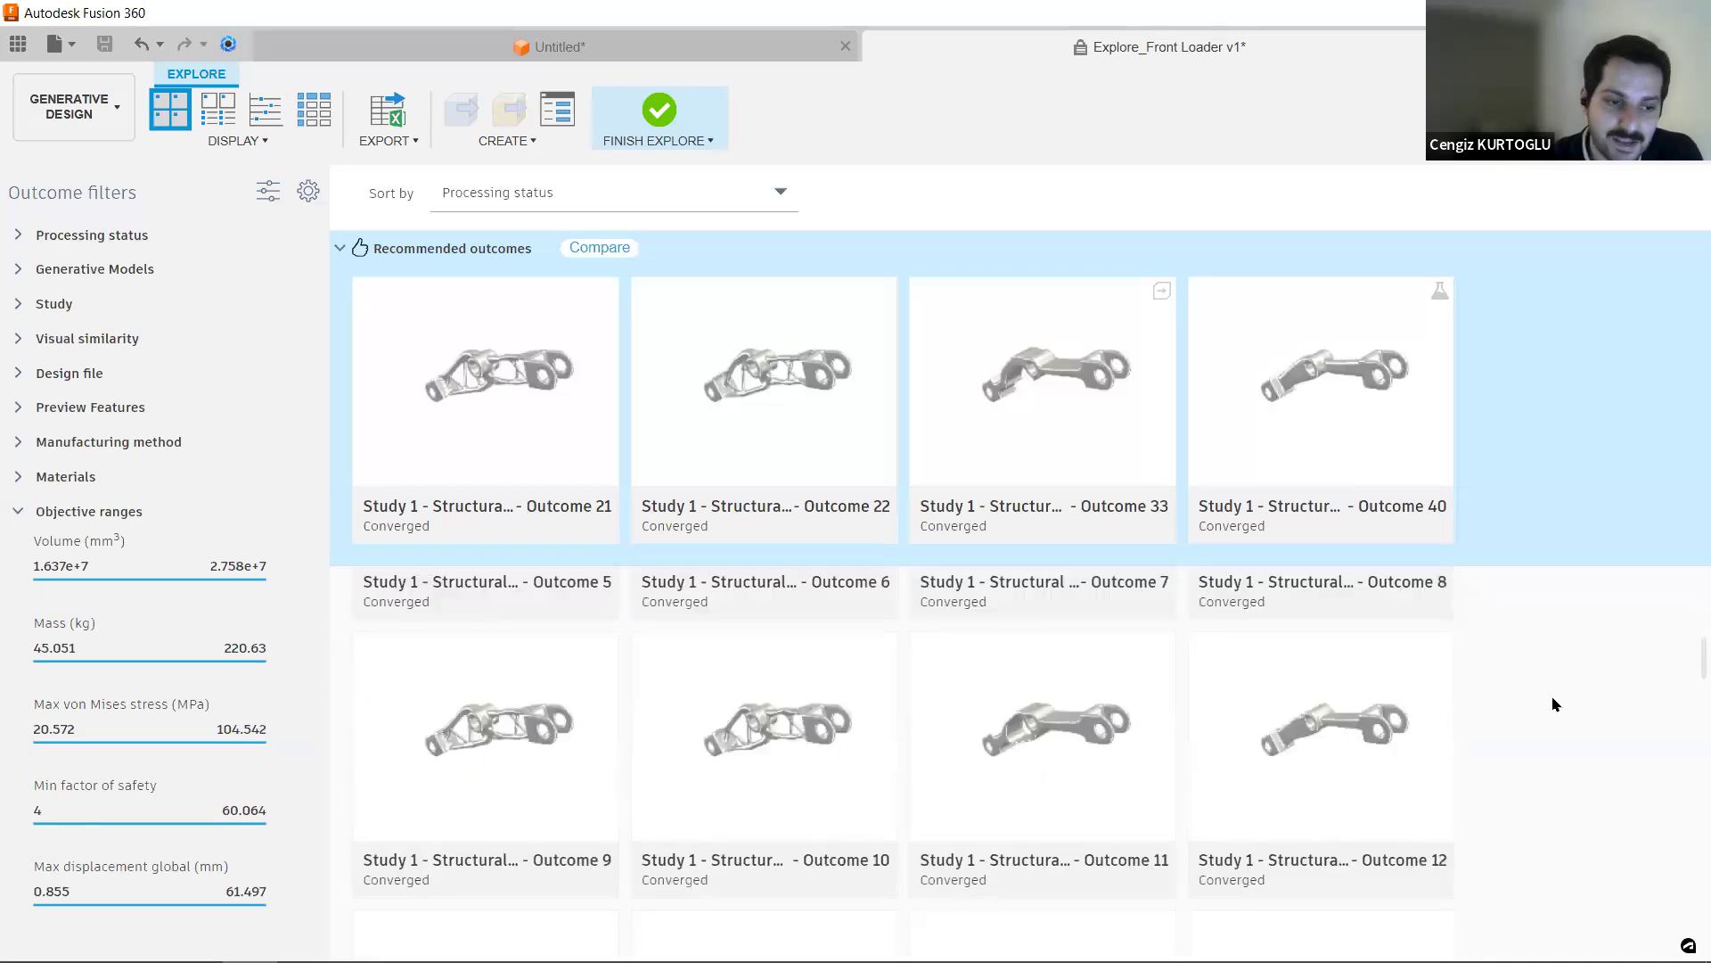
{"action": "scroll", "coordinate": [1556, 704], "scroll_direction": "down", "scroll_amount": 6}
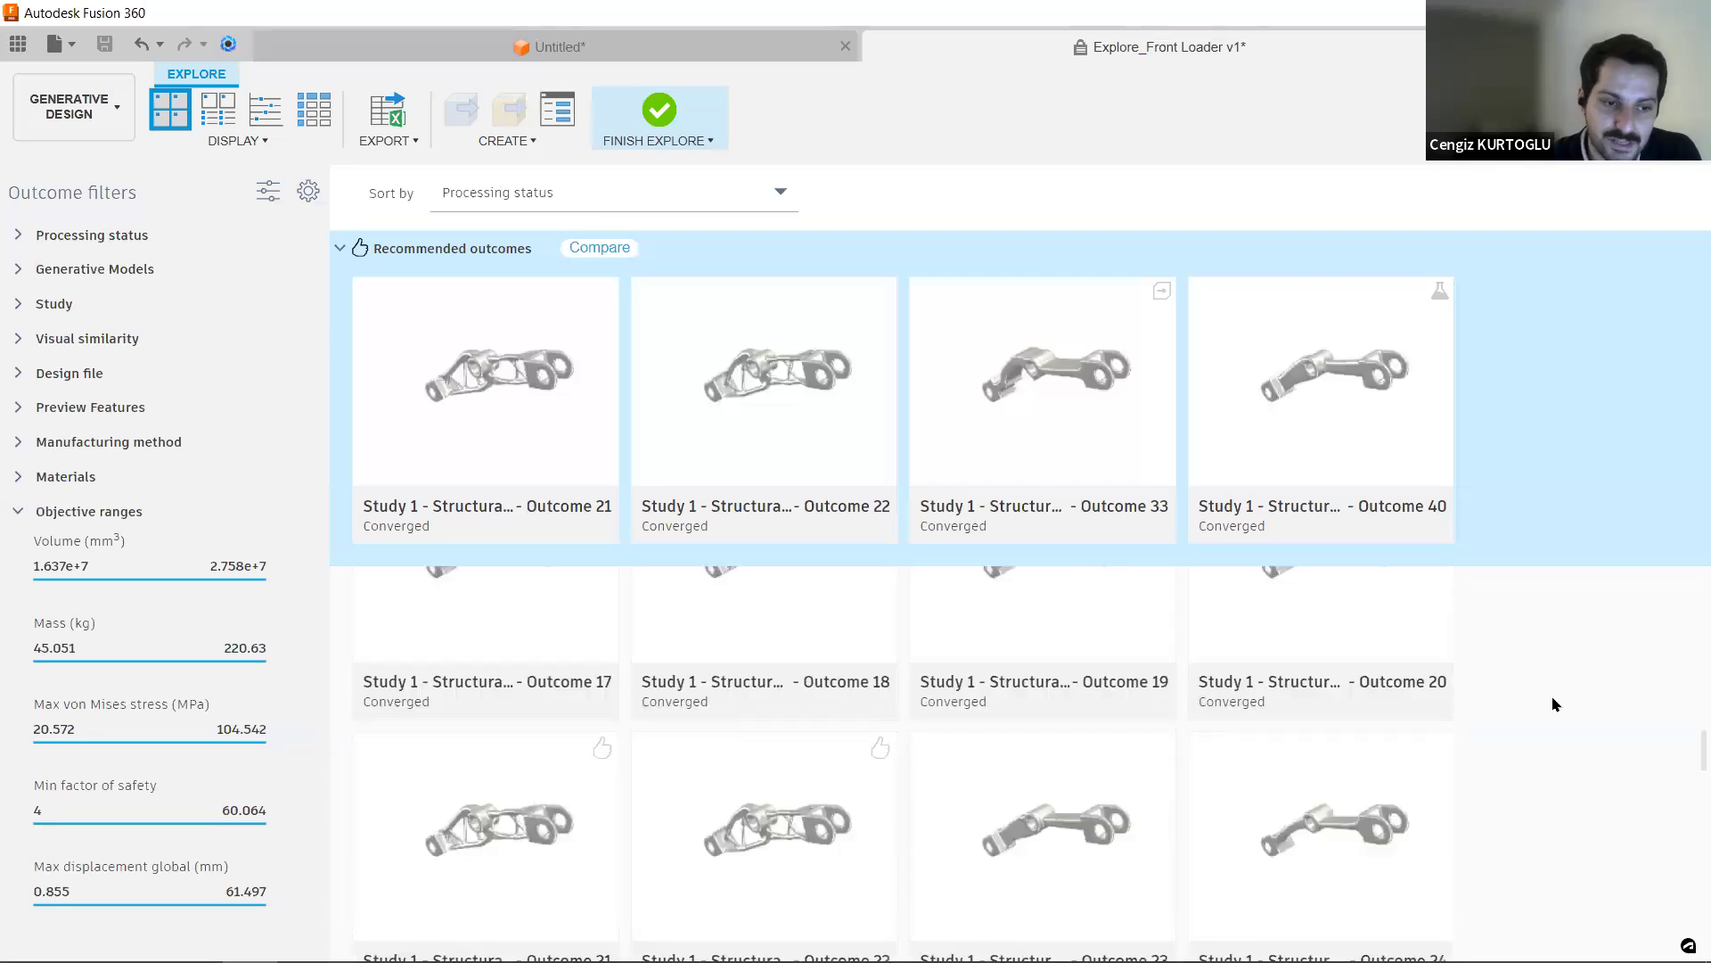
{"action": "scroll", "coordinate": [1555, 704], "scroll_direction": "up", "scroll_amount": 12}
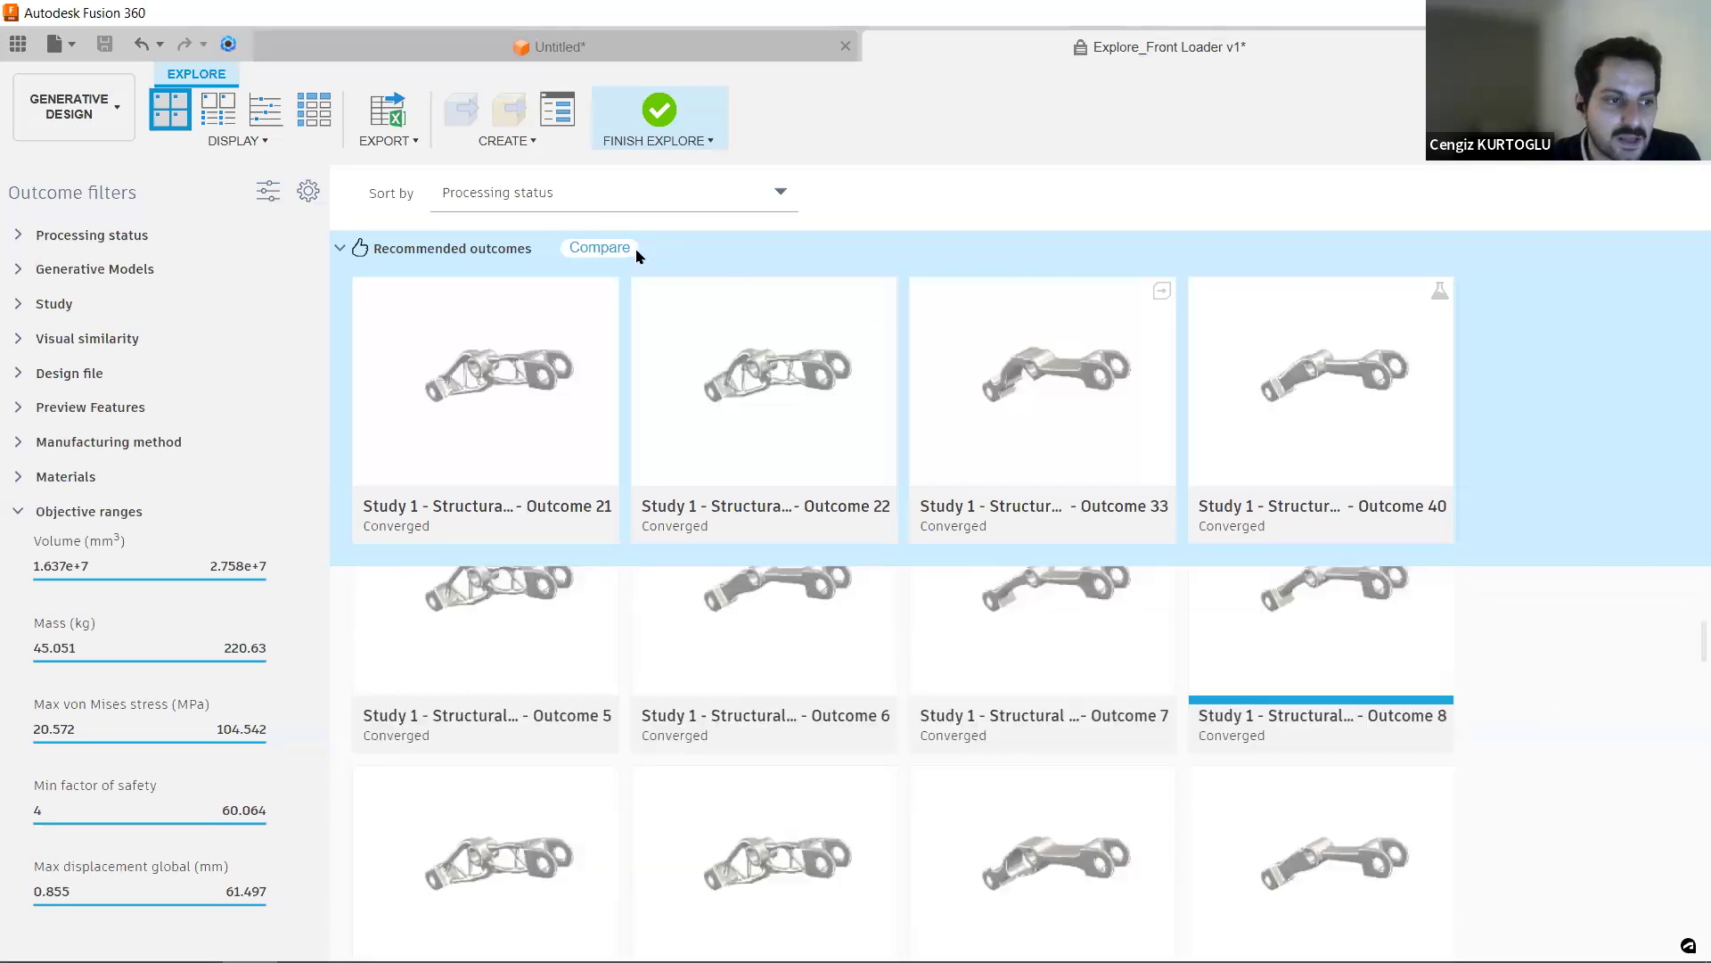
- Compare the recommended outcomes 21, 22, 33 and 40 side by side, and inspect the lattice-like shape of Outcome 21
{"action": "left_click", "coordinate": [591, 248]}
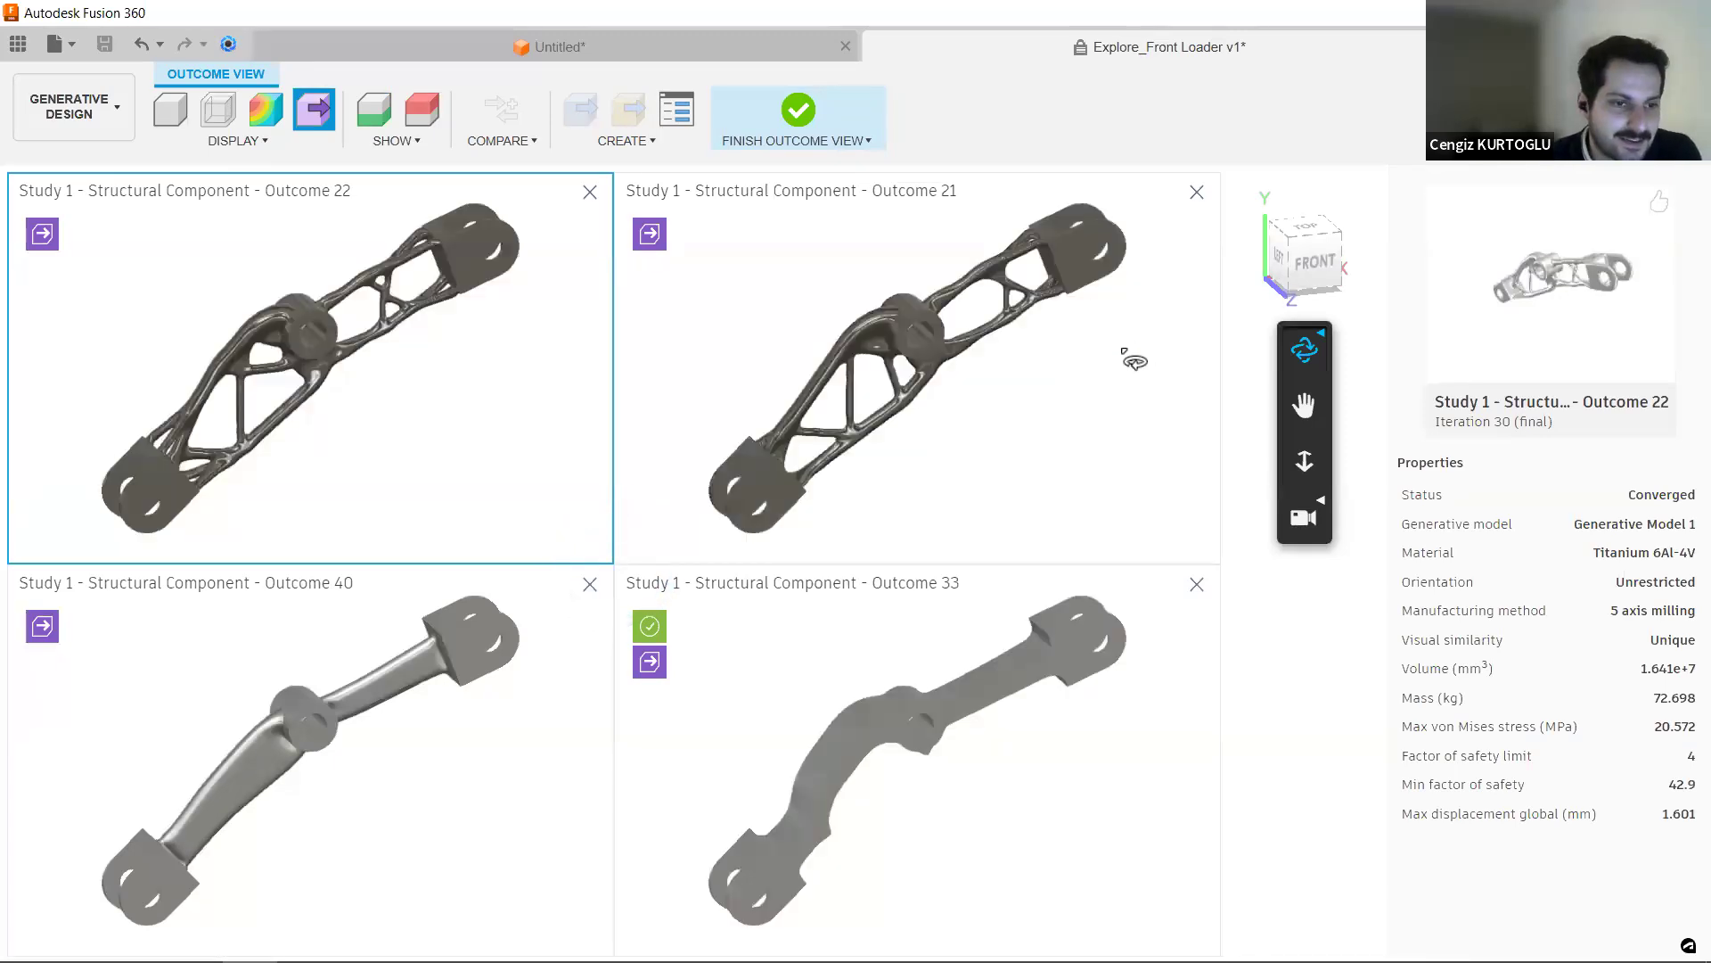
{"action": "mouse_move", "coordinate": [1097, 371]}
{"action": "left_mouse_down"}
{"action": "mouse_move", "coordinate": [1124, 372]}
{"action": "mouse_move", "coordinate": [1085, 370]}
{"action": "mouse_move", "coordinate": [1074, 346]}
{"action": "mouse_move", "coordinate": [995, 386]}
{"action": "mouse_move", "coordinate": [1061, 334]}
{"action": "mouse_move", "coordinate": [963, 378]}
{"action": "mouse_move", "coordinate": [790, 412]}
{"action": "mouse_move", "coordinate": [998, 229]}
{"action": "left_mouse_up"}
{"action": "middle_click_drag", "start_coordinate": [986, 219], "coordinate": [1087, 201]}
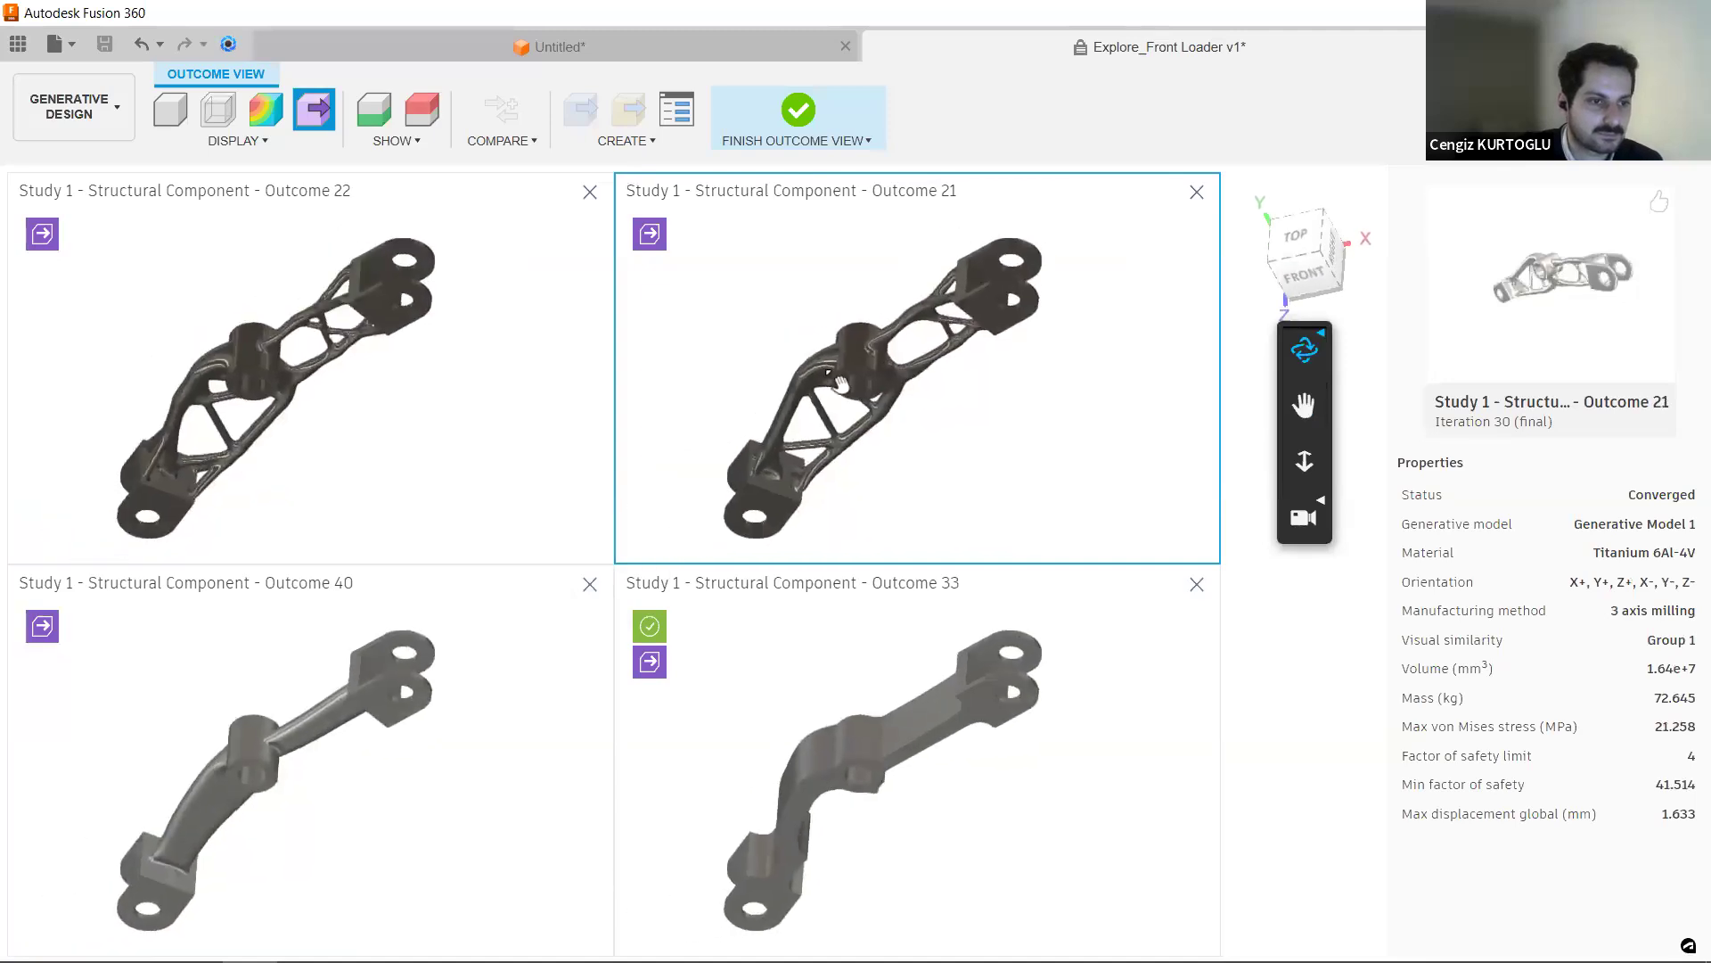
{"action": "middle_click_drag", "start_coordinate": [831, 313], "coordinate": [860, 261], "text": "shift"}
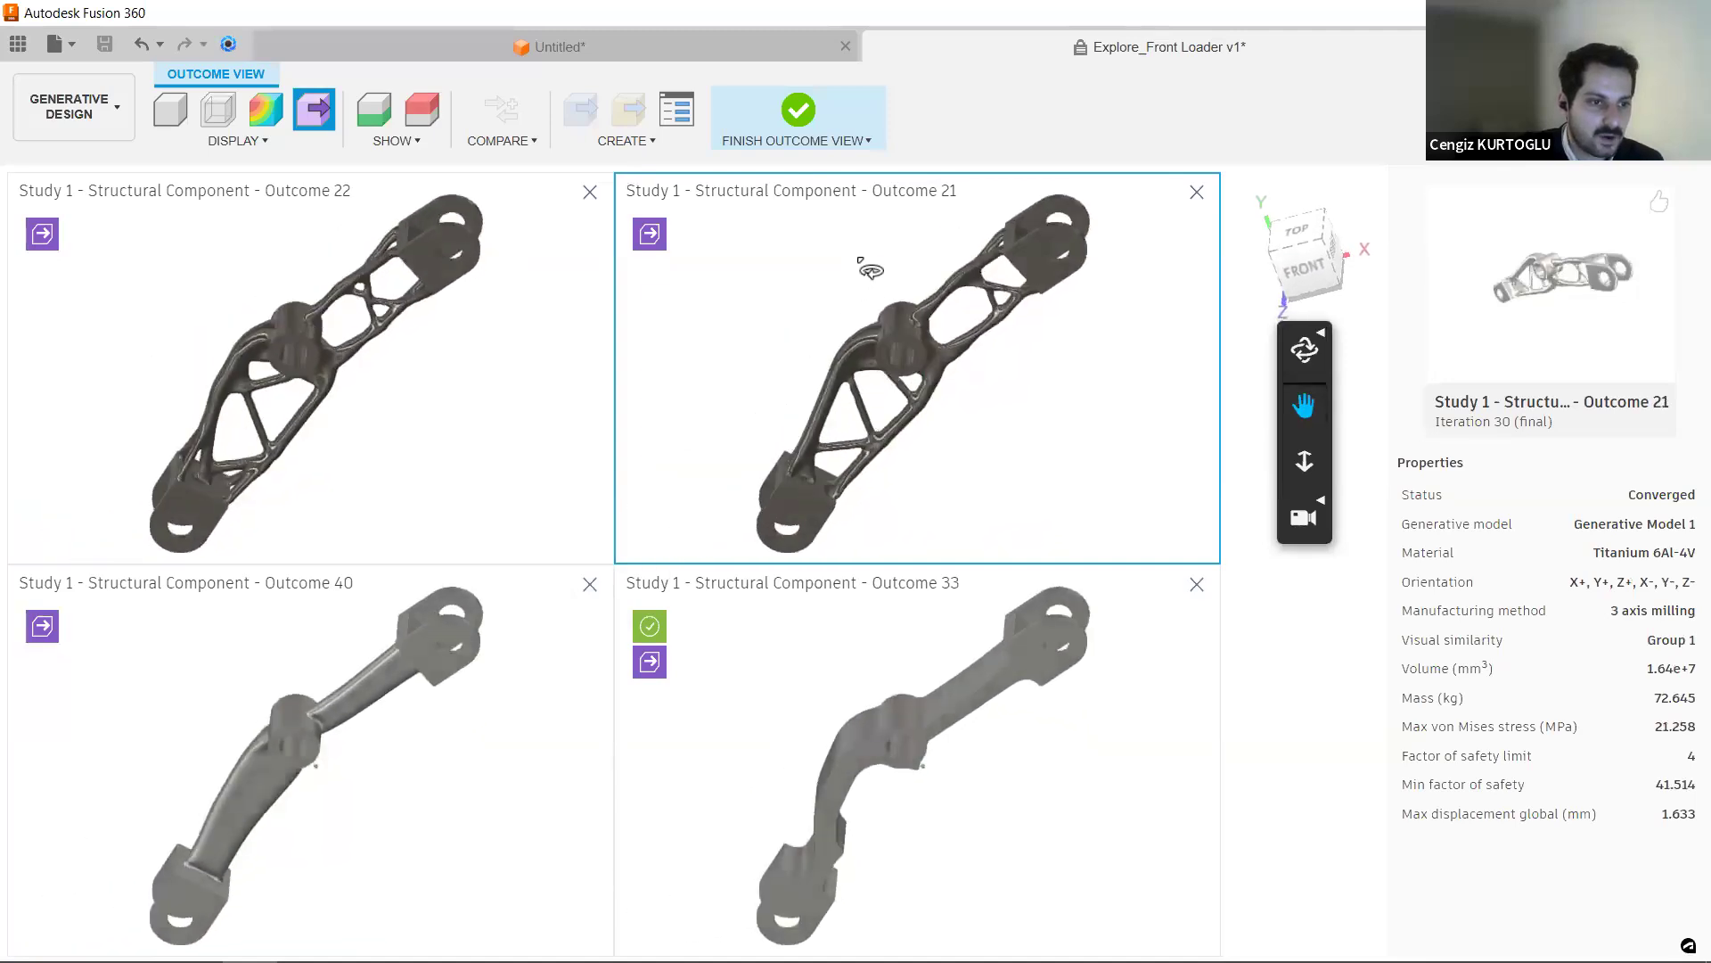
{"action": "middle_click_drag", "start_coordinate": [1091, 345], "coordinate": [1121, 390], "text": "shift"}
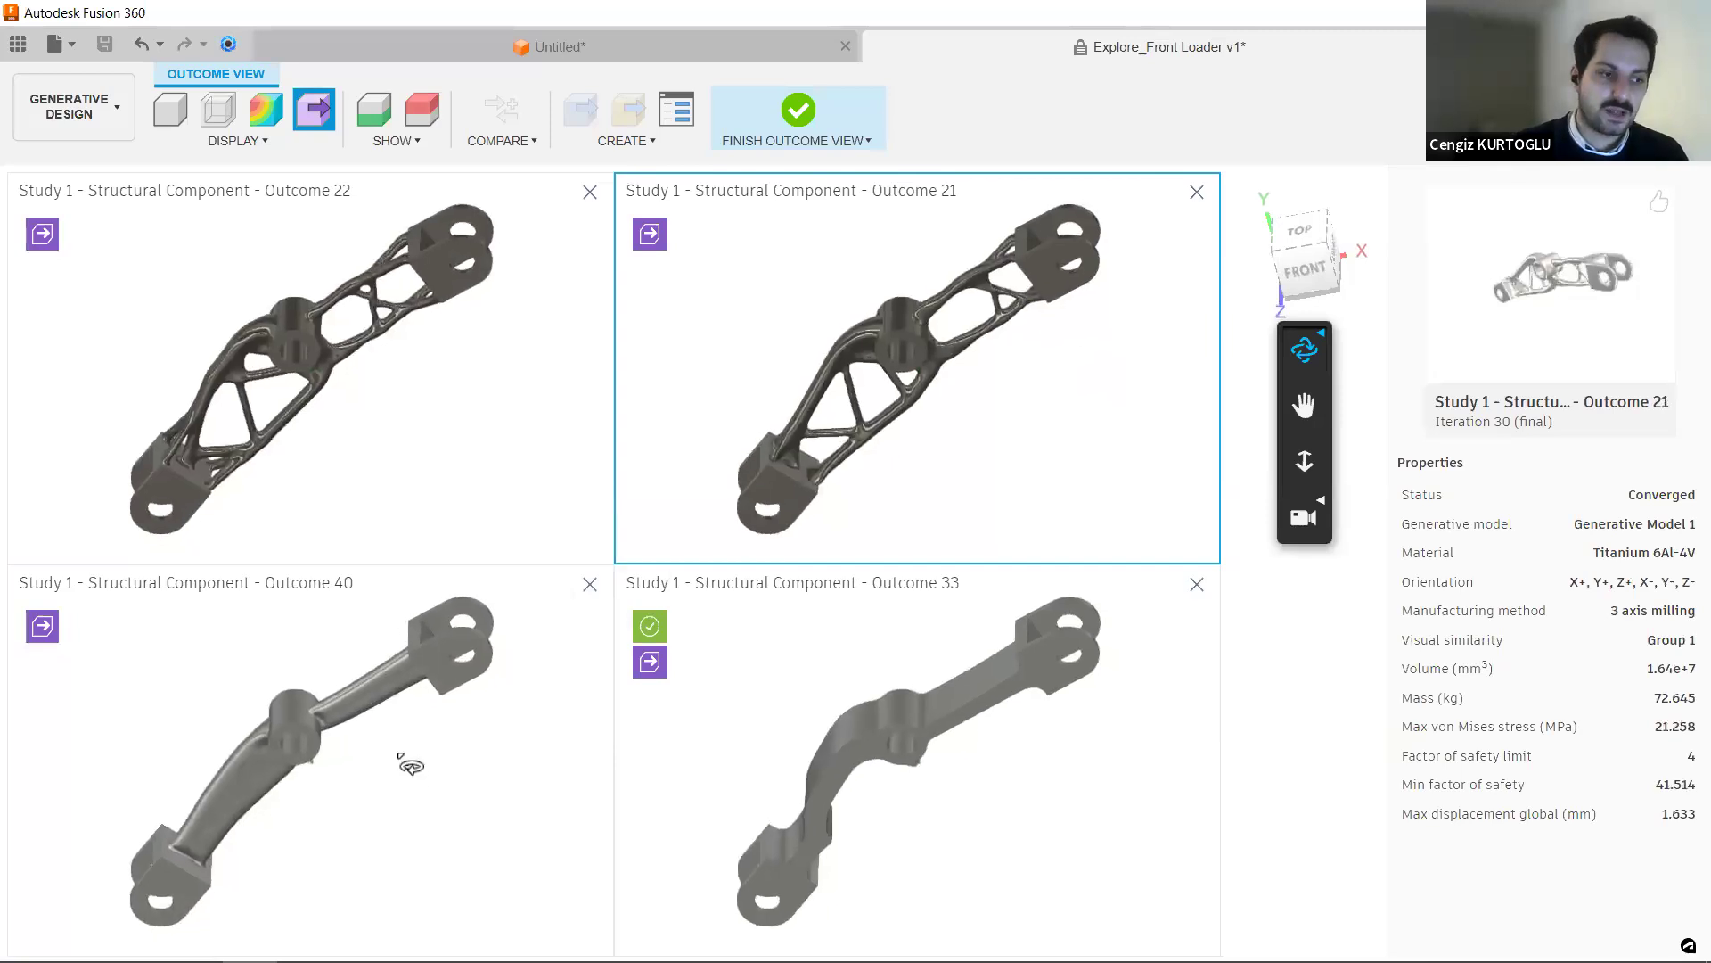
- Examine the properties of Outcome 40 and Outcome 33, and inspect the shape of Outcome 33 up close
{"action": "left_click", "coordinate": [444, 769]}
{"action": "middle_click_drag", "start_coordinate": [444, 768], "coordinate": [404, 764]}
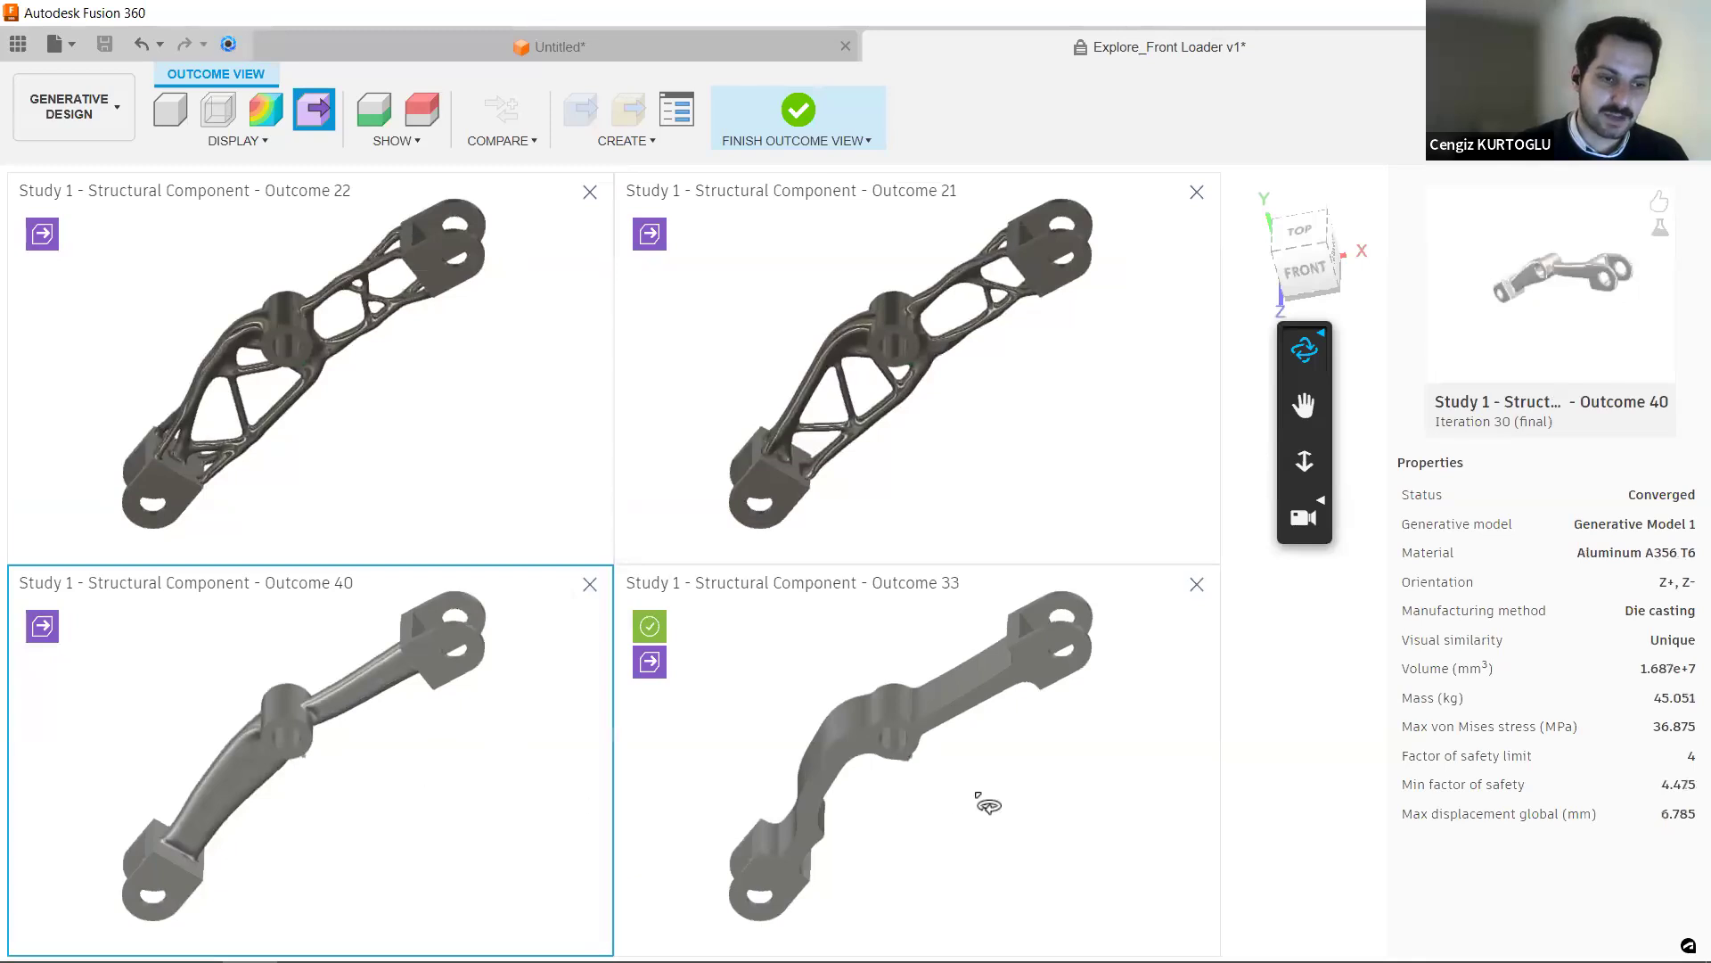
{"action": "left_click", "coordinate": [1023, 797]}
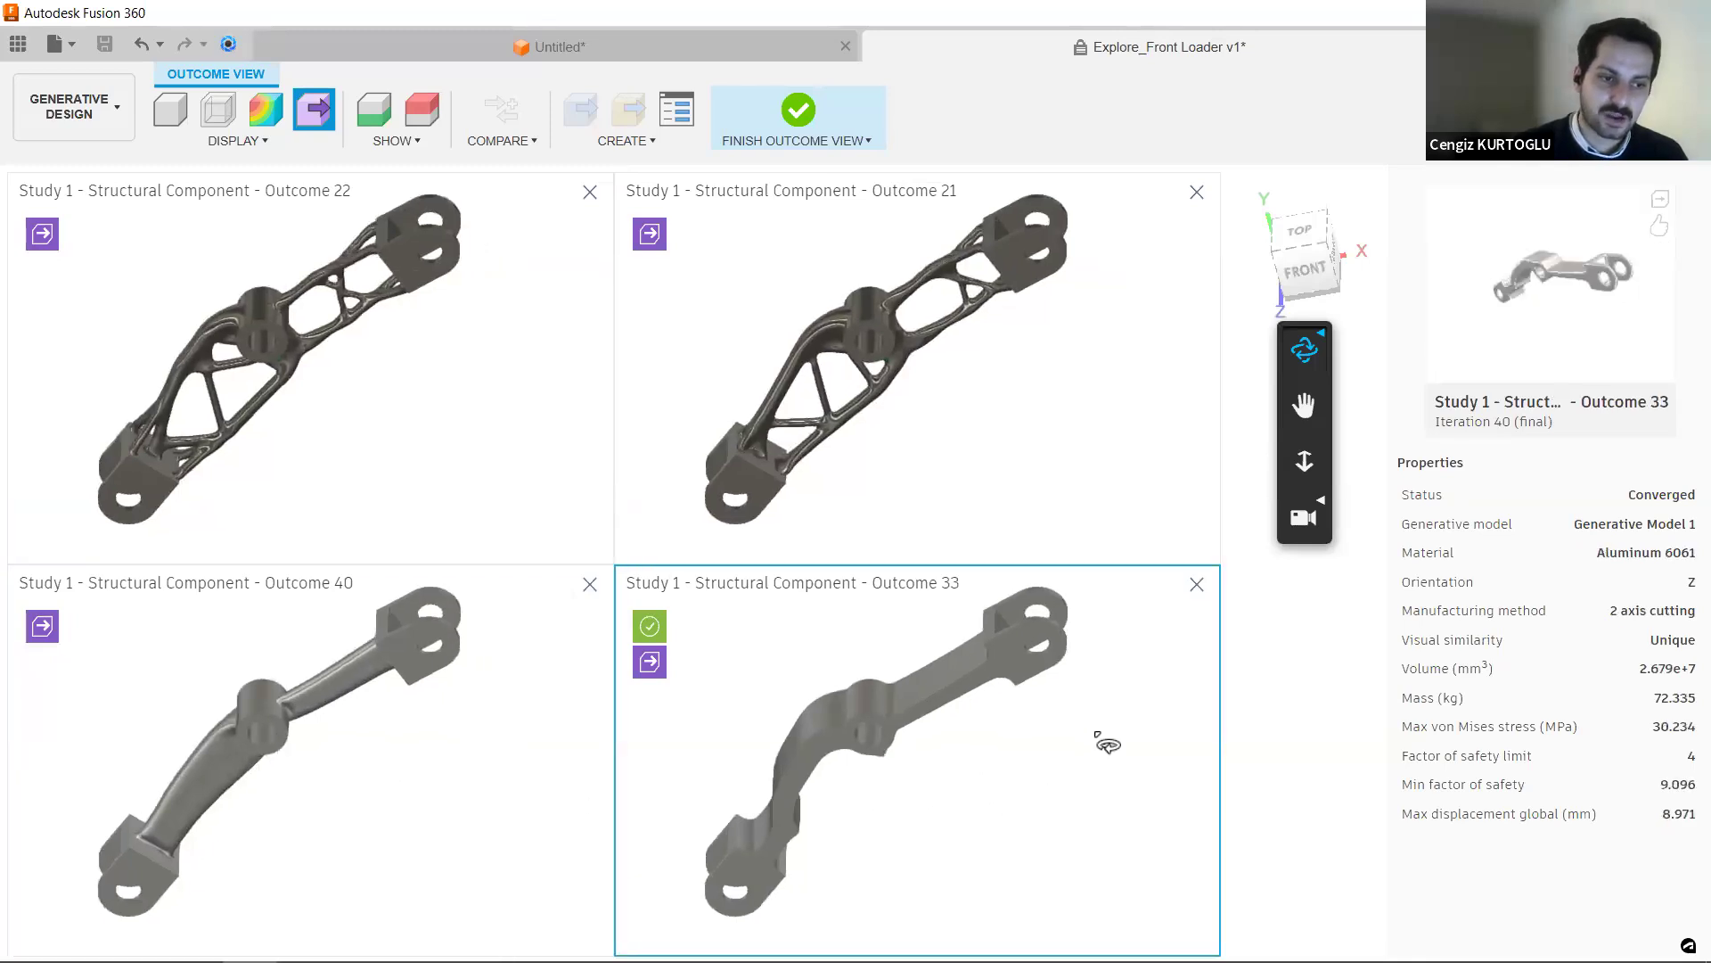
{"action": "middle_click_drag", "start_coordinate": [1081, 740], "coordinate": [1023, 724], "text": "shift"}
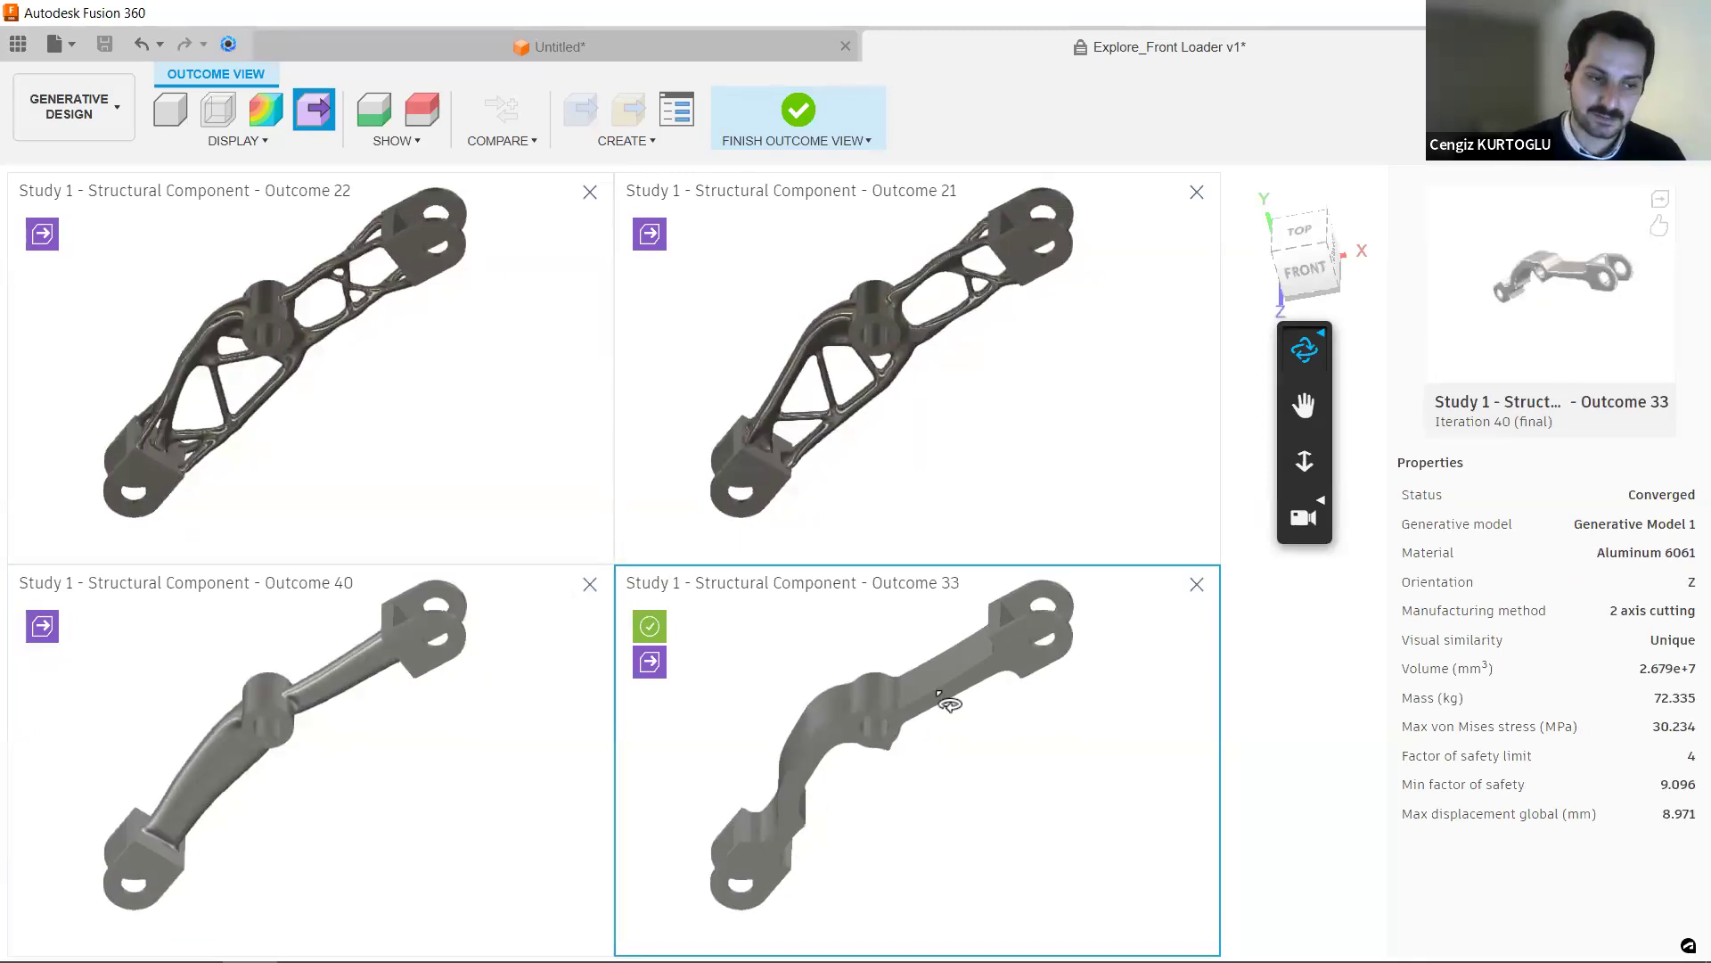
{"action": "scroll", "coordinate": [990, 718], "scroll_direction": "up", "scroll_amount": 3}
{"action": "middle_click_drag", "start_coordinate": [1019, 705], "coordinate": [1036, 693]}
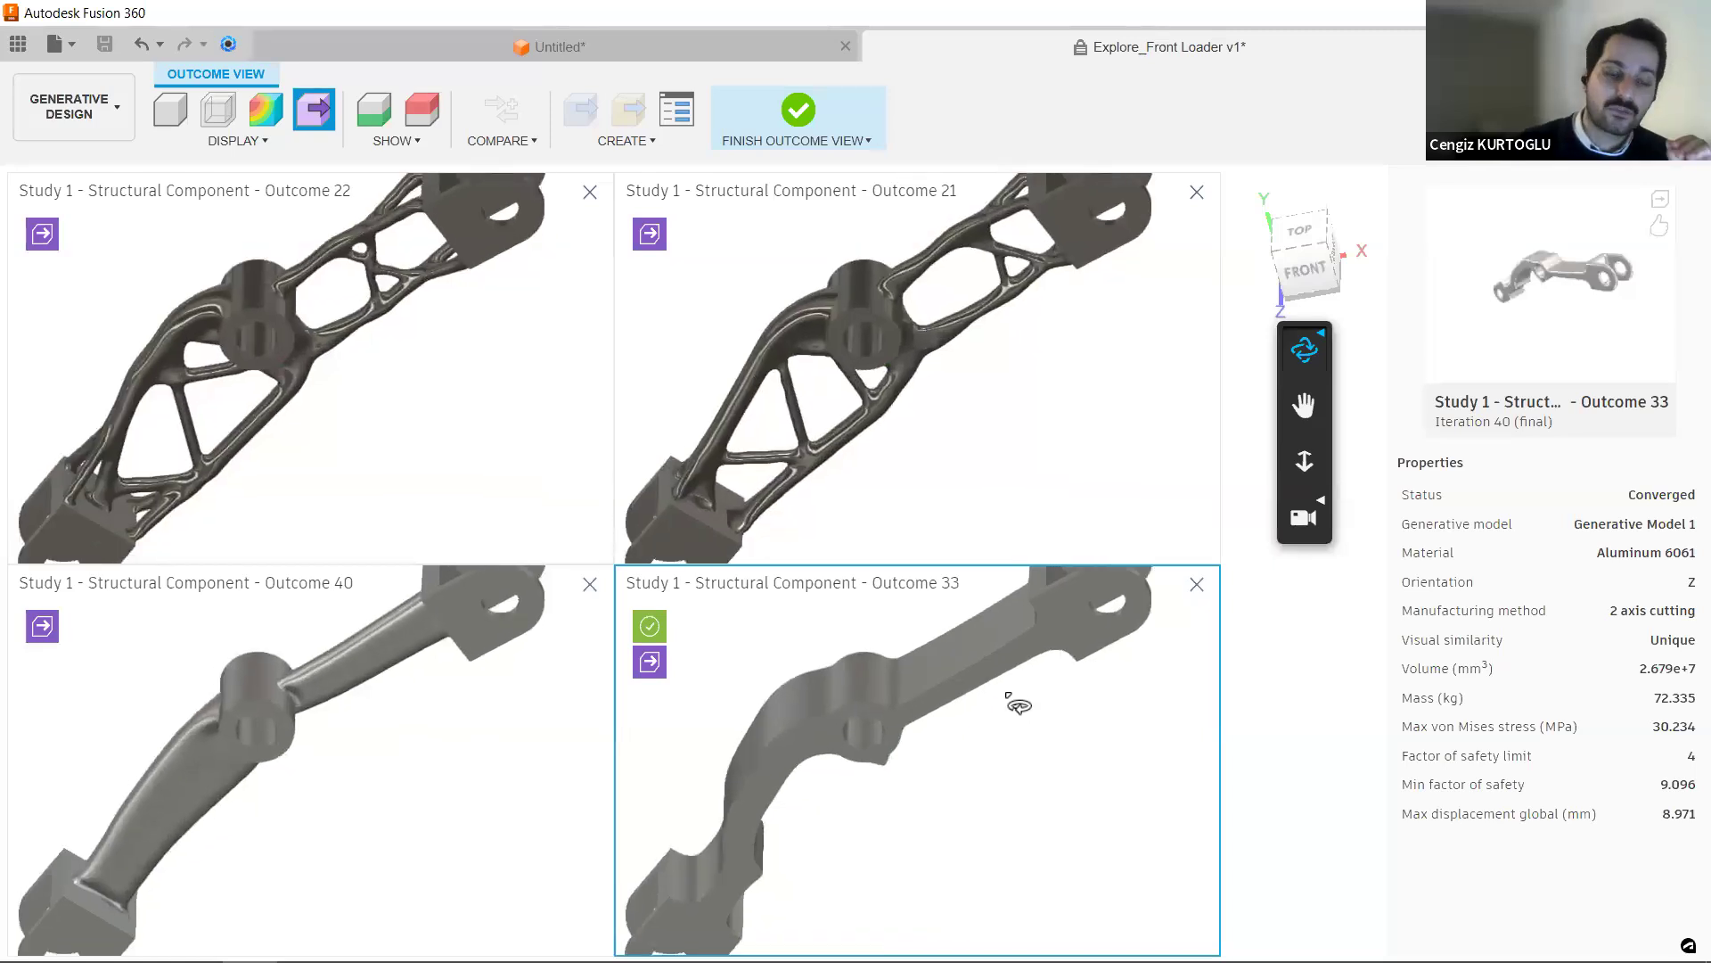
{"action": "middle_click_drag", "start_coordinate": [1017, 684], "coordinate": [1045, 638], "text": "shift"}
{"action": "middle_click_drag", "start_coordinate": [847, 726], "coordinate": [1027, 707]}
{"action": "scroll", "coordinate": [959, 631], "scroll_direction": "down", "scroll_amount": 3}
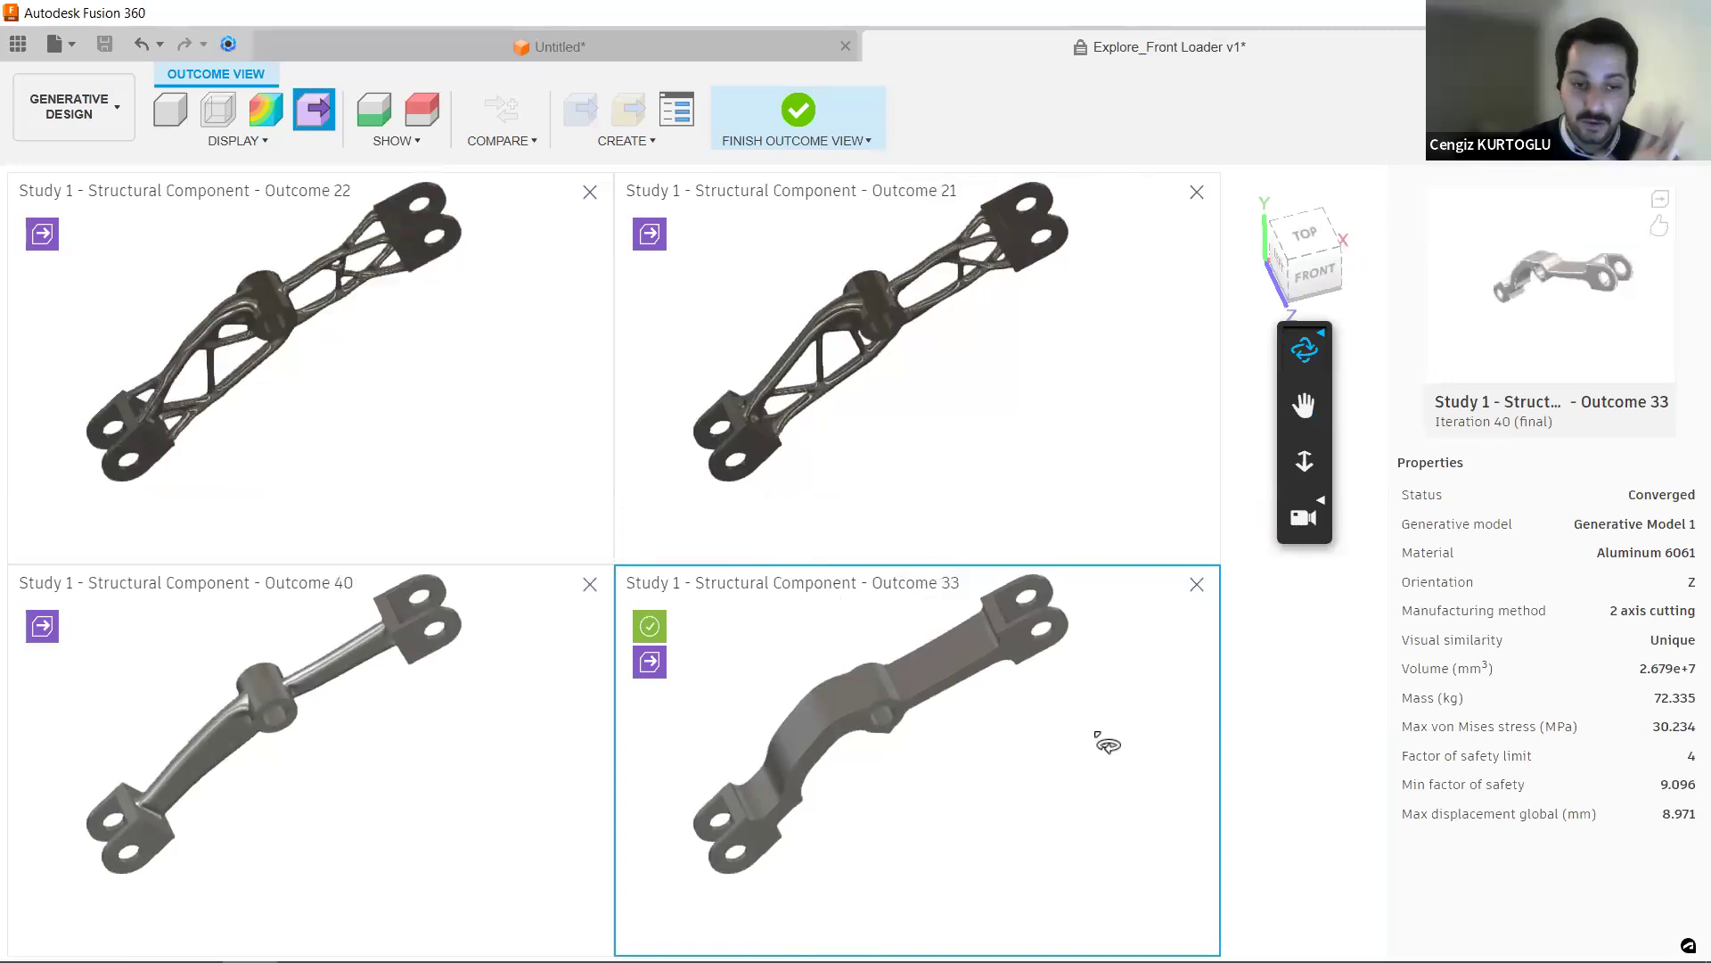
{"action": "scroll", "coordinate": [802, 695], "scroll_direction": "up", "scroll_amount": 3}
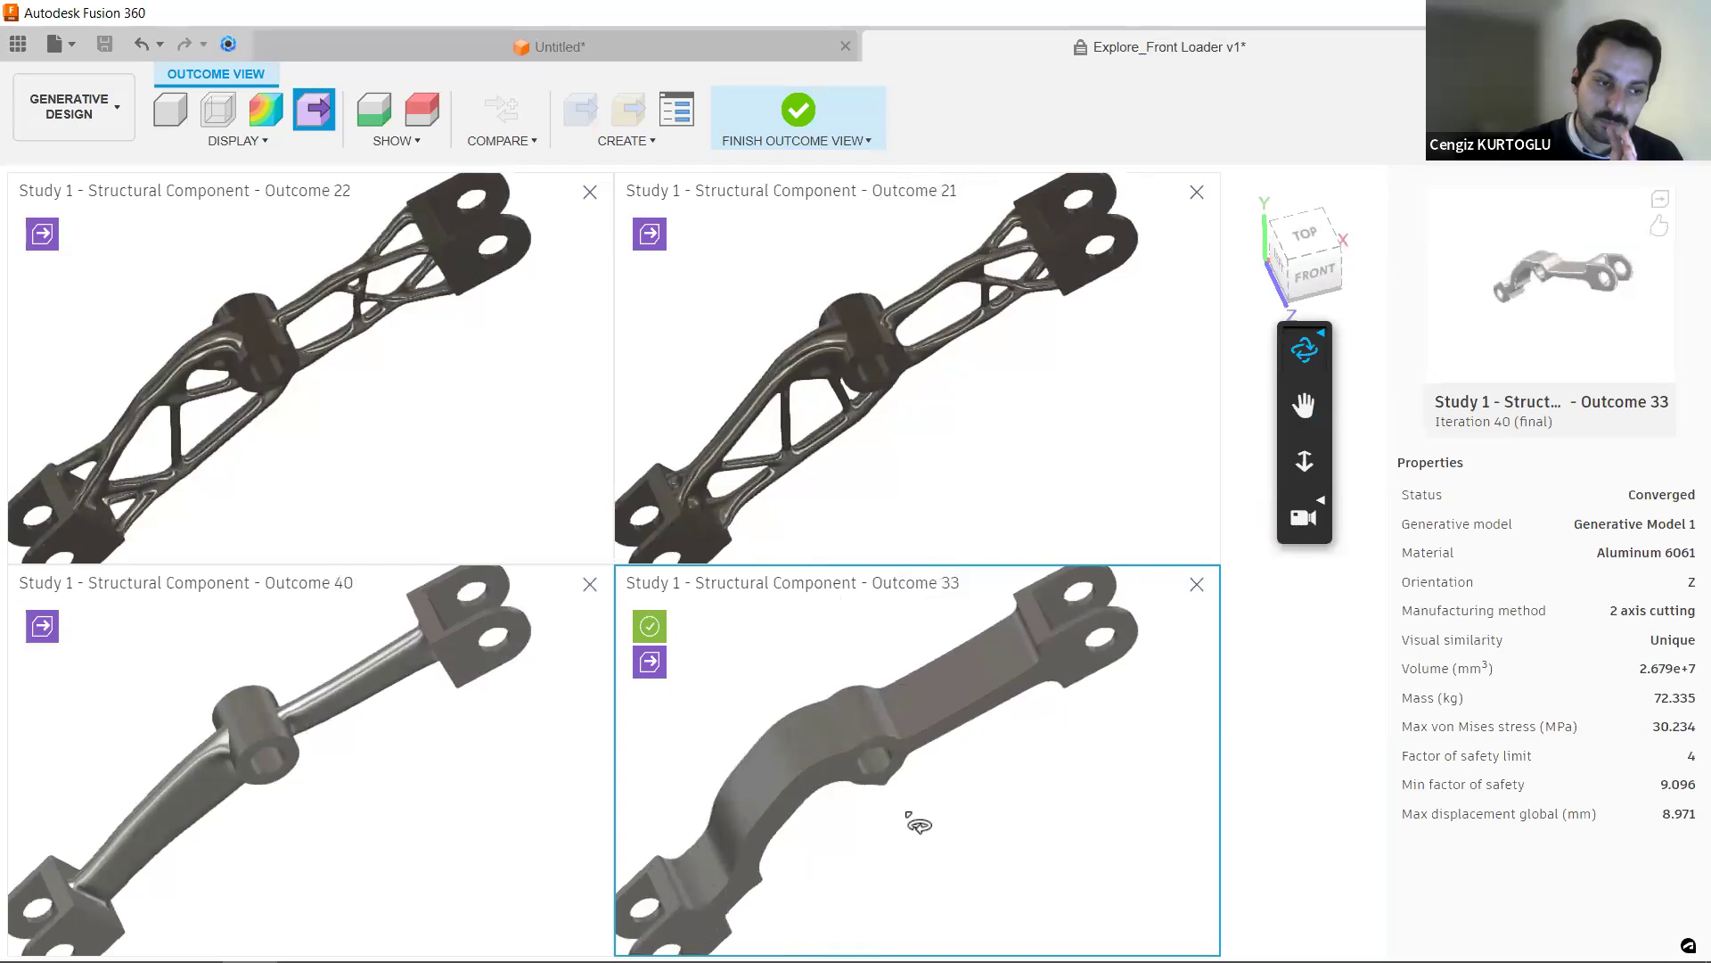
- Show the preserve and obstacle geometry over the compared outcomes to inspect them, and hide both again
{"action": "left_click", "coordinate": [373, 109]}
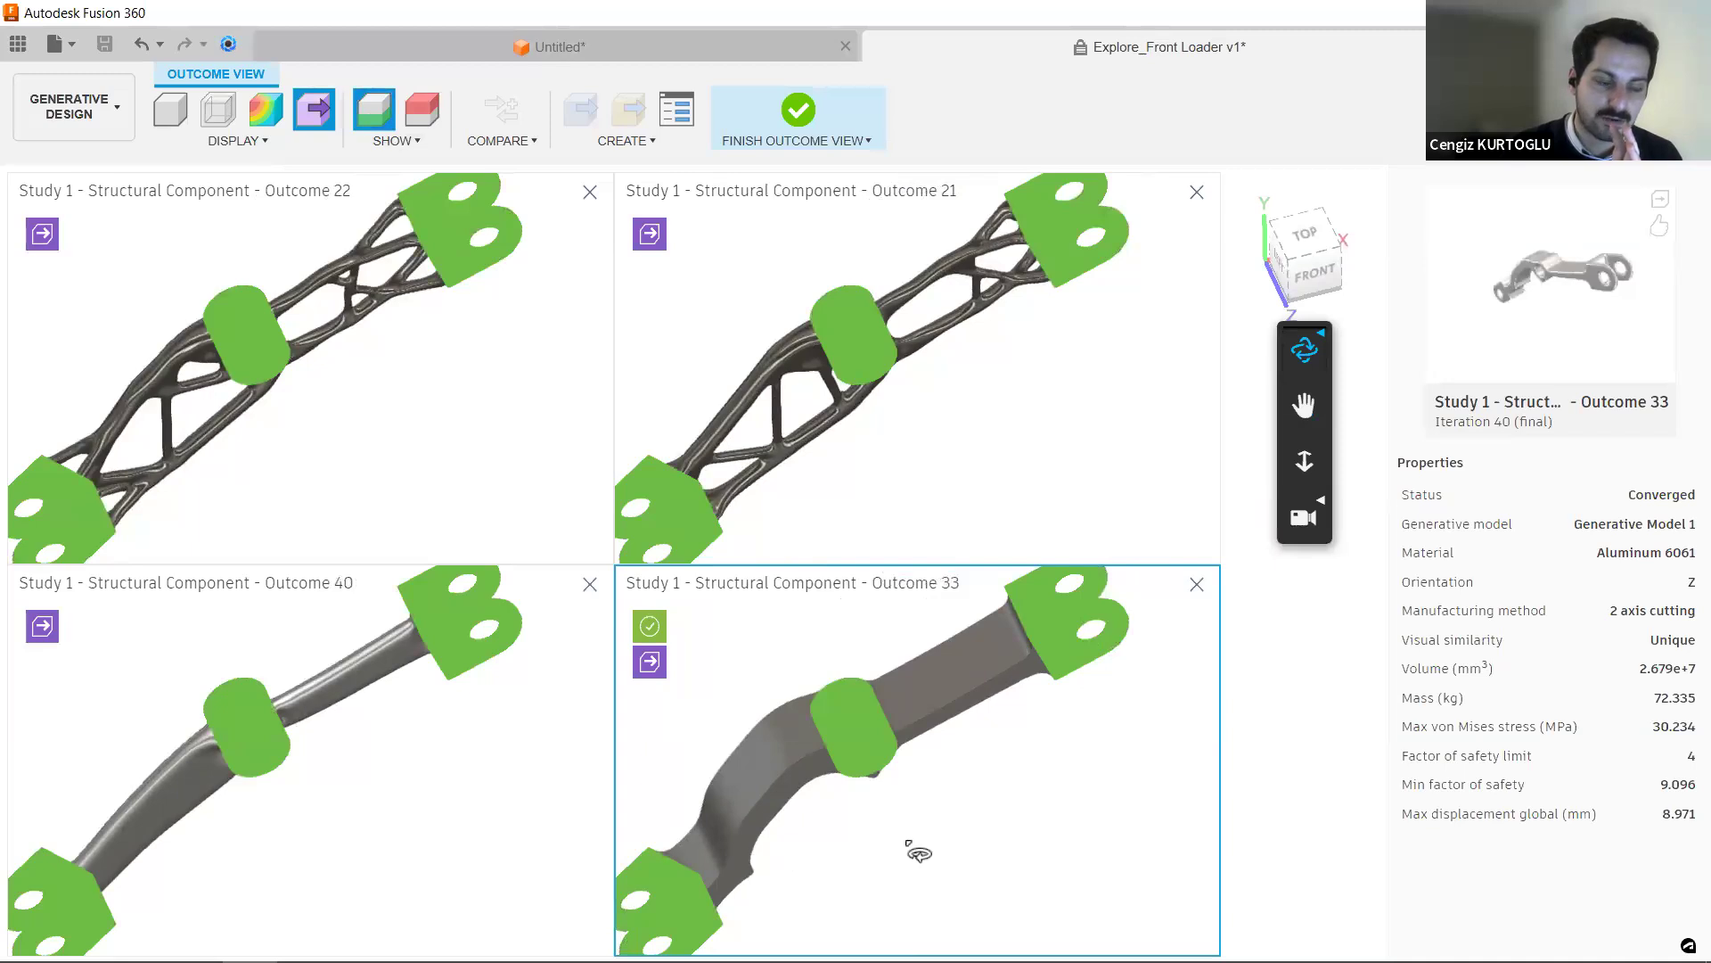
{"action": "middle_click_drag", "start_coordinate": [947, 840], "coordinate": [1041, 765], "text": "shift"}
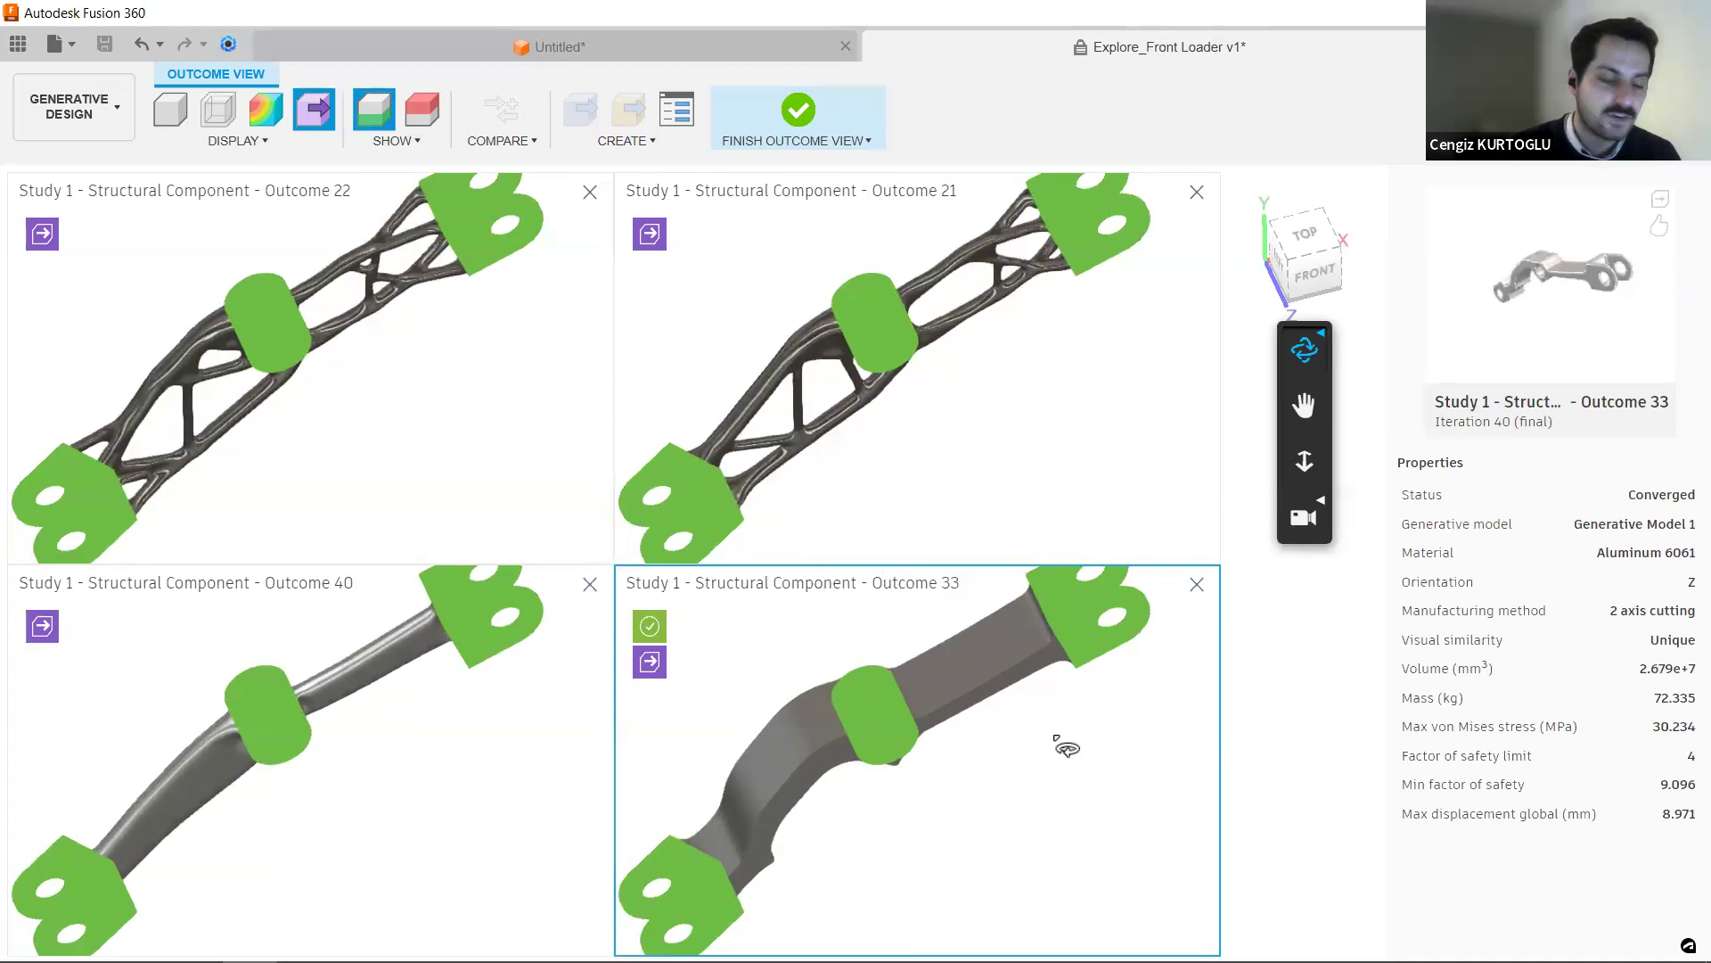
{"action": "middle_click_drag", "start_coordinate": [1054, 650], "coordinate": [935, 738], "text": "shift"}
{"action": "left_click", "coordinate": [424, 107]}
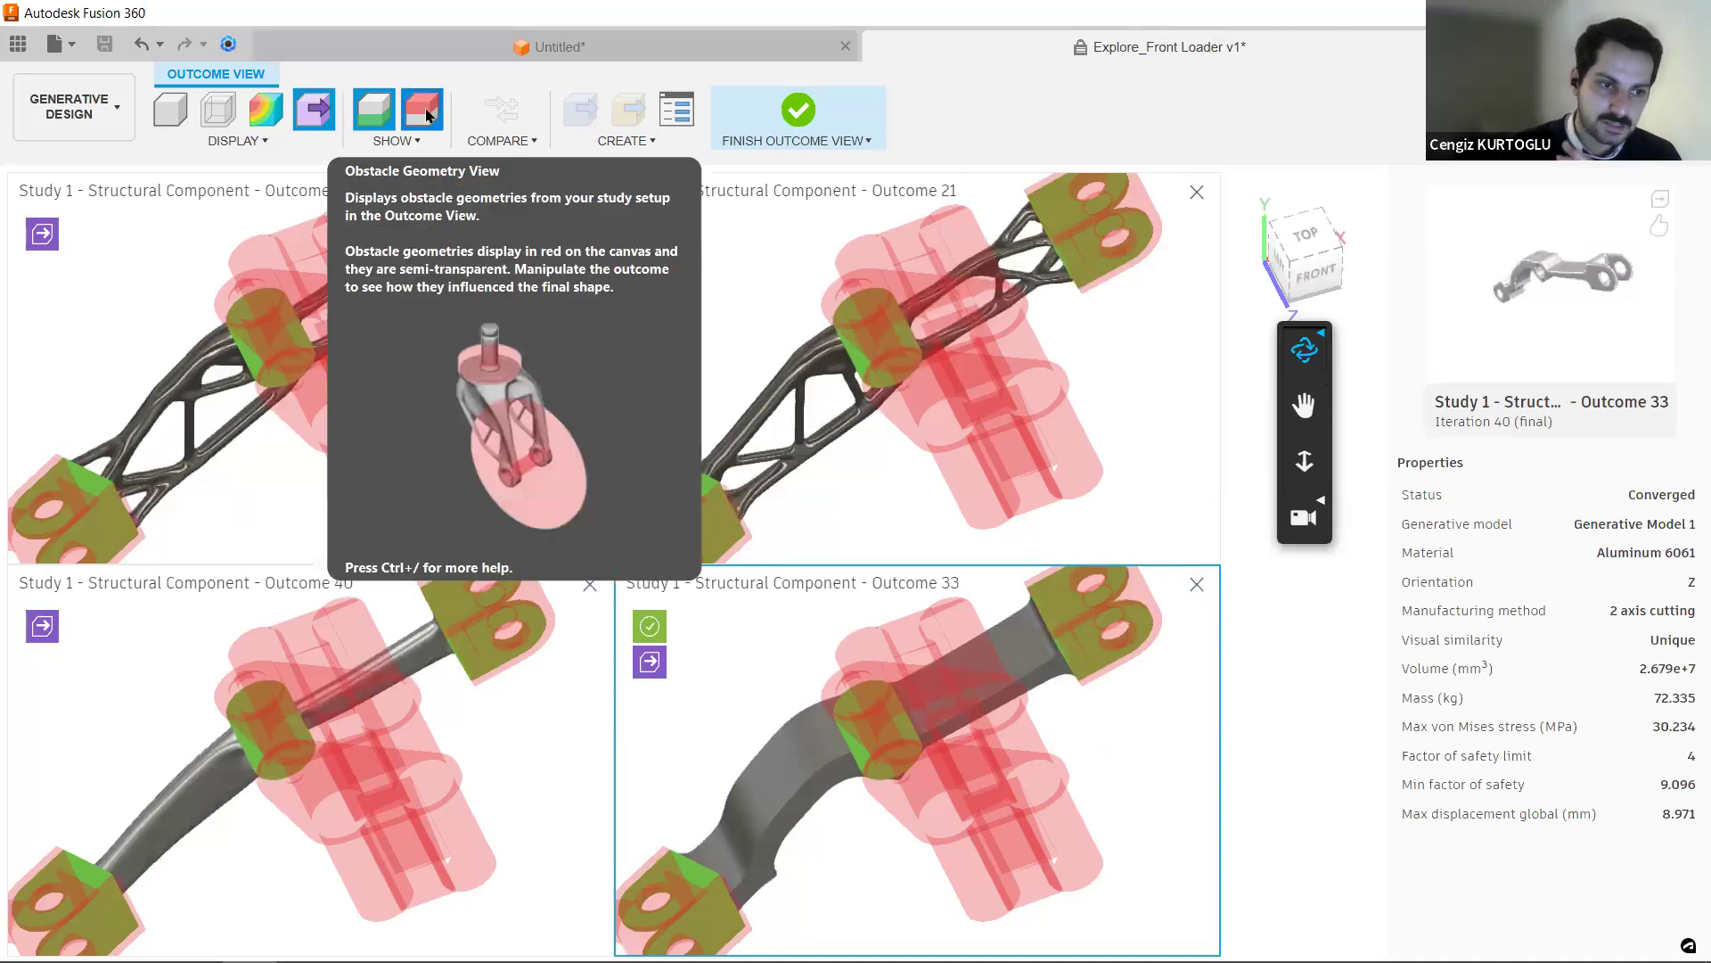
{"action": "left_click", "coordinate": [428, 114]}
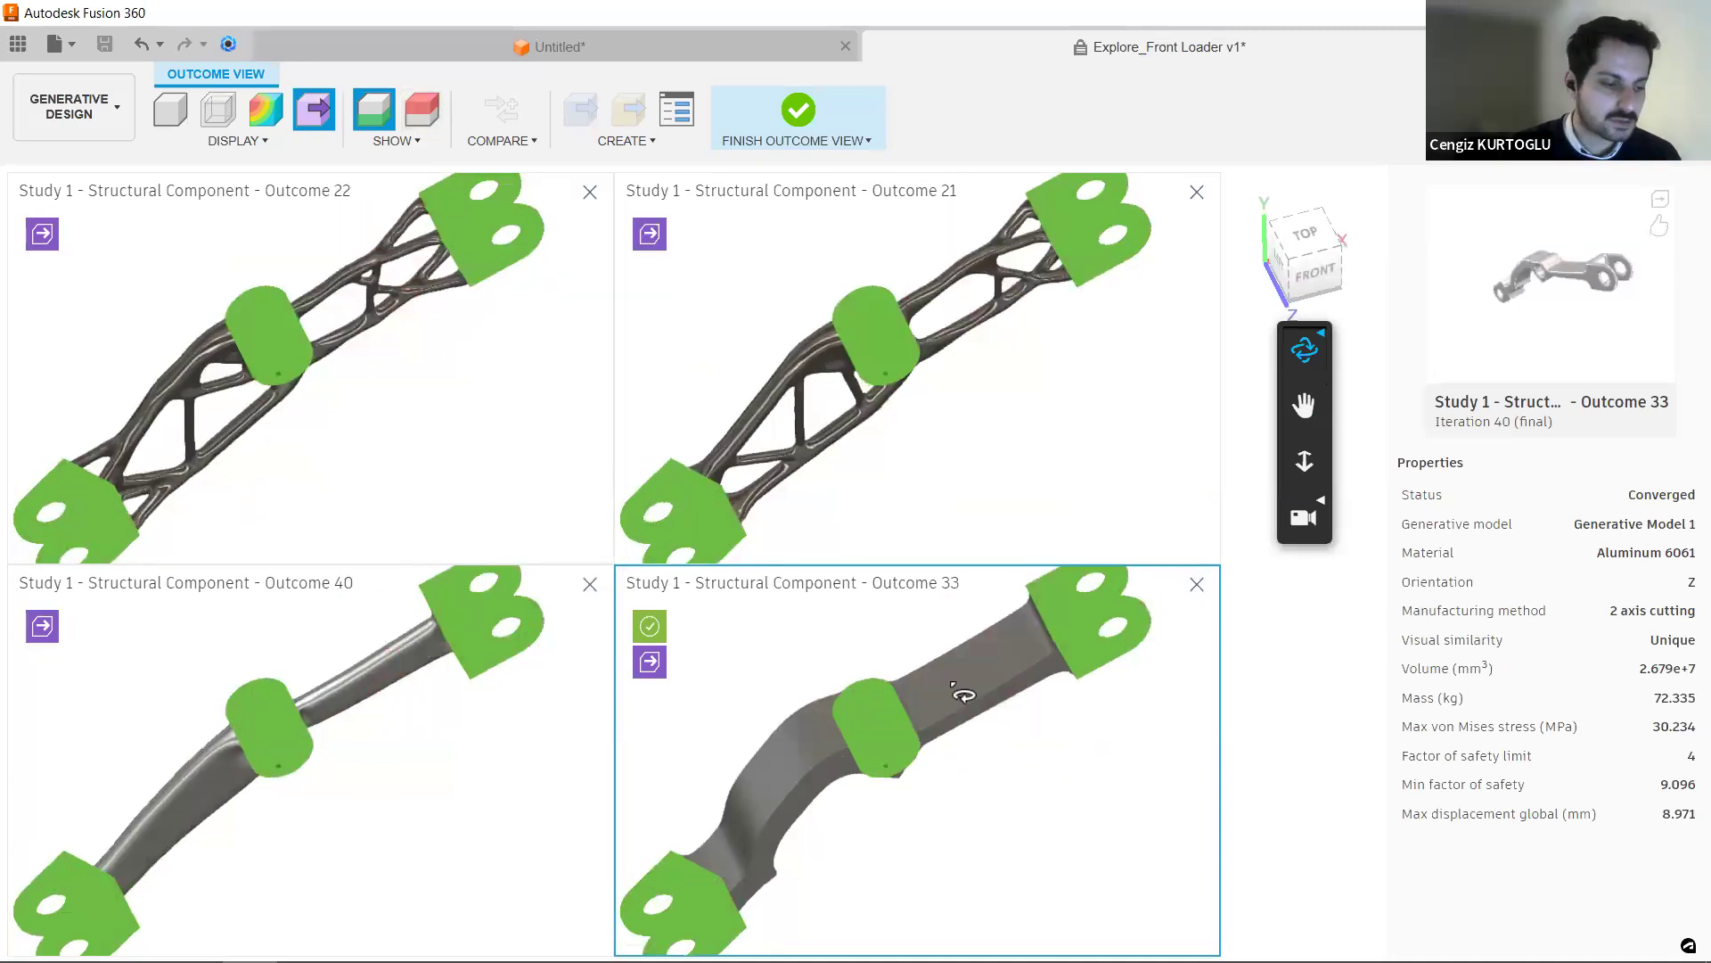
{"action": "left_click_drag", "start_coordinate": [962, 694], "coordinate": [950, 615]}
{"action": "left_click", "coordinate": [389, 118]}
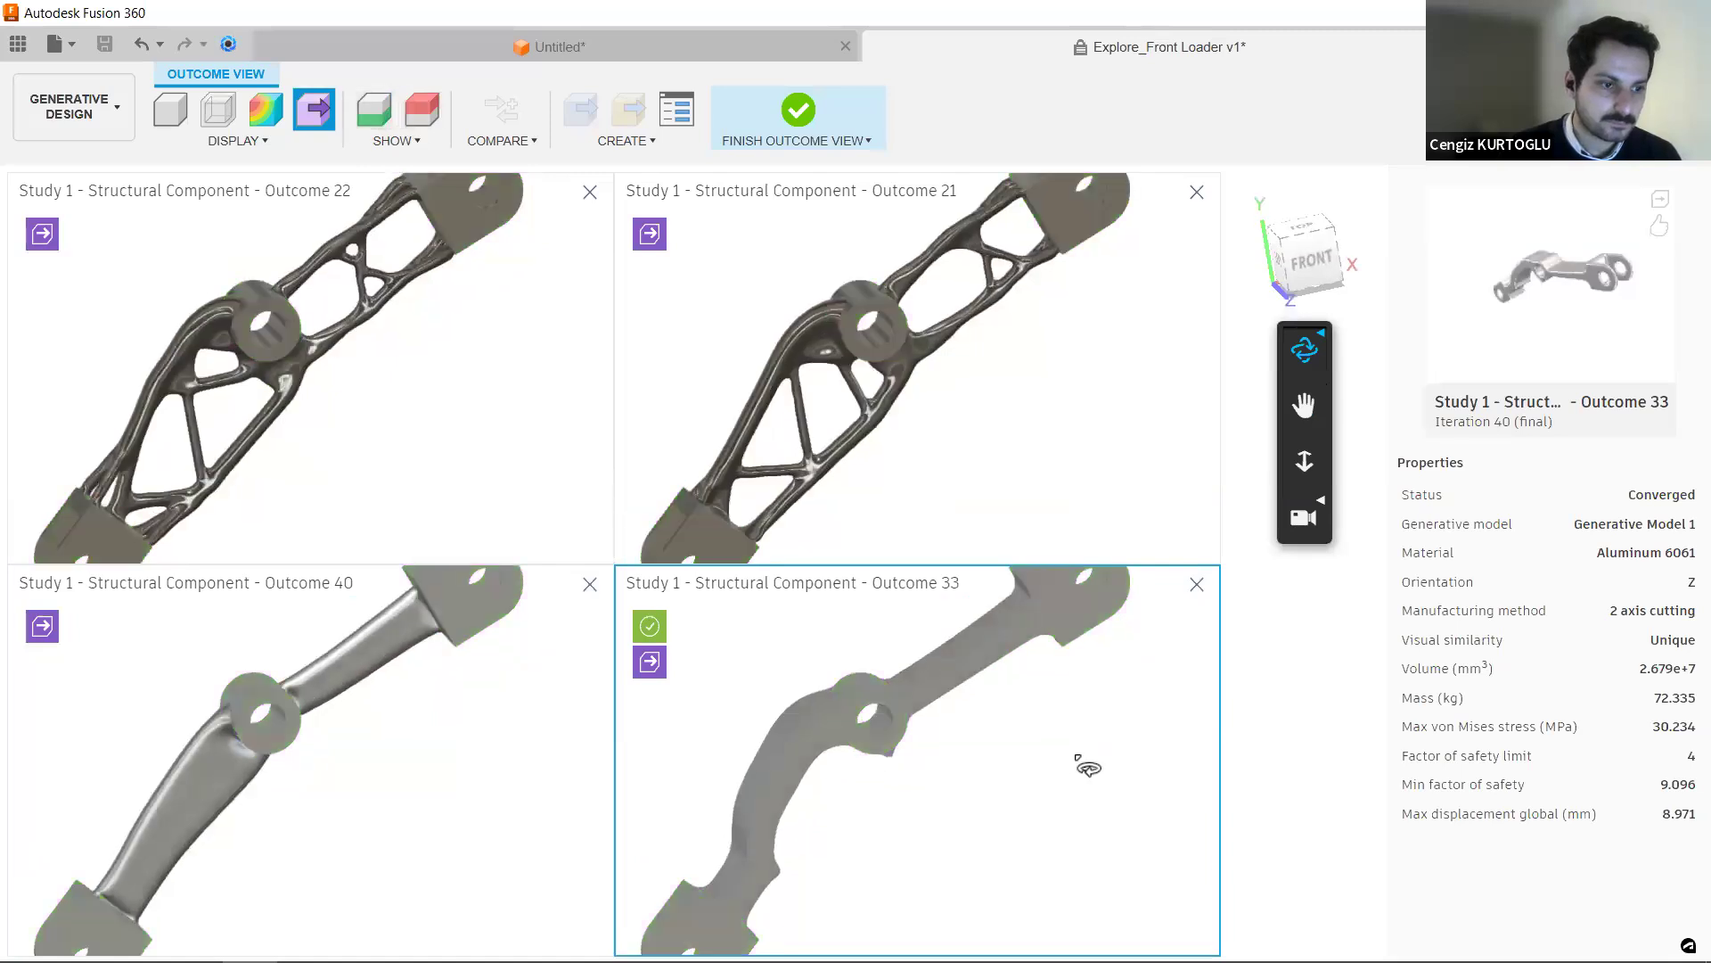
{"action": "left_click_drag", "start_coordinate": [1032, 782], "coordinate": [1039, 847]}
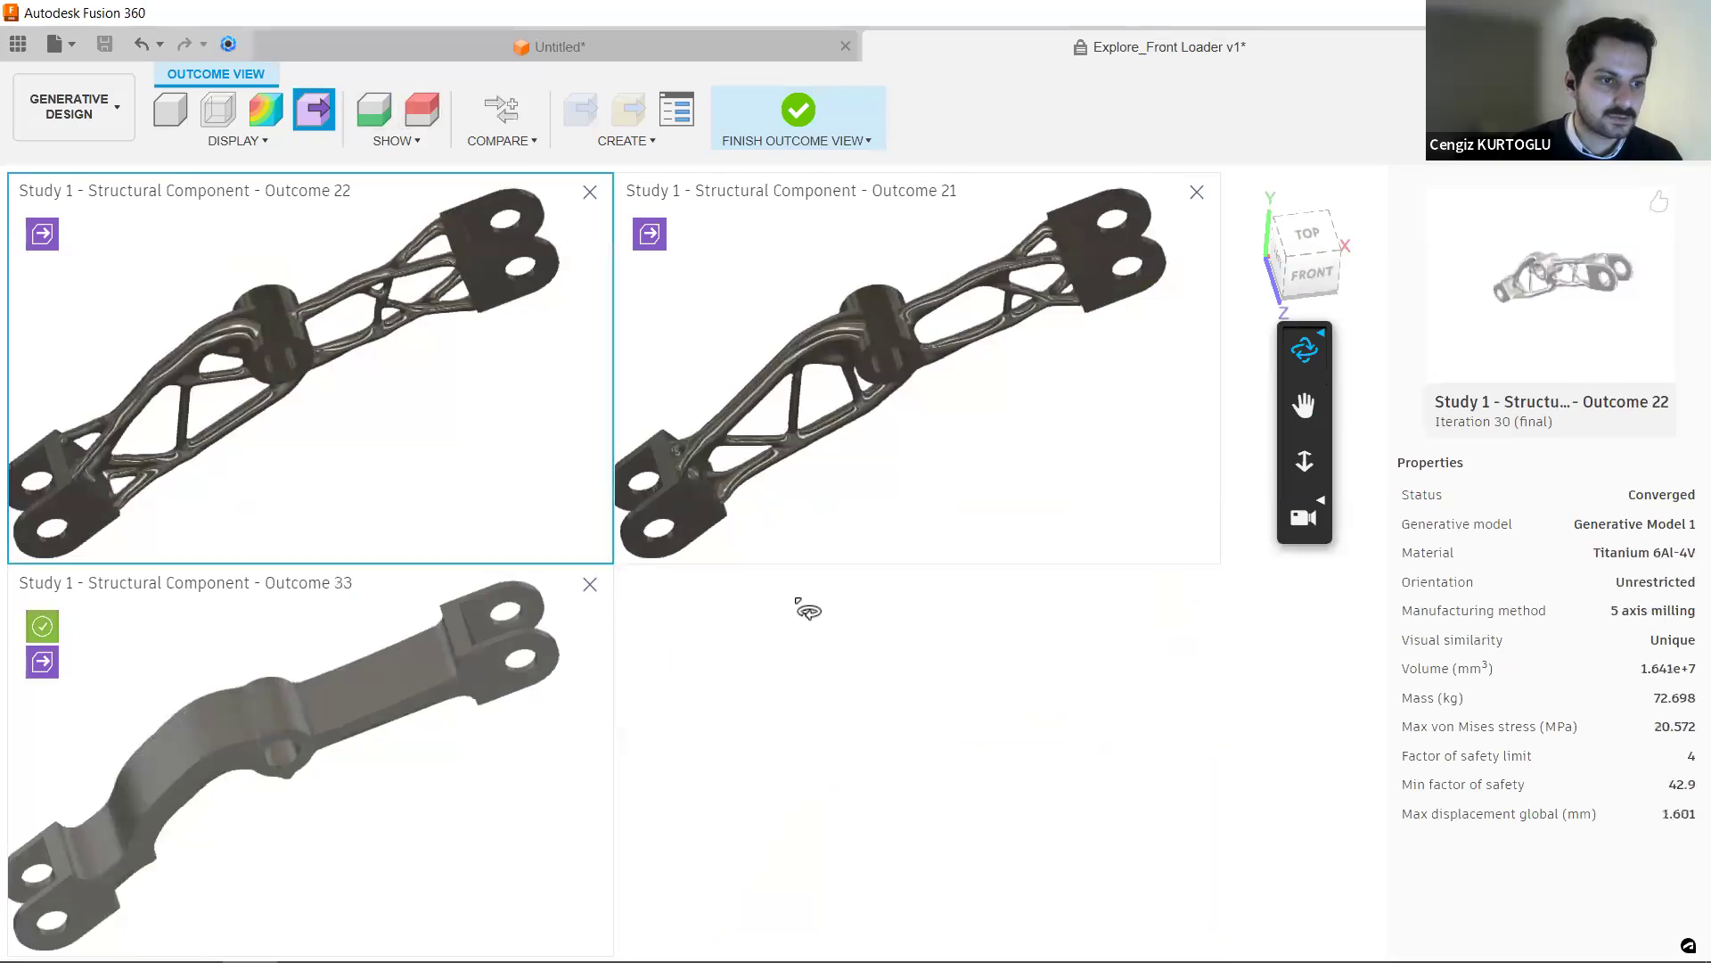
- Remove Outcome 22 from the comparison and inspect the shapes of Outcomes 21 and 33 side by side
{"action": "middle_click_drag", "start_coordinate": [443, 346], "coordinate": [492, 408]}
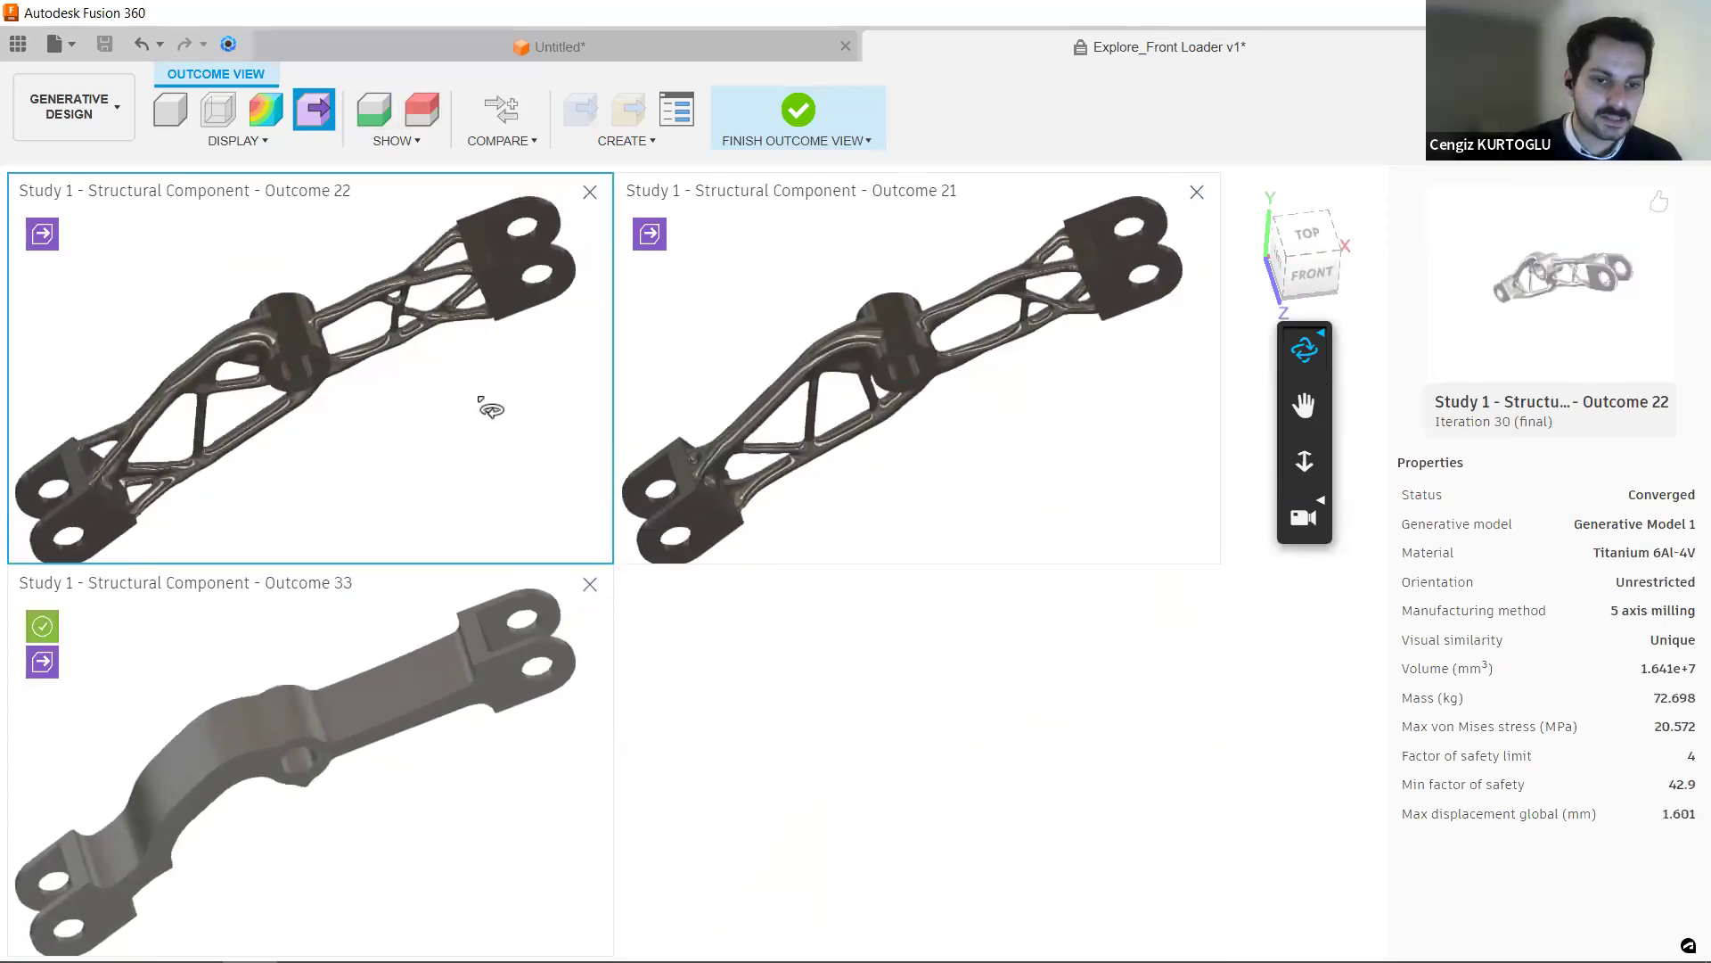
{"action": "mouse_move", "coordinate": [930, 366]}
{"action": "middle_mouse_down"}
{"action": "mouse_move", "coordinate": [887, 367]}
{"action": "mouse_move", "coordinate": [906, 371]}
{"action": "middle_mouse_up"}
{"action": "left_click", "coordinate": [588, 193]}
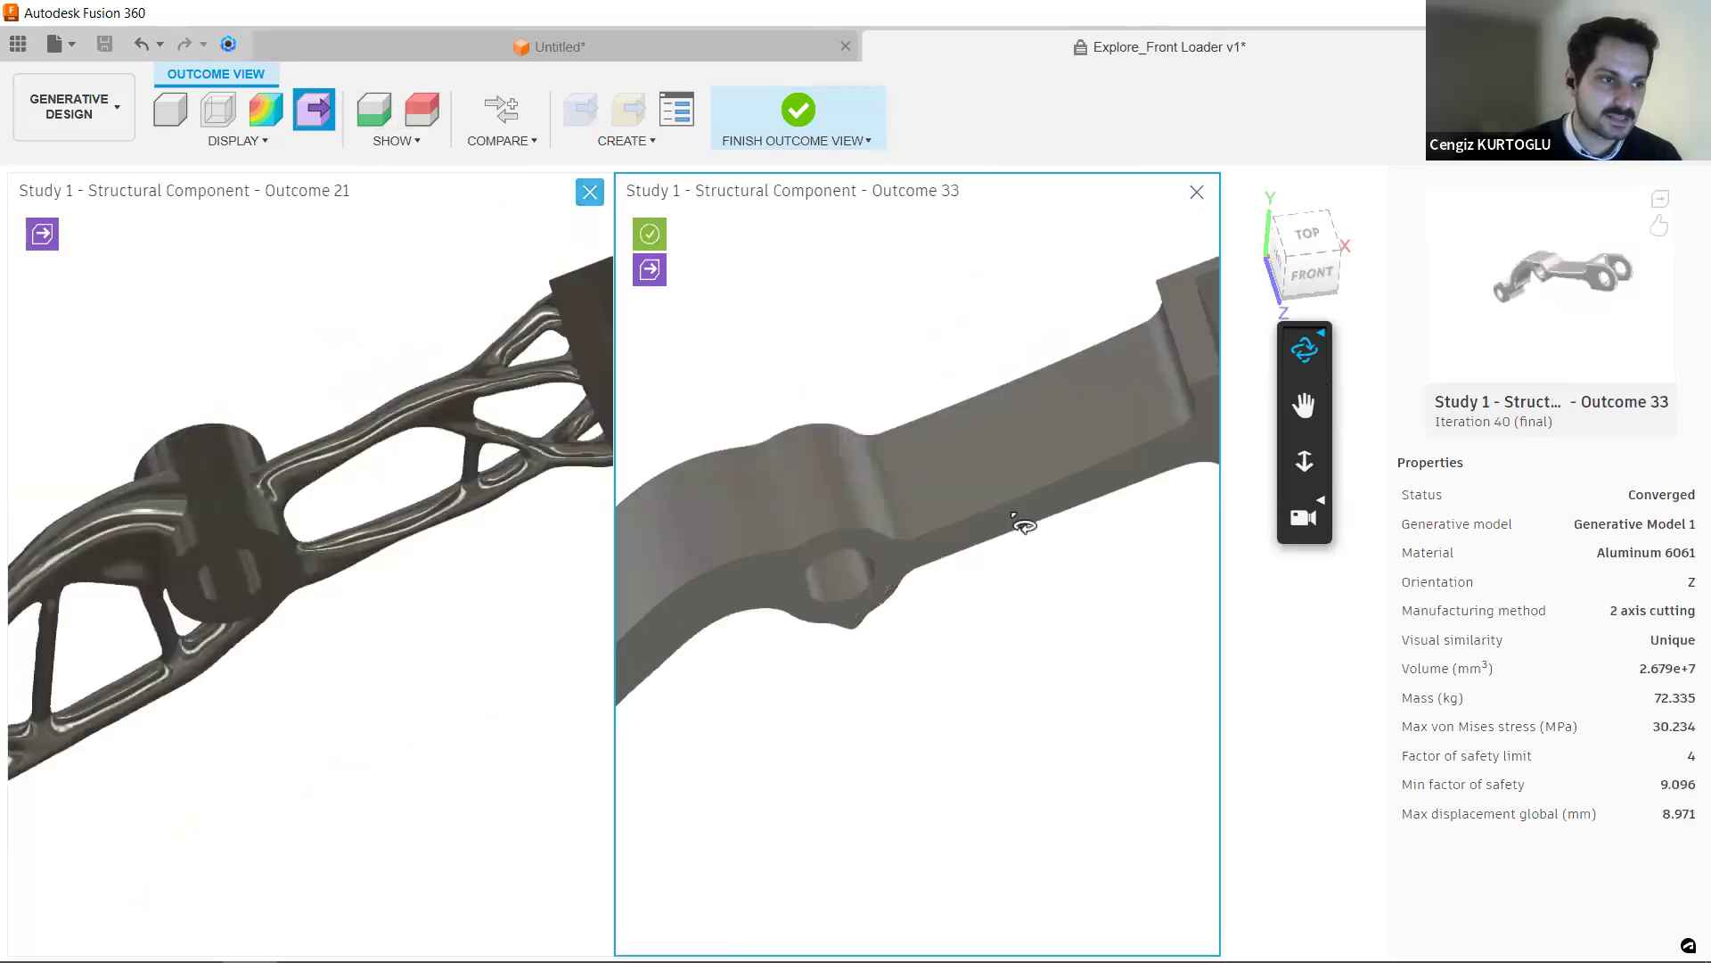
{"action": "middle_click_drag", "start_coordinate": [963, 559], "coordinate": [1061, 417]}
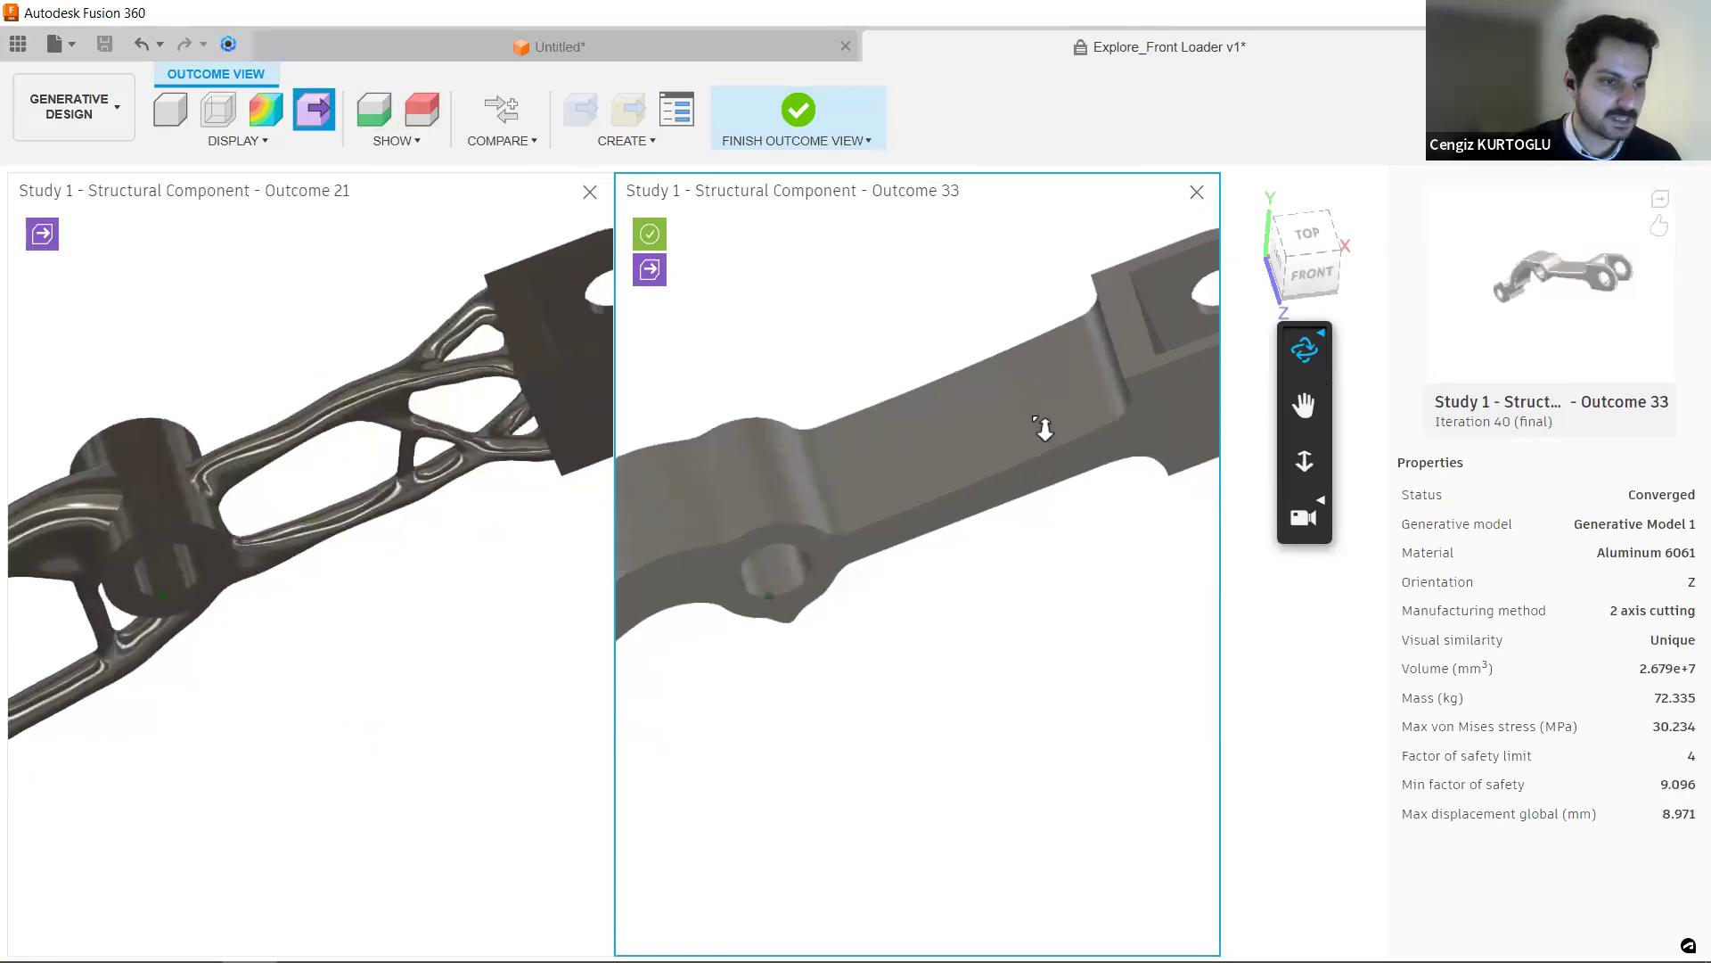
{"action": "scroll", "coordinate": [1043, 424], "scroll_direction": "down", "scroll_amount": 5}
{"action": "middle_click_drag", "start_coordinate": [985, 464], "coordinate": [1020, 464], "text": "shift"}
{"action": "scroll", "coordinate": [1062, 443], "scroll_direction": "up", "scroll_amount": 3}
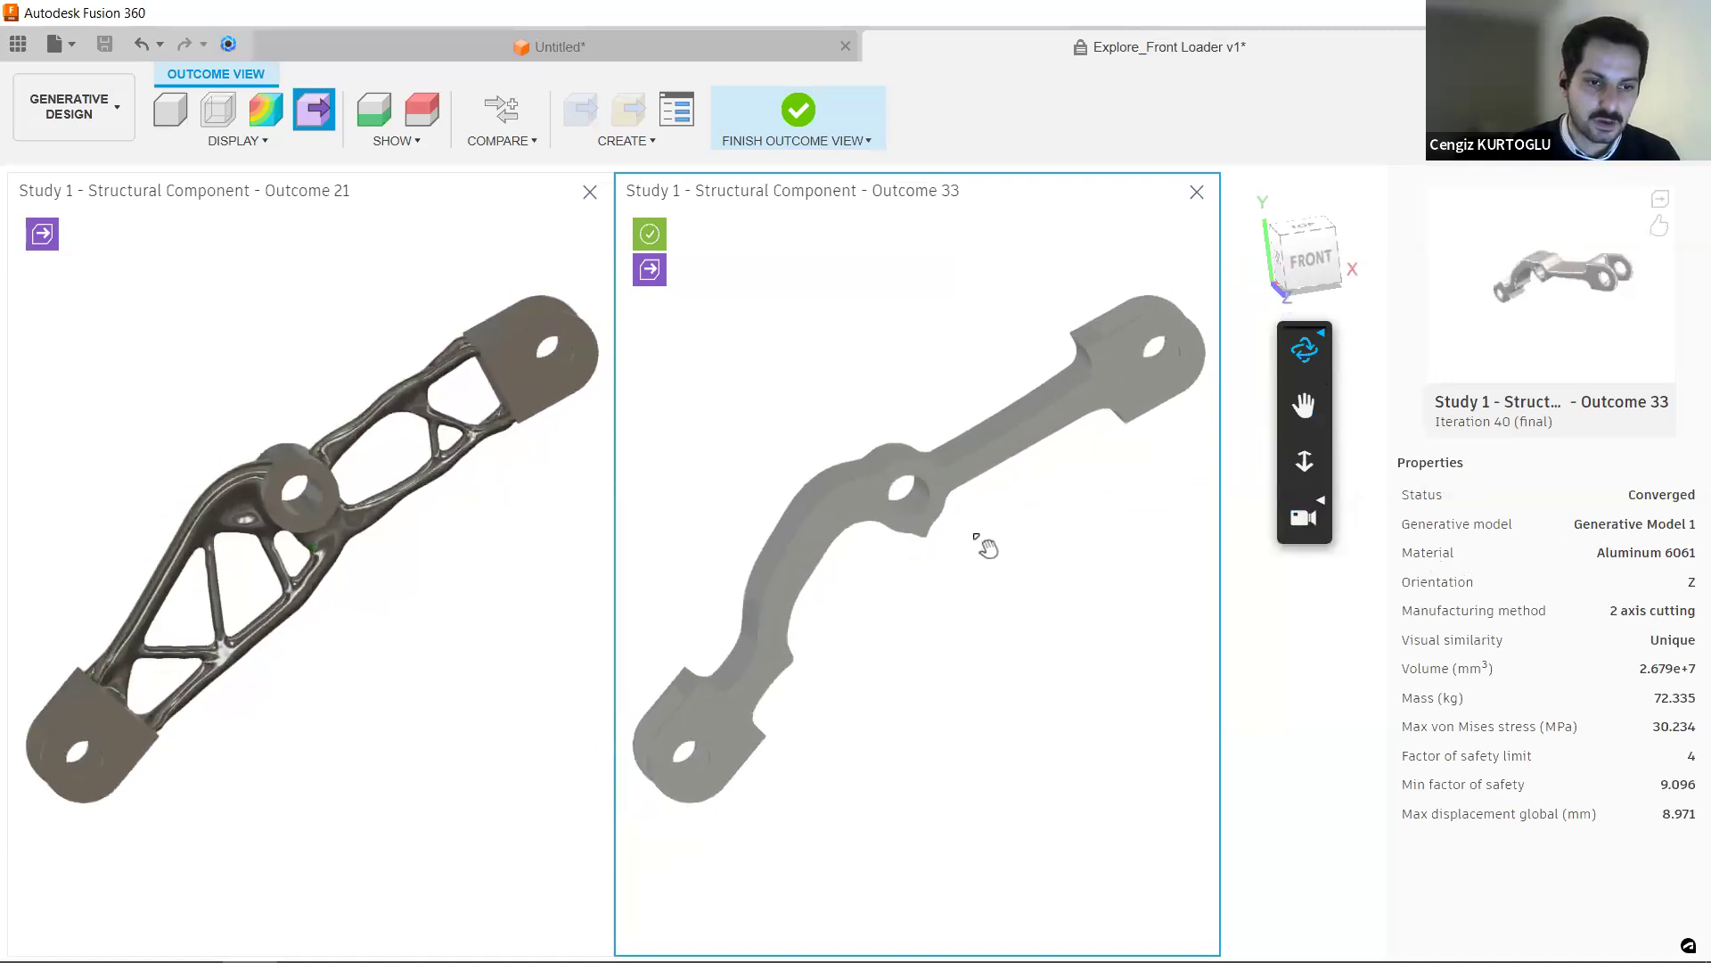
{"action": "middle_click_drag", "start_coordinate": [987, 547], "coordinate": [972, 544]}
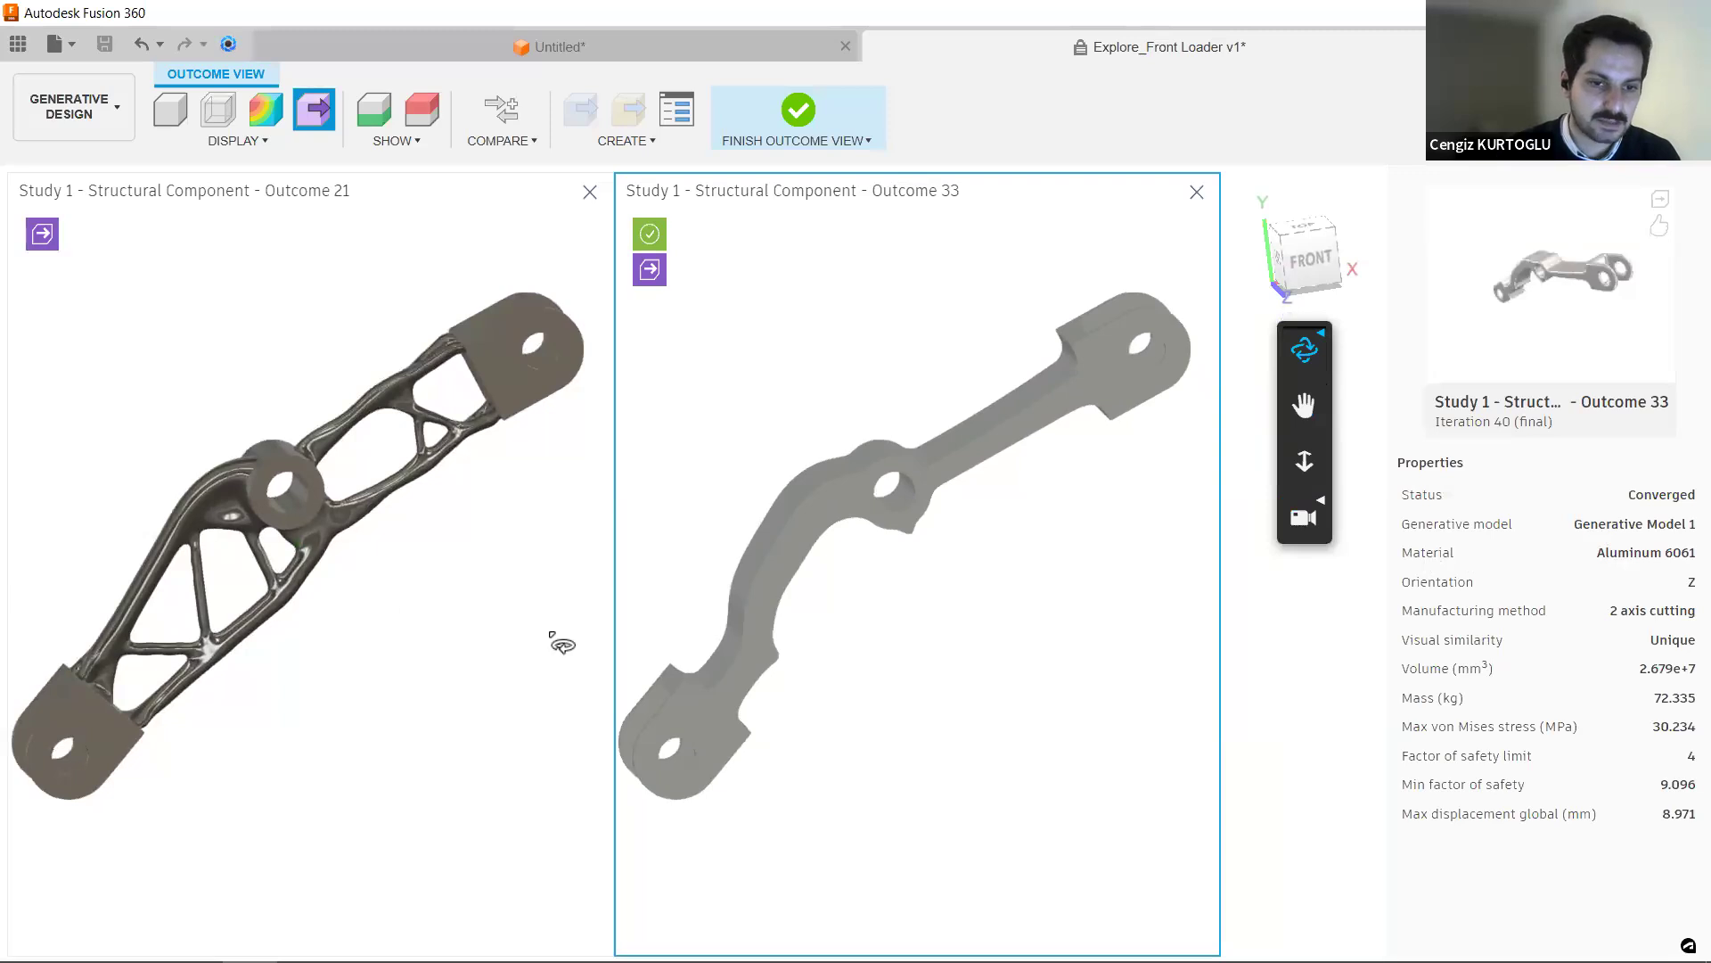
- Compare the material, mass, stress and displacement properties of Outcome 21 with those of Outcome 33
{"action": "left_click", "coordinate": [557, 642]}
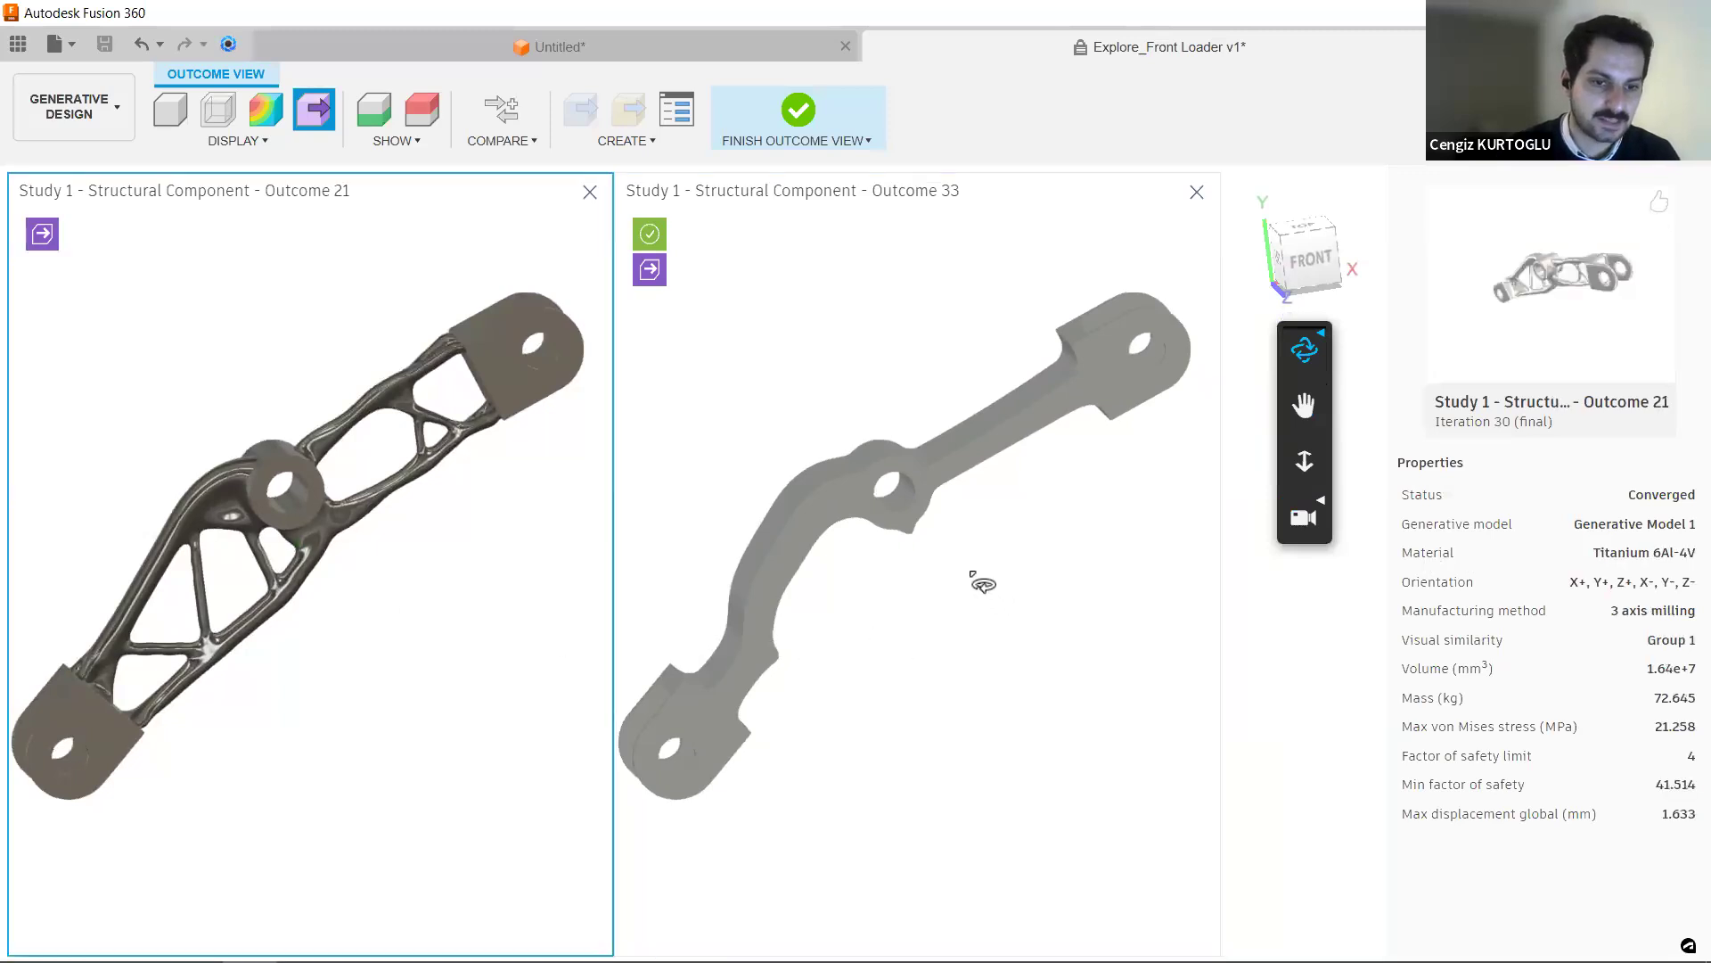
{"action": "left_click", "coordinate": [1043, 545]}
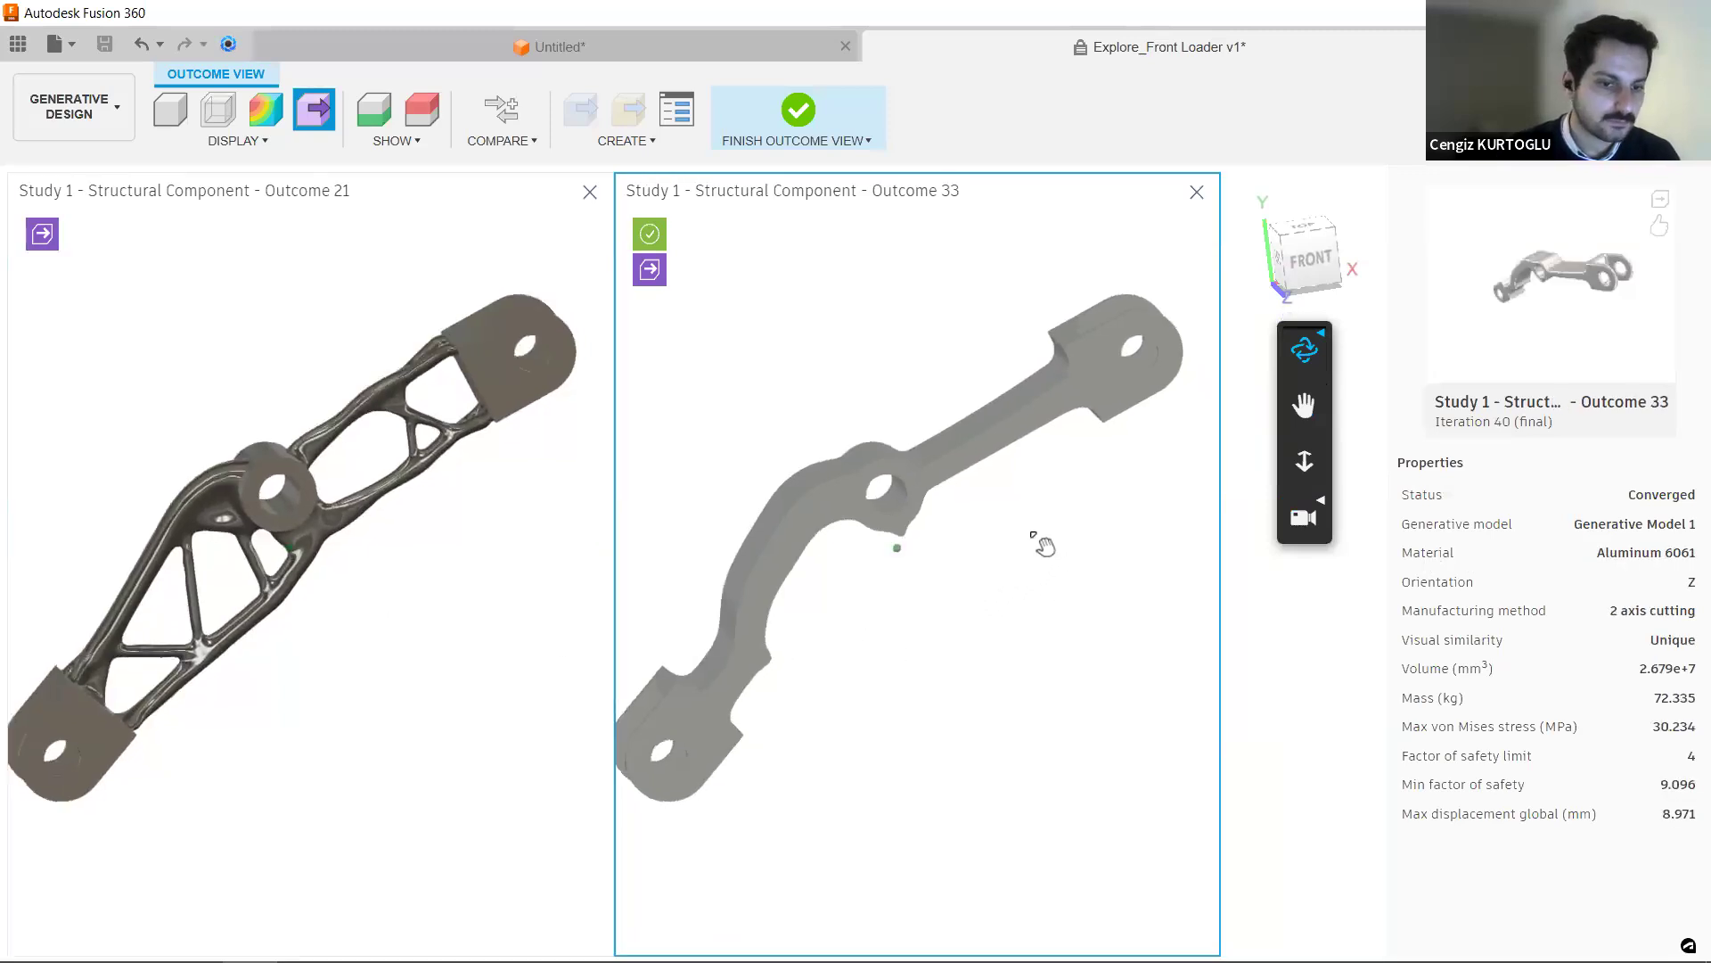
{"action": "left_click_drag", "start_coordinate": [1039, 615], "coordinate": [412, 707]}
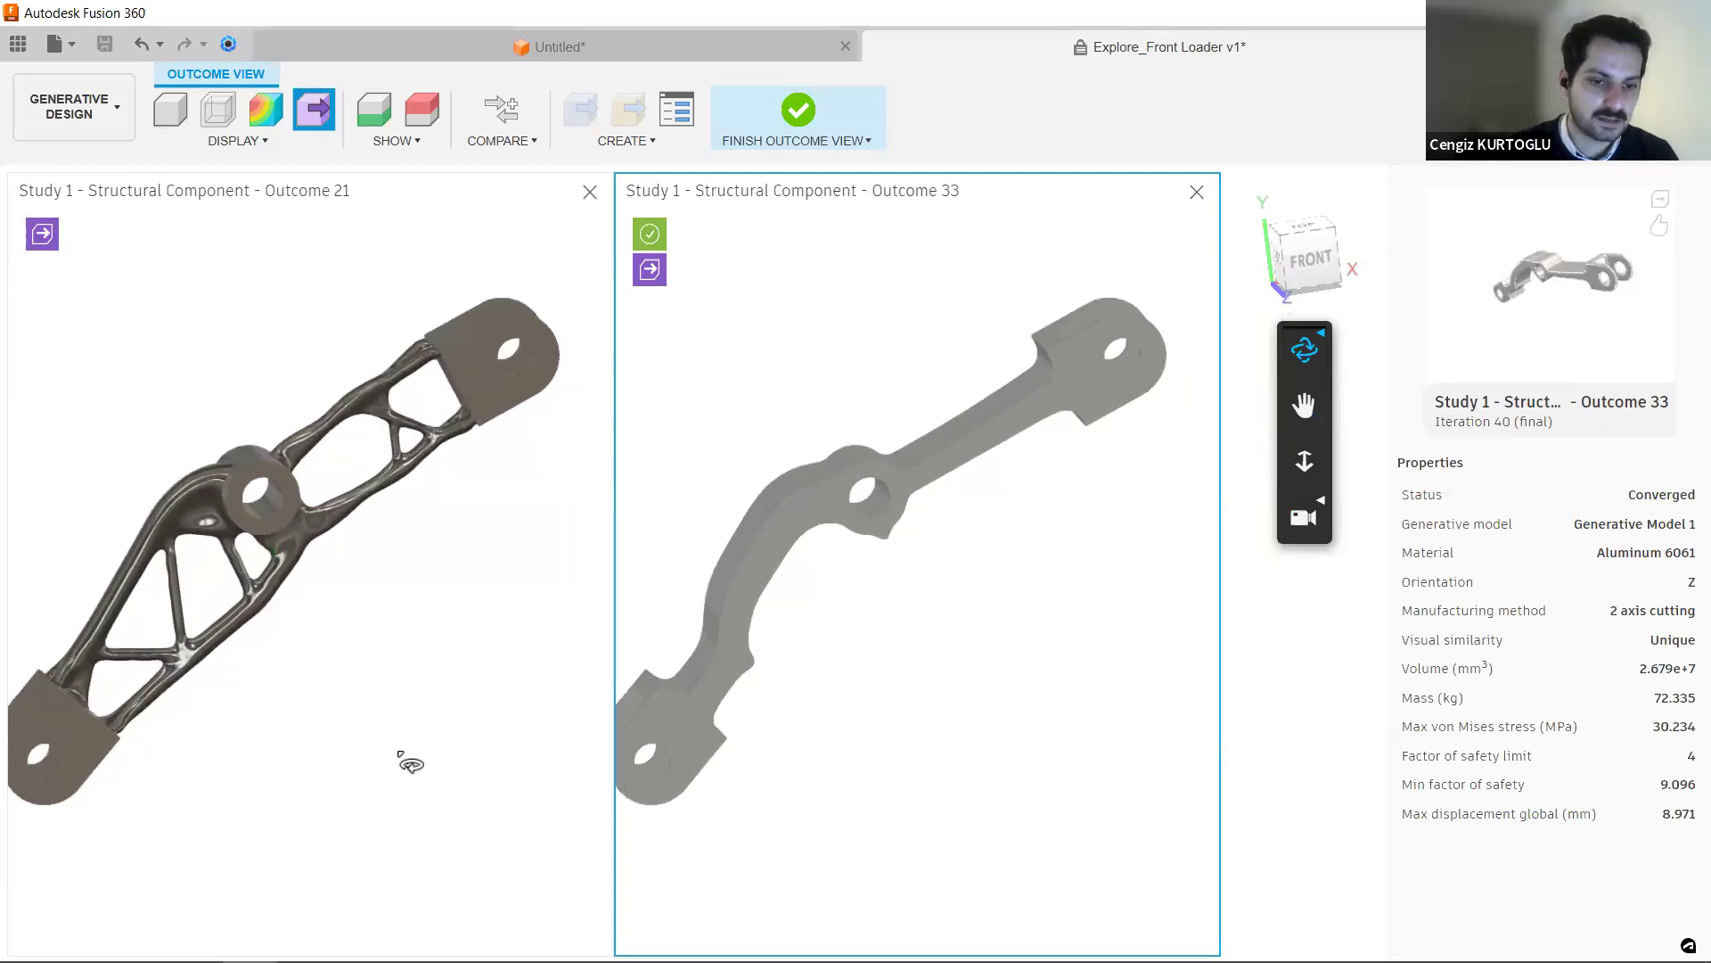
{"action": "left_click", "coordinate": [410, 762]}
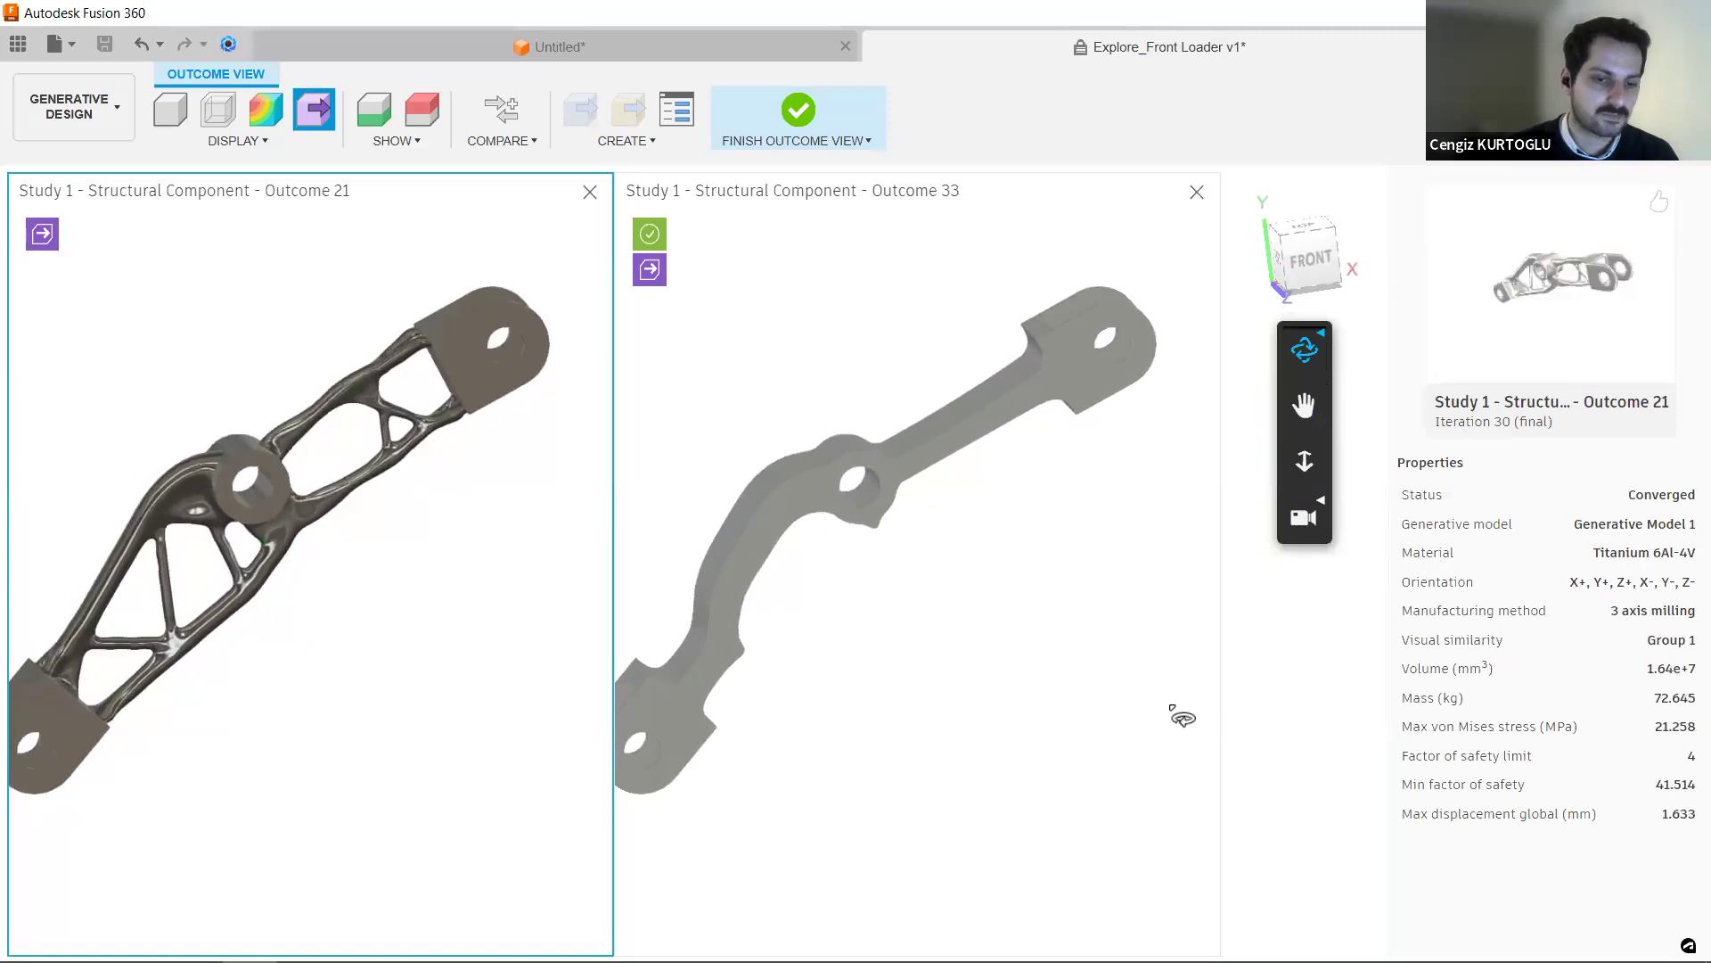
{"action": "left_click", "coordinate": [1197, 704]}
{"action": "left_click_drag", "start_coordinate": [1197, 710], "coordinate": [1031, 438]}
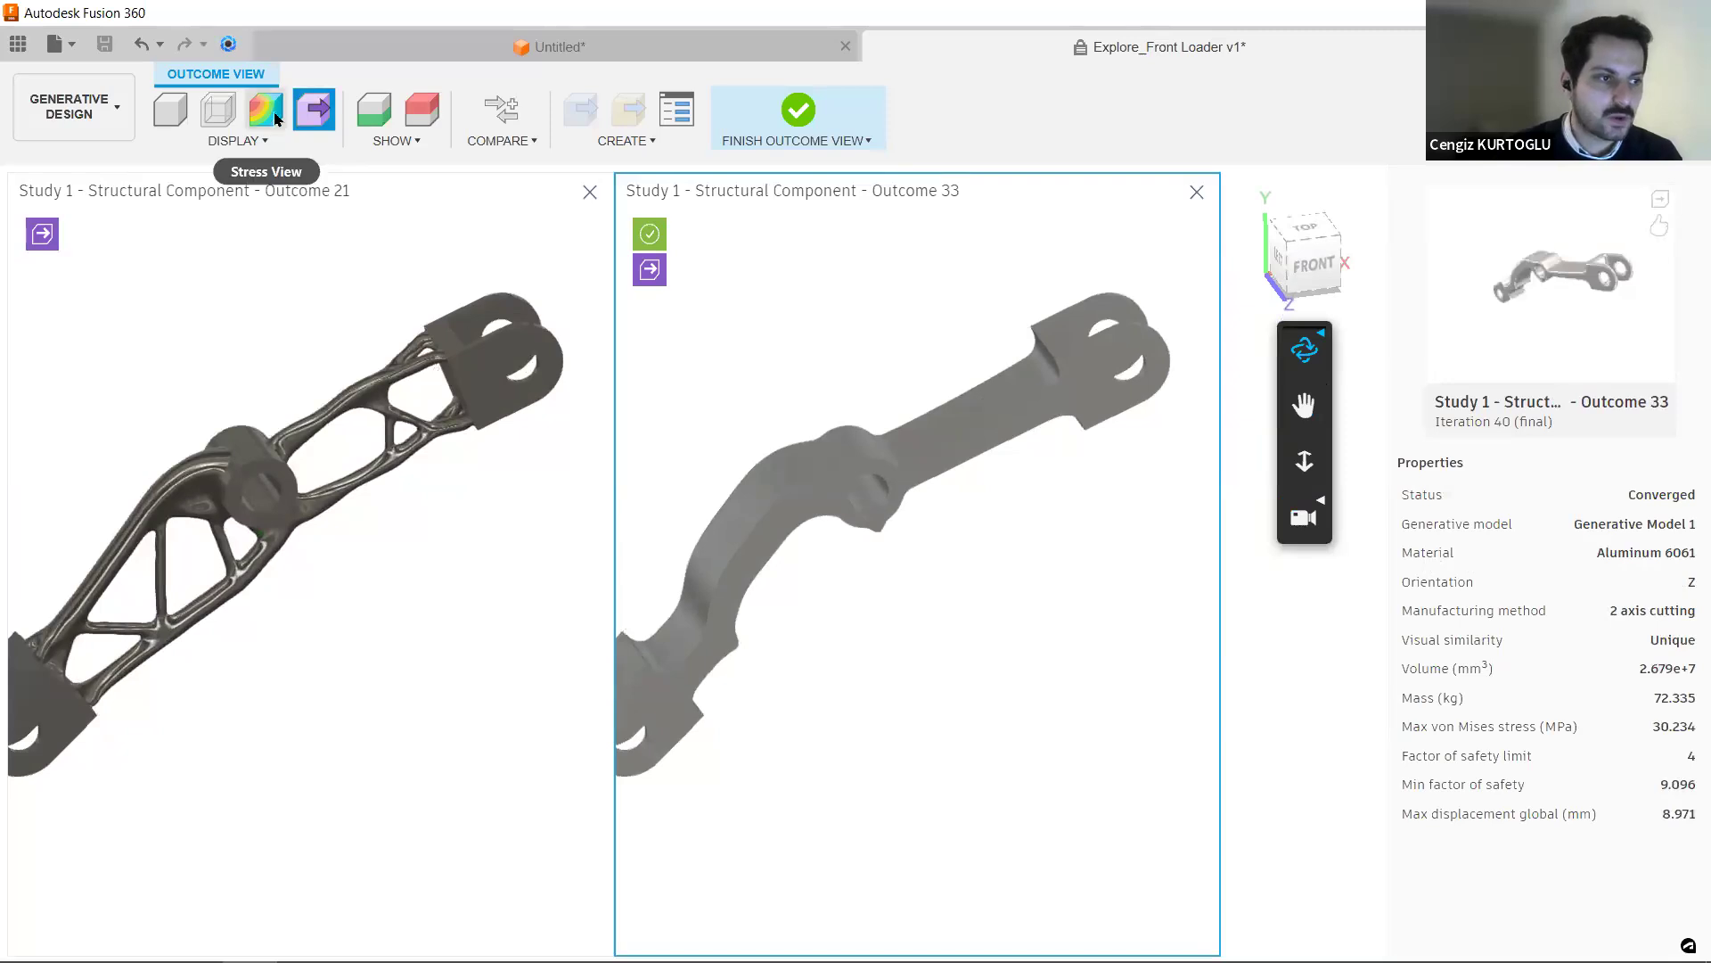
- Display Outcomes 21 and 33 in Stress View and examine how stress is distributed along both arms
{"action": "left_click", "coordinate": [276, 118]}
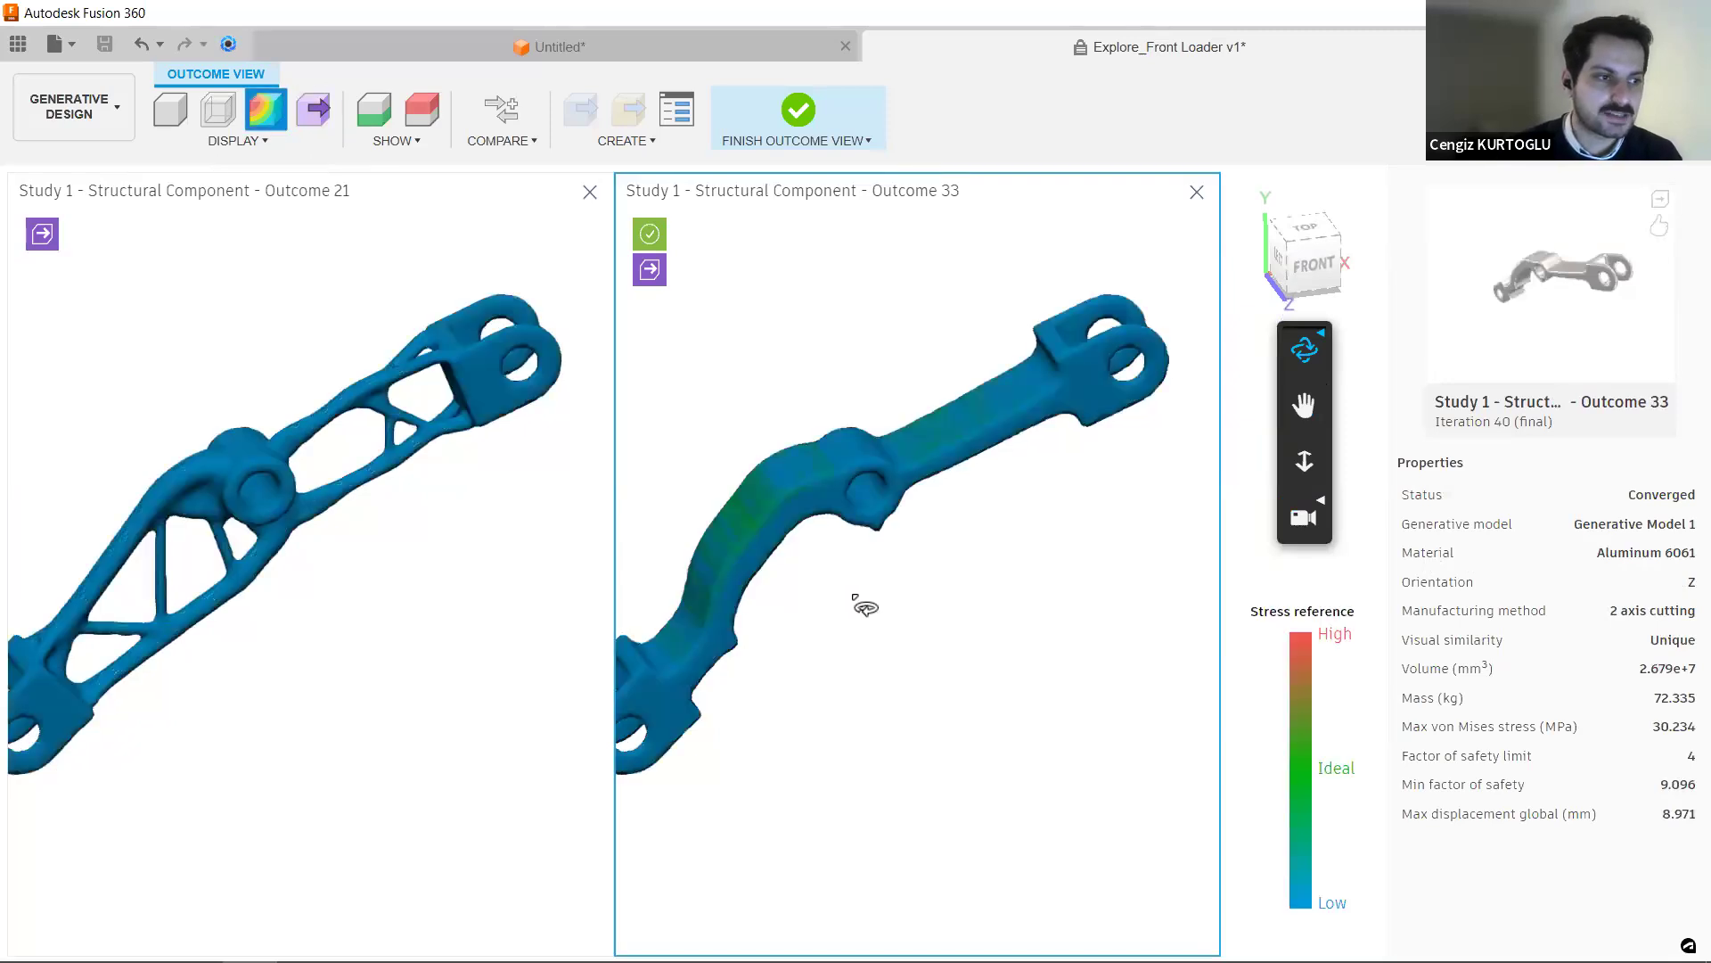
{"action": "middle_click_drag", "start_coordinate": [964, 591], "coordinate": [935, 548]}
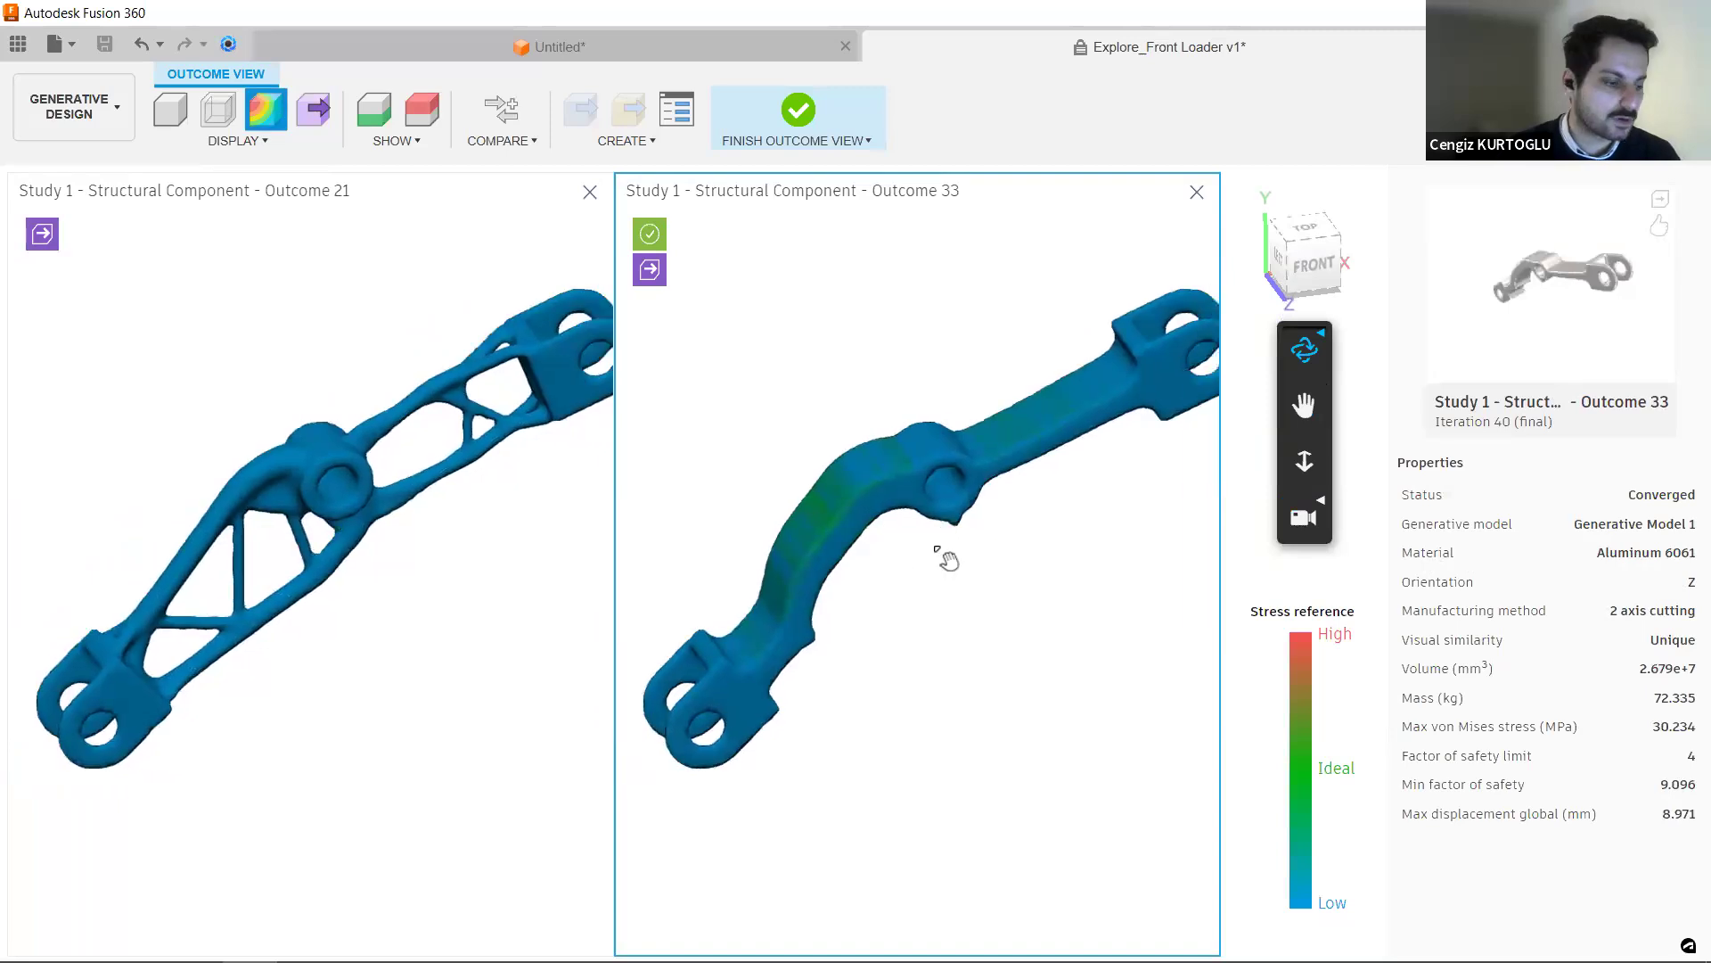
{"action": "middle_click_drag", "start_coordinate": [1043, 584], "coordinate": [865, 412], "text": "shift"}
{"action": "scroll", "coordinate": [917, 546], "scroll_direction": "up", "scroll_amount": 4}
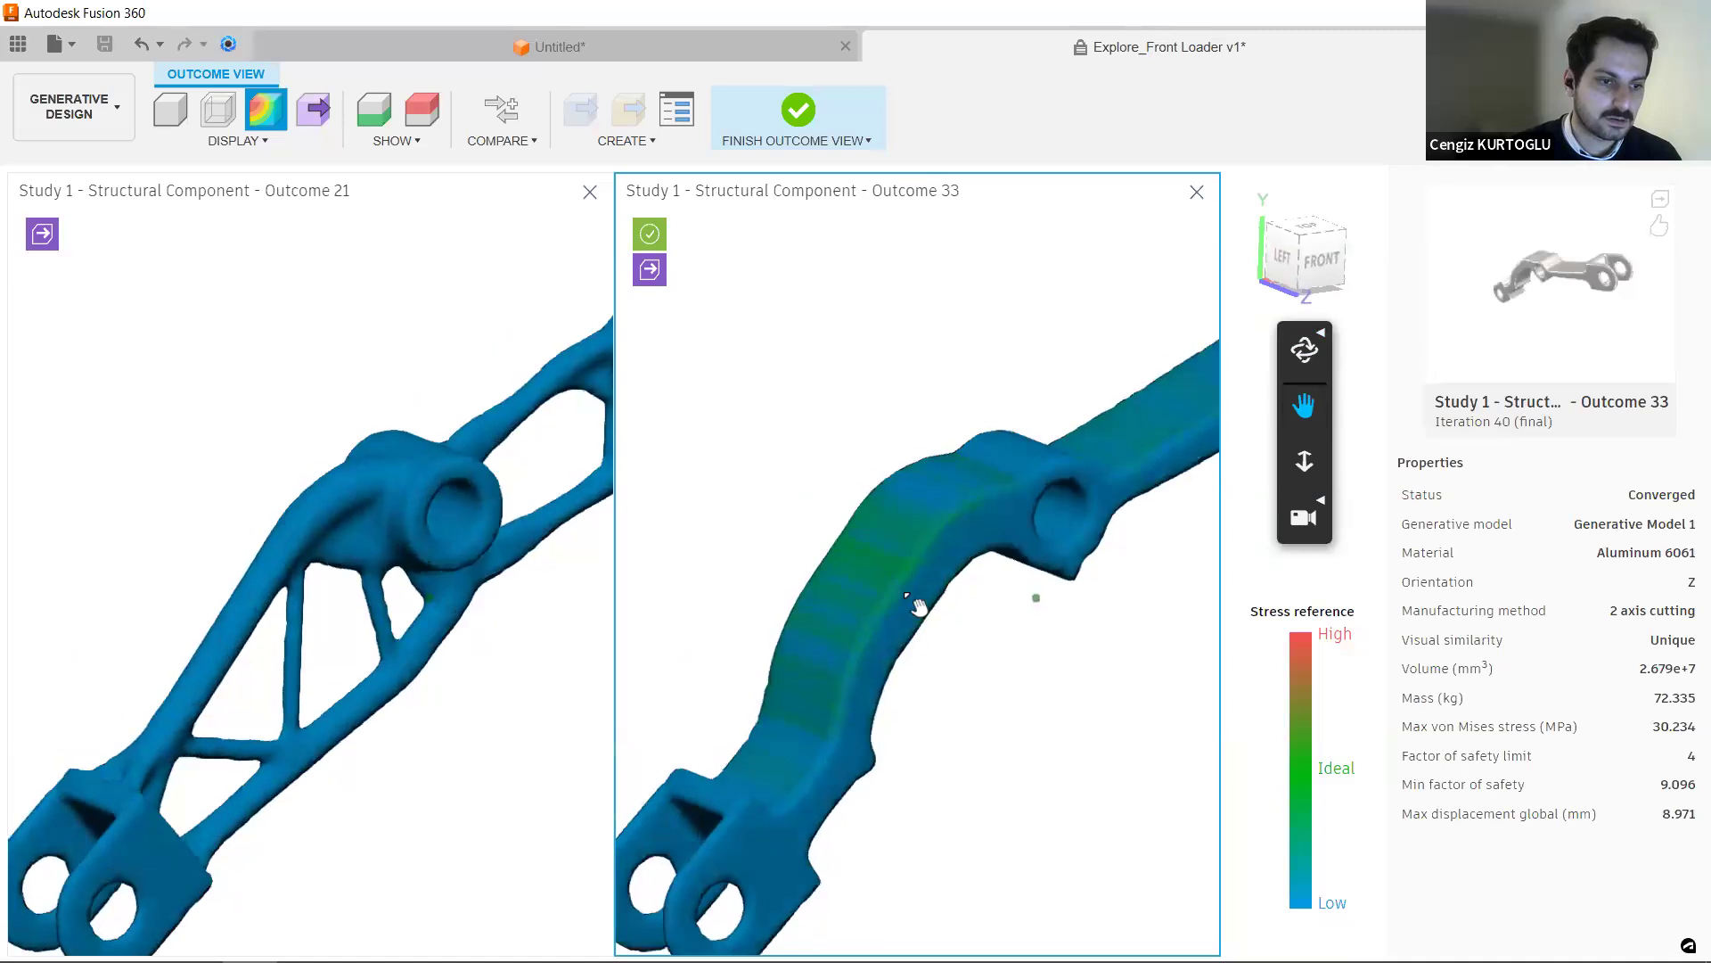
{"action": "middle_click_drag", "start_coordinate": [1065, 748], "coordinate": [785, 700], "text": "shift"}
{"action": "scroll", "coordinate": [939, 692], "scroll_direction": "down", "scroll_amount": 3}
{"action": "middle_click_drag", "start_coordinate": [1013, 691], "coordinate": [1002, 497], "text": "shift"}
{"action": "scroll", "coordinate": [1069, 546], "scroll_direction": "up", "scroll_amount": 3}
{"action": "middle_click_drag", "start_coordinate": [1136, 547], "coordinate": [1175, 546], "text": "shift"}
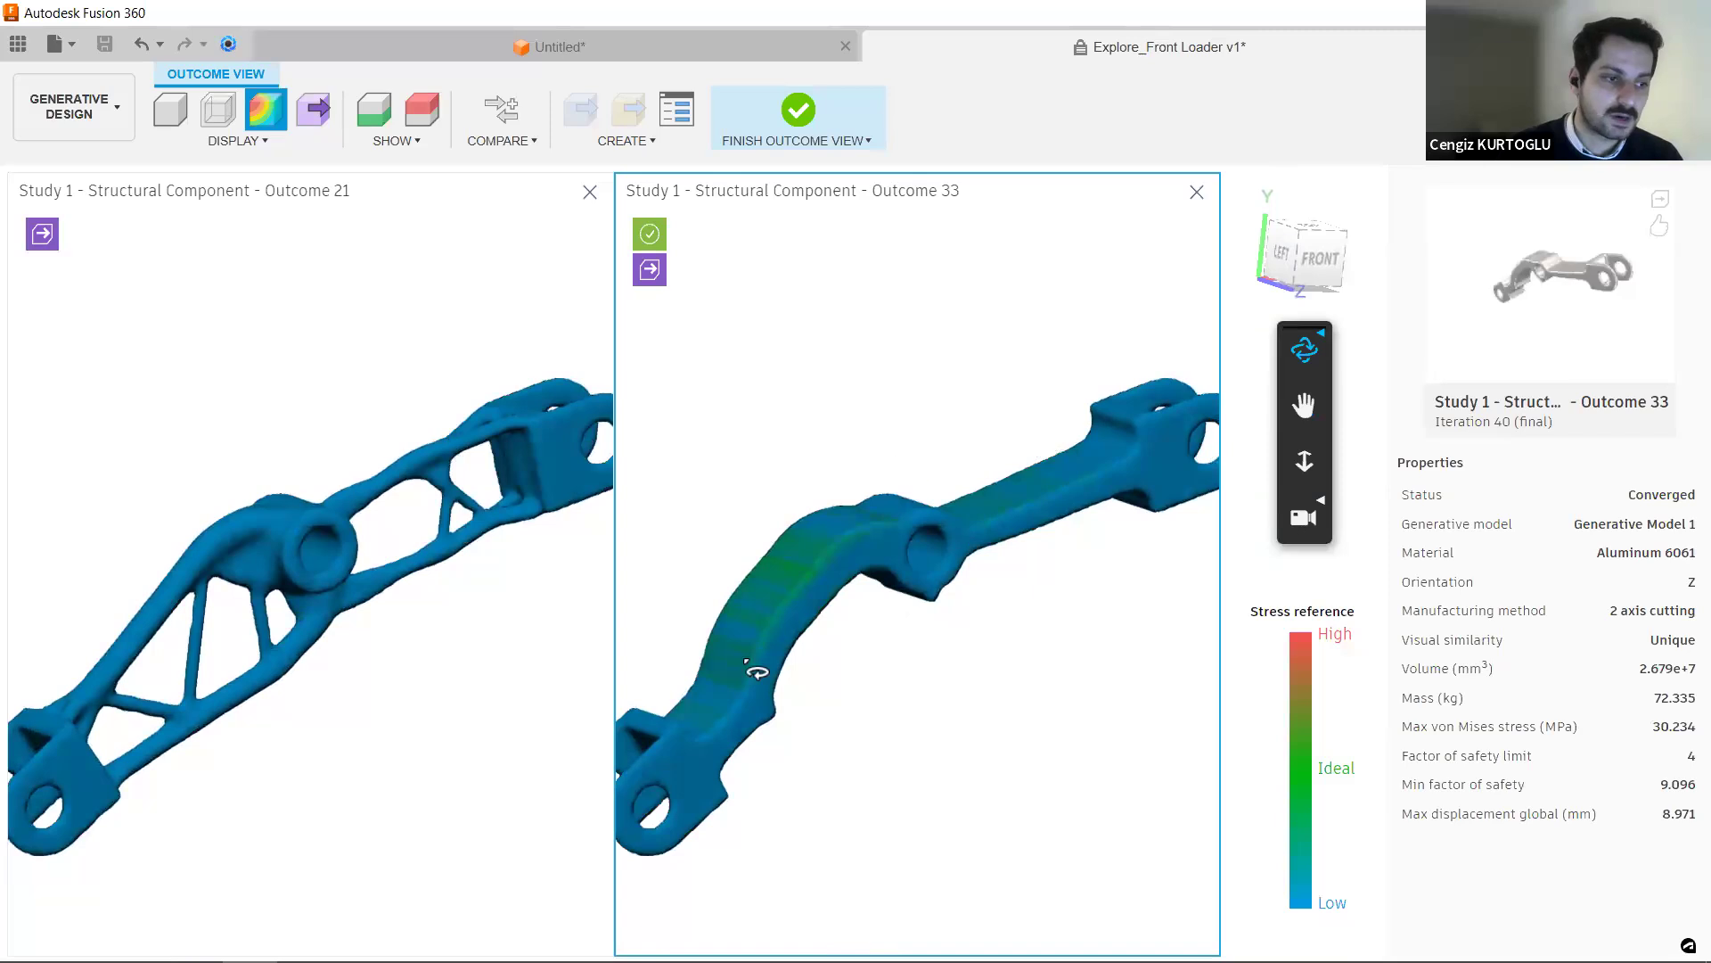
{"action": "left_click_drag", "start_coordinate": [853, 573], "coordinate": [927, 557]}
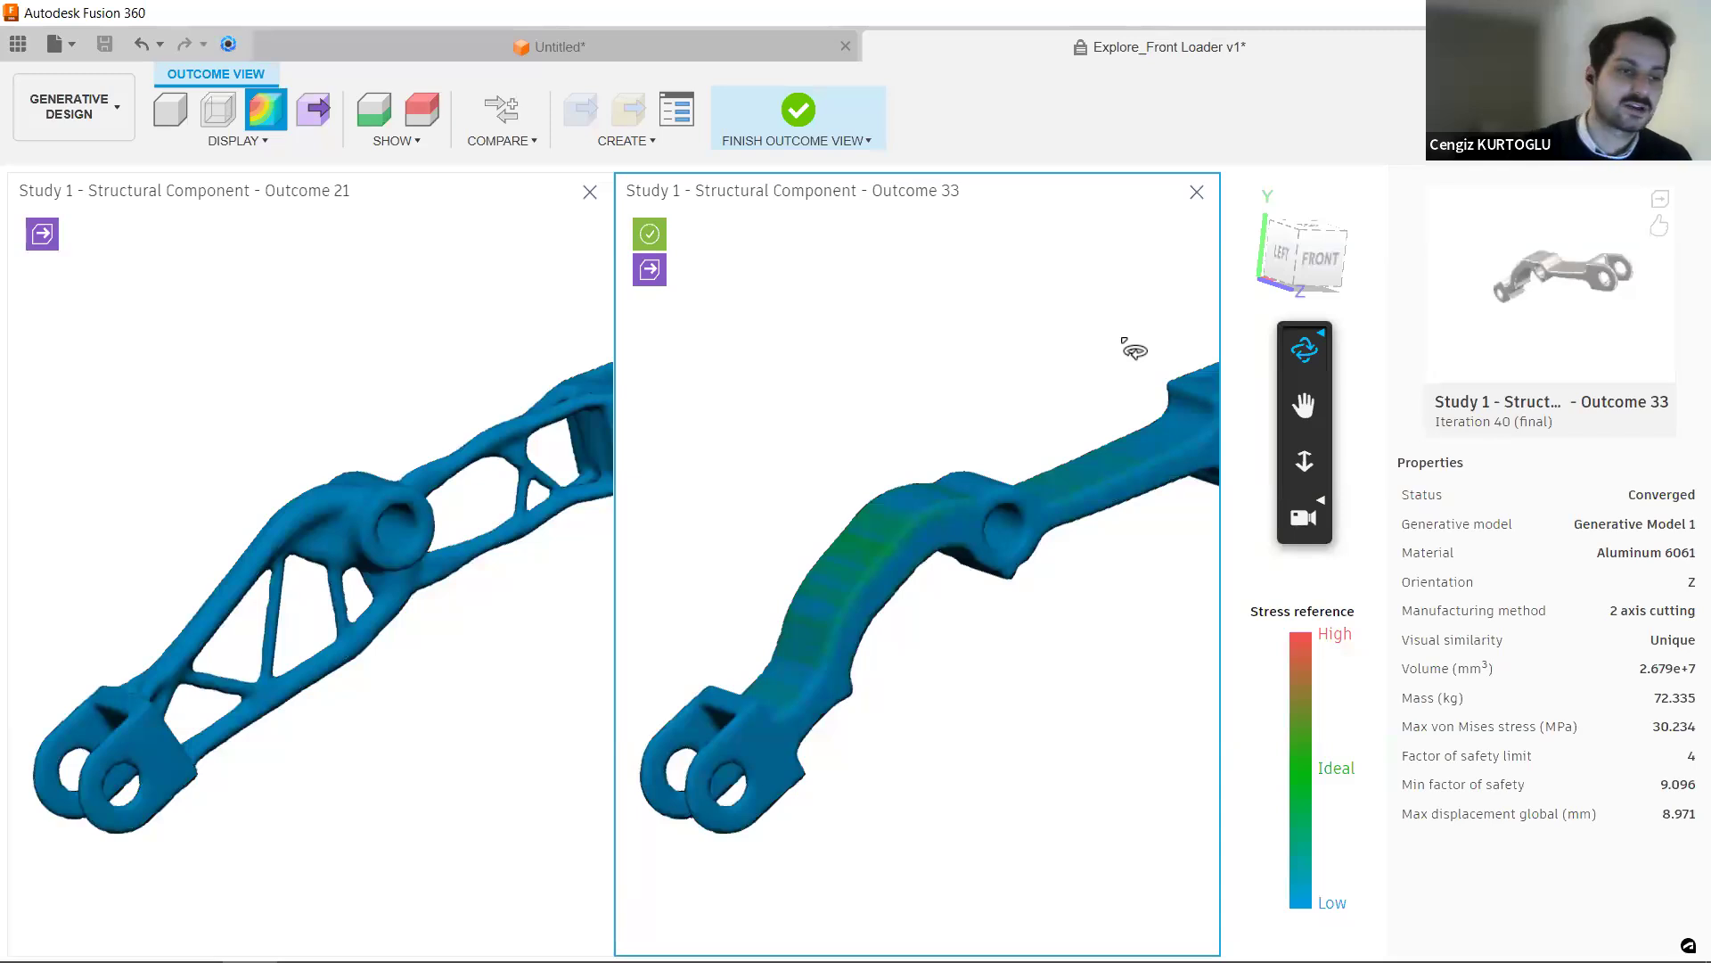
- Take Outcome 33 out of the comparison and inspect the stress distribution of Outcome 21 on its own
{"action": "left_click", "coordinate": [1199, 192]}
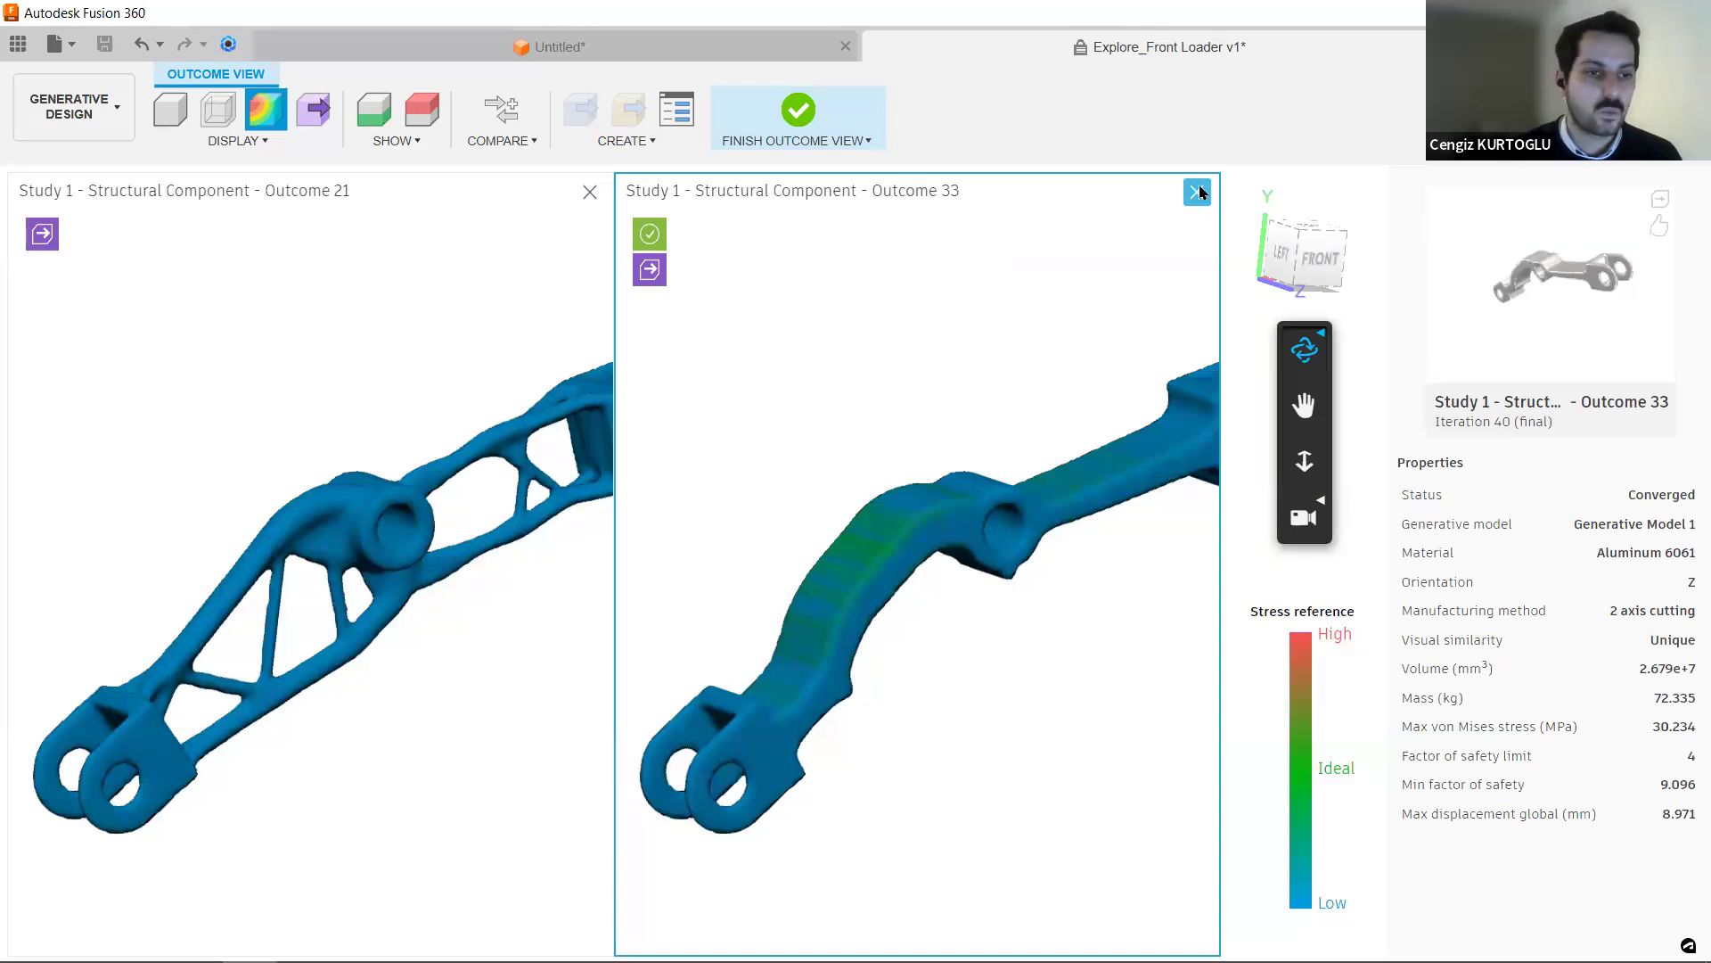
{"action": "left_click", "coordinate": [1199, 192]}
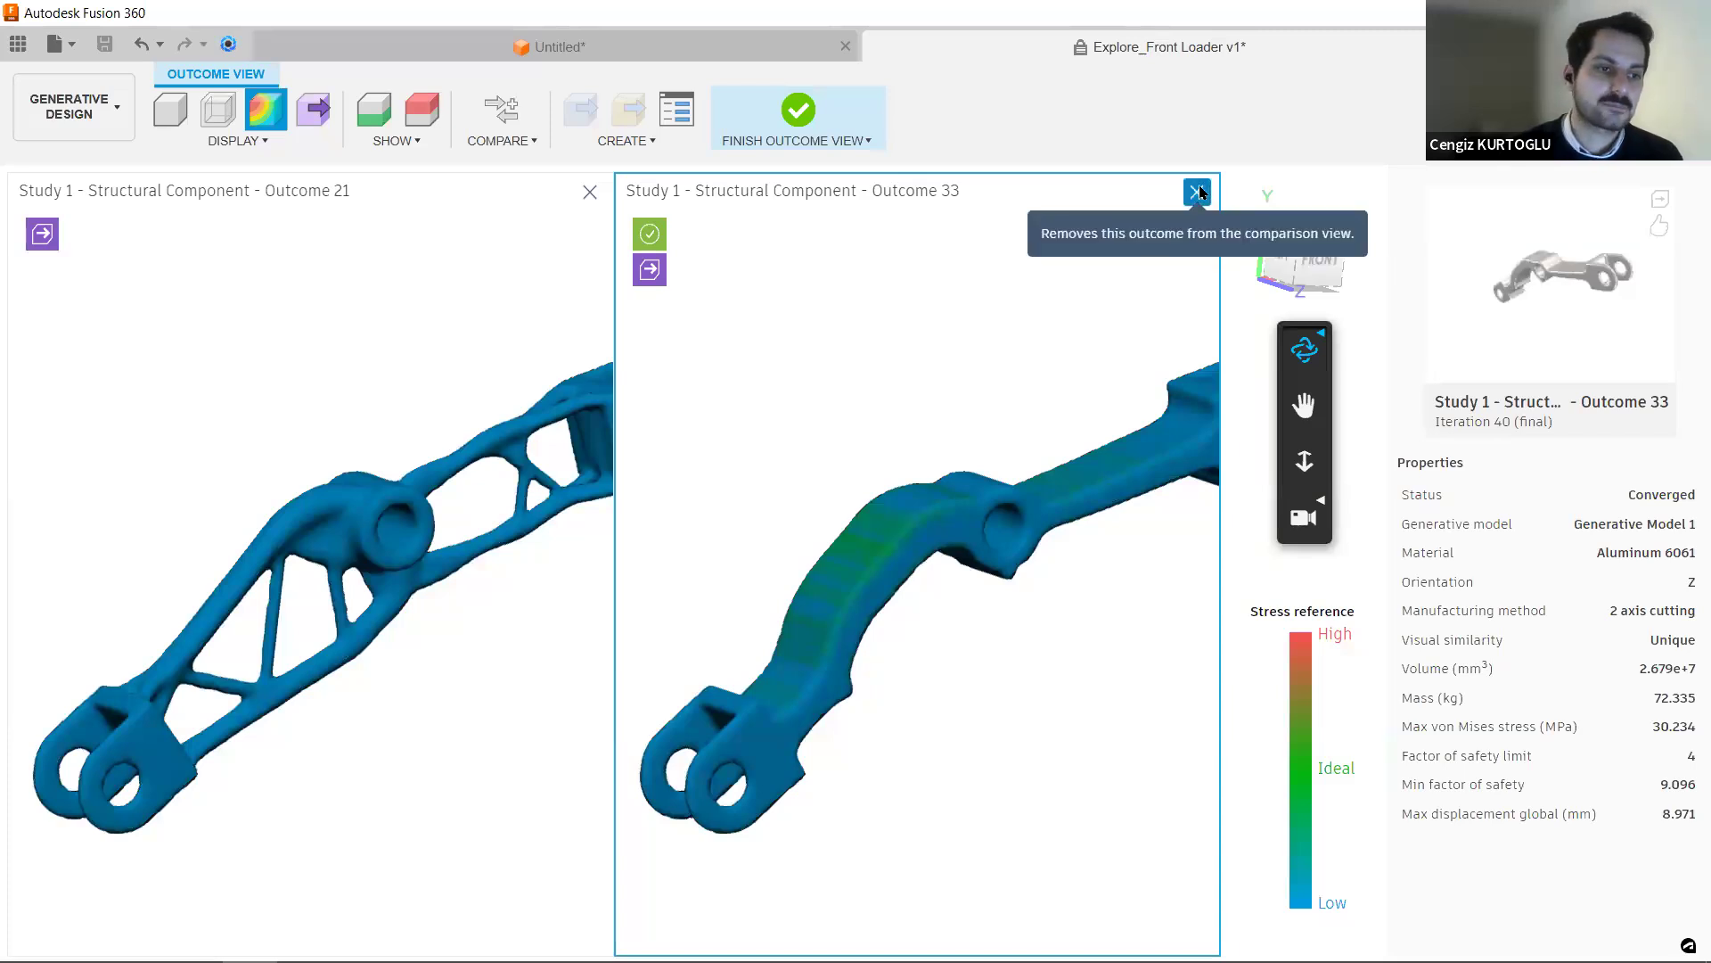
{"action": "left_click_drag", "start_coordinate": [925, 547], "coordinate": [1001, 512]}
{"action": "left_click_drag", "start_coordinate": [891, 580], "coordinate": [941, 526]}
{"action": "middle_click_drag", "start_coordinate": [843, 470], "coordinate": [759, 422]}
{"action": "scroll", "coordinate": [759, 423], "scroll_direction": "up", "scroll_amount": 3}
{"action": "middle_click_drag", "start_coordinate": [651, 463], "coordinate": [1163, 421], "text": "shift"}
{"action": "scroll", "coordinate": [1163, 421], "scroll_direction": "down", "scroll_amount": 5}
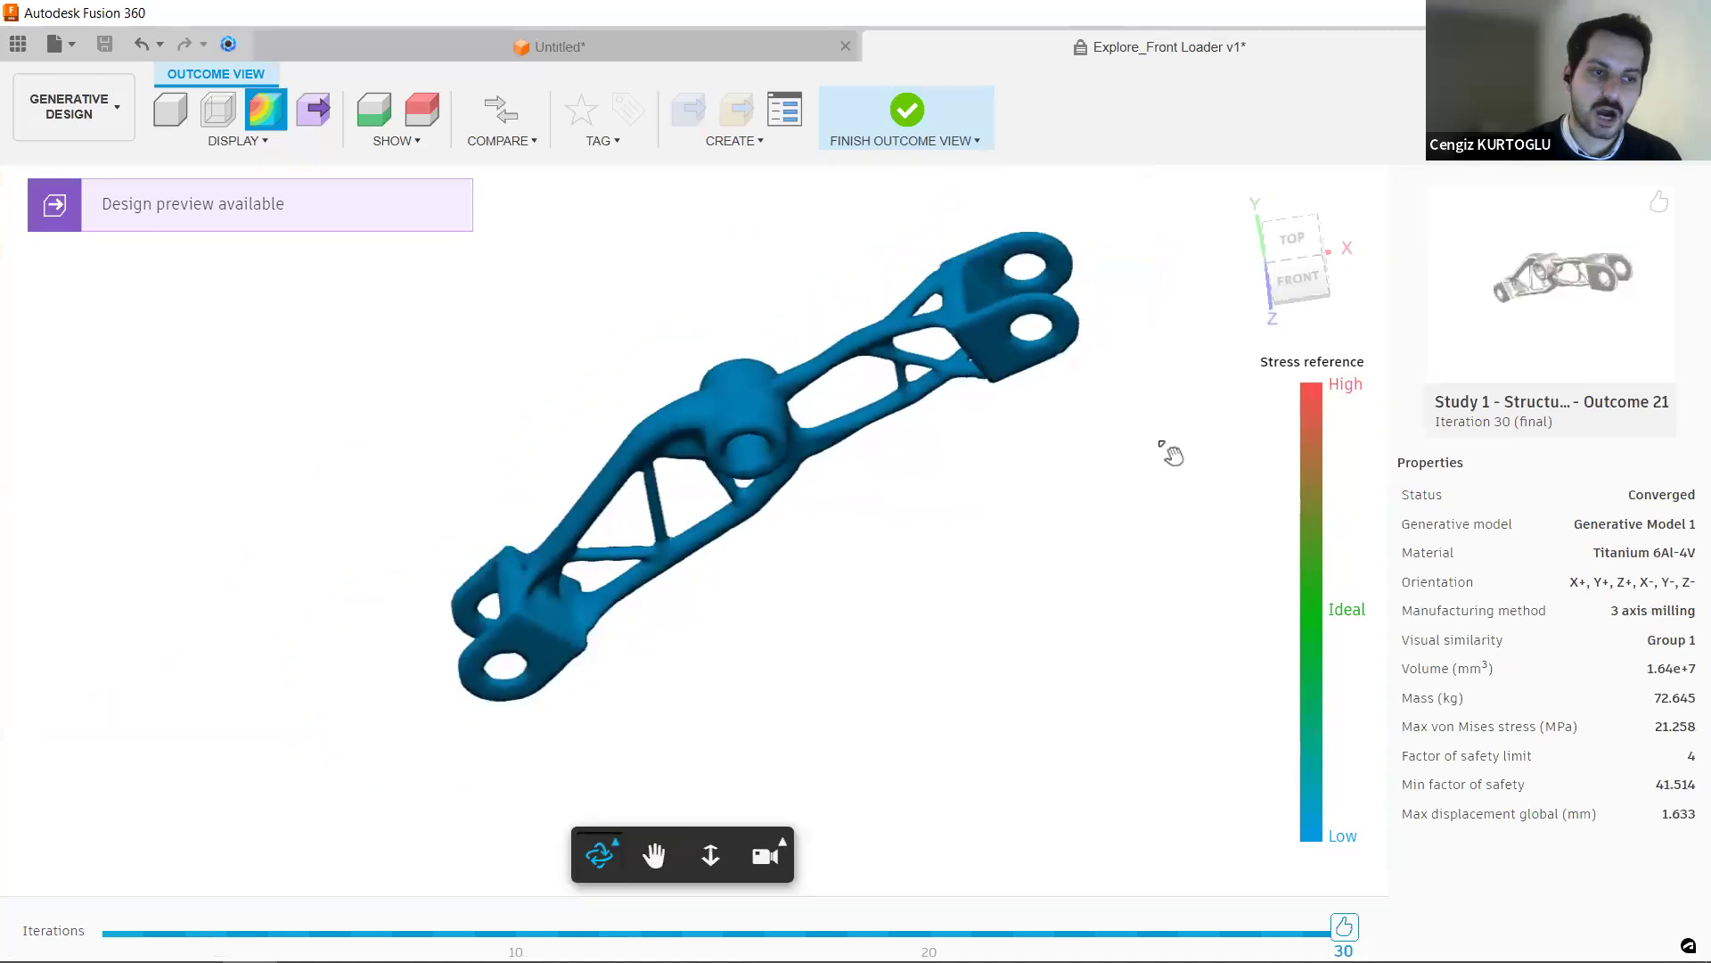
- Review the shape evolution of Outcome 21 by going back to iteration 10 and returning to iteration 30
{"action": "middle_click_drag", "start_coordinate": [996, 359], "coordinate": [1058, 360], "text": "shift"}
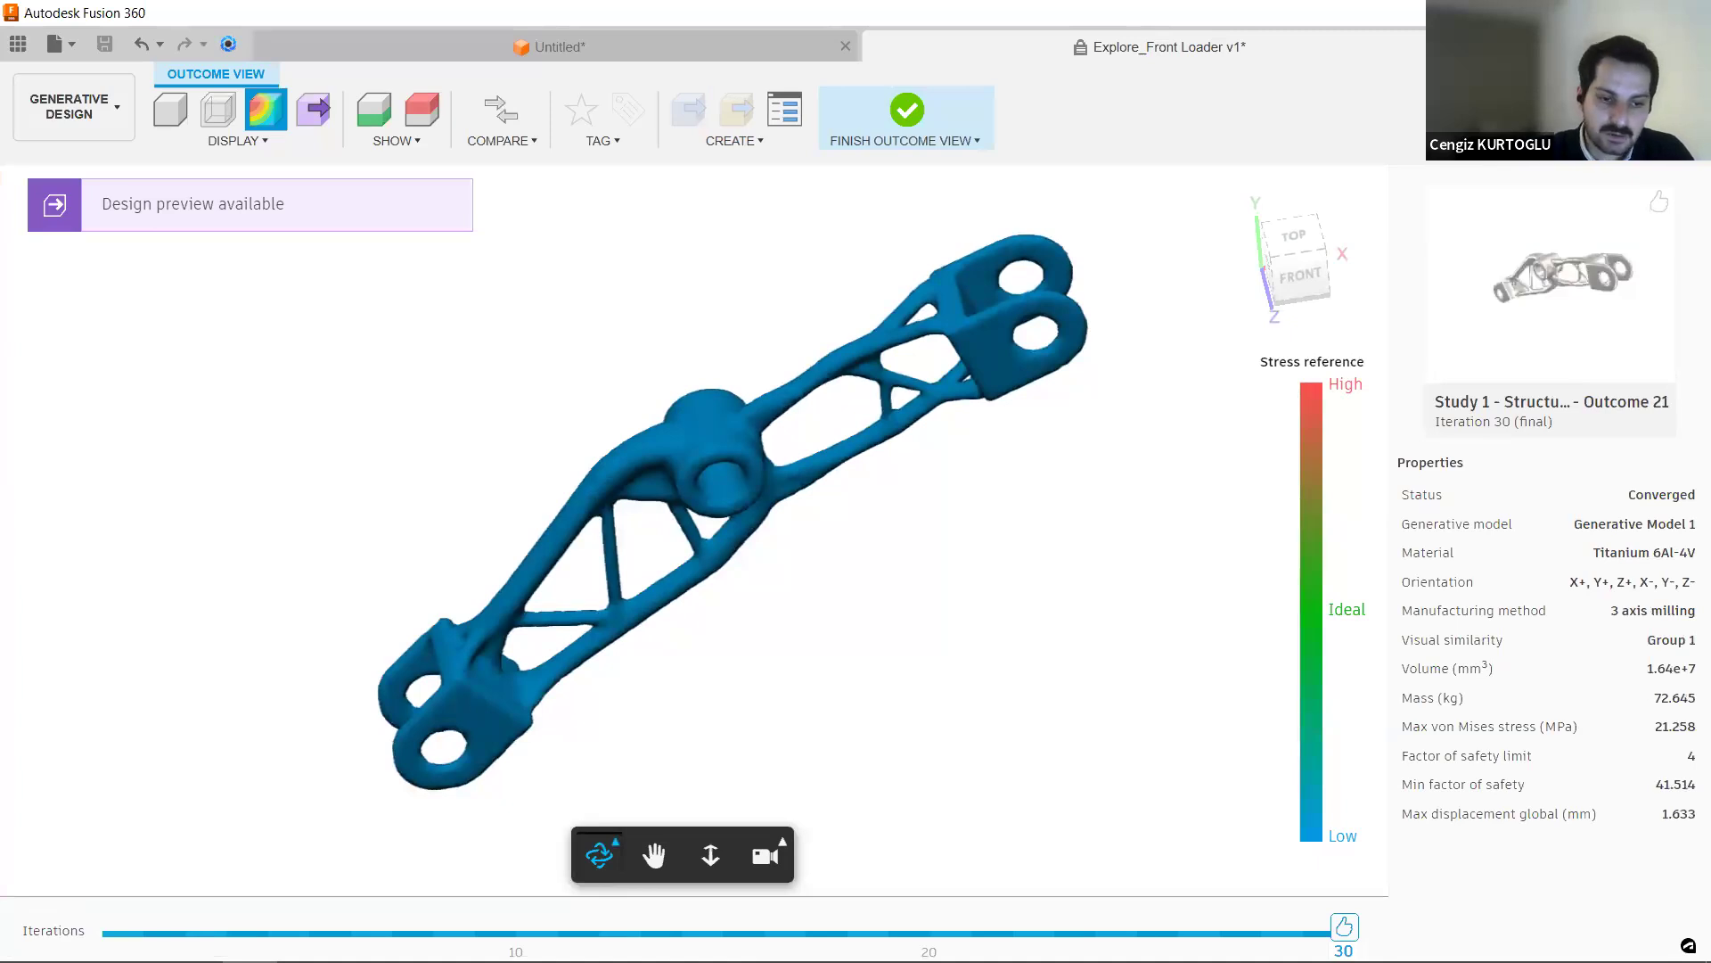
{"action": "left_click_drag", "start_coordinate": [1344, 932], "coordinate": [515, 932]}
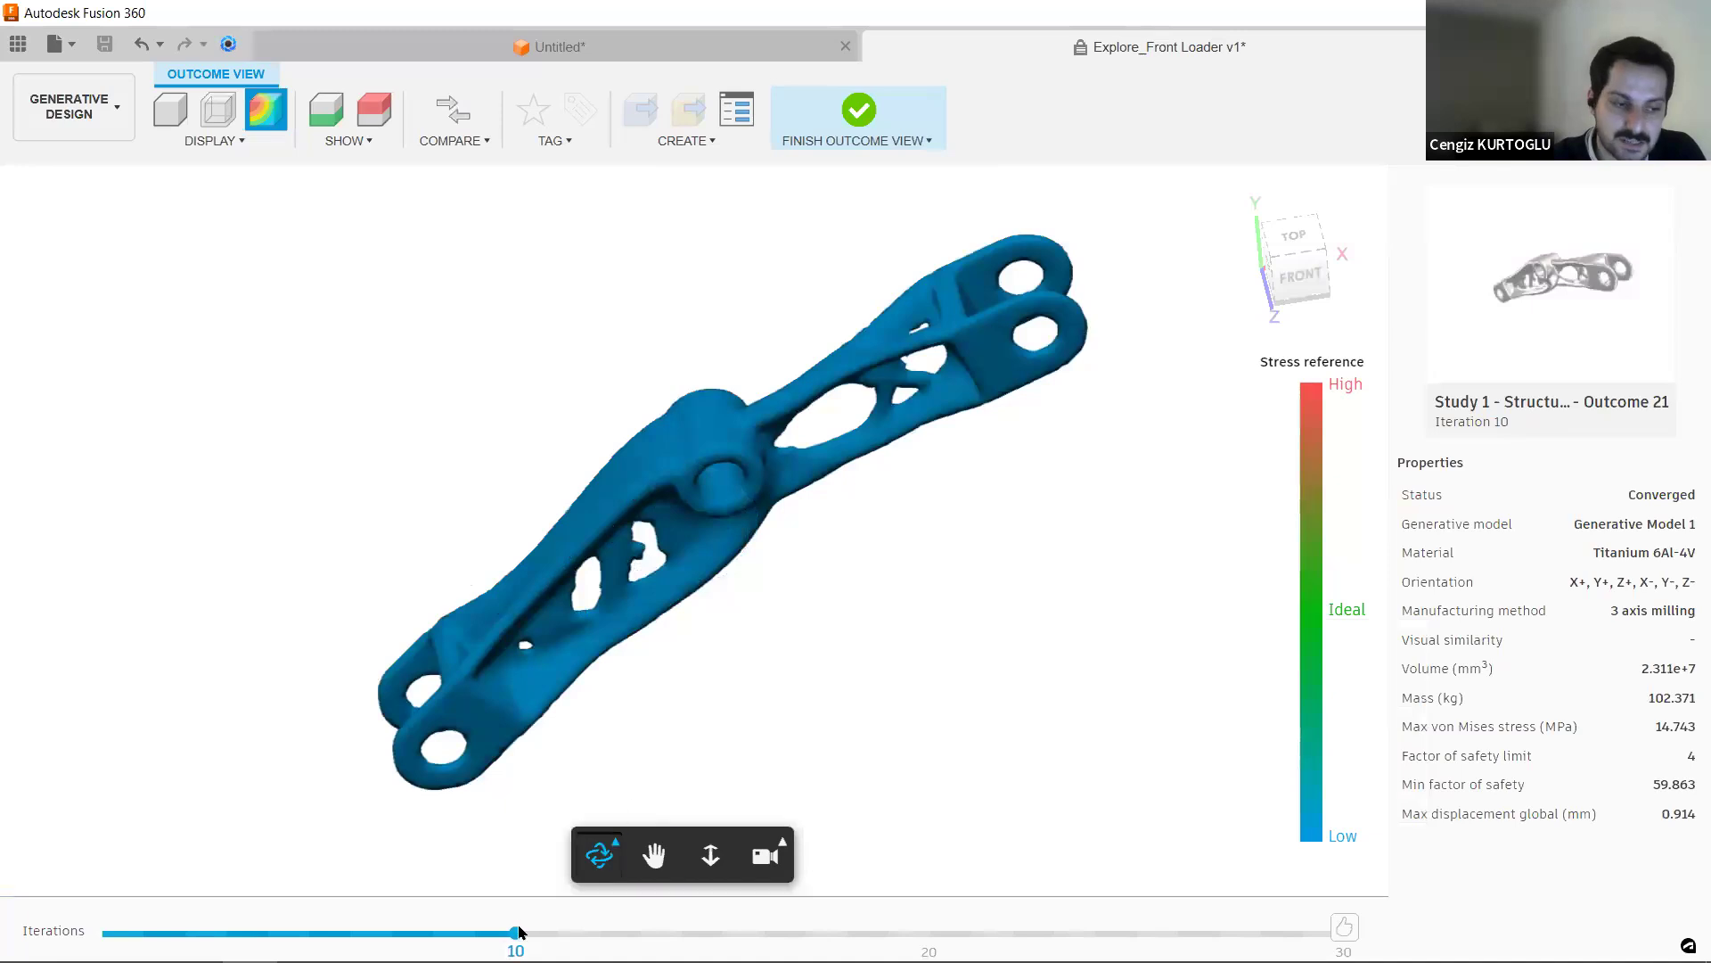
{"action": "left_click_drag", "start_coordinate": [517, 933], "coordinate": [1344, 933]}
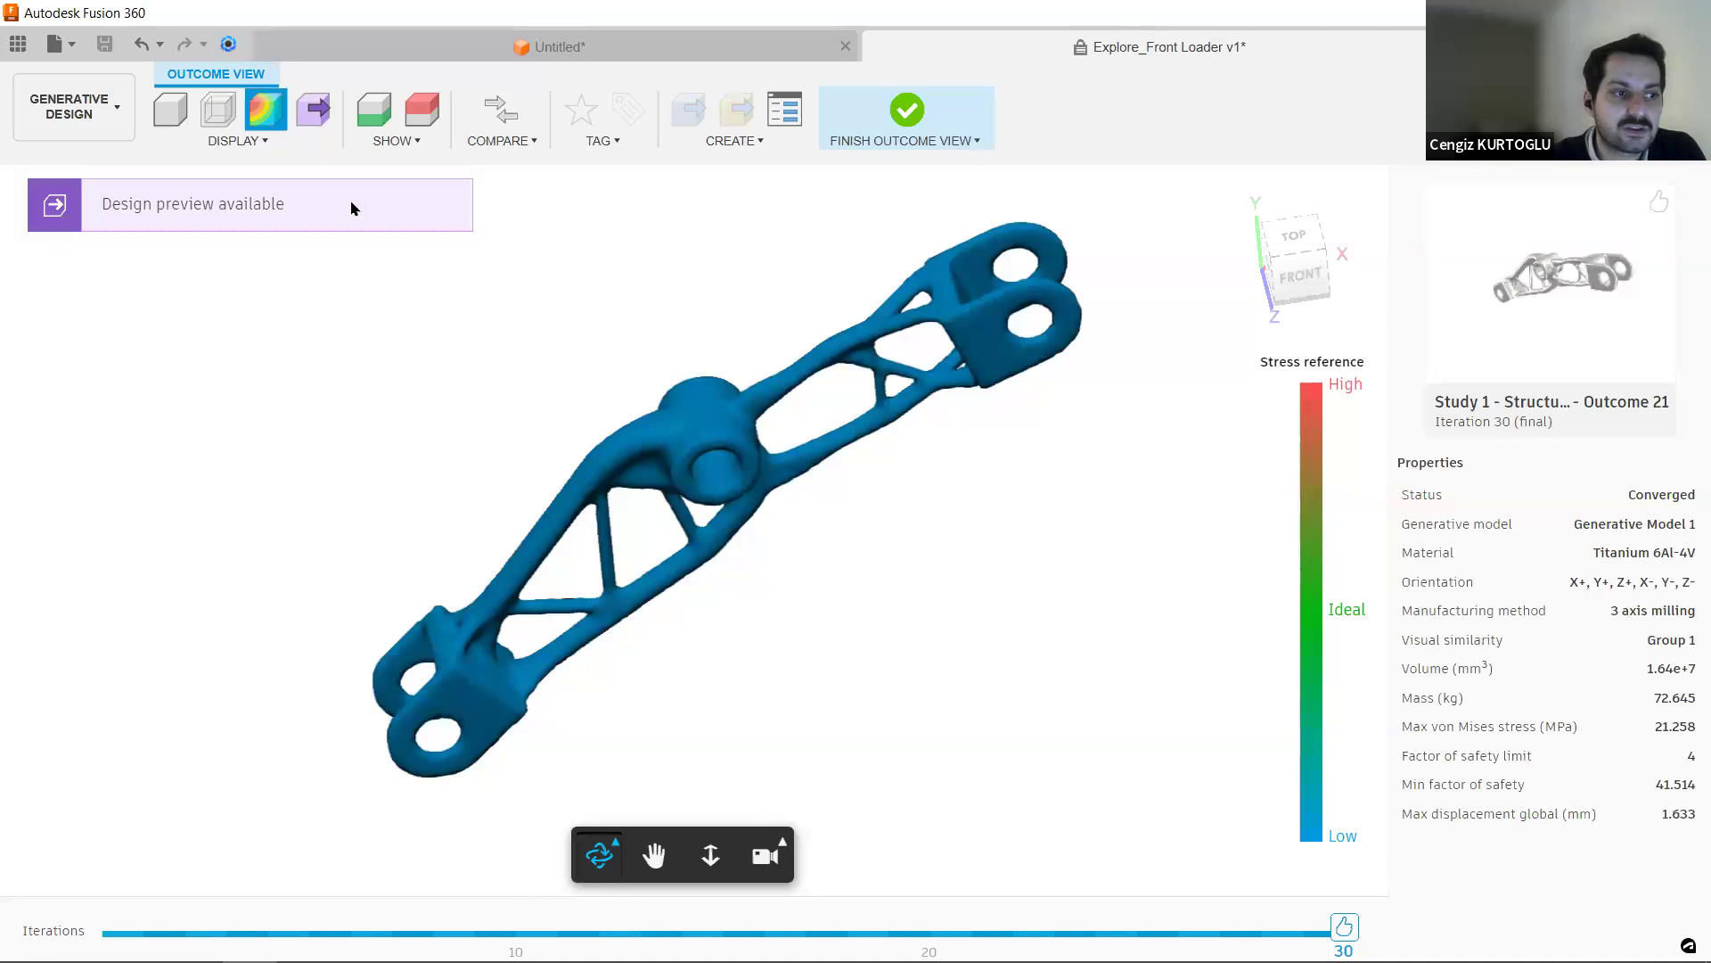
- Check the options for creating a design from Outcome 21 and show its design preview
{"action": "left_click", "coordinate": [726, 145]}
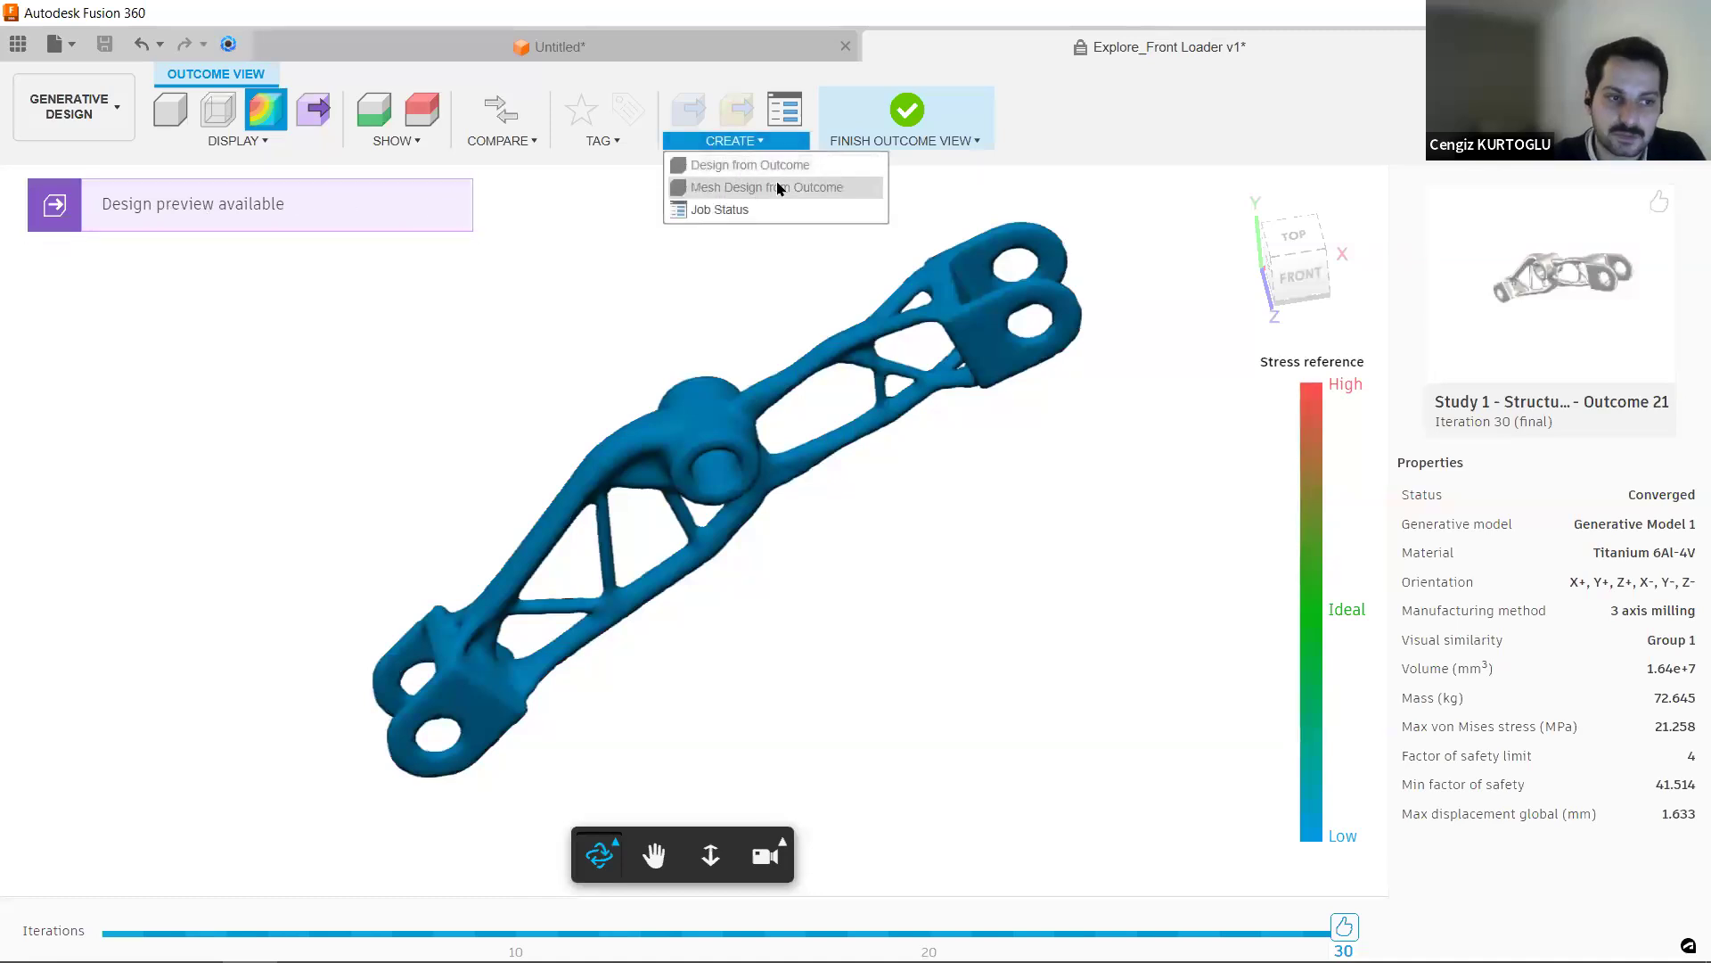
{"action": "left_click", "coordinate": [290, 199]}
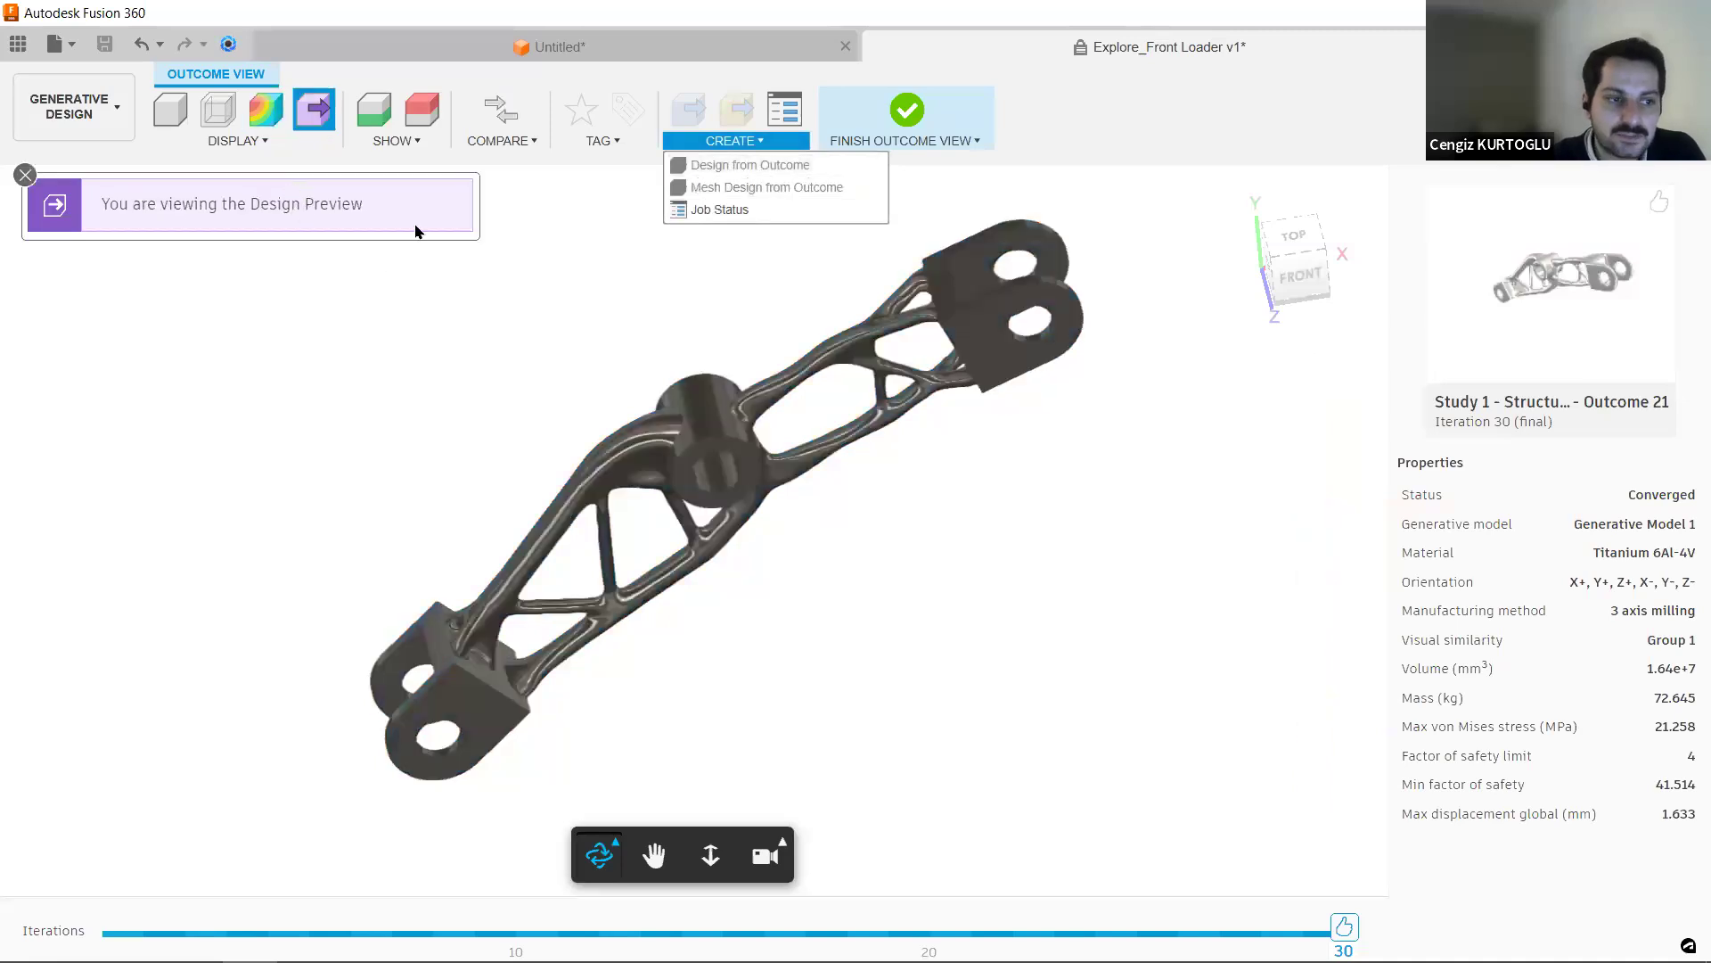
{"action": "left_click", "coordinate": [310, 228]}
{"action": "left_click", "coordinate": [309, 229]}
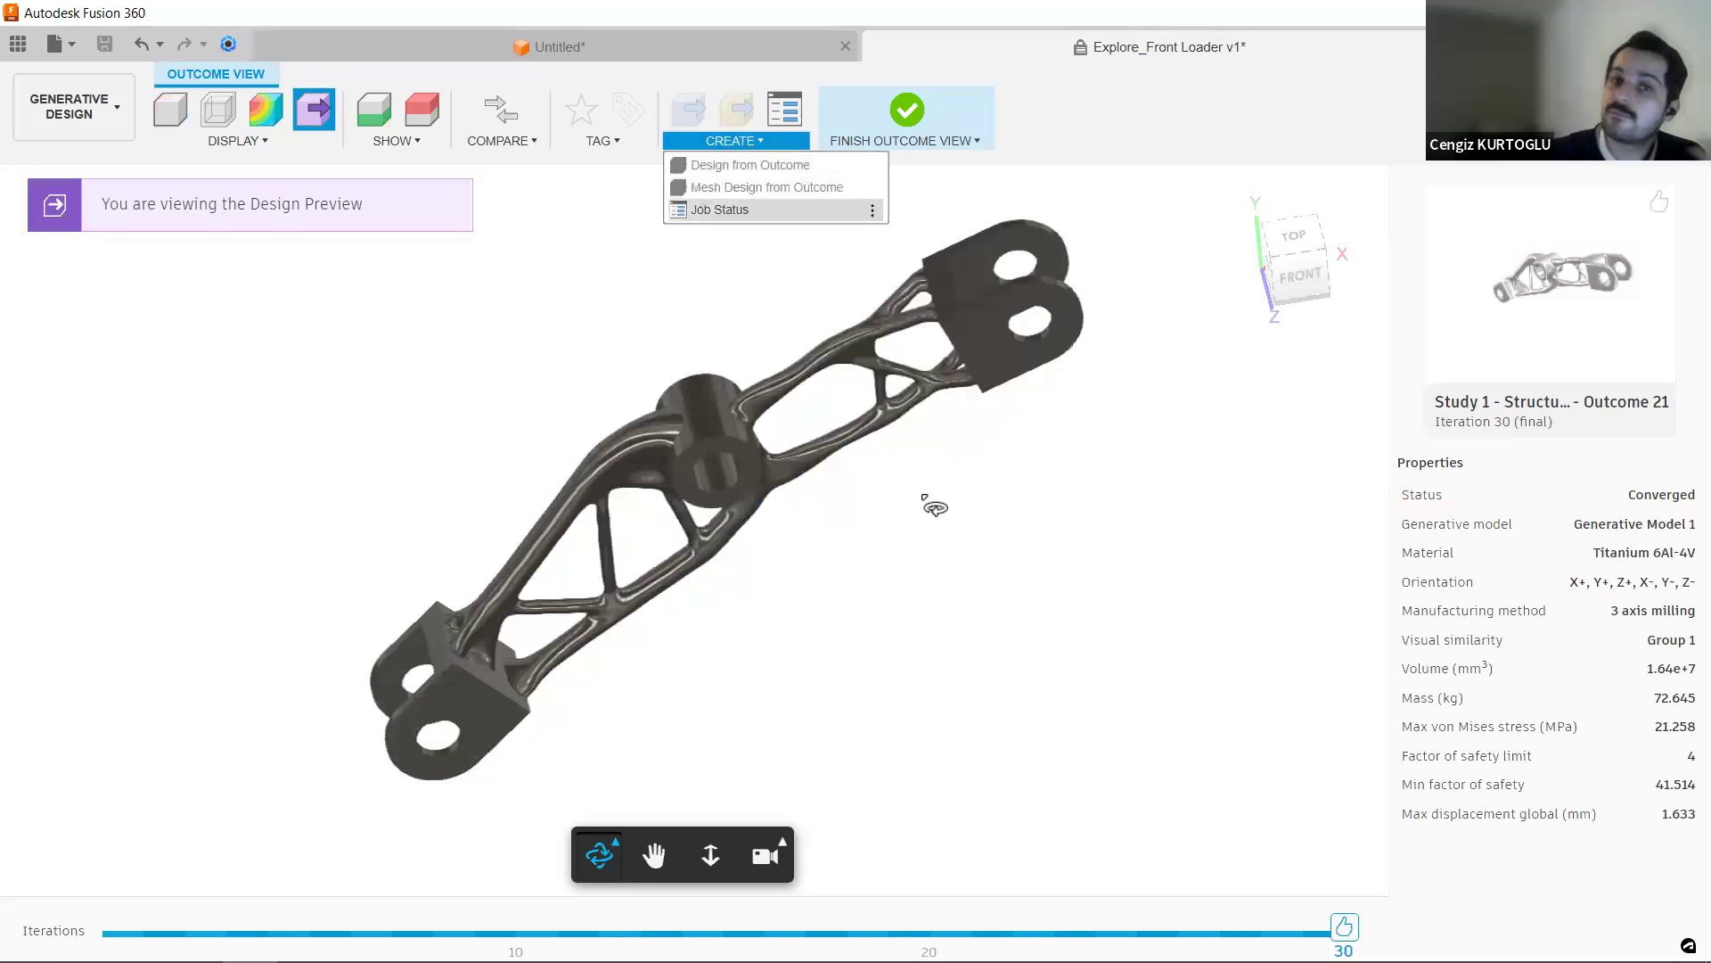
- Finish the outcome view and go from the Generative Design Samples project to My Recent Data
{"action": "left_click", "coordinate": [906, 105]}
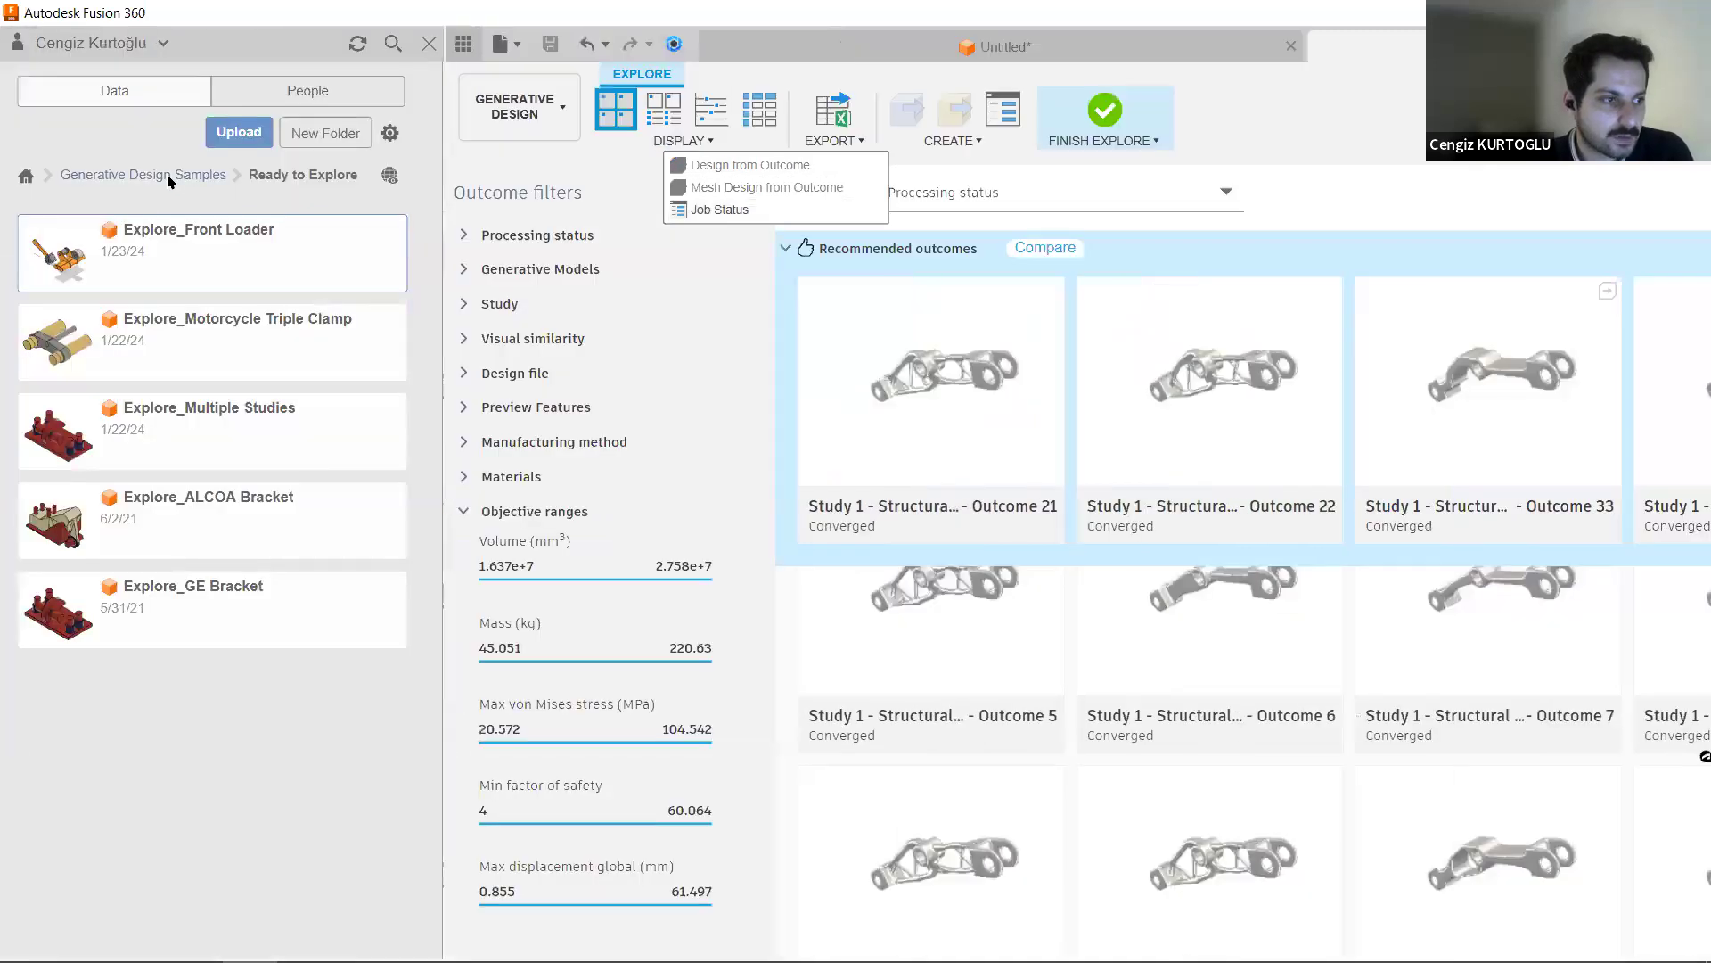
{"action": "left_click", "coordinate": [165, 176]}
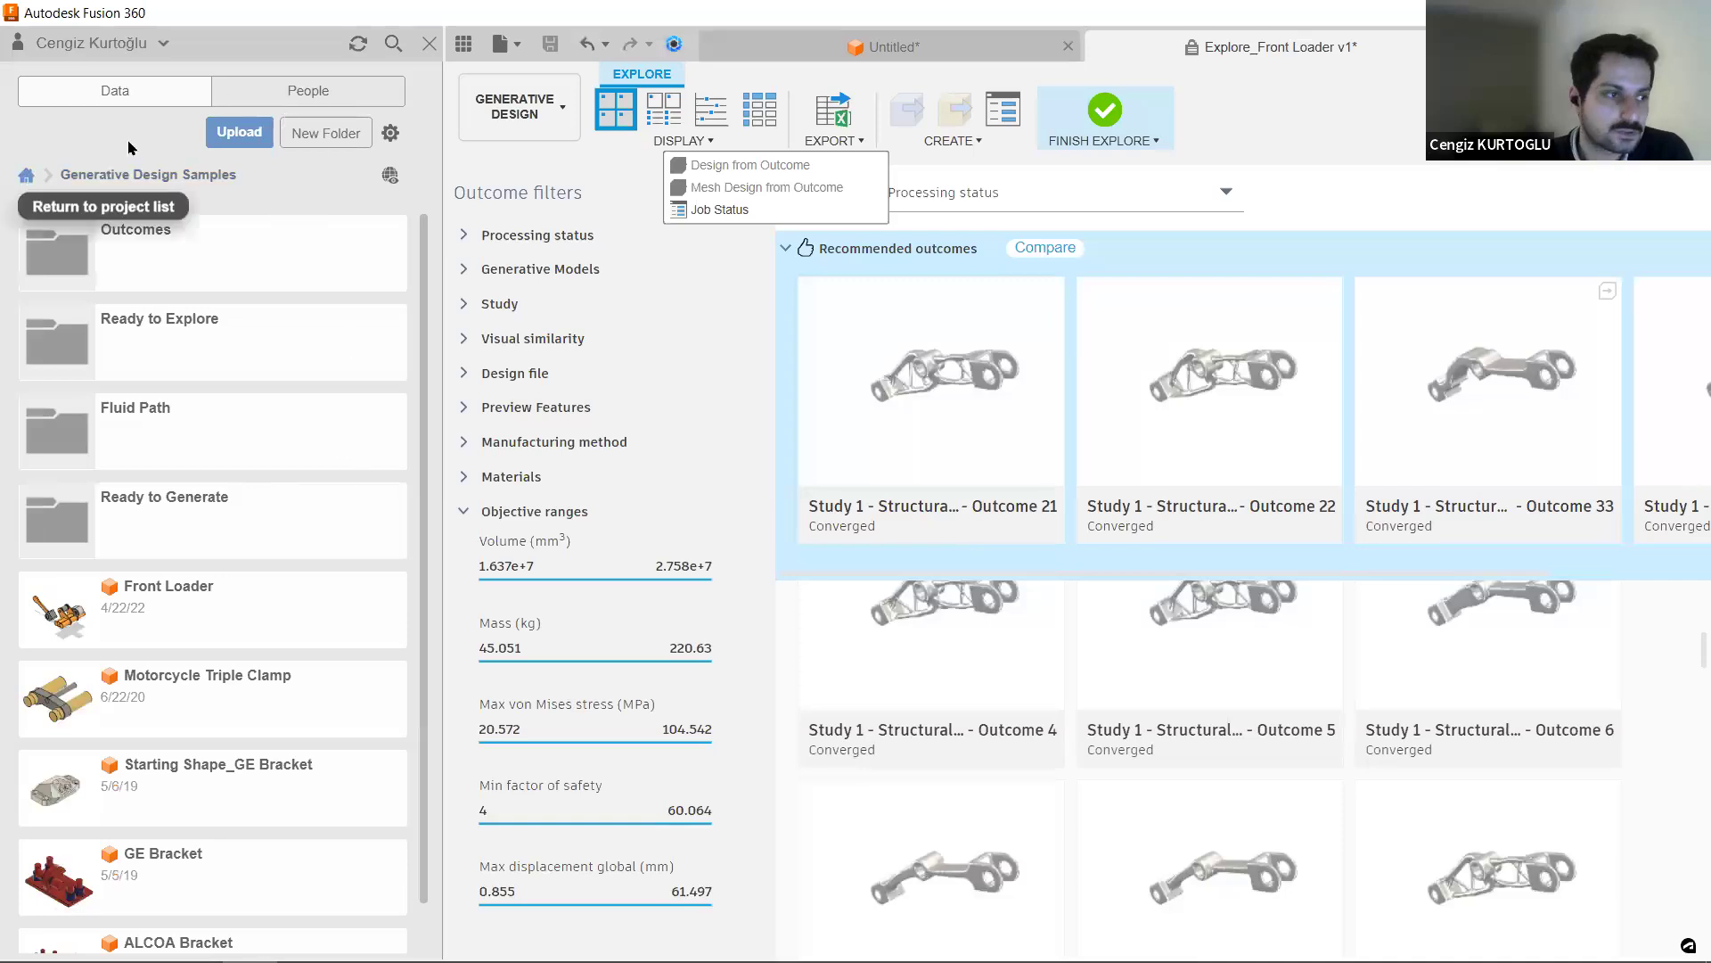
{"action": "left_click", "coordinate": [26, 175]}
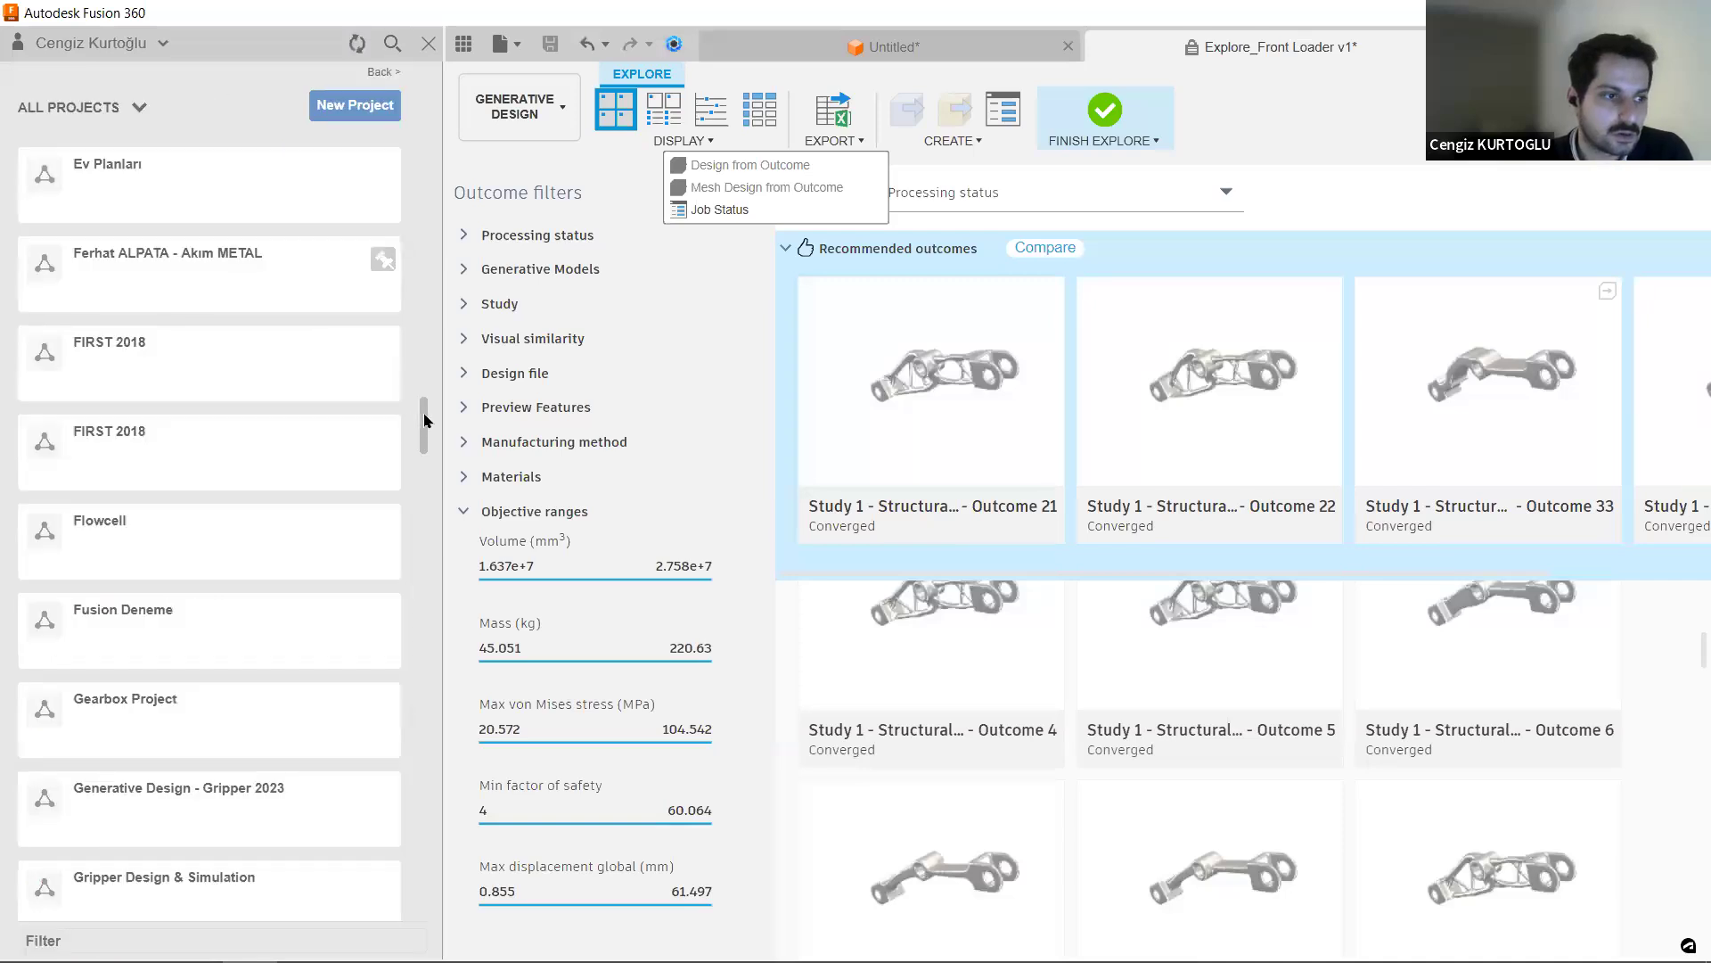
{"action": "scroll", "coordinate": [230, 173], "scroll_direction": "up", "scroll_amount": 15}
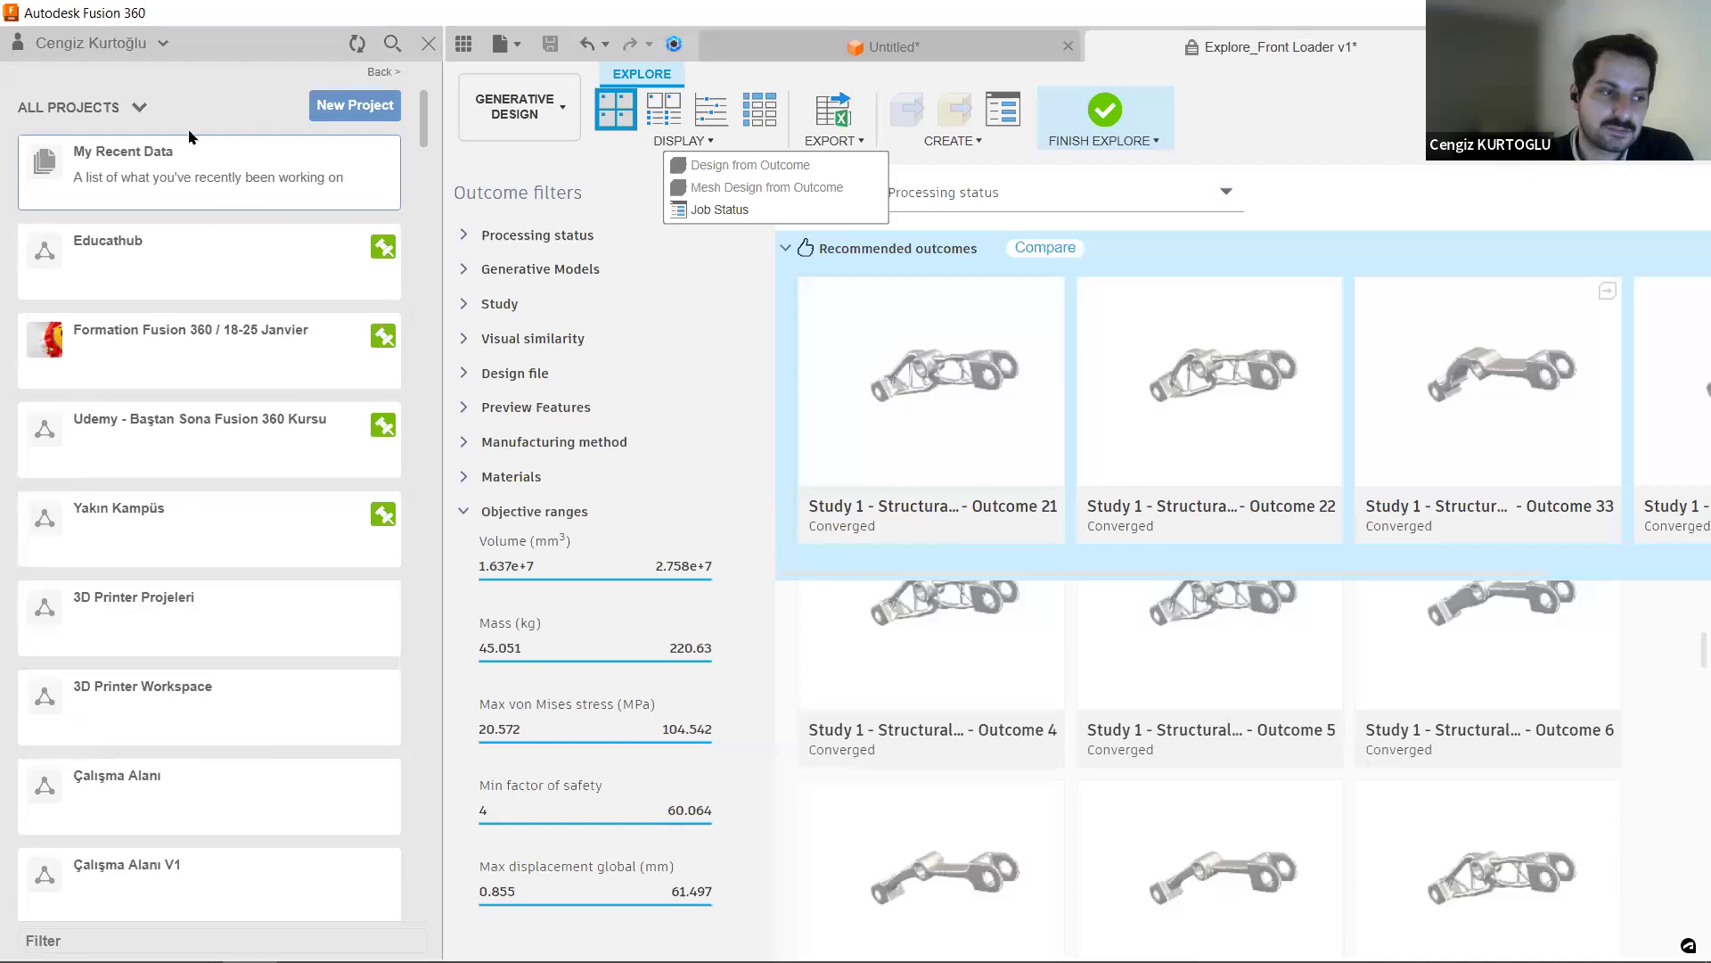
{"action": "left_click", "coordinate": [234, 183]}
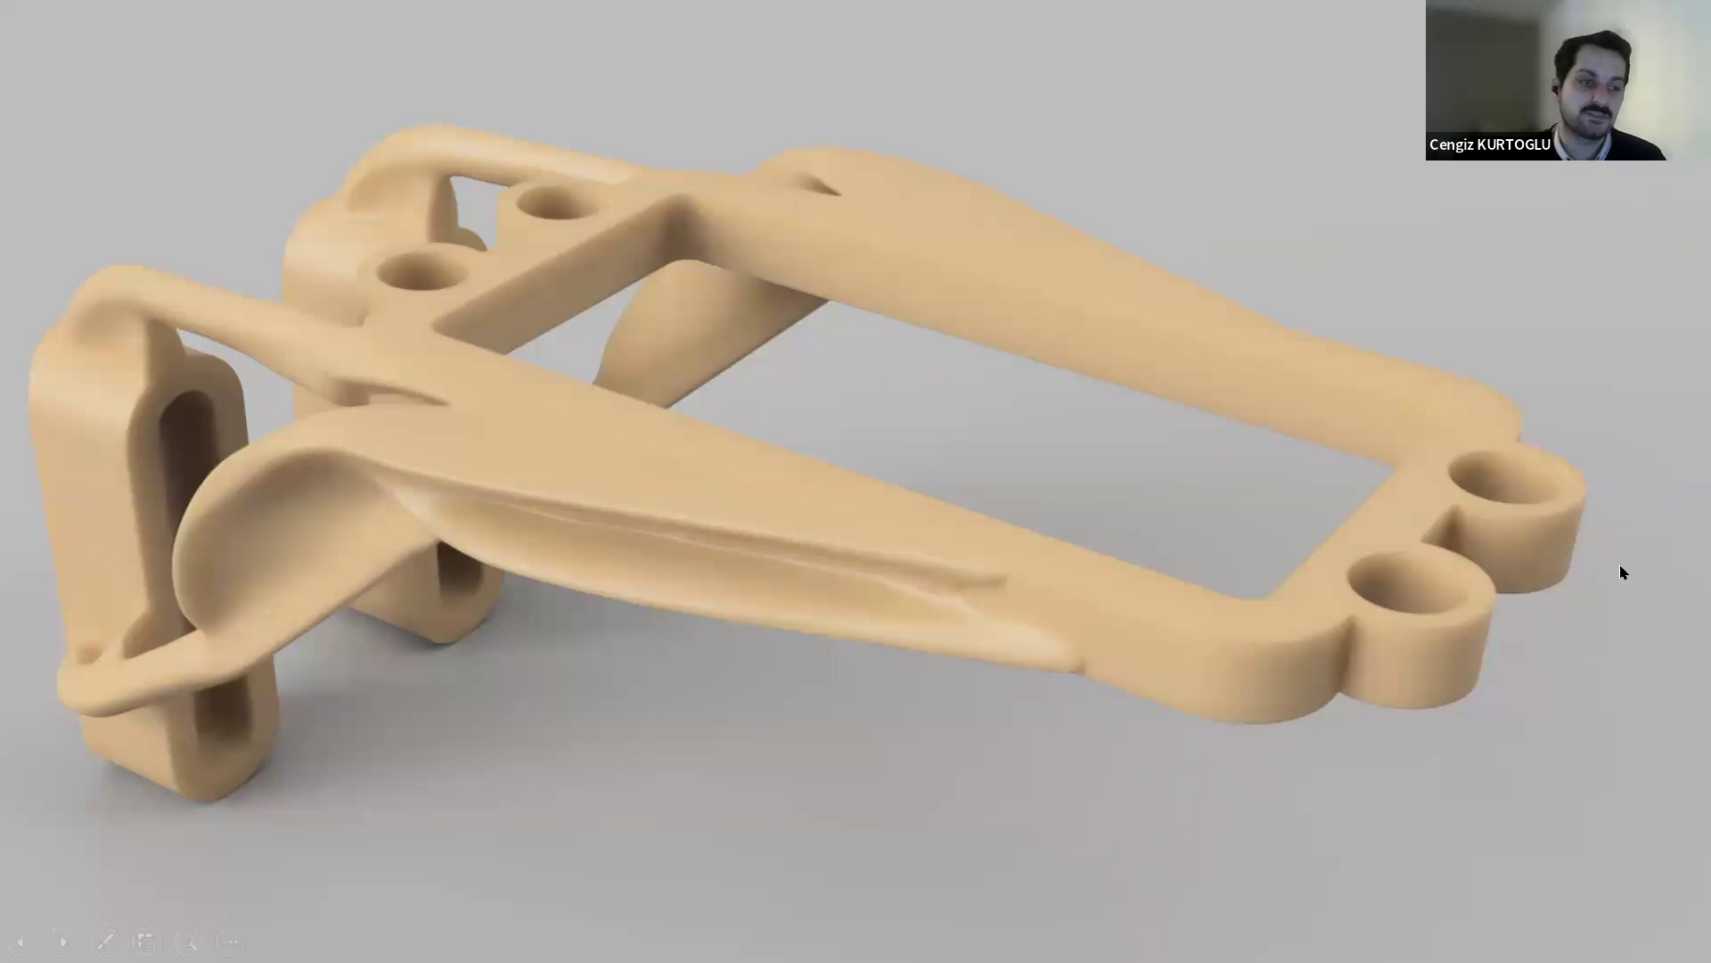
- Finish exploring the Front Loader outcomes in Fusion 360, and advance the presentation to the Overhang Angle slide
{"action": "key", "text": "alt+Tab"}
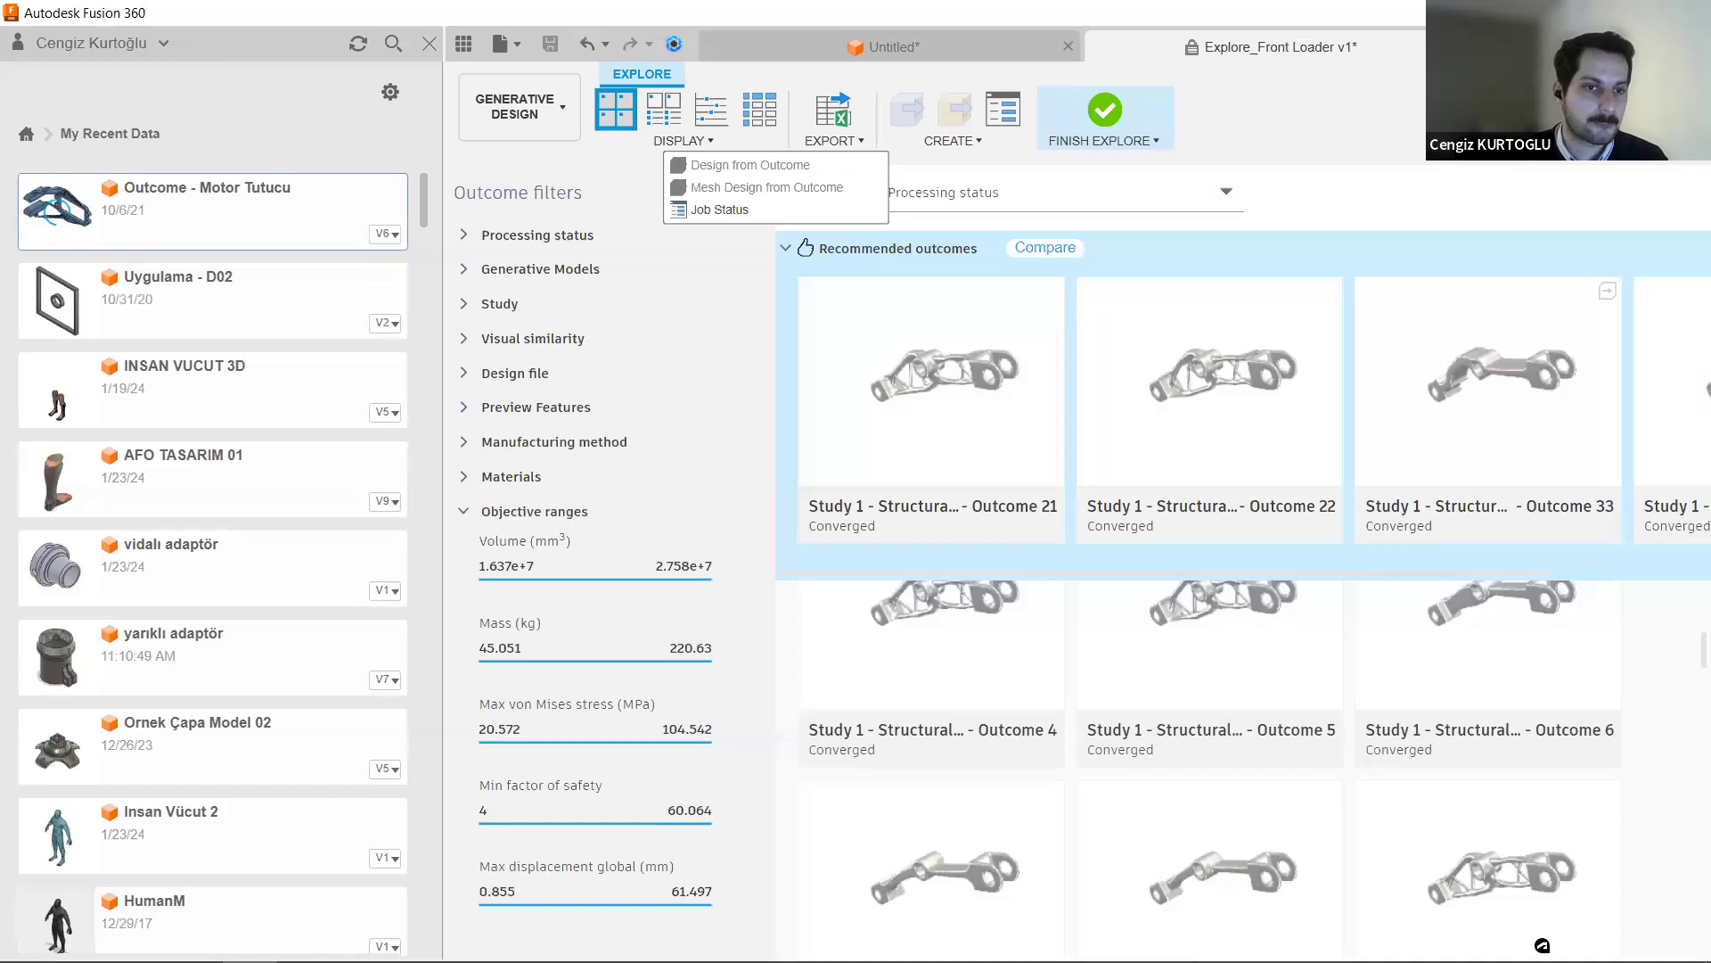
{"action": "left_click", "coordinate": [1112, 111]}
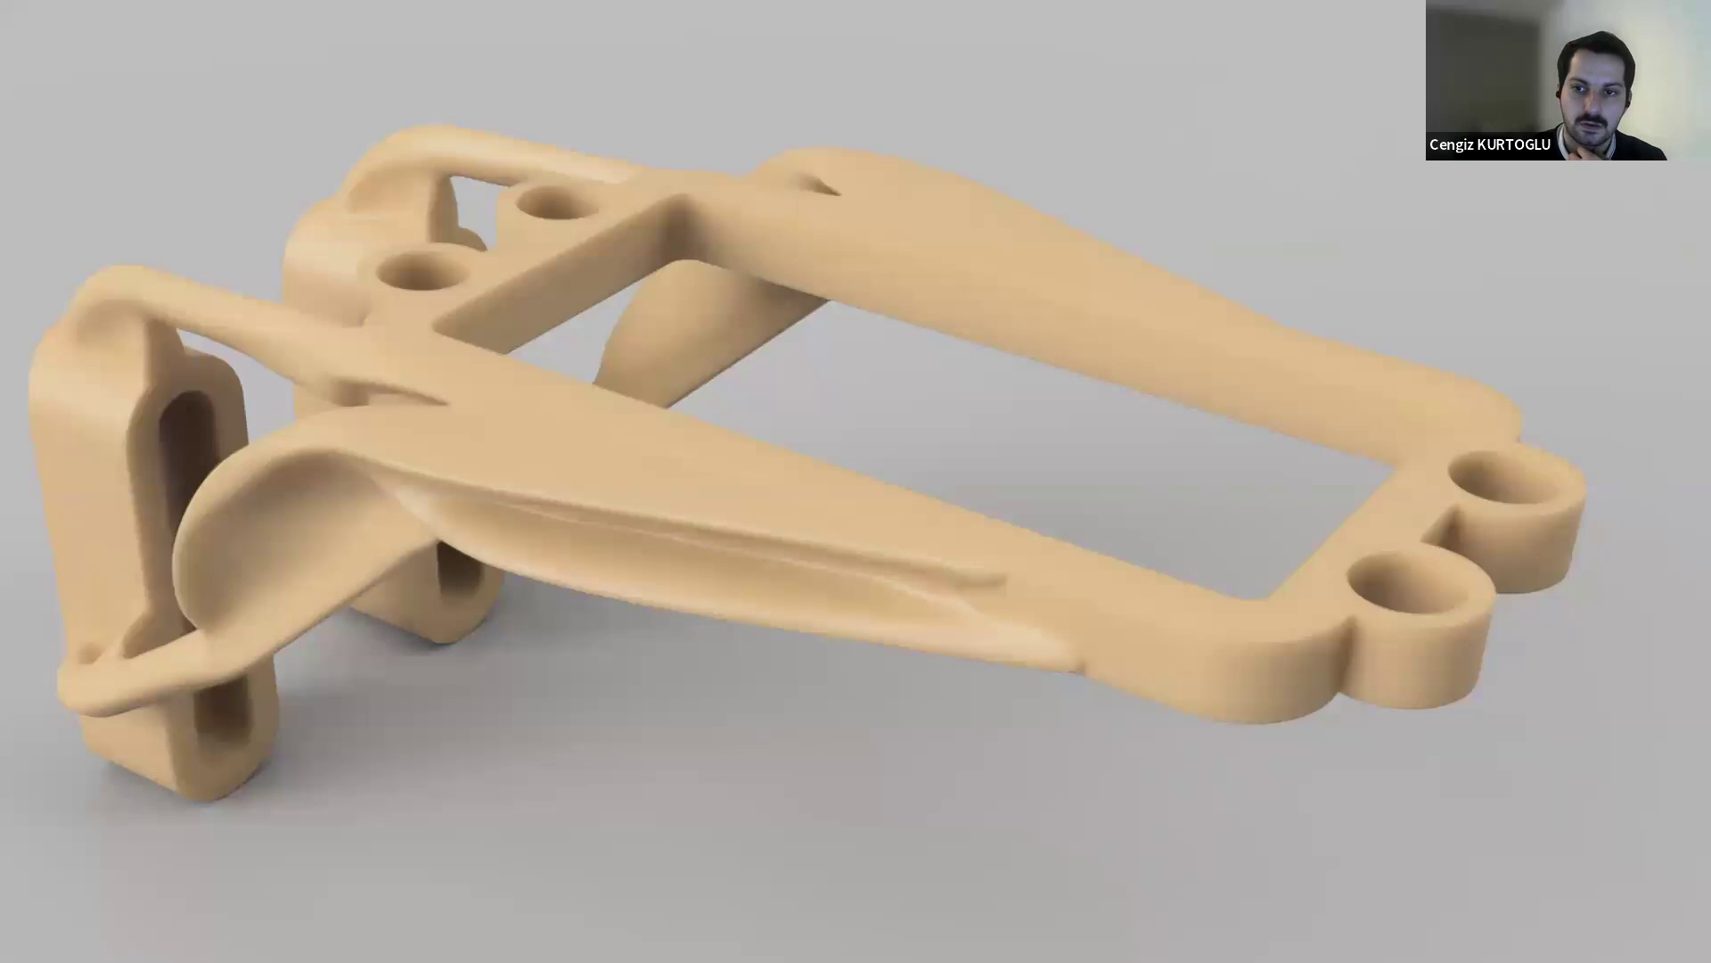
{"action": "key", "text": "Right"}
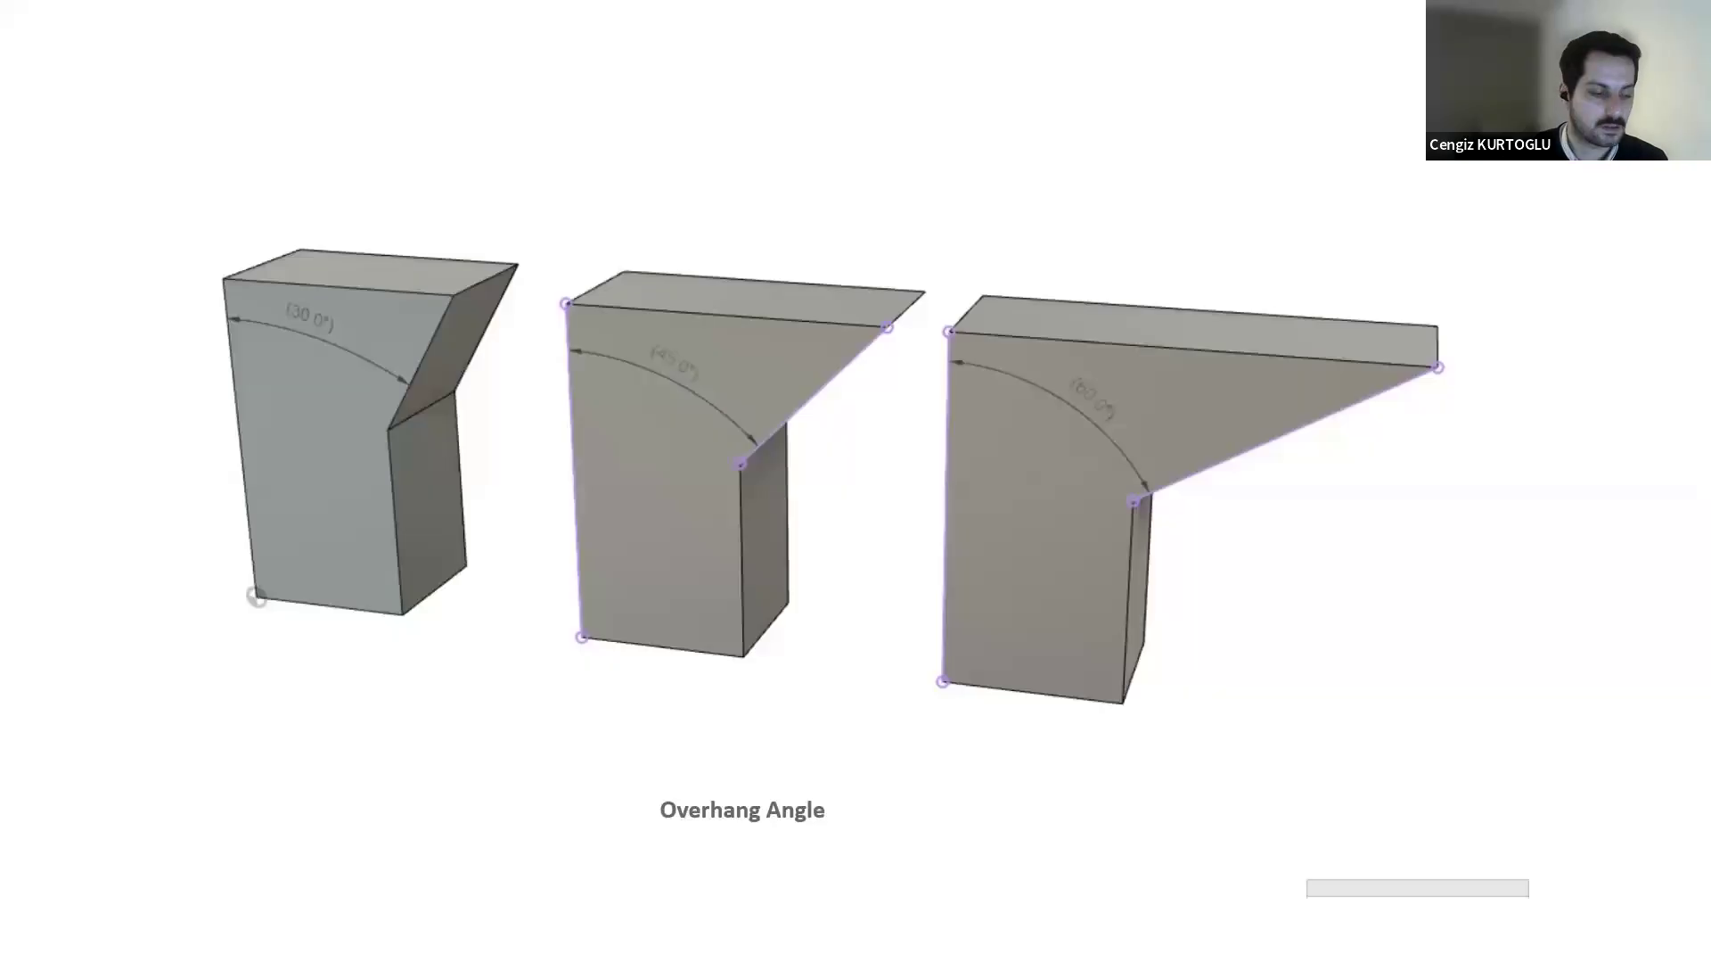
- Switch back to Fusion 360 and inspect the arms of the Outcome - Motor Tutucu design up close
{"action": "key", "text": "alt+Tab"}
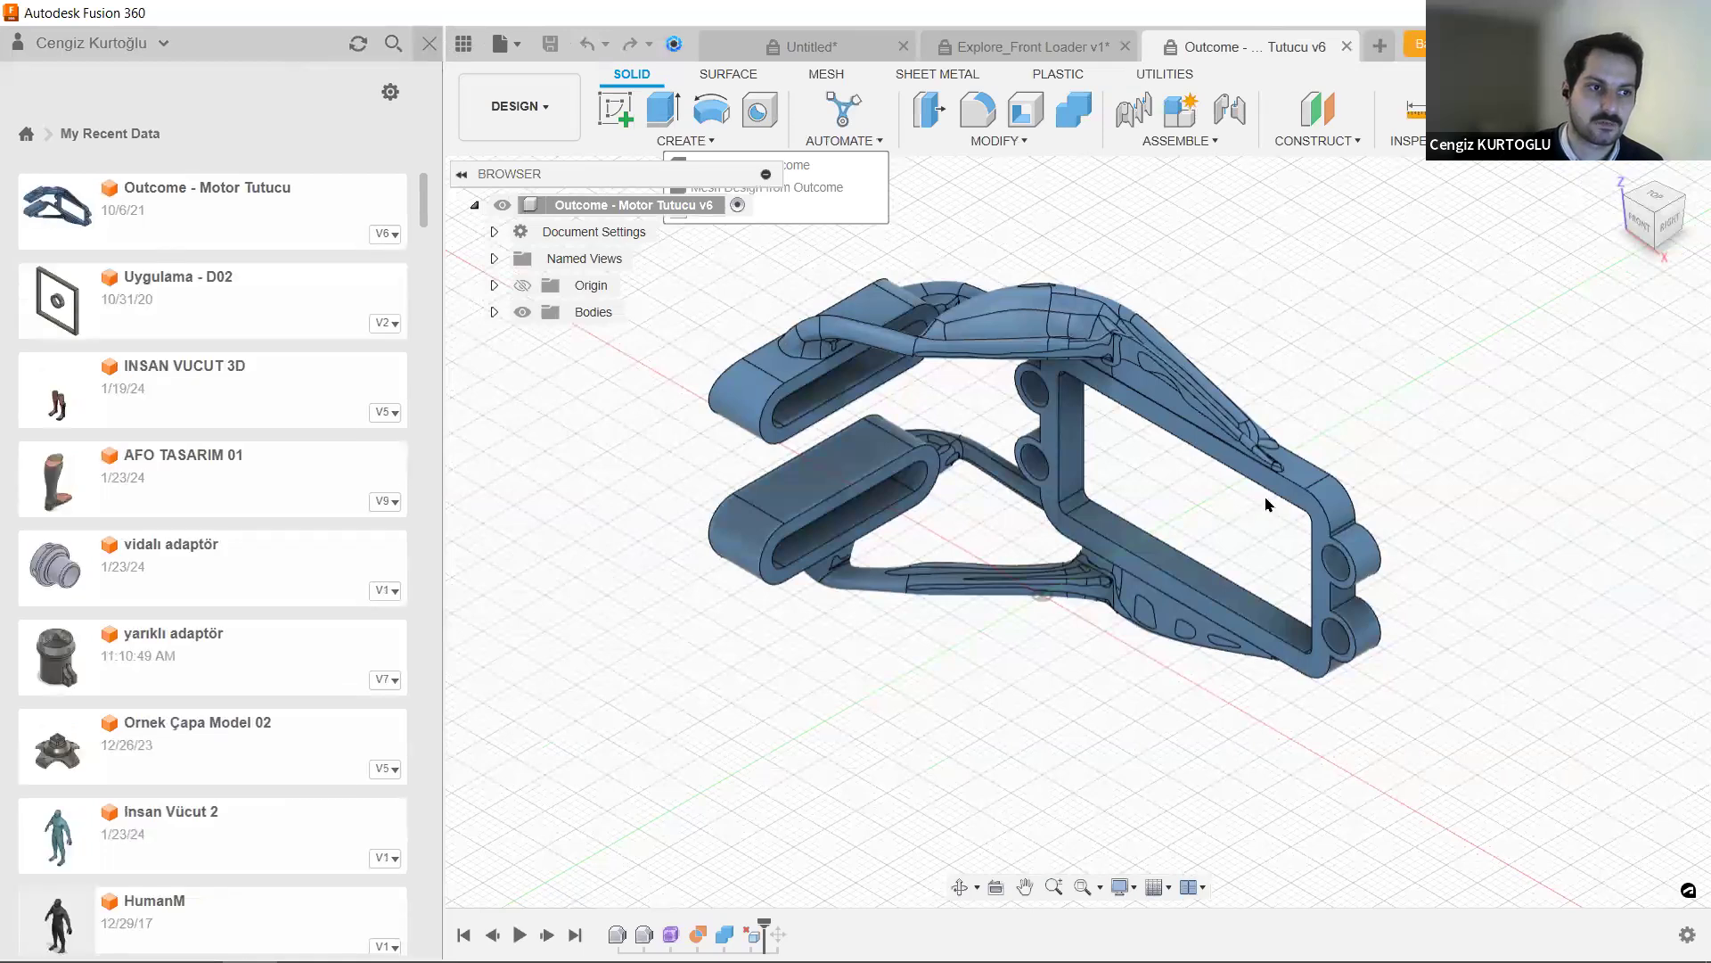
{"action": "middle_click_drag", "start_coordinate": [1273, 490], "coordinate": [1303, 486], "text": "shift"}
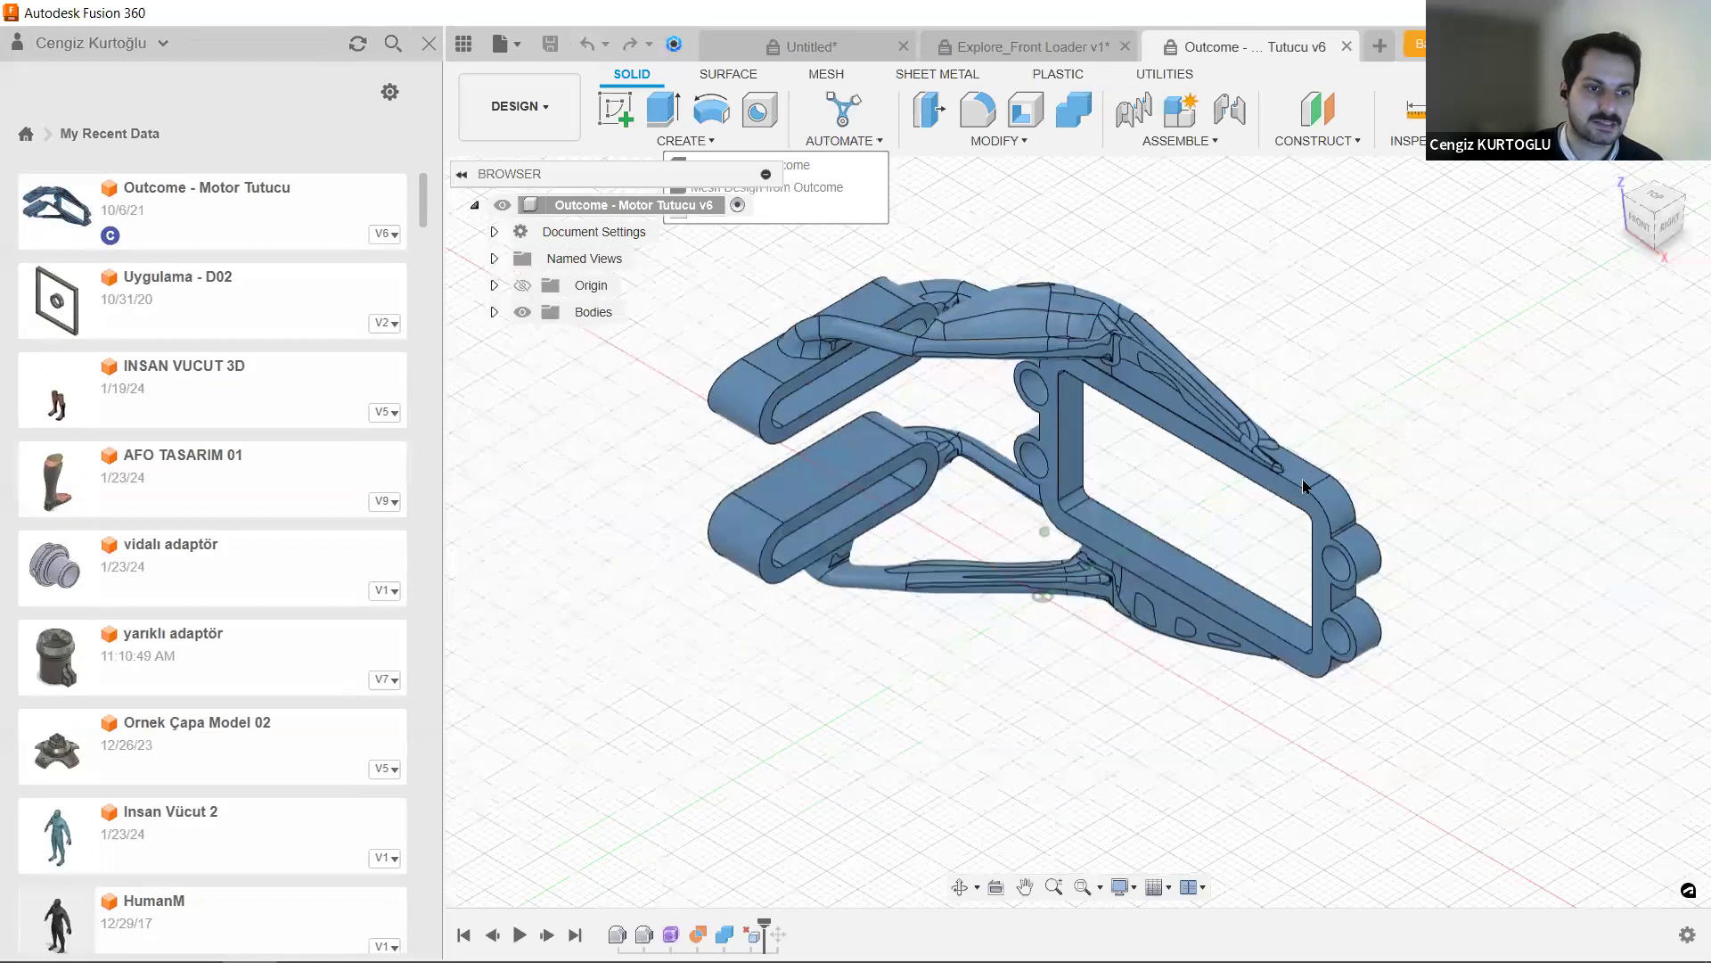
{"action": "mouse_move", "coordinate": [453, 85]}
{"action": "middle_mouse_down", "text": "shift"}
{"action": "mouse_move", "coordinate": [437, 45]}
{"action": "mouse_move", "coordinate": [1421, 693]}
{"action": "middle_mouse_up", "text": "shift"}
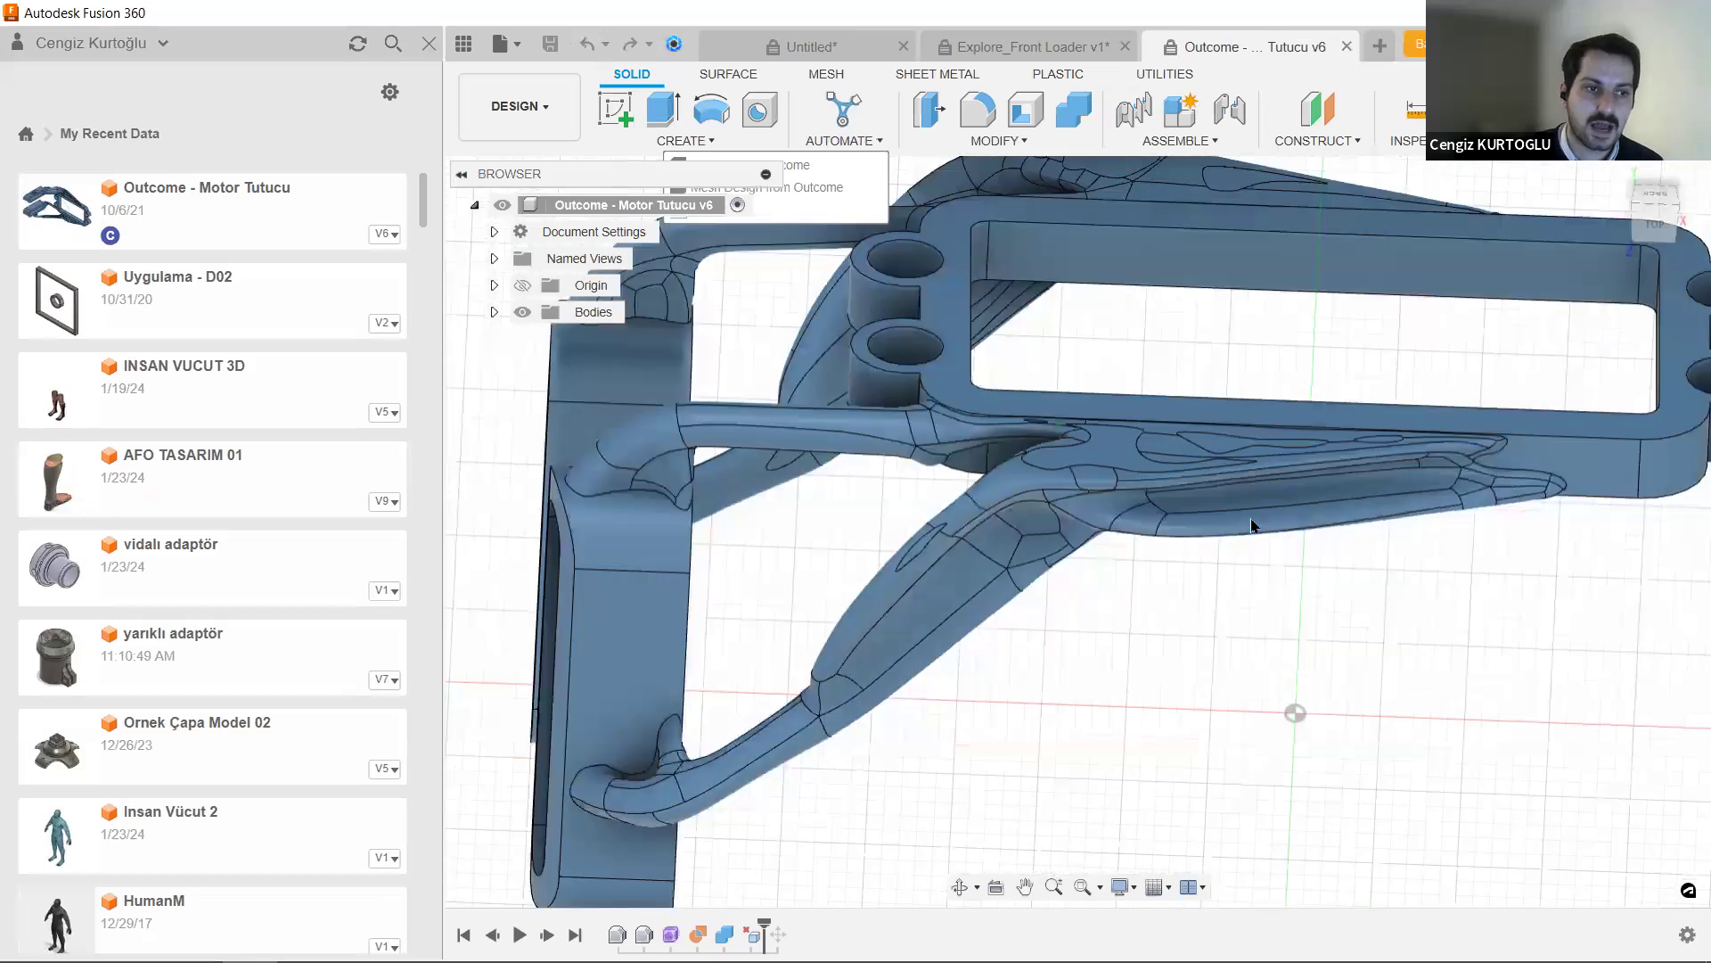
- Inspect the motor holder's lower arm, select the organic feature in its design history, and switch to the presentation's Overhang Angle slide
{"action": "left_click_drag", "start_coordinate": [1252, 624], "coordinate": [1204, 574]}
{"action": "middle_click_drag", "start_coordinate": [1063, 626], "coordinate": [1024, 594]}
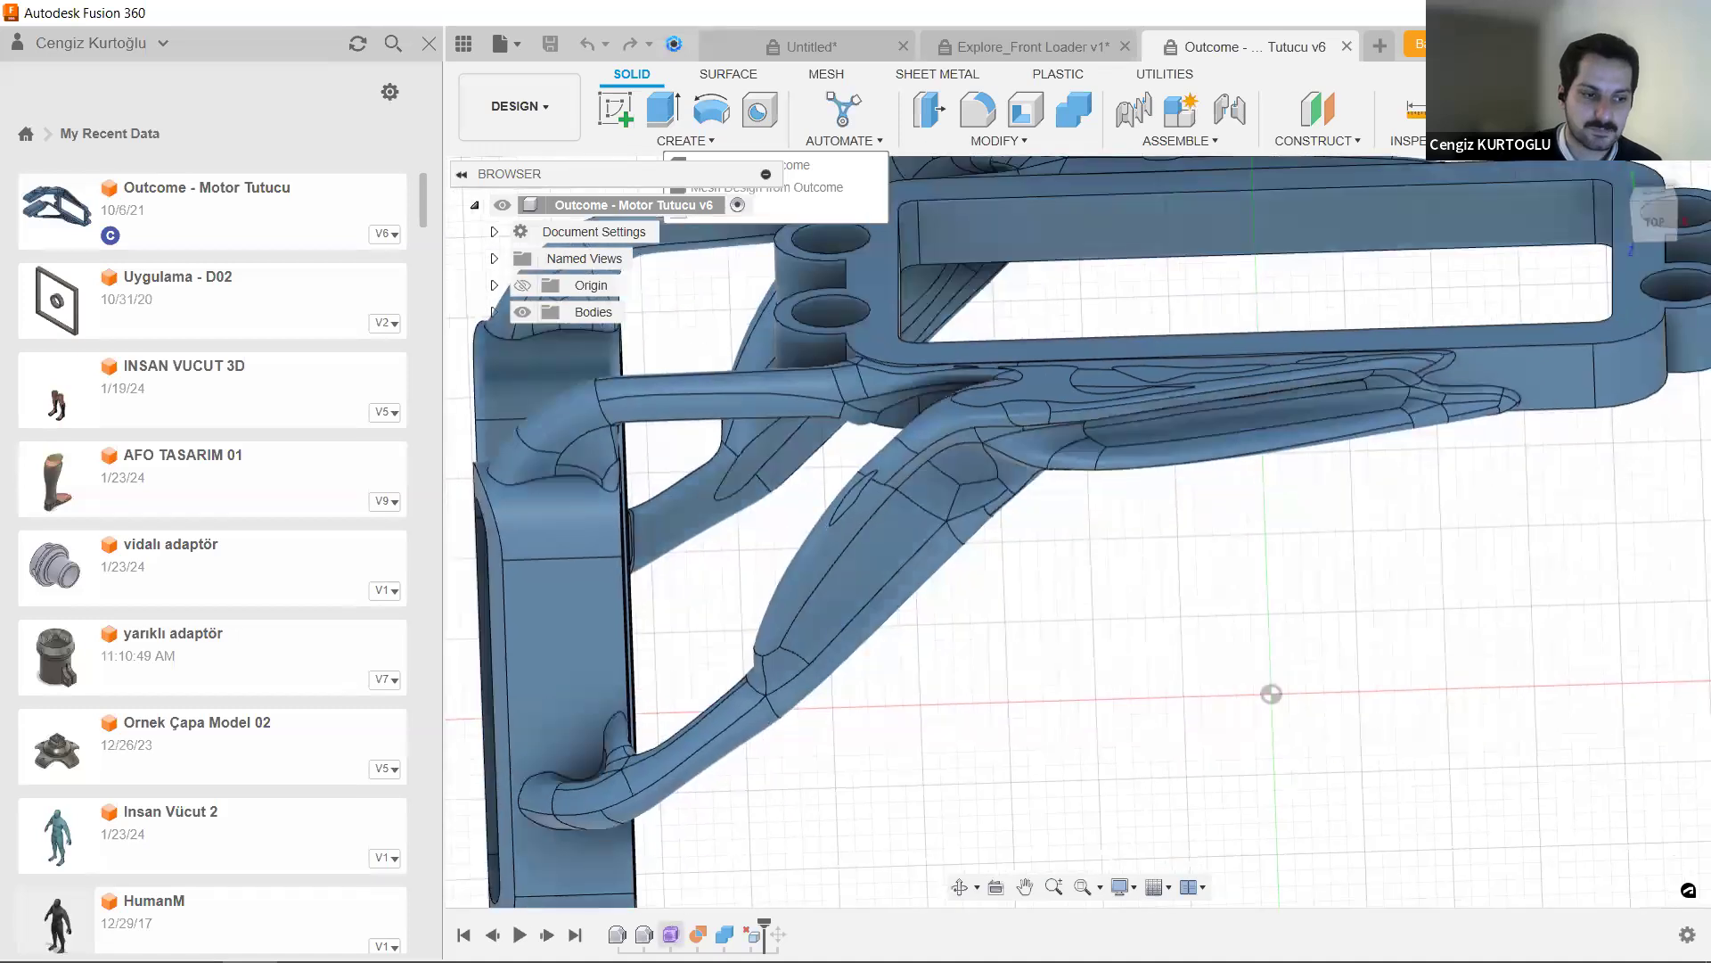
{"action": "left_click", "coordinate": [670, 934]}
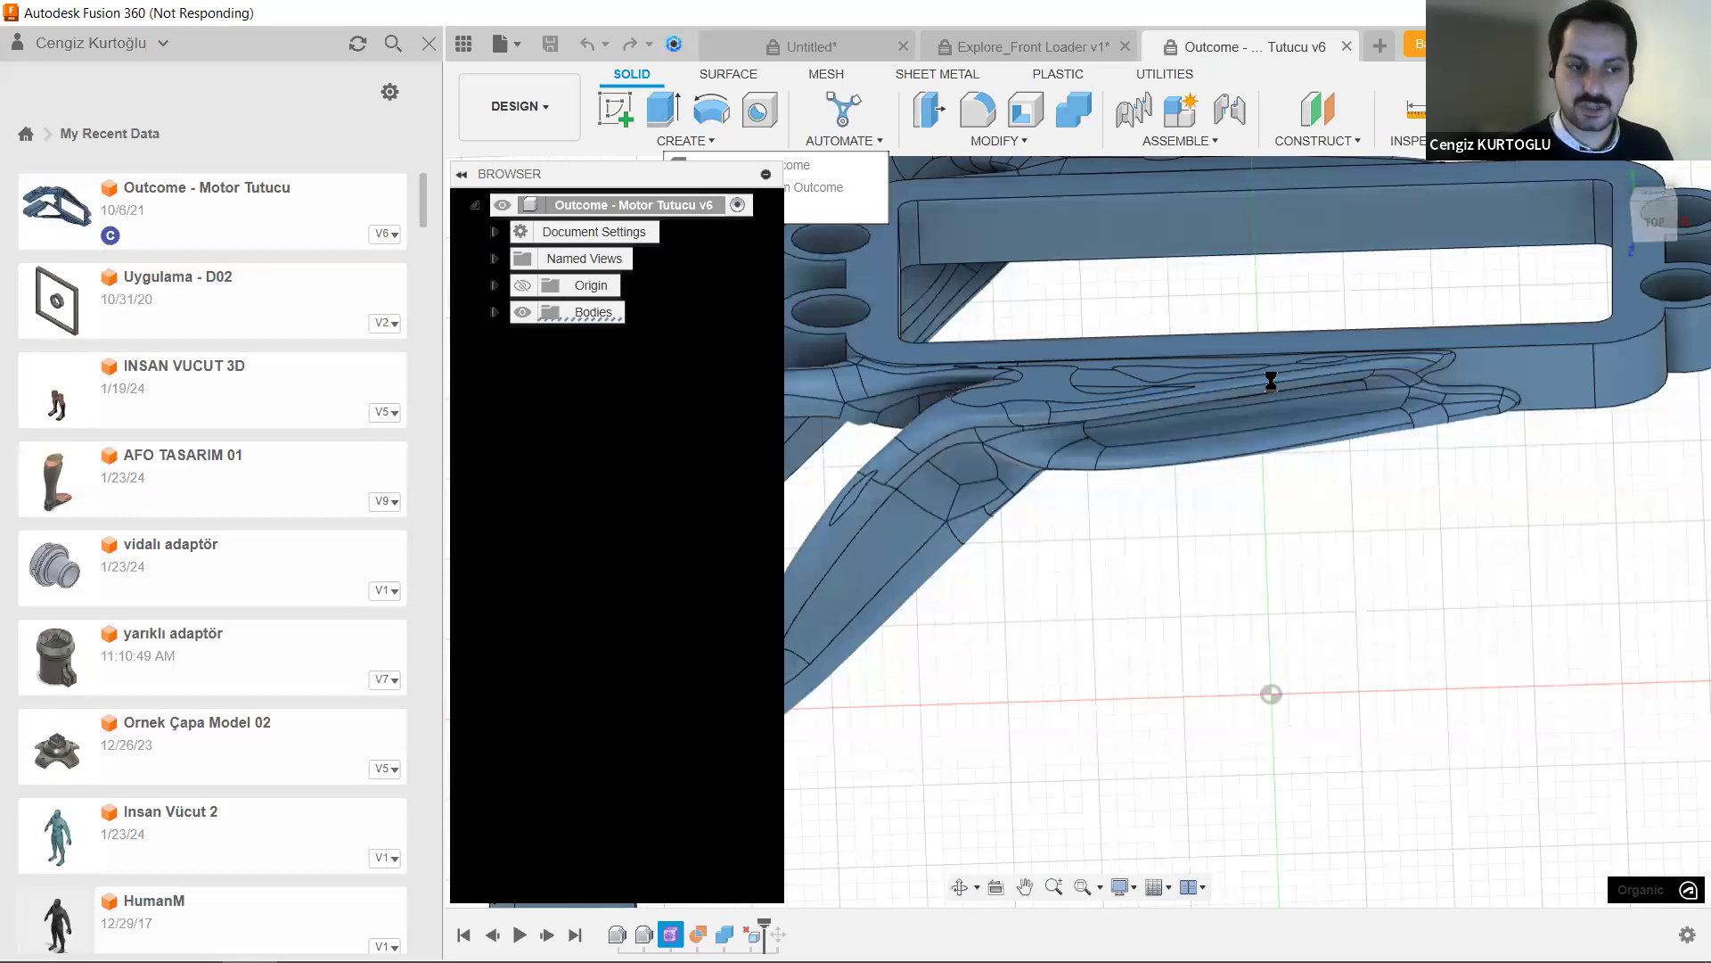
{"action": "key", "text": "alt+Tab"}
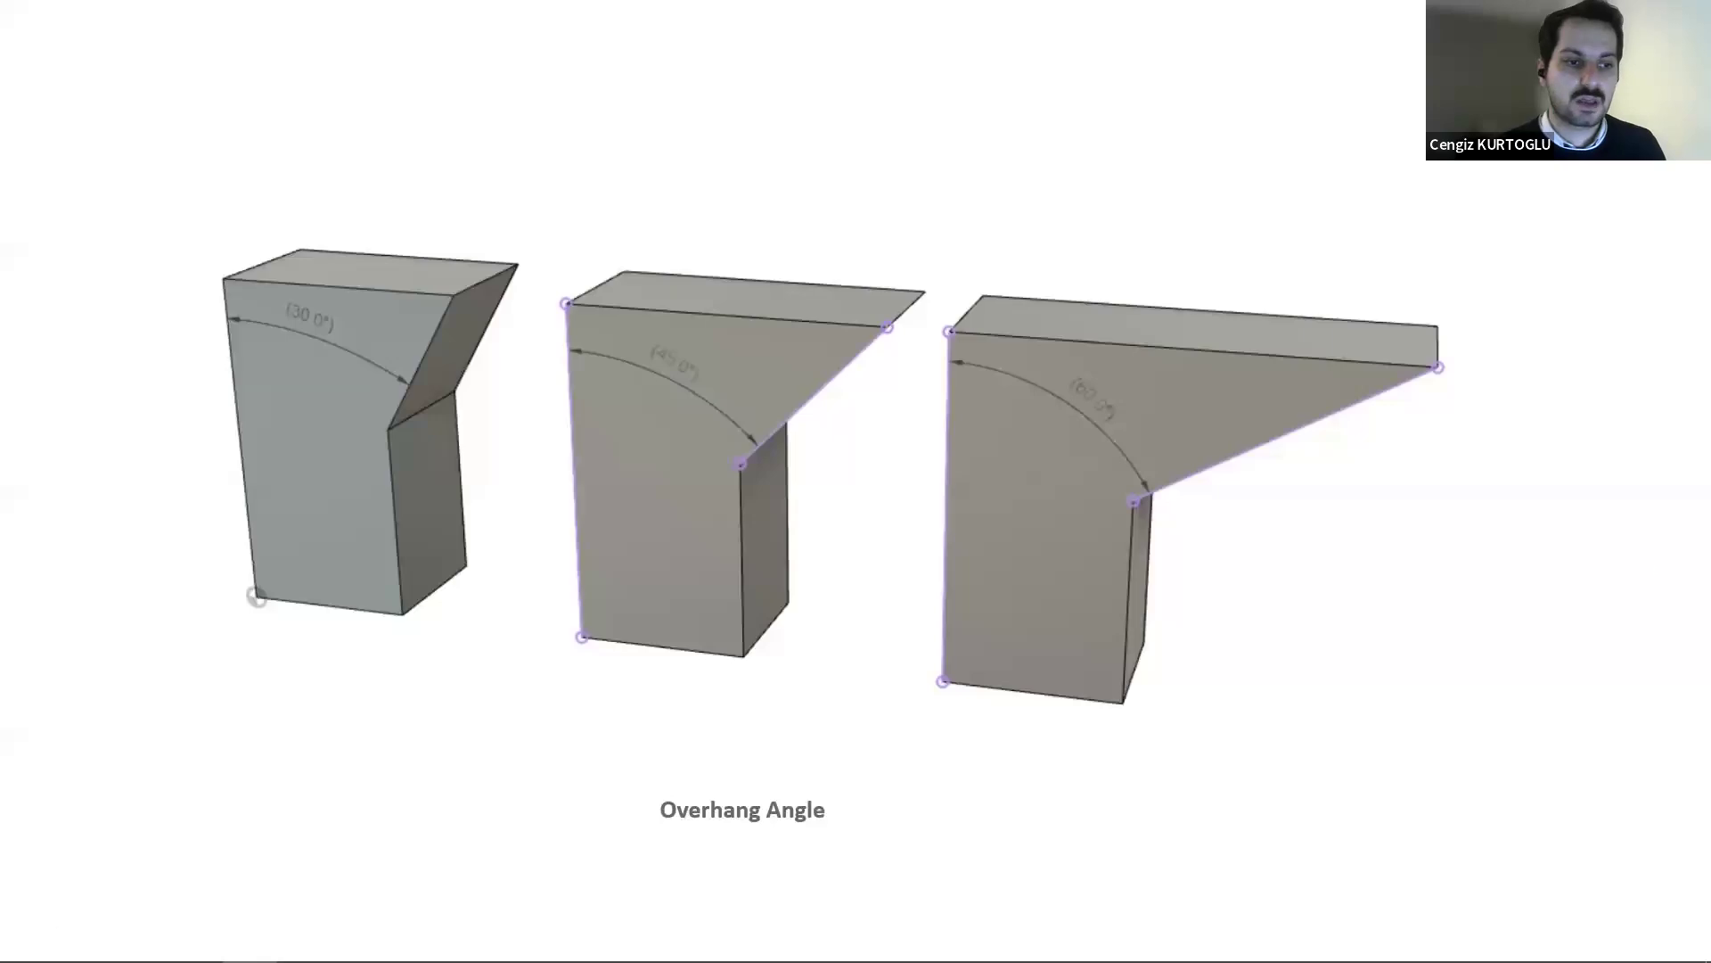
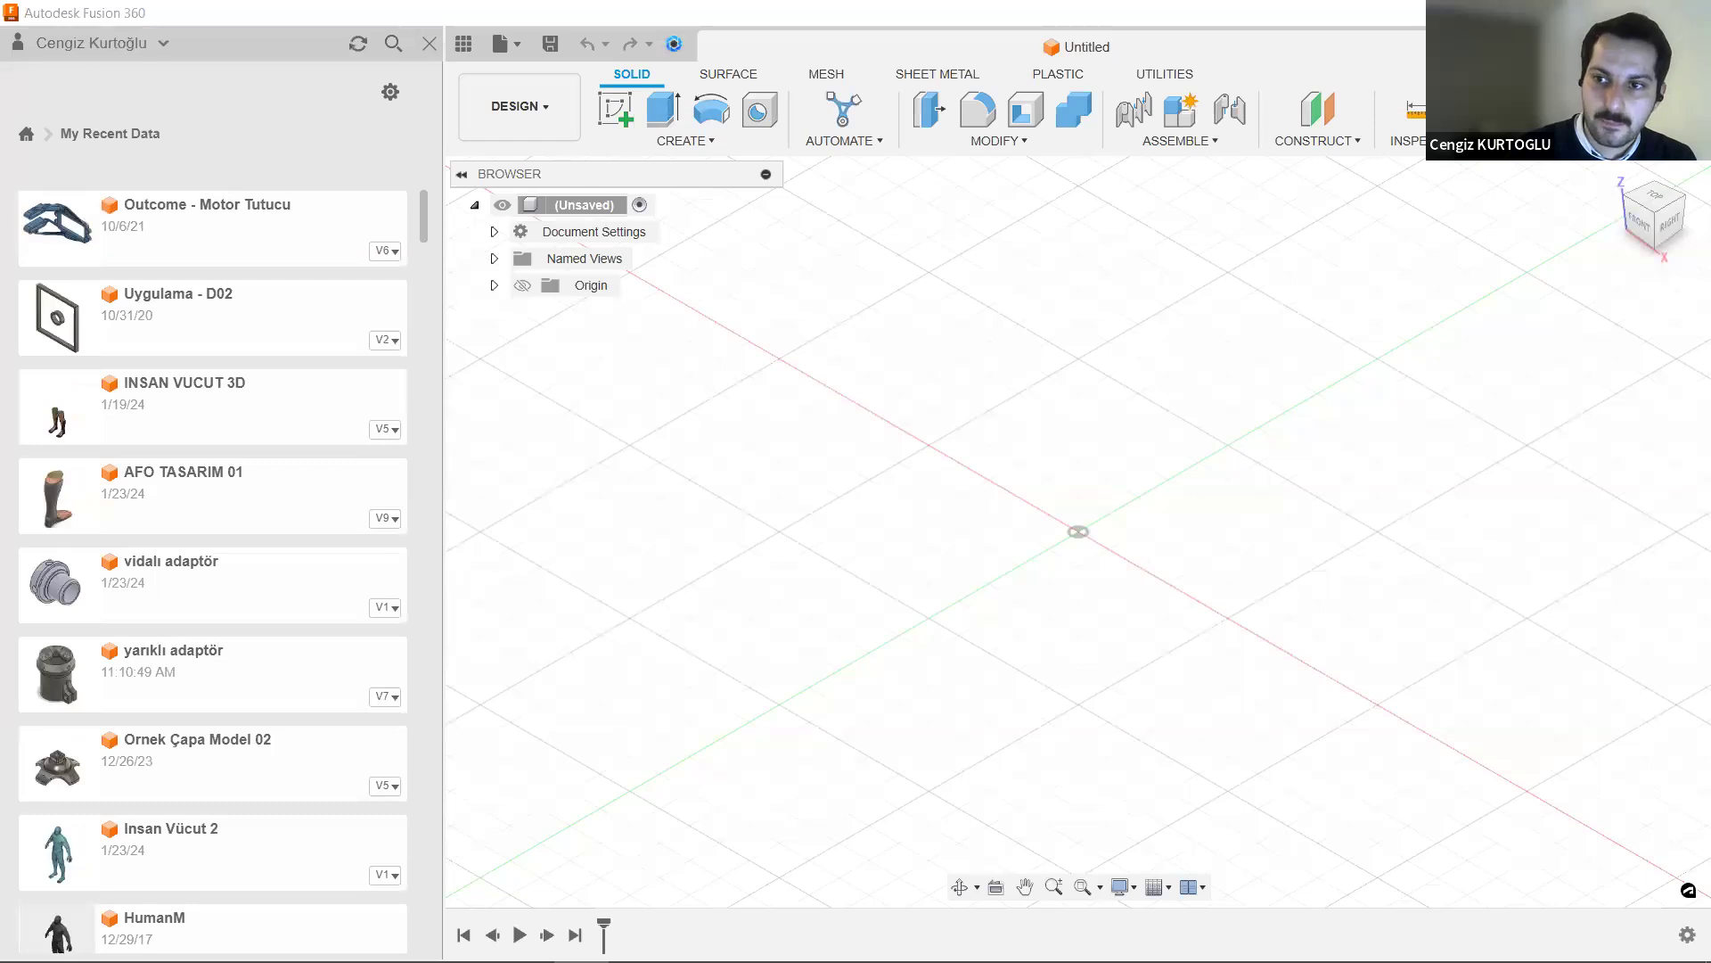
- Return to the list of all projects and open the Generative Design Samples project
{"action": "left_click_drag", "start_coordinate": [802, 449], "coordinate": [1293, 646]}
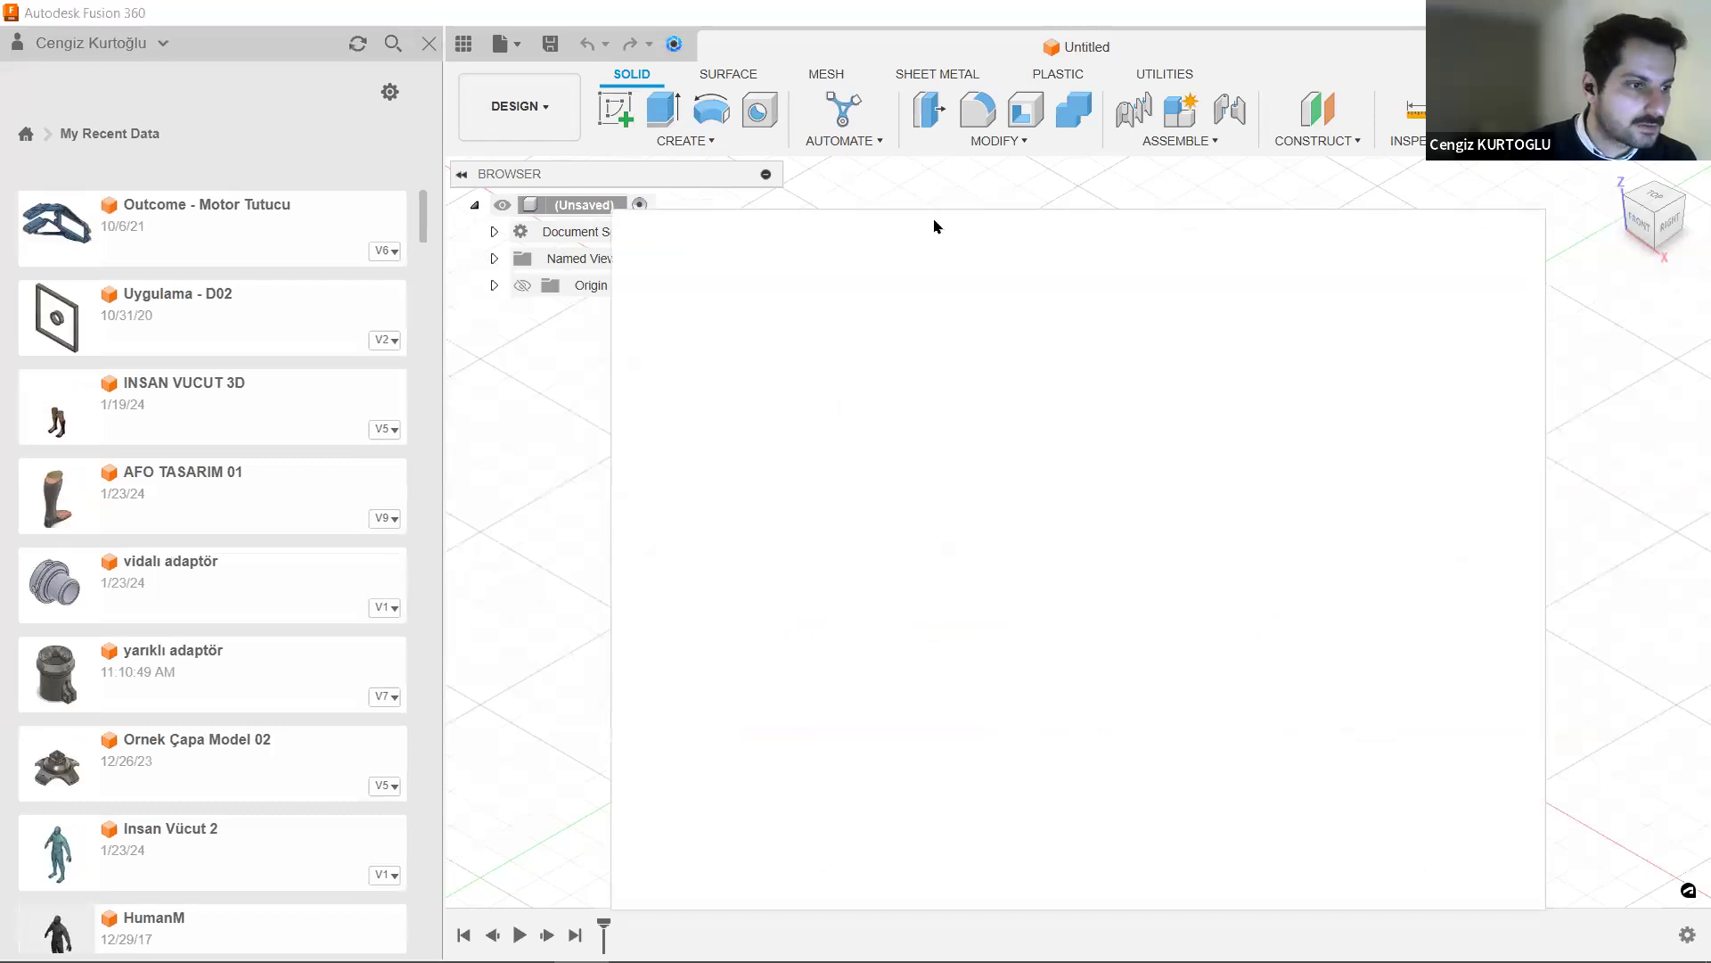
{"action": "left_click", "coordinate": [1252, 811]}
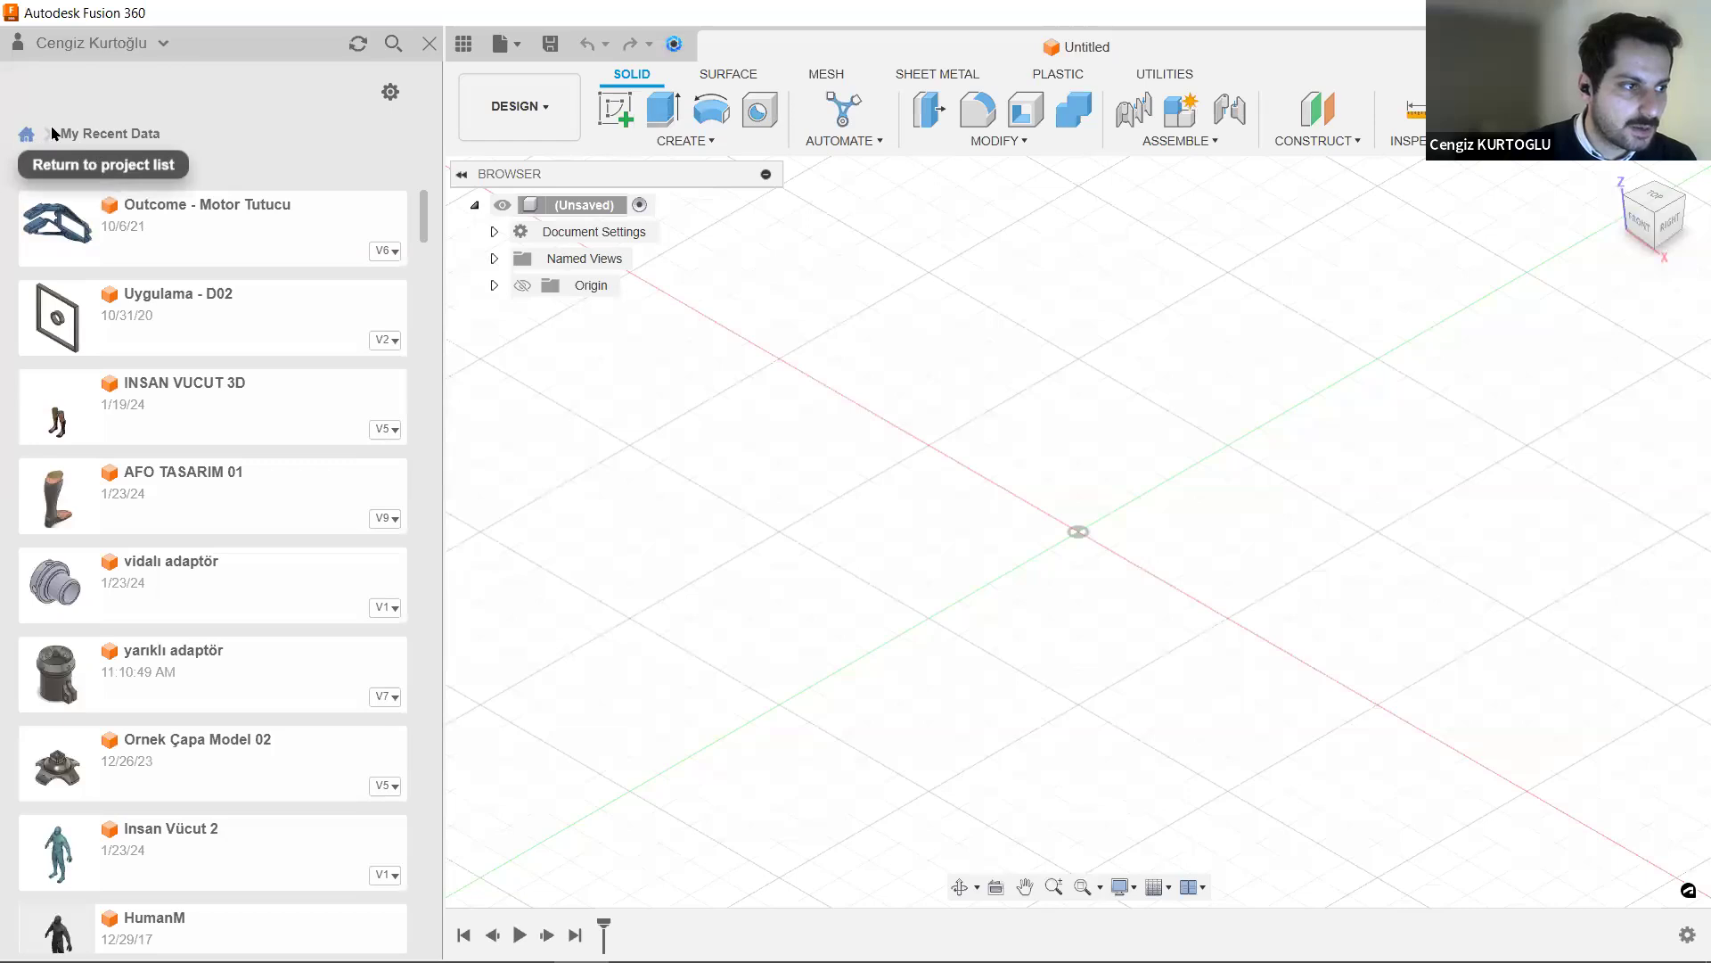
{"action": "left_click", "coordinate": [27, 138]}
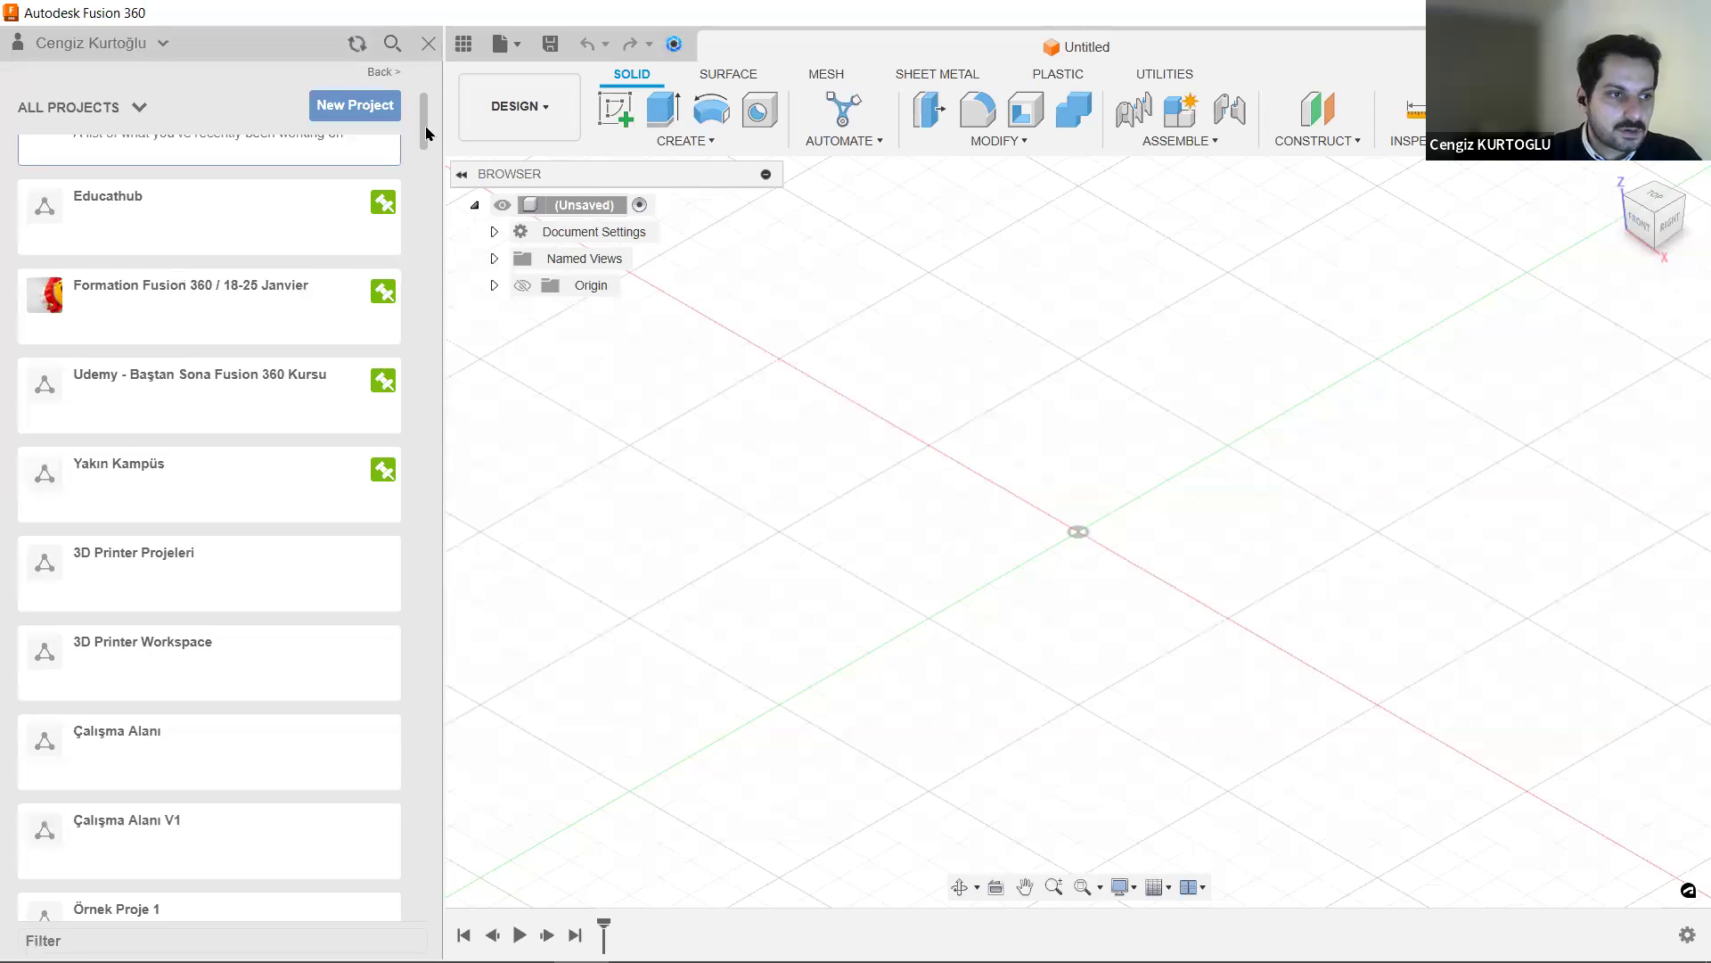
{"action": "left_click_drag", "start_coordinate": [426, 138], "coordinate": [427, 671]}
{"action": "scroll", "coordinate": [428, 931], "scroll_direction": "down", "scroll_amount": 5}
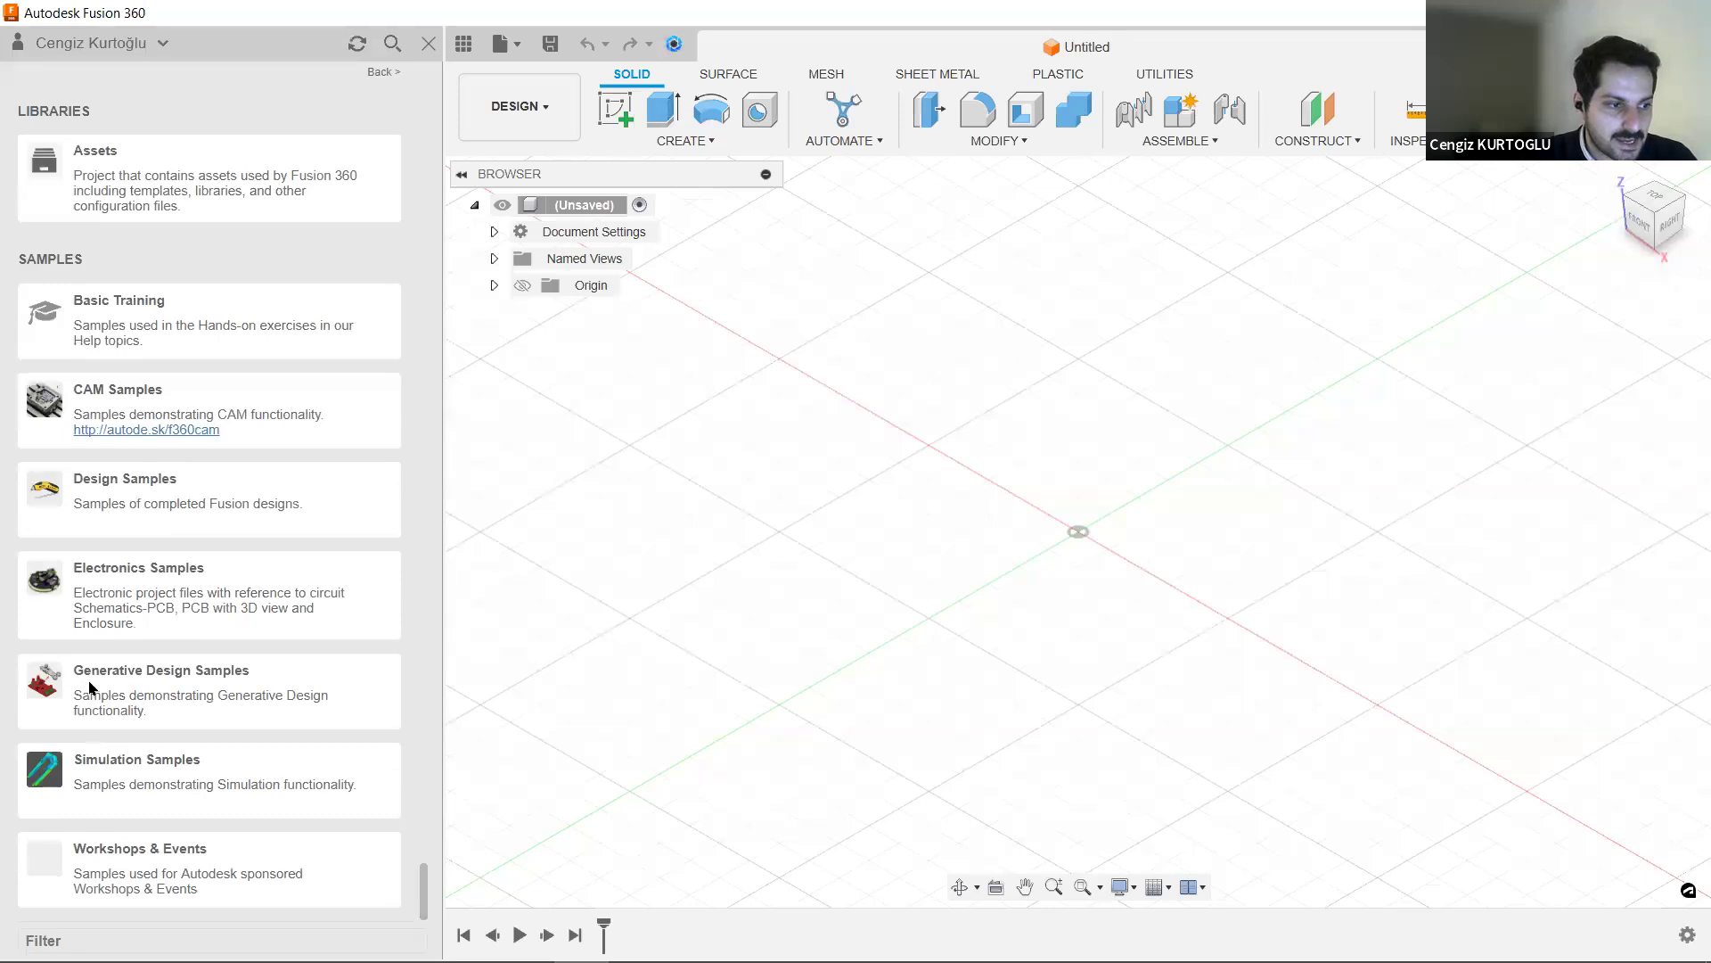
{"action": "left_click", "coordinate": [276, 683]}
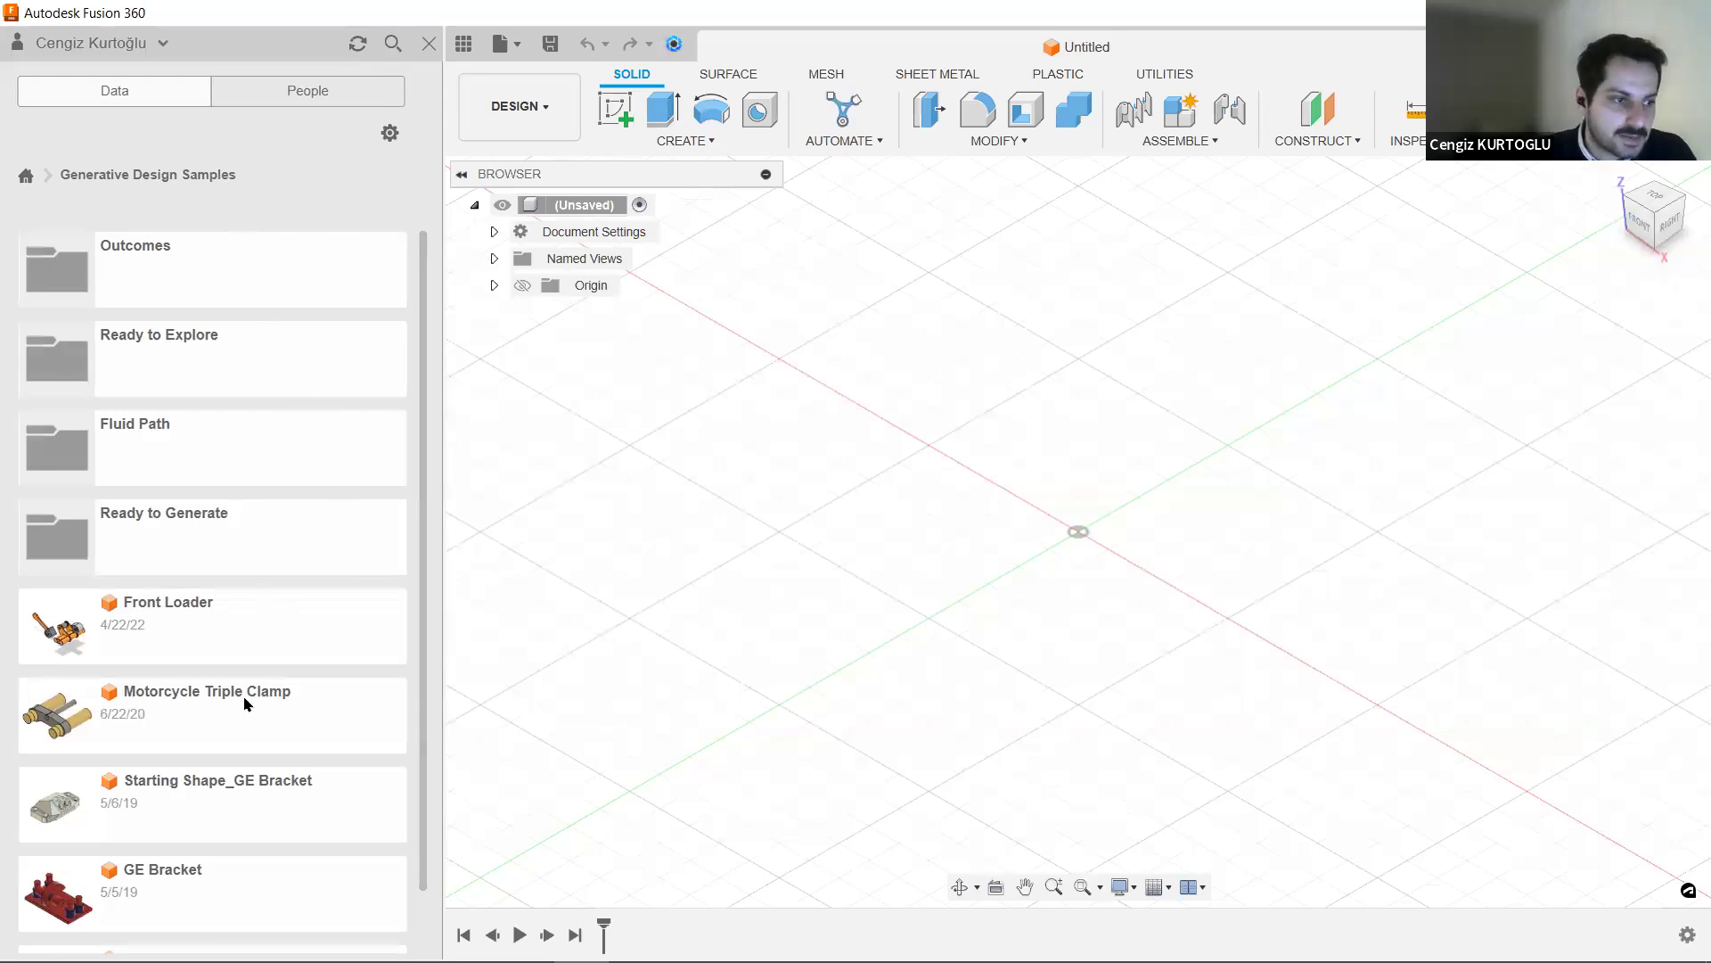
- Browse the folders and sample designs of the Generative Design Samples project, including Front Loader and GE Bracket
{"action": "scroll", "coordinate": [267, 780], "scroll_direction": "down", "scroll_amount": 1}
{"action": "left_click", "coordinate": [140, 573]}
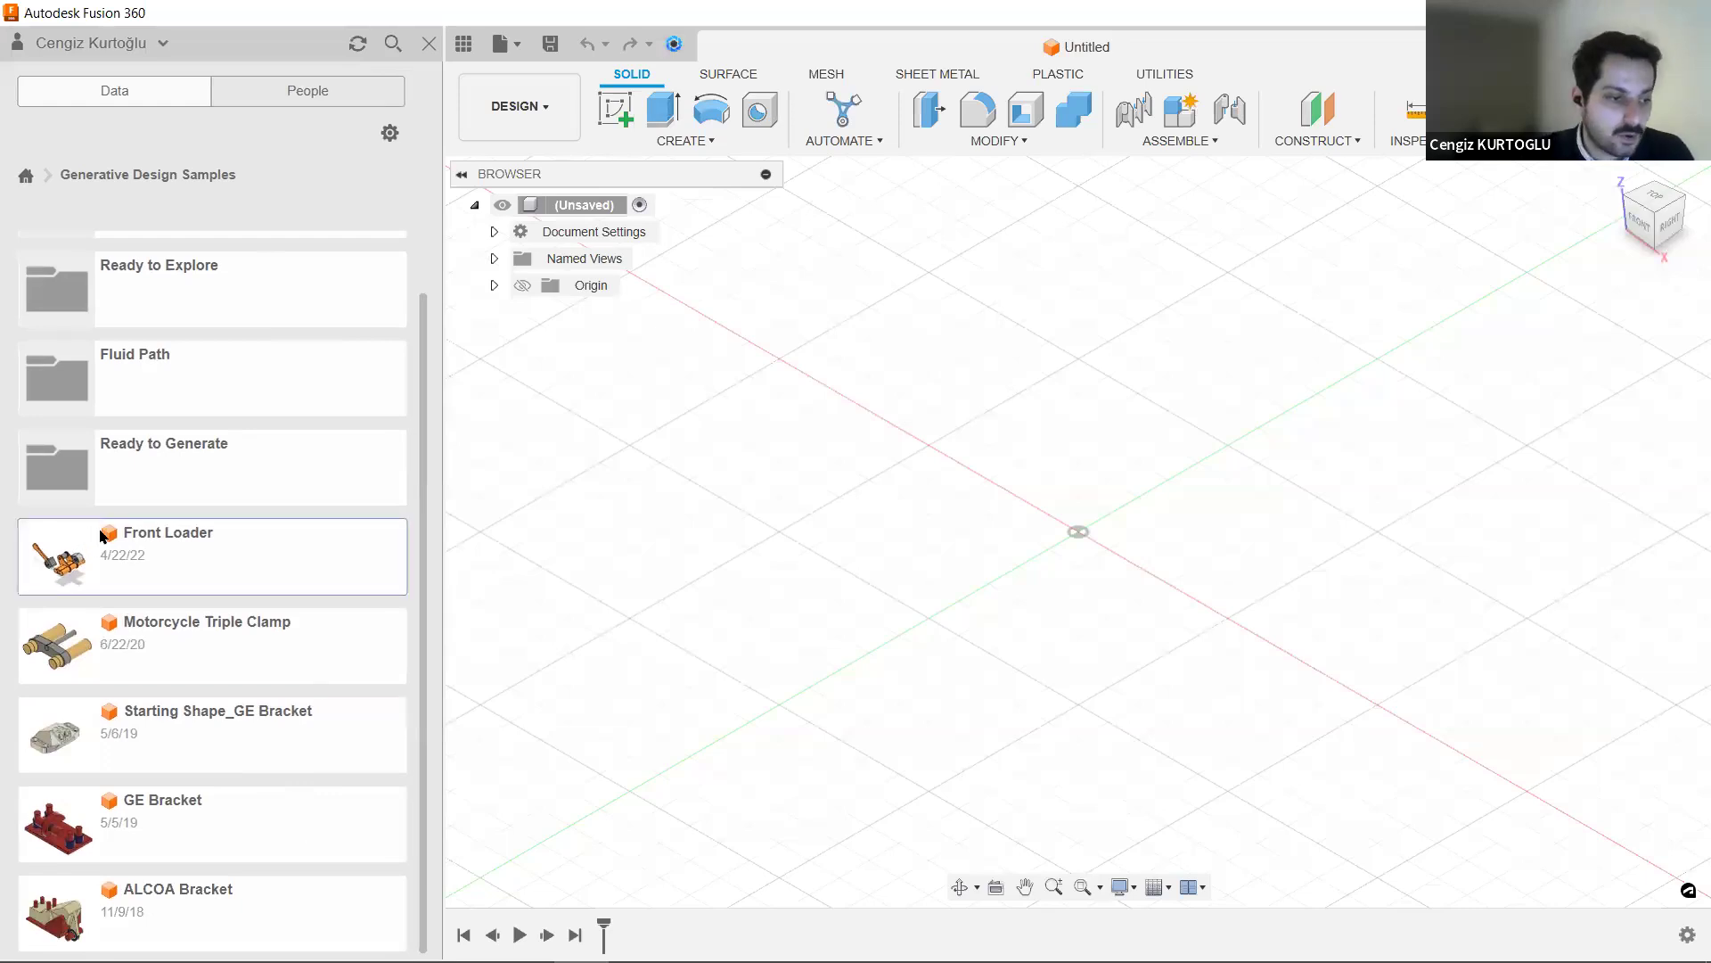
{"action": "scroll", "coordinate": [168, 807], "scroll_direction": "up", "scroll_amount": 1}
{"action": "scroll", "coordinate": [160, 815], "scroll_direction": "down", "scroll_amount": 1}
{"action": "left_click", "coordinate": [150, 807]}
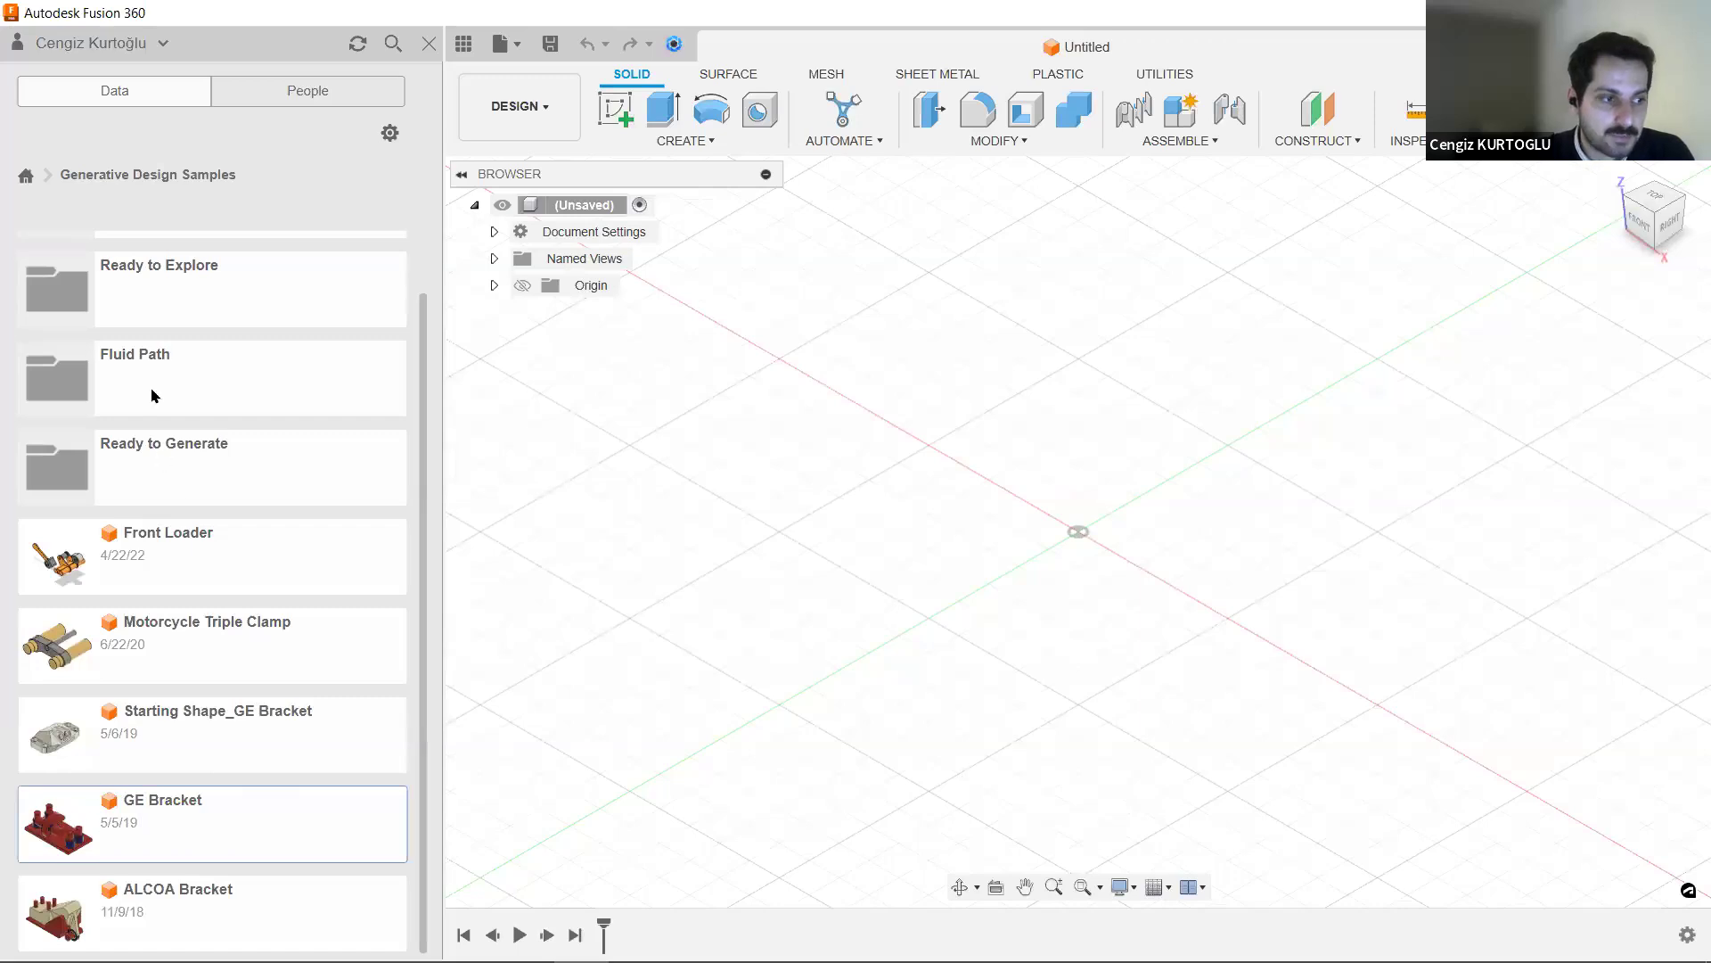
{"action": "scroll", "coordinate": [267, 535], "scroll_direction": "up", "scroll_amount": 1}
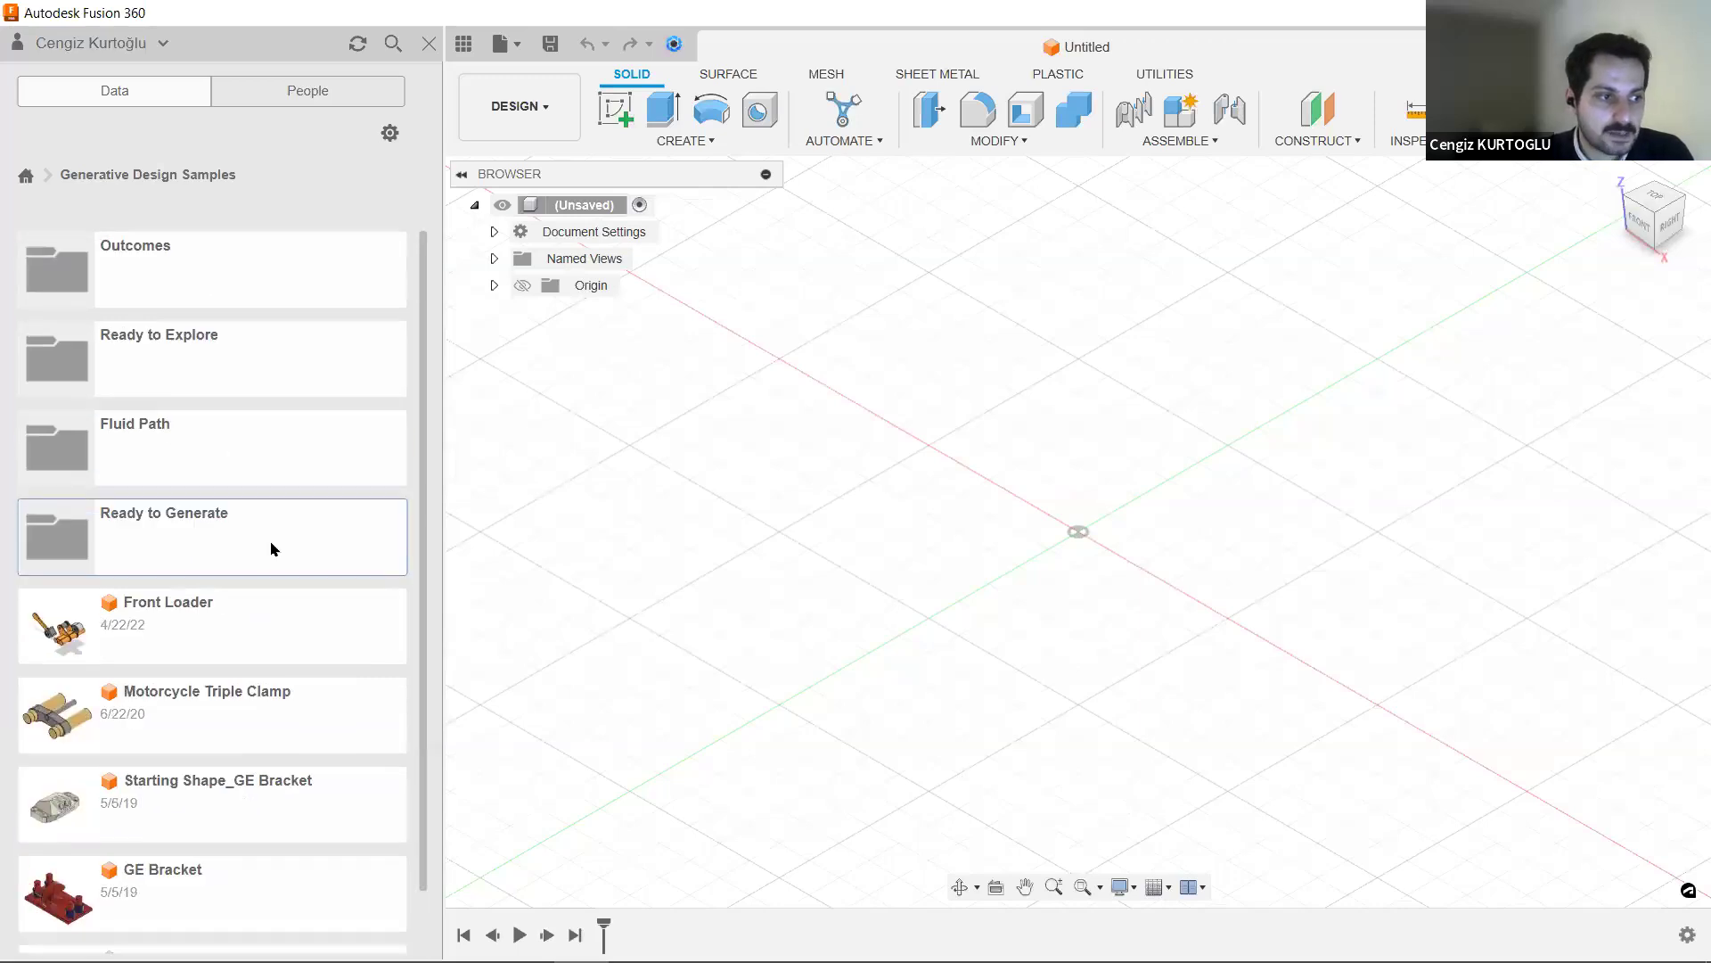
- Look through the designs in the Ready to Explore folder and go back to the Generative Design Samples contents
{"action": "left_click", "coordinate": [174, 342]}
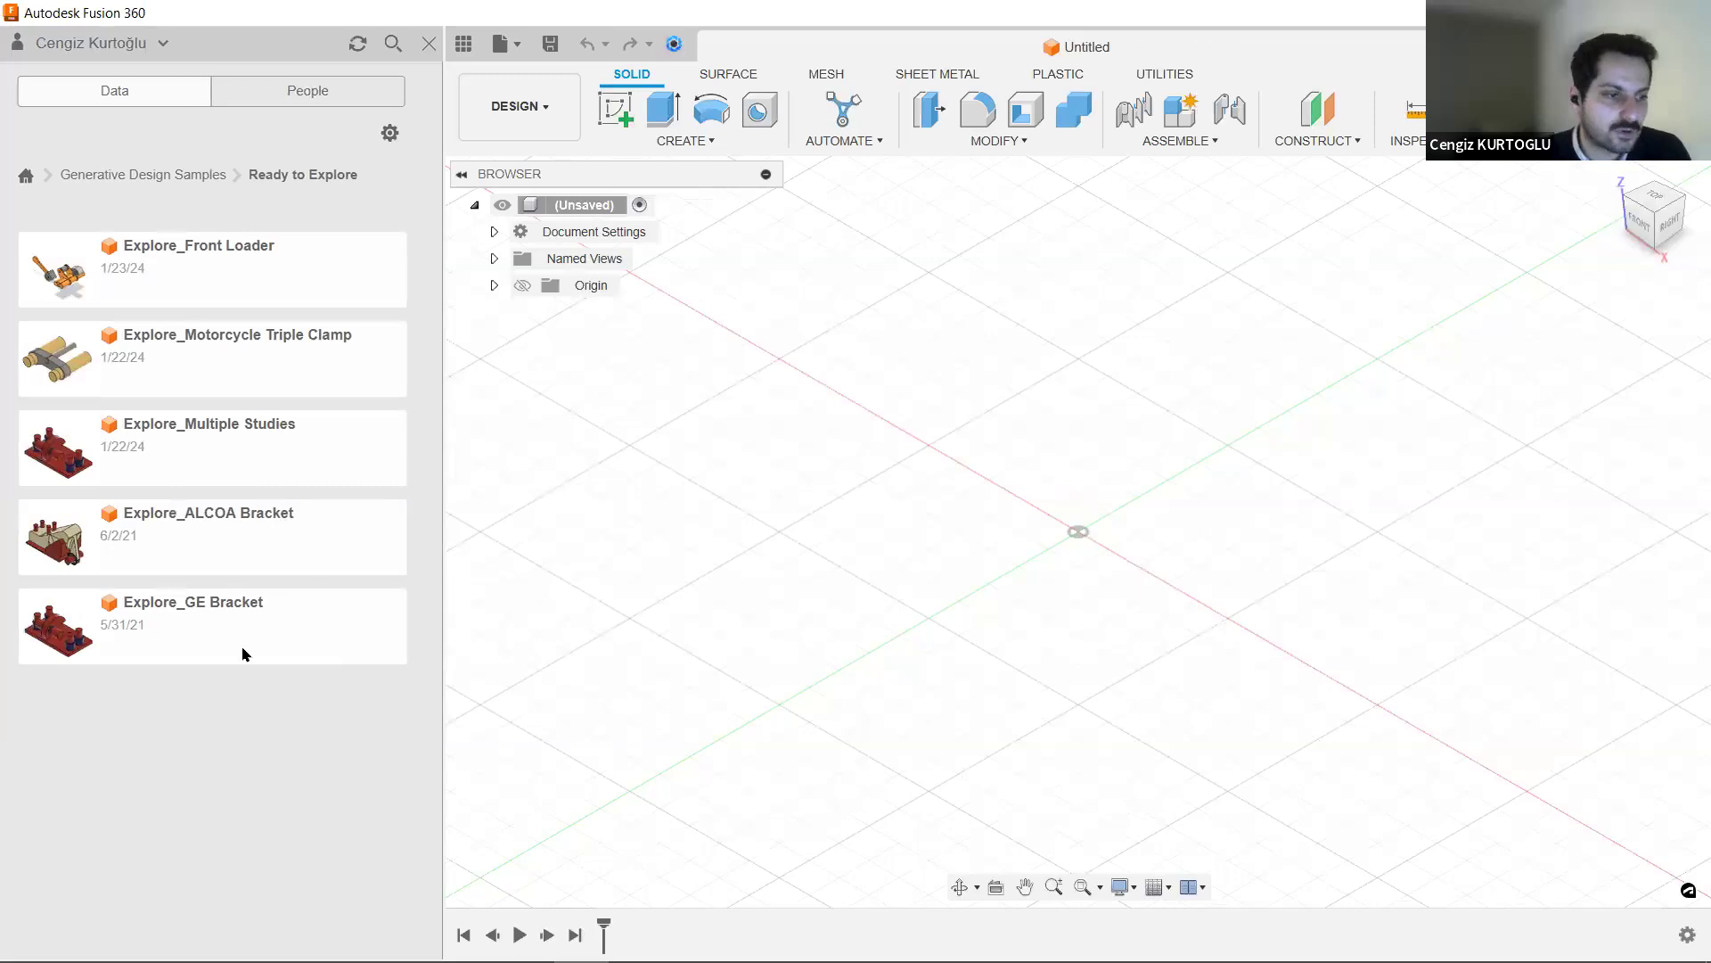
{"action": "left_click", "coordinate": [182, 629]}
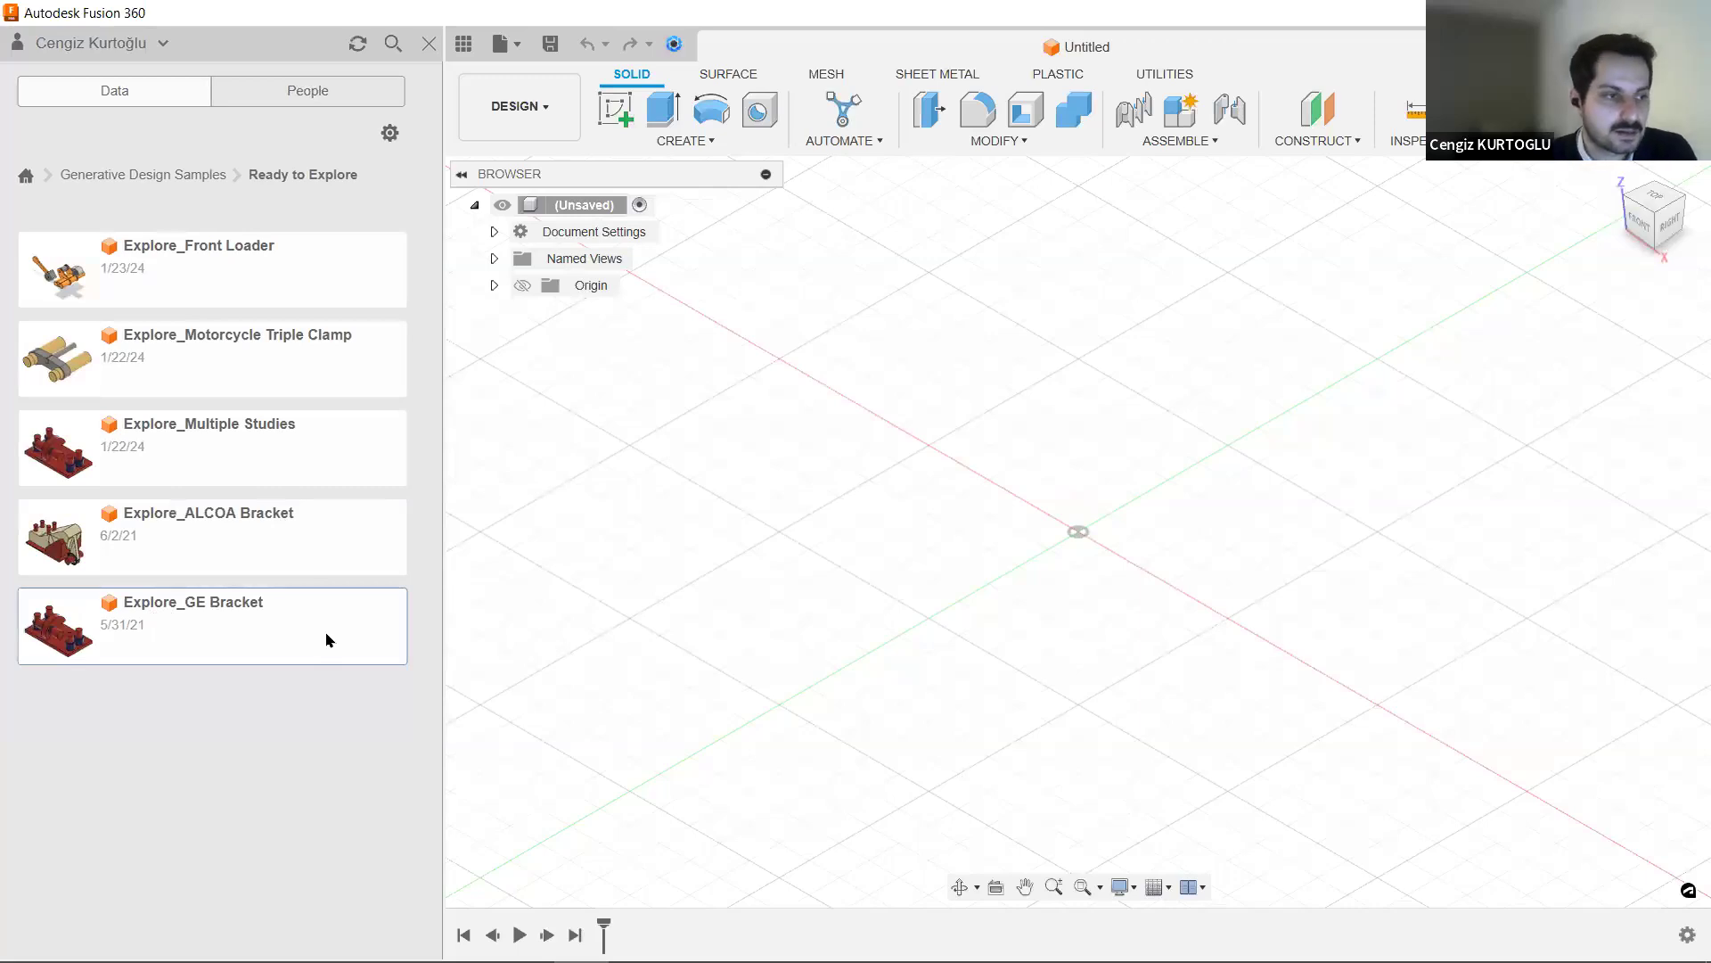
{"action": "left_click", "coordinate": [113, 249]}
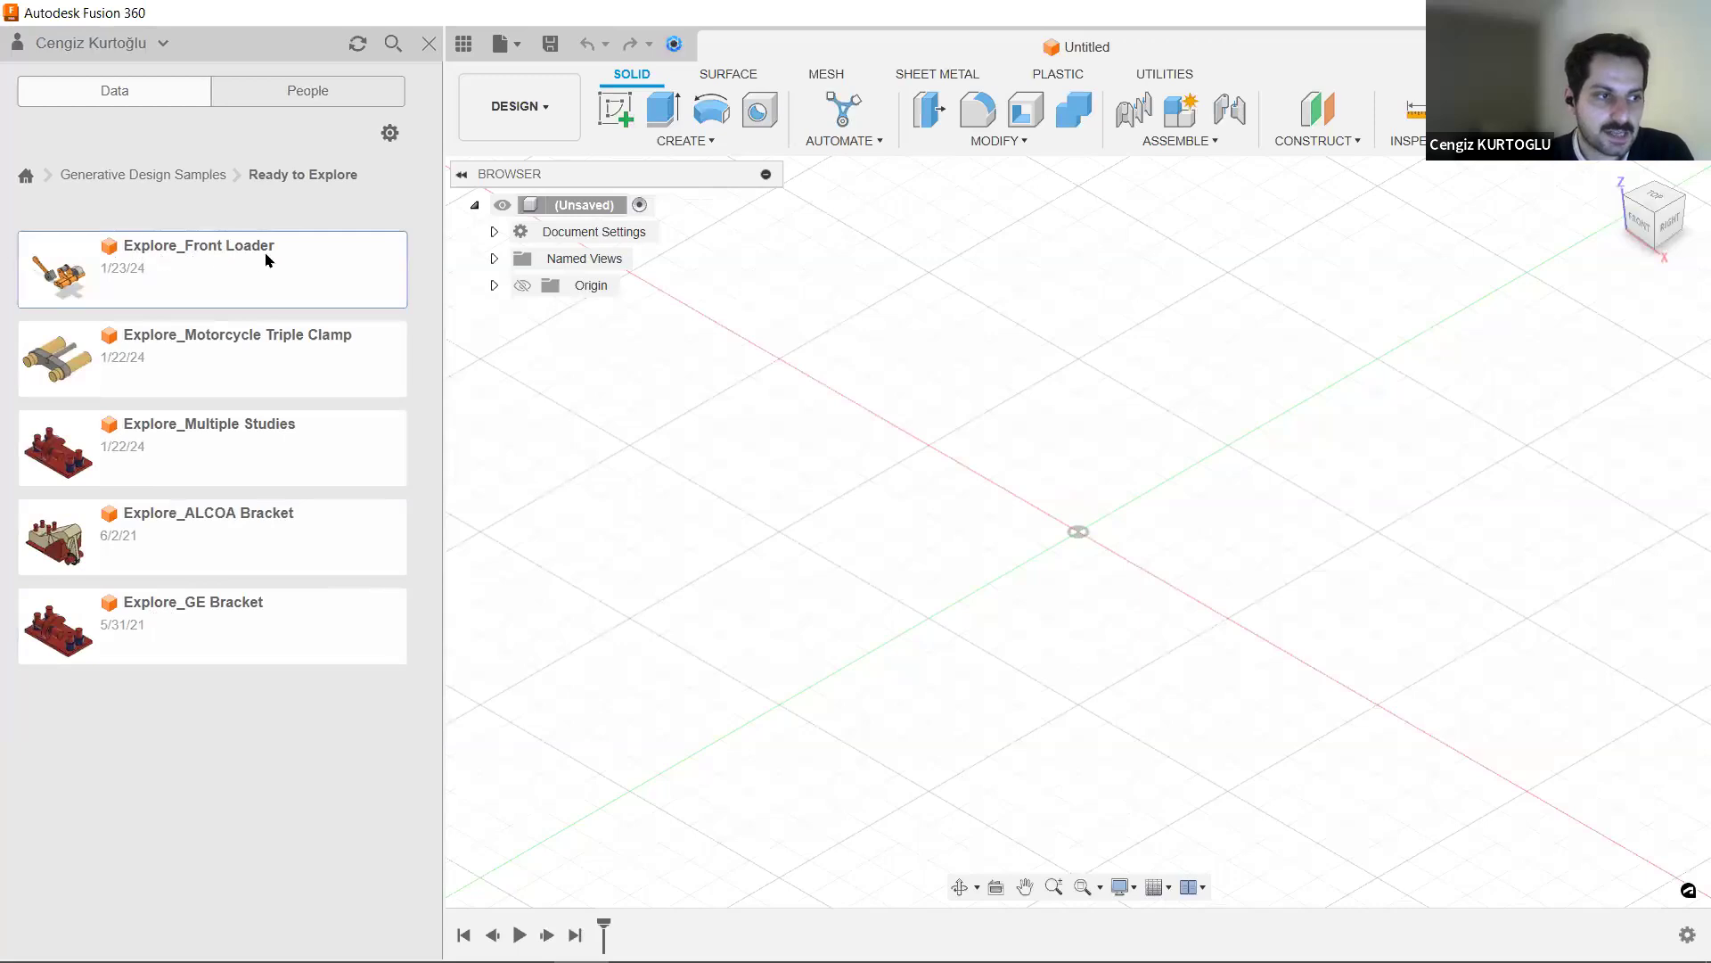
{"action": "left_click", "coordinate": [287, 472]}
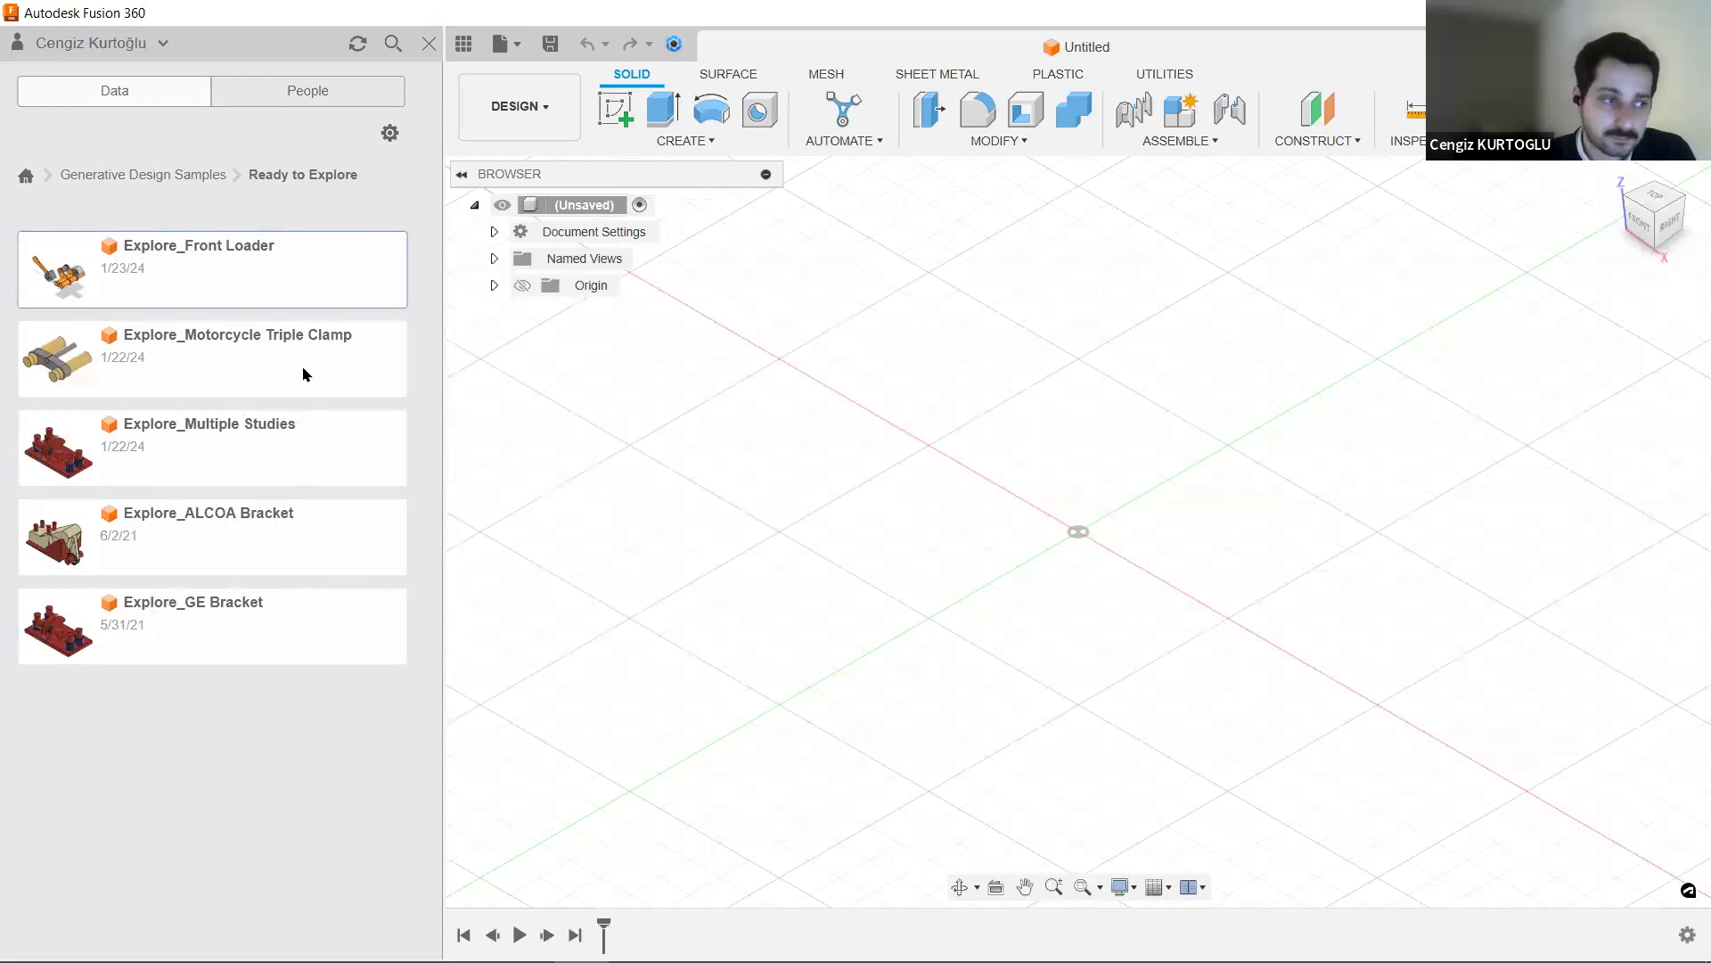
{"action": "left_click", "coordinate": [119, 175]}
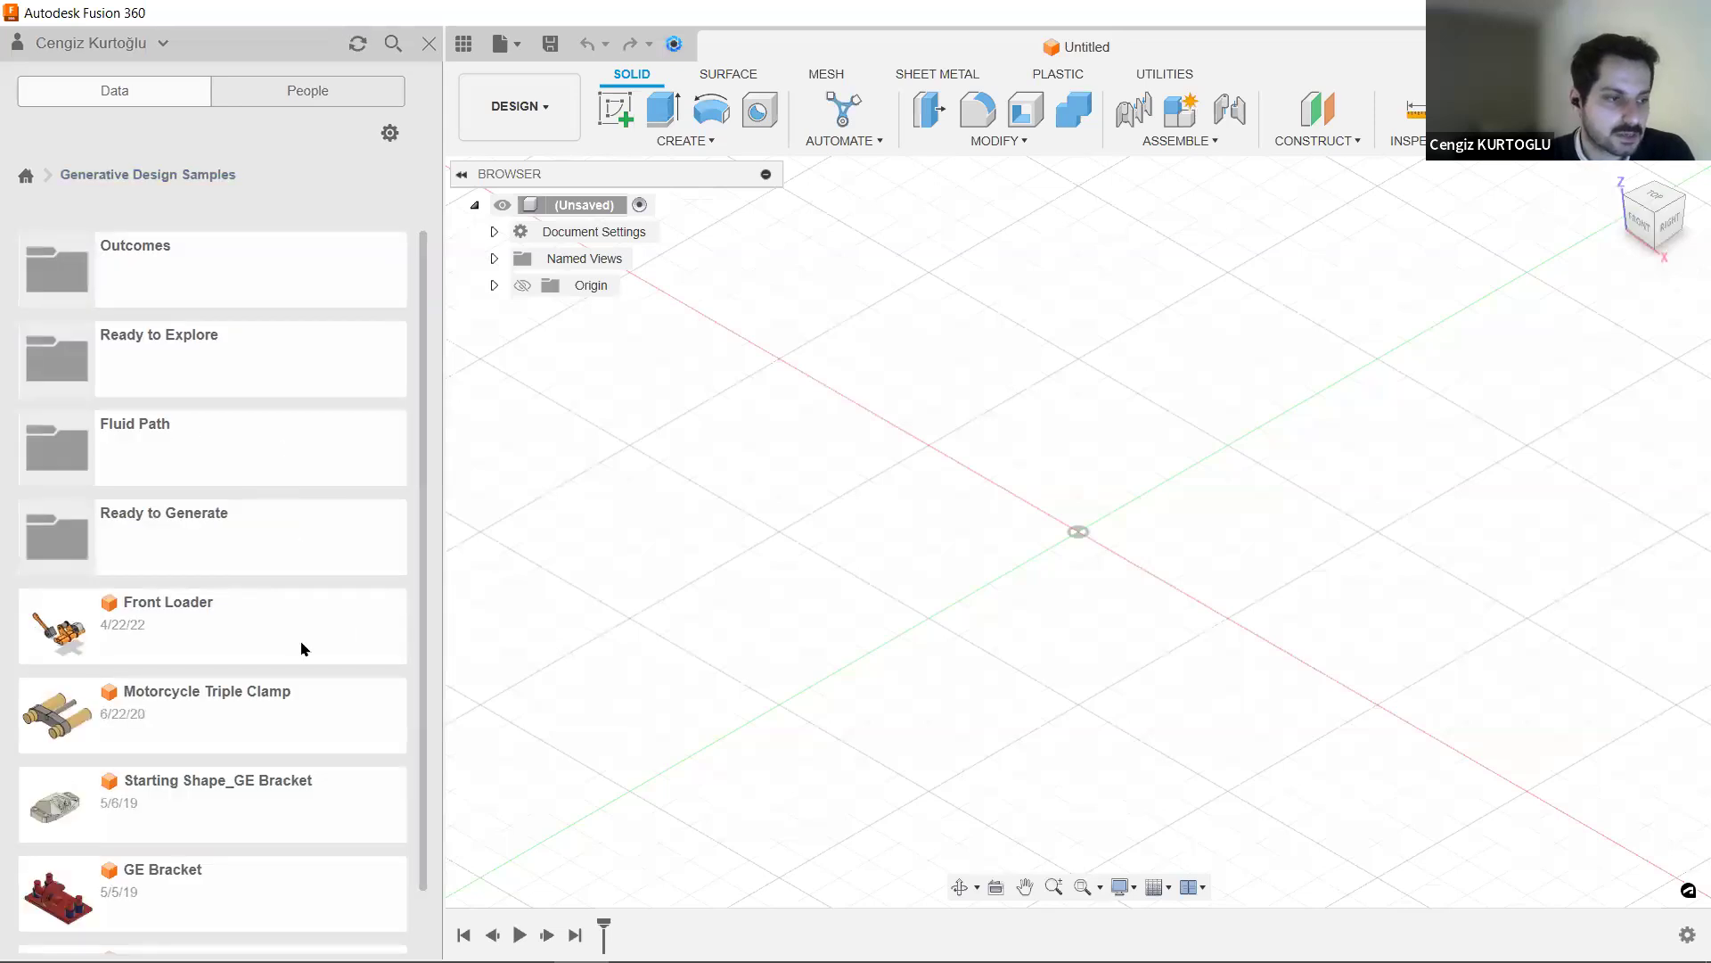
{"action": "scroll", "coordinate": [355, 771], "scroll_direction": "down", "scroll_amount": 1}
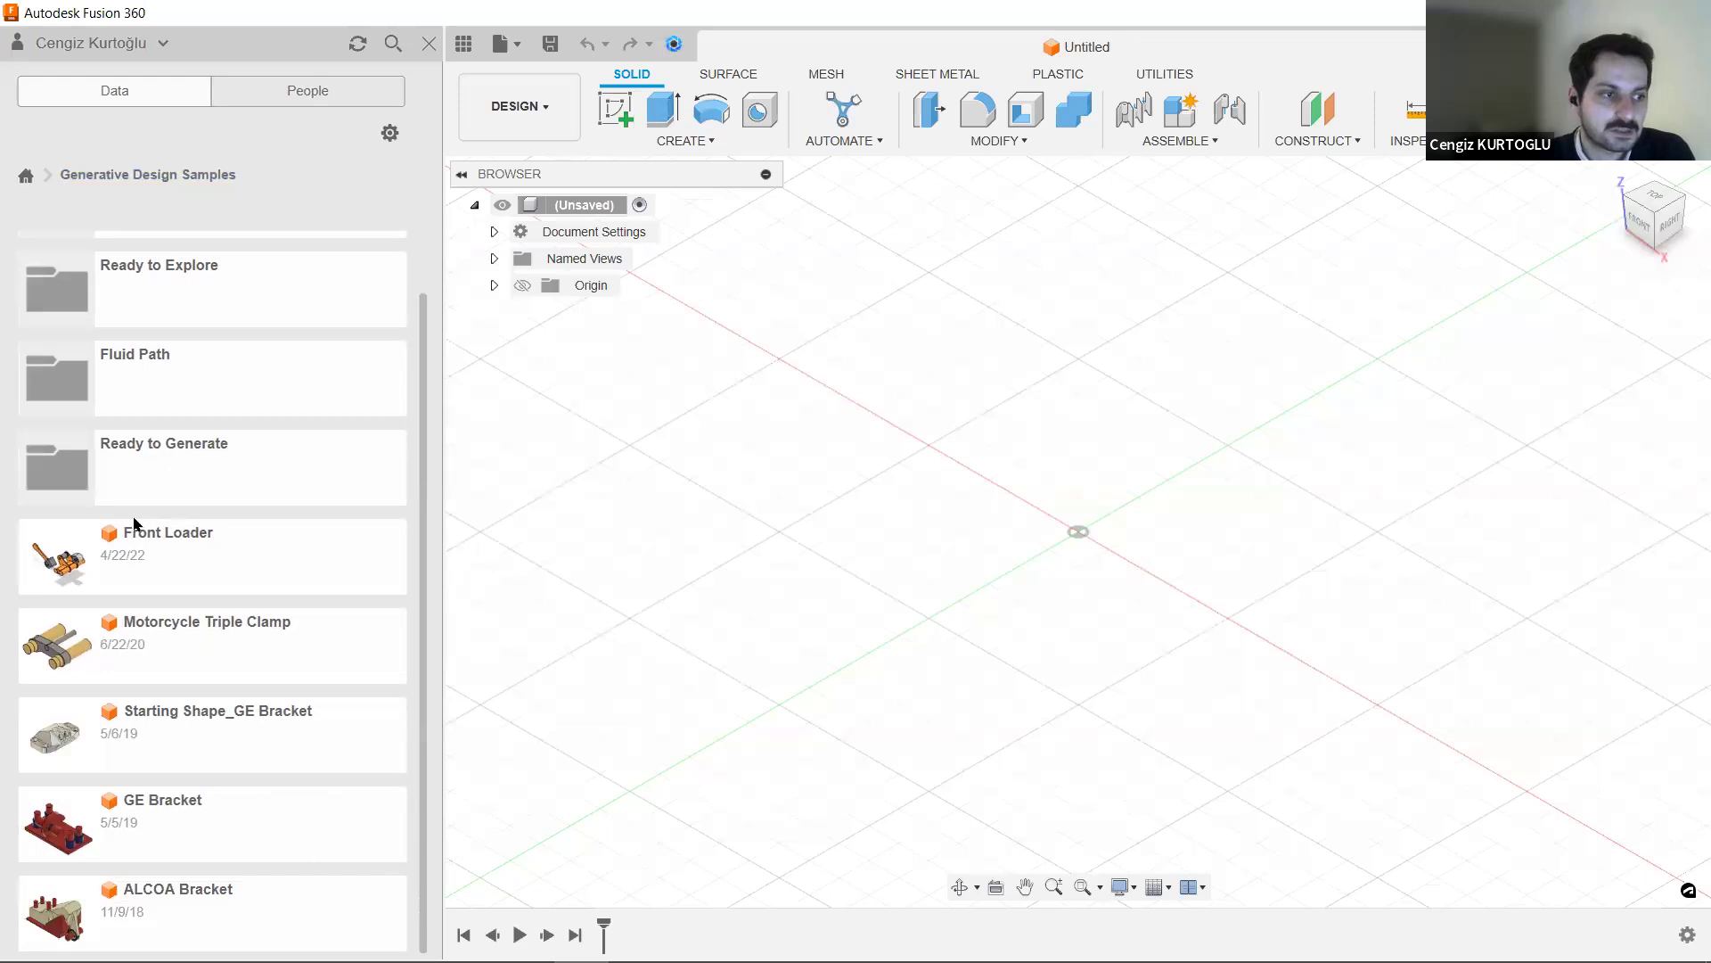
{"action": "scroll", "coordinate": [298, 705], "scroll_direction": "up", "scroll_amount": 1}
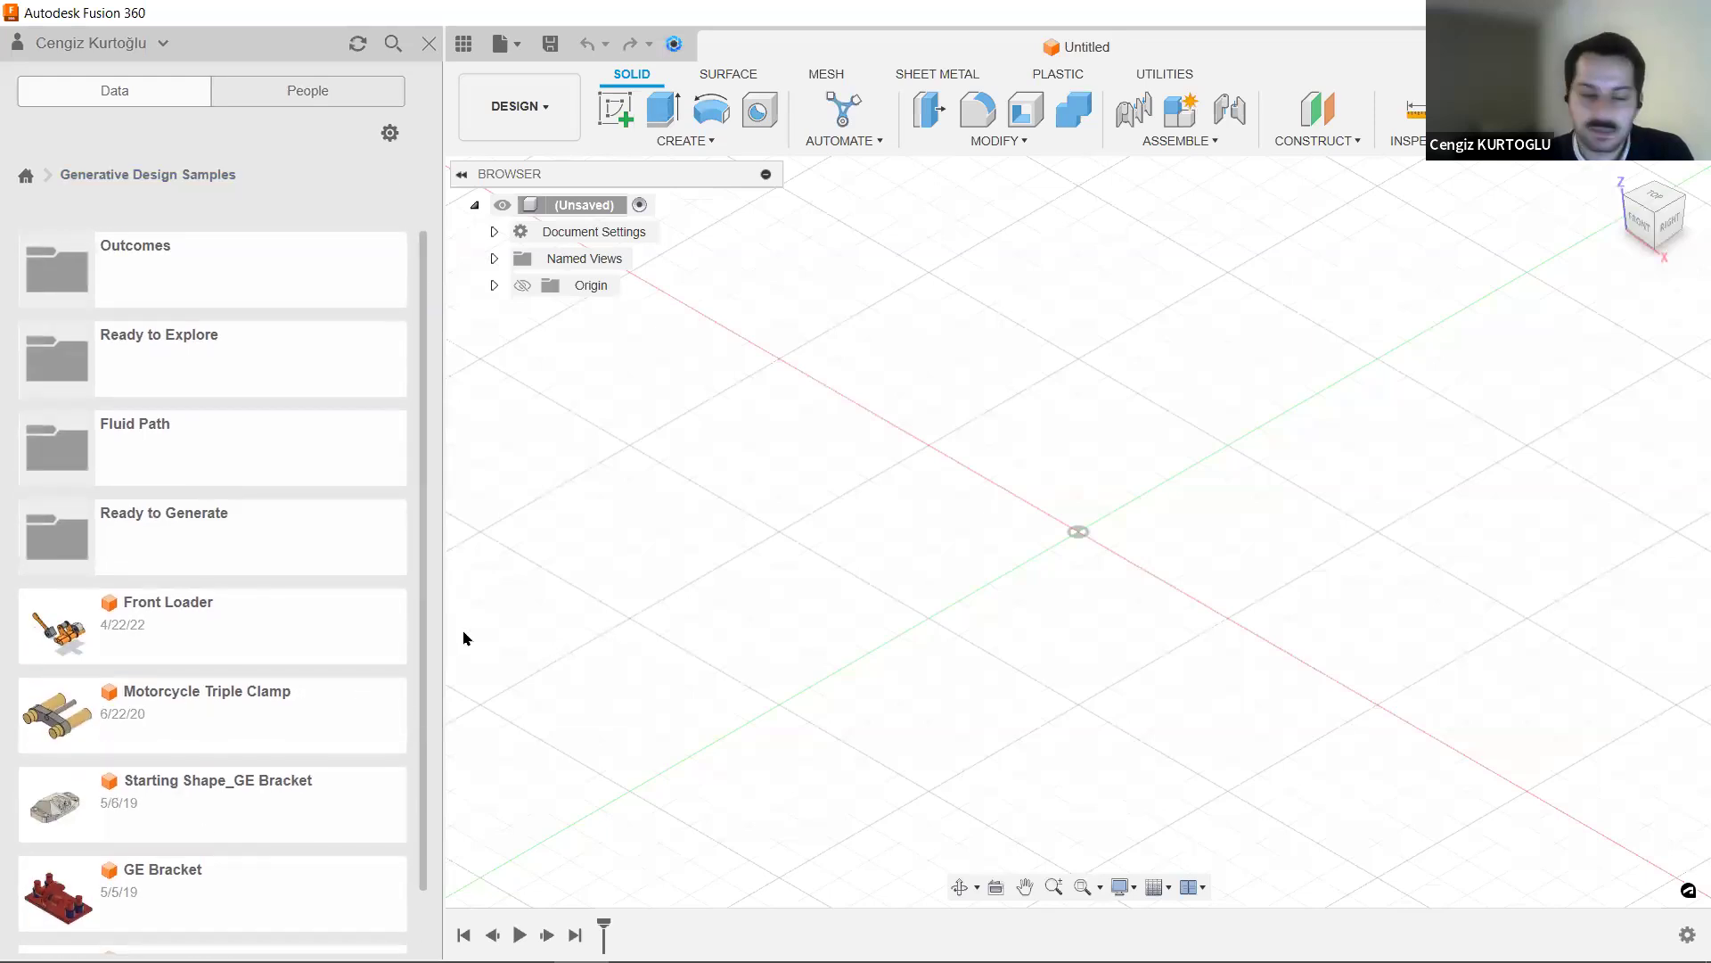
- Open the Outcome1_Front Loader design from the Outcomes folder
{"action": "left_click", "coordinate": [235, 280]}
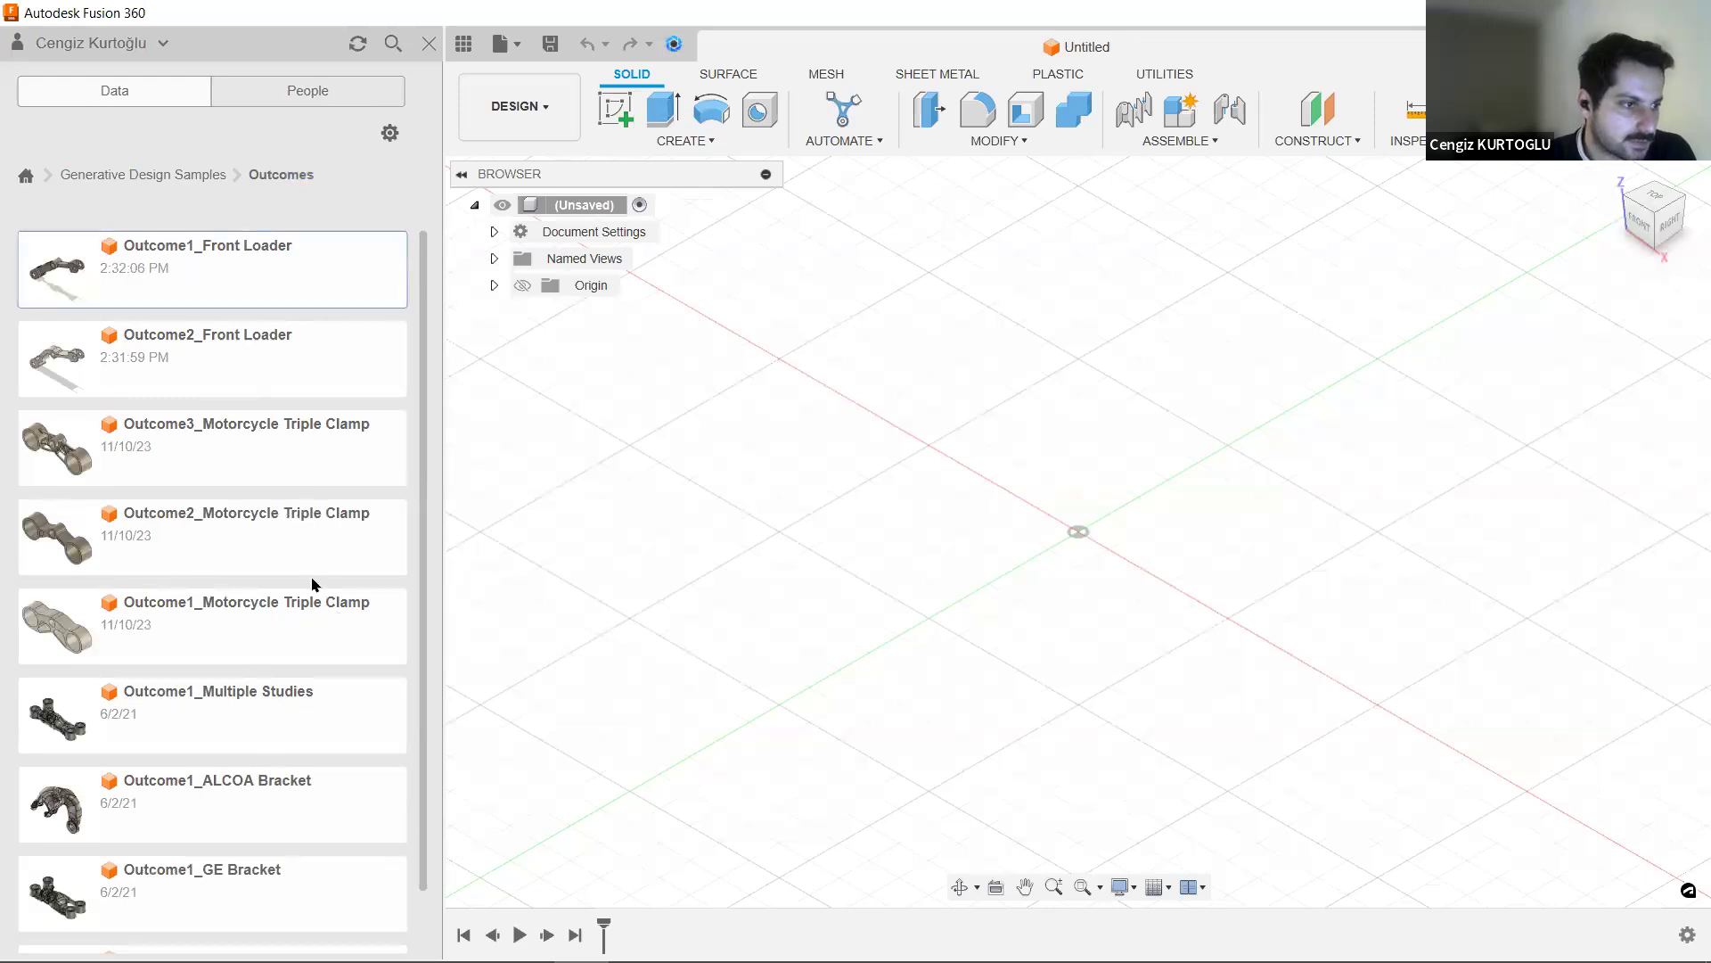
{"action": "scroll", "coordinate": [313, 580], "scroll_direction": "down", "scroll_amount": 2}
{"action": "scroll", "coordinate": [258, 325], "scroll_direction": "up", "scroll_amount": 2}
{"action": "double_click", "coordinate": [238, 287]}
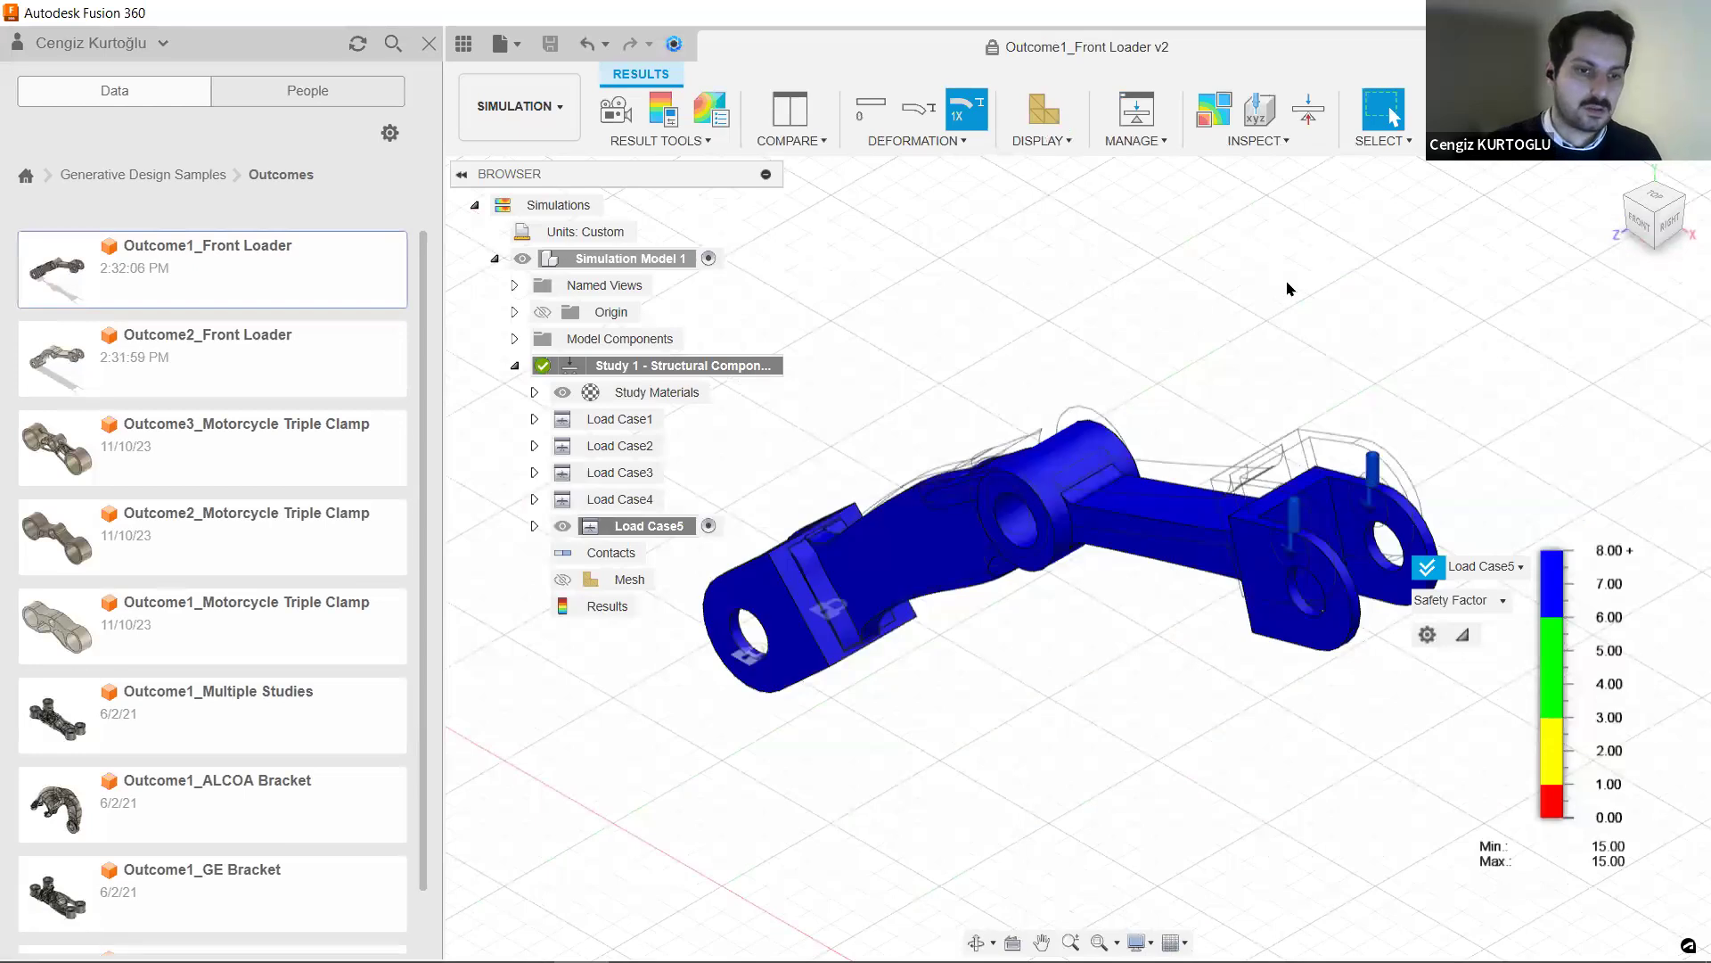
- Hide the project data list and examine the Load Case5 safety factor results on the front loader arm from several angles
{"action": "middle_click_drag", "start_coordinate": [1239, 261], "coordinate": [1173, 346], "text": "shift"}
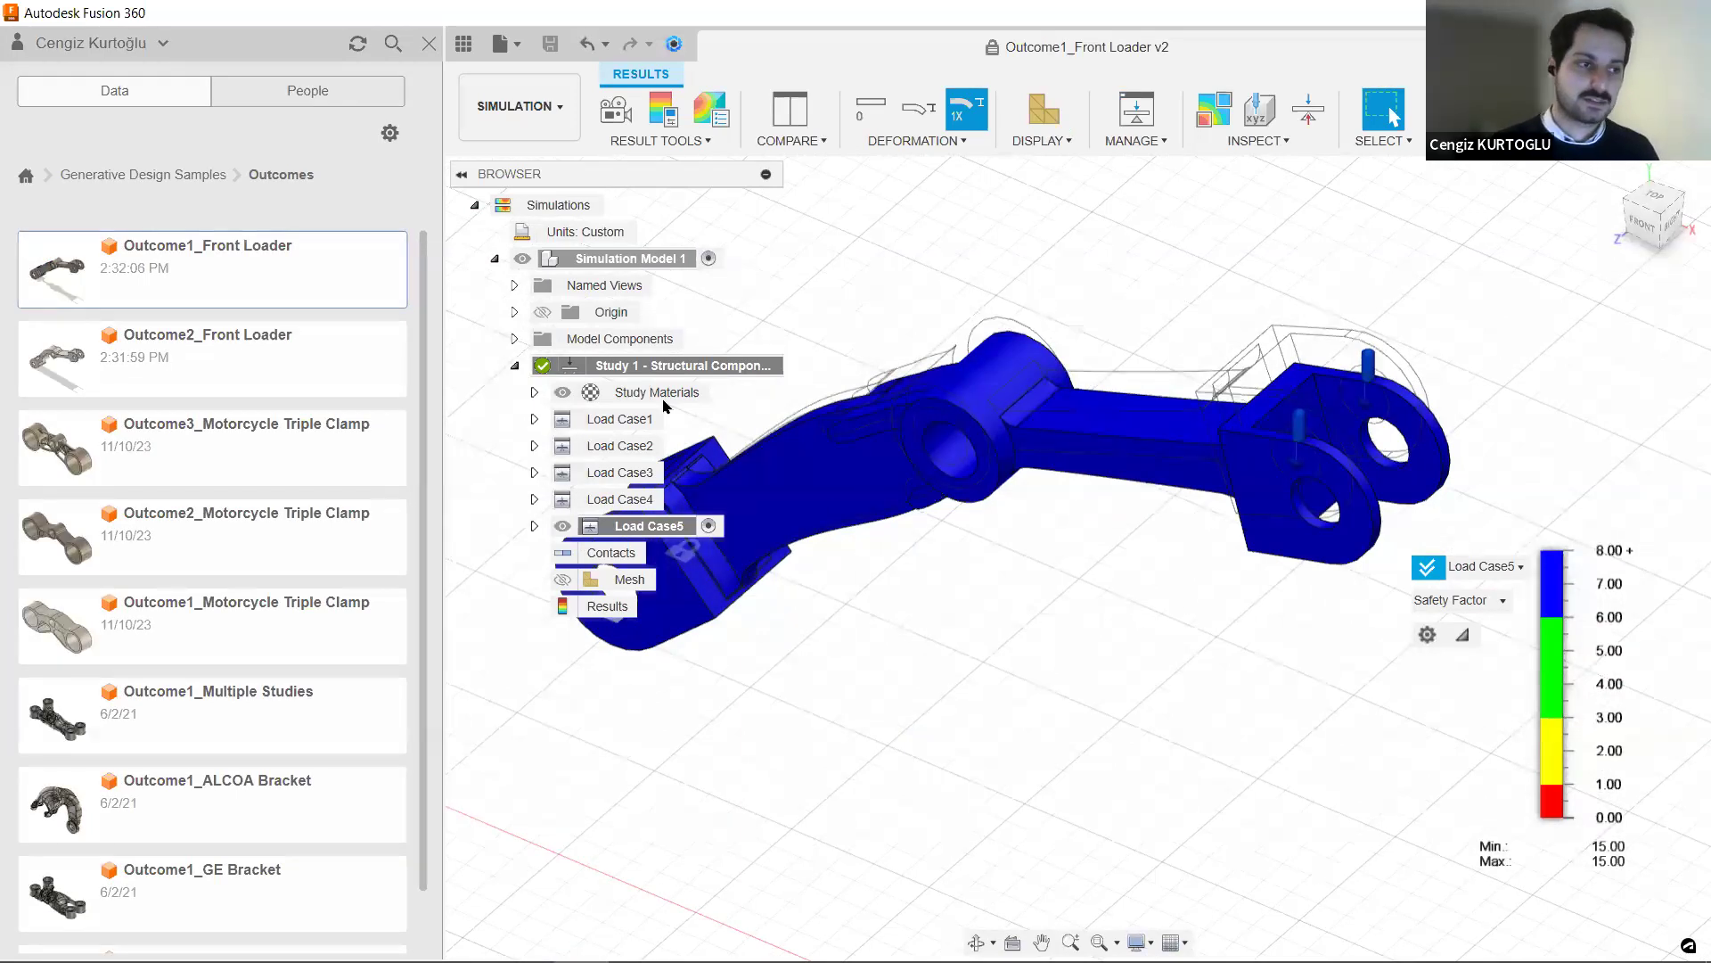
{"action": "left_click", "coordinate": [428, 43]}
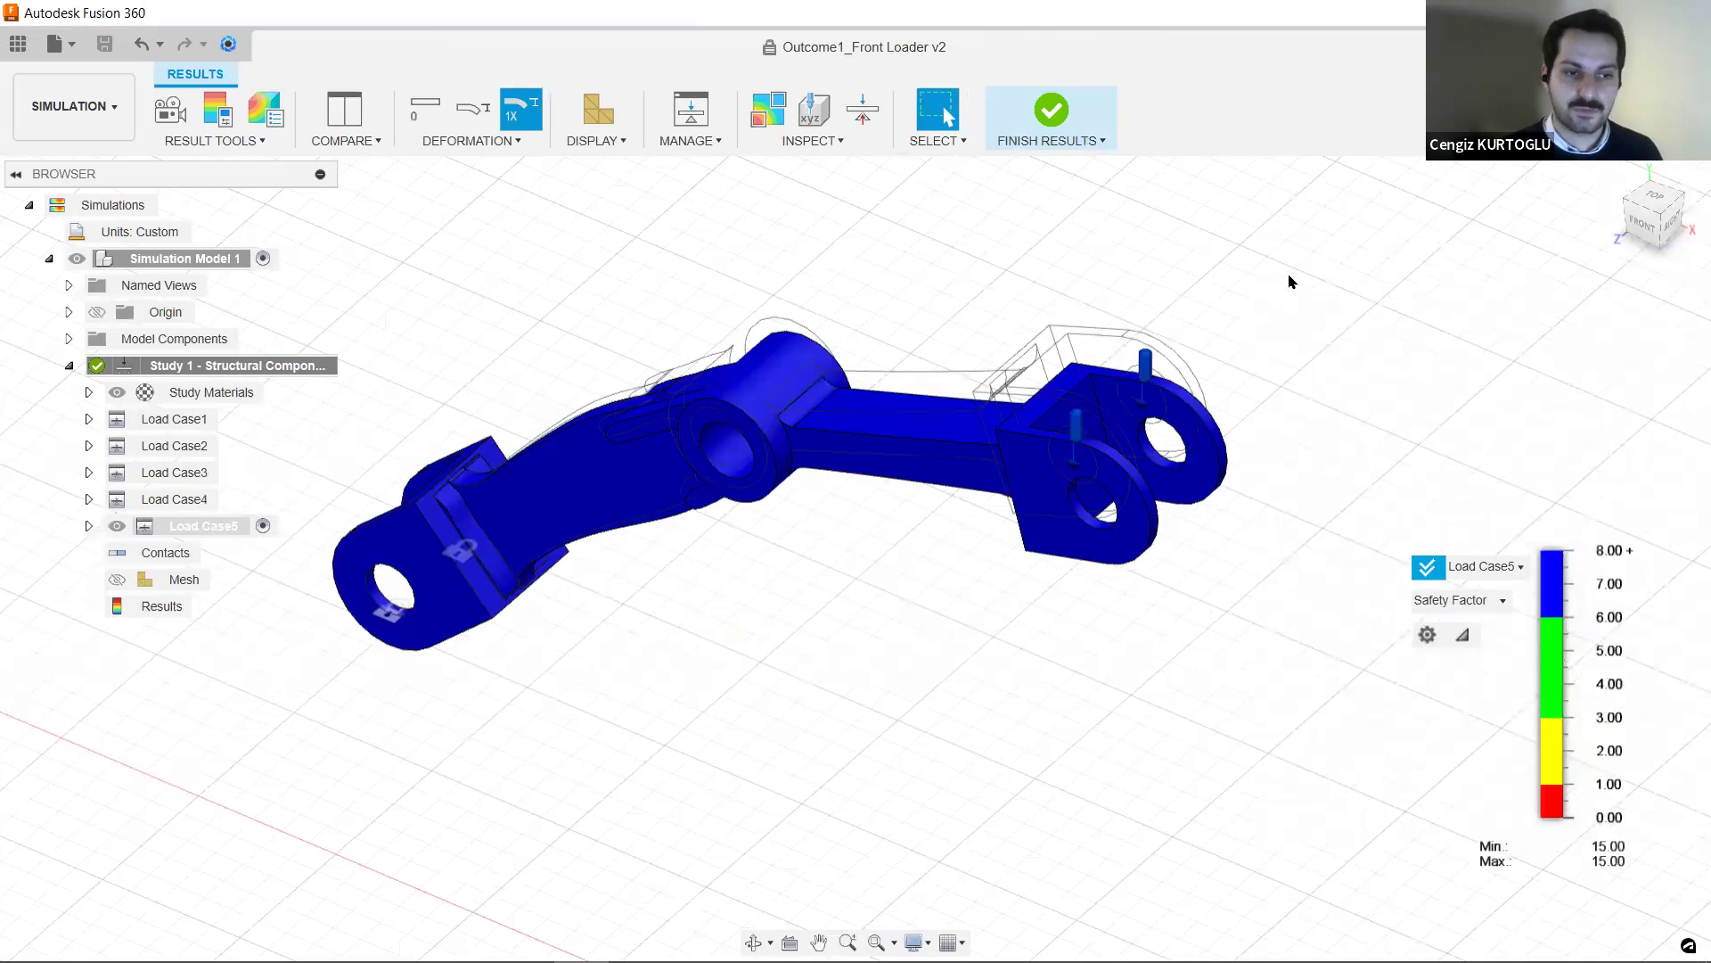
{"action": "middle_click_drag", "start_coordinate": [1193, 563], "coordinate": [1190, 441], "text": "shift"}
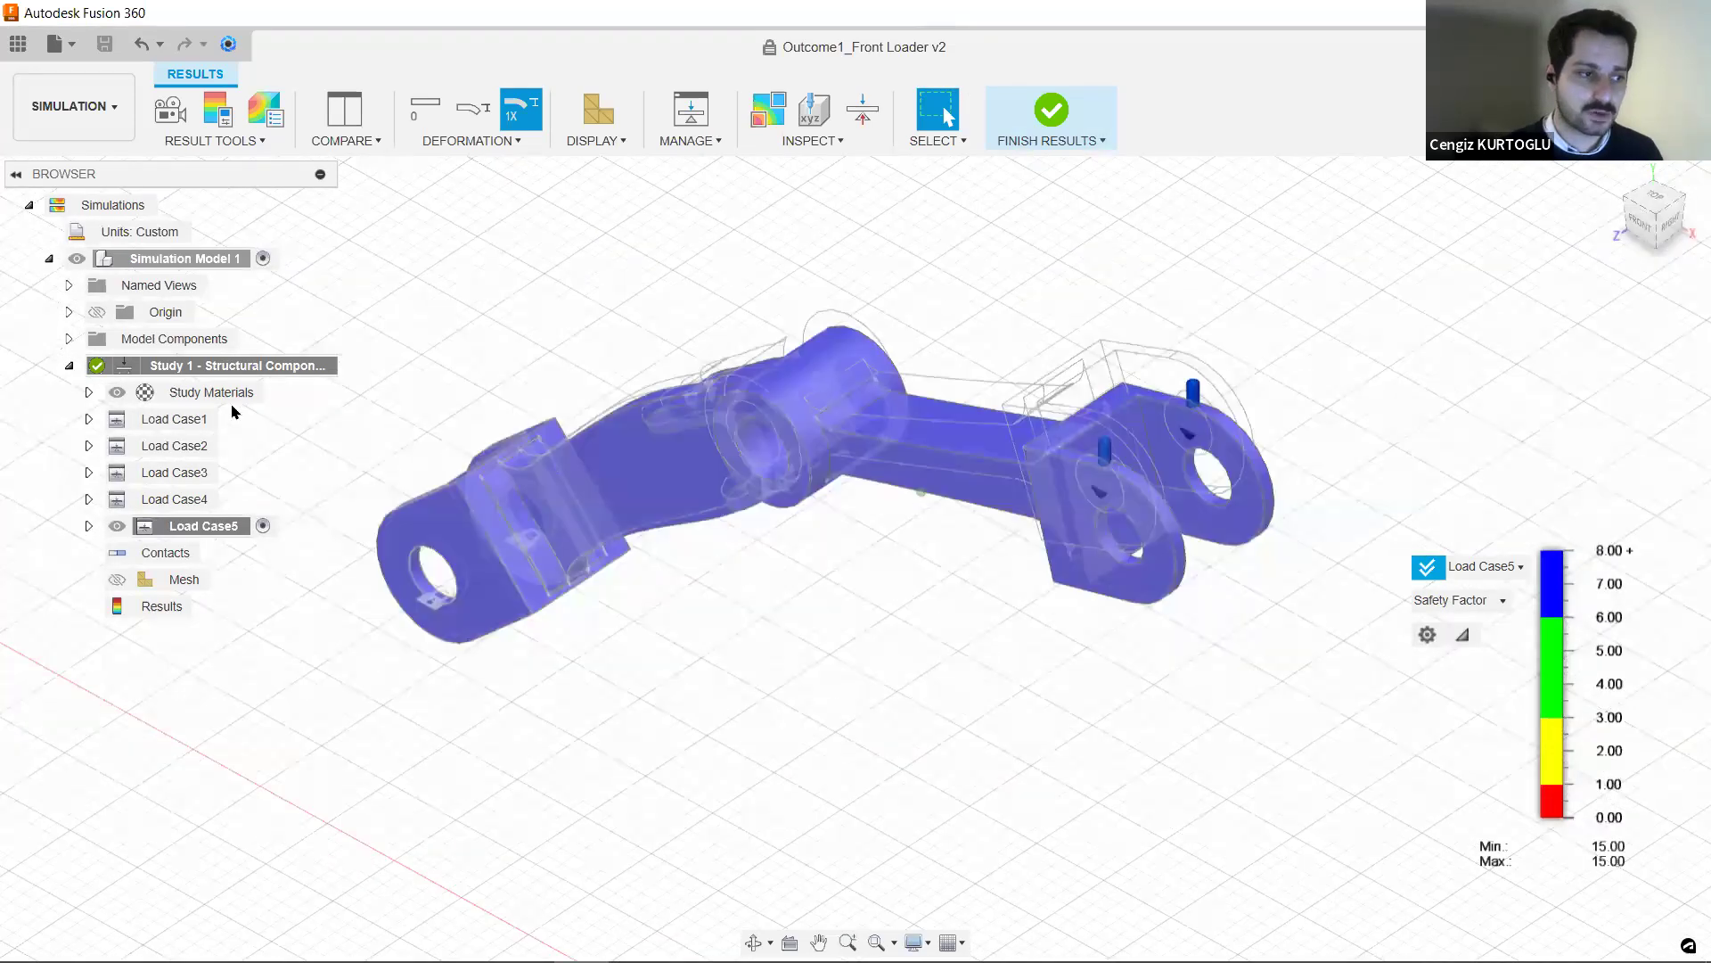
{"action": "left_click", "coordinate": [89, 393]}
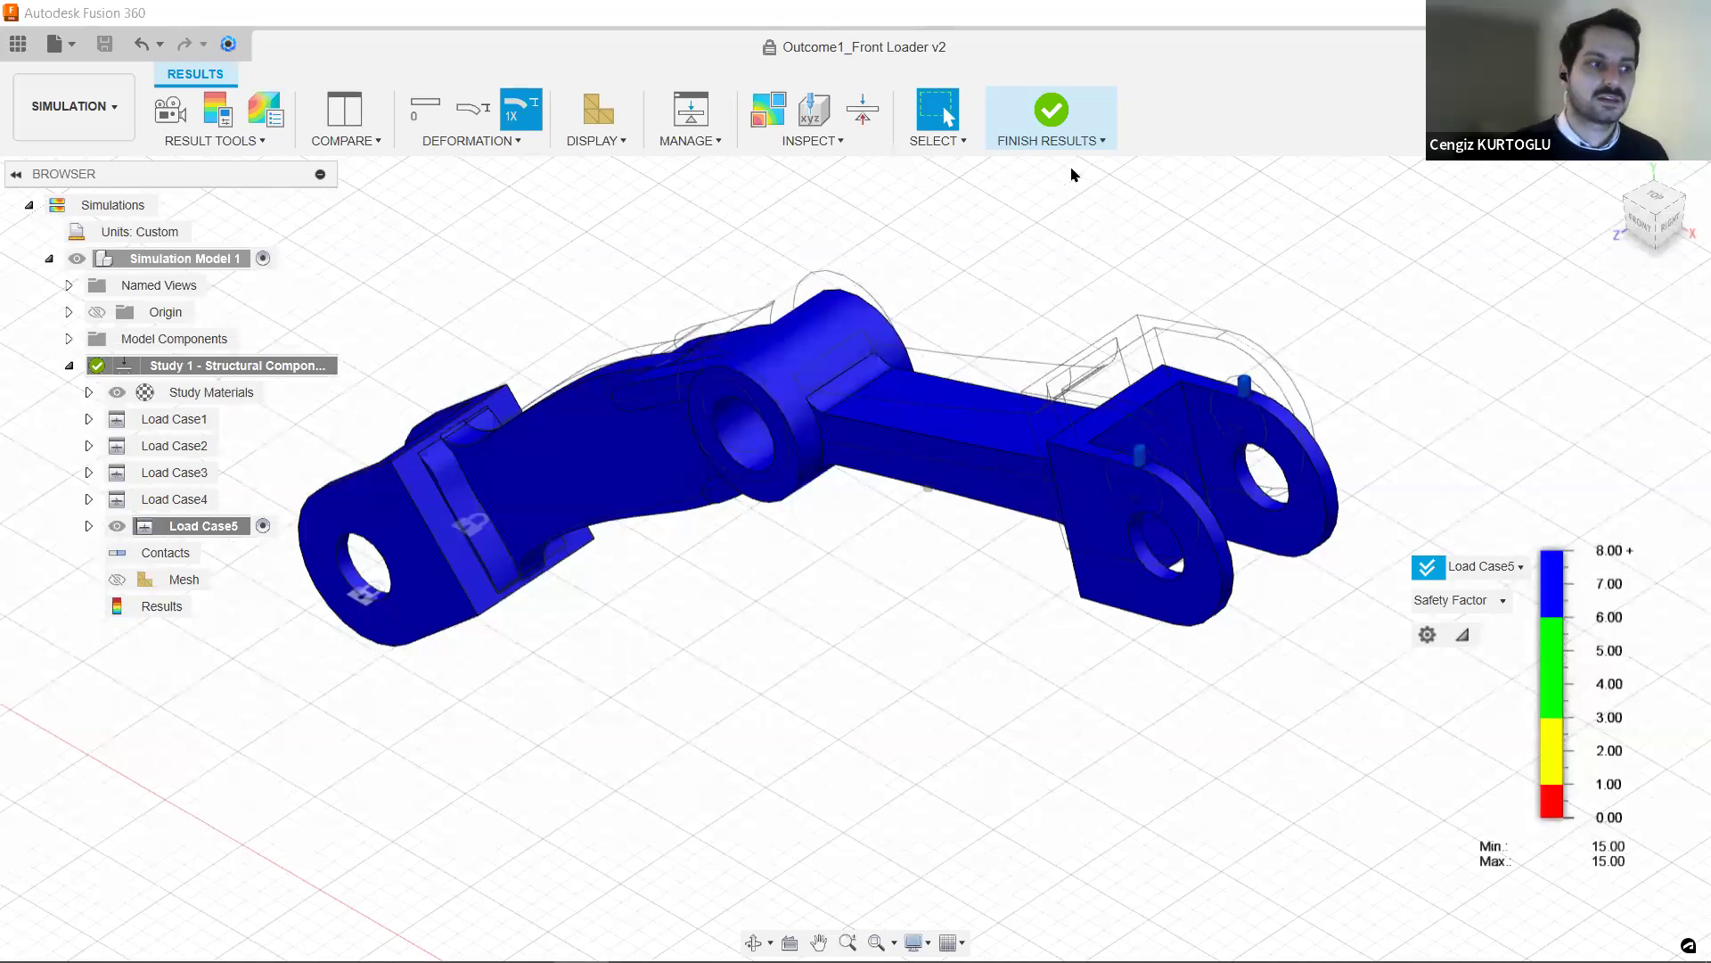
- Finish the simulation results view and check the Ansys export and simulation results commands available in the study setup
{"action": "left_click", "coordinate": [1052, 111]}
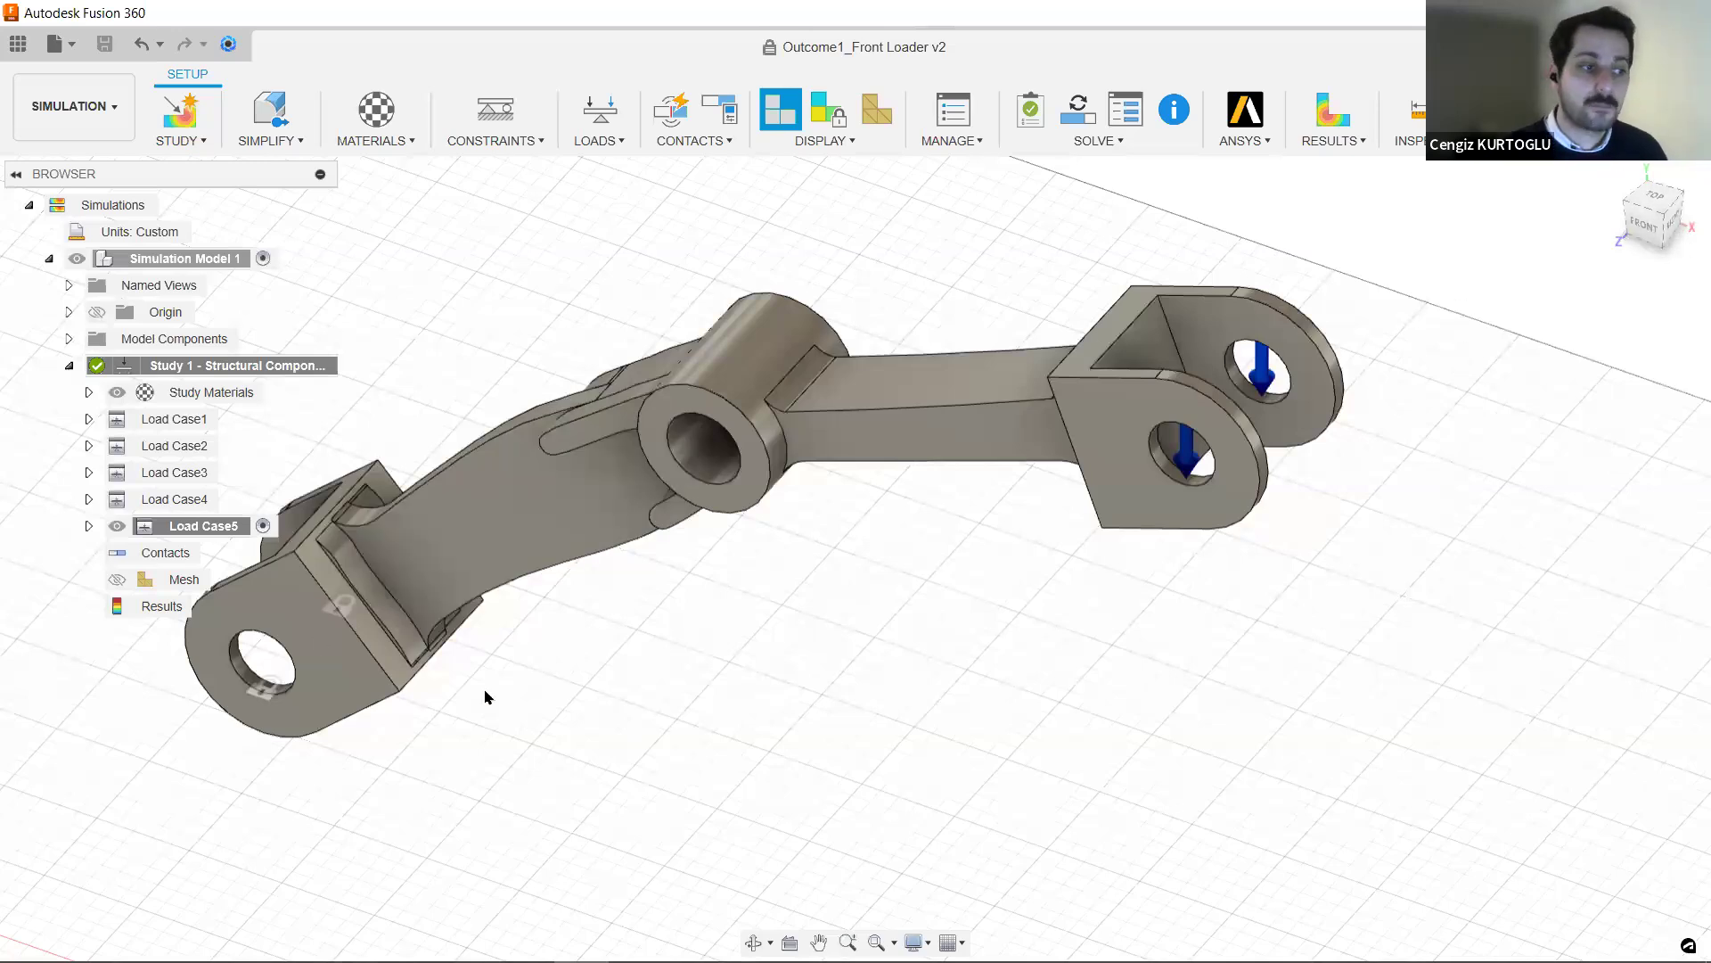
{"action": "left_click", "coordinate": [1239, 141]}
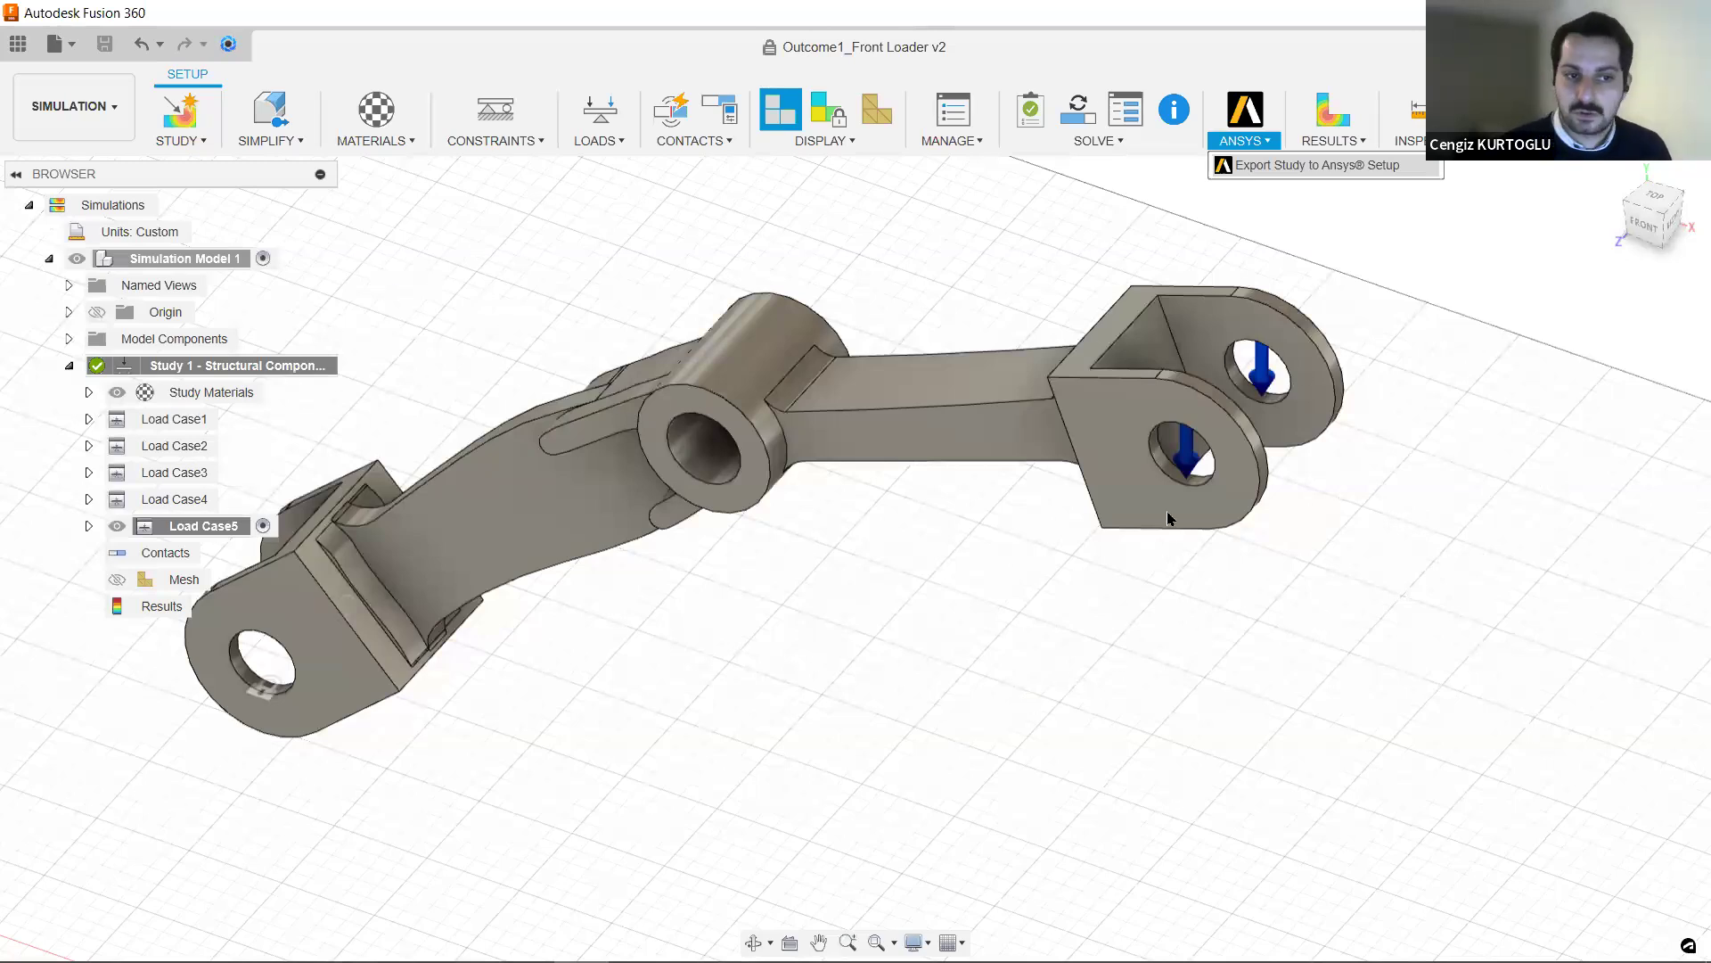
{"action": "left_click", "coordinate": [1330, 140]}
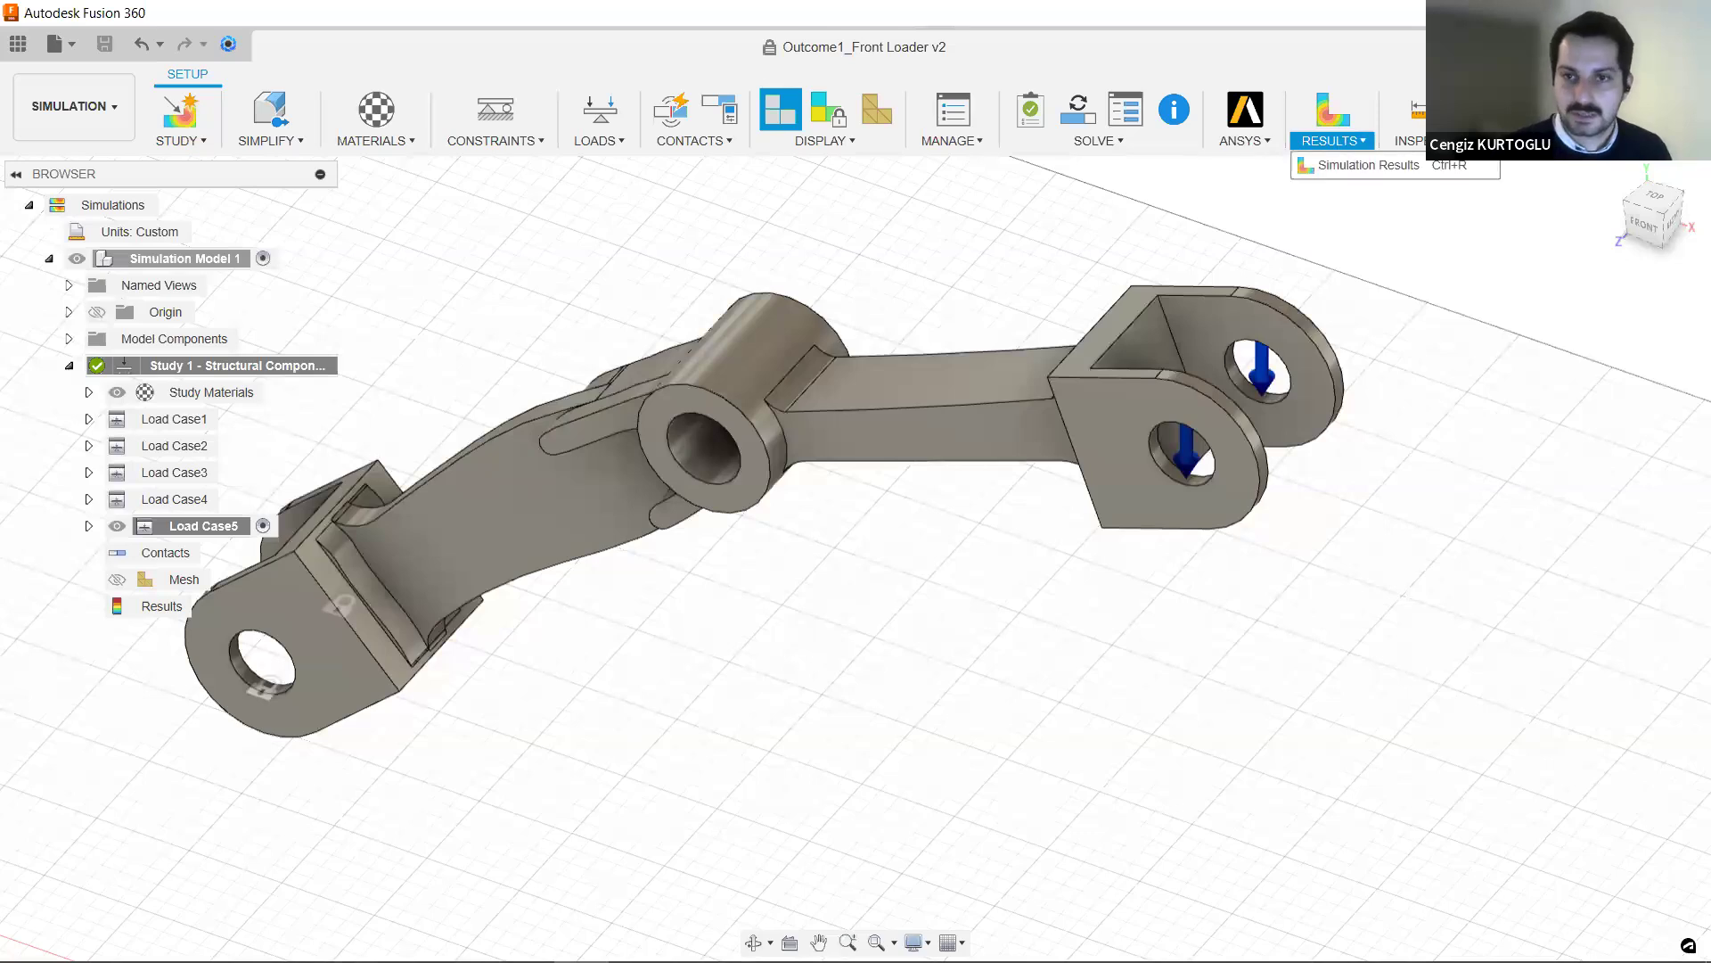